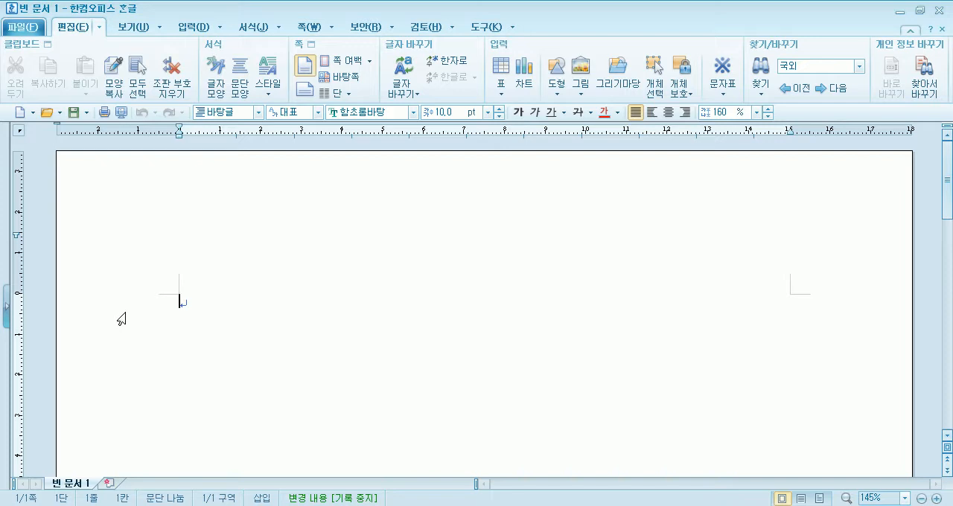
Open the file 아기공룡 둘리.hwp from the 클릭 한글 2010 예제파일 folder in the documents library
click(46, 112)
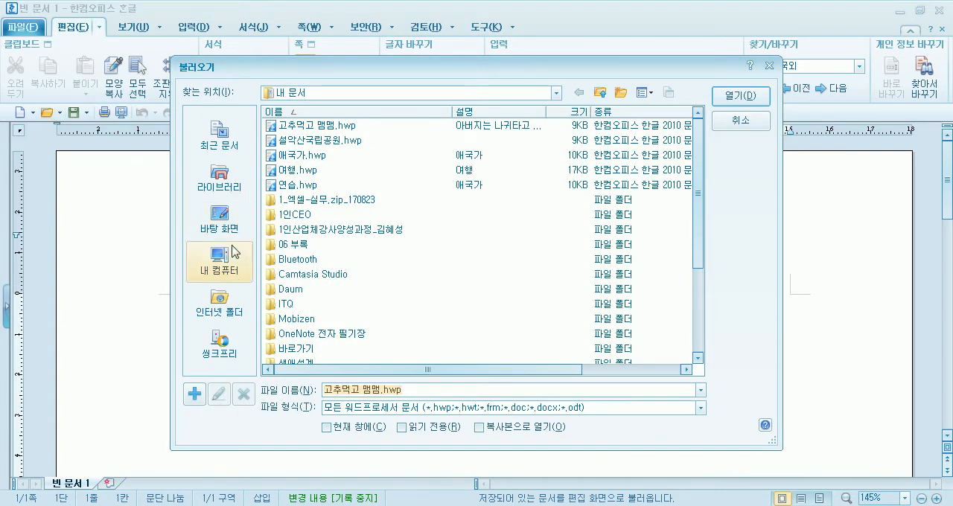
click(219, 183)
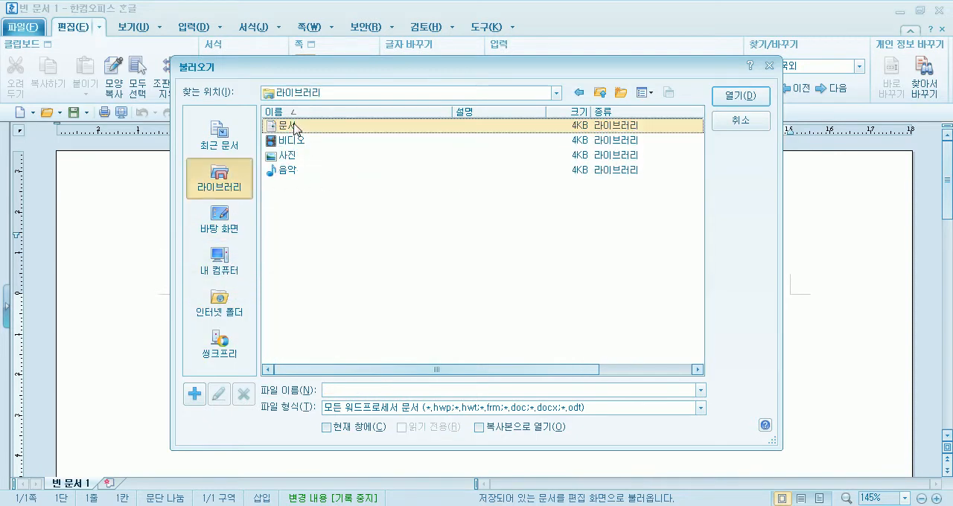
double_click(294, 126)
scroll(328, 238, down, 4)
double_click(325, 336)
scroll(331, 206, down, 3)
scroll(330, 208, down, 12)
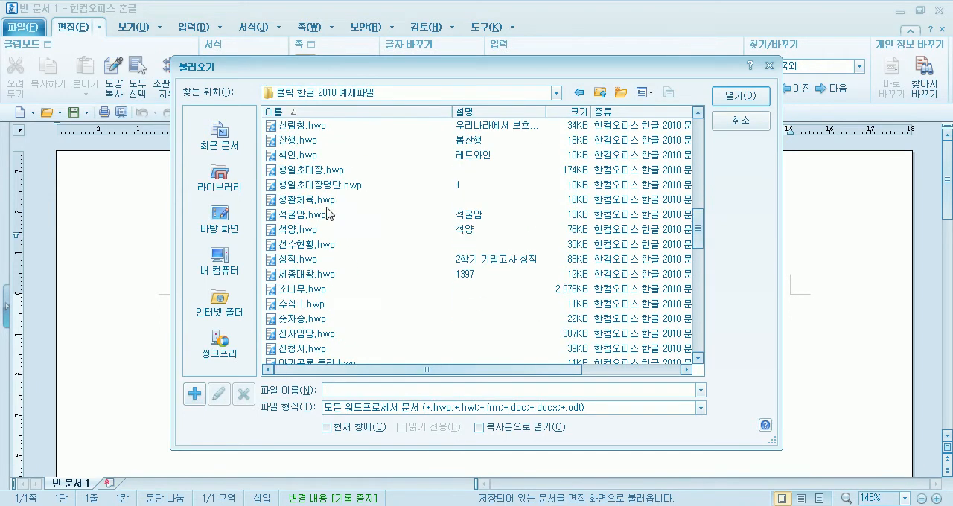
scroll(330, 215, down, 2)
double_click(339, 274)
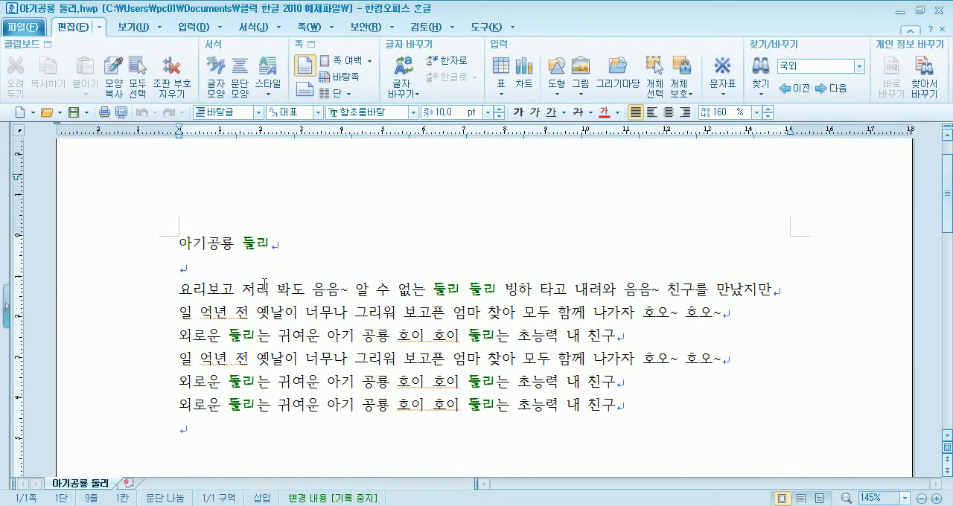
Turn off the page outline (쪽 윤곽) view and set the zoom to 폭 맞춤
click(137, 28)
click(16, 67)
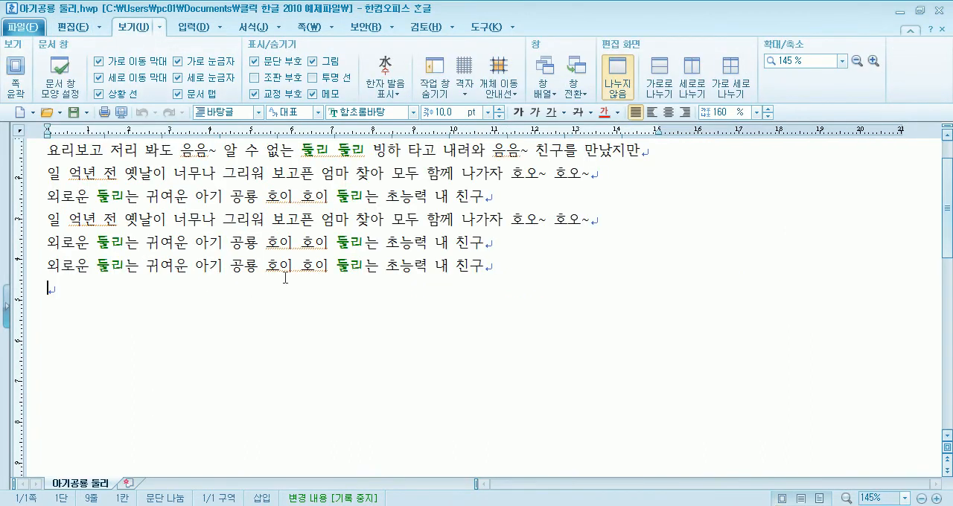
click(844, 61)
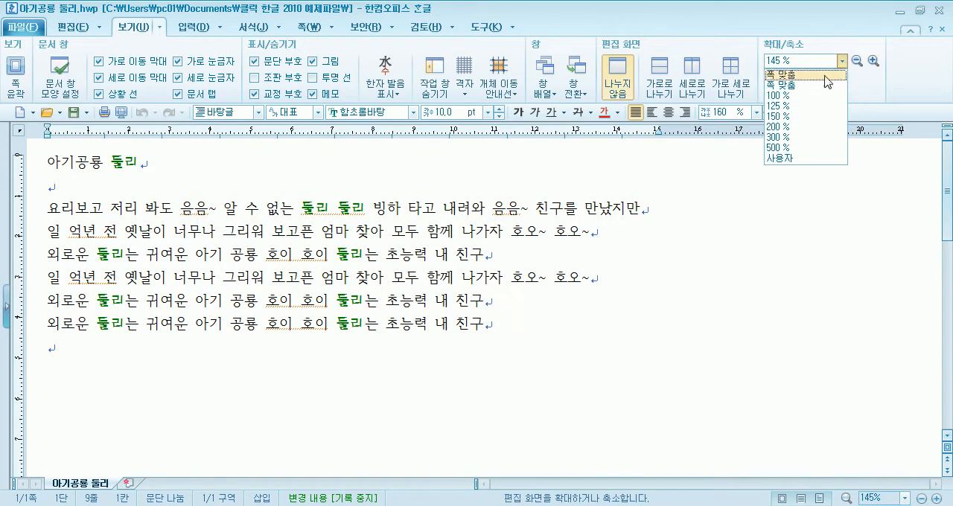
click(808, 75)
scroll(524, 266, up, 1)
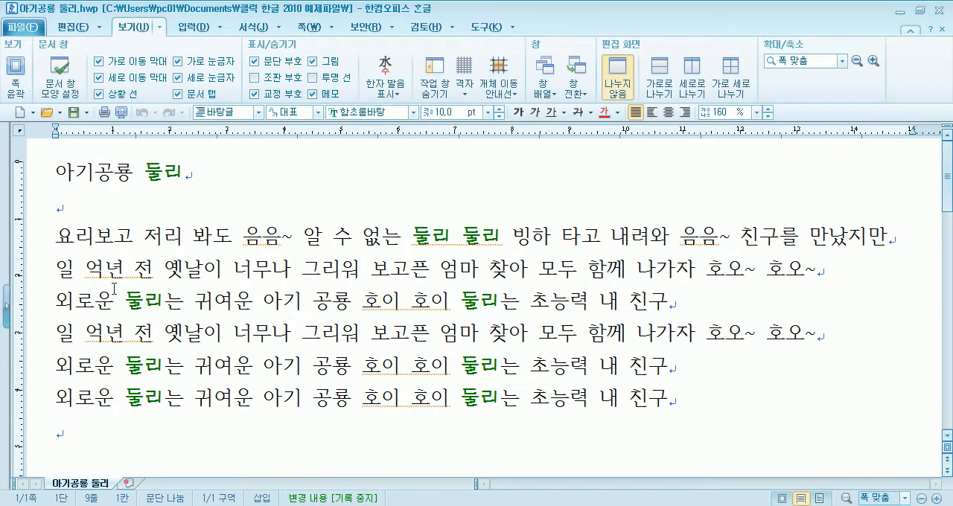
Place the cursor on the blank line below the title and enter 둘리 as the search text in Find
click(144, 172)
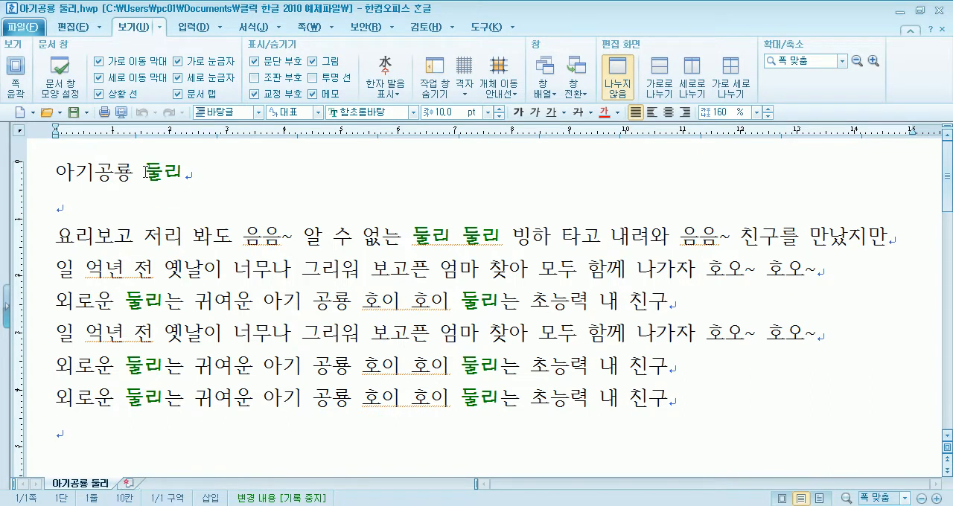
click(61, 205)
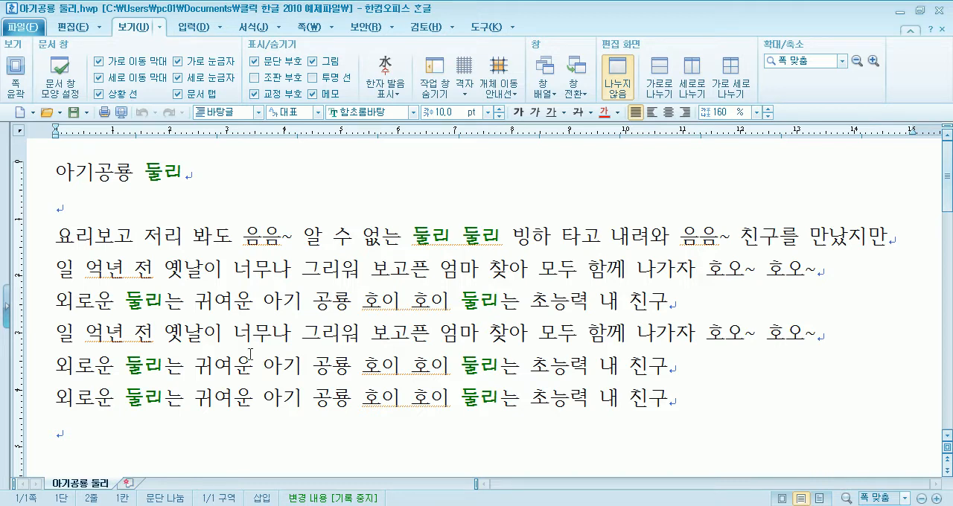
click(73, 27)
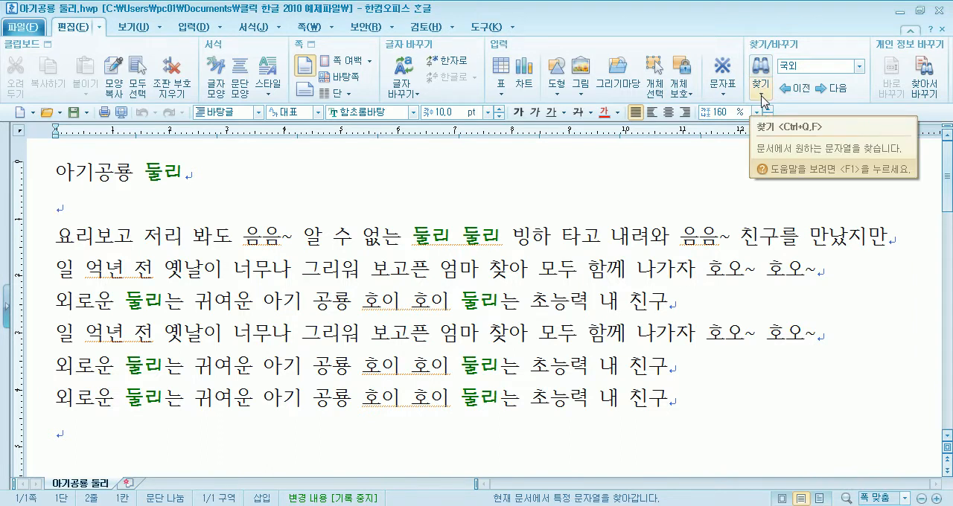
click(761, 94)
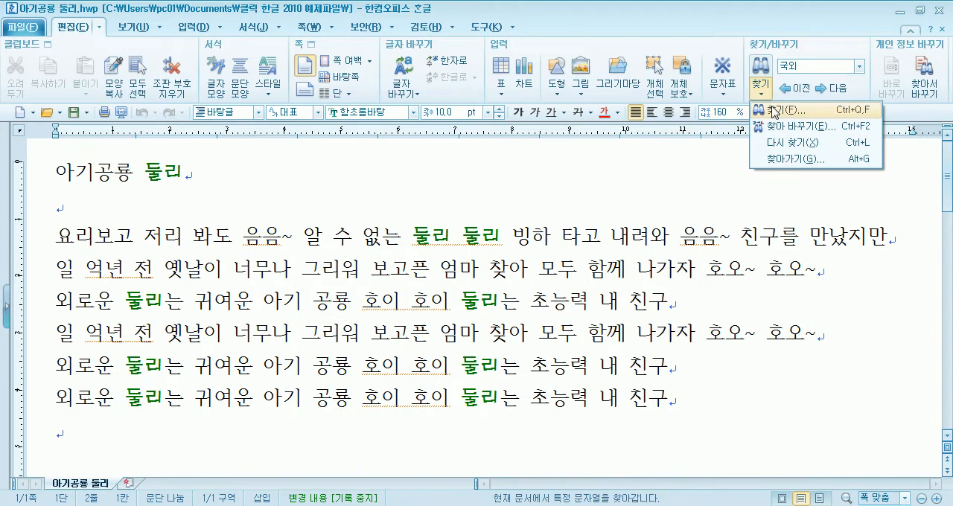
click(797, 26)
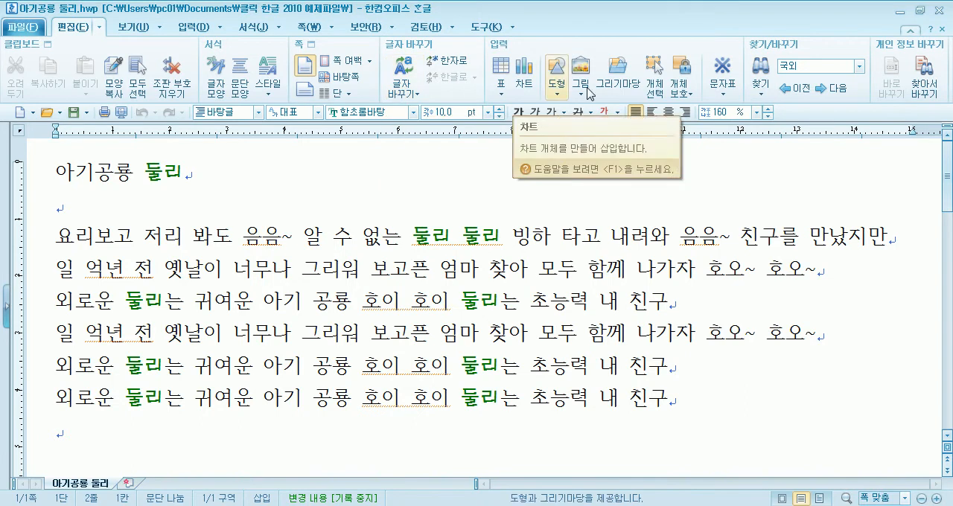
click(762, 96)
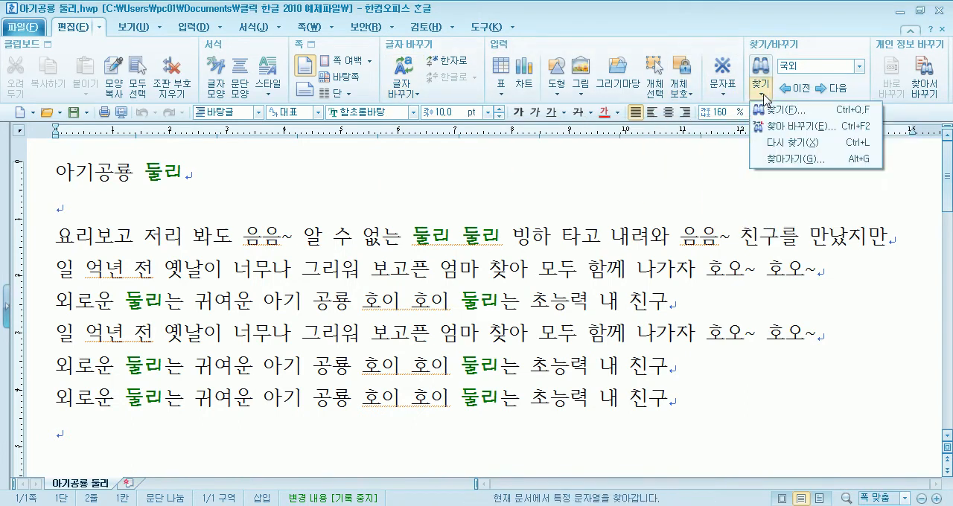
click(778, 110)
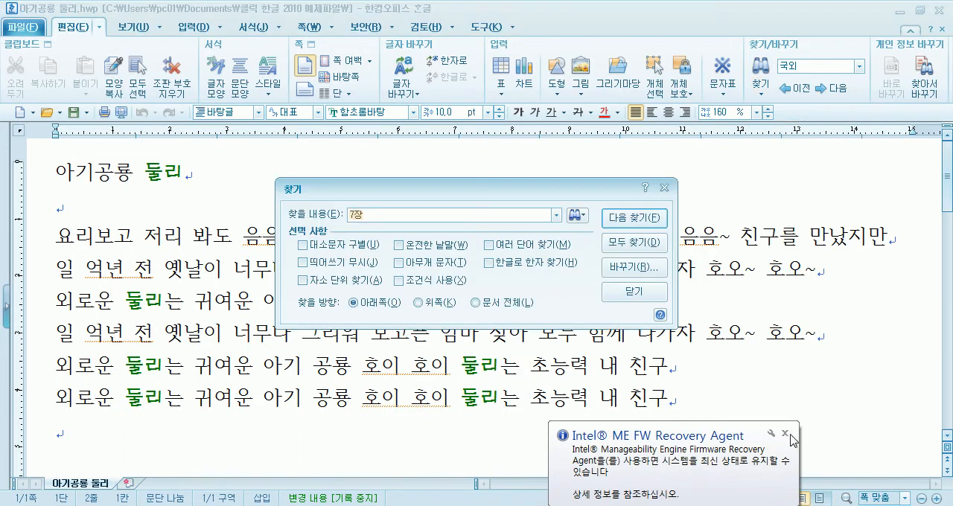
click(786, 434)
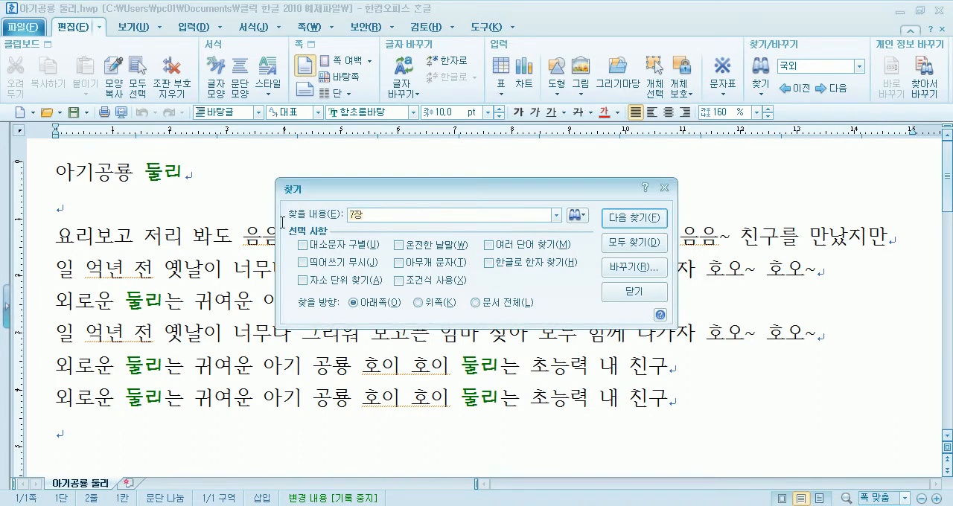
text(둘리)
Search downward for 둘리 from the blank last line, continuing from the beginning of the document
click(78, 440)
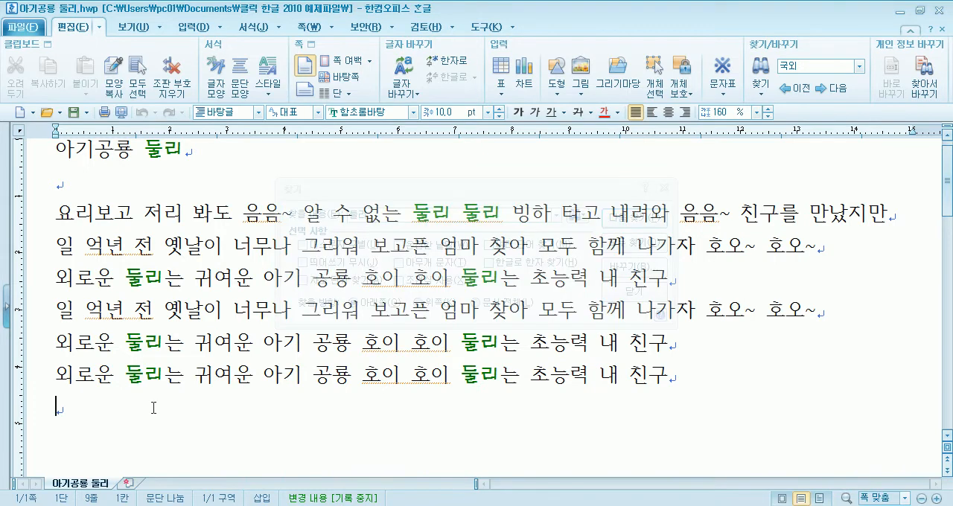
click(633, 226)
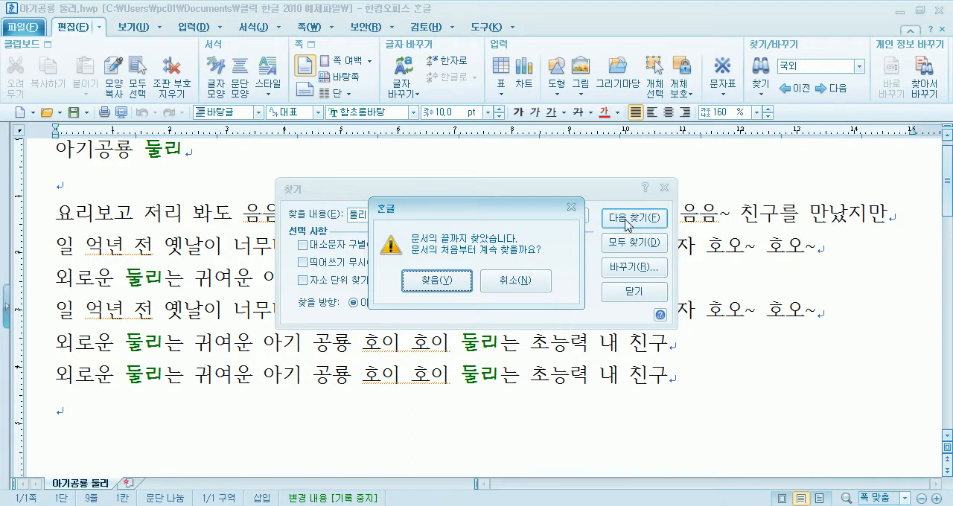
click(437, 281)
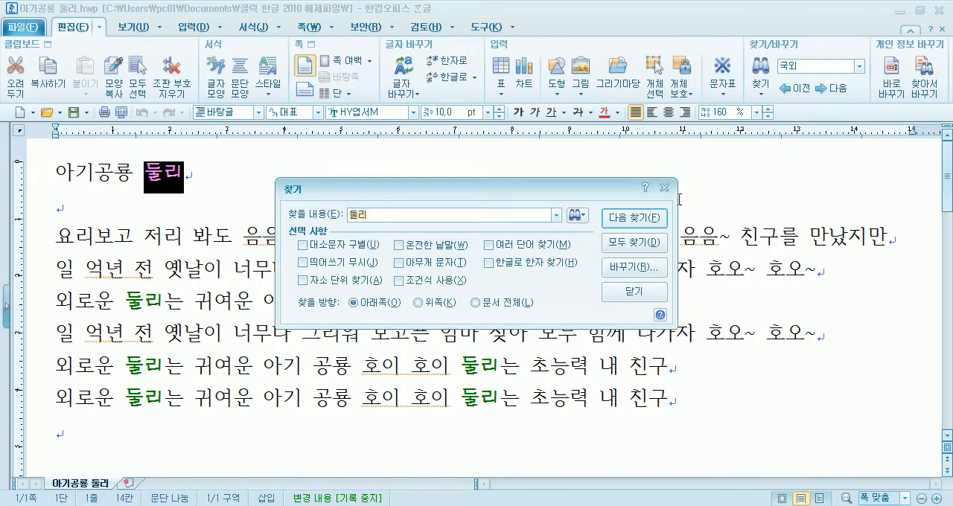
Step forward through further occurrences of 둘리, moving the Find dialog clear of the text
click(625, 219)
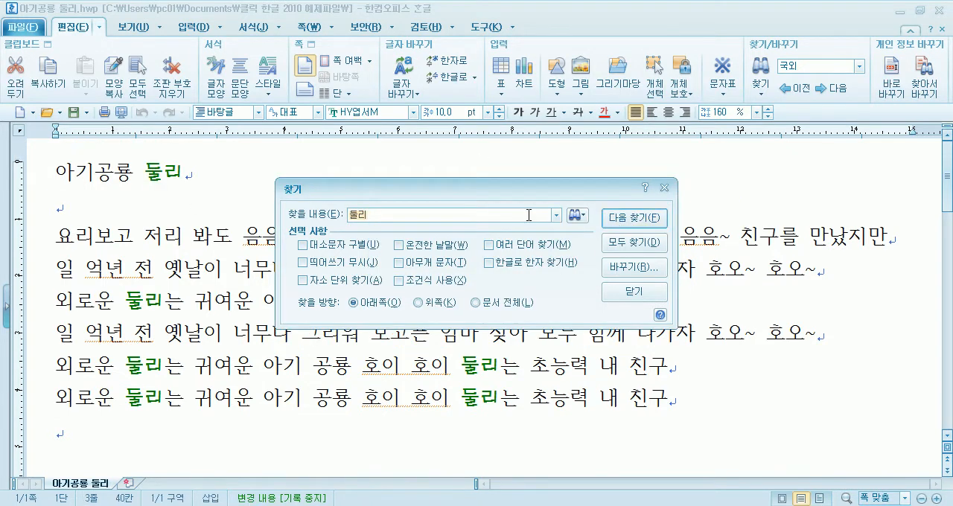
drag(520, 192, 731, 51)
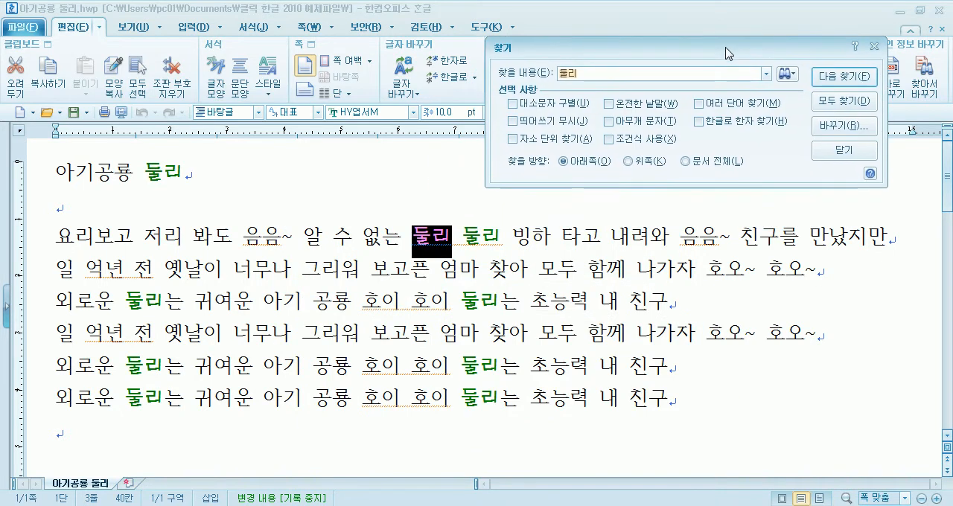
click(835, 79)
click(838, 77)
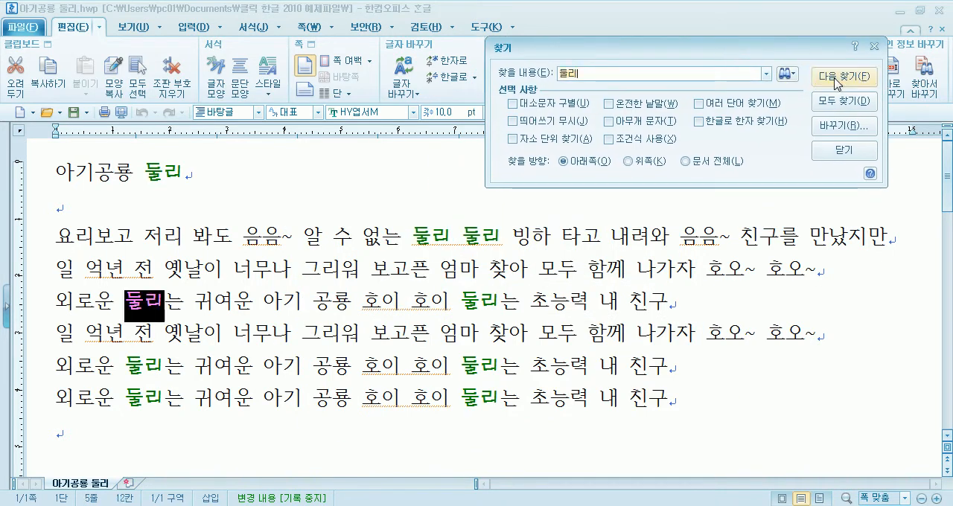
click(838, 77)
click(837, 78)
click(838, 78)
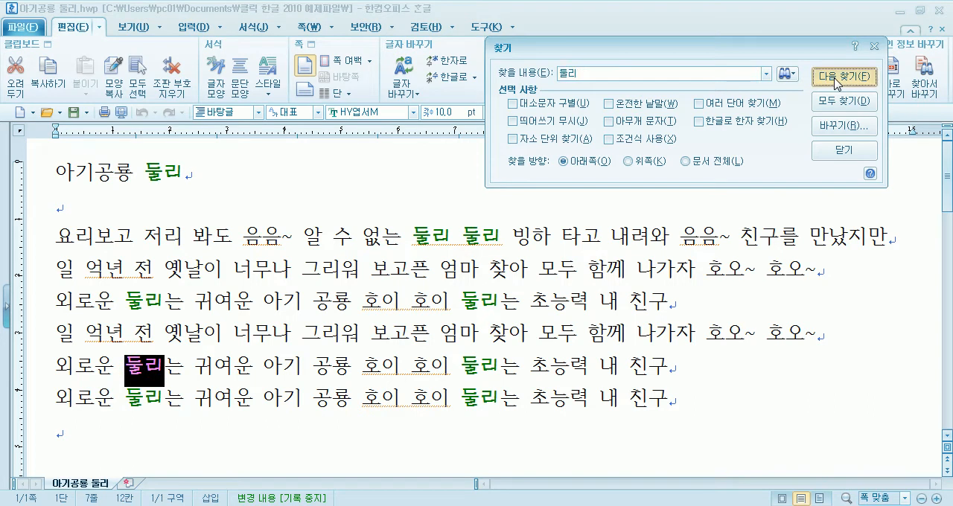
Set the search direction to 위쪽 and step backward through 둘리 from the second 호이 in the first 외로운 line, wrapping past the title
click(629, 160)
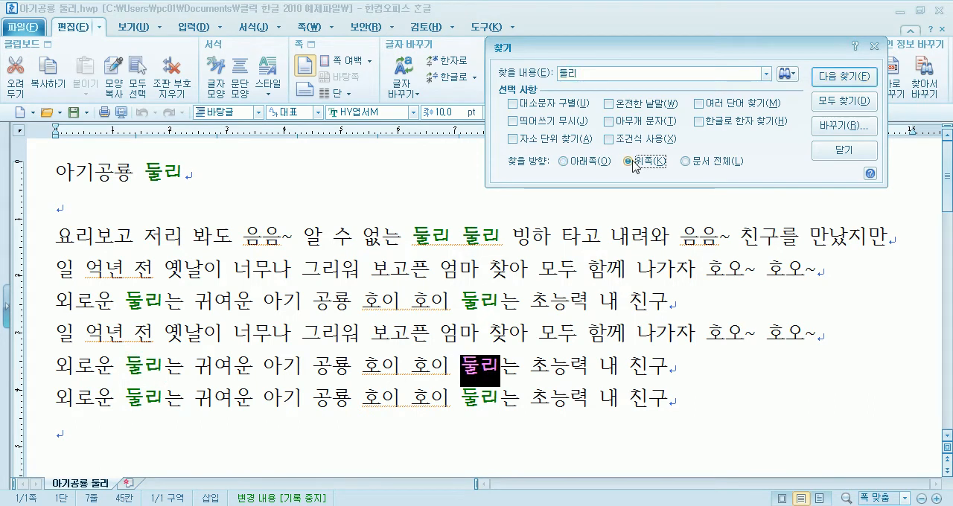
click(451, 365)
click(429, 317)
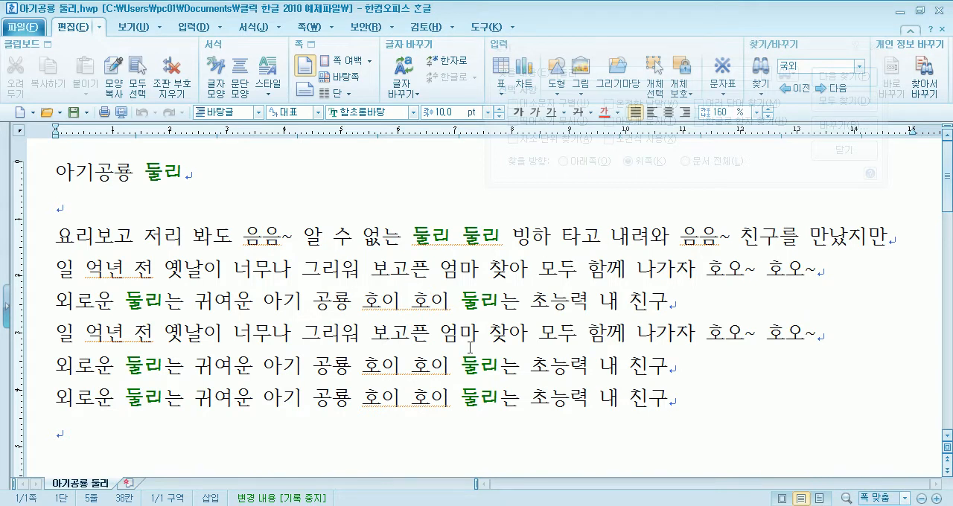
key(ctrl+f)
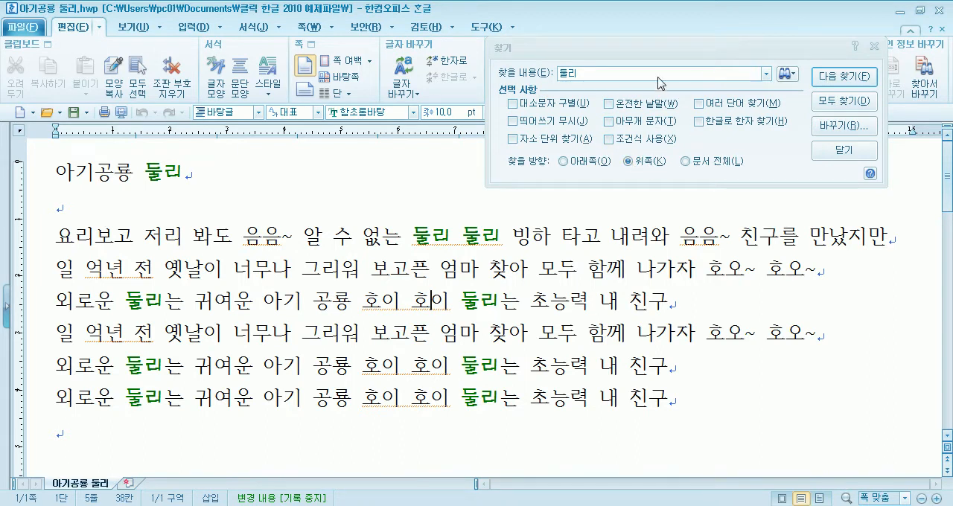
click(844, 78)
click(844, 77)
click(845, 78)
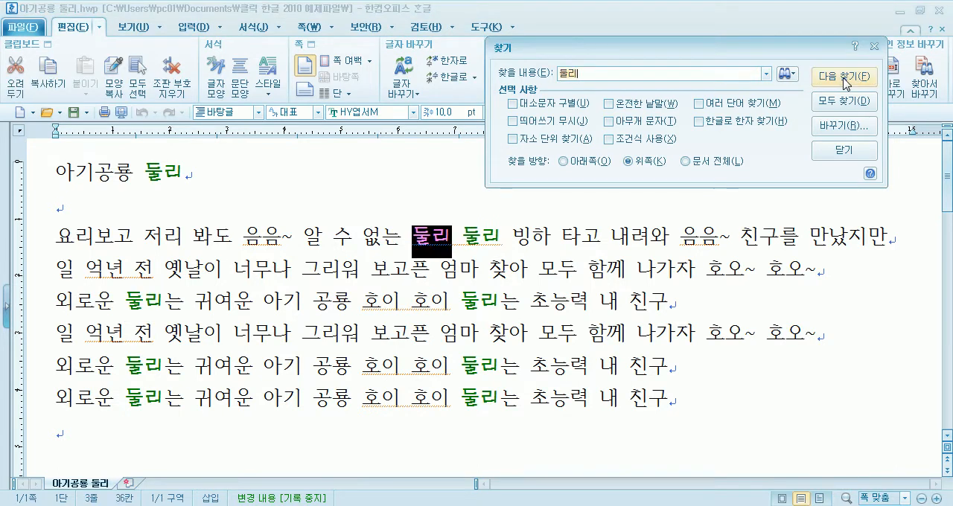
click(844, 77)
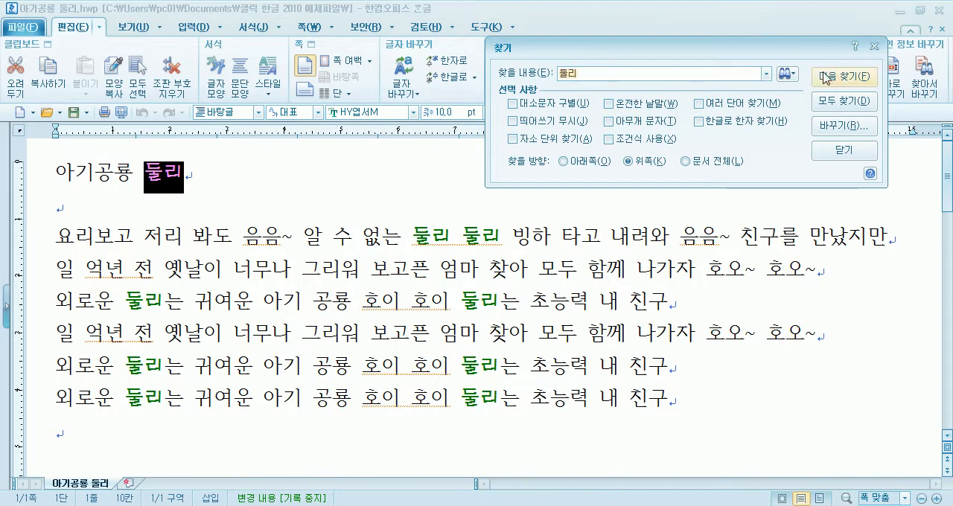
click(823, 75)
click(670, 142)
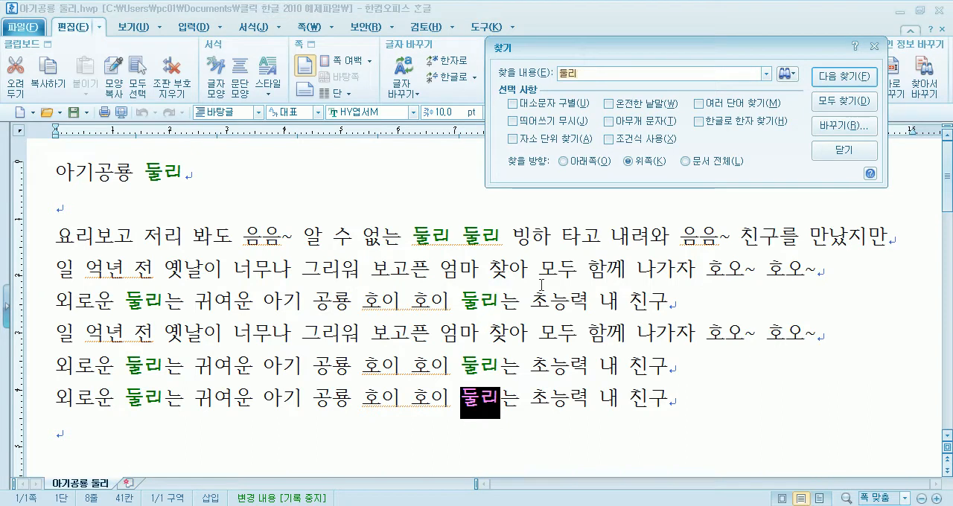
Set the search direction to 문서 전체 and step through the next occurrences of 둘리
click(686, 162)
click(839, 78)
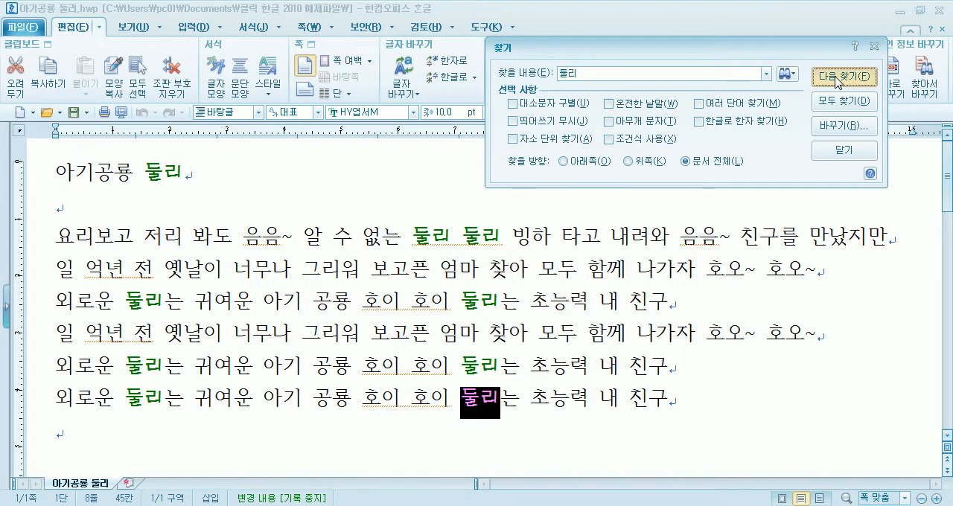
click(839, 77)
click(839, 78)
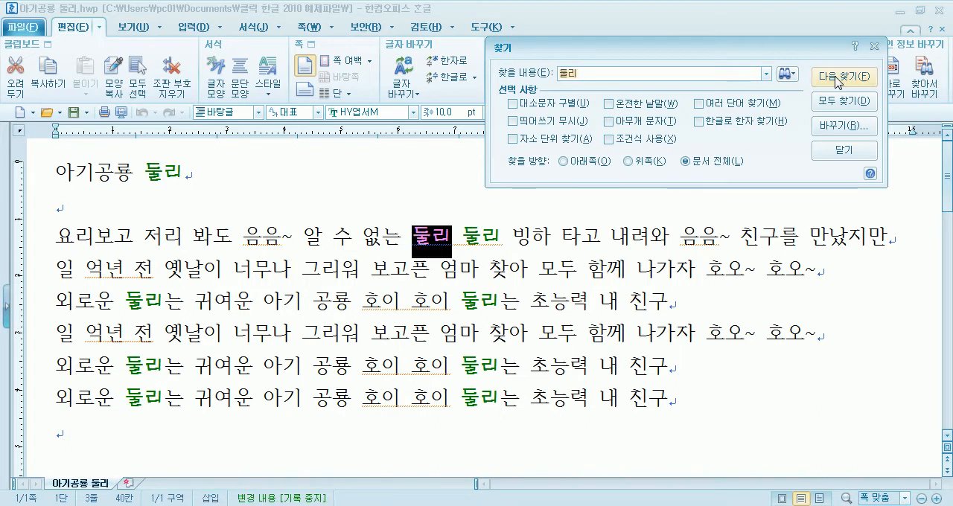
Place the cursor before 호이 in the first 외로운 line and find the next 둘리 with the direction set to 문서 전체
click(364, 300)
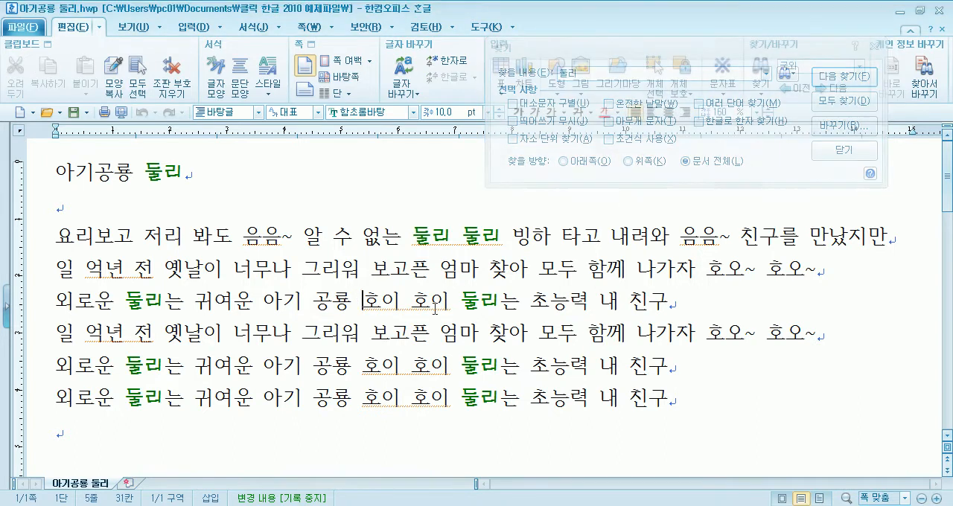
click(564, 161)
click(627, 162)
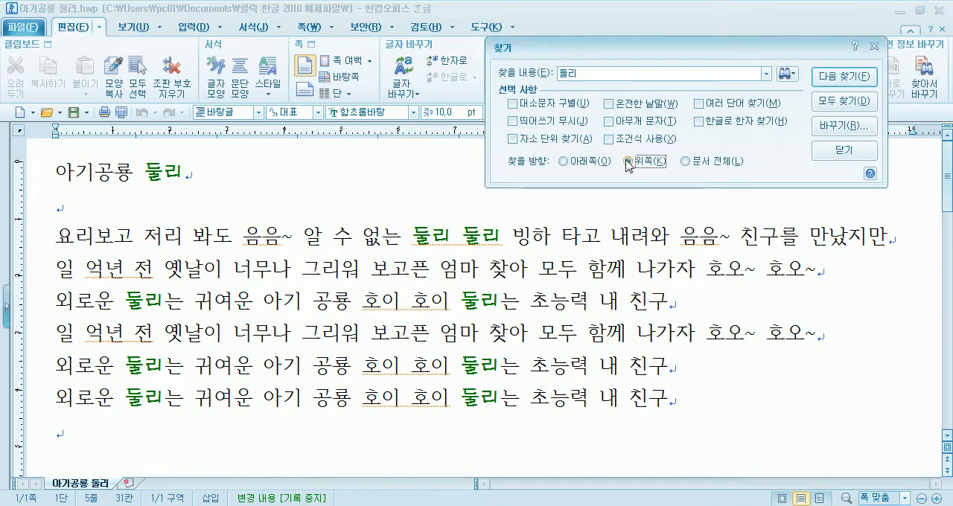
click(686, 162)
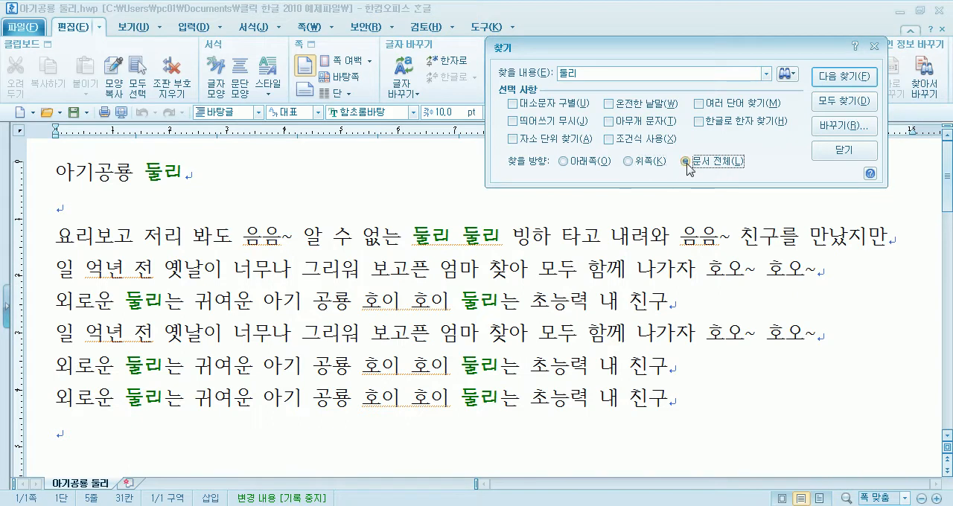
click(842, 77)
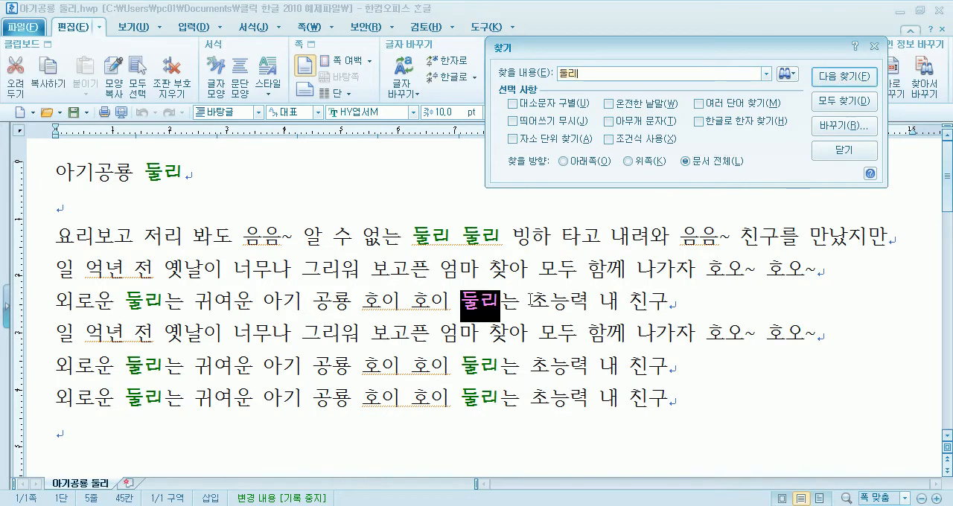
Find the next 둘리, move the Find dialog, and find all occurrences of 둘리 in the whole document at once
click(849, 77)
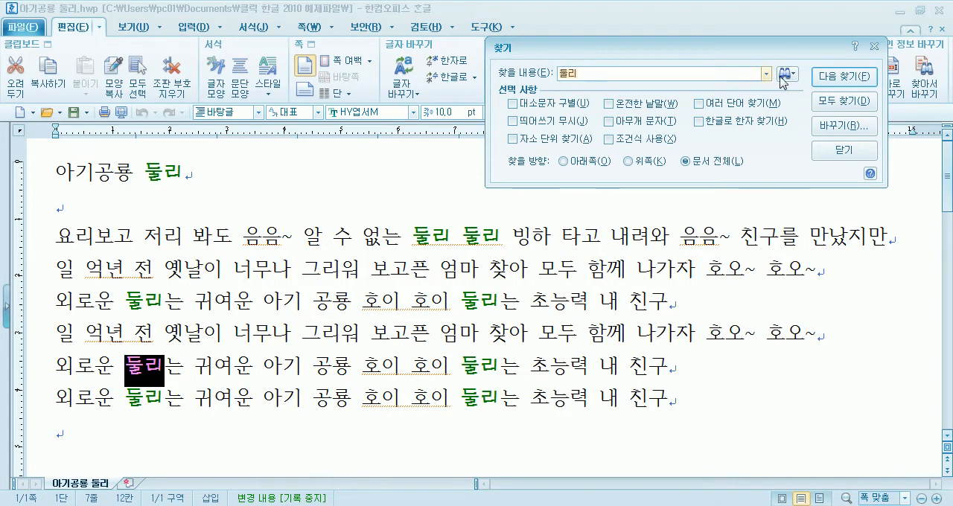
drag(772, 56, 577, 94)
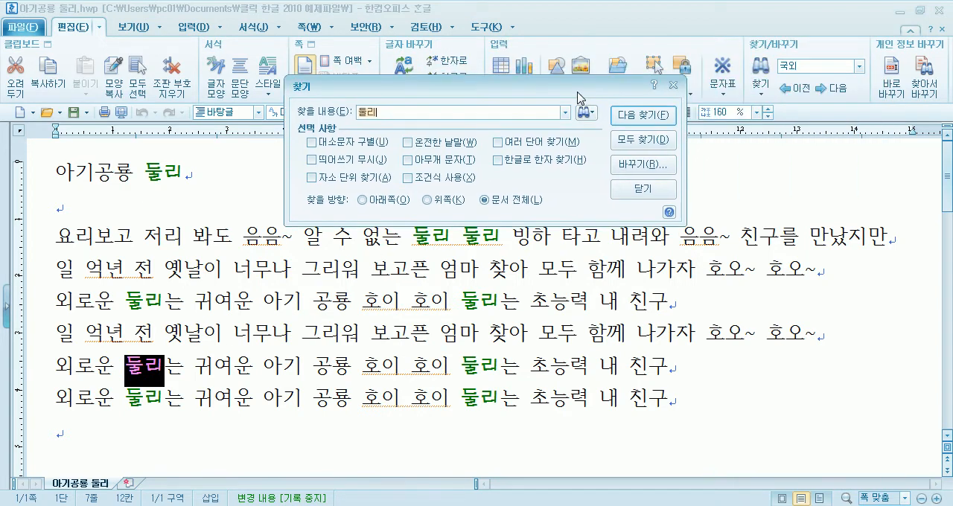
click(632, 140)
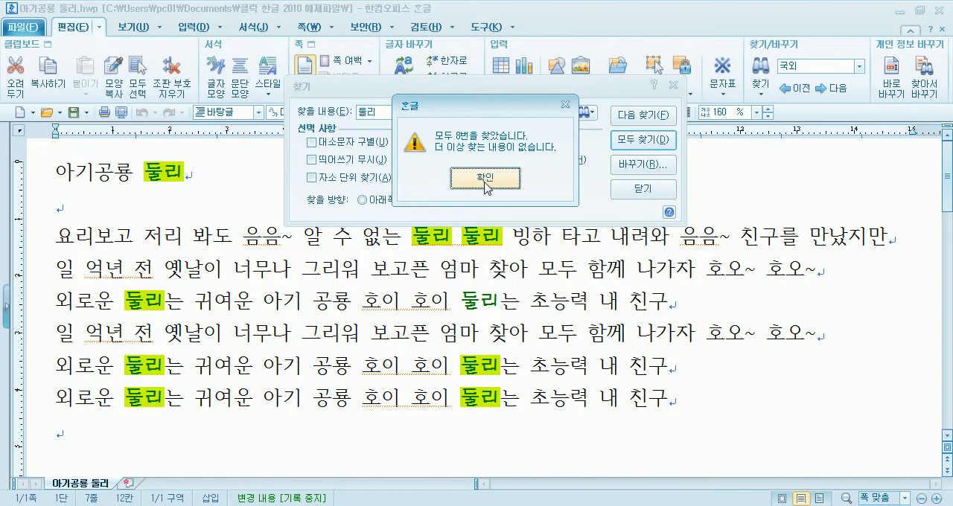
click(484, 178)
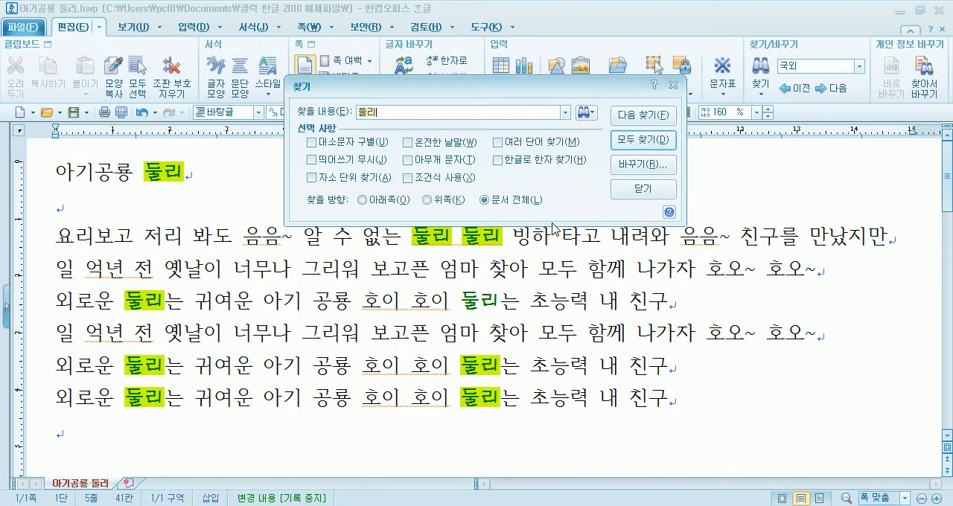
click(397, 114)
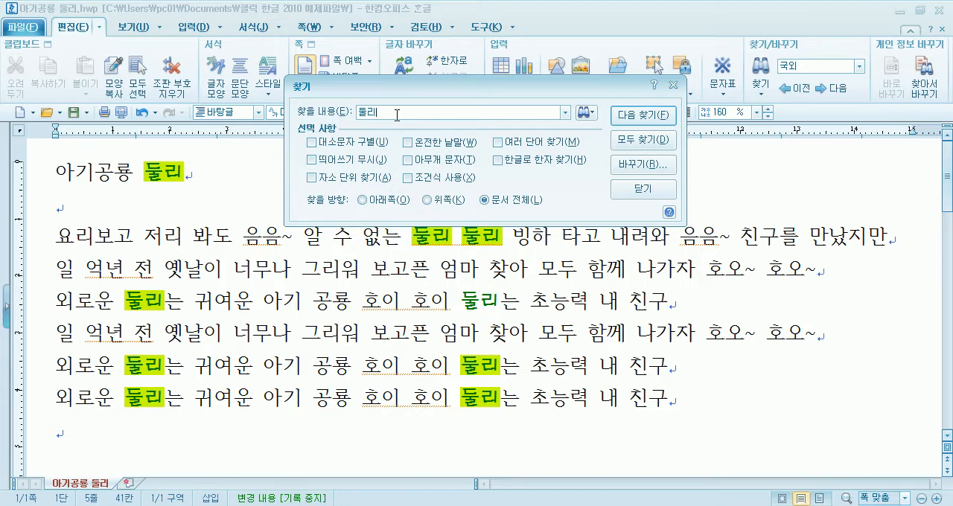
click(645, 163)
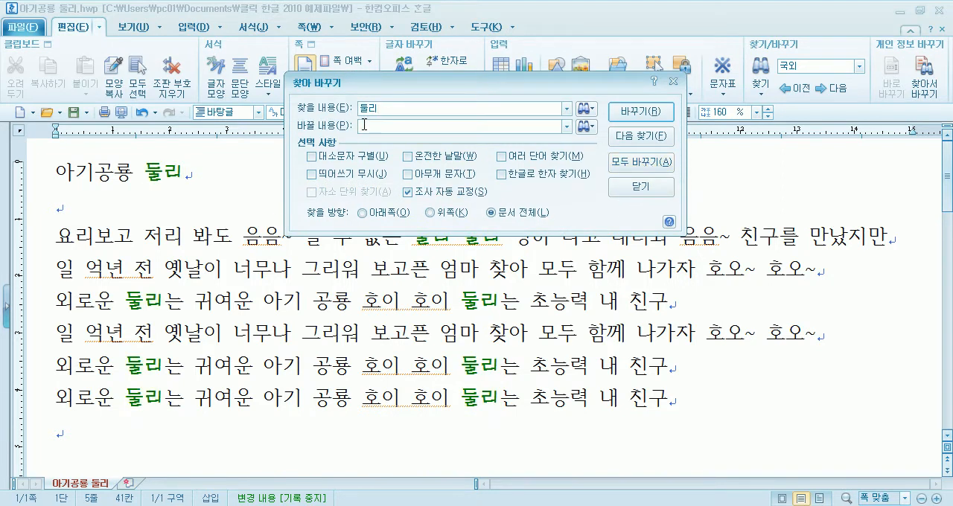
click(628, 195)
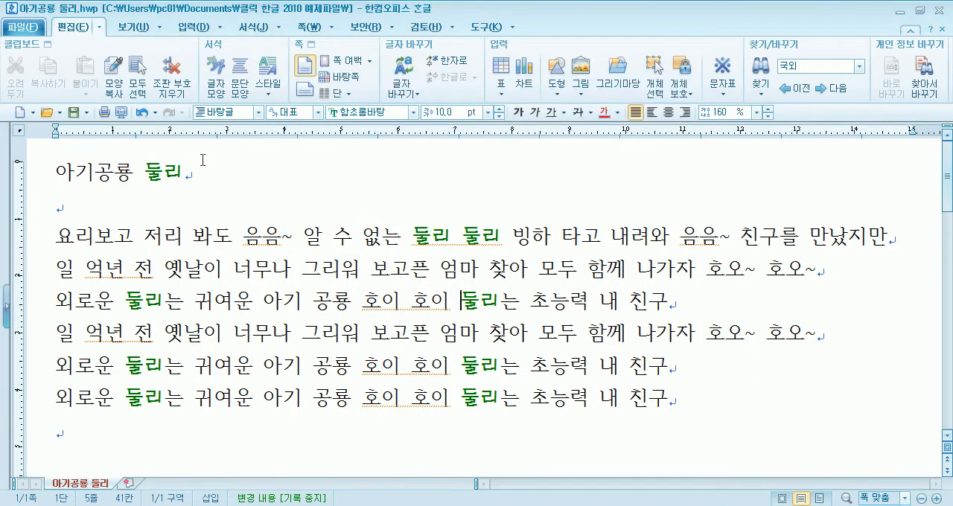
click(761, 95)
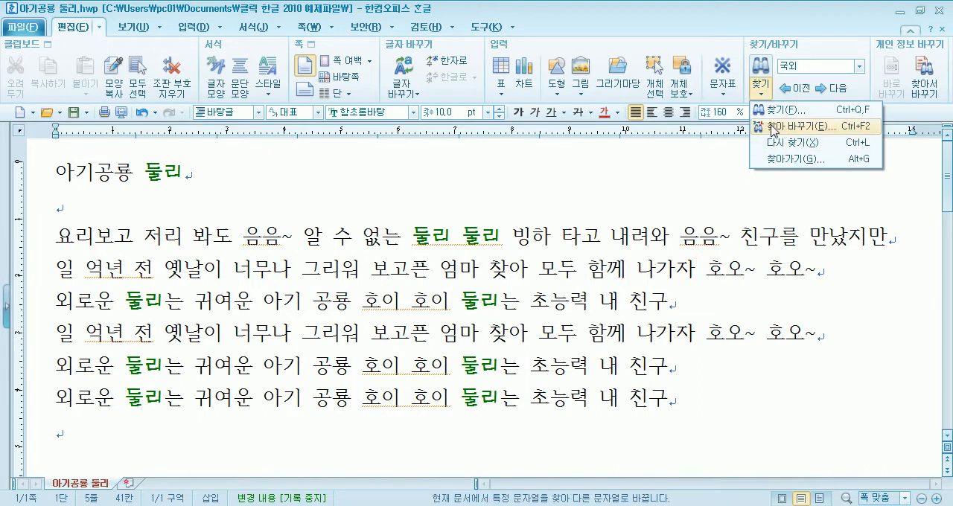
click(775, 127)
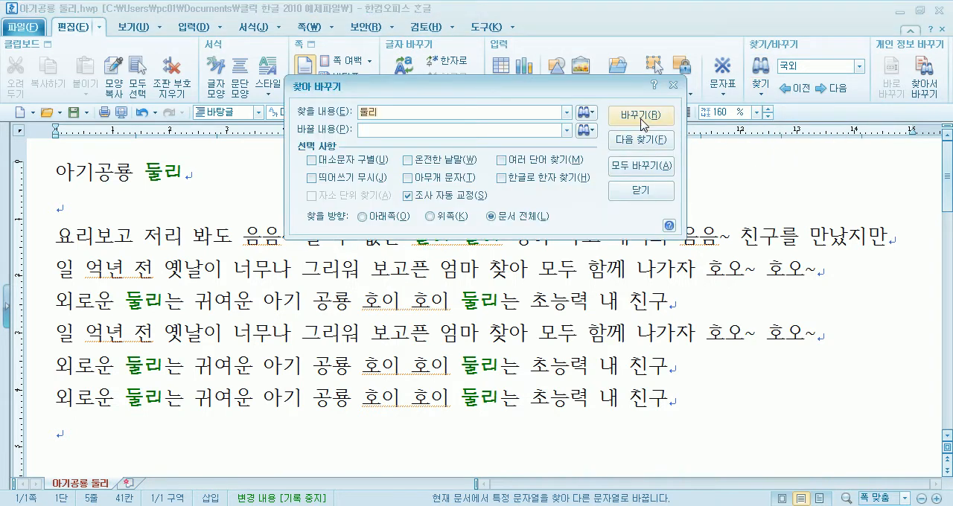
click(640, 190)
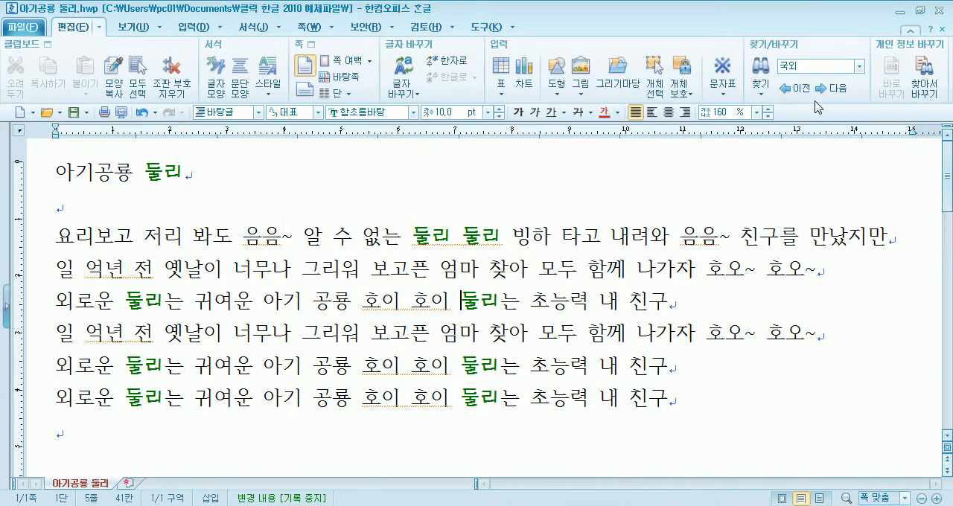
Open Find for 둘리, switch to Find and Replace, and find the next 둘리 with the direction 문서 전체
click(762, 90)
click(770, 112)
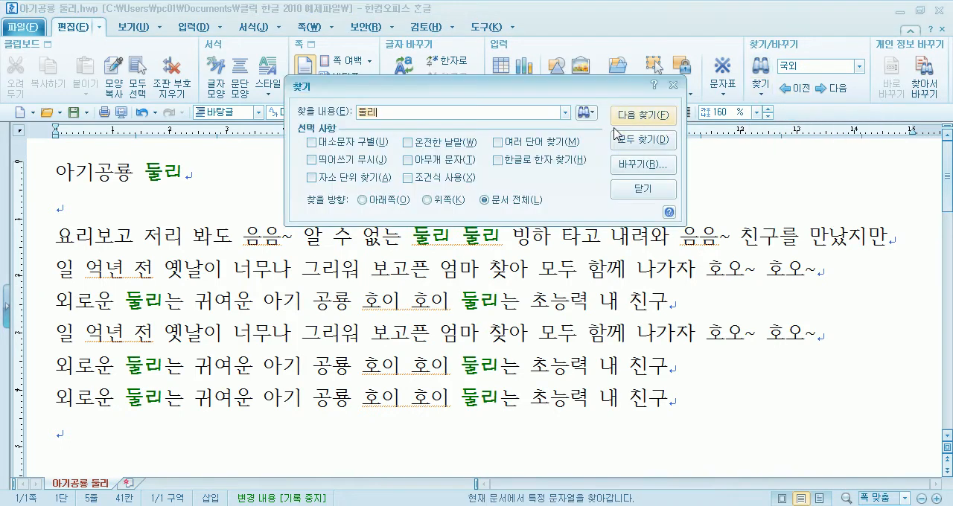
click(643, 168)
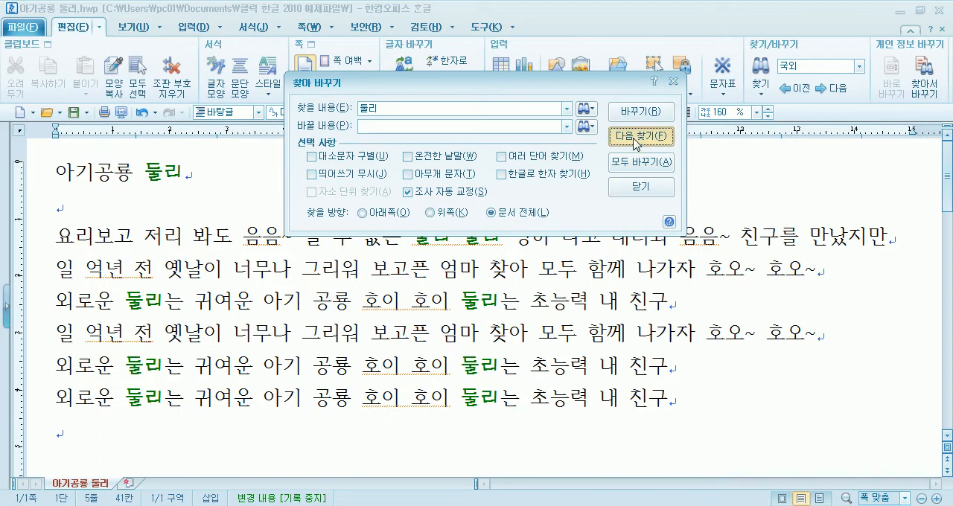
click(636, 139)
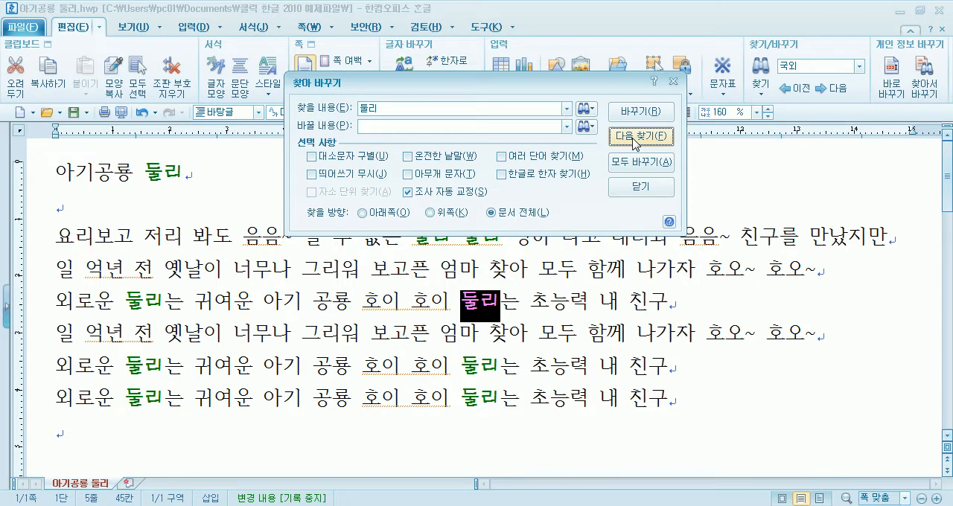
Set the replacement text for 둘리 to 호빵
click(389, 127)
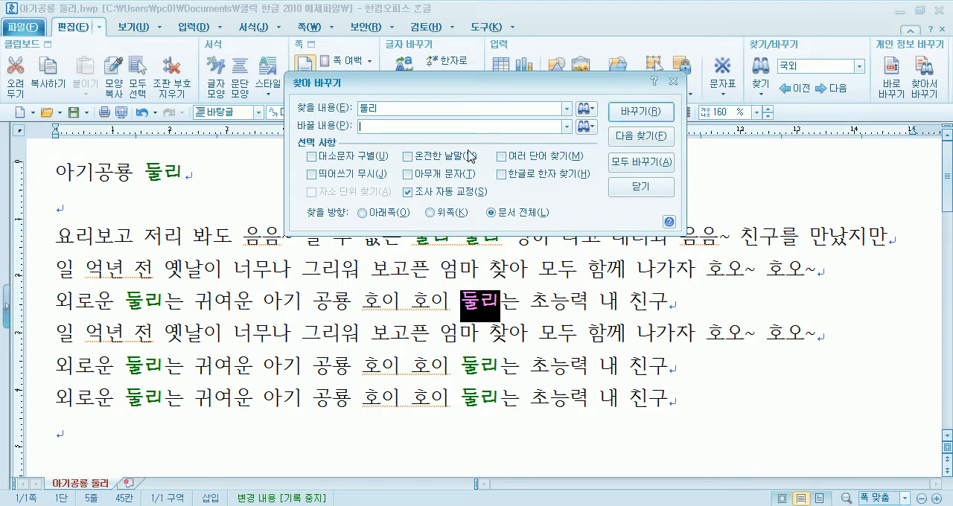
text(ㄹ호)
key(BackSpace)
key(BackSpace)
key(BackSpace)
text(호빠)
Replace each 둘리 with 호빵 one occurrence at a time through the whole document, moving the dialog clear of the text
click(637, 116)
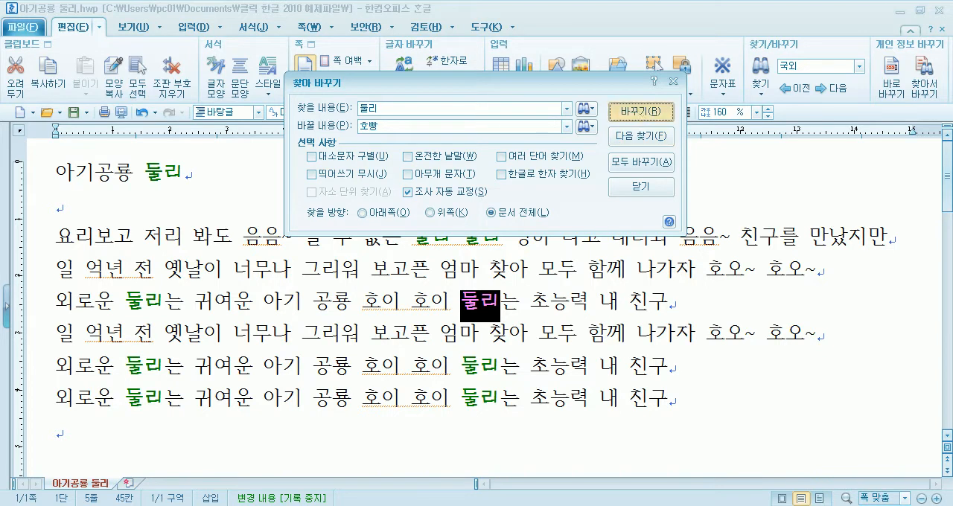
click(637, 115)
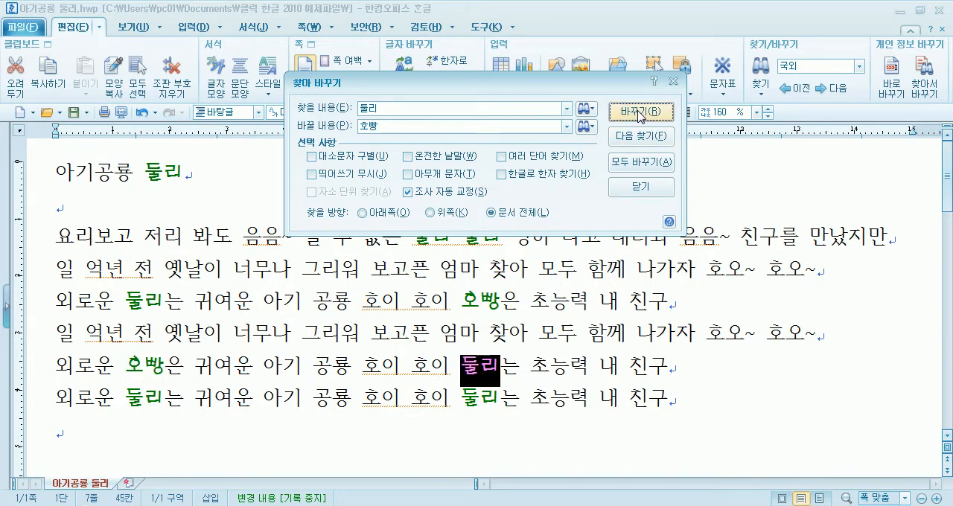
click(638, 114)
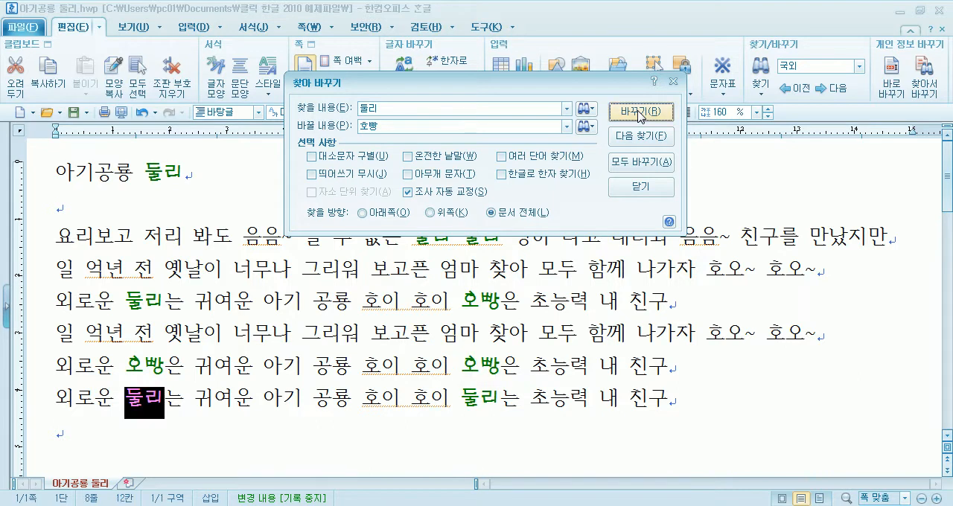
click(639, 115)
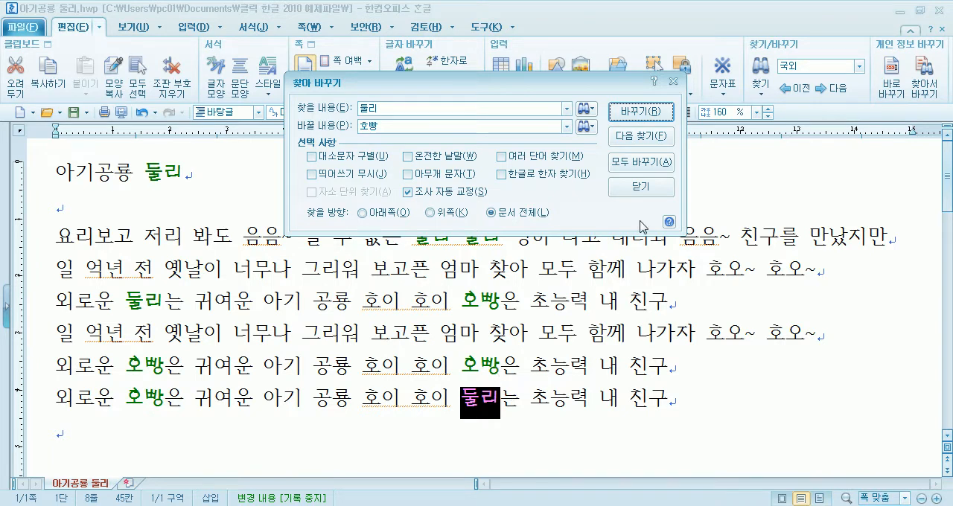
key(Return)
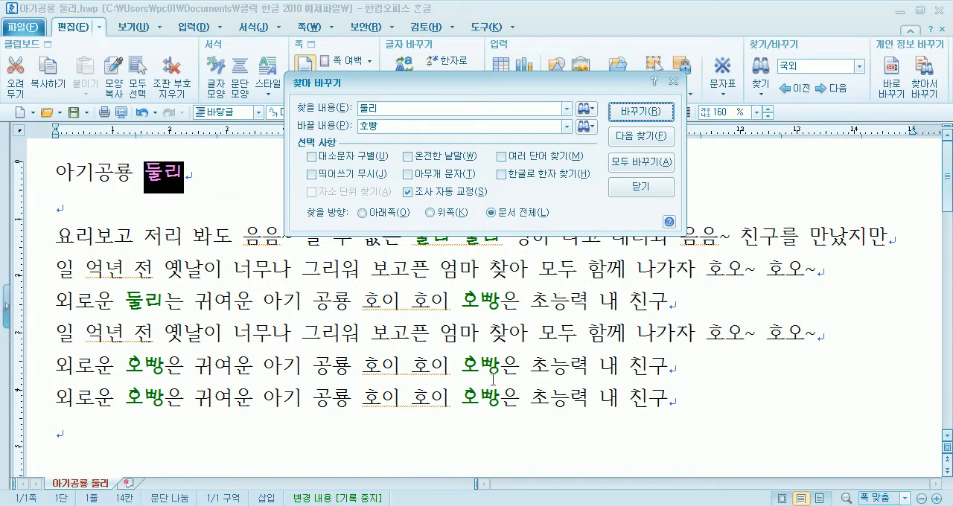
click(639, 111)
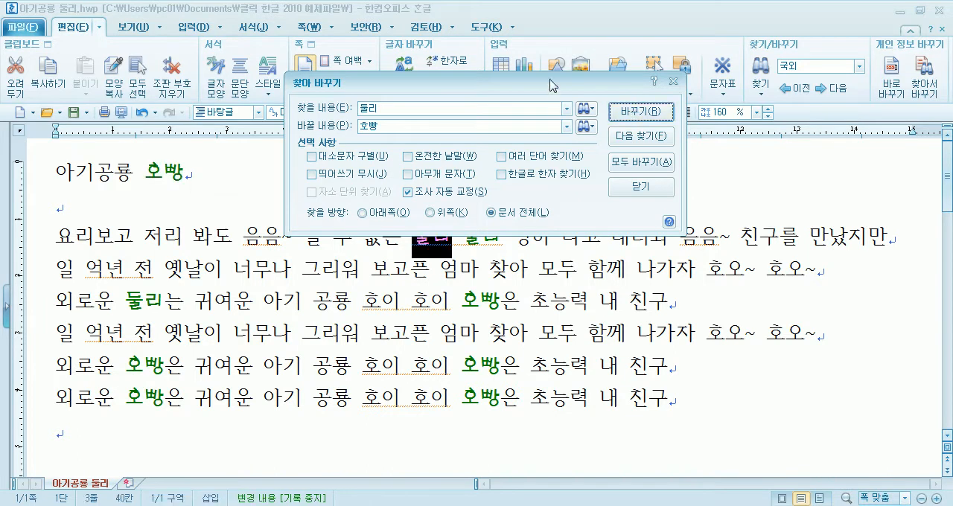
drag(553, 83, 579, 36)
click(659, 64)
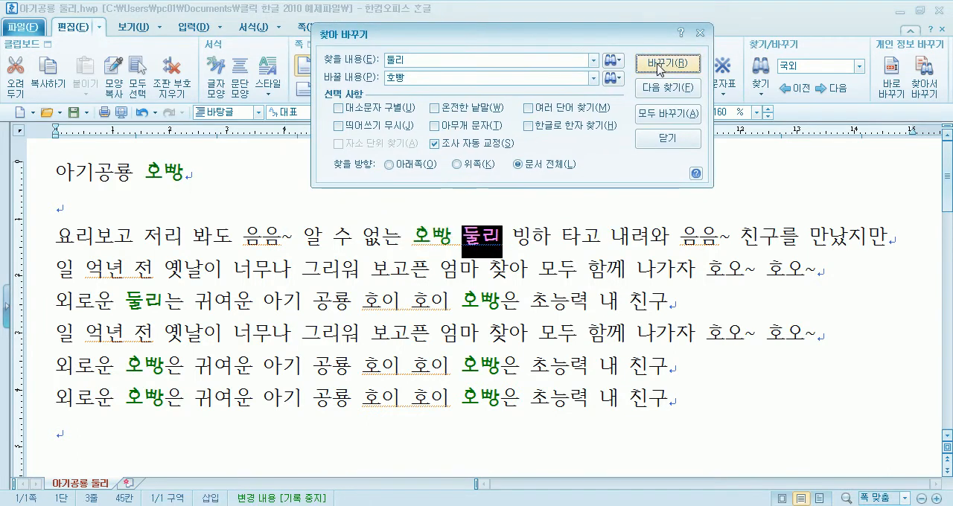
click(659, 64)
click(659, 65)
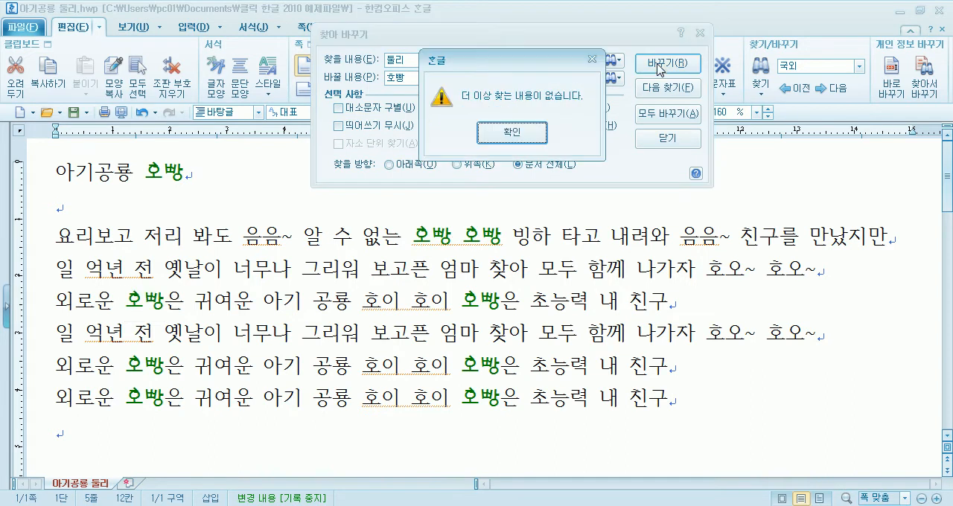
click(525, 132)
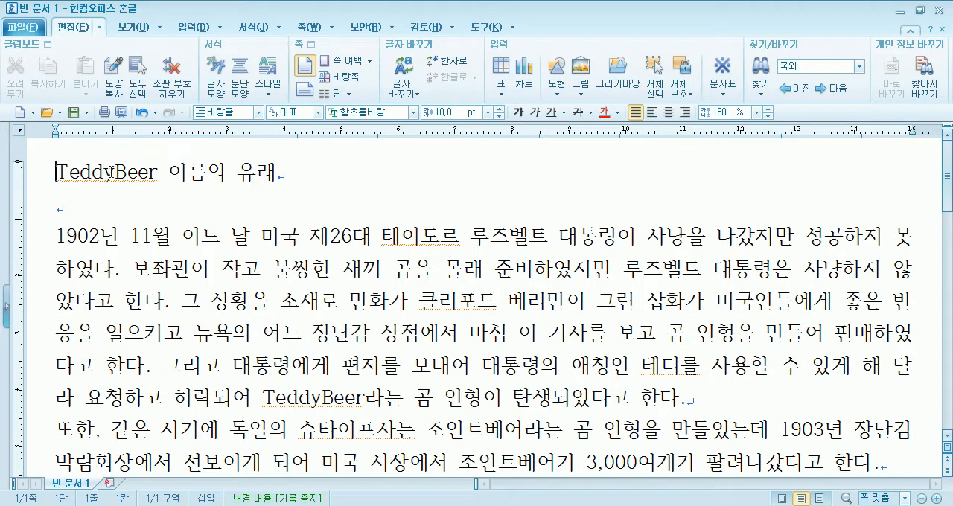
Examine the TeddyBeer article from the title to its last paragraph, checking where the word TeddyBeer is used
click(381, 268)
key(Delete)
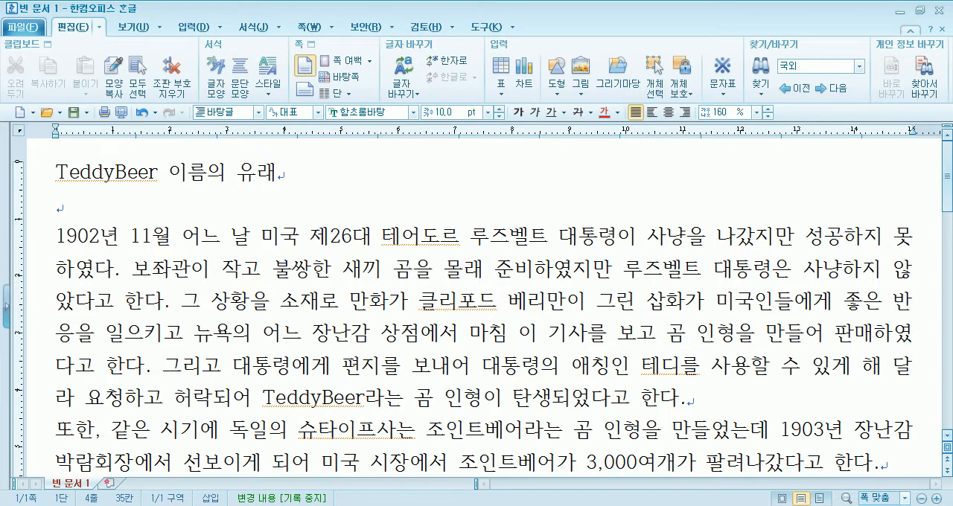
scroll(820, 319, down, 1)
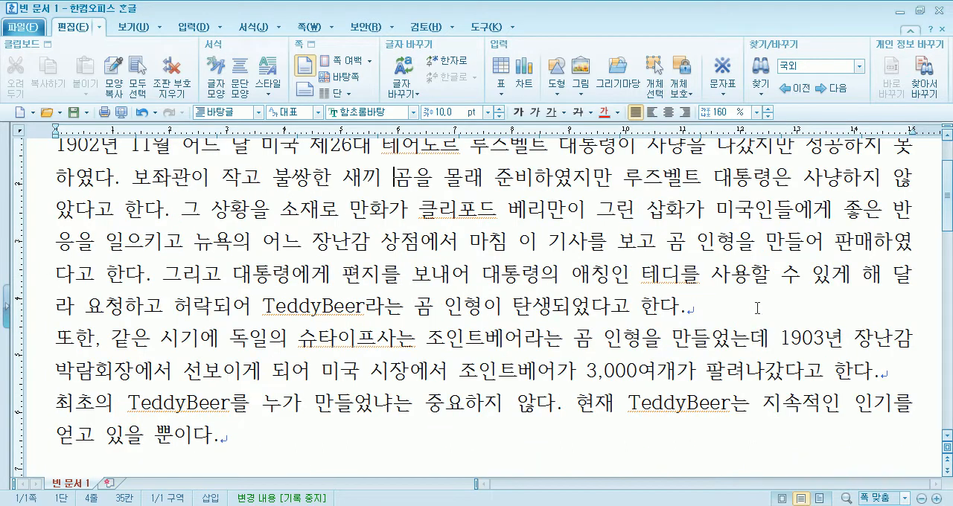
drag(863, 274, 232, 309)
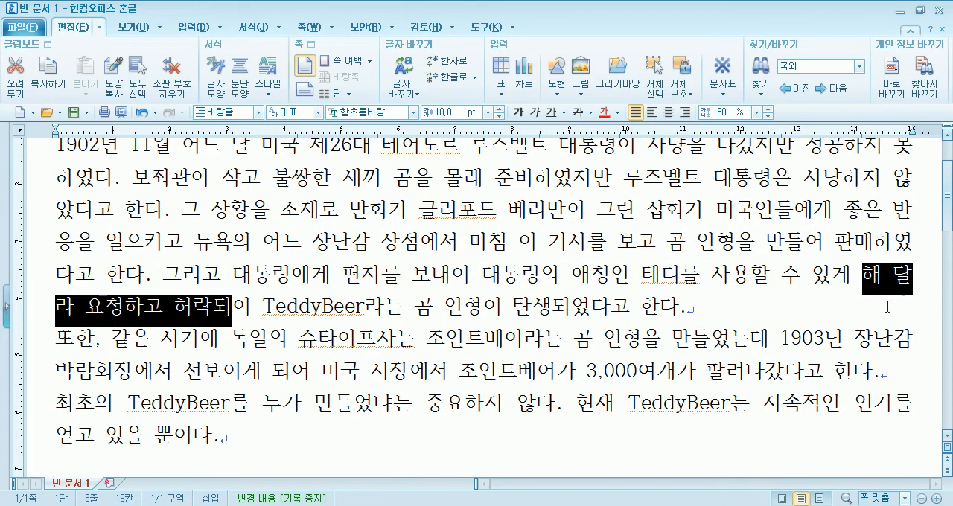
click(882, 276)
key(Delete)
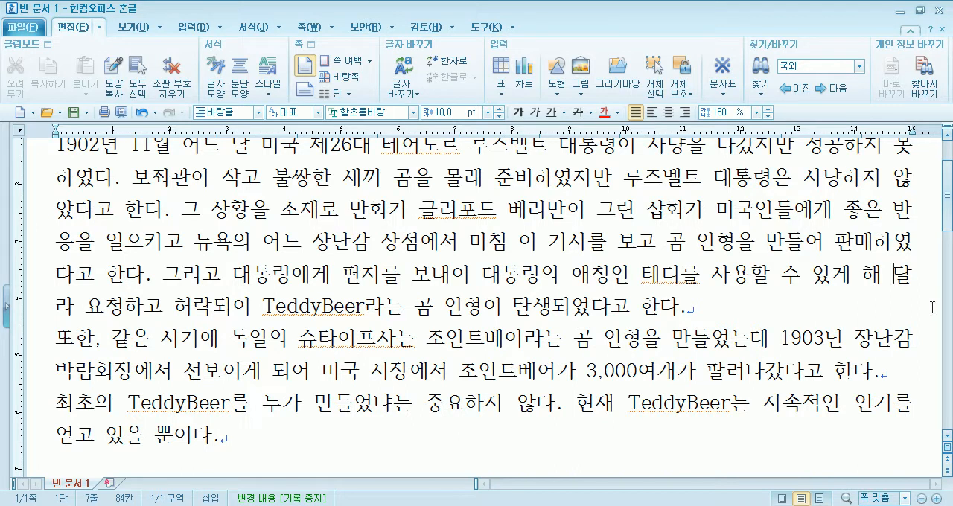
scroll(319, 269, up, 2)
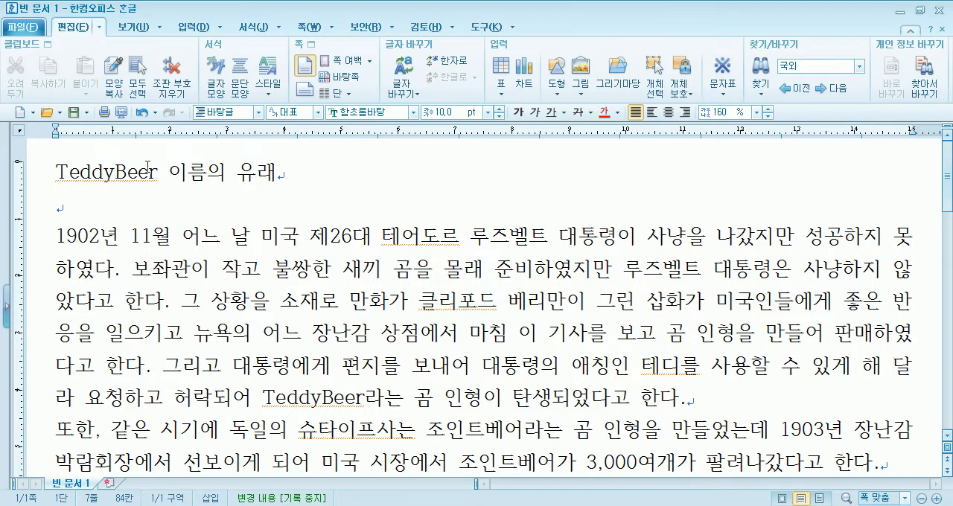
drag(158, 173, 54, 184)
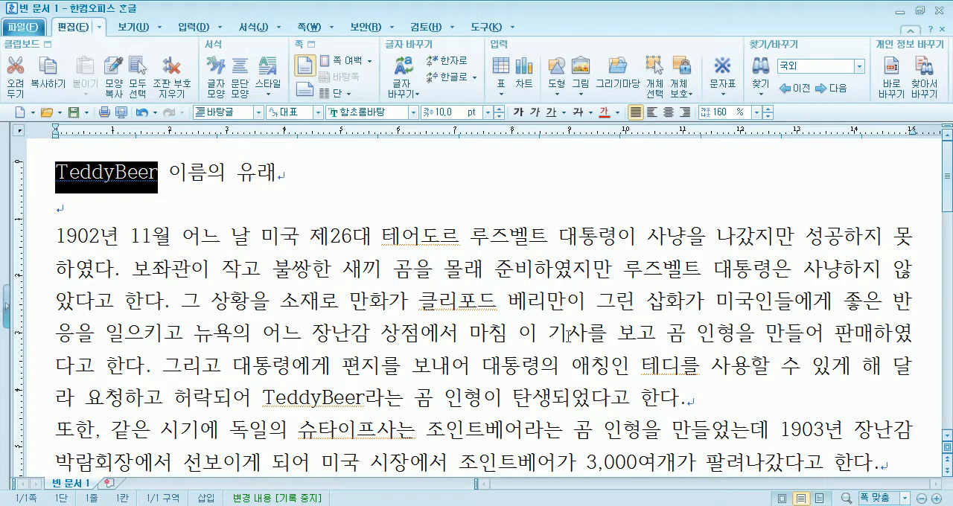
click(554, 313)
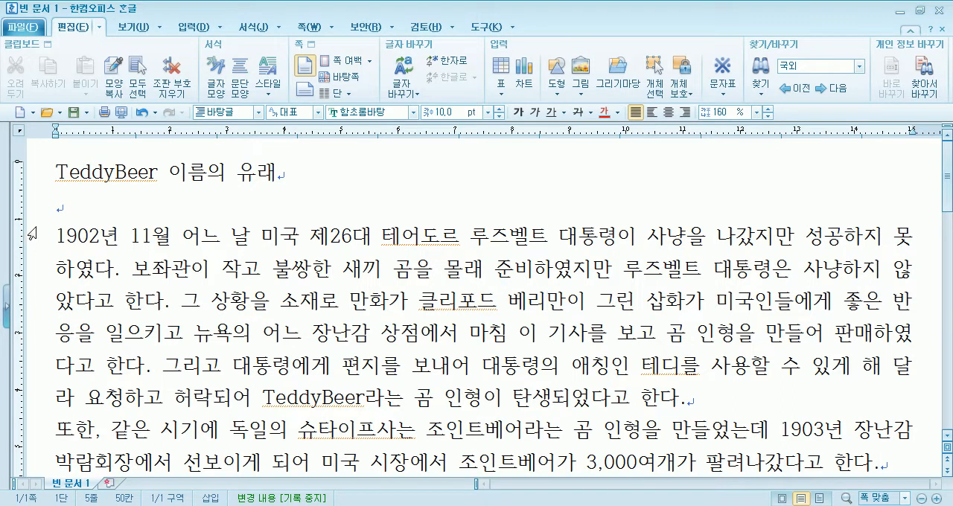
click(55, 209)
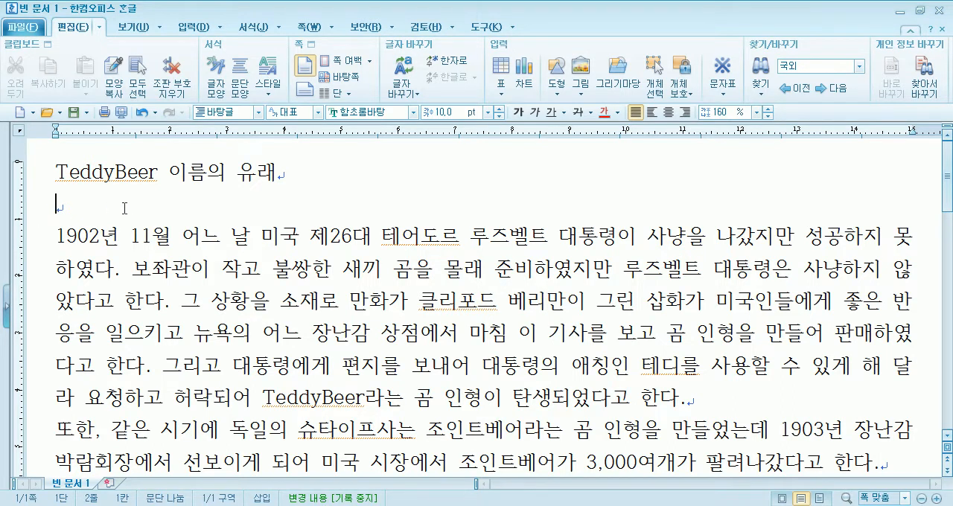
Copy the word TeddyBeer from the title and place the cursor in the empty line below it
drag(56, 172, 155, 171)
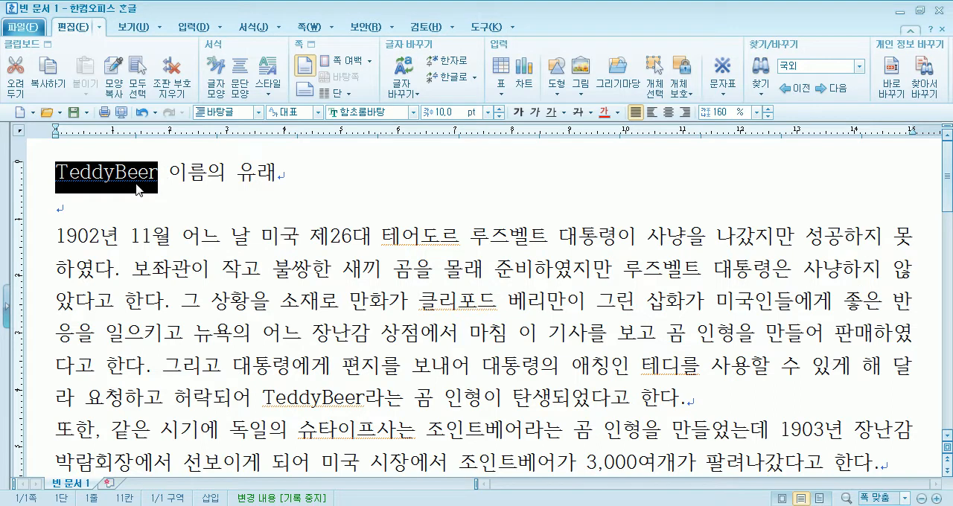
click(92, 211)
drag(57, 171, 157, 171)
key(ctrl+c)
click(61, 211)
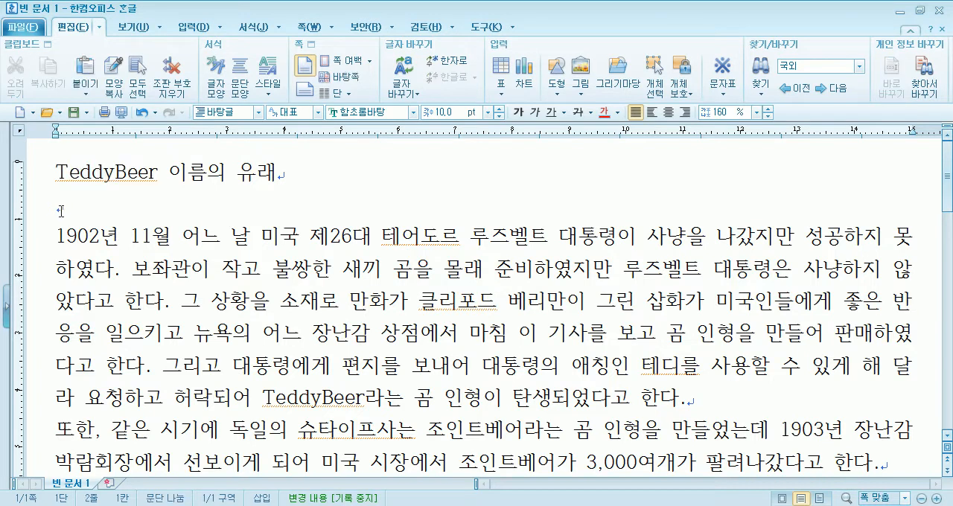
click(759, 93)
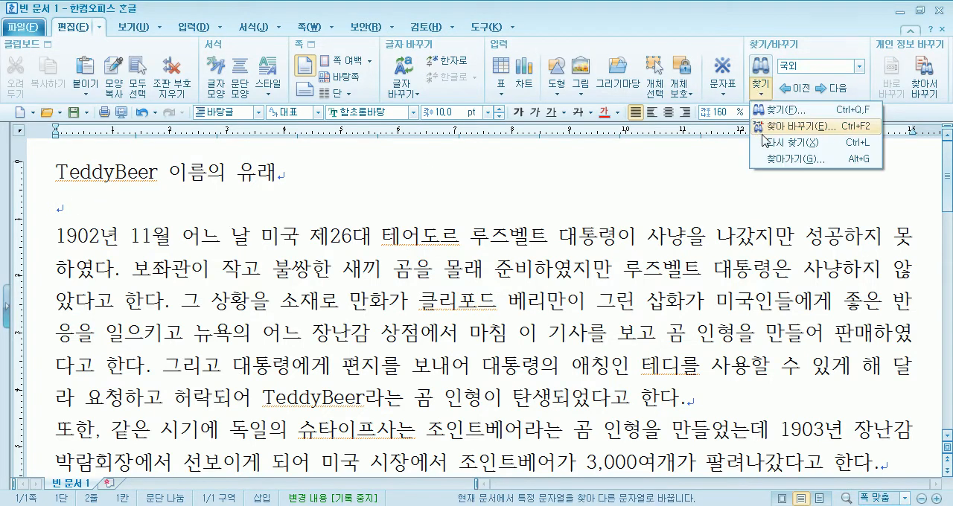
click(771, 127)
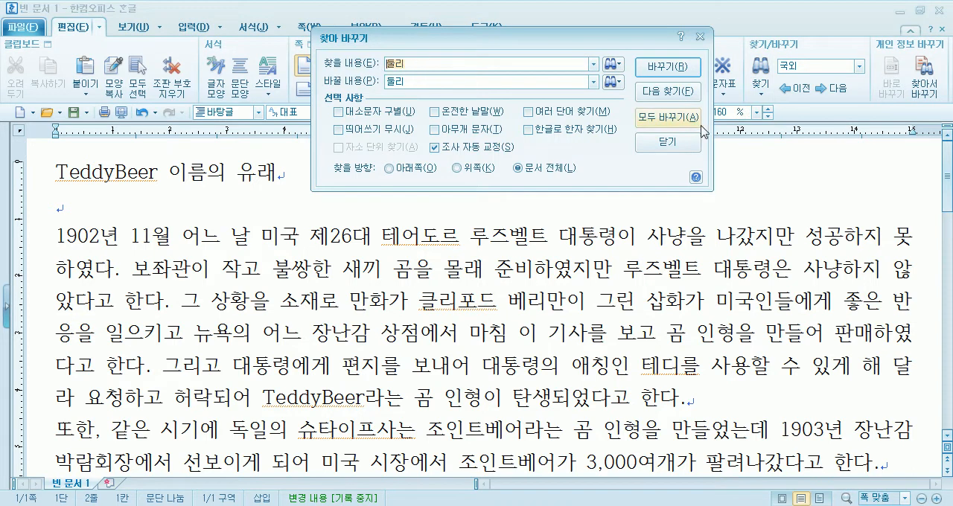
click(670, 142)
Copy TeddyBeer from the title again and put the cursor back on the empty line beneath it
drag(160, 179, 54, 180)
right_click(97, 180)
click(119, 202)
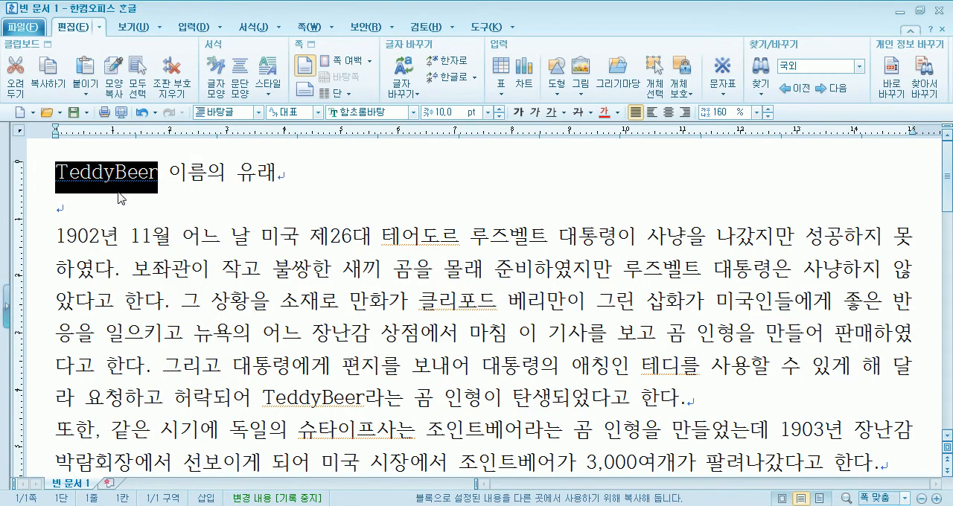
click(56, 209)
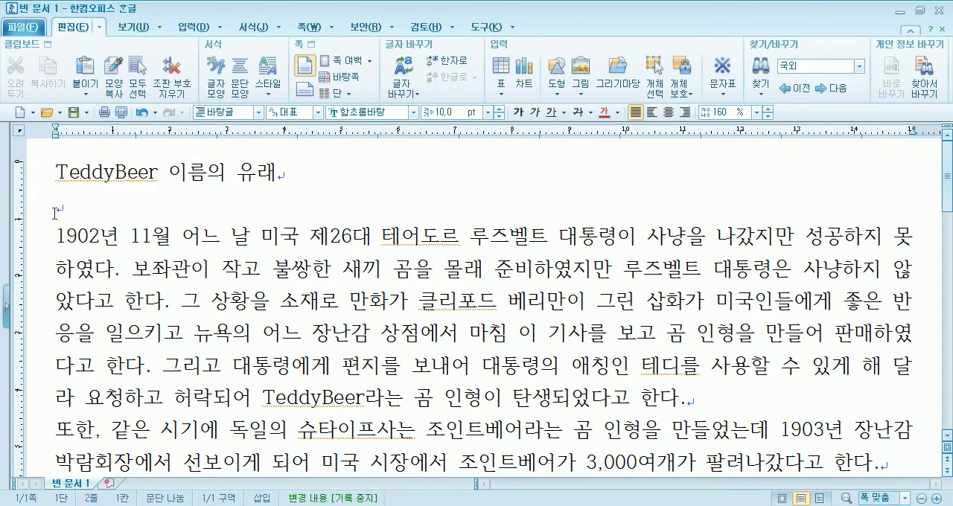
click(760, 99)
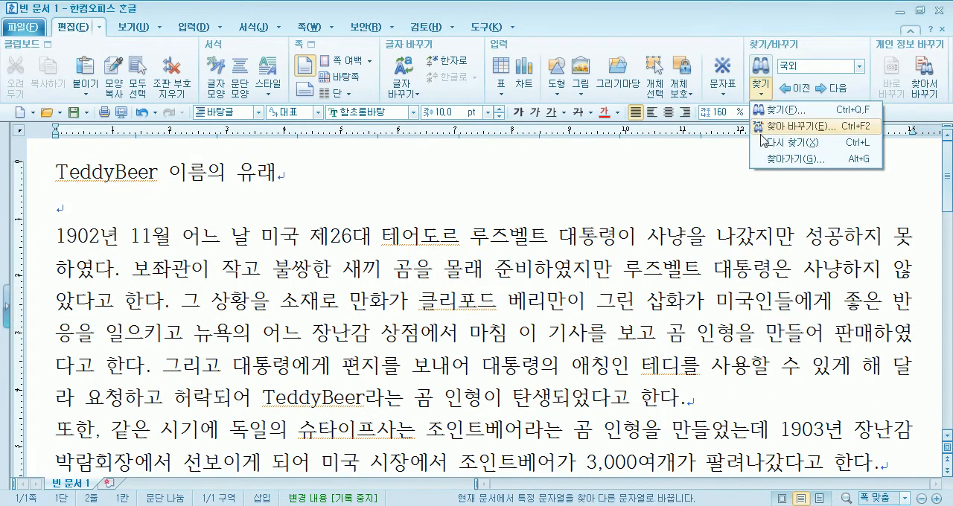
click(775, 141)
click(475, 280)
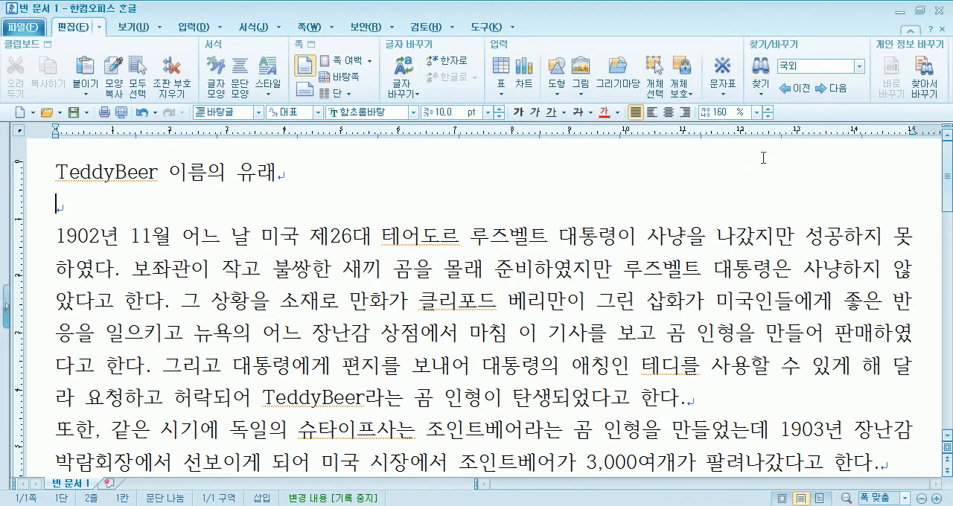
In Find and Replace, set both the search text and the replacement text to TeddyBeer, removing the leftover 둘리
click(760, 99)
click(774, 126)
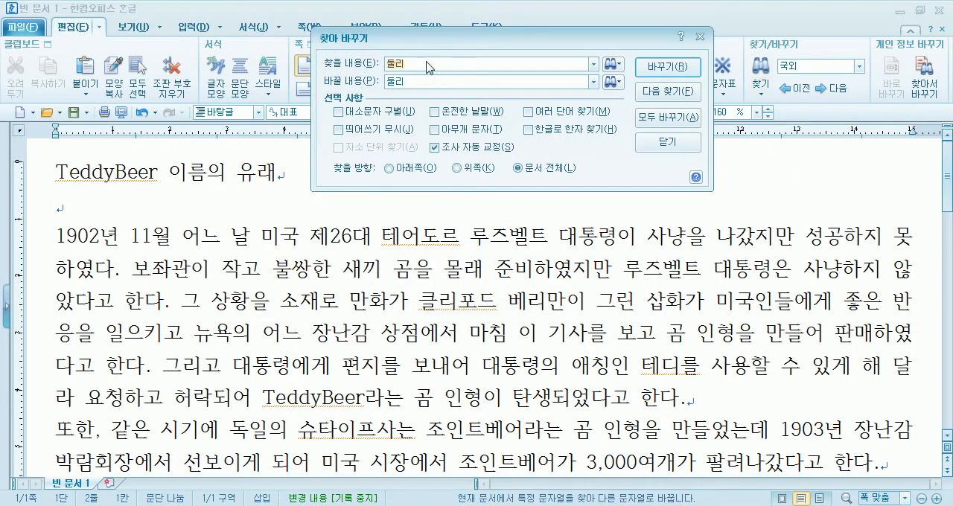
right_click(429, 64)
click(454, 120)
right_click(439, 80)
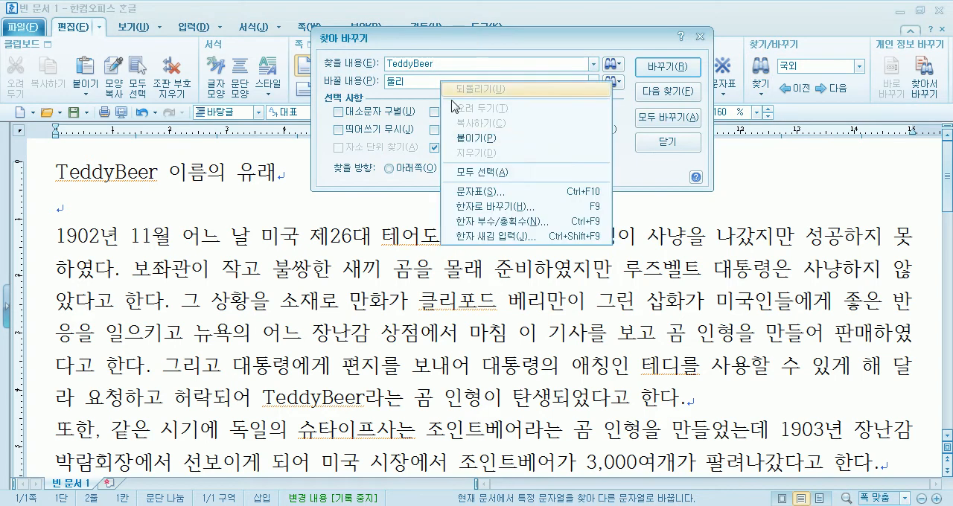
click(459, 139)
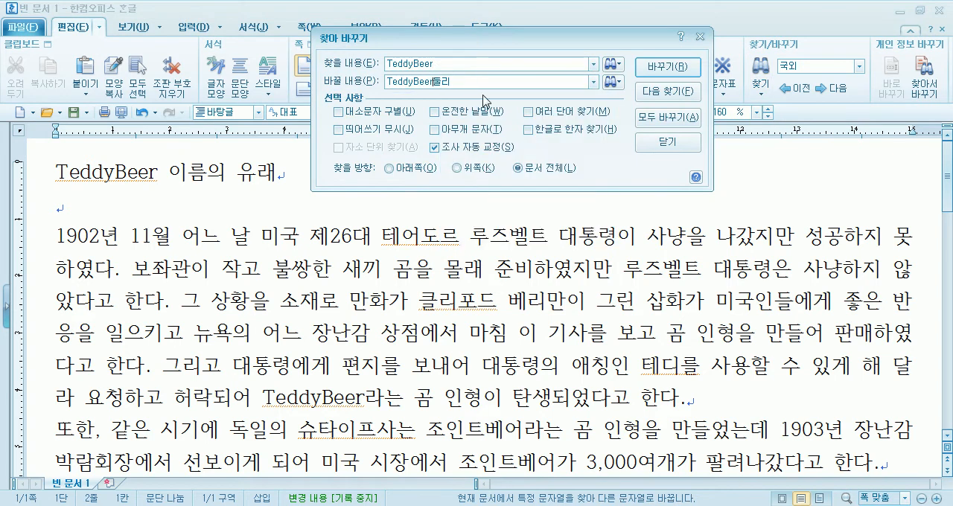
key(Delete)
key(Delete)
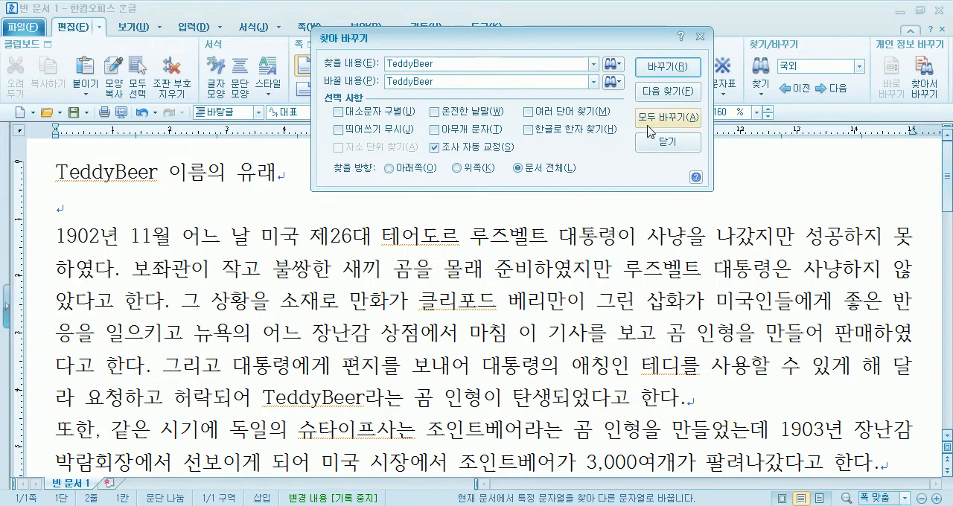
Set the replacement text's character formatting to a yellow shading colour
click(620, 83)
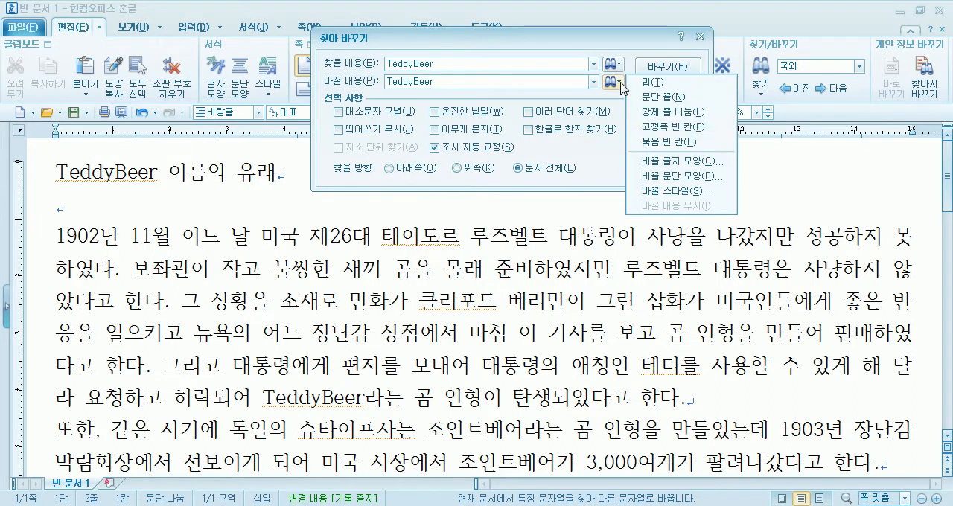
click(643, 163)
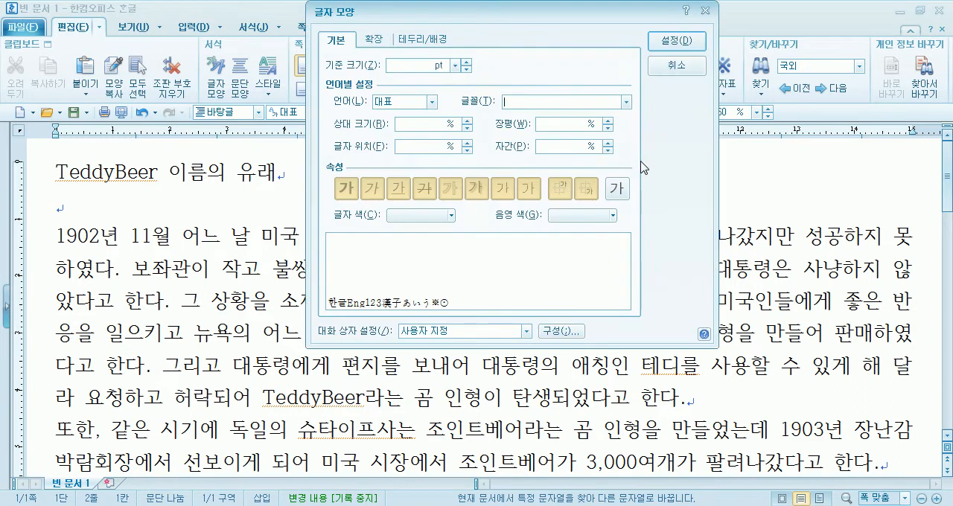
click(581, 215)
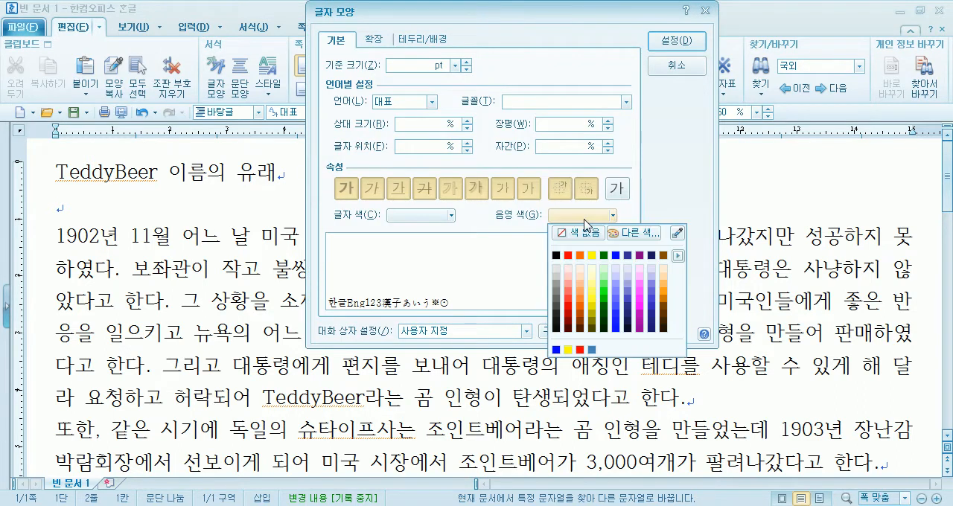
click(592, 256)
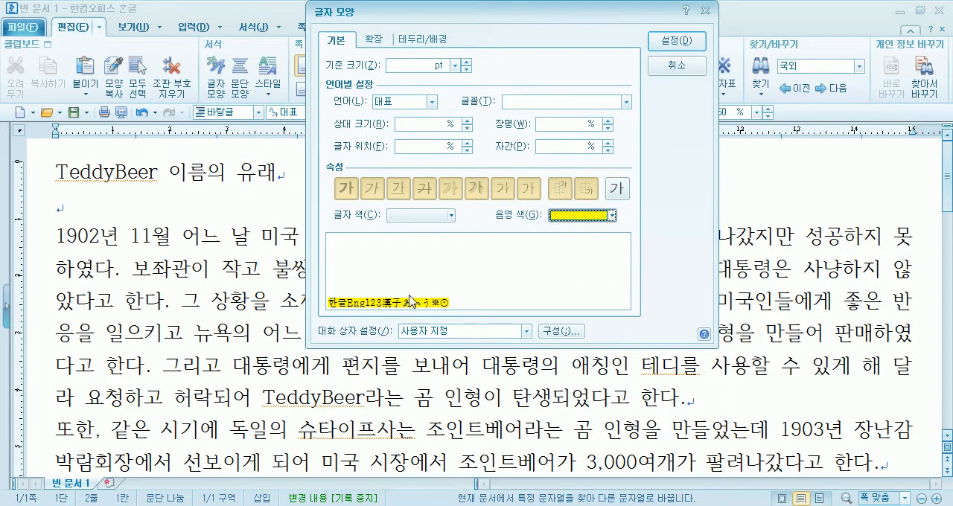
click(675, 41)
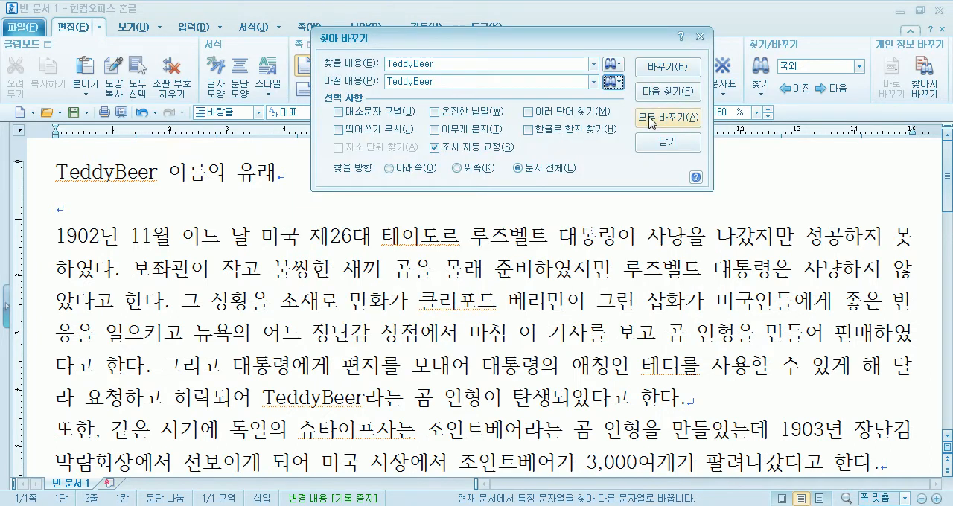
Replace all occurrences of TeddyBeer at once with the yellow-shaded version, close the replace dialog and check the document
click(652, 113)
click(525, 143)
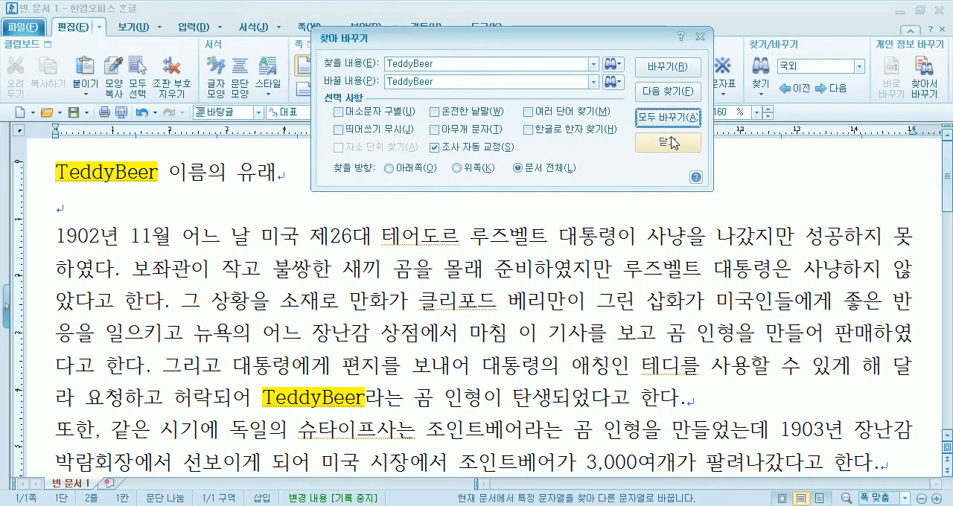
click(667, 141)
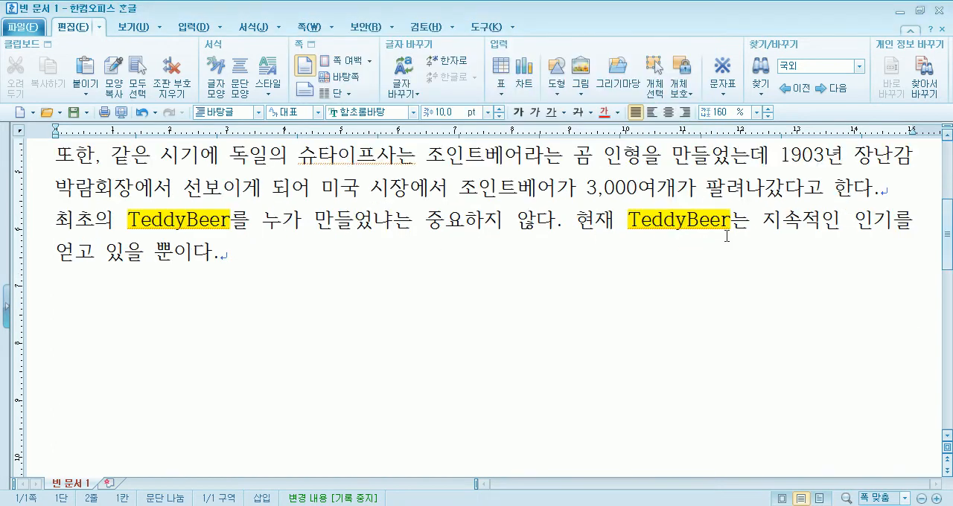
scroll(230, 227, up, 2)
scroll(329, 326, up, 2)
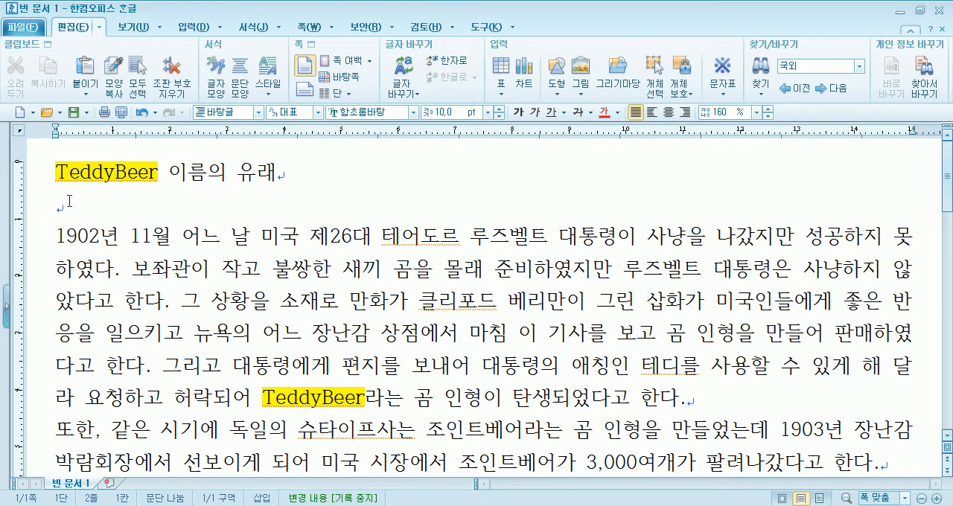
Reopen Find and Replace and turn off the previously set character formatting for the replacement text
click(760, 90)
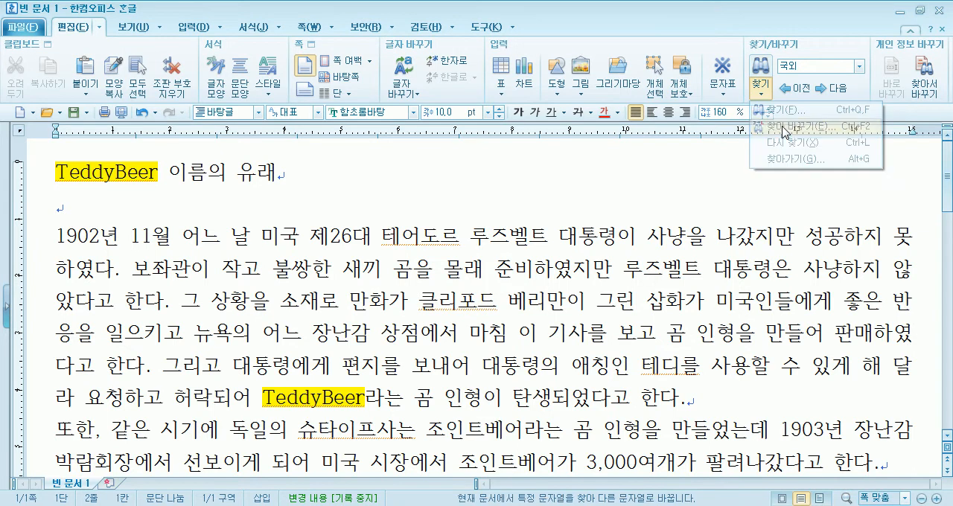
click(786, 126)
click(612, 81)
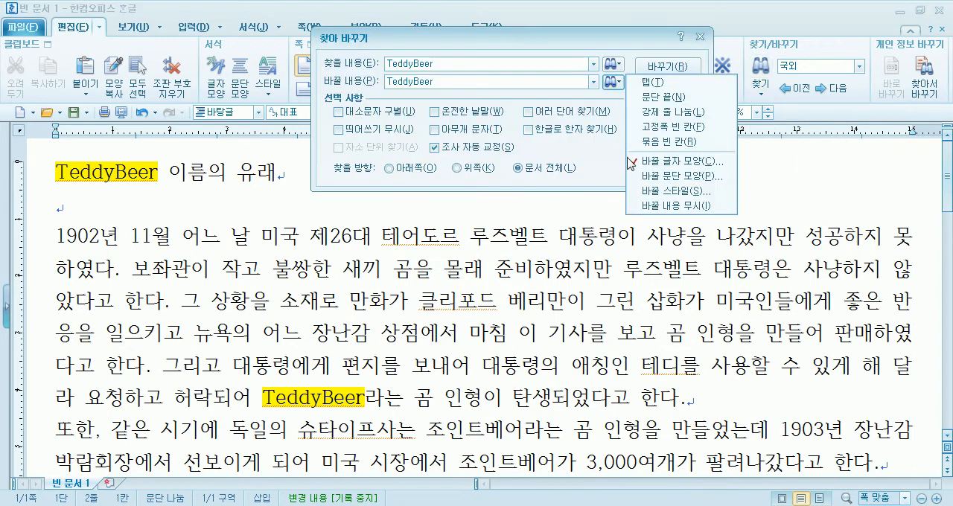
click(677, 162)
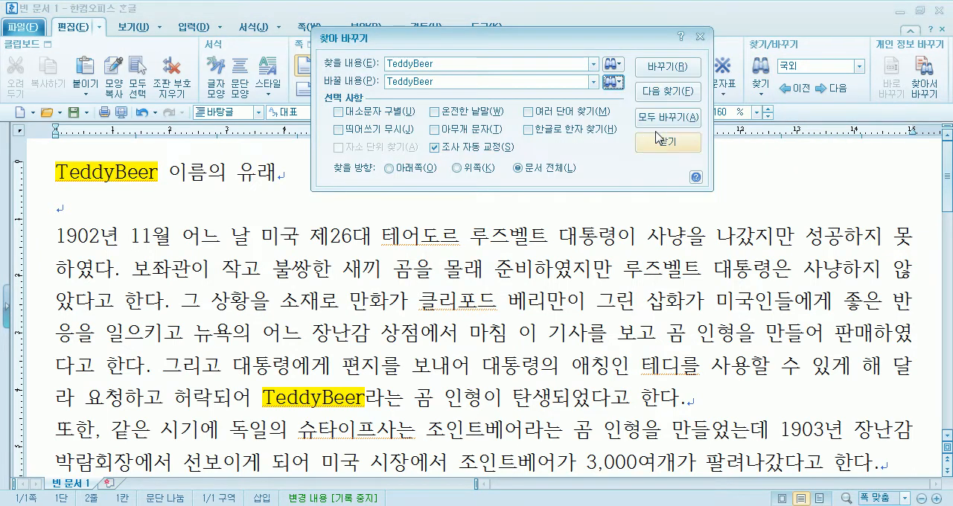
Define new character formatting for the replacement text with shading set to 색 없음 and a blue text colour
click(612, 82)
click(658, 161)
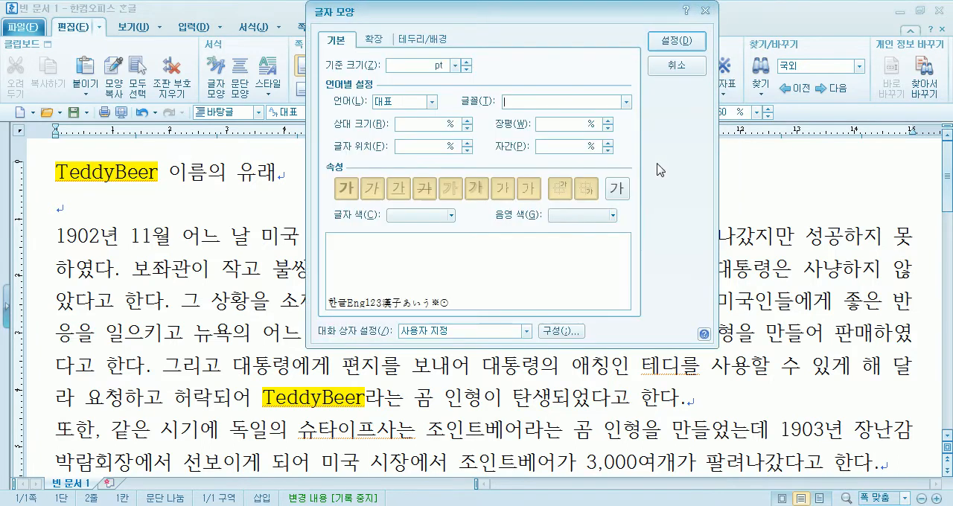
click(575, 217)
click(572, 232)
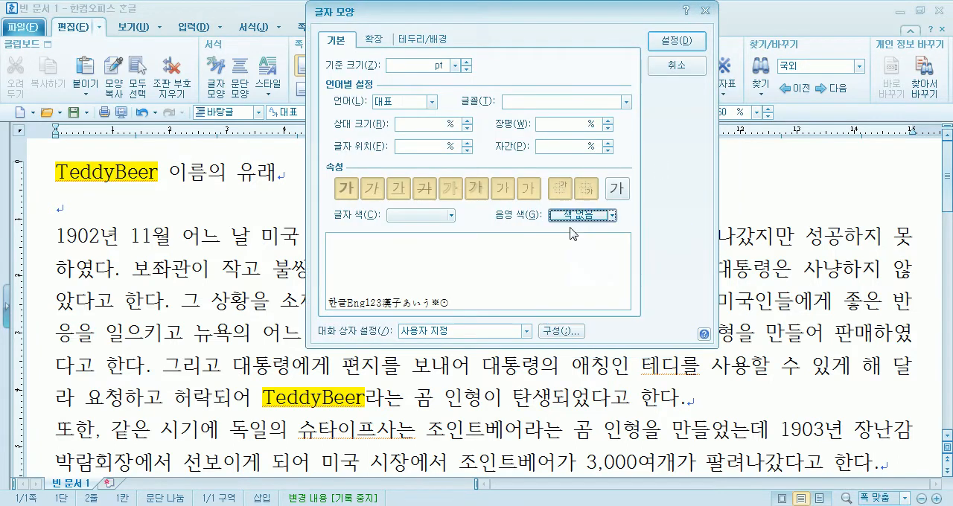
click(400, 216)
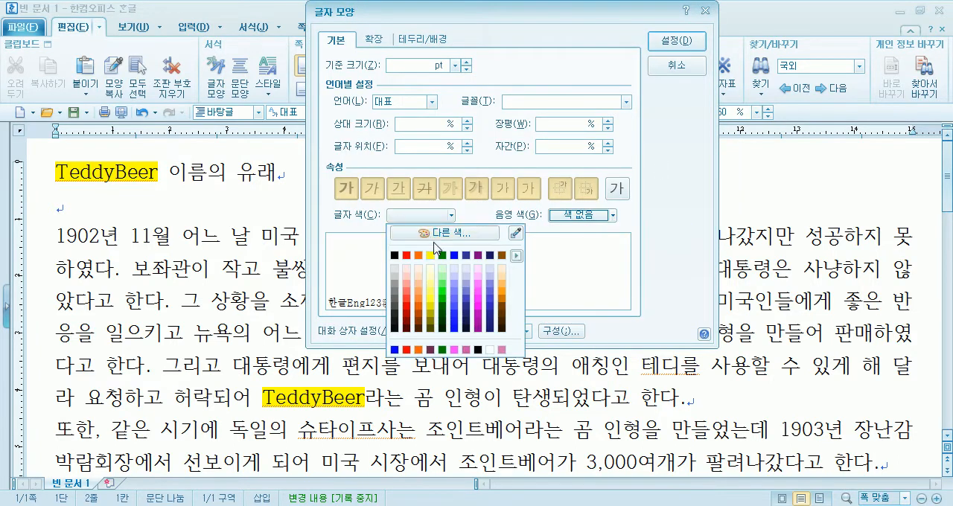
click(457, 260)
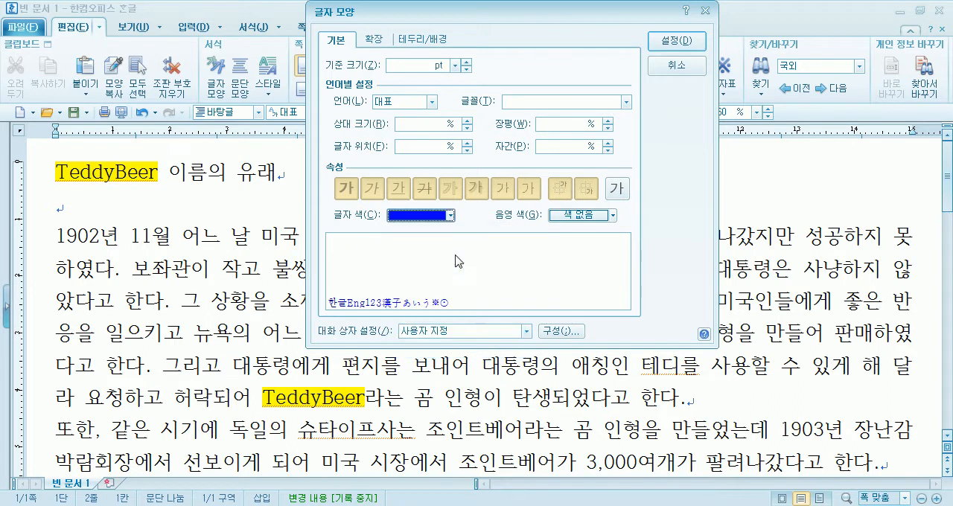
Set the replacement text's font to HY엽서M, increase its base size and accept the character formatting
click(626, 102)
scroll(588, 179, down, 15)
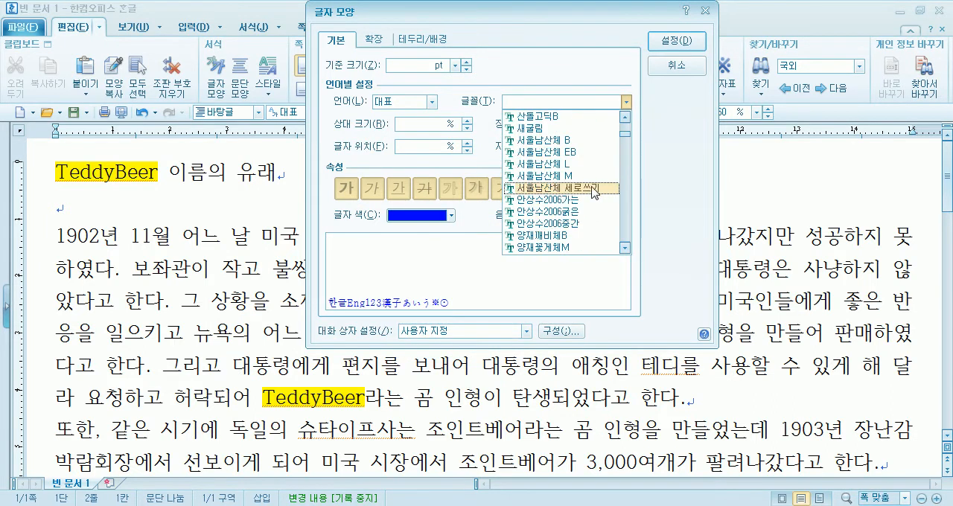
scroll(583, 186, down, 8)
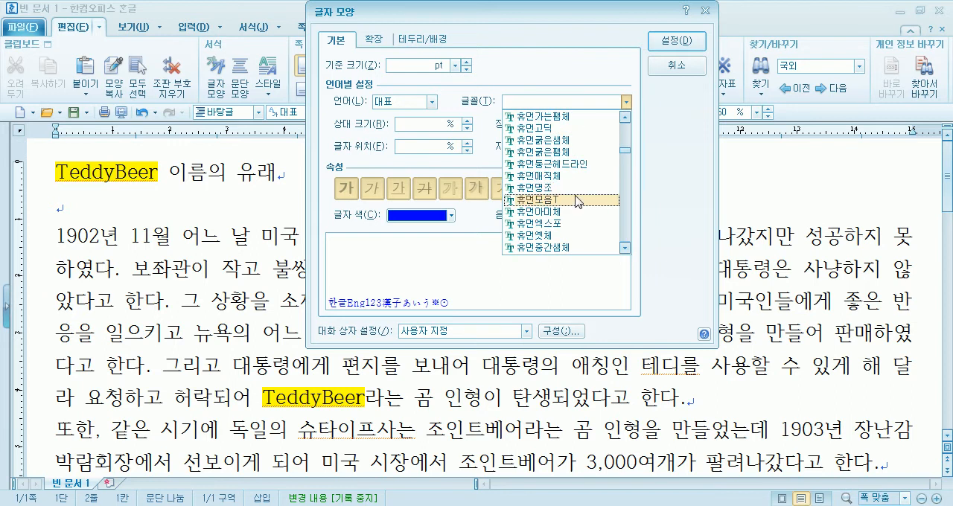
scroll(574, 201, down, 10)
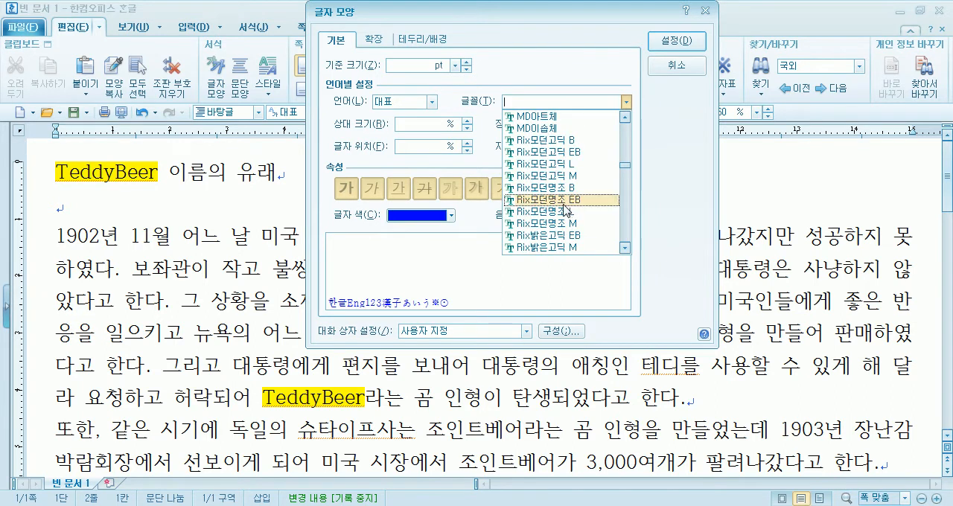
scroll(566, 211, down, 12)
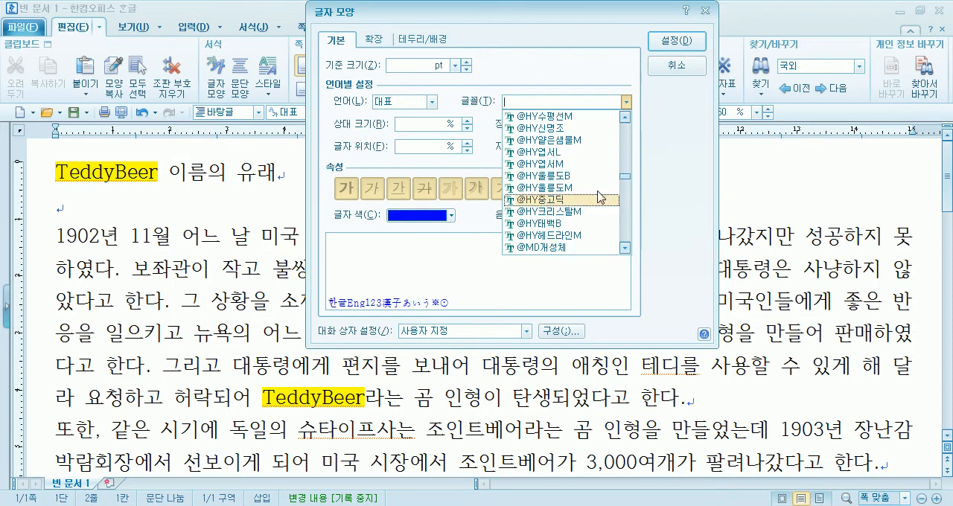
drag(627, 182, 620, 161)
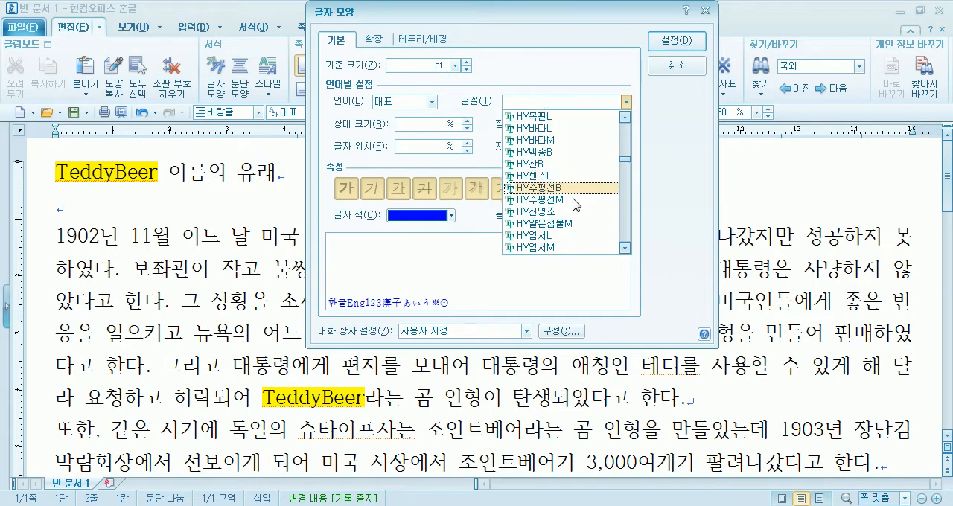
click(552, 248)
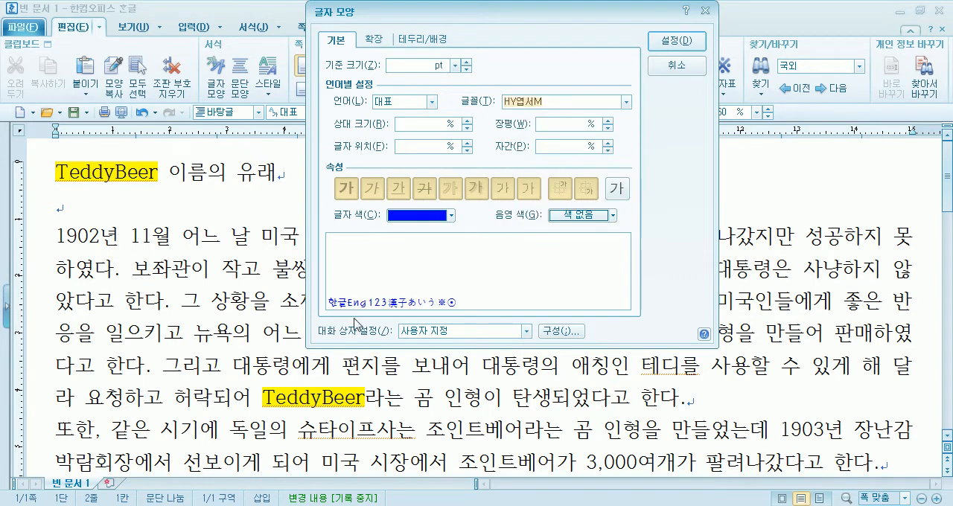
click(467, 63)
click(466, 63)
click(676, 41)
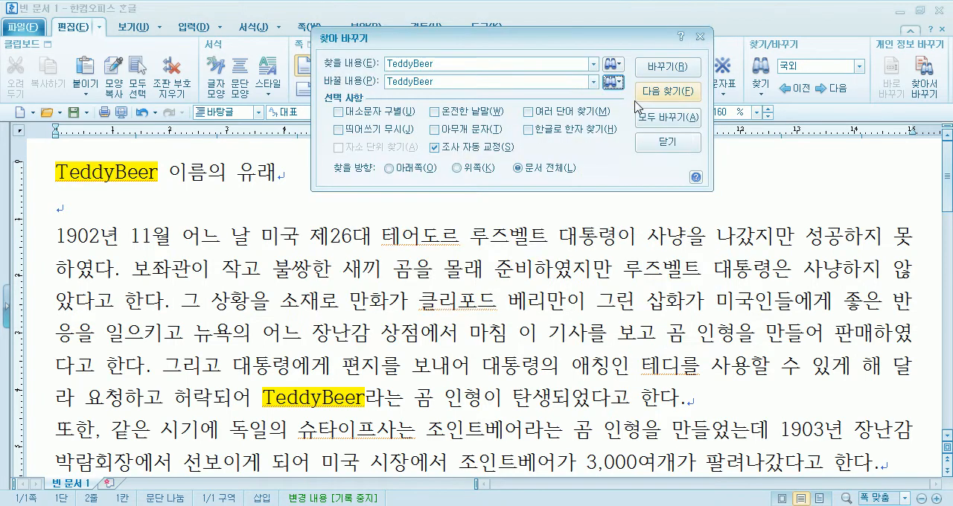
Replace the TeddyBeer occurrences one by one with the blue HY엽서M version through the whole document
click(649, 67)
click(649, 67)
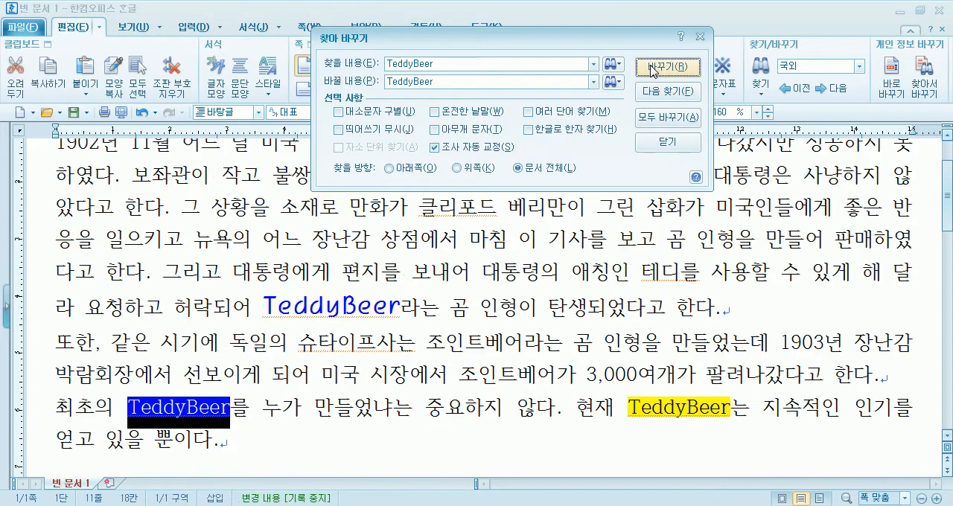
click(649, 67)
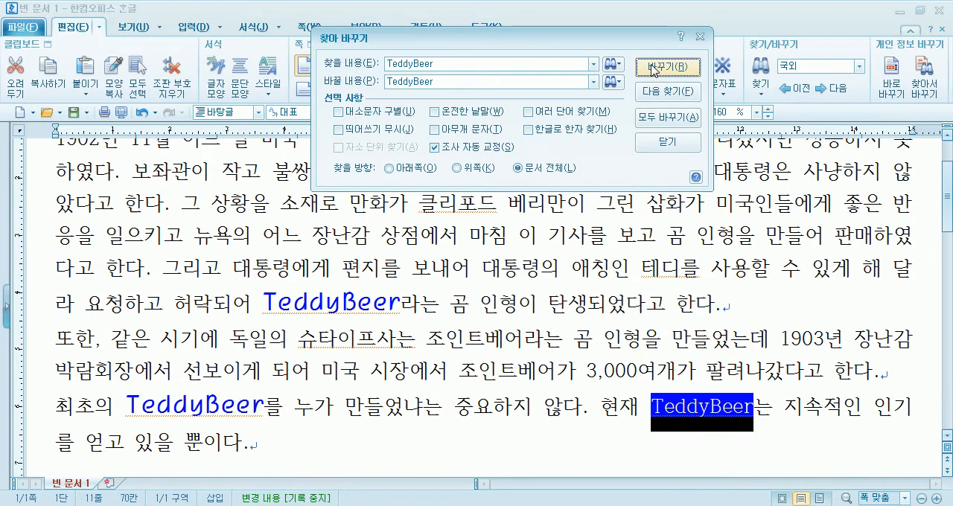
click(650, 67)
click(646, 69)
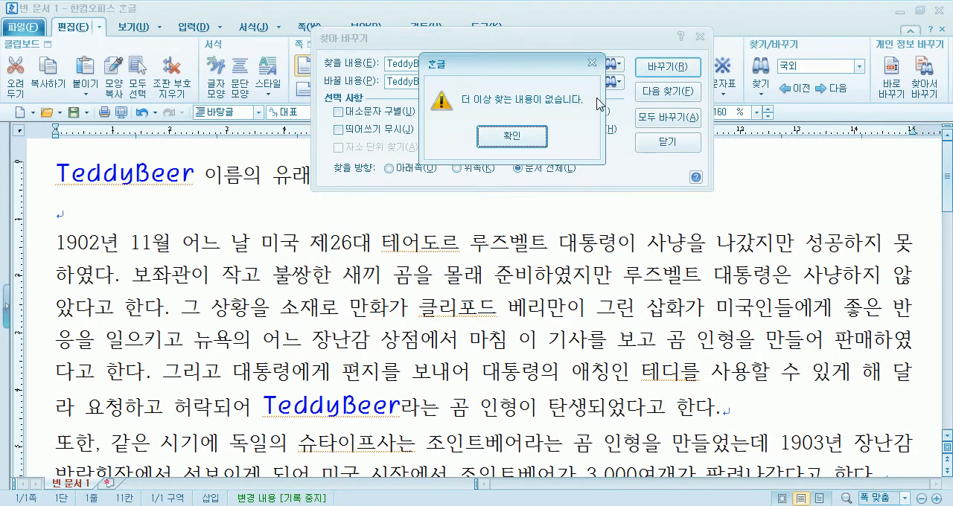
Close the search-finished message and move the Find and Replace dialog away from the document title
click(509, 141)
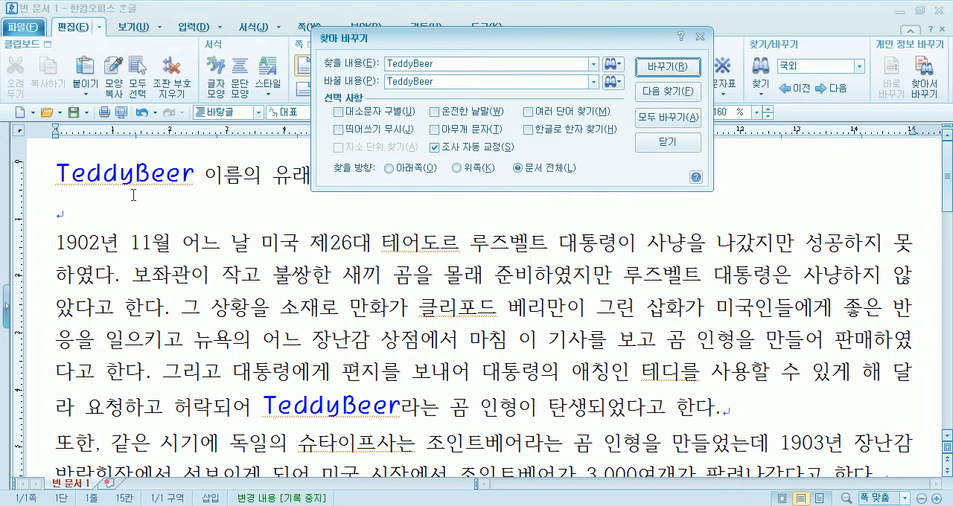
drag(555, 38, 699, 48)
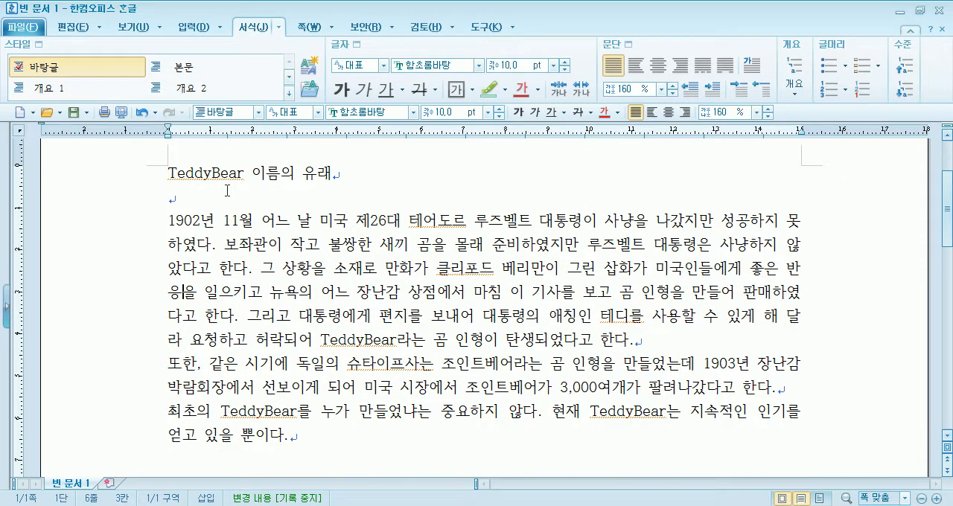
Create a new blank document and turn off its page outline display (쪽 윤곽)
click(23, 116)
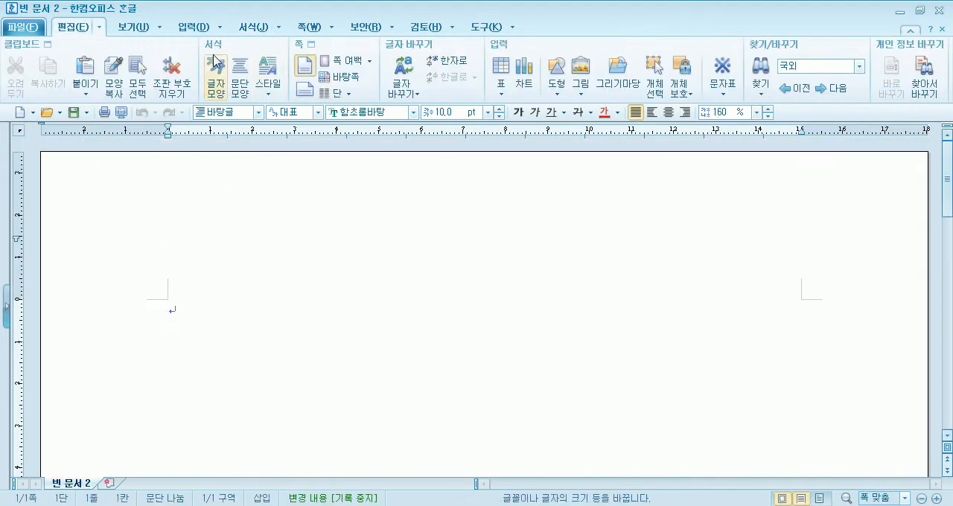
click(140, 28)
click(15, 74)
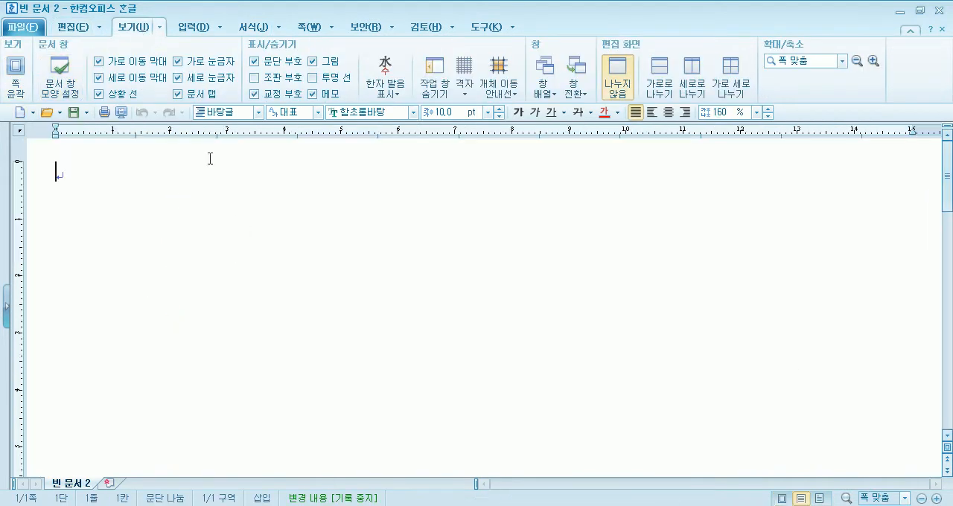
Enter the title 사물놀이 and leave an empty line below it
text(tkanfshfdl)
key(Return)
key(Return)
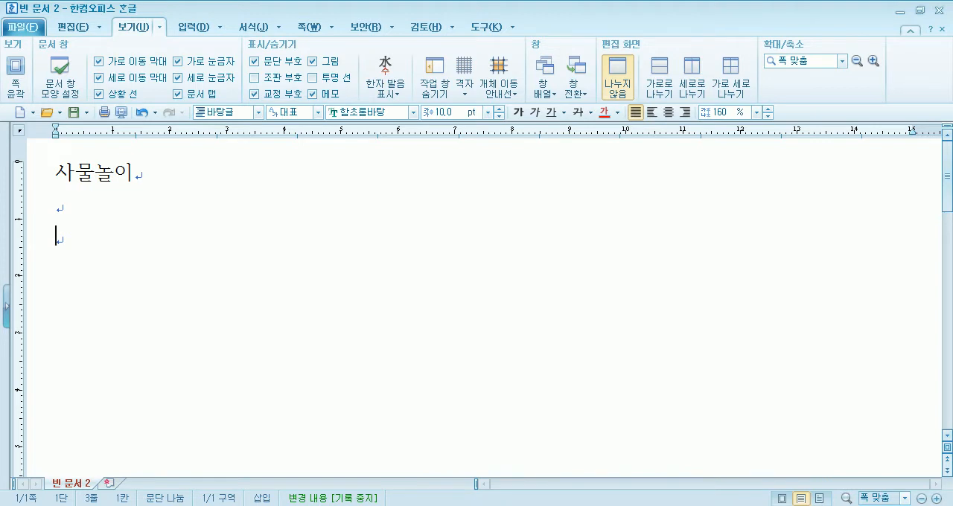
Start the body paragraph with the text 독일 브래멘에서 연주하는 모습
text(ehrdl)
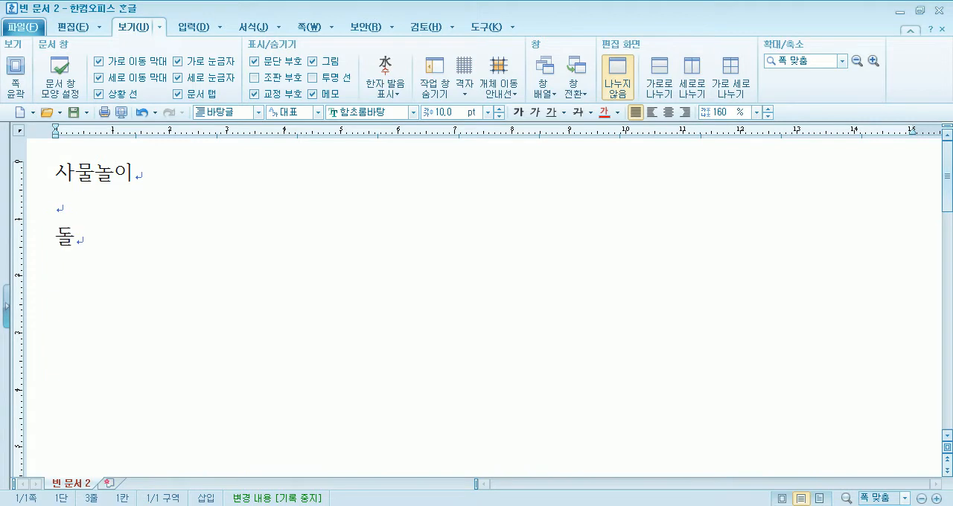
text(f qmfos)
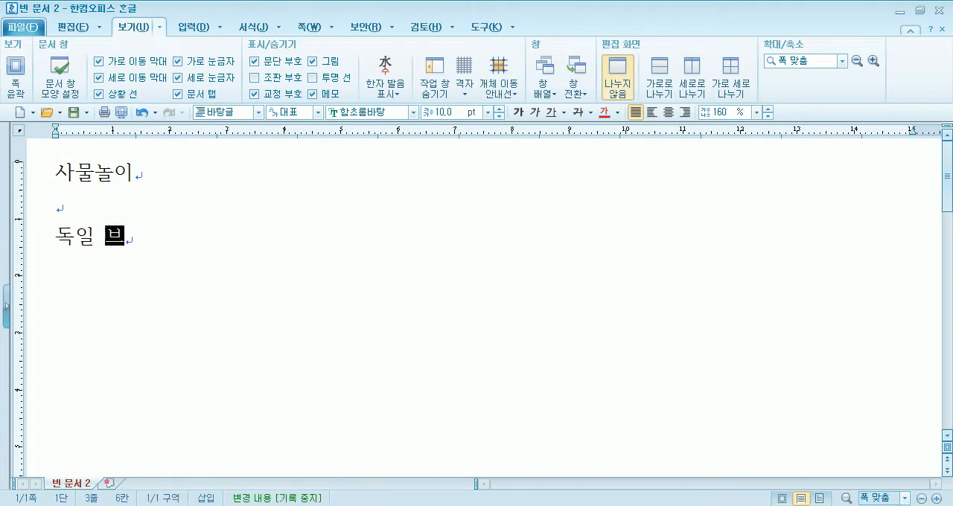
text(psdptj duswnf)
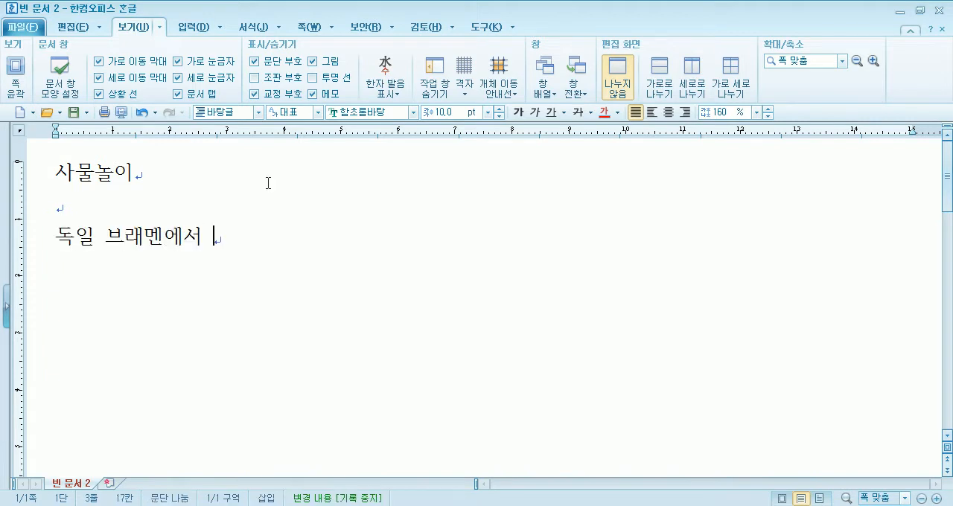
text(ksms ahtmq)
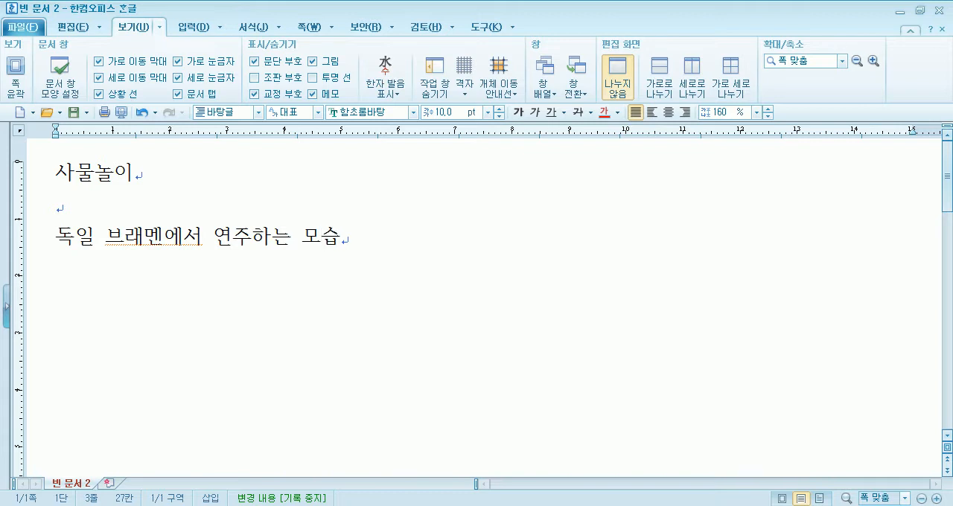
Continue the paragraph with 사물놀이는 사물(꽹과리, 징, 장구, 북)을 중심, correcting the spelling of 꽹과리
text(사물놀이)
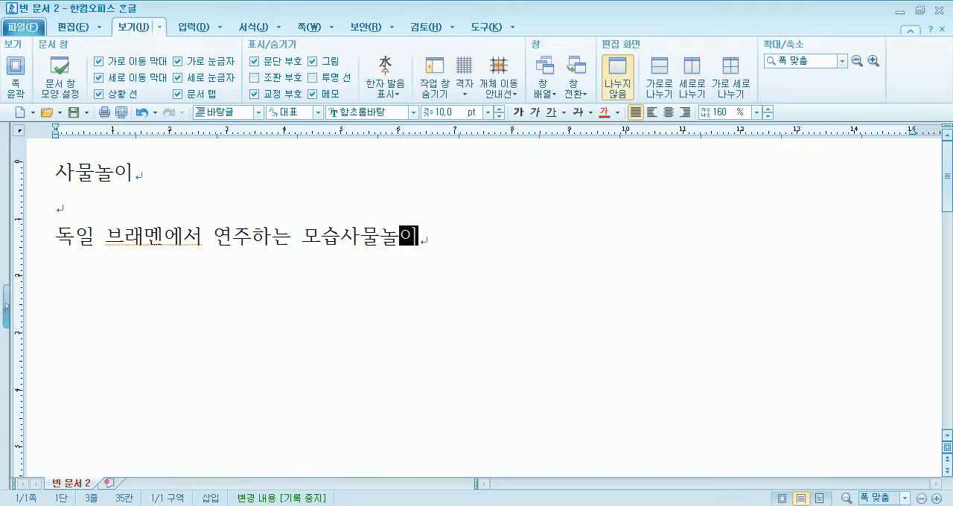
text(는 )
text(사물(꼬애)
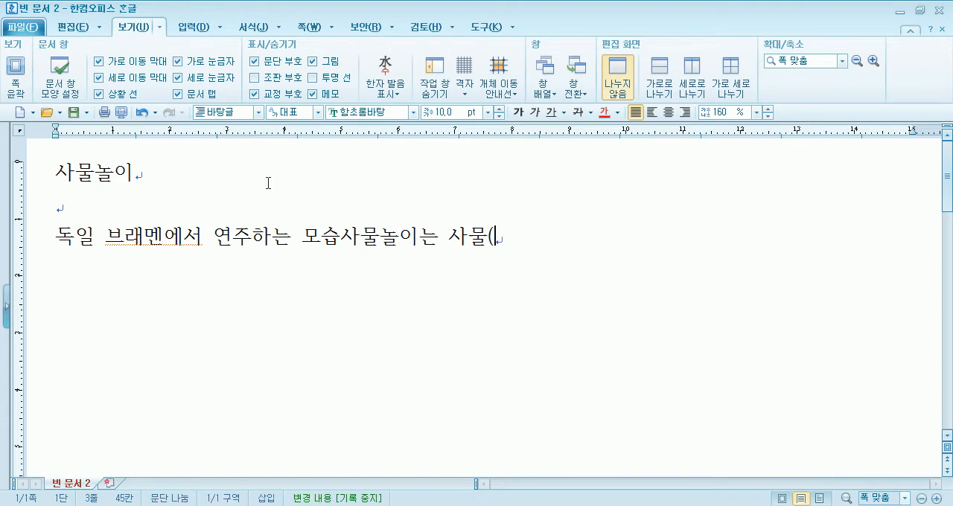
key(BackSpace)
key(BackSpace)
key(BackSpace)
text(꽹가리)
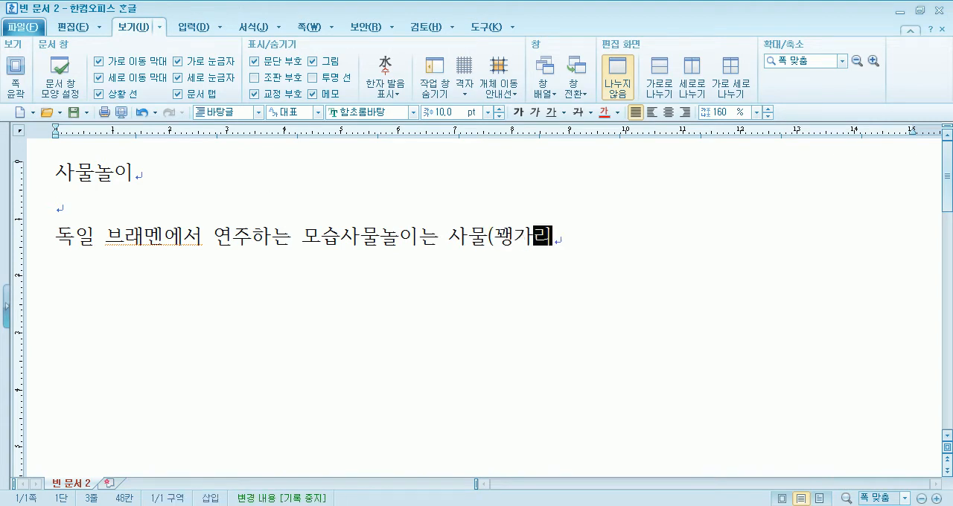
key(BackSpace)
key(BackSpace)
key(BackSpace)
text(고)
text(리, )
text(징, 장구, 북)
text()을 중심ㅇ)
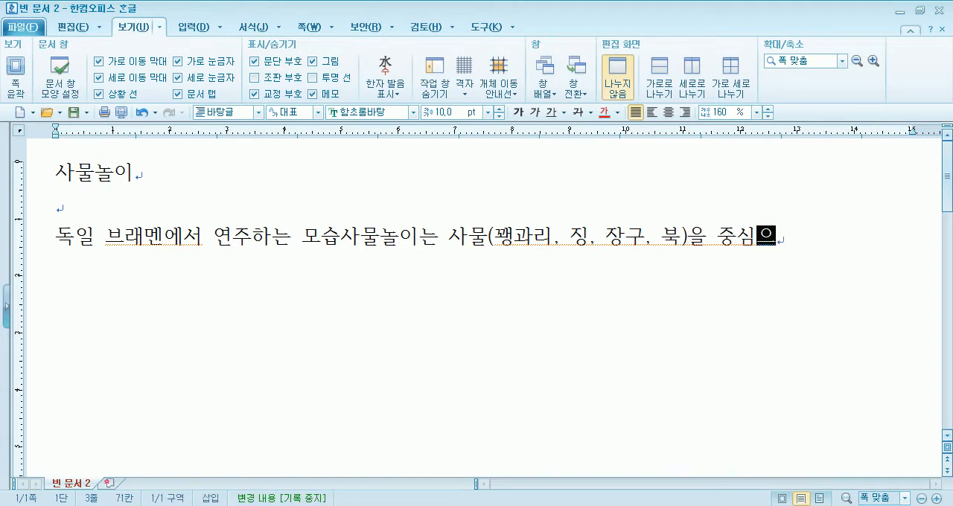
text(으로 연주하)
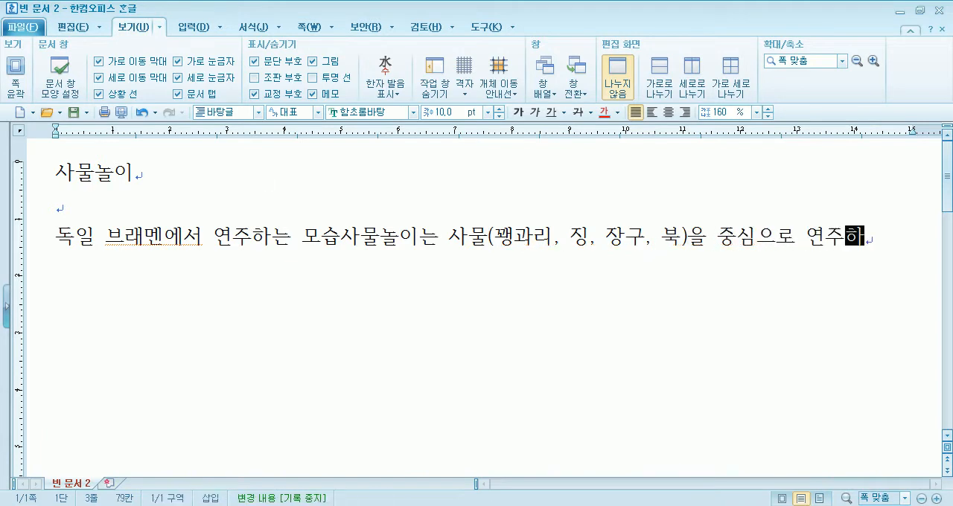
text(는 풍물에서 취)
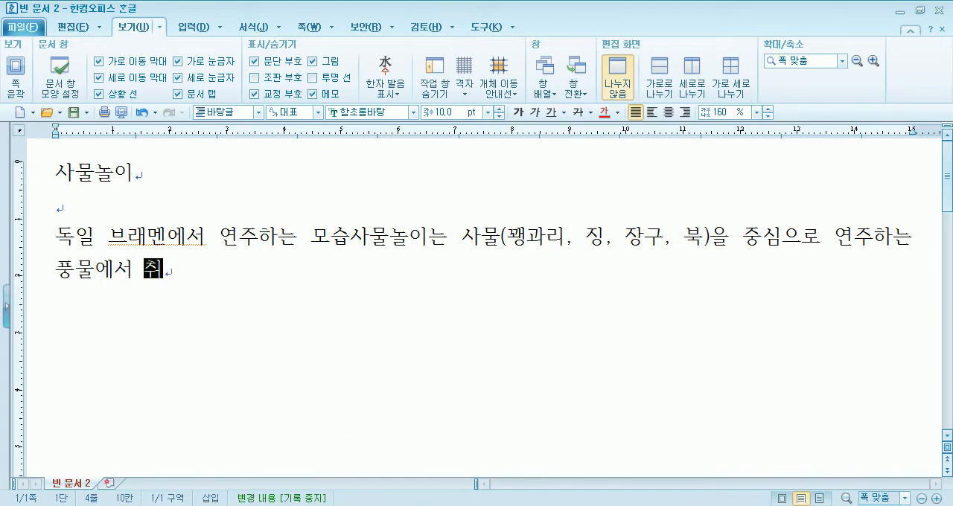
text(한 가락으을 )
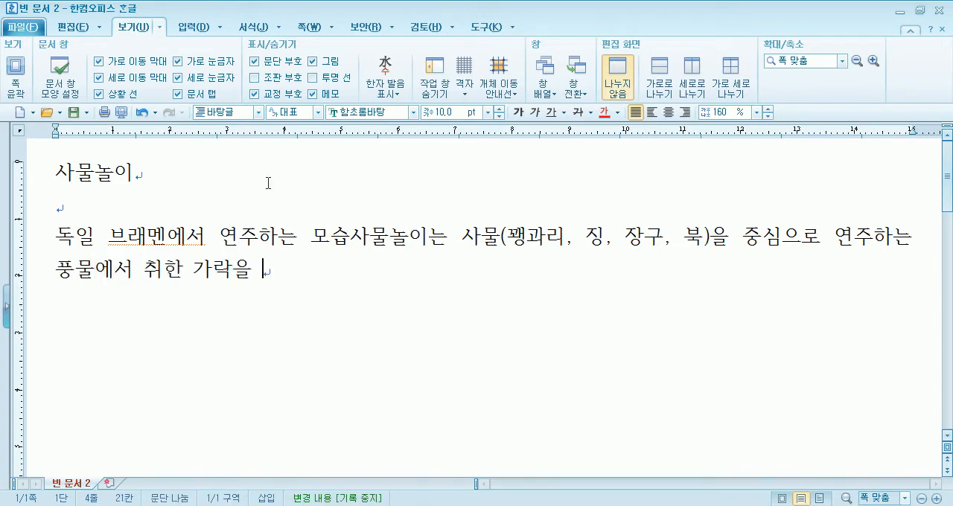
text(토대로 밟전시키)
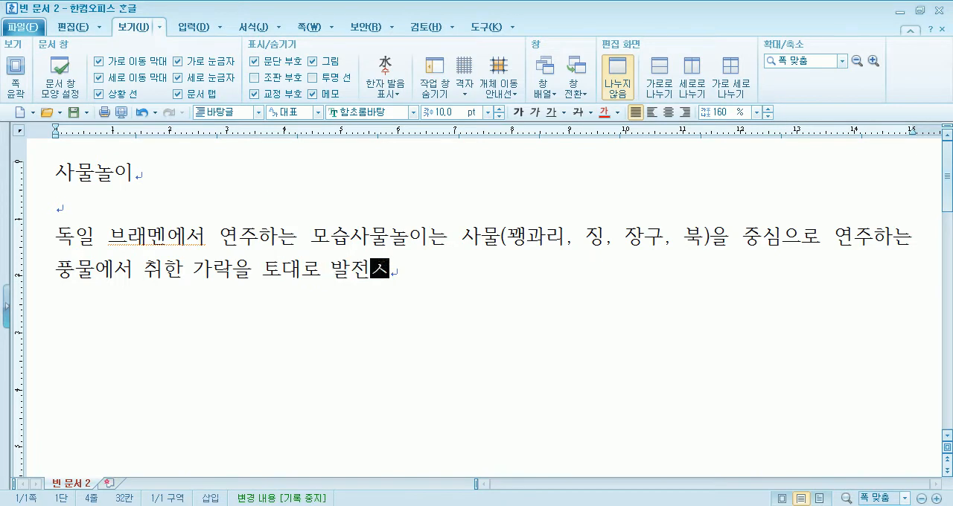
text(킨 계)
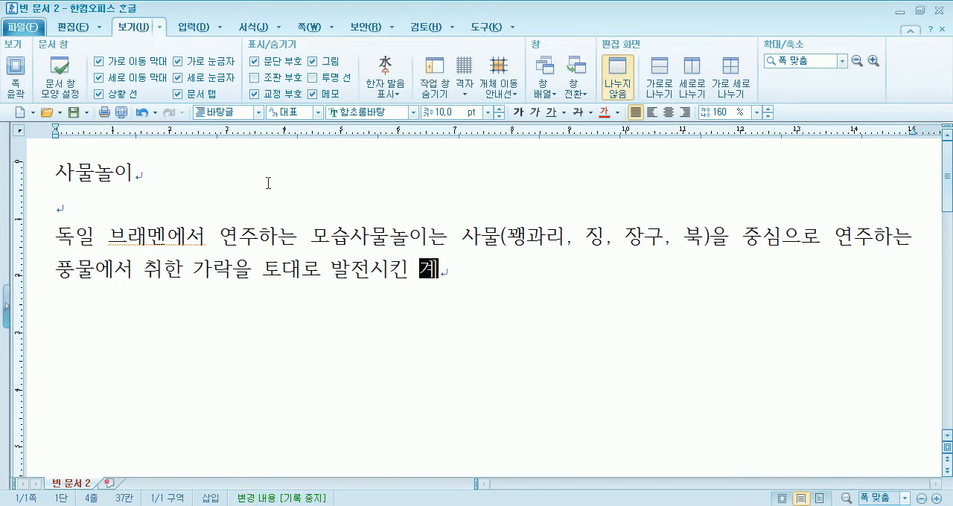
text(열의 ㄱ국악이며, )
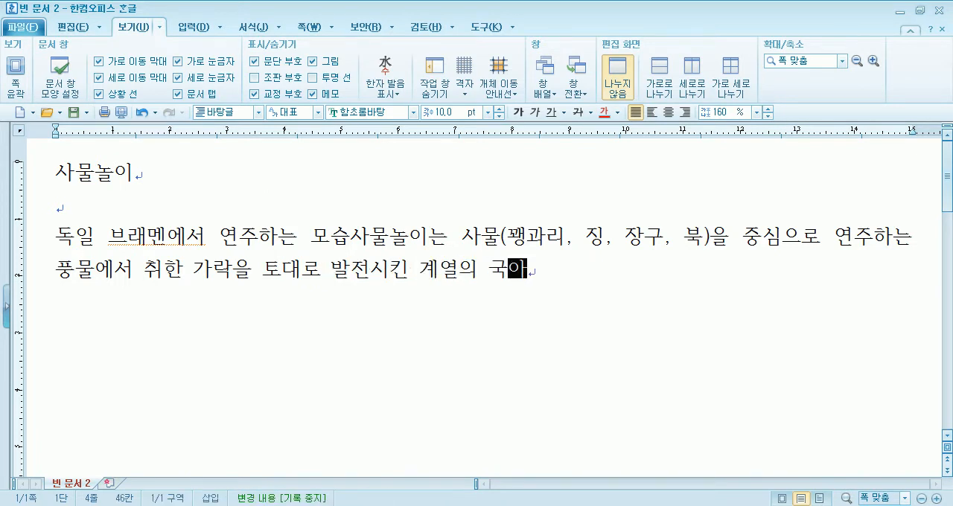
text(1)
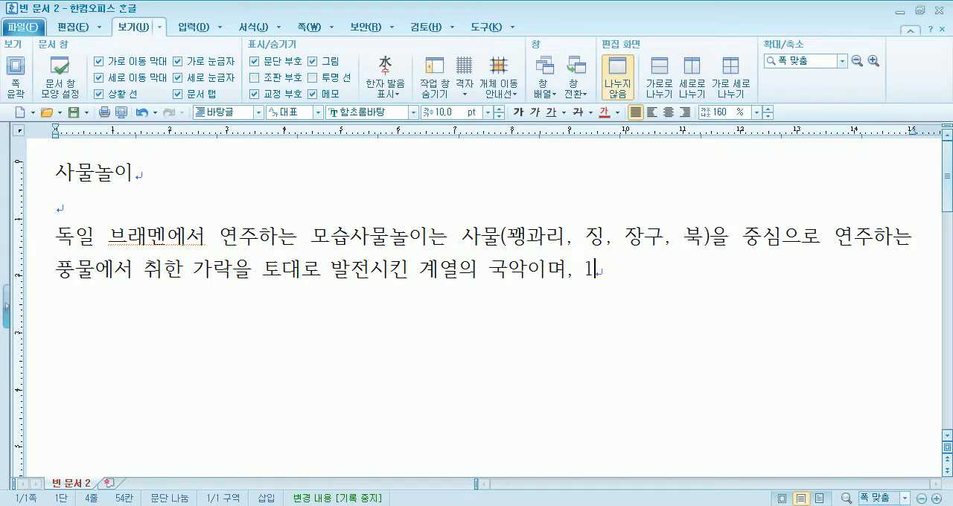
text(979)
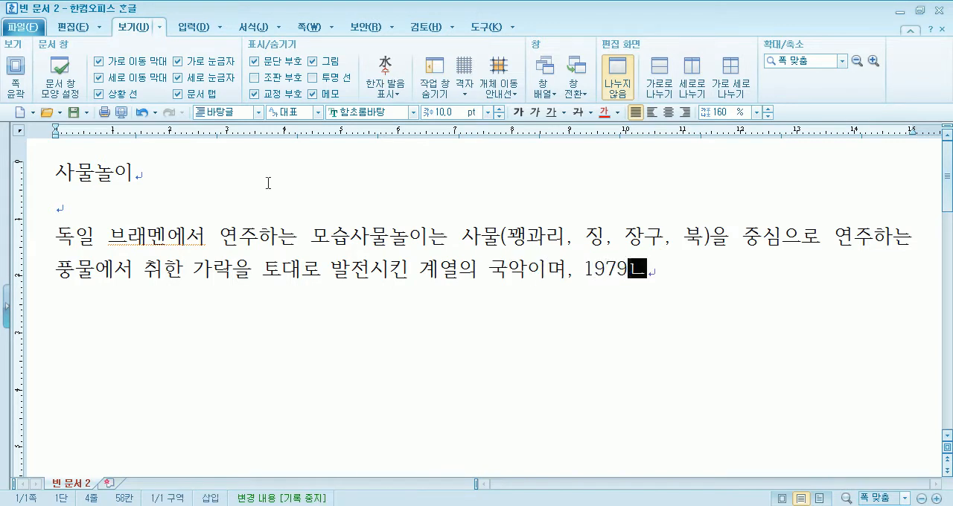
Add the founding details 1978년 2월 28일 서울 종로구 인사동 공간사랑에서 김덕수를 to the sentence
key(BackSpace)
text(8녀ㅑ)
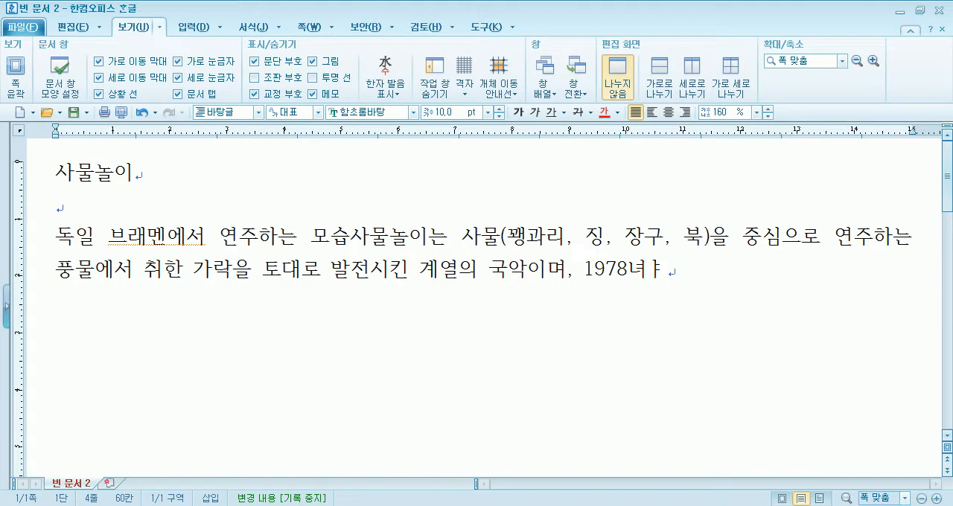
text(ㄴ 2우)
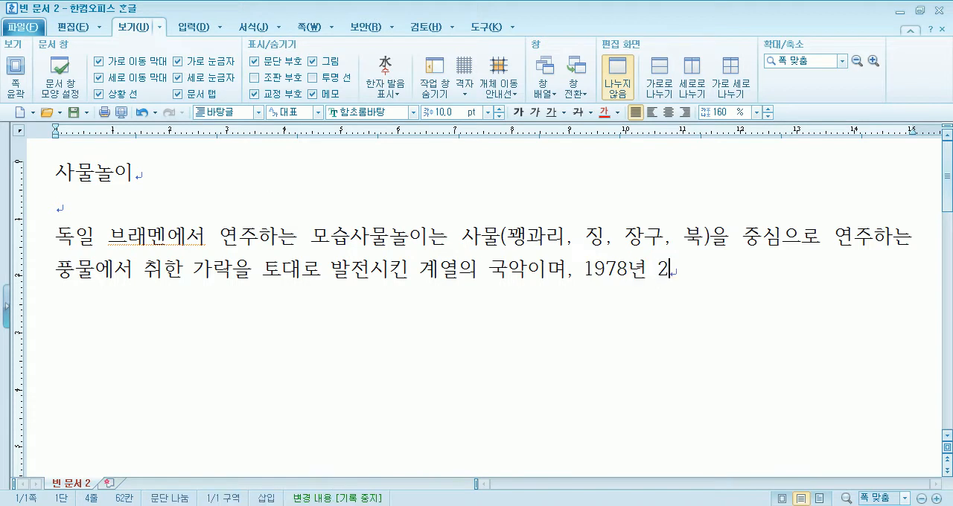
text(ㅓㄹ 29)
key(BackSpace)
text(8일 서우)
text(ㄹ ㅈㅗㅇㄹ)
text(ㅗㄱㅜ ㅇㅣㄴㅅㅏㄷㅗ)
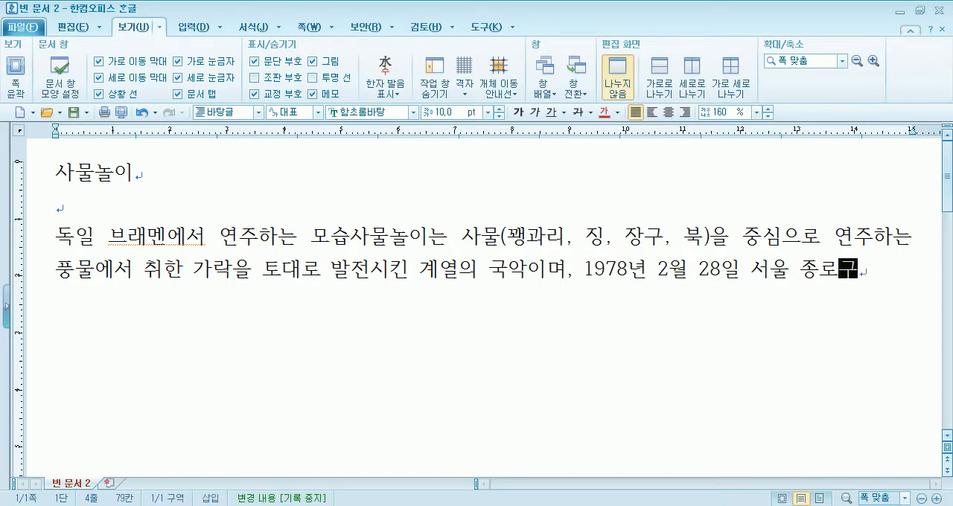
text(ㅇ ㄱㅗㅇㄱㅏㄴㅅㅏㄹㅏㅇㅇ)
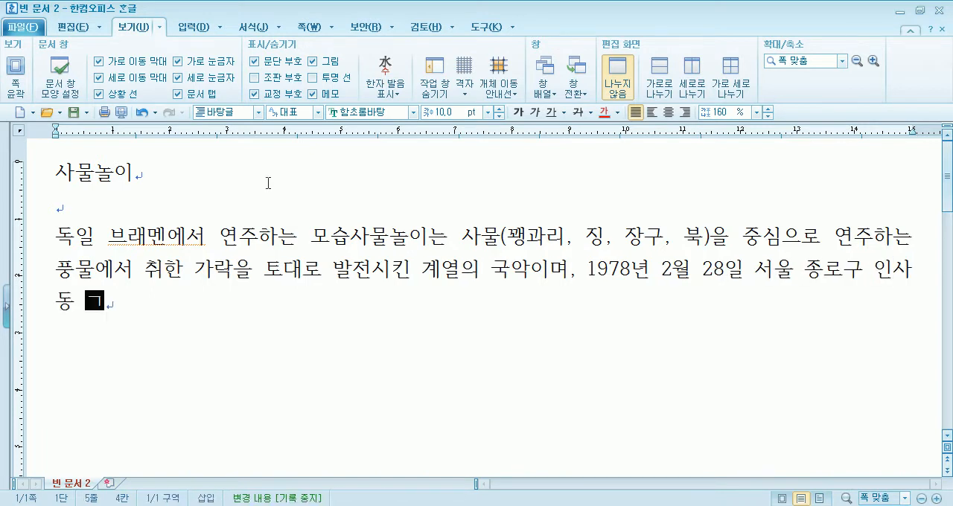
text(ㅔㅅㅓ ㄱㅣㅁㄷㅓㄱㅅㅜㄹㅡ)
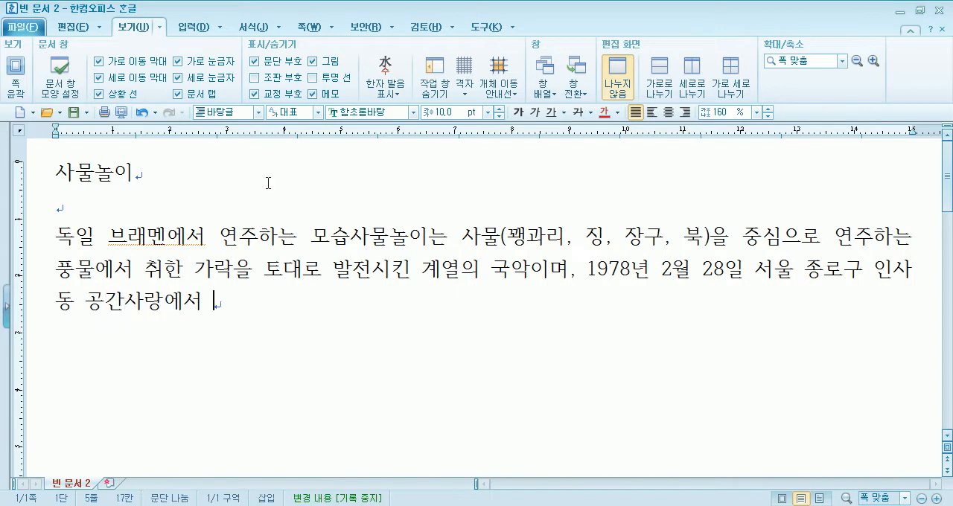
text(ㄹ ㅈㅜㅇㅅㅣㅁㅇㅡㄹㅗ ㅊㅏ)
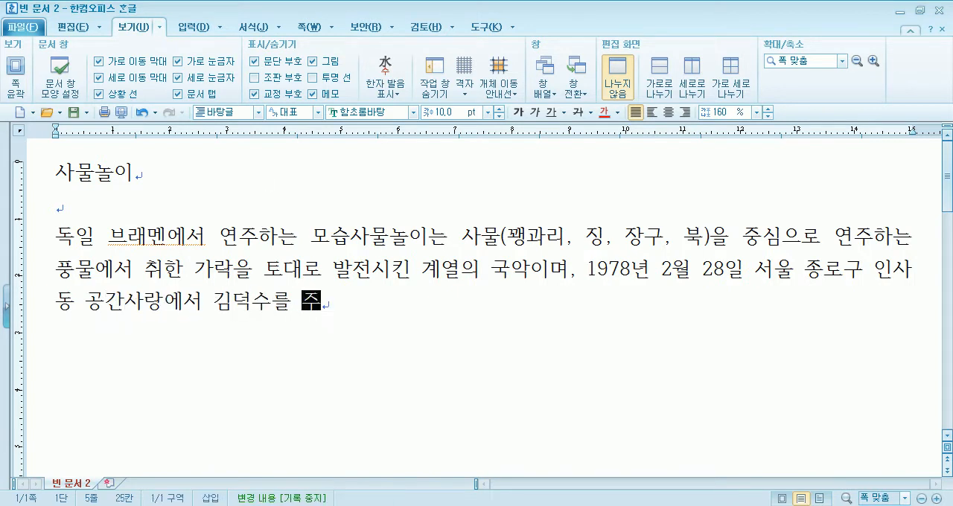
text(ㅇㄷㅏㄴㄷㅚㄴ <<)
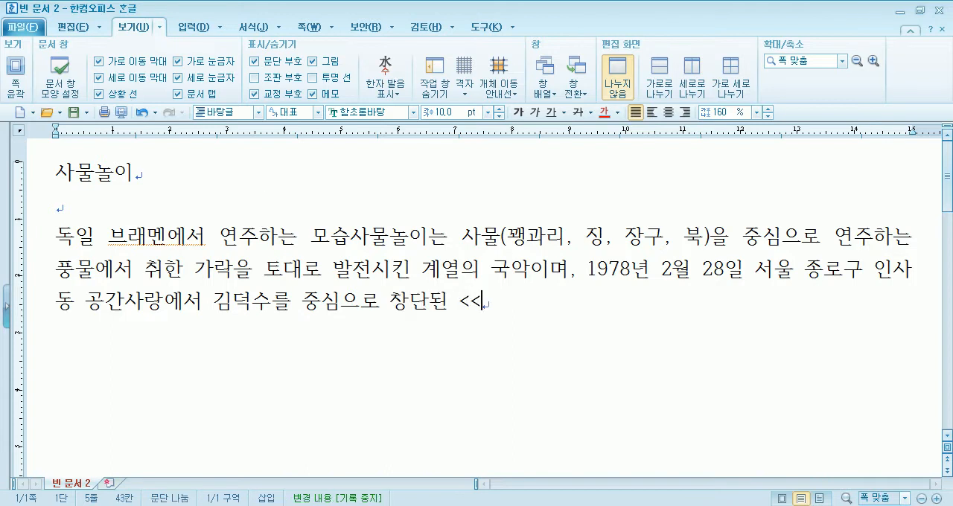
text(ㅅㅏㅁㅜㄹㄴㅗㄹㅇㅣ>)
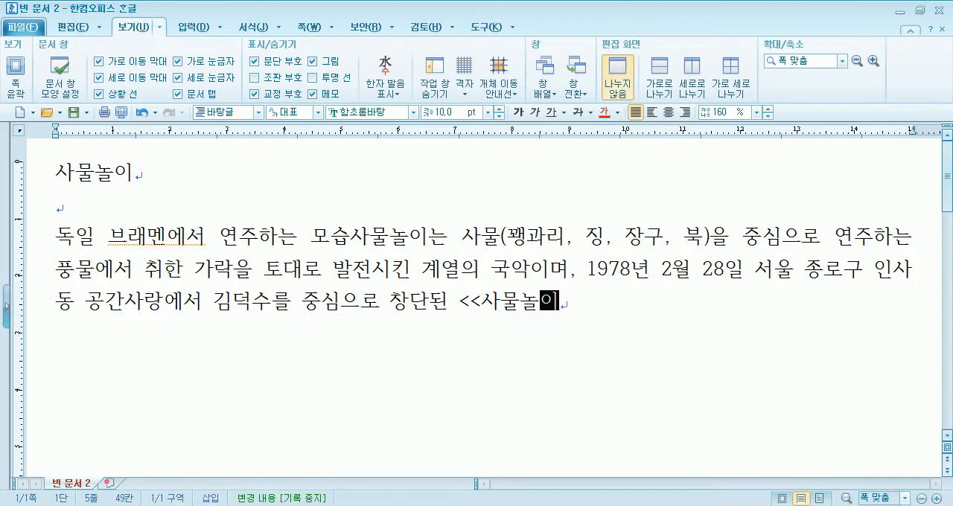
text(>ㅍㅐㅇㅔㅅㅓ)
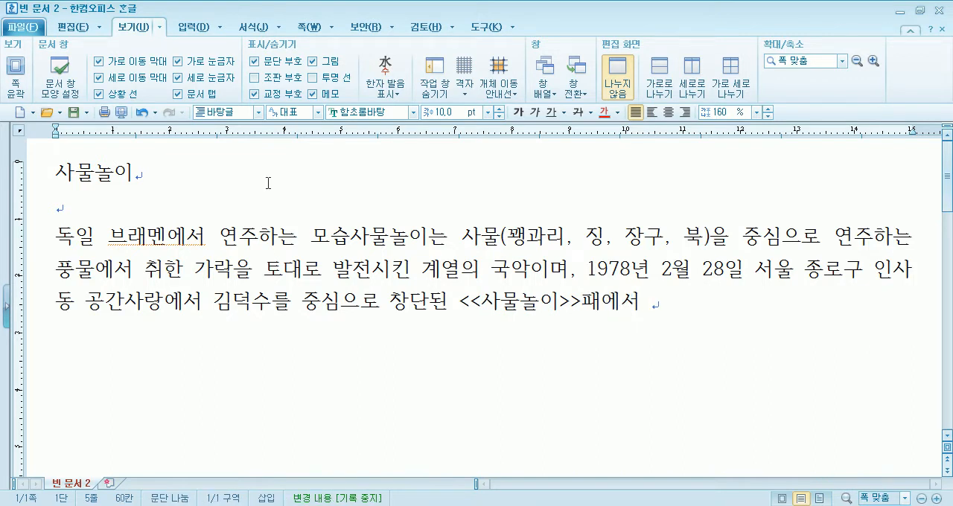
text( ㅇㅕㄴㅈㅜㄹㅡㄹ ㅎㅏㄴ ㄱㅓㅅㅇㅣ ㅅㅏㅁㅜㄹㄴㅗㄹㅇㅣㅇㅢ ㅅㅣ)
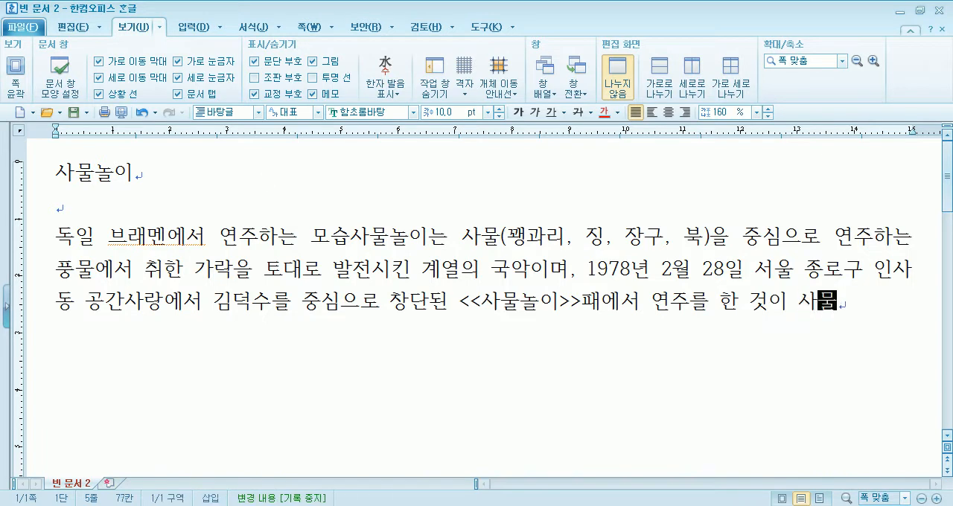
text(ㅈㅏㄱㅇㅣㄷㅏ. ㅇㅣㄷㅡㄹ)
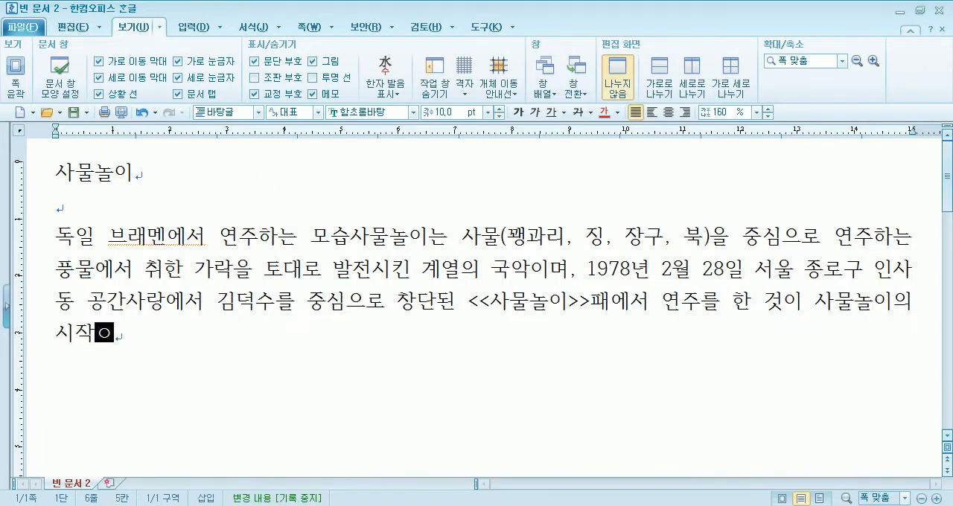
text(ㅇㅡㄴ)
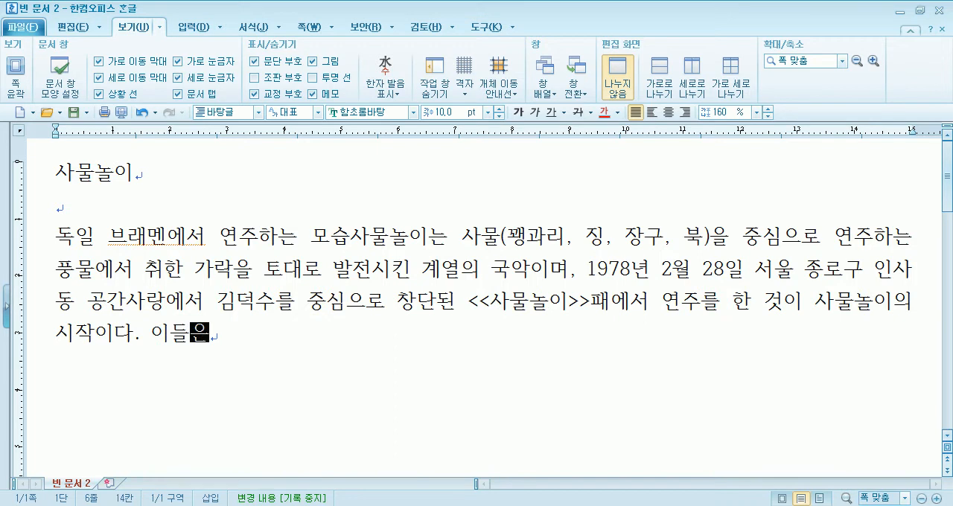
text( ㄱㅣㅈㅗㄴㅇㅢ ㅍ)
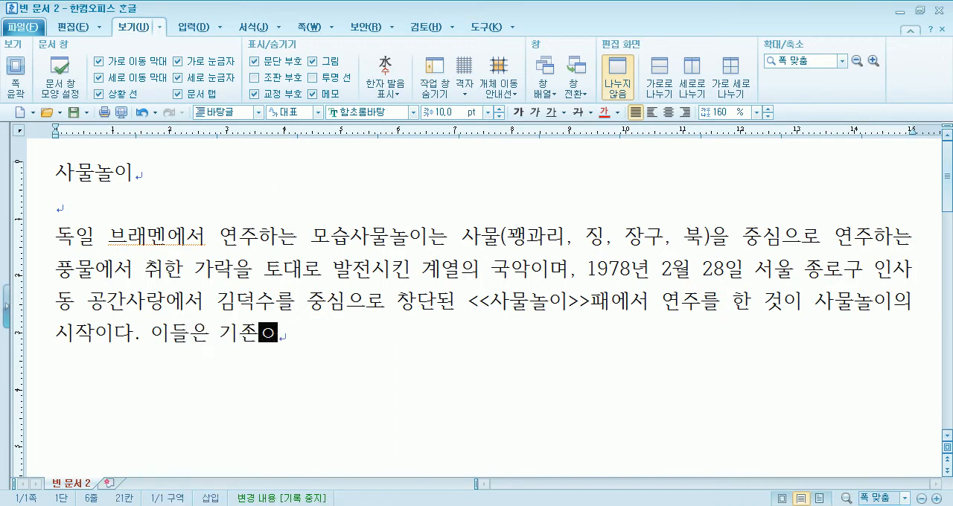
text(ㅜㅇㅁㅜㄹㄴㅗㄹㅇ)
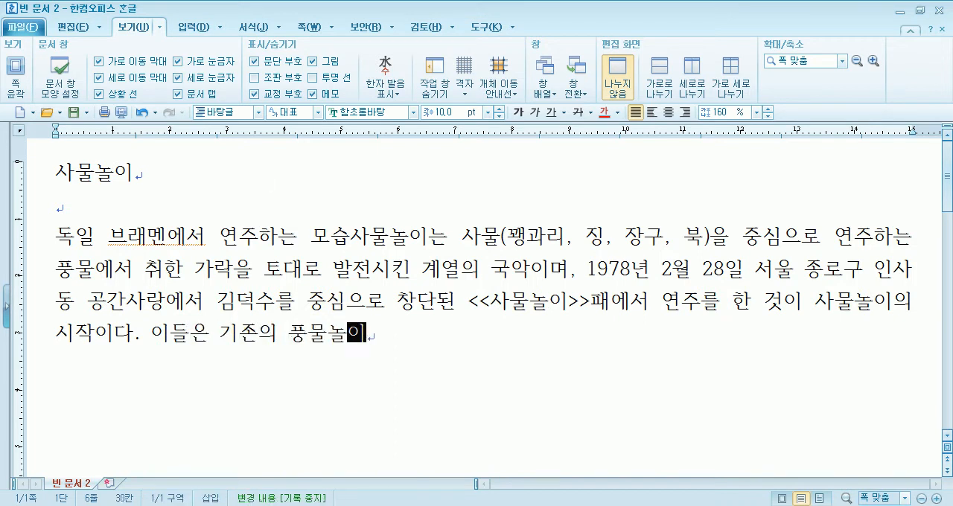
text(ㅣㅇㅔ ㅂㅣㅎㅐ )
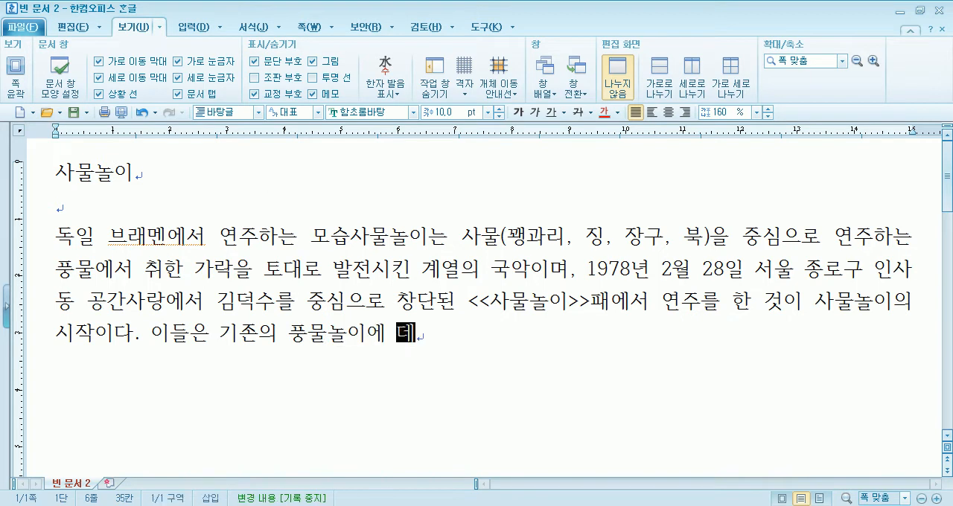
text(ㅇㅏㄴ)
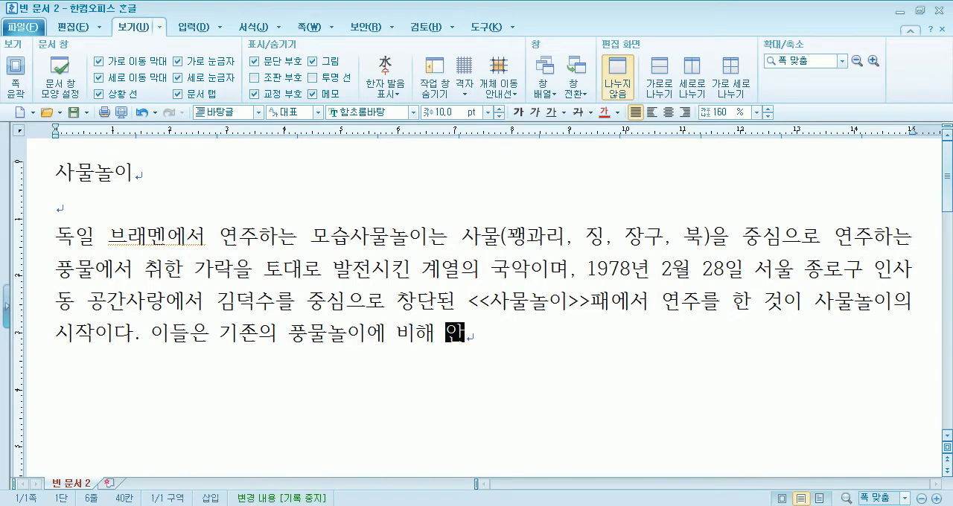
text(ㅎㅇㅡㄴㅂㅏㄴㅇㅡㄹㅗ ㅍ)
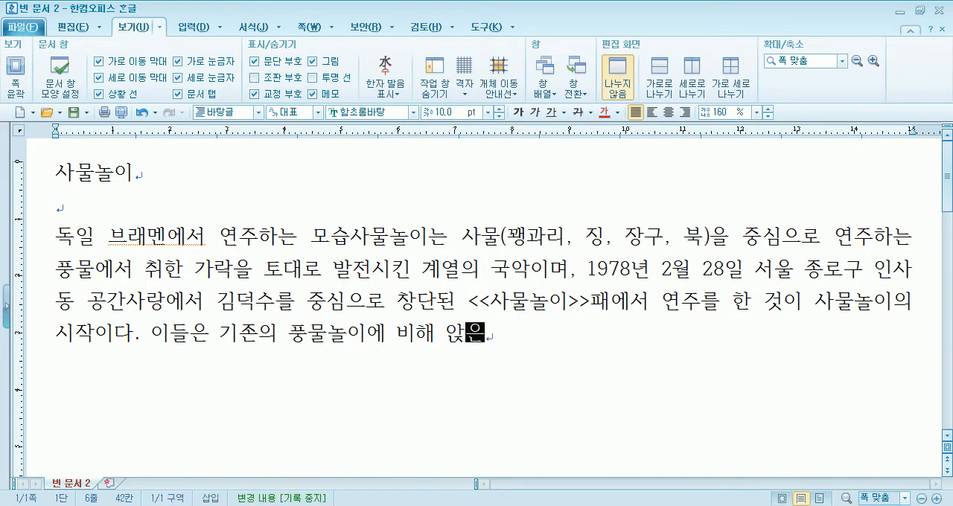
text(ㅜㅇㅁㅜㄹㄱㅏㄹㅏㄱㅇㅡㄹ ㅅ)
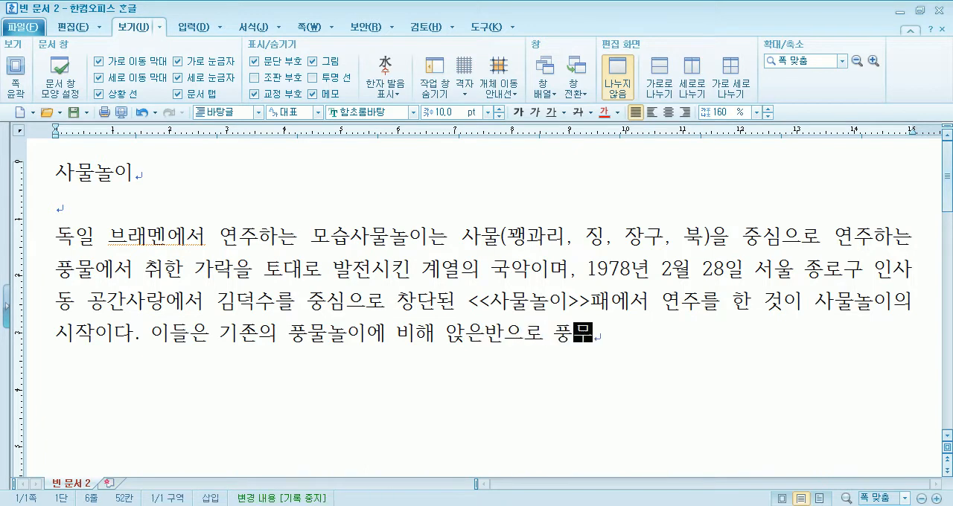
text(ㅣㄹㄴㅐ)
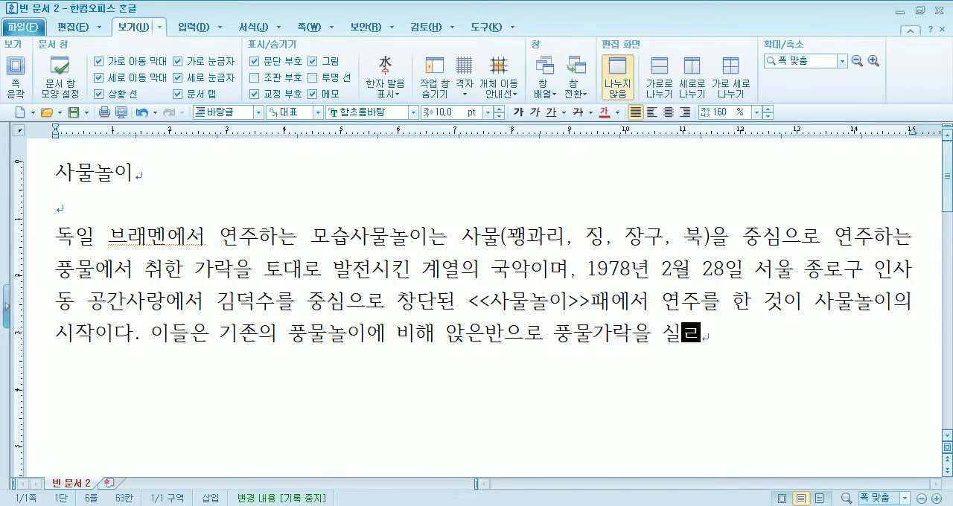
text(ㅇㅕㄴㅈㅜ)
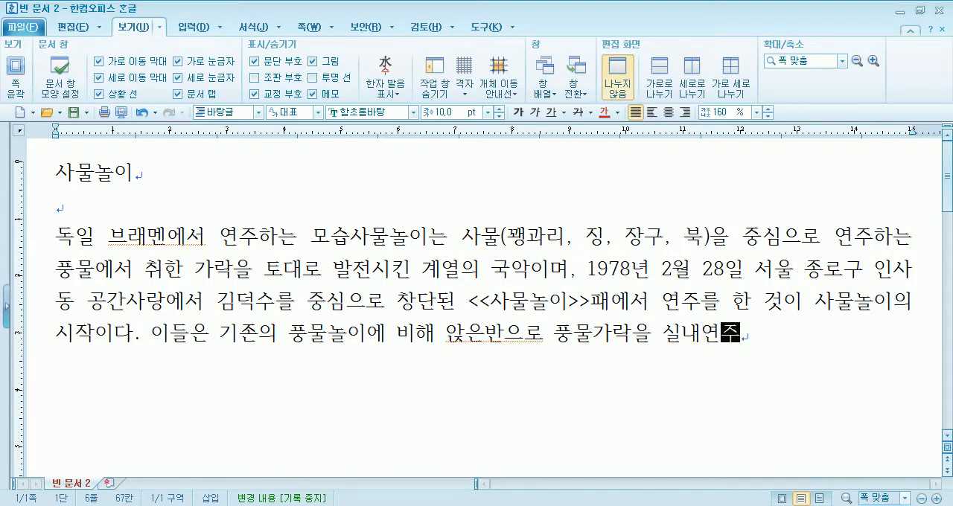
text(ㅇㅔ ㅈㅓㄱㅎㅏㅂㅎㅏㄱㅔ ㅈㅐㄱㅜㅅㅓㅇㅎㅏㅇㅕㅆㄷㅏ. ㄷㅜㄹㅗ)
Begin the following sentence with 주로 호남풍물, including the trailing comma and correcting typing mistakes
key(BackSpace)
key(BackSpace)
key(BackSpace)
text(ㅈㅜㄹㅗ ㅎㅗㅇㅏㄴㅁㅜ)
key(BackSpace)
key(BackSpace)
Continue the list of performed pieces with 짝드름, 옷다리풍물, correcting the spelling of both names
key(BackSpace)
text(ㄴㅏㅁㅍㅜㅇㅁㅜㄹ, ㅉㅏㄴㄷㅡㅁ)
key(BackSpace)
text(ㄹㅡㅁ,)
key(BackSpace)
key(BackSpace)
key(BackSpace)
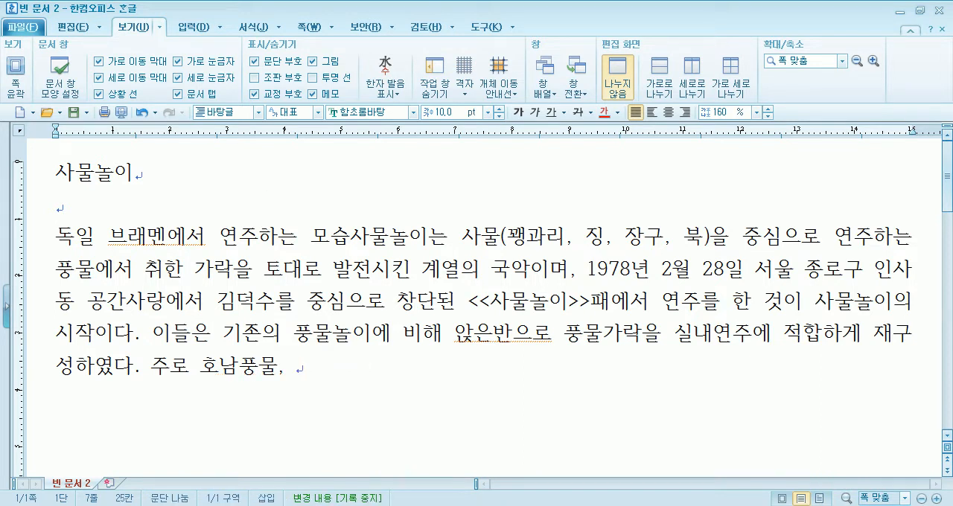
text(ㄱㄷ)
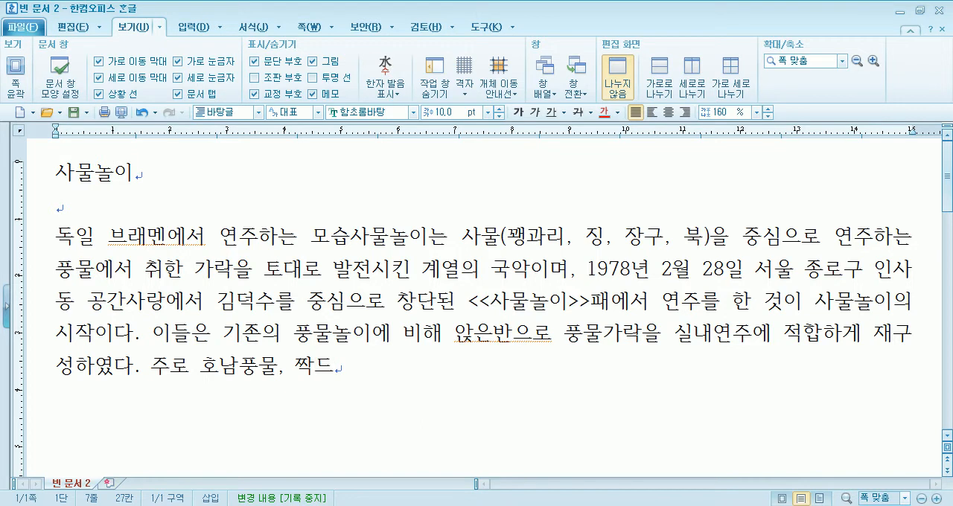
text(ㄹㅡㅁ, ㅇㅗㅅㄷㅏㄹㅣㅍㅜㅇㅁㅜㄹㅡ,)
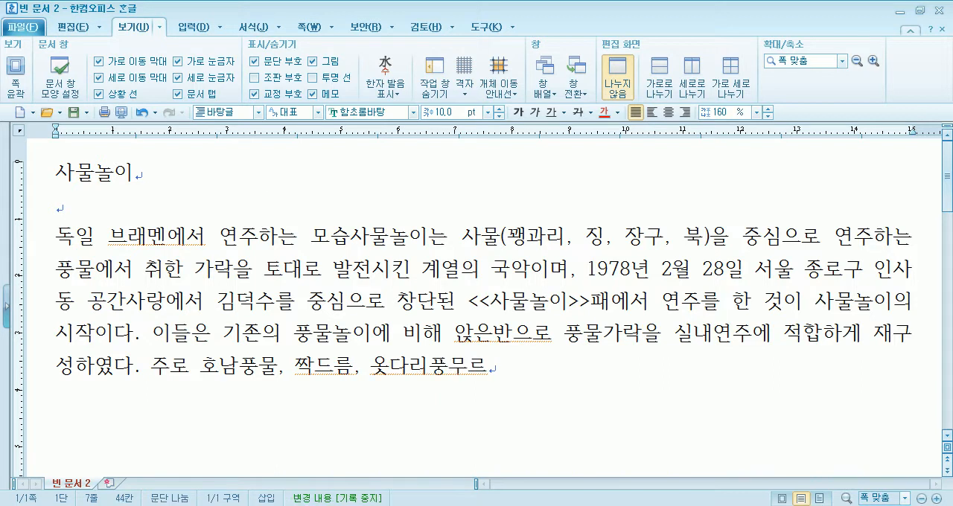
text(물, )
text(설장구놀이)
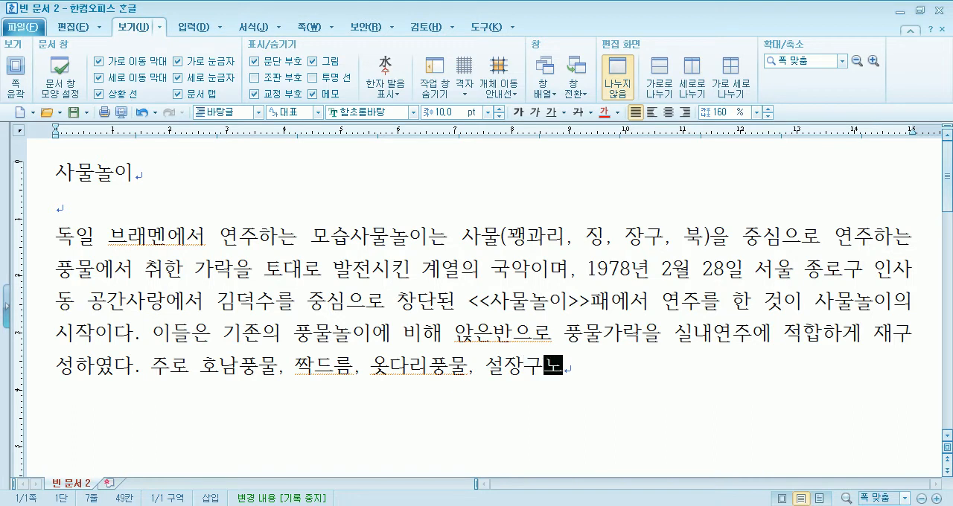
text(, 영ㄴㅏㅁ풍ㅇ)
Finish the sentence with 설장구놀이, 영남풍물 등을 연주한다
key(BackSpace)
text(물)
text( 등을 연)
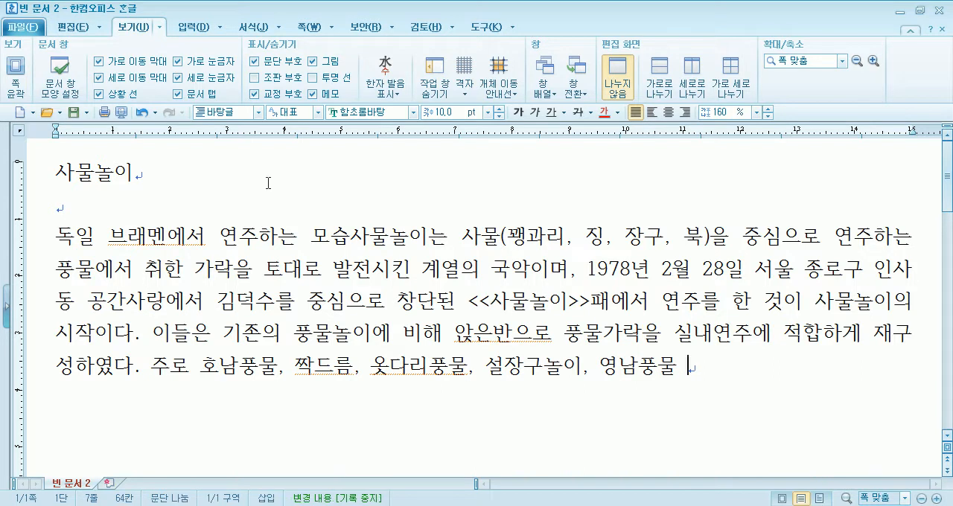
text(주한다.)
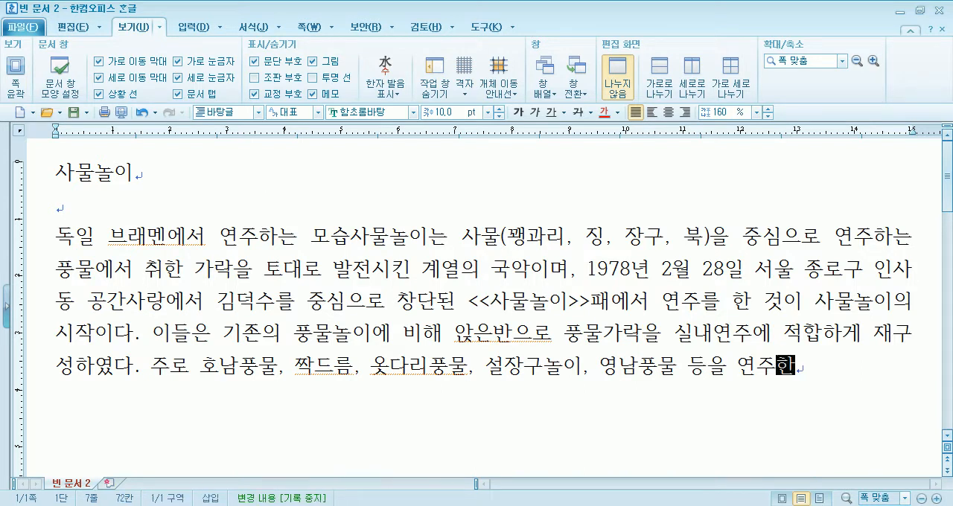
Add the source 위키백과 on a new line below the paragraph and align it to the right
key(Return)
text(위키백고)
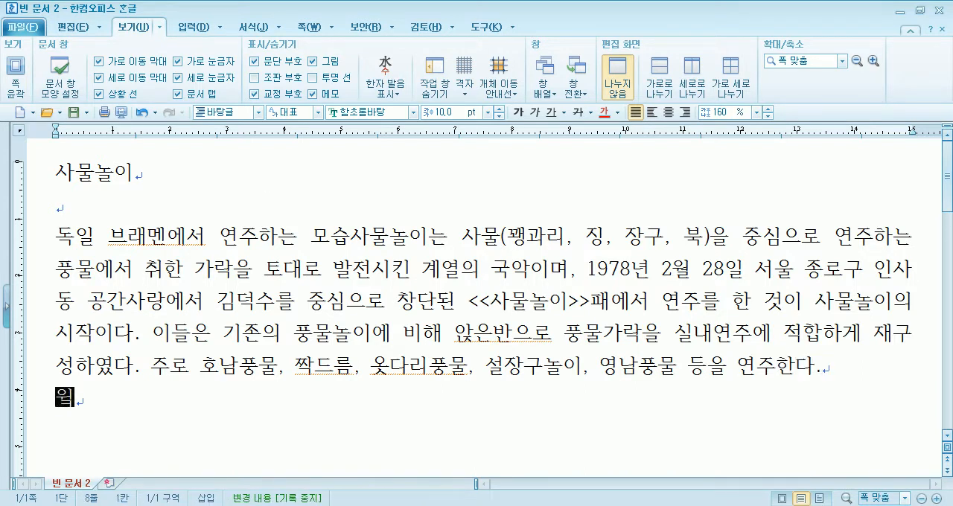
text(ㅏ)
key(Return)
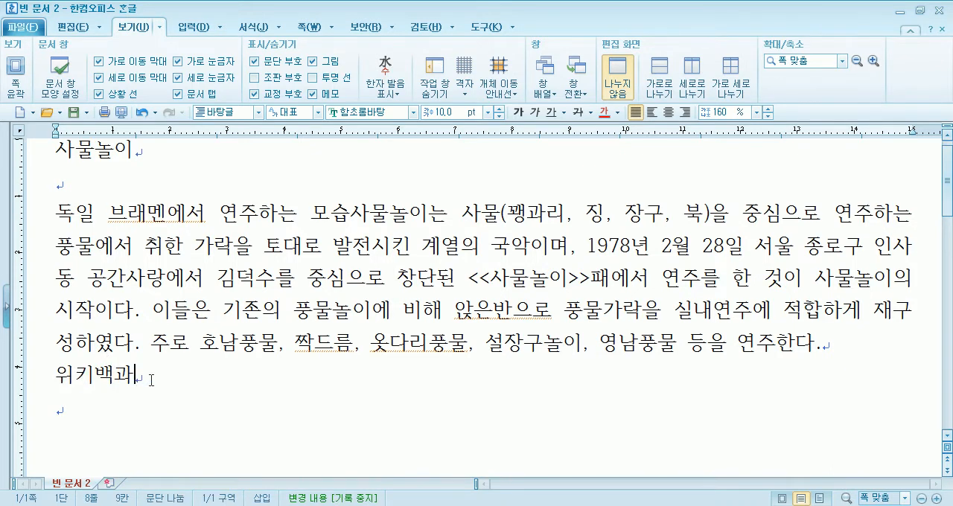
click(684, 111)
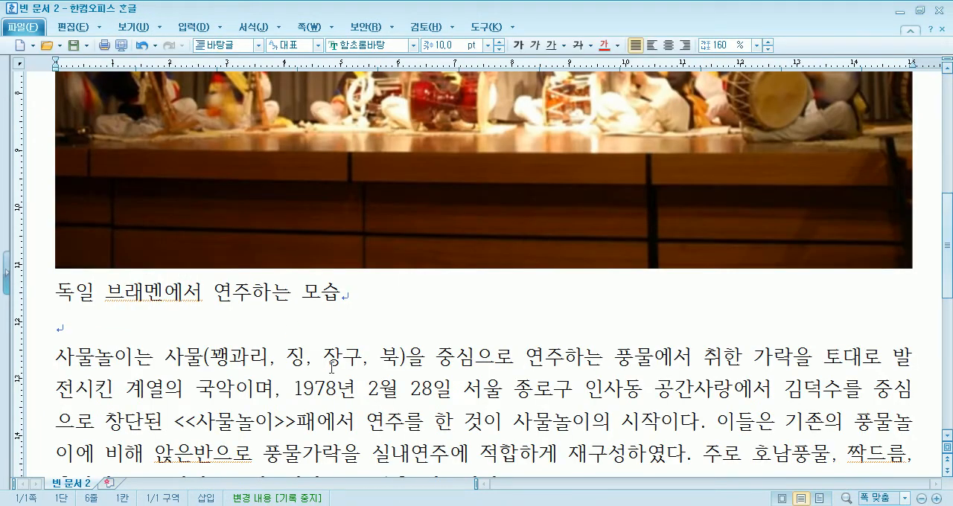
Review the document's photo and text, switch to the Wikipedia 사물놀이 article in the browser, and examine its photo, caption and first paragraph
scroll(331, 366, up, 3)
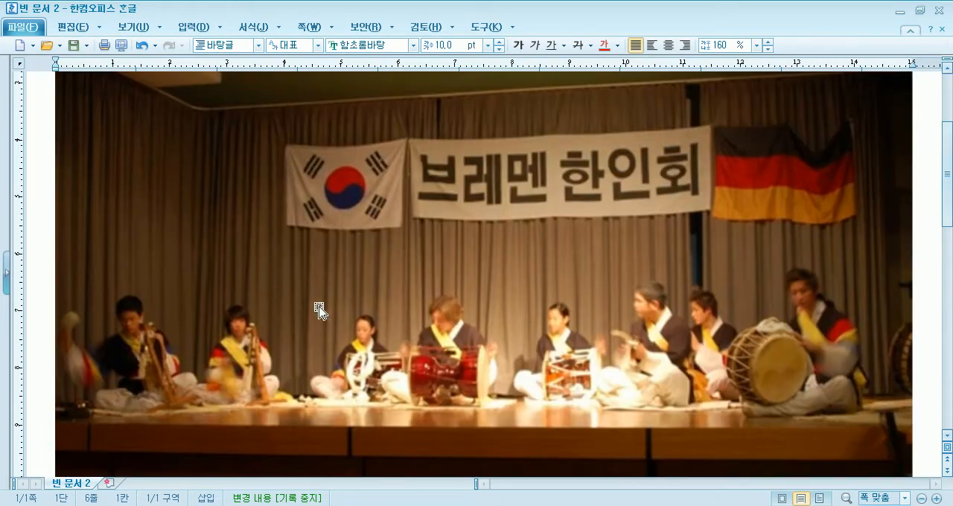
scroll(319, 311, down, 10)
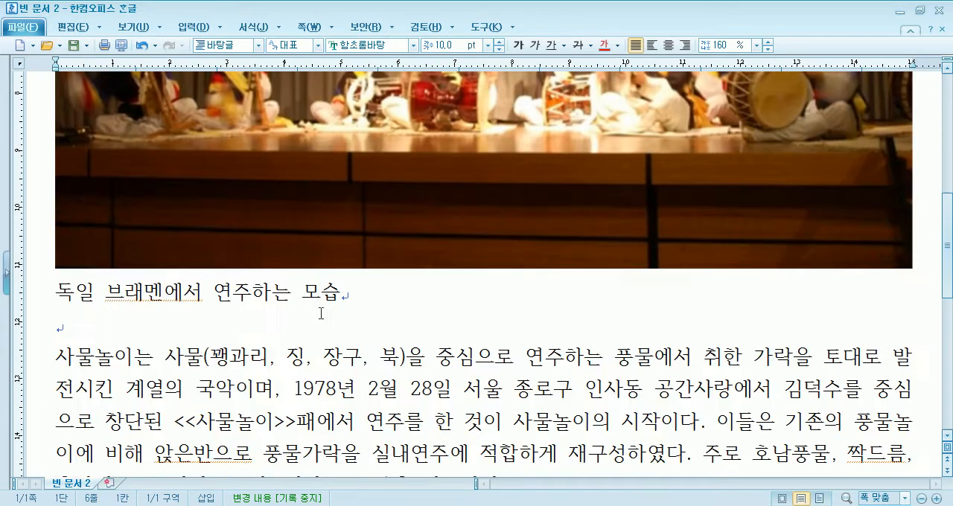
scroll(767, 238, up, 5)
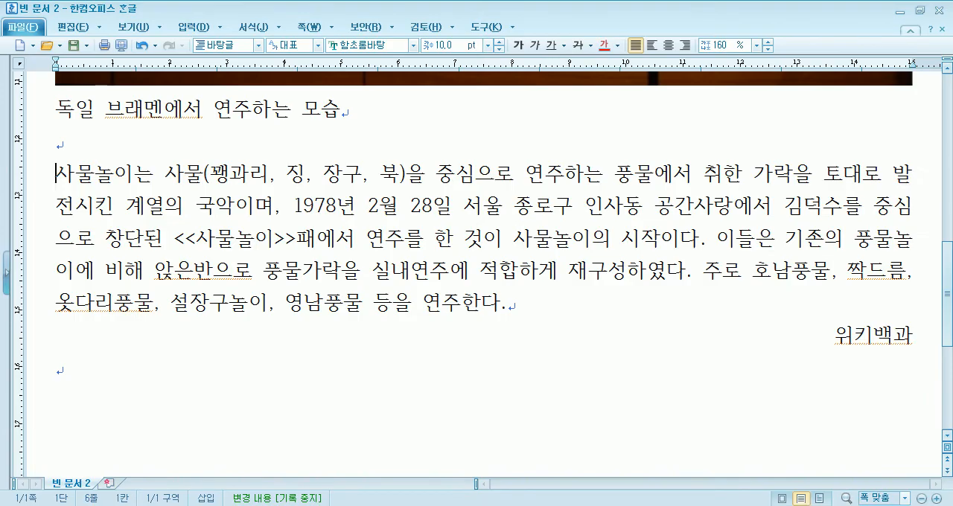
click(343, 505)
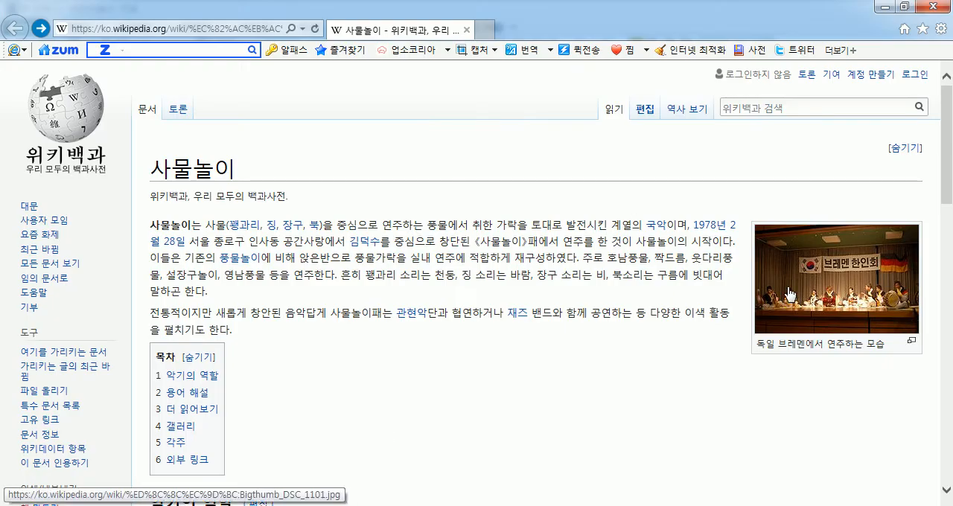
drag(760, 342, 894, 343)
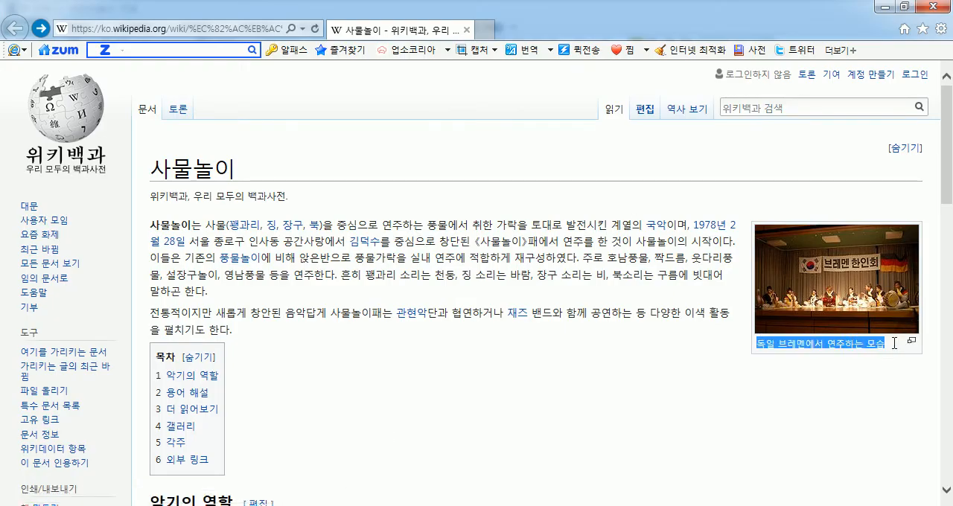
drag(150, 225, 595, 276)
click(363, 281)
click(326, 294)
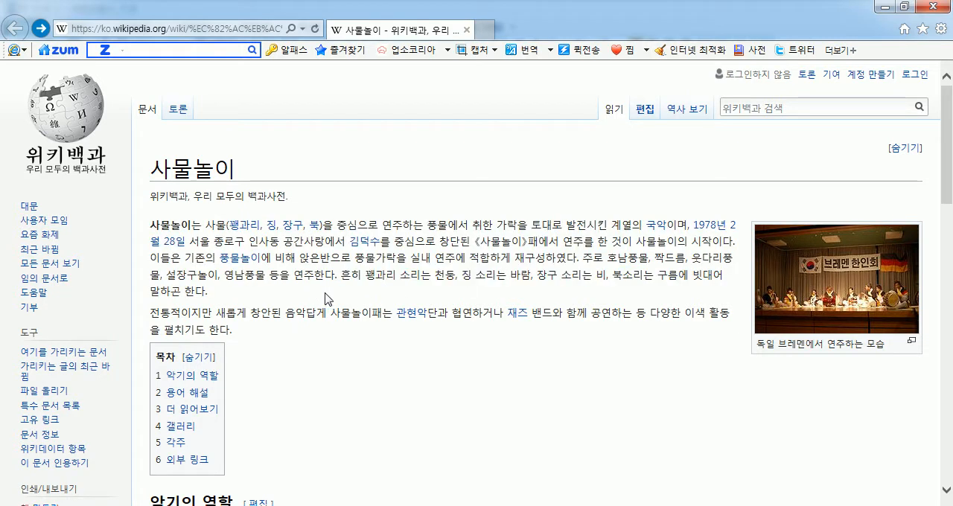
drag(341, 276, 149, 223)
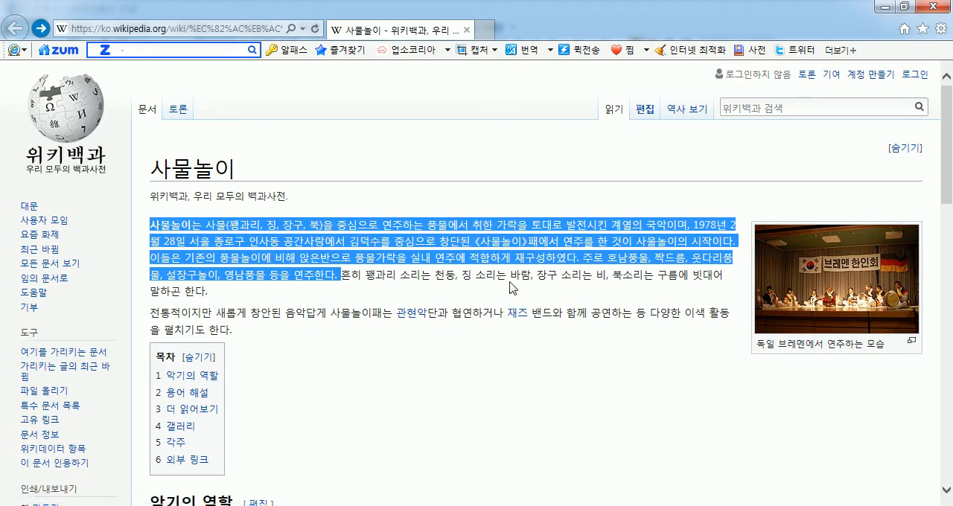
click(492, 288)
right_click(823, 277)
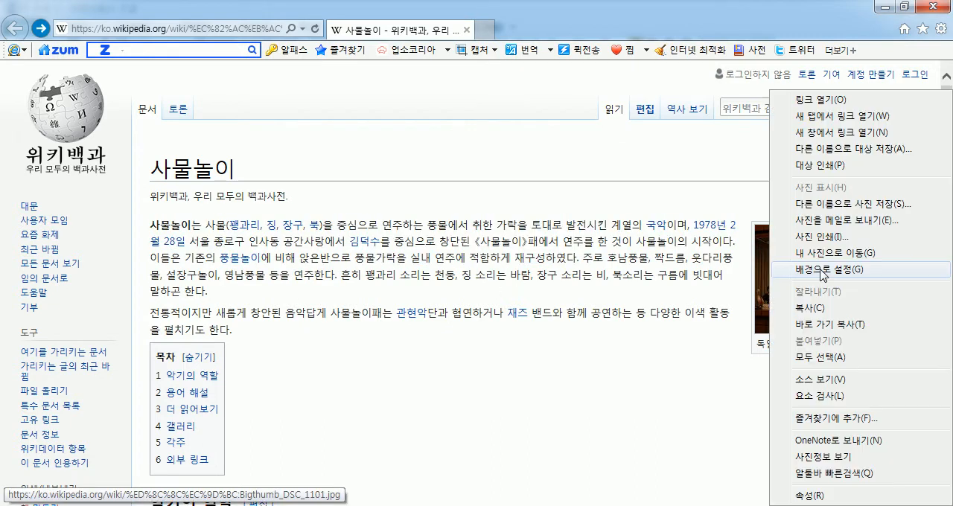
click(635, 290)
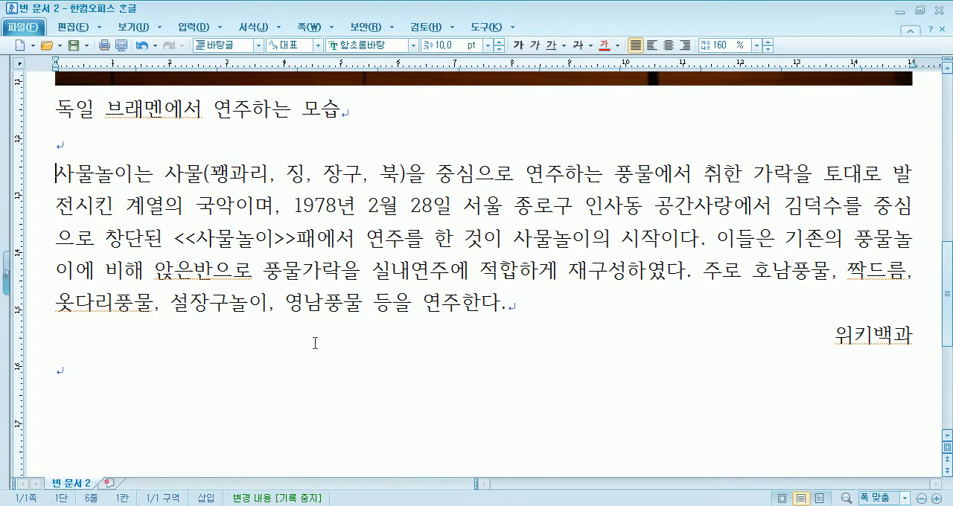
Replace the << before 사물놀이 with the special character ≪ from the HNC 전각 기호(일반) set
drag(176, 238, 194, 240)
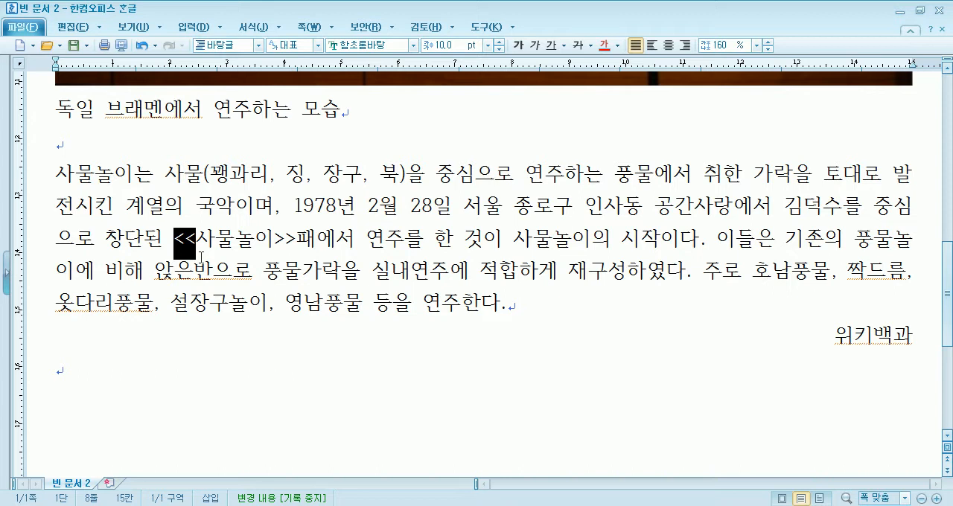
click(173, 244)
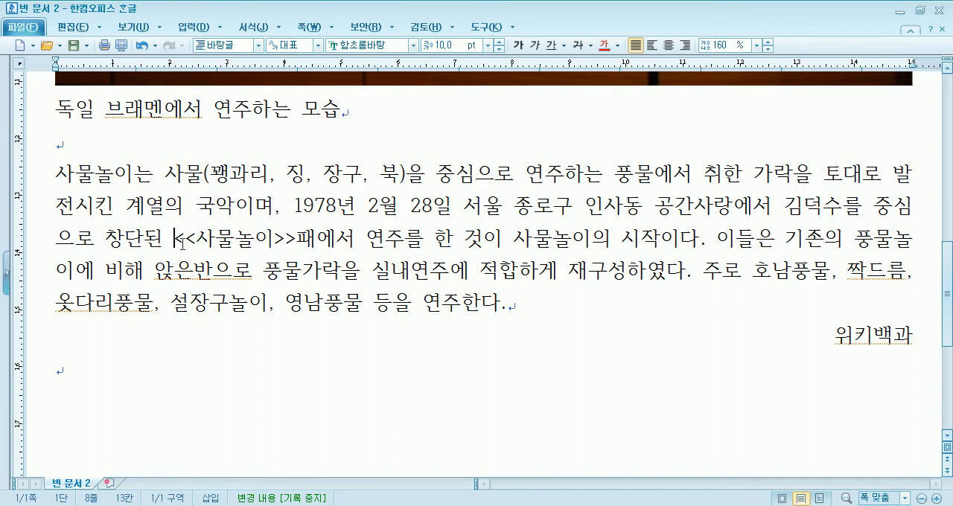
click(181, 27)
click(763, 94)
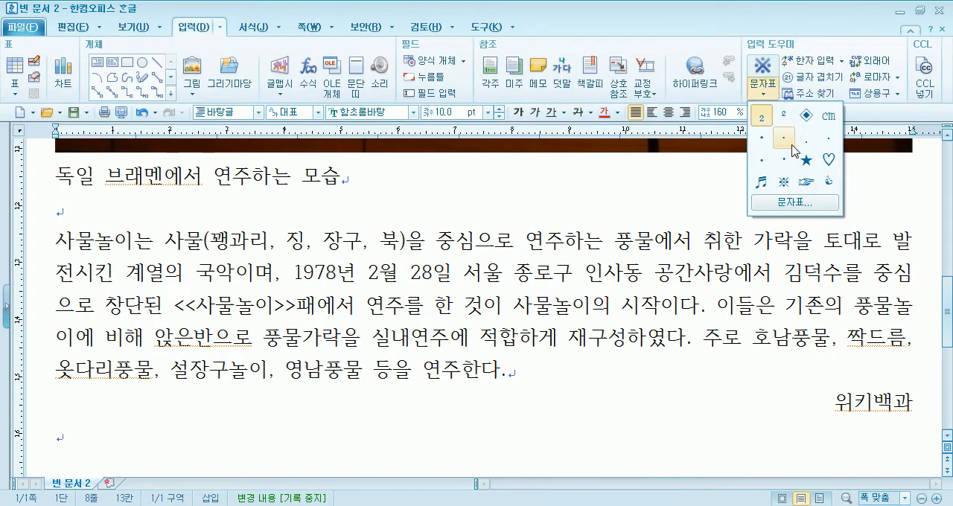
click(810, 203)
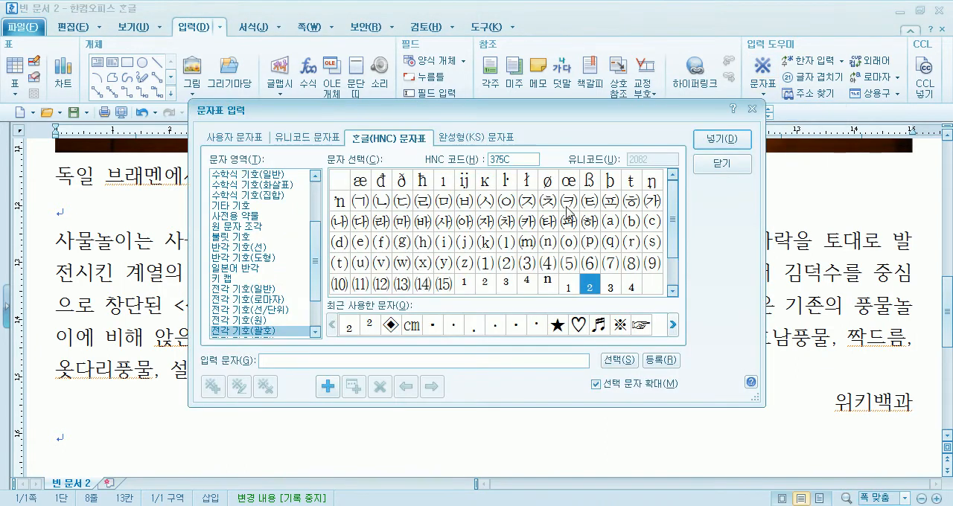
click(257, 290)
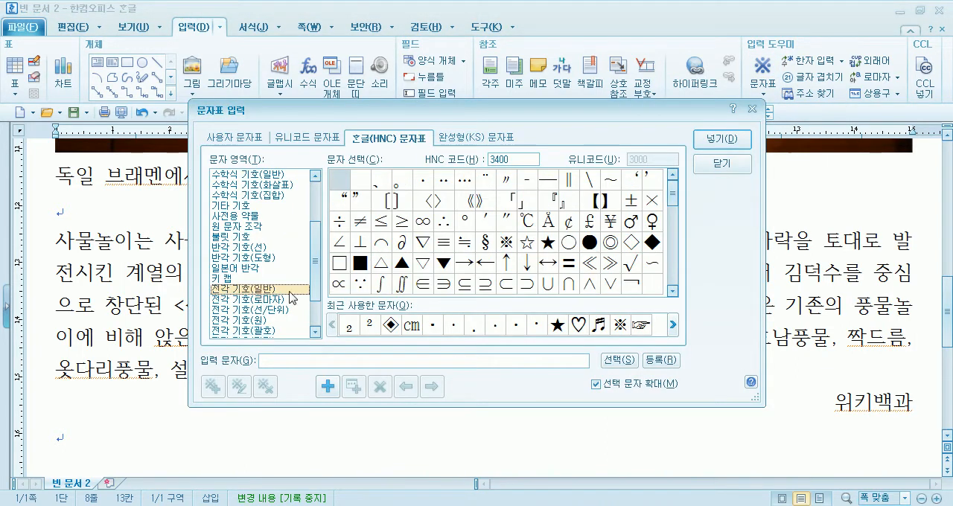
click(594, 265)
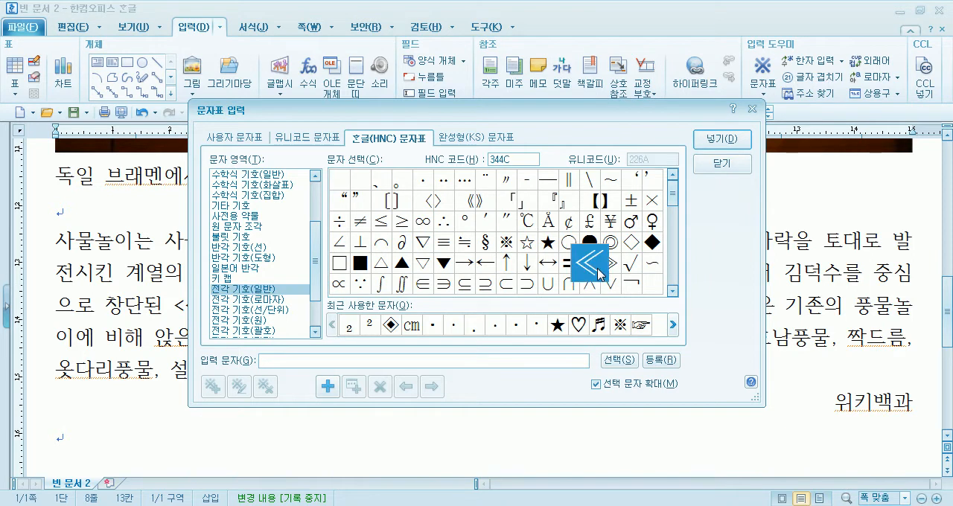
click(720, 140)
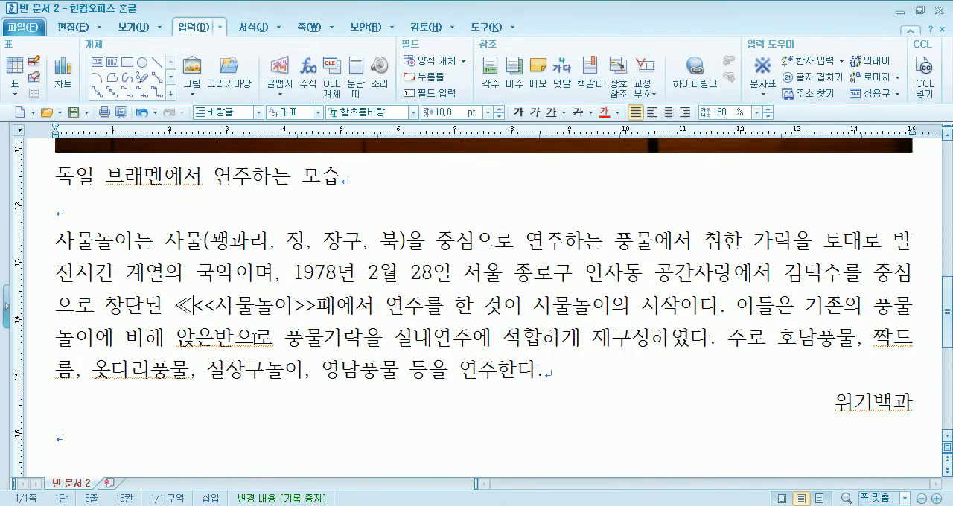
key(Delete)
key(Delete)
Replace the >> after 사물놀이 with the special character ≫ from the character map
click(269, 307)
key(Delete)
key(Delete)
click(763, 94)
click(787, 203)
click(610, 263)
click(721, 139)
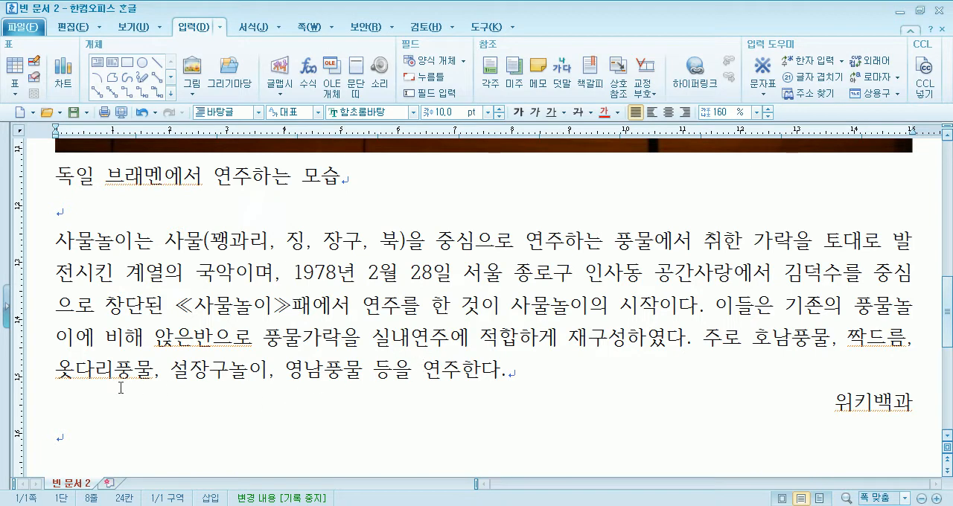
Correct the first character of the 다리풍물 word in the paragraph's last line so it reads 웃다리풍물
drag(156, 335, 213, 339)
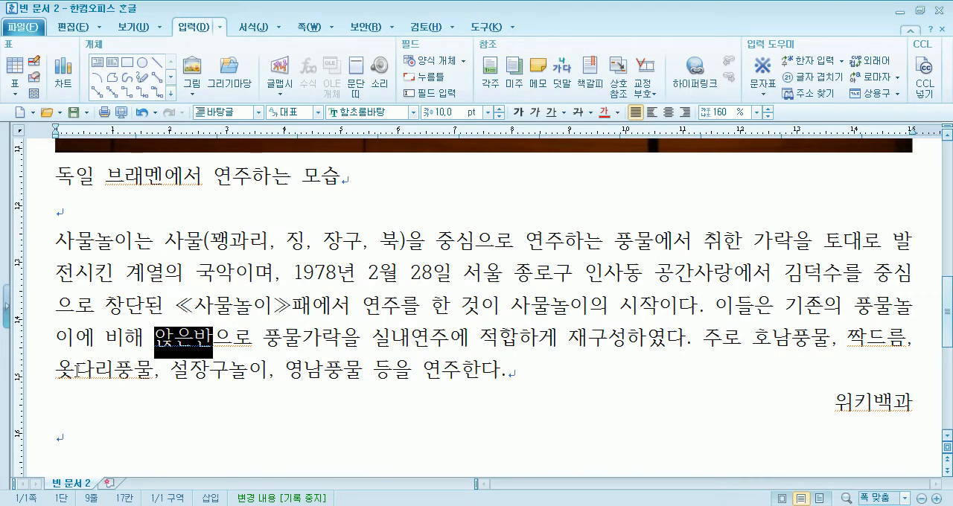
drag(77, 367, 57, 370)
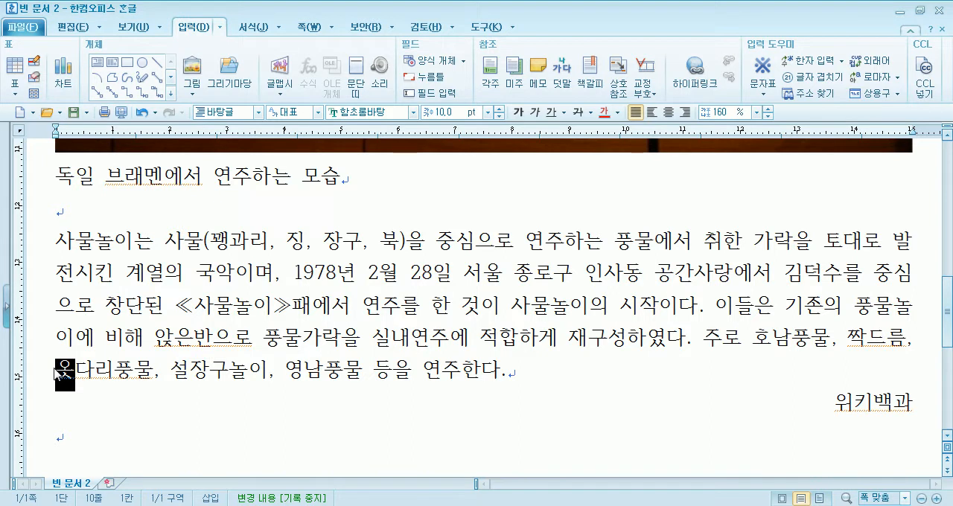
text(웃)
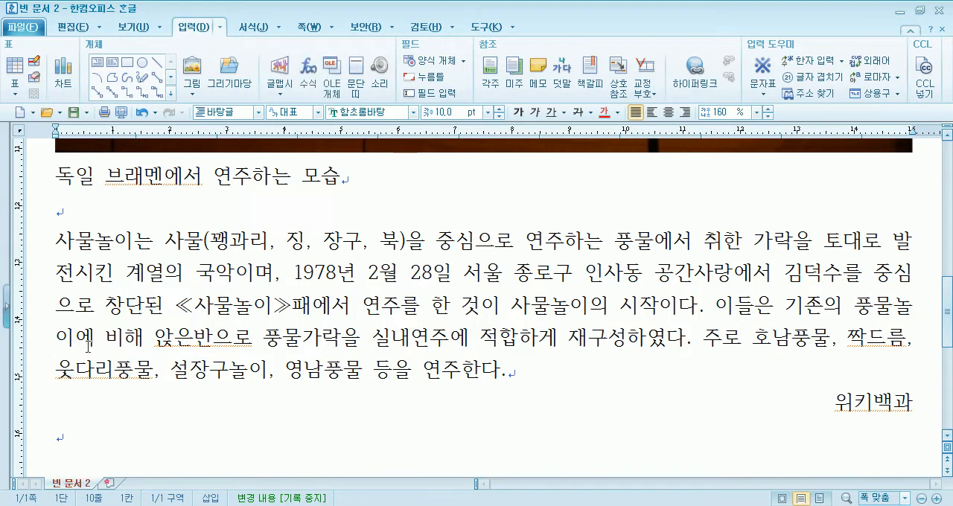
Switch to the Wikipedia 사물놀이 article, examine its instrument roles, 용어 해설, 갤러리 and 각주 sections, and return to the document
click(154, 332)
click(252, 505)
scroll(248, 391, down, 4)
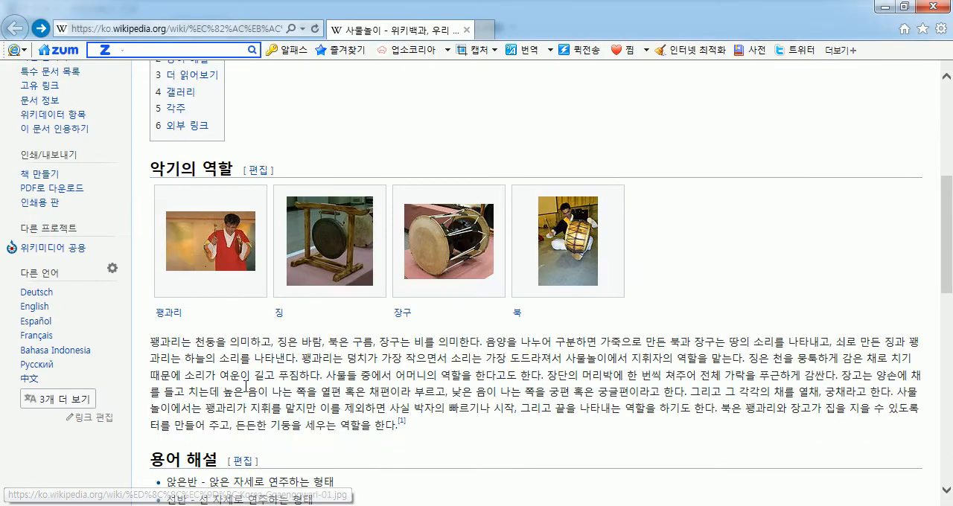
scroll(207, 347, down, 4)
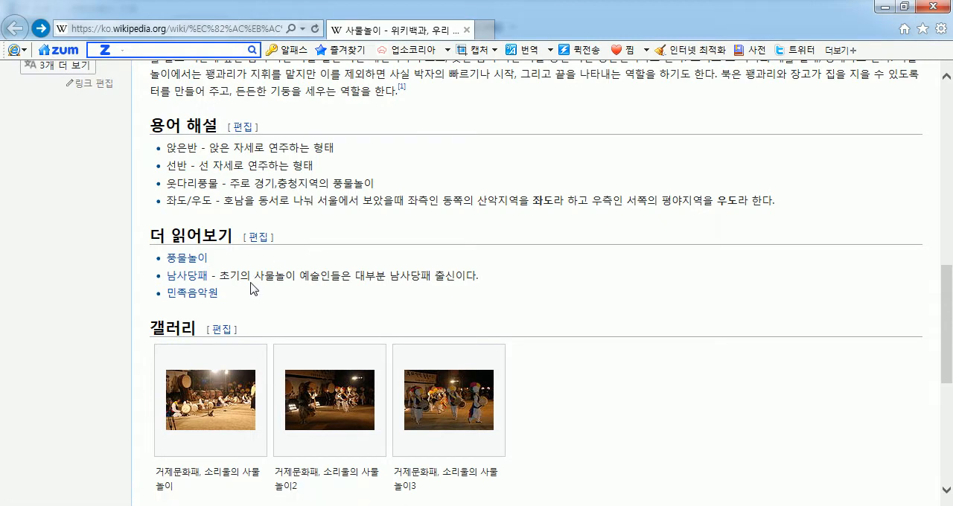
drag(250, 284, 324, 268)
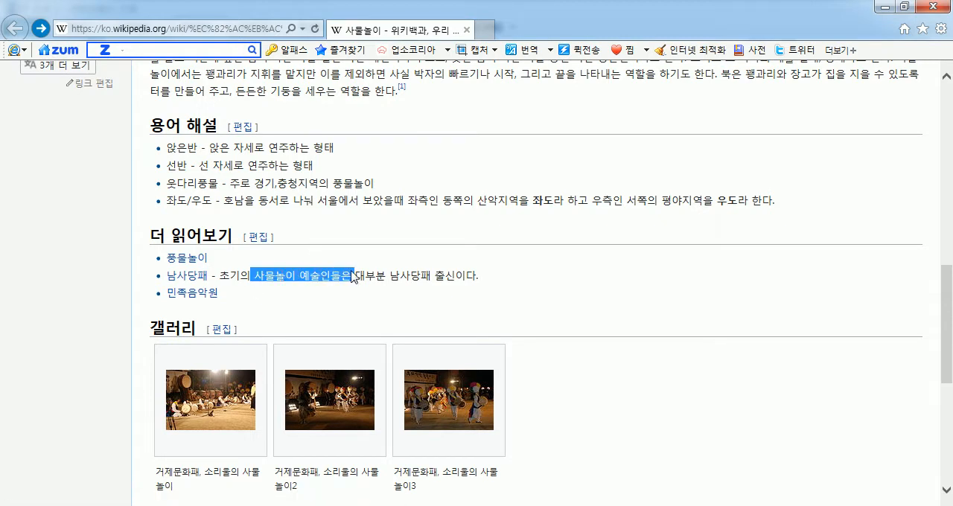
scroll(352, 277, down, 5)
scroll(443, 156, up, 1)
scroll(348, 302, down, 2)
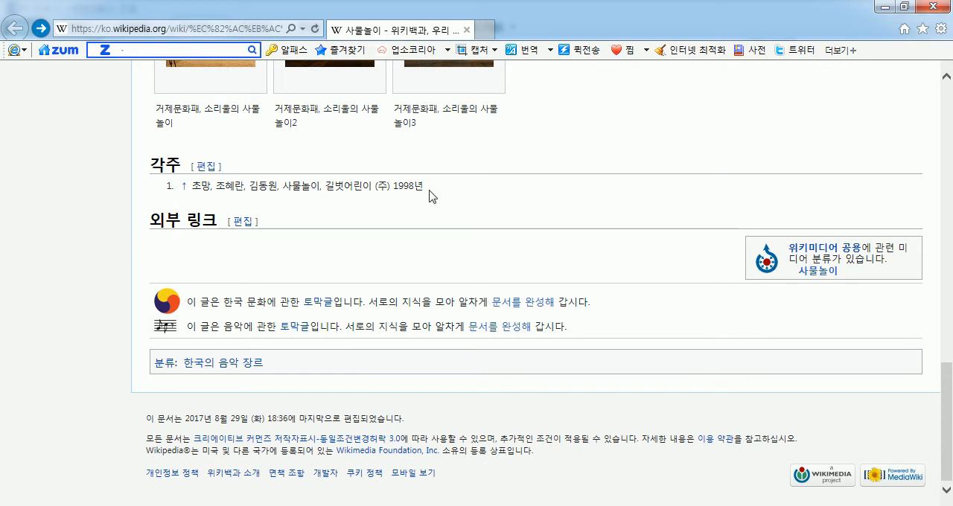
scroll(376, 235, up, 10)
scroll(376, 235, up, 3)
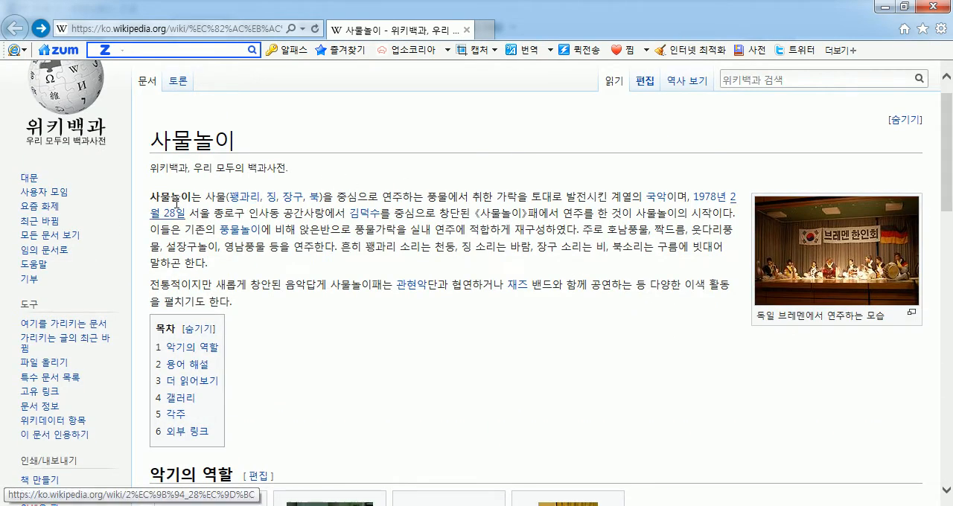
key(alt+Tab)
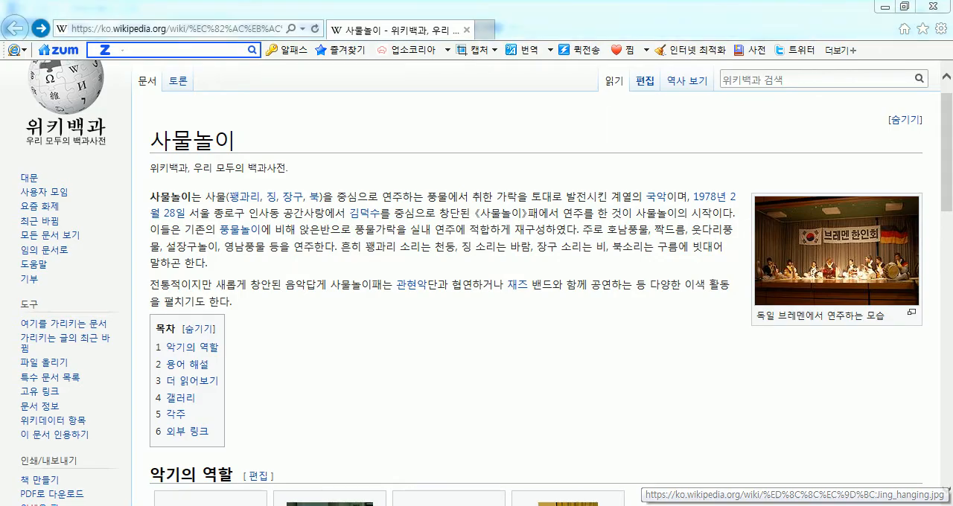
Remove the leading spaces before the source 위키백과 and align that line to the right
drag(839, 406, 911, 404)
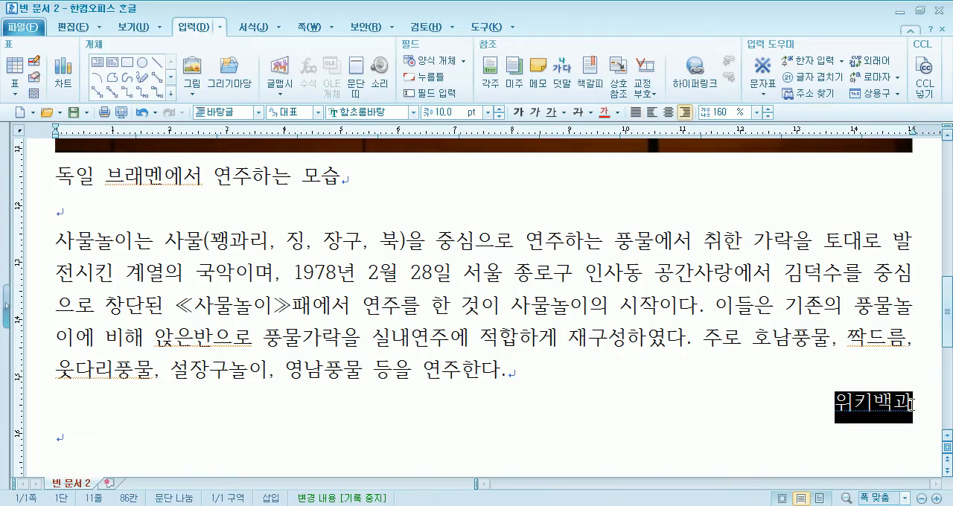
scroll(856, 383, down, 3)
scroll(824, 176, up, 1)
click(834, 231)
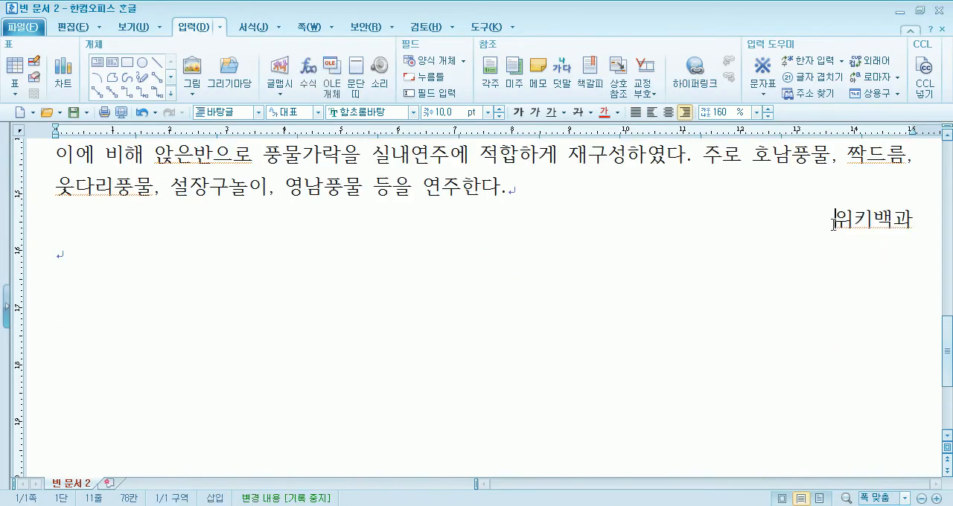
click(635, 111)
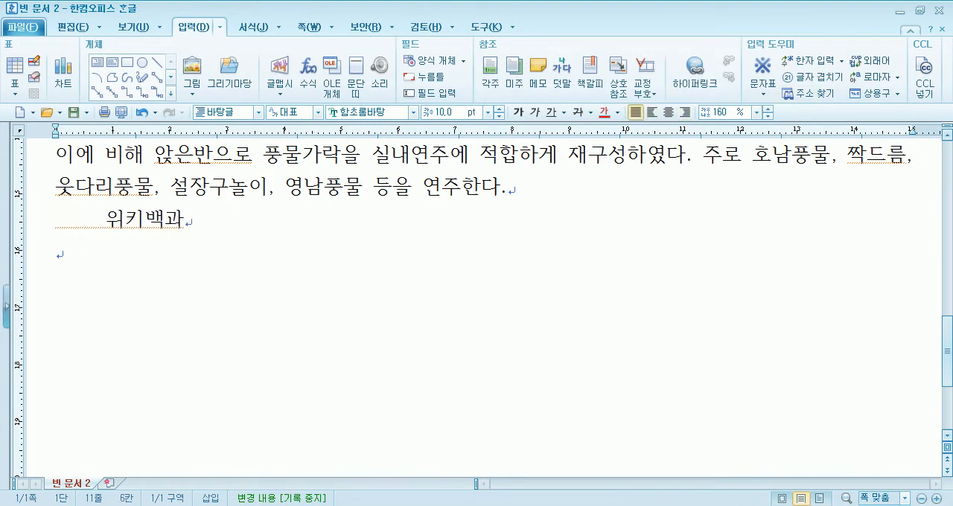
key(BackSpace)
key(BackSpace)
key(BackSpace)
key(BackSpace)
key(BackSpace)
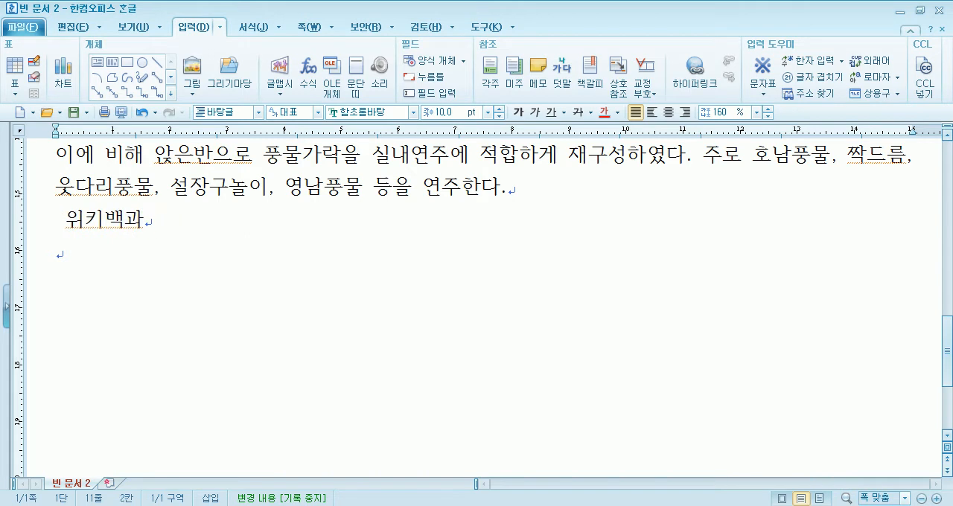
click(684, 112)
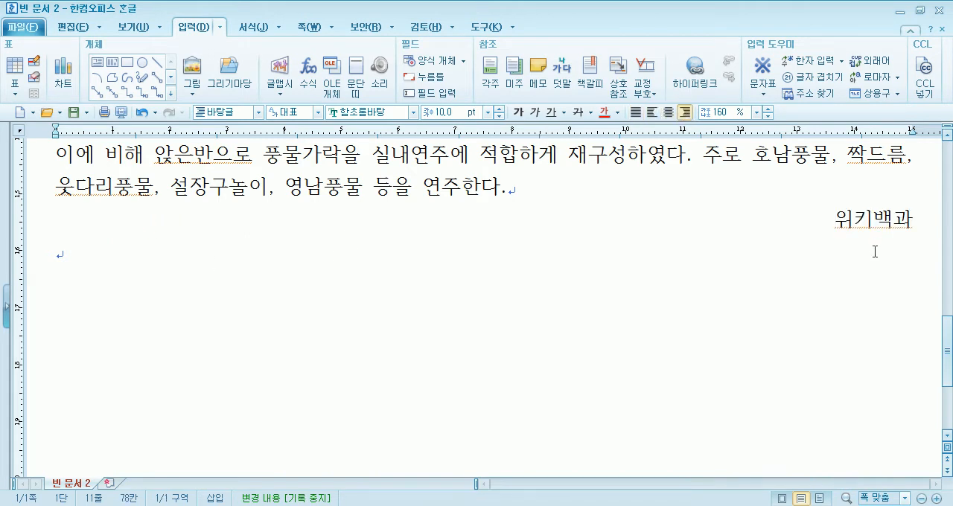
Check the document's blank lines, and delete and re-insert the one between the photo caption and the paragraph
scroll(755, 302, up, 15)
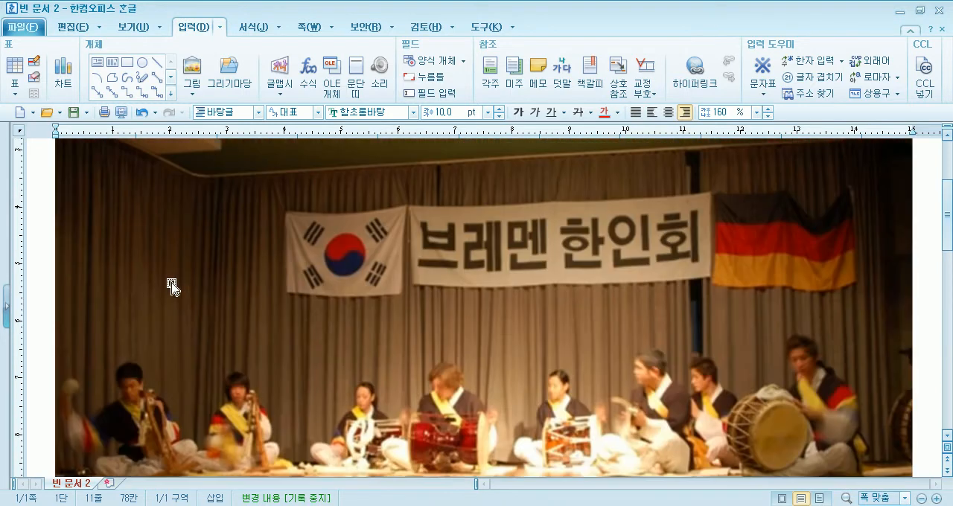
click(140, 174)
click(57, 207)
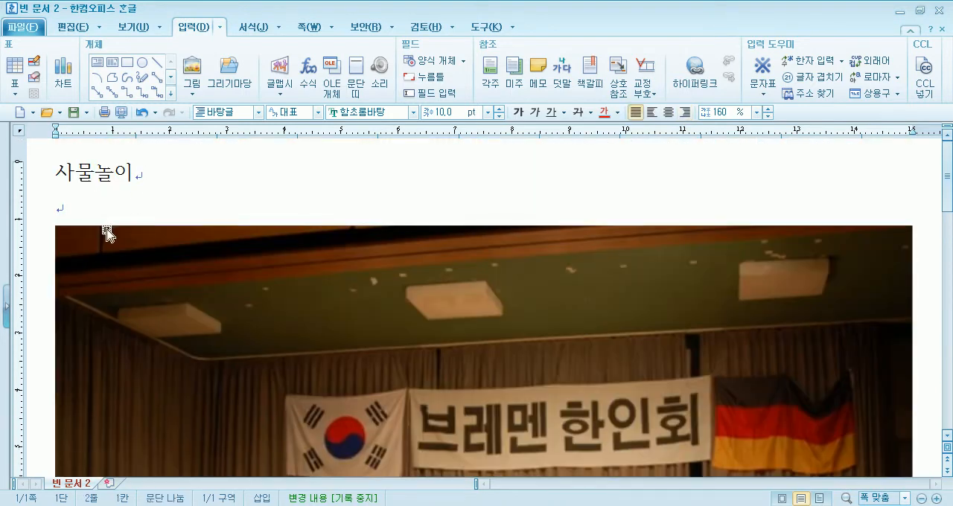
scroll(107, 234, down, 10)
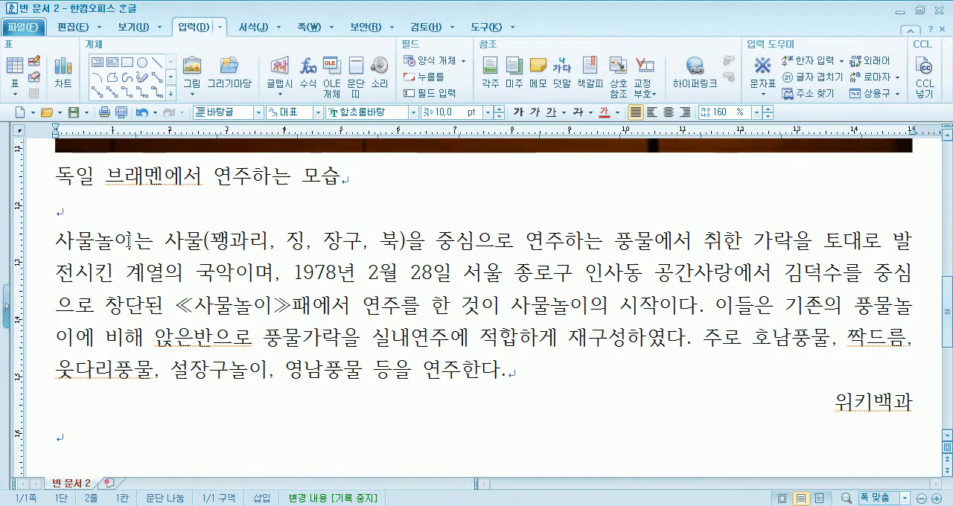
click(53, 173)
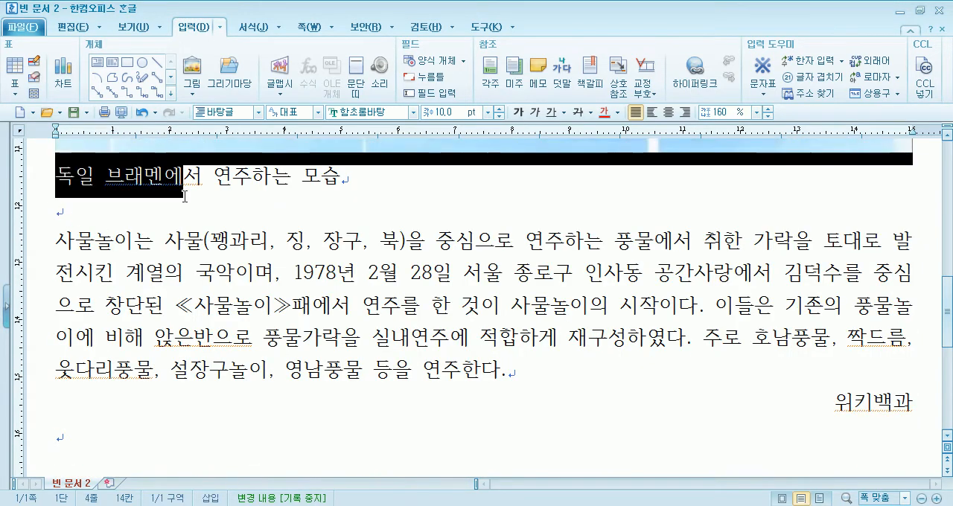
click(79, 232)
key(Up)
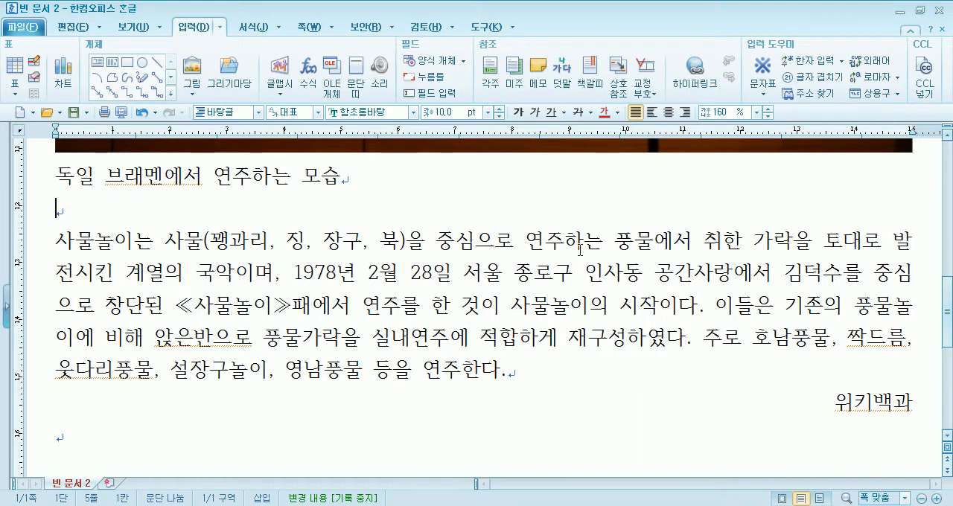
key(Delete)
key(Return)
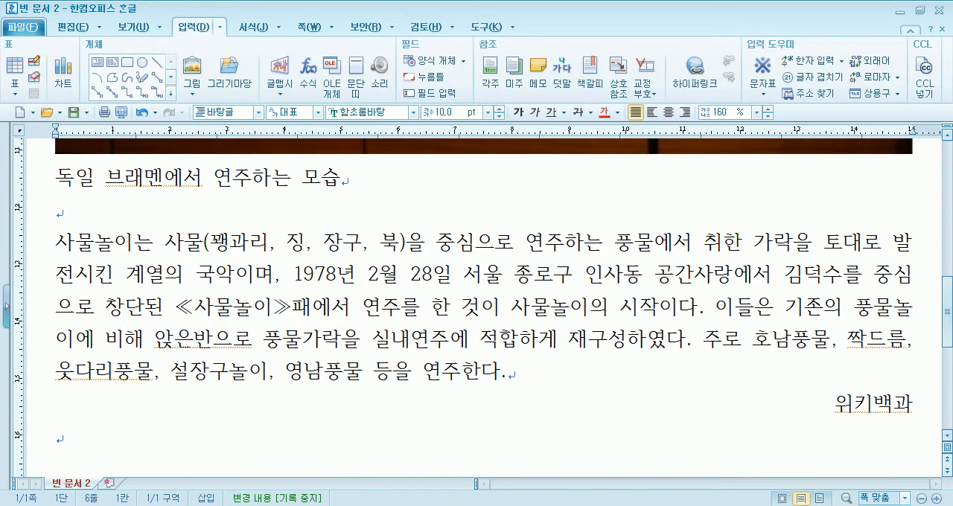
Set the font of the title 사물놀이 at the start of the document to 양재 와당
scroll(539, 181, up, 5)
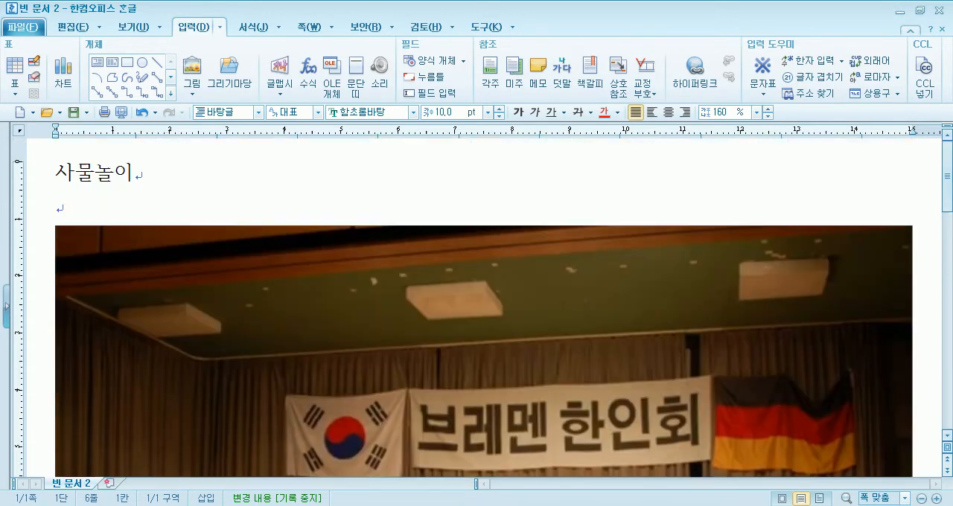
drag(59, 173, 140, 175)
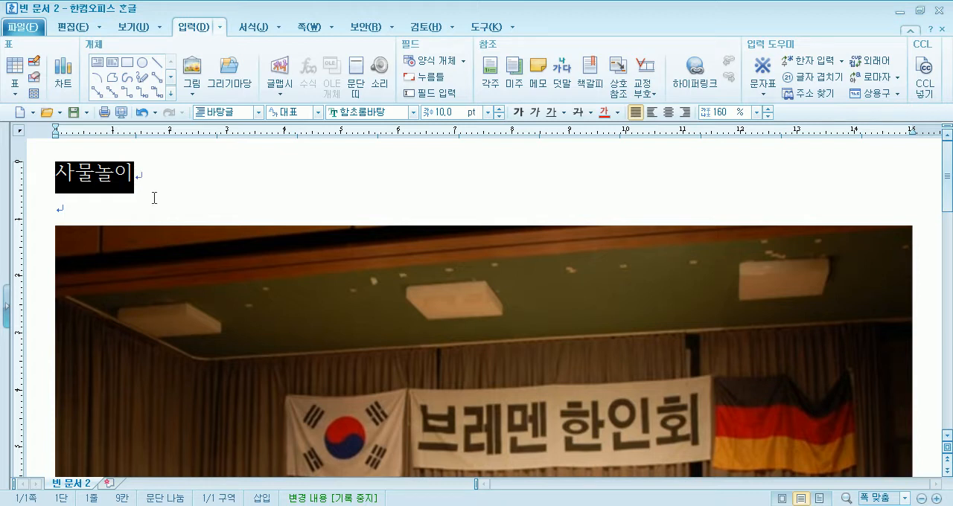
click(146, 198)
drag(53, 166, 134, 175)
click(415, 112)
scroll(426, 178, down, 12)
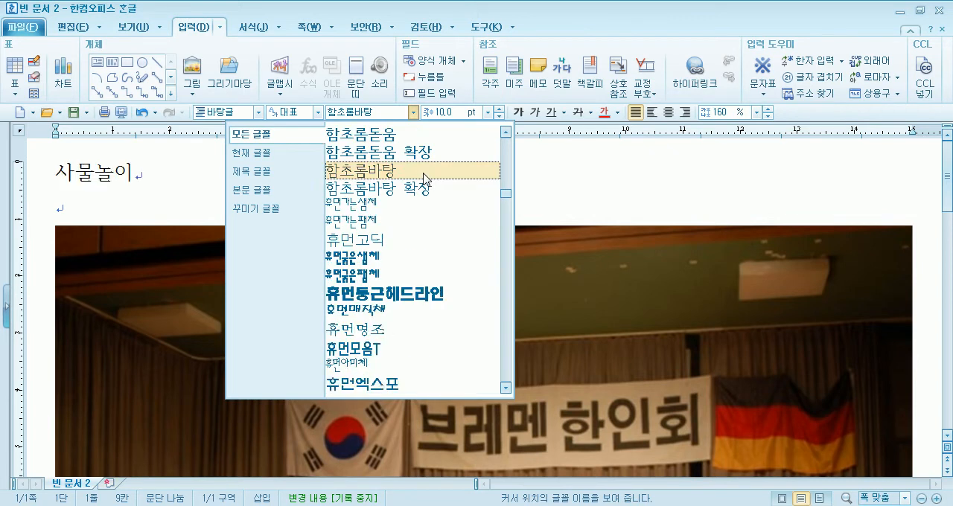
scroll(428, 182, down, 15)
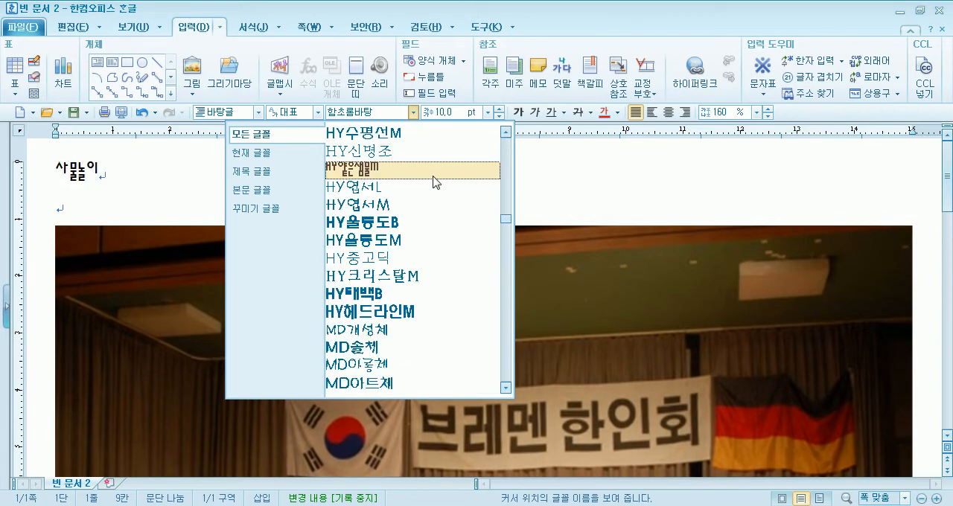
scroll(439, 198, down, 20)
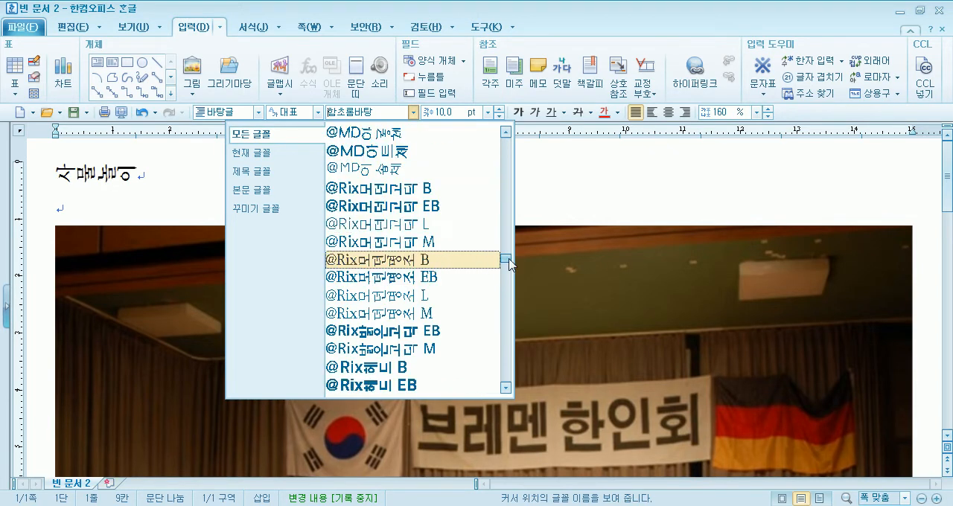
drag(497, 314, 485, 348)
scroll(486, 347, down, 4)
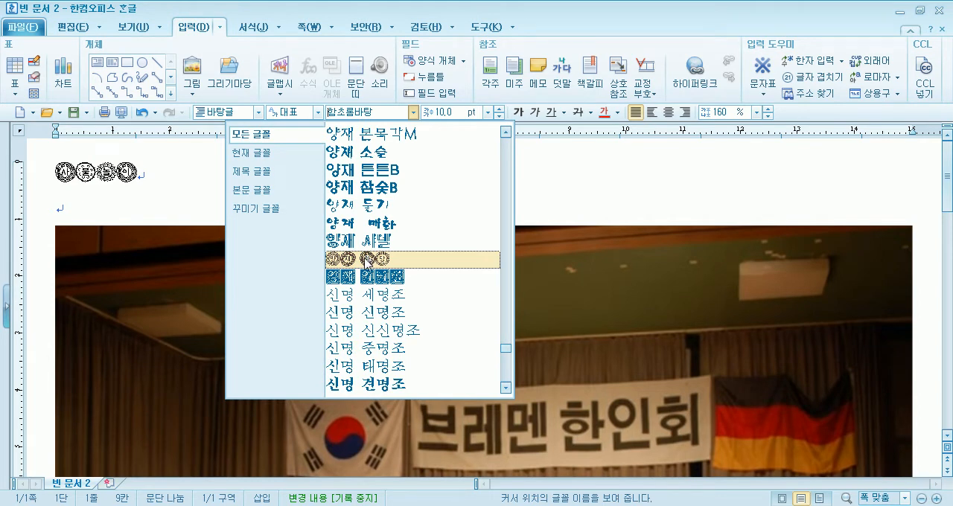
mouse_move(505, 349)
mouse_down()
mouse_move(501, 384)
mouse_move(504, 356)
mouse_up()
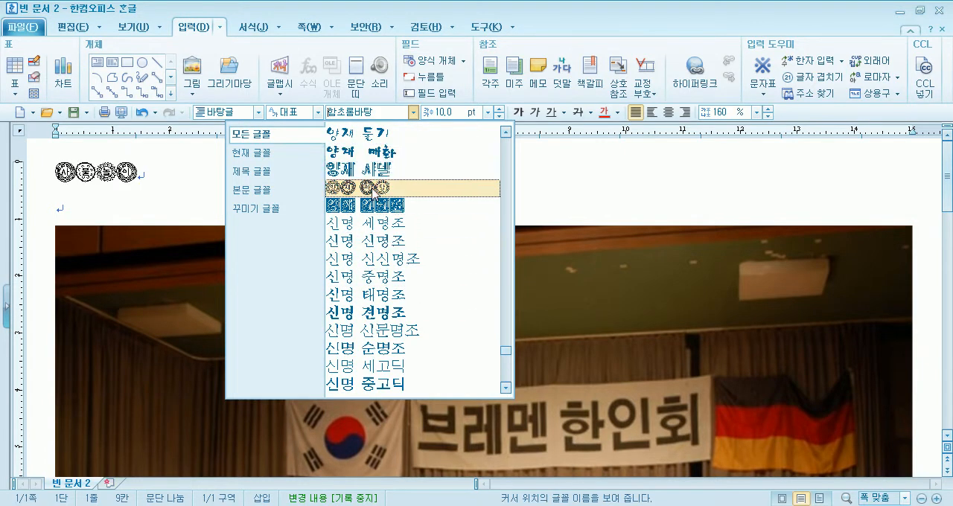
click(365, 189)
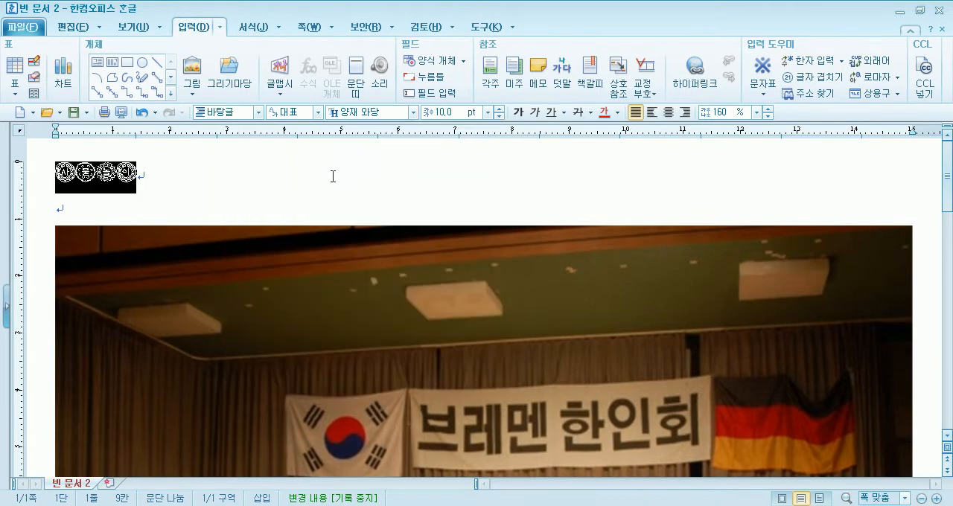
Increase the font size of the title 사물놀이 to 20 pt
click(499, 109)
click(499, 108)
click(499, 109)
click(498, 109)
click(499, 109)
click(498, 109)
click(499, 108)
click(498, 108)
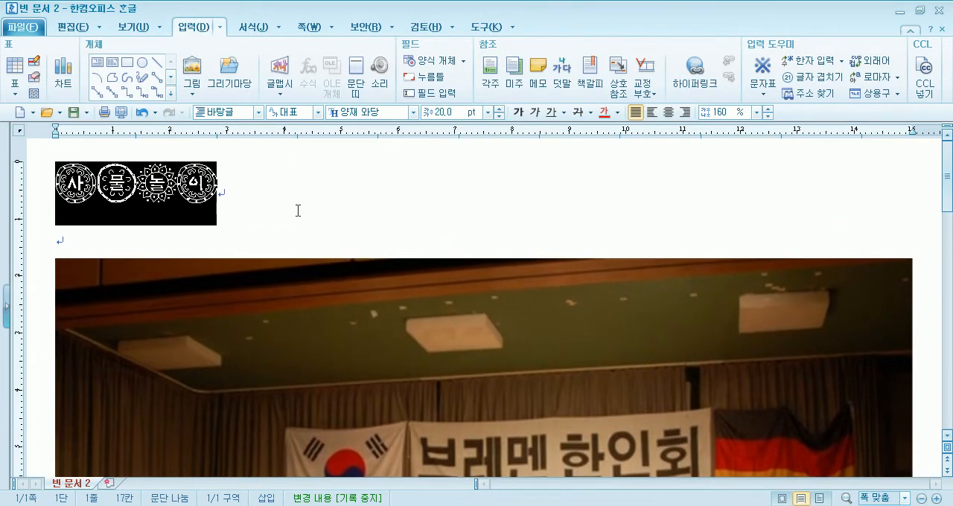
click(194, 220)
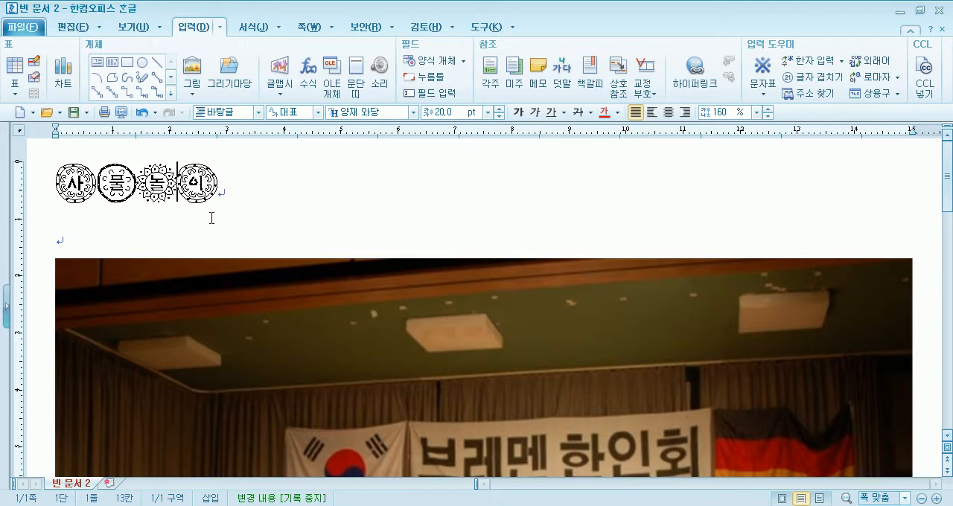
Colour the title's first character 사 red and its second character 물 blue
drag(56, 183, 95, 183)
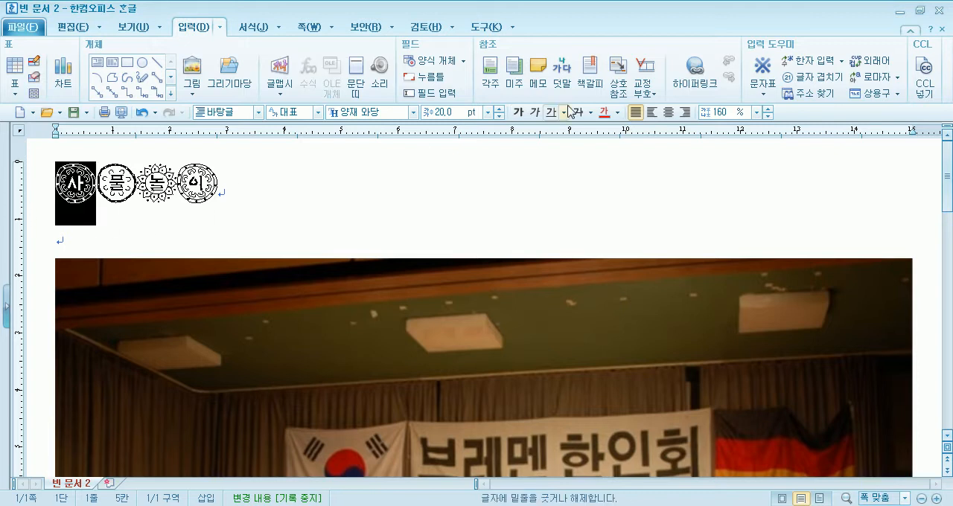
click(604, 112)
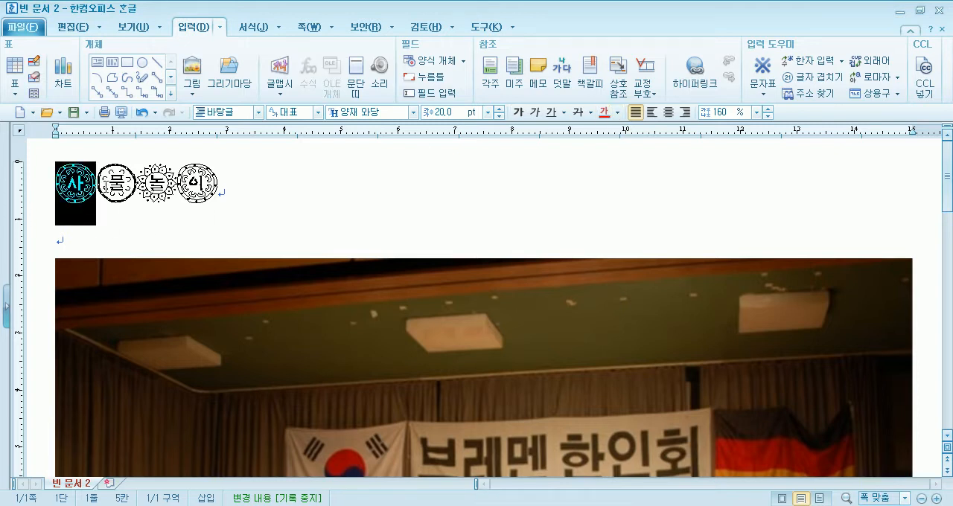
drag(97, 183, 135, 183)
click(617, 111)
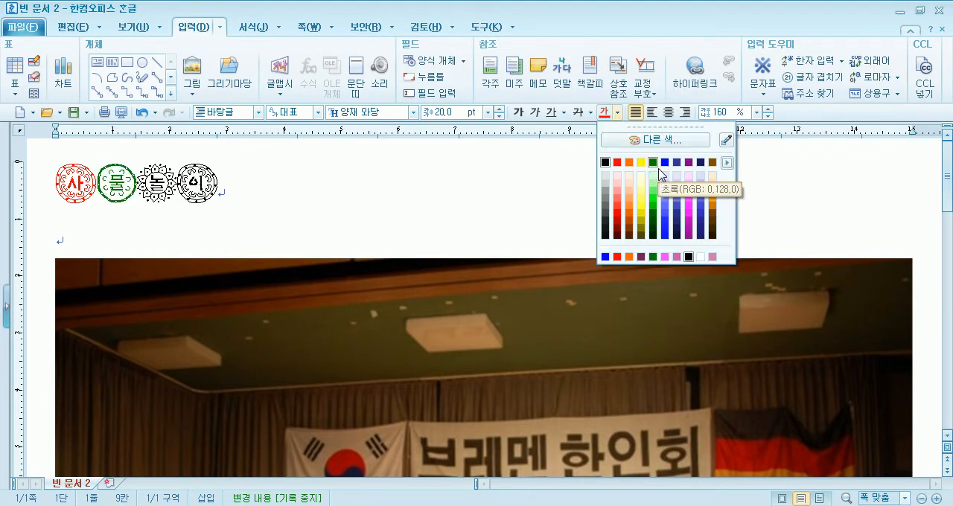
click(665, 163)
key(Escape)
Colour the title's third character 놀 green and its last character 이 purple
drag(136, 183, 176, 183)
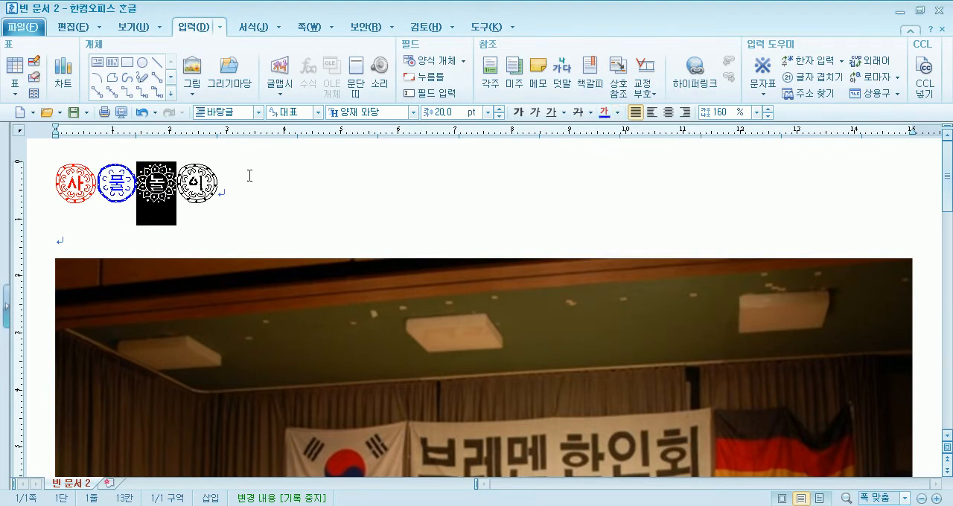
click(617, 112)
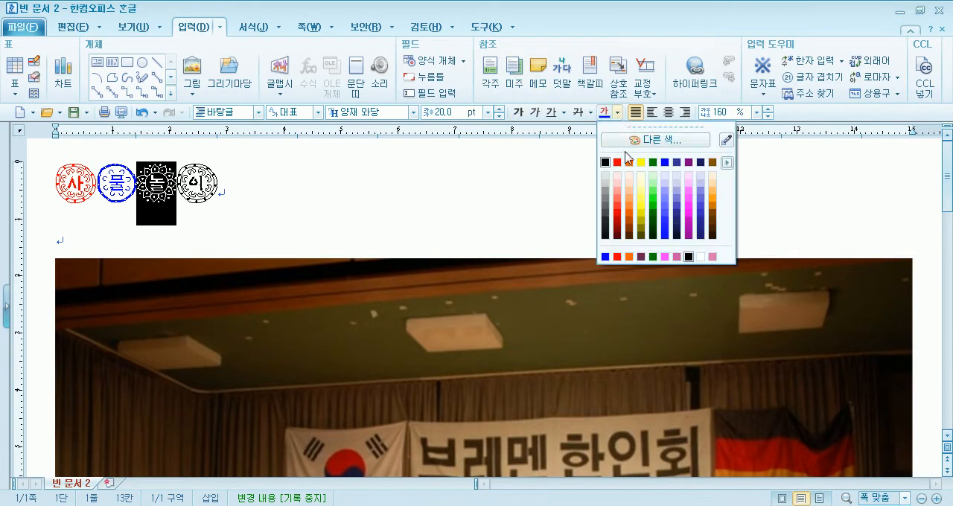
click(654, 162)
click(179, 198)
drag(179, 197, 216, 191)
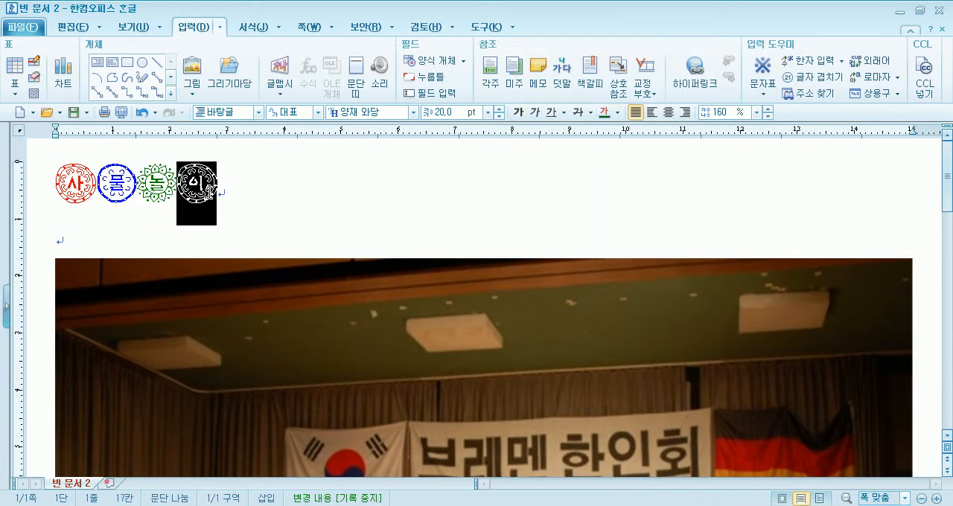
click(617, 113)
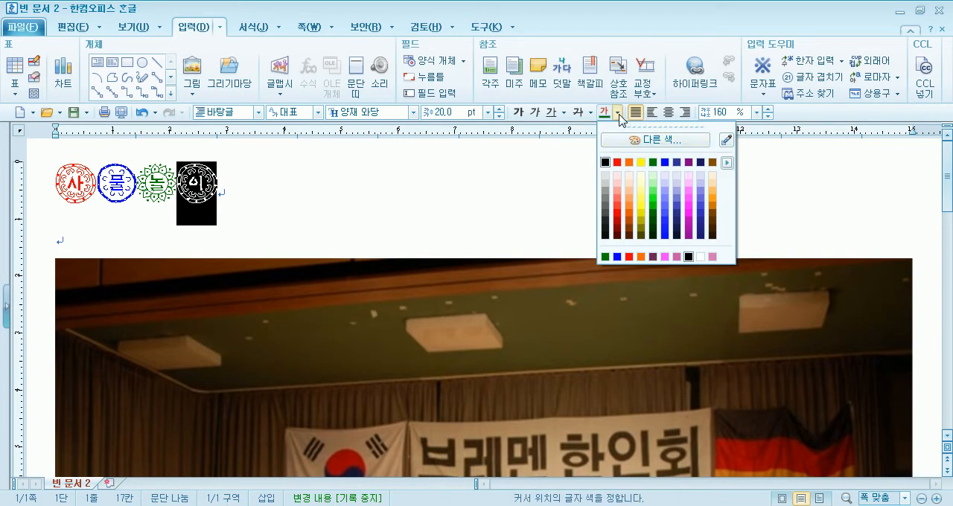
click(689, 162)
click(253, 199)
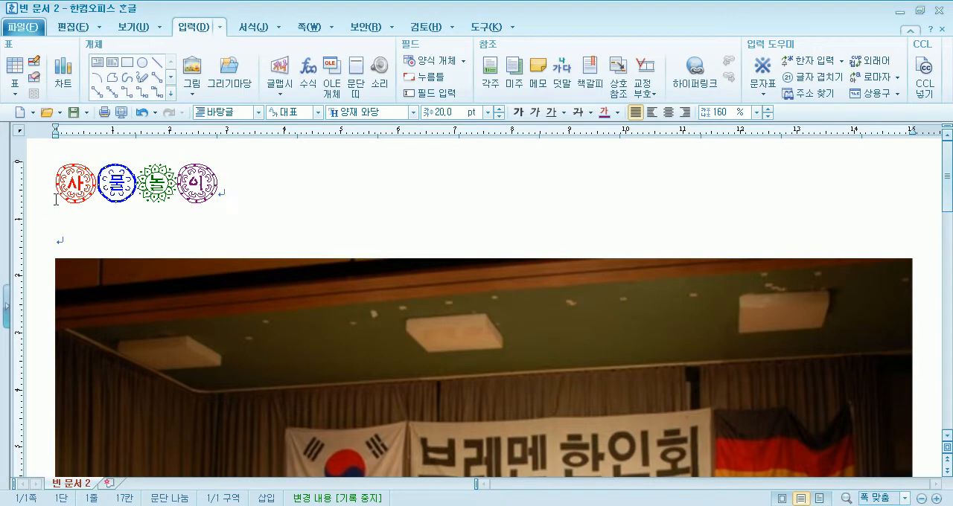
Enter 사물놀이 as plain text on the blank line below the title and delete it again
click(115, 245)
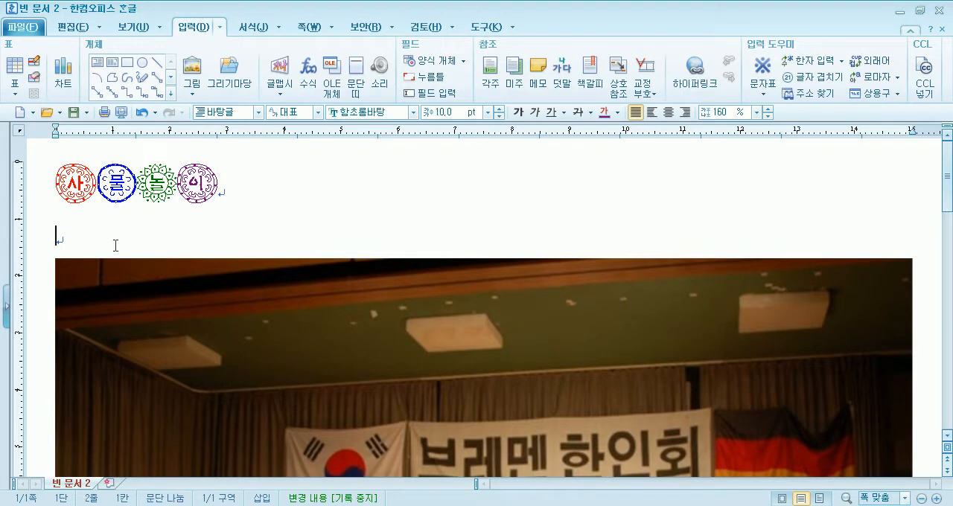
text(사물놀이)
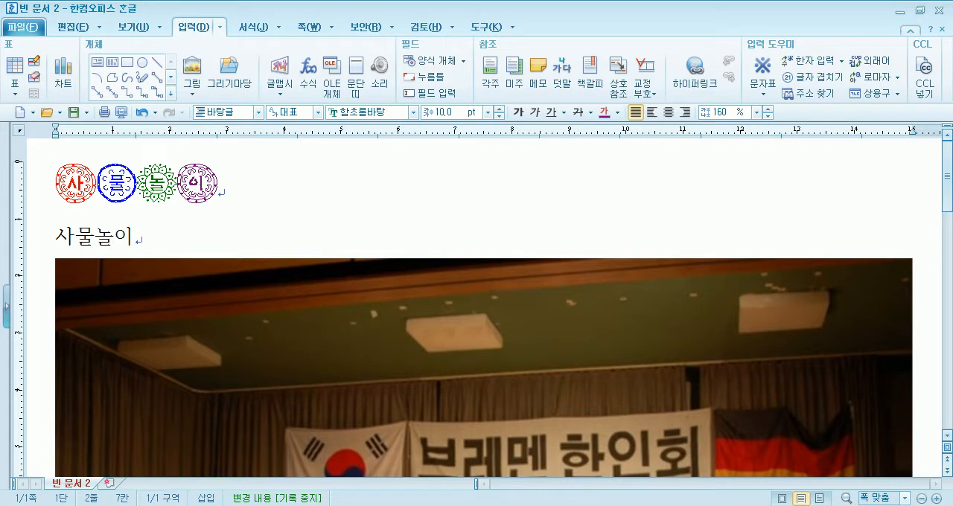
double_click(115, 244)
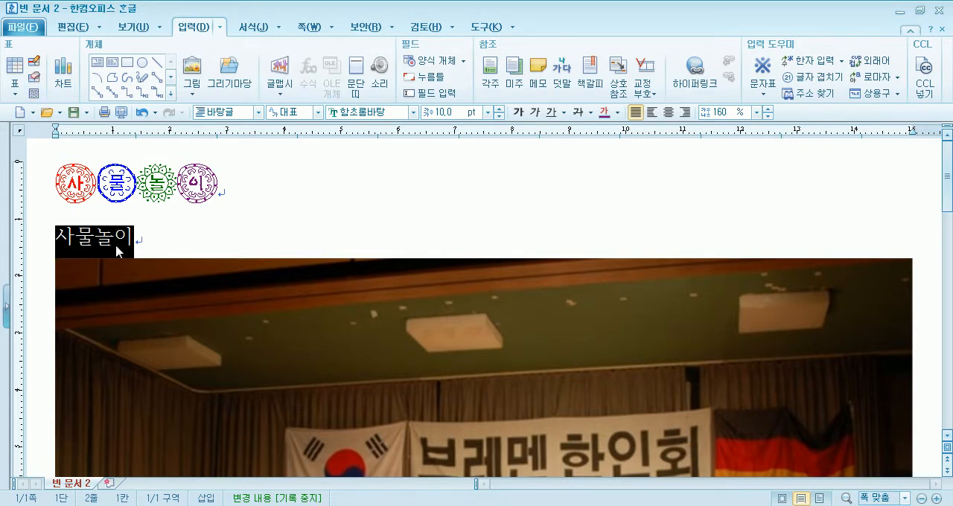
key(Delete)
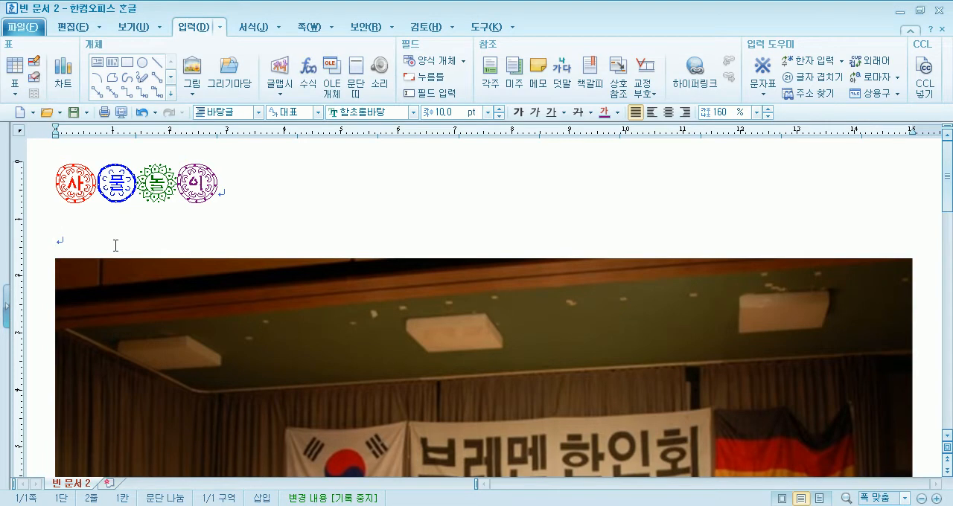
Browse the available fonts from 굴림 down to the 양재 and 신명 families for the whole title, keeping its current font
drag(52, 179, 232, 187)
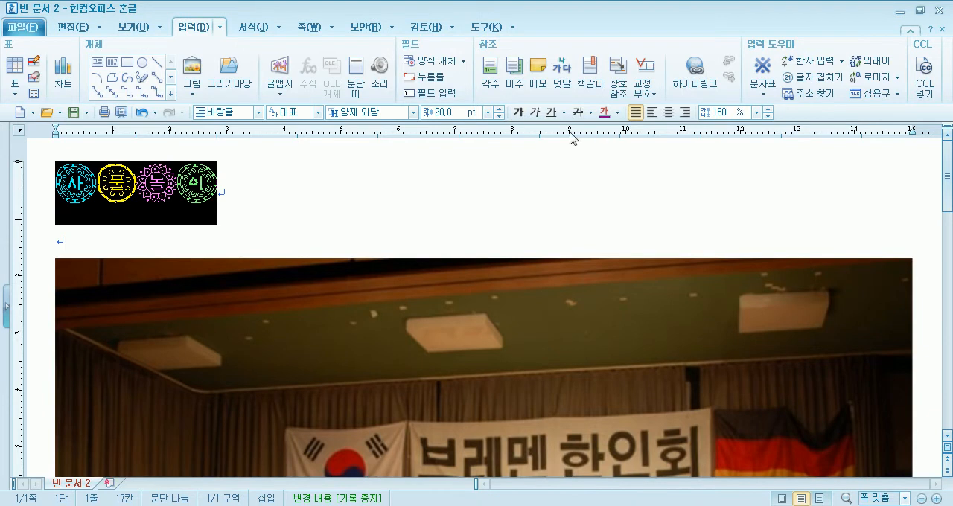
click(413, 113)
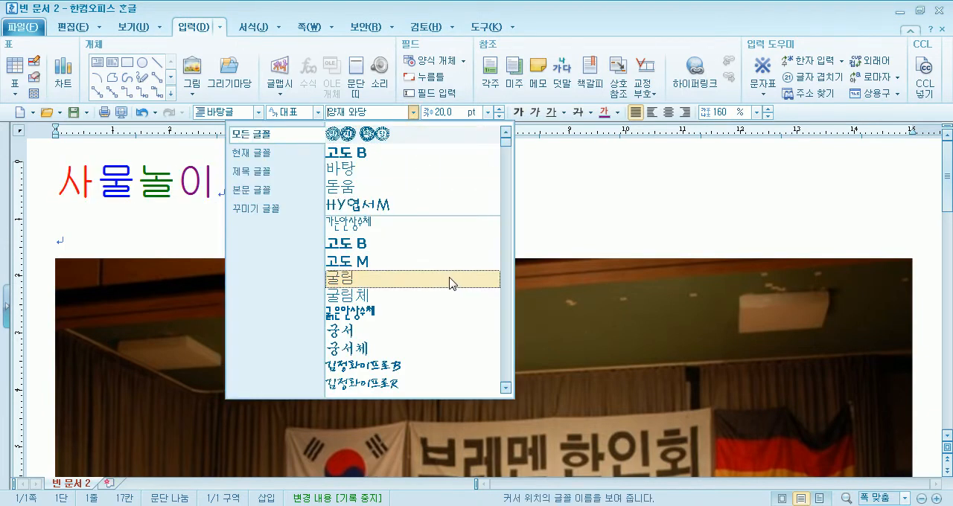
drag(506, 143, 499, 356)
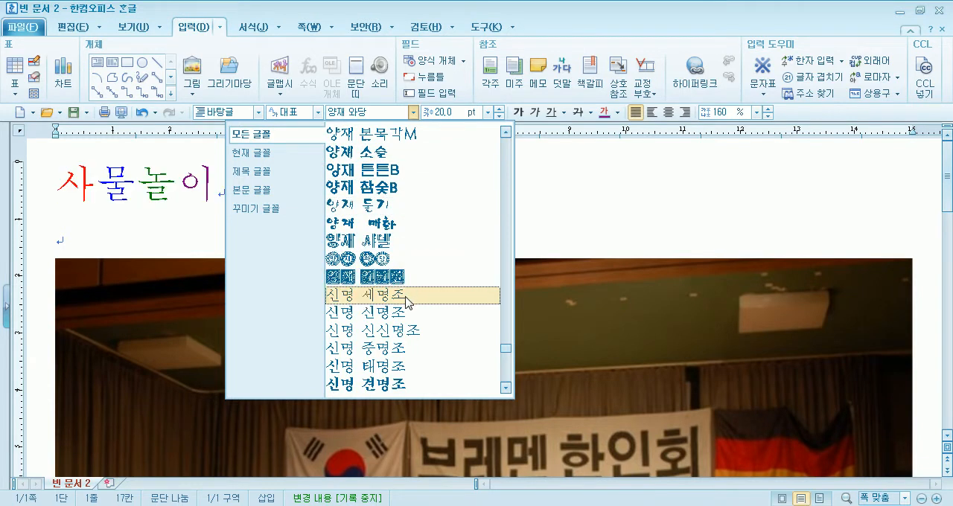
click(89, 239)
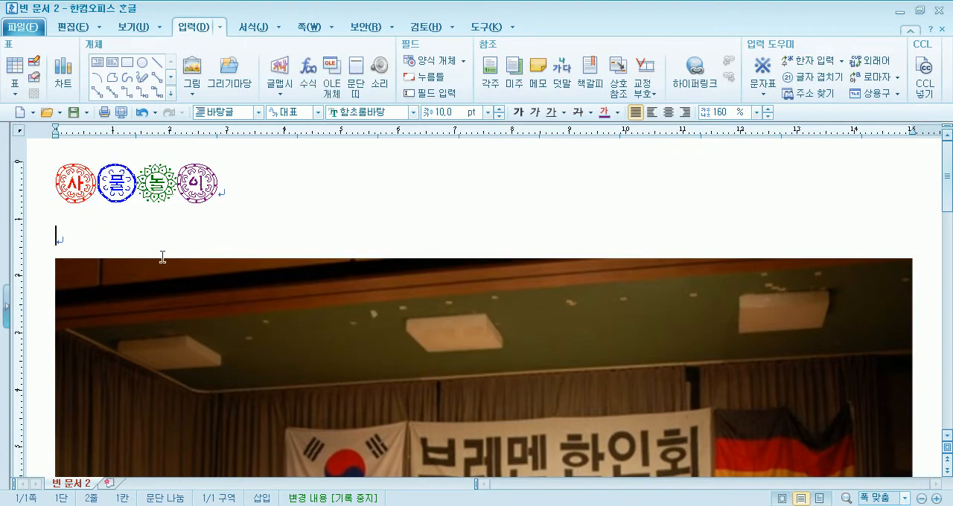
Insert a space between each of the title's characters and remove the spaces again
click(96, 183)
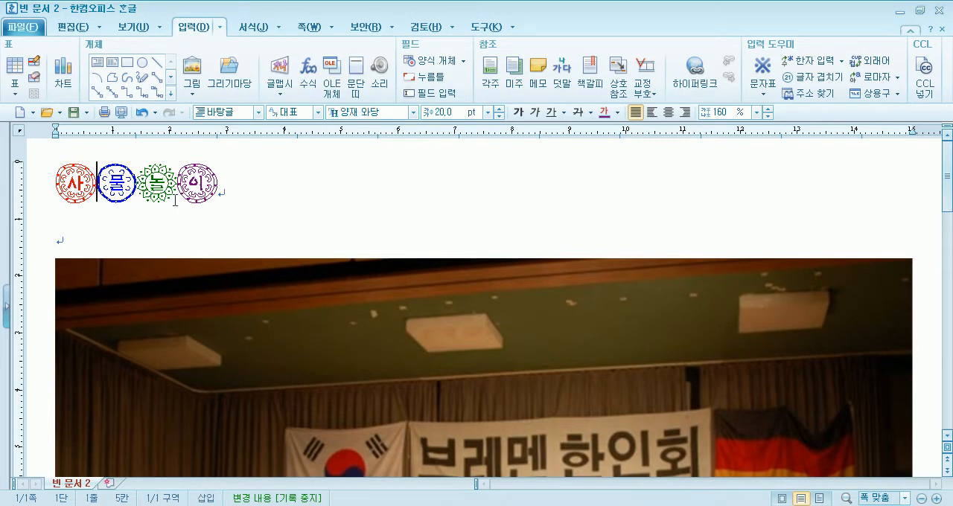
key(Right)
key(Right)
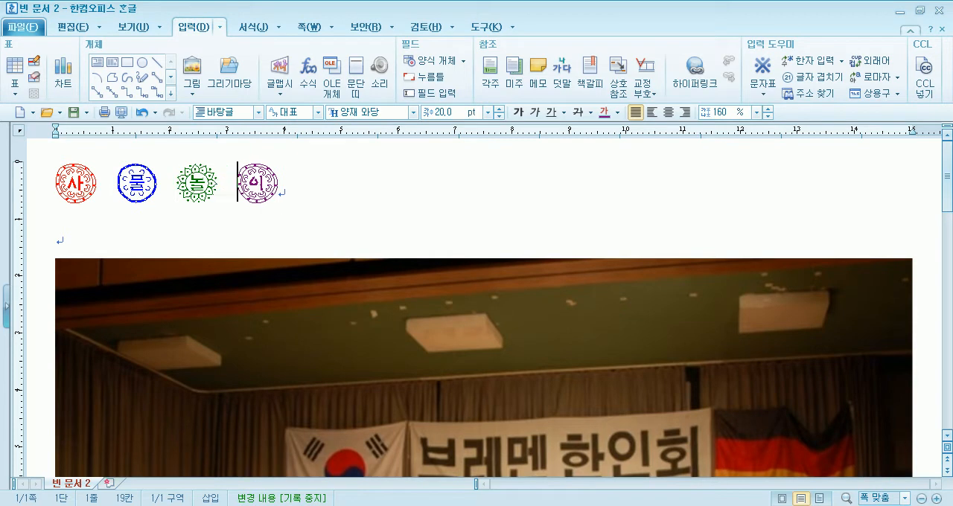
key(Left)
key(Left)
key(Left)
key(Left)
key(Left)
key(Left)
key(Left)
key(Left)
key(Left)
key(Left)
key(Left)
key(Left)
key(Left)
key(Delete)
key(Right)
key(Delete)
key(Right)
key(Delete)
key(Down)
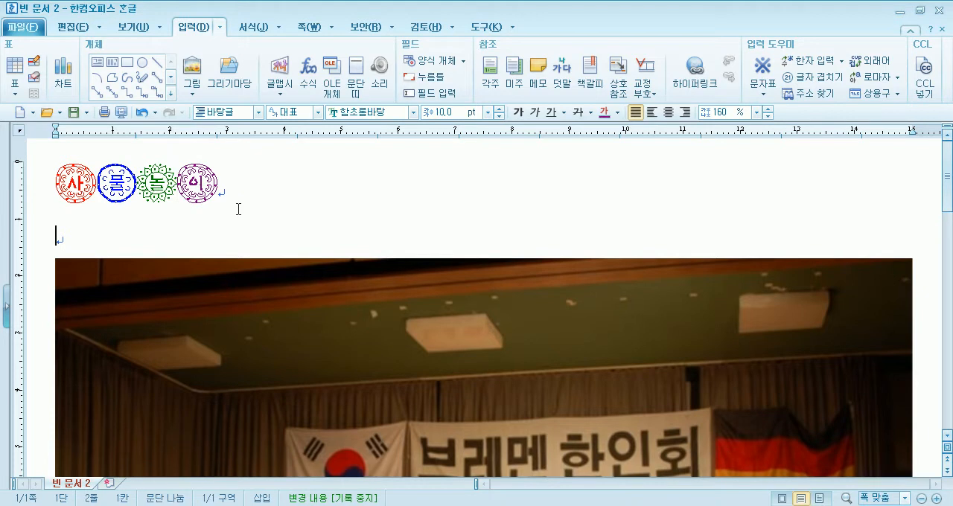
click(39, 189)
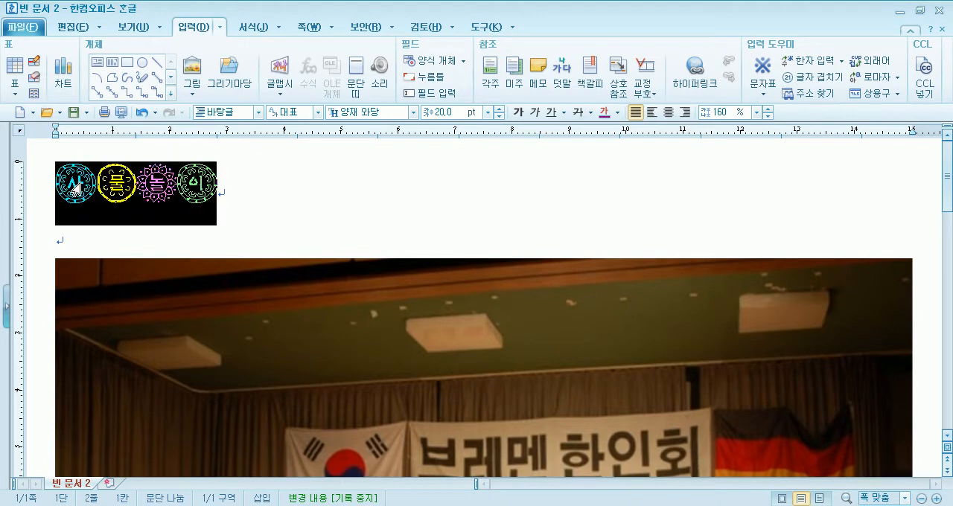
click(96, 235)
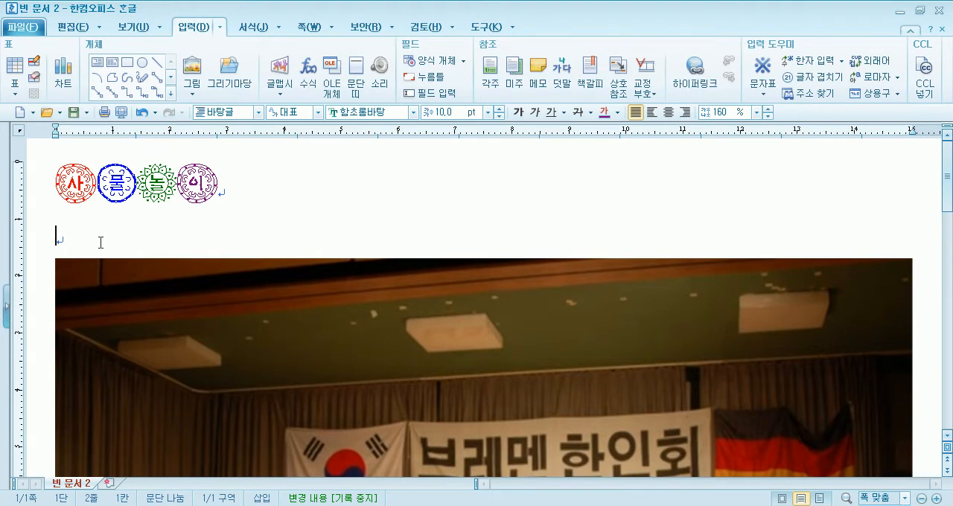
scroll(101, 243, down, 10)
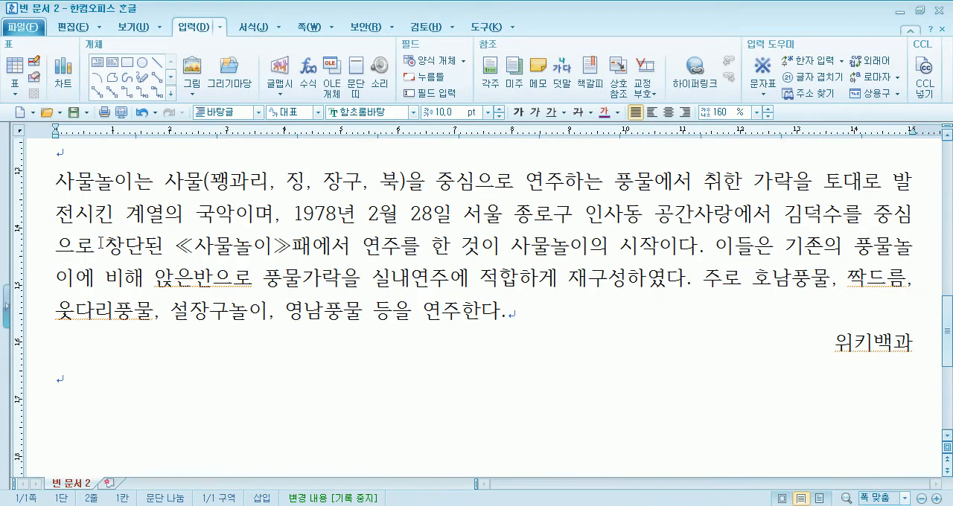
scroll(100, 242, up, 12)
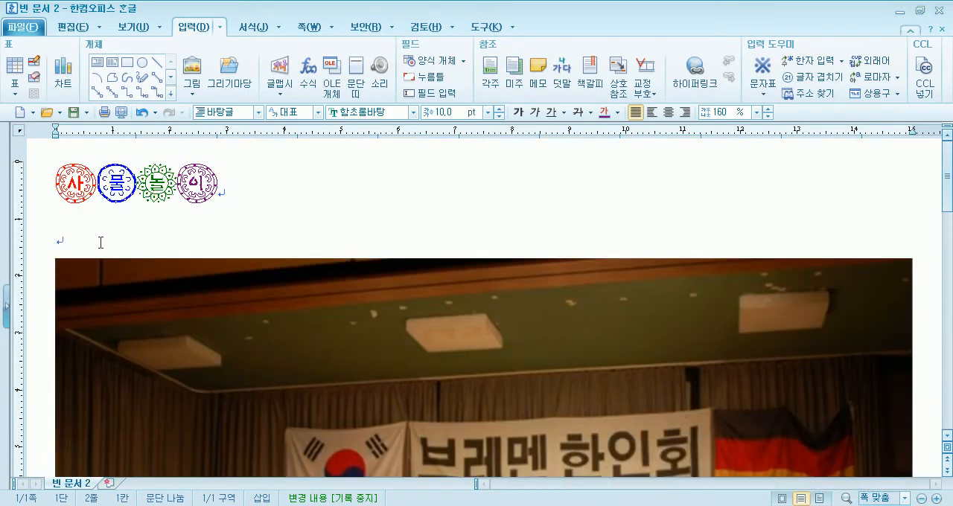
drag(55, 181, 116, 184)
click(118, 186)
click(78, 236)
For the title's last character 이, switch the font colour palette theme to 기본 and back to 오피스
click(246, 178)
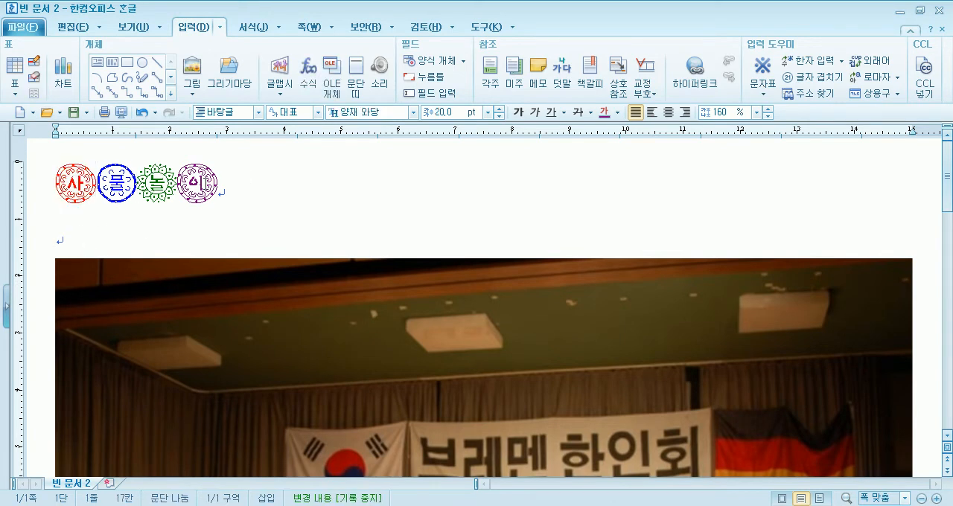
key(shift+Left)
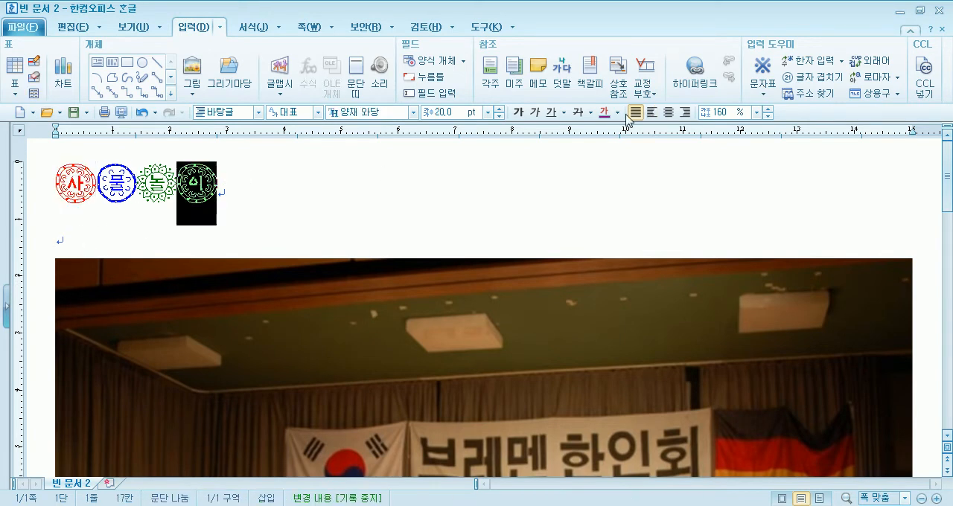
click(622, 115)
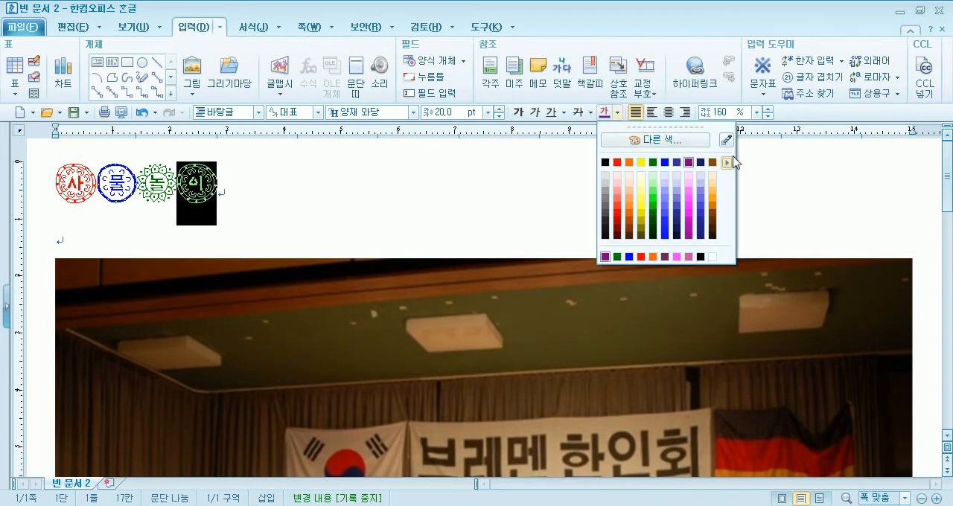
mouse_move(728, 165)
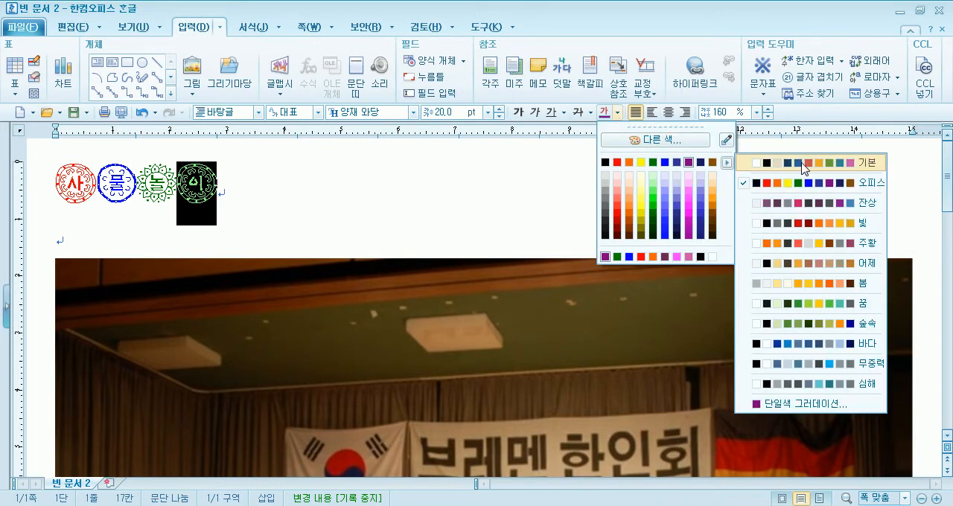
click(880, 171)
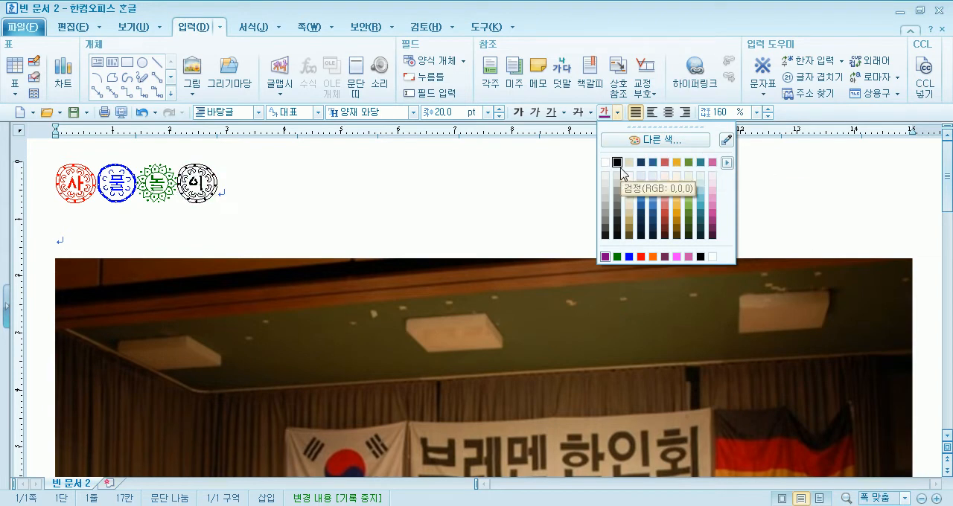
click(727, 162)
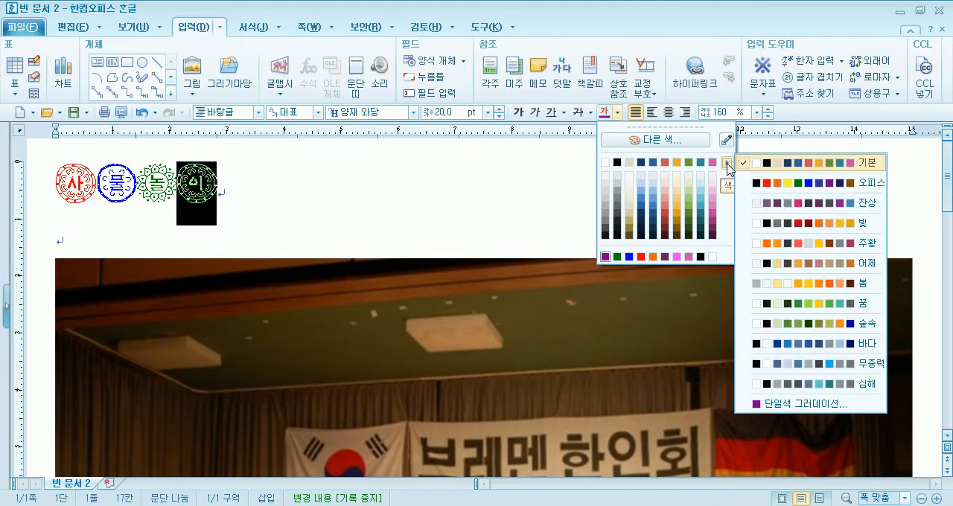
click(883, 189)
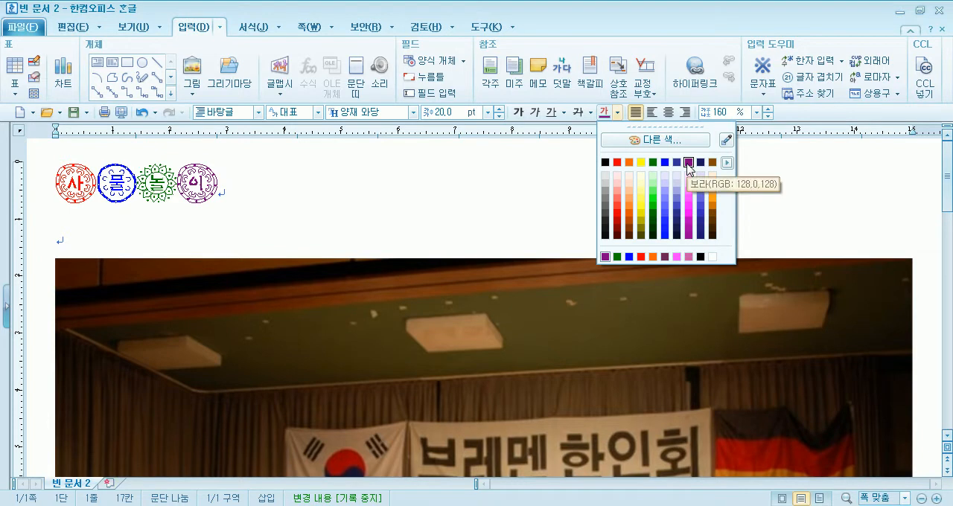
Try the 바다, 꿈, 어제 and 숲속 font colour themes for the title's last character, return to 오피스 and close the palette
click(727, 163)
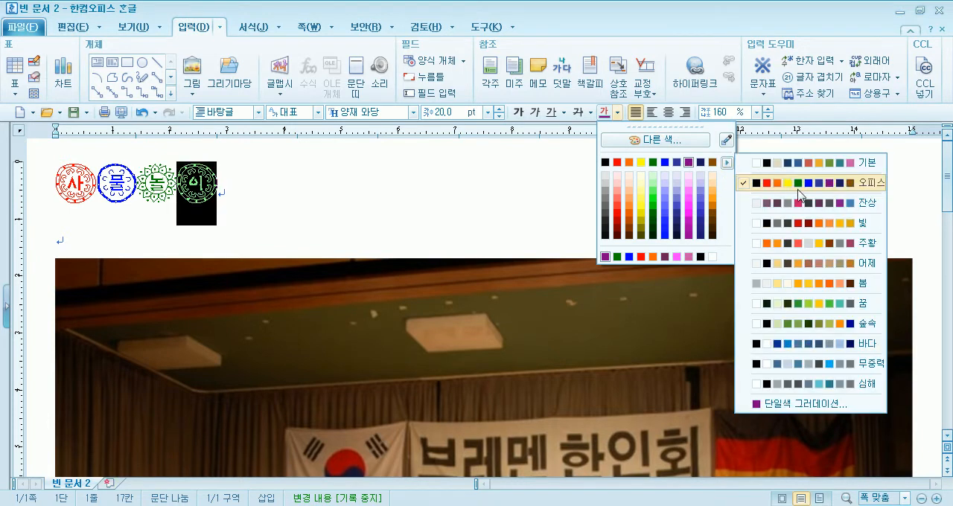
click(871, 344)
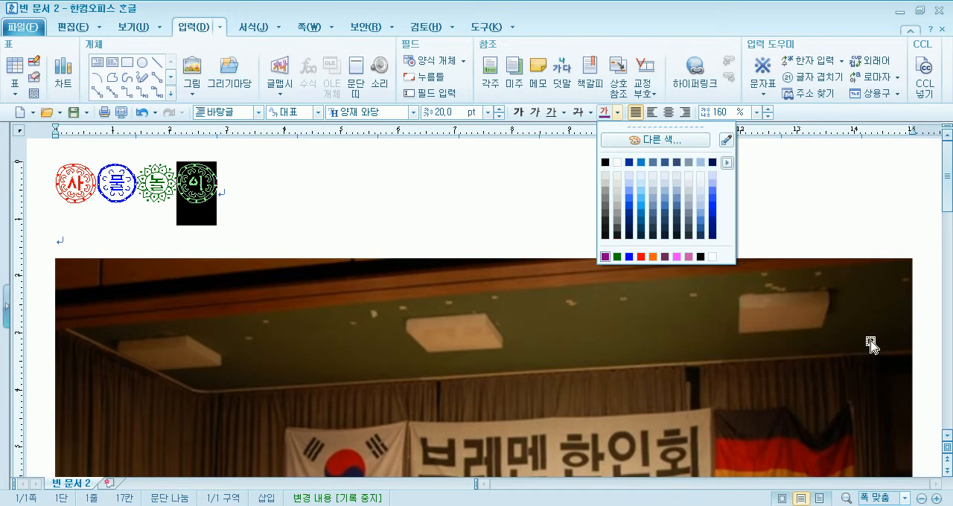
click(727, 163)
click(864, 305)
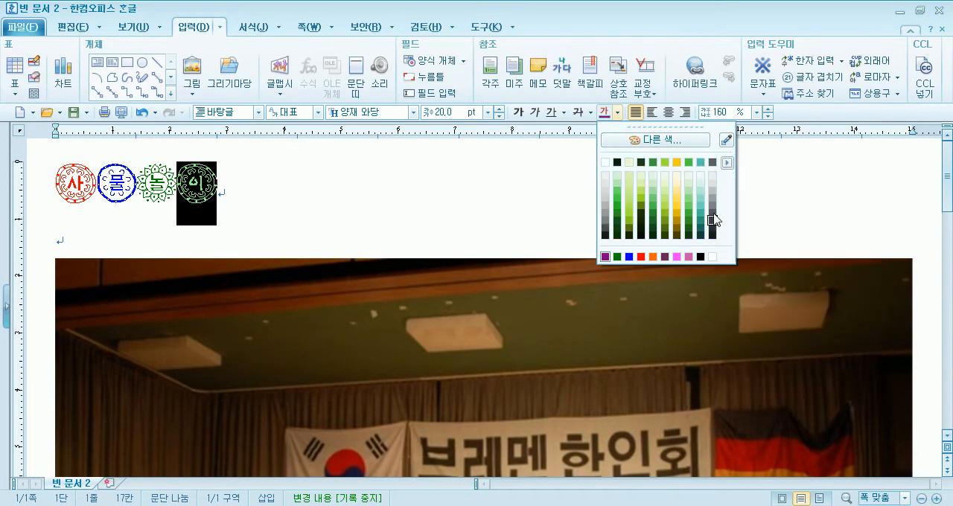
click(726, 164)
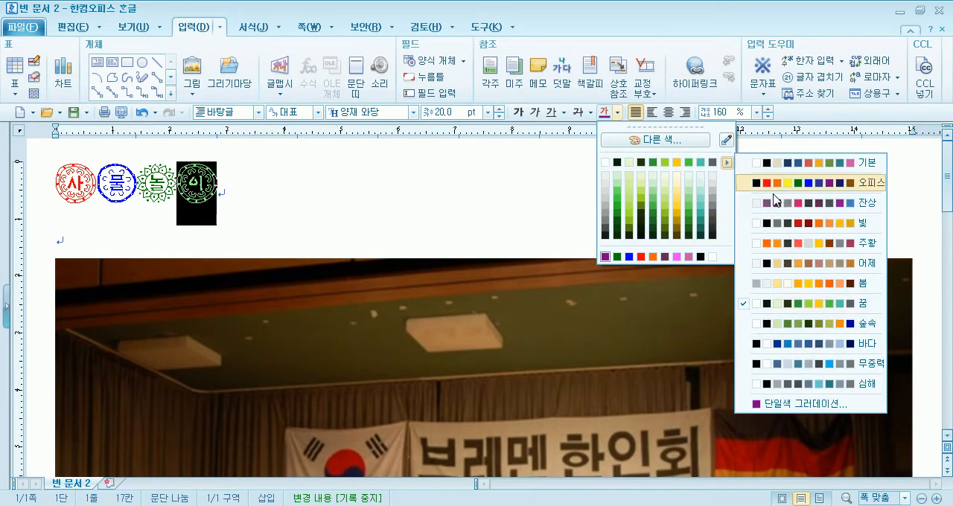
click(867, 263)
click(726, 162)
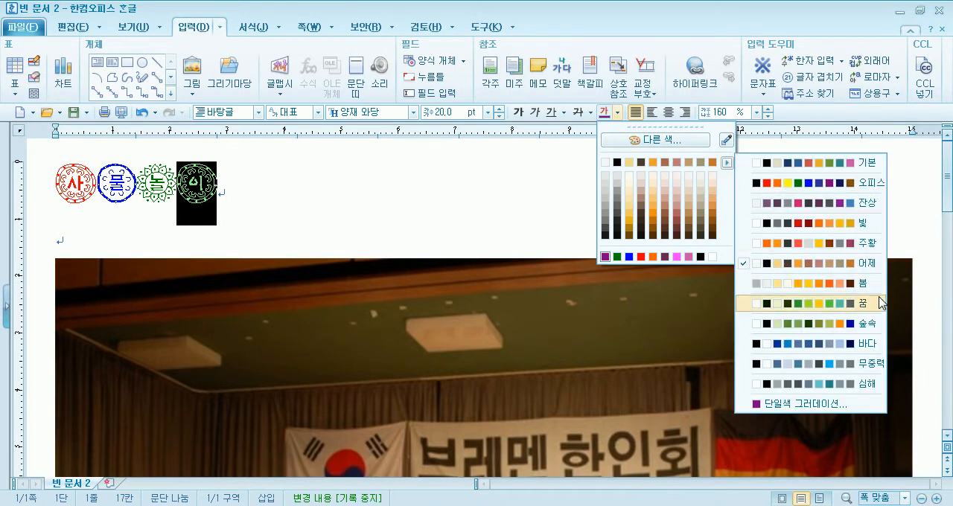
click(871, 328)
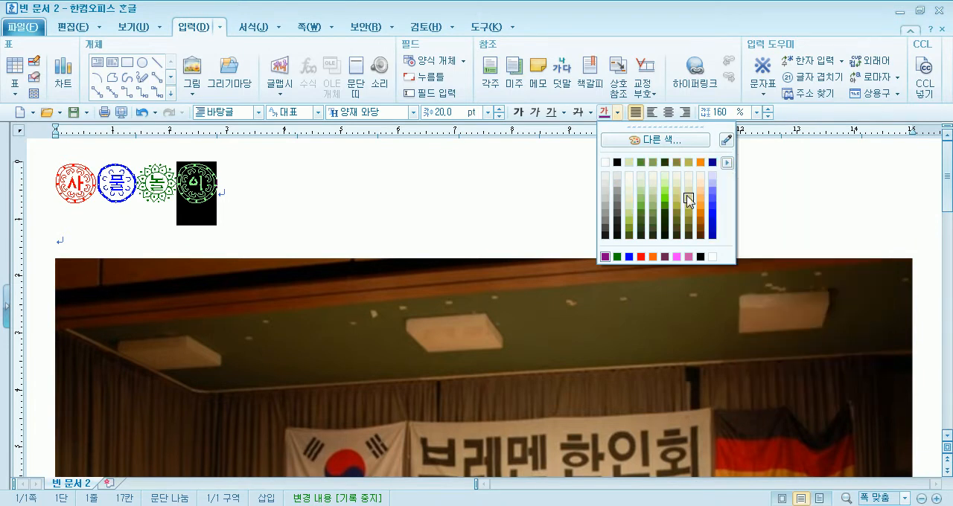
click(726, 164)
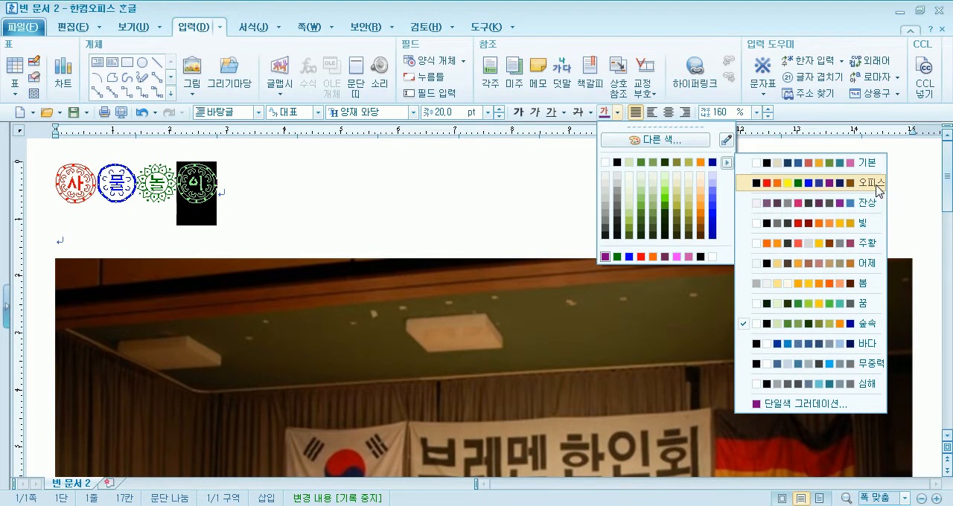
click(871, 182)
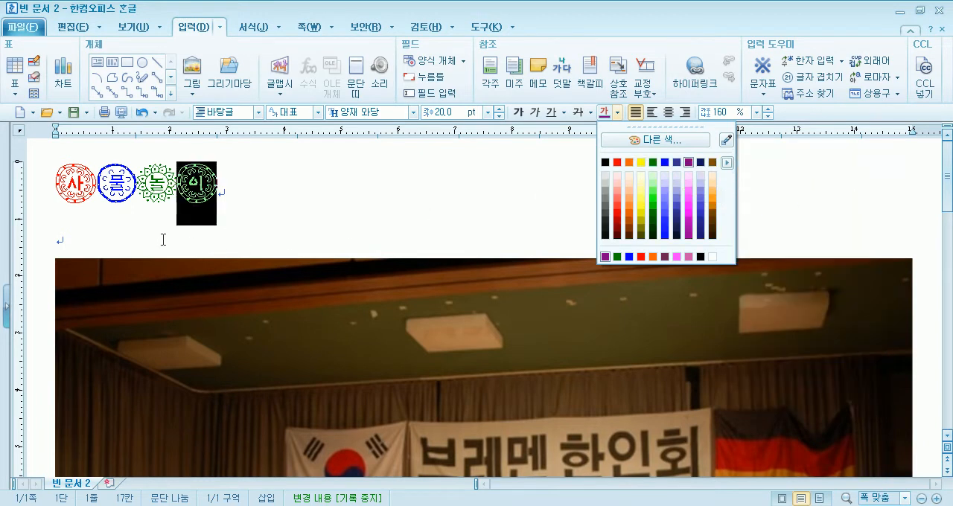
click(137, 231)
click(138, 233)
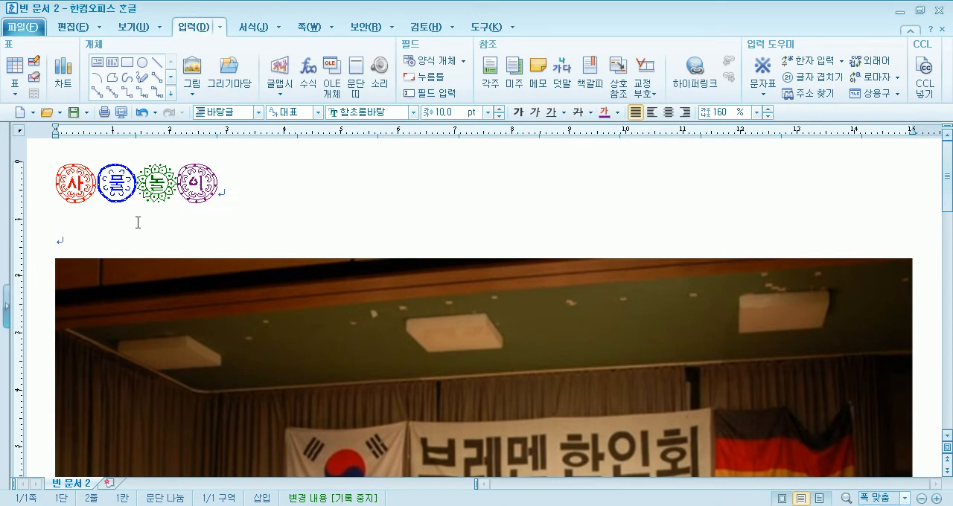
Place the cursor on the empty line below 위키백과 at the document's end and open a blank note in 메모장 (Notepad)
scroll(159, 234, down, 10)
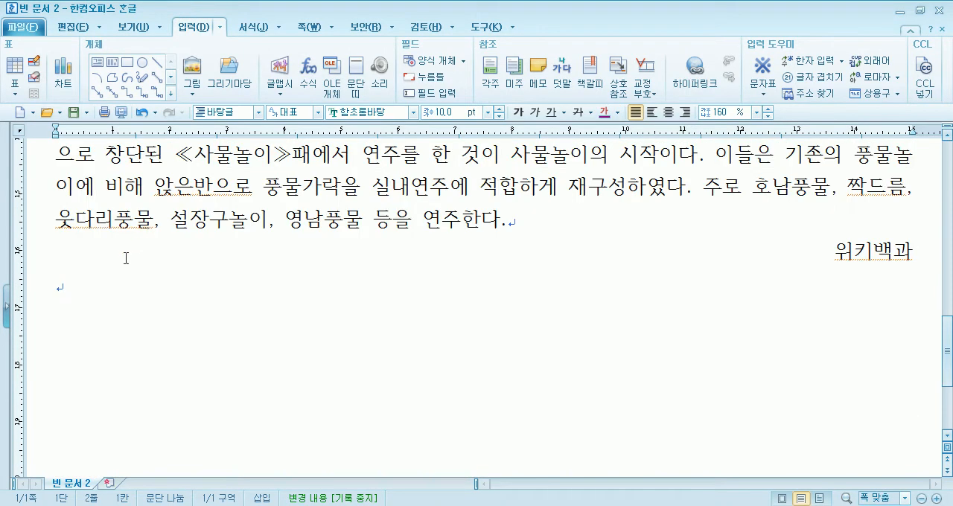
click(76, 295)
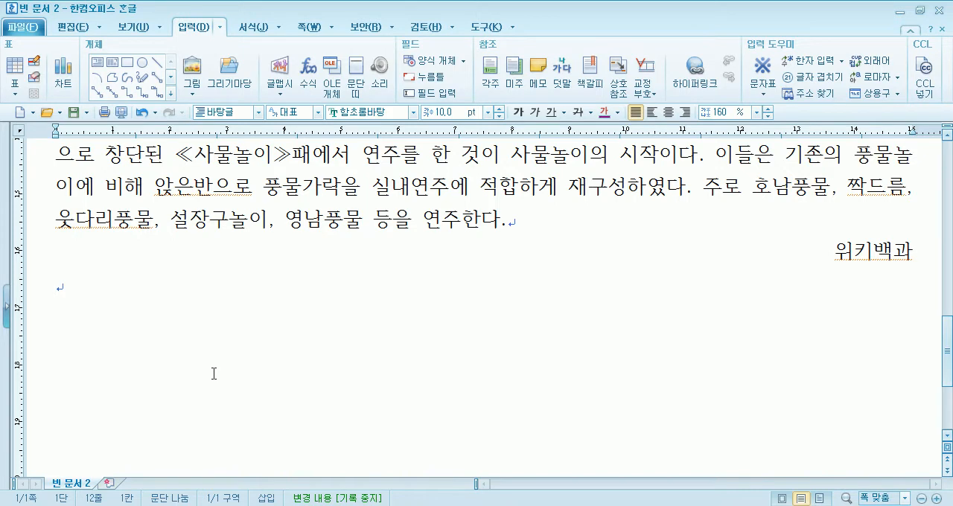
key(super)
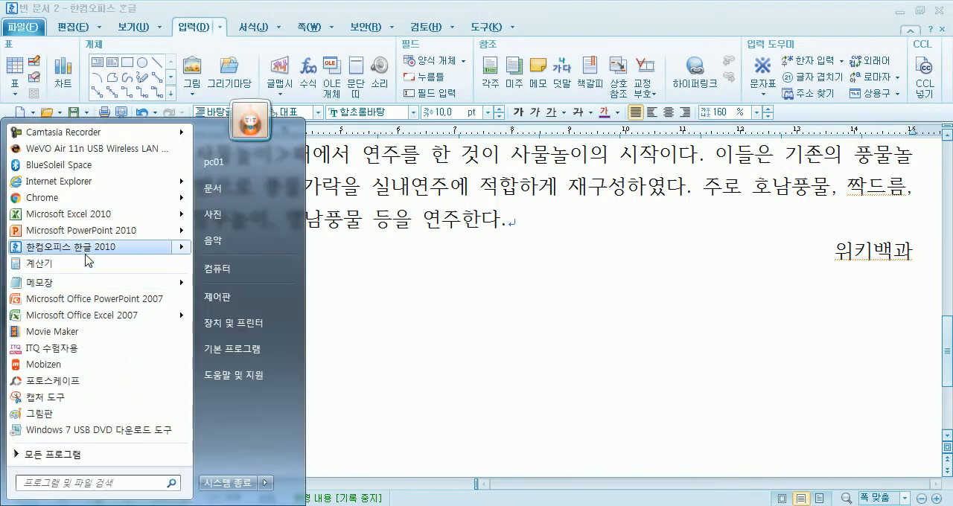
click(82, 281)
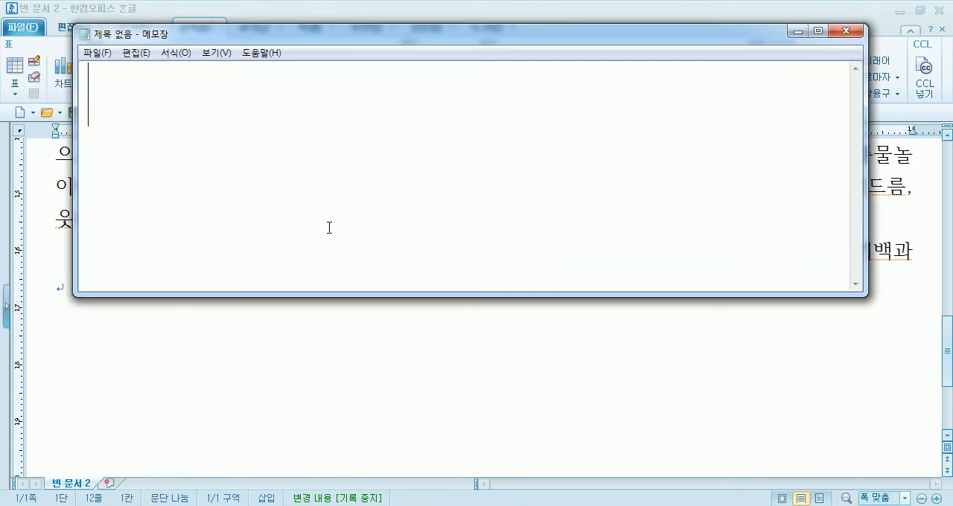
Write the line "그리기마당 = 조각그림" in the blank note and start a new line
text(rmfl)
key(BackSpace)
key(BackSpace)
key(BackSpace)
key(BackSpace)
text(rm)
key(BackSpace)
key(BackSpace)
key(Hangul)
text(그리기)
key(BackSpace)
text(마당 = 조각)
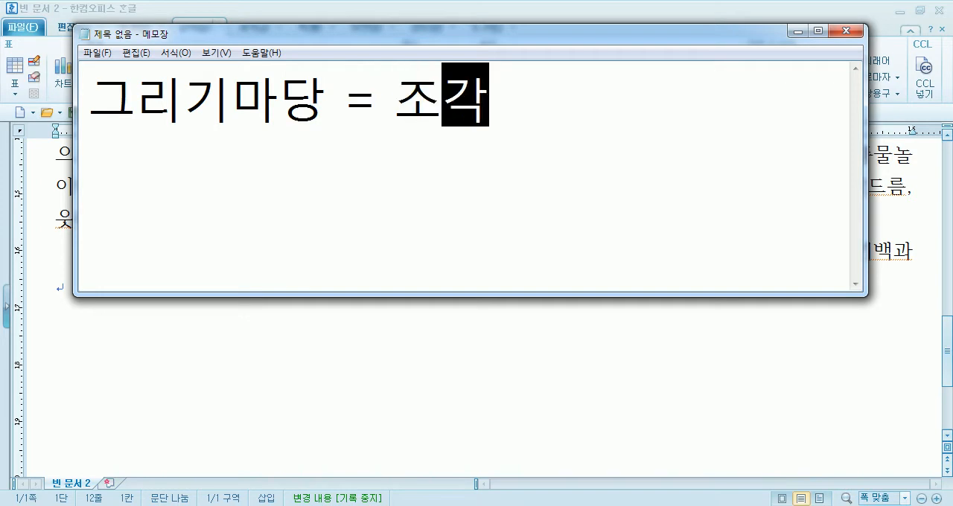
text(그림)
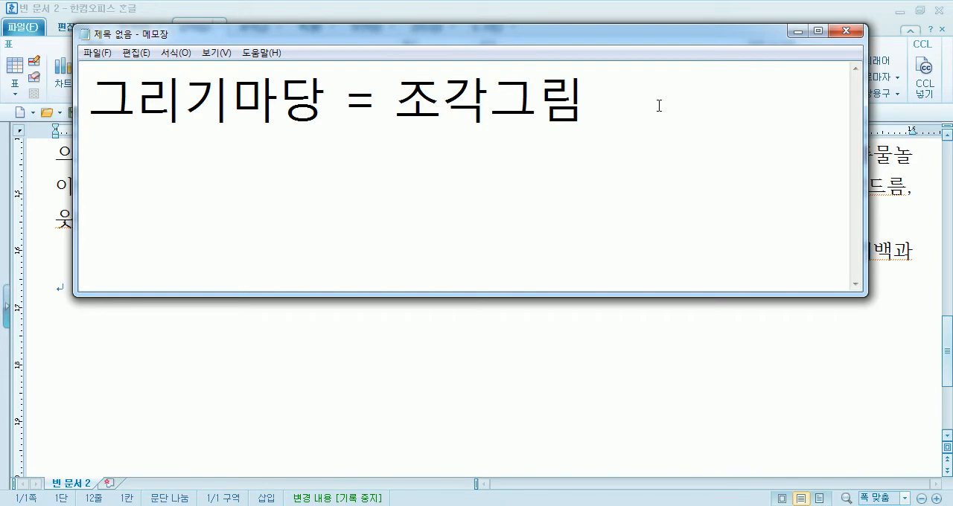
Return from the note to the document and look at the 그림 넣기 and 그리기마당 dialogs, closing both without inserting anything
click(494, 20)
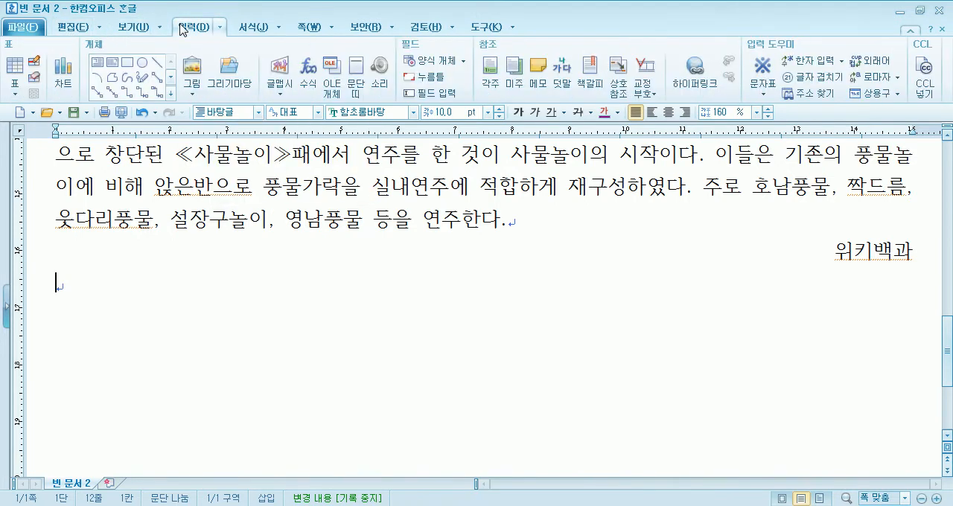
click(198, 74)
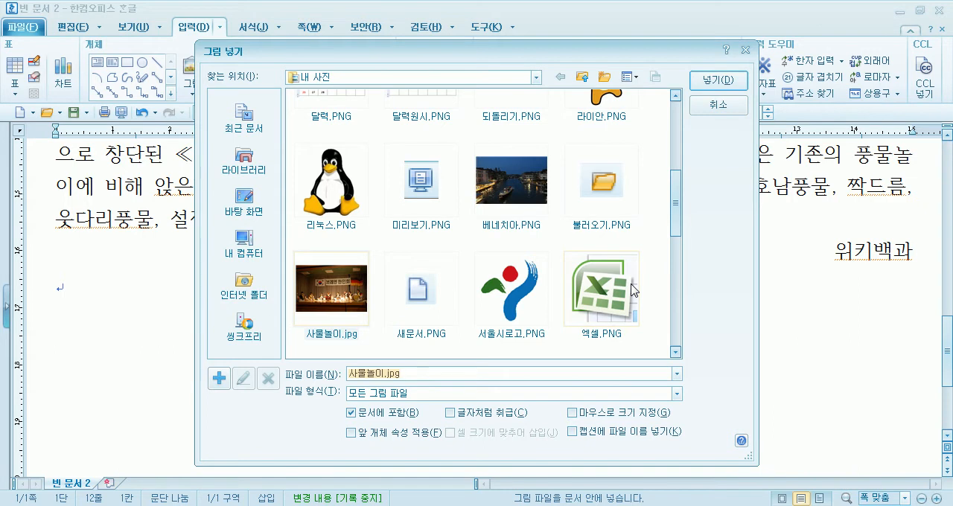
click(733, 105)
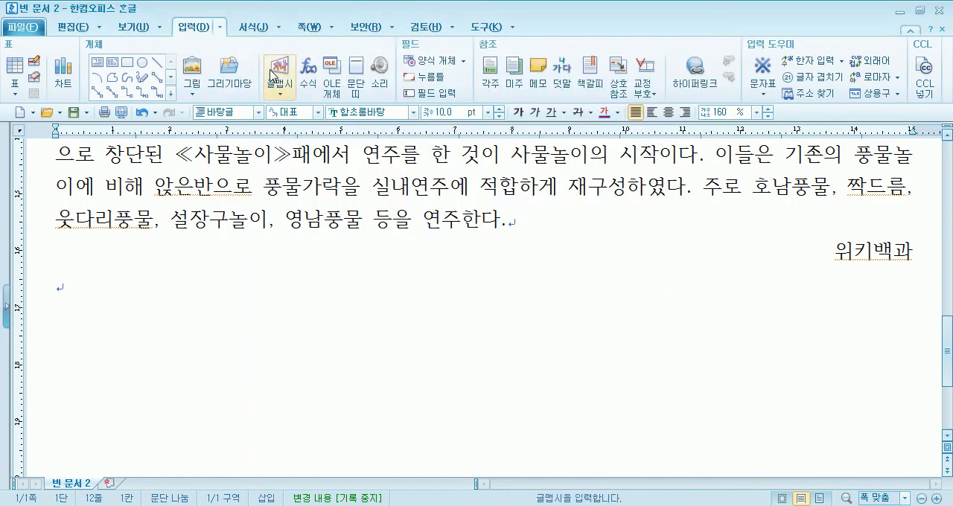
click(232, 78)
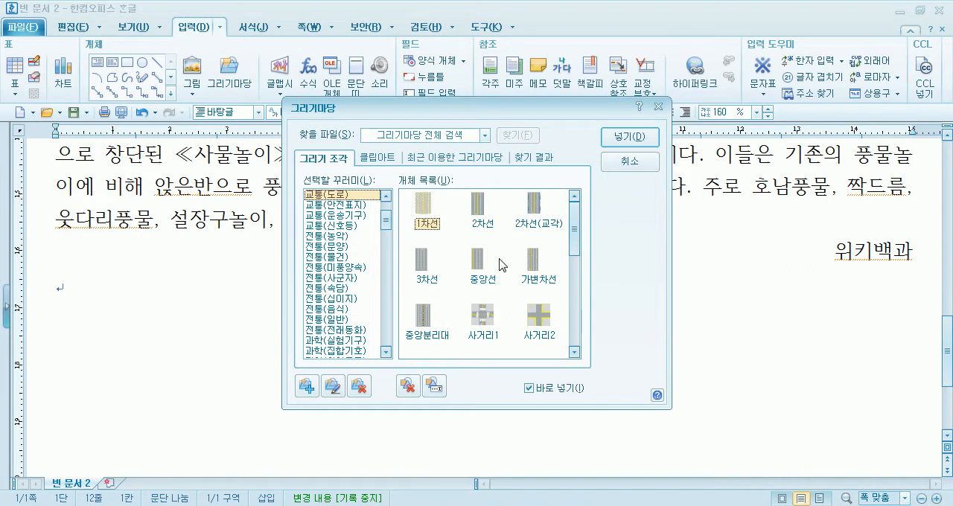
click(618, 168)
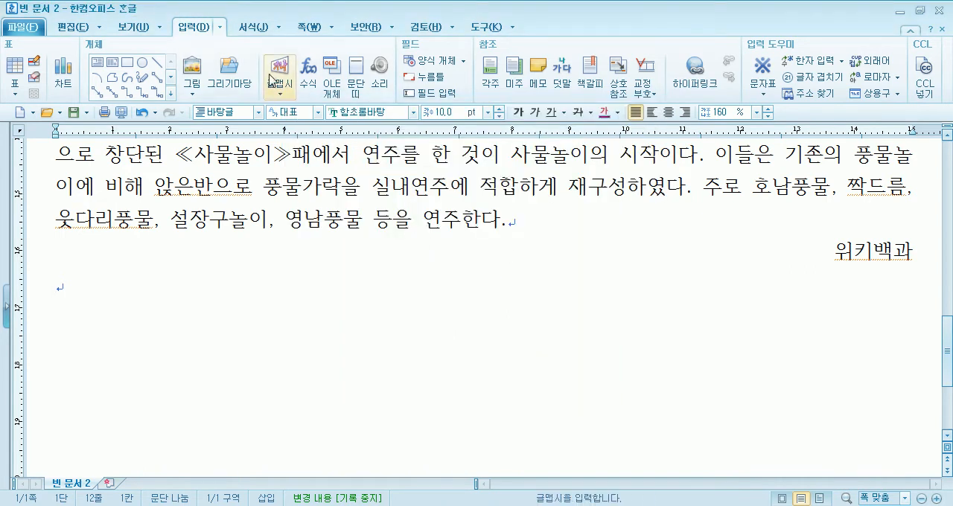
Reopen 그리기마당 and compare its 클립아트 and 전통 drawing packages, including 문양, 물건 and 미풍양속, ending on 전통(농악)
click(230, 74)
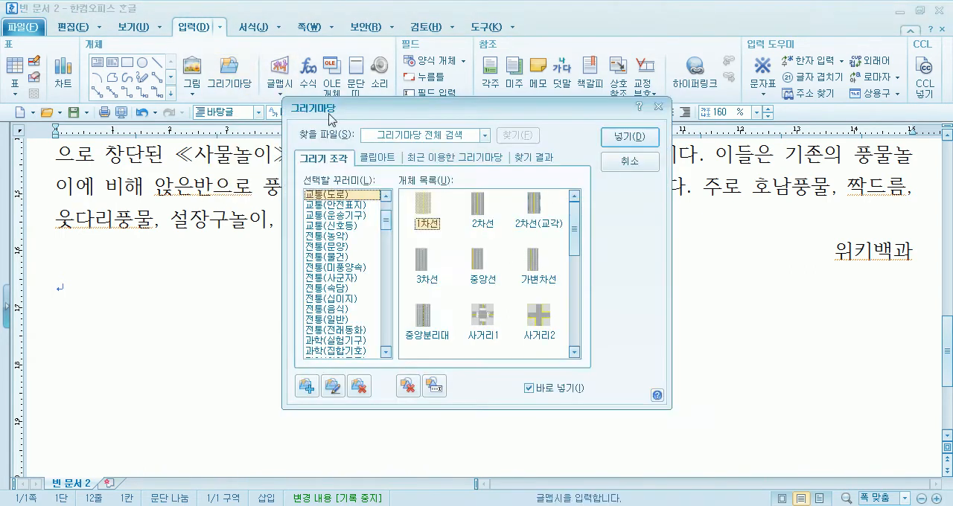
click(333, 235)
click(379, 158)
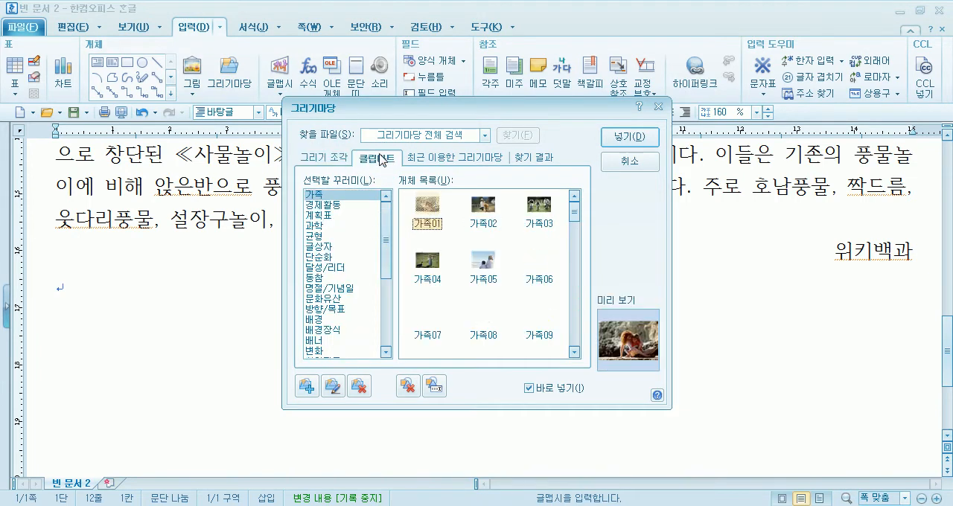
click(333, 164)
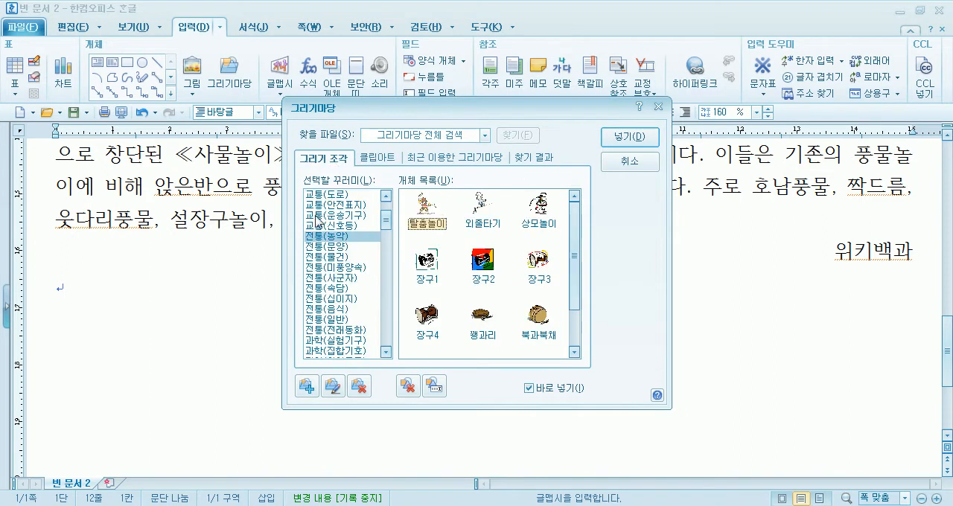
click(315, 246)
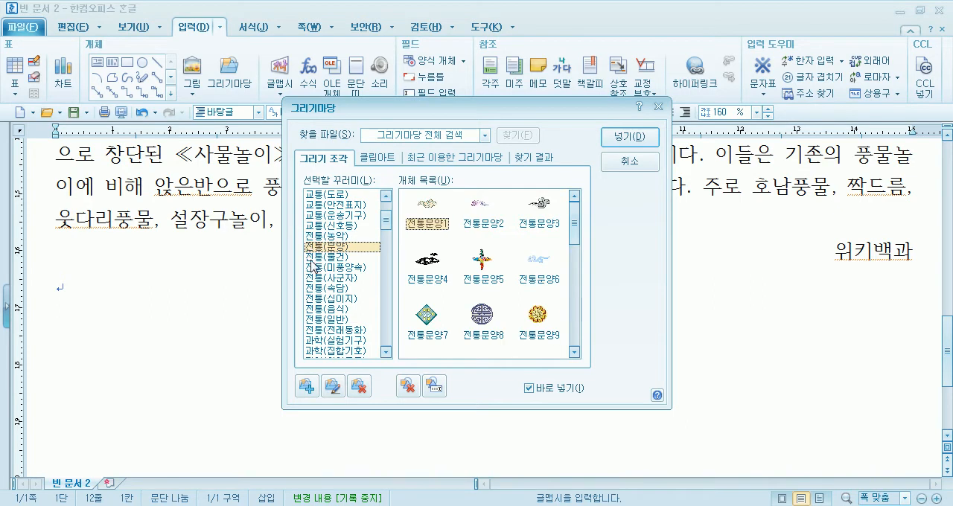
click(312, 256)
click(321, 267)
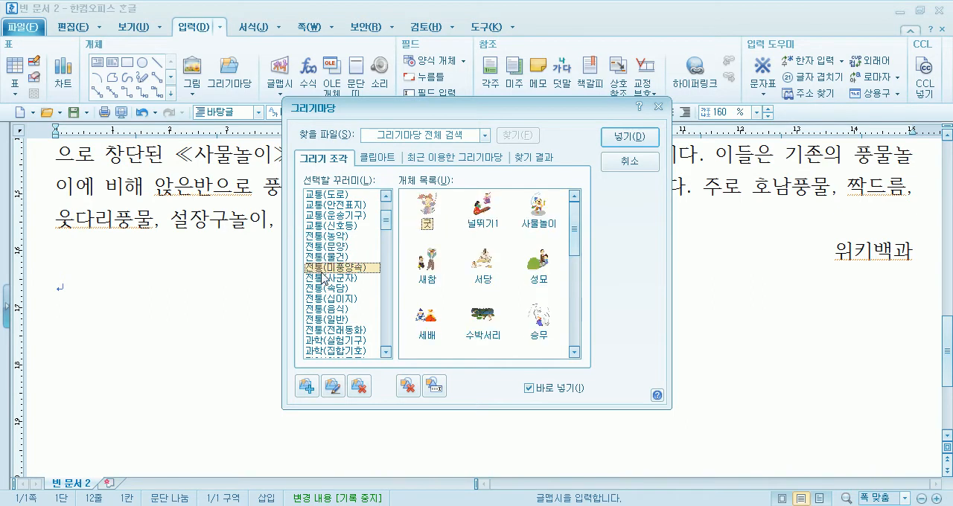
click(331, 236)
Place the 장구4 drawing from 전통(농악), about 36.6 by 33 mm, on the empty line below the text
drag(483, 112, 660, 17)
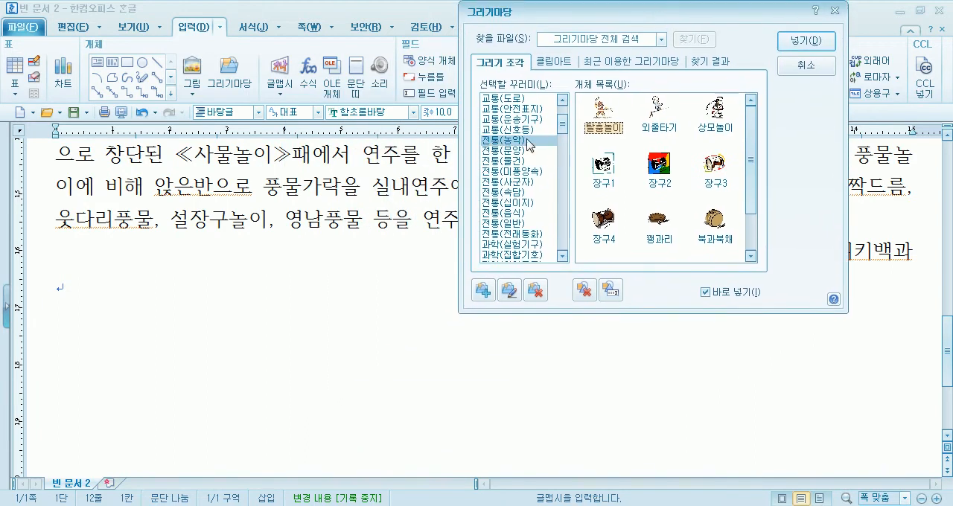
drag(750, 199, 769, 131)
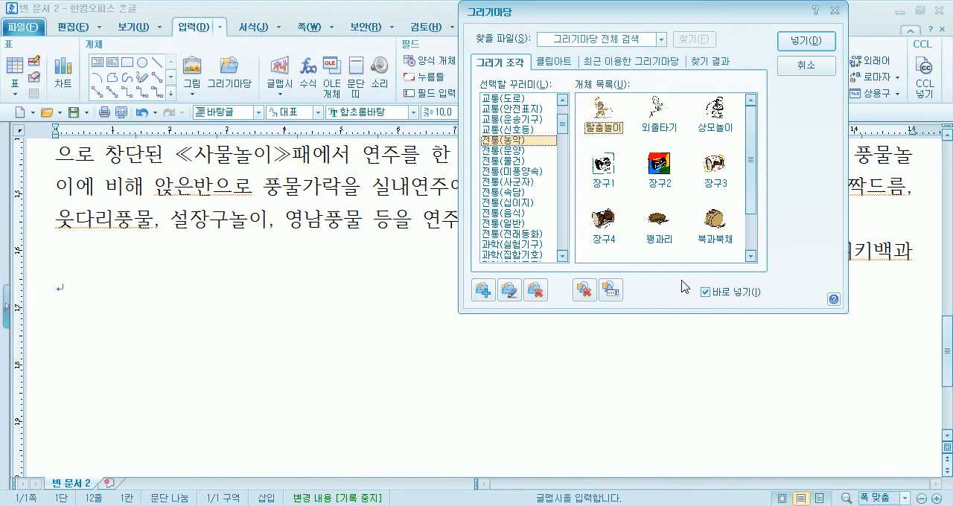
click(602, 224)
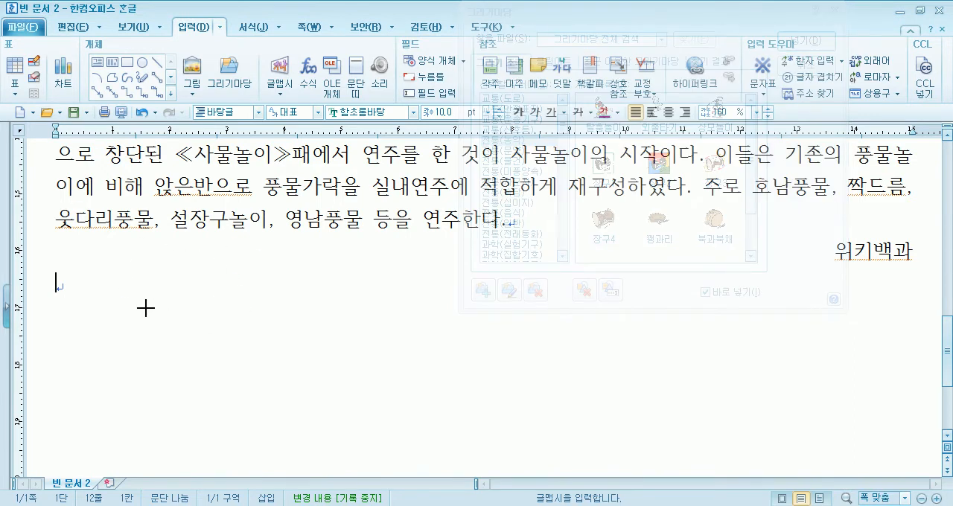
click(93, 283)
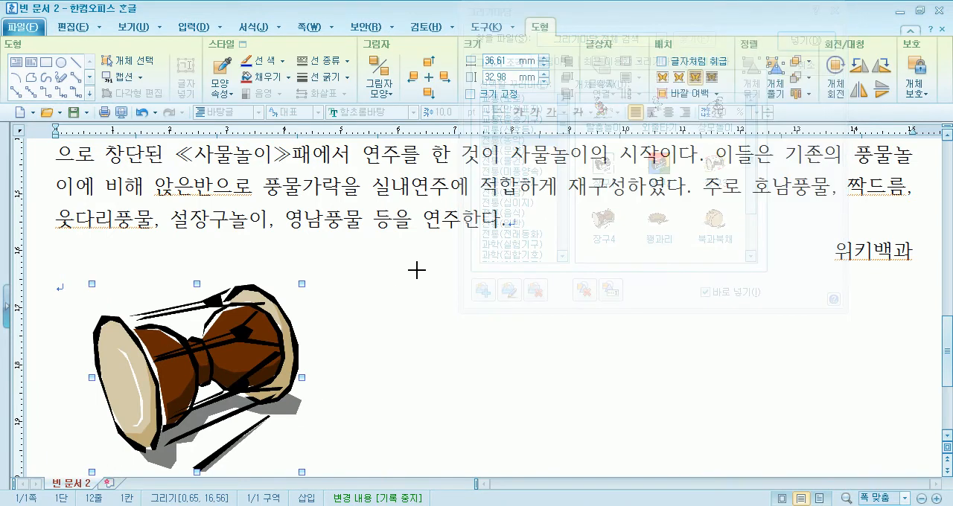
Place the 꽹과리 drawing, about 25.8 by 13.8 mm, beside the 장구 and 북과북채, about 37.2 by 32.2 mm, below it
drag(628, 20, 734, 21)
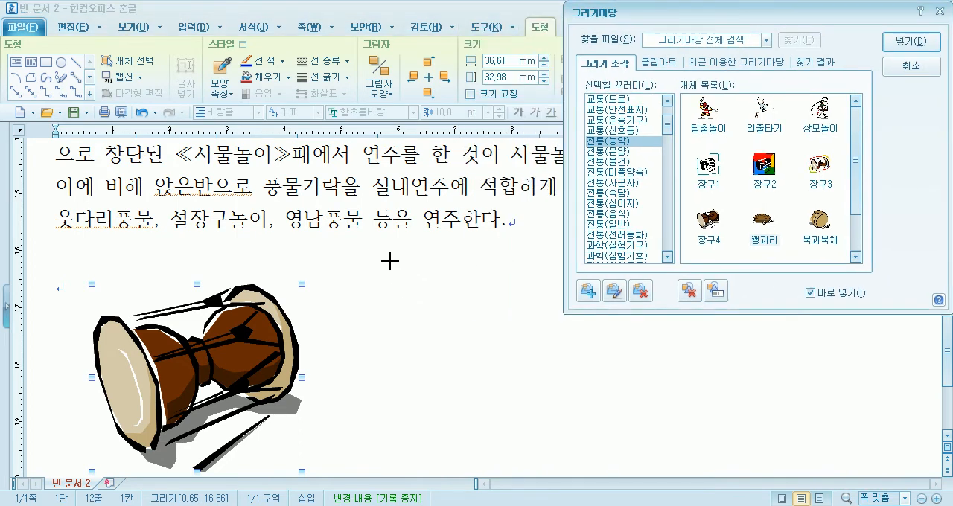
drag(377, 266, 466, 343)
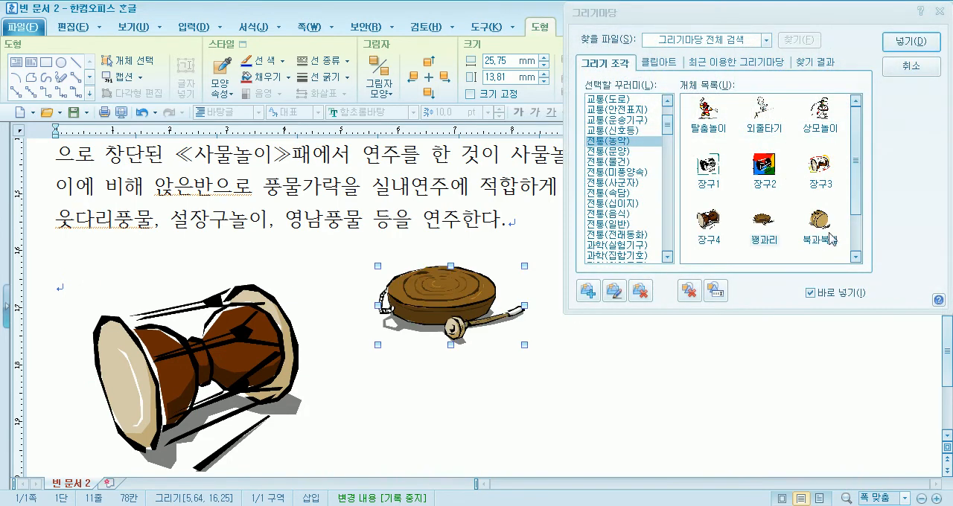
scroll(588, 325, down, 3)
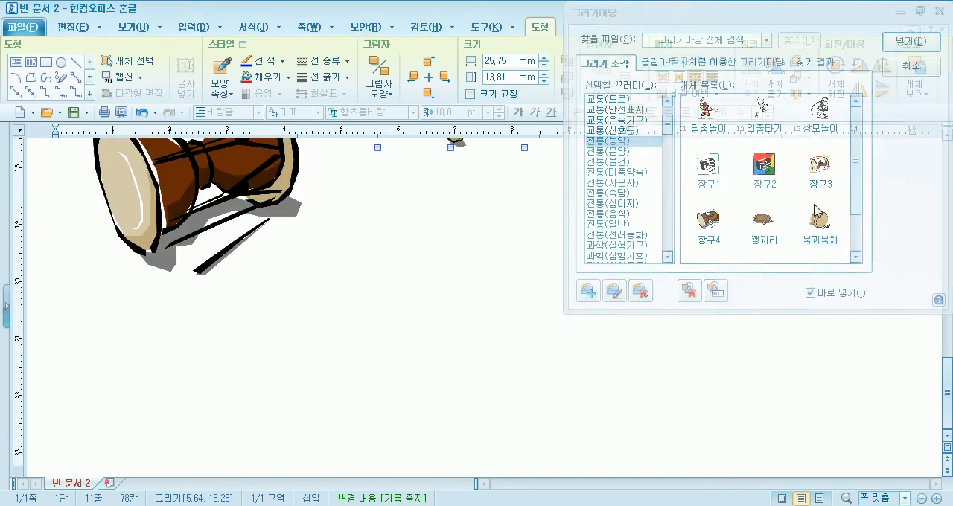
click(185, 317)
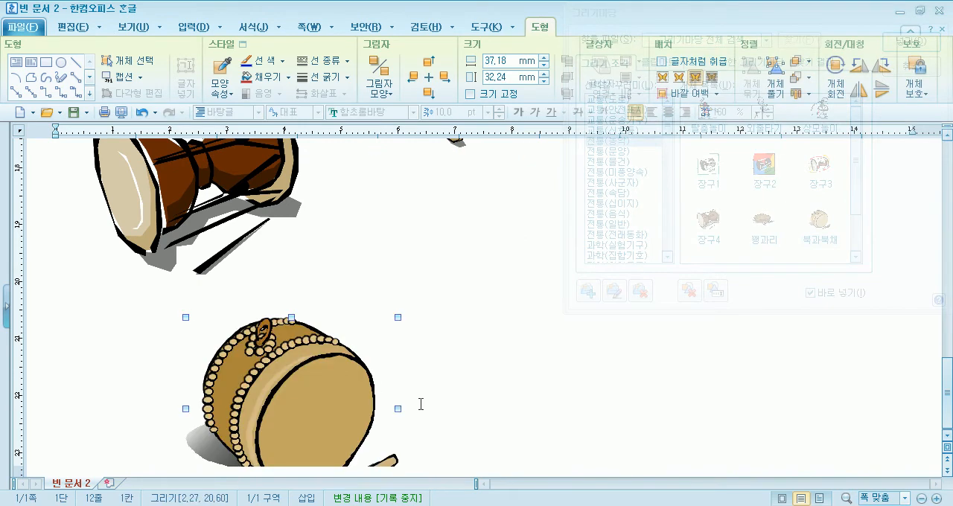
Place the 장구1, 장구3 and 상모놀이 drawings around the 북 in the empty lower part of the page
scroll(414, 407, up, 1)
click(442, 333)
scroll(586, 414, down, 1)
click(822, 166)
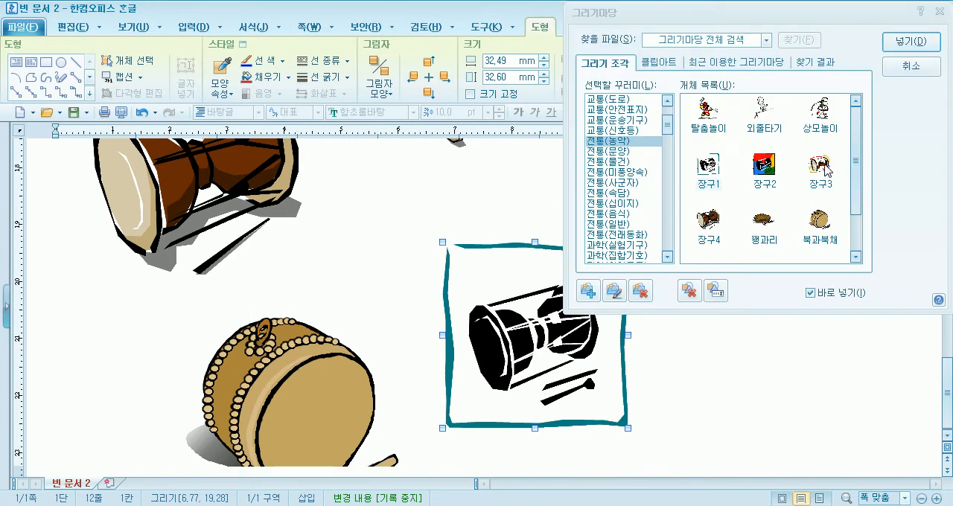
click(709, 355)
click(820, 132)
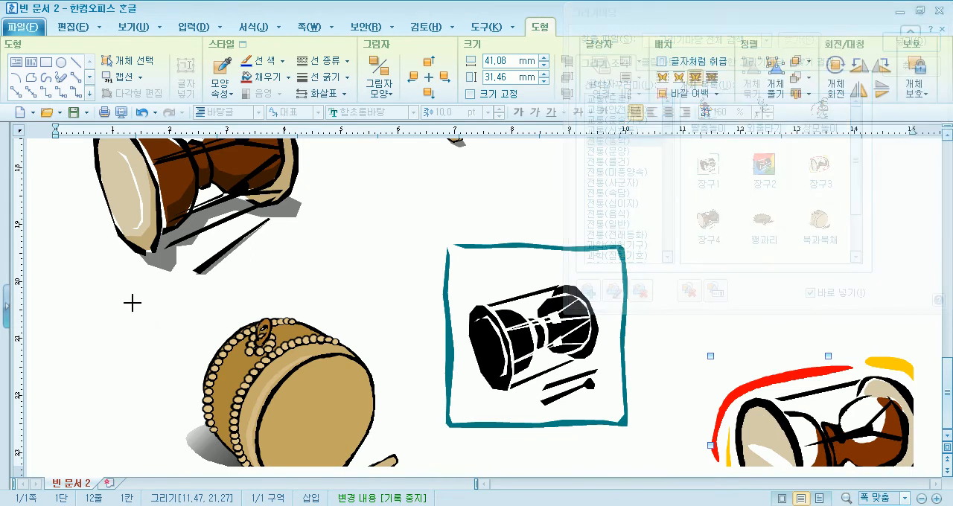
drag(87, 288, 152, 366)
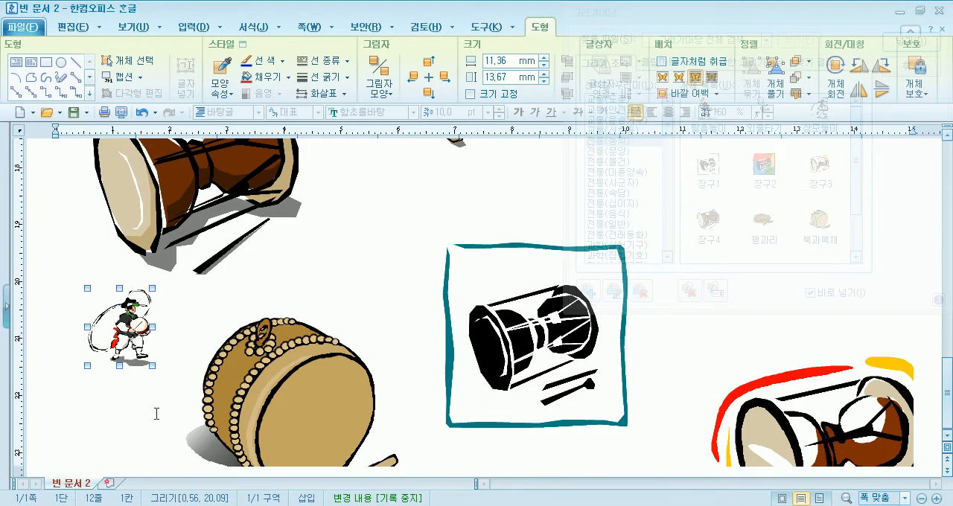
Delete the extra 장구1 and 장구3 drawings from the page
click(516, 333)
key(Delete)
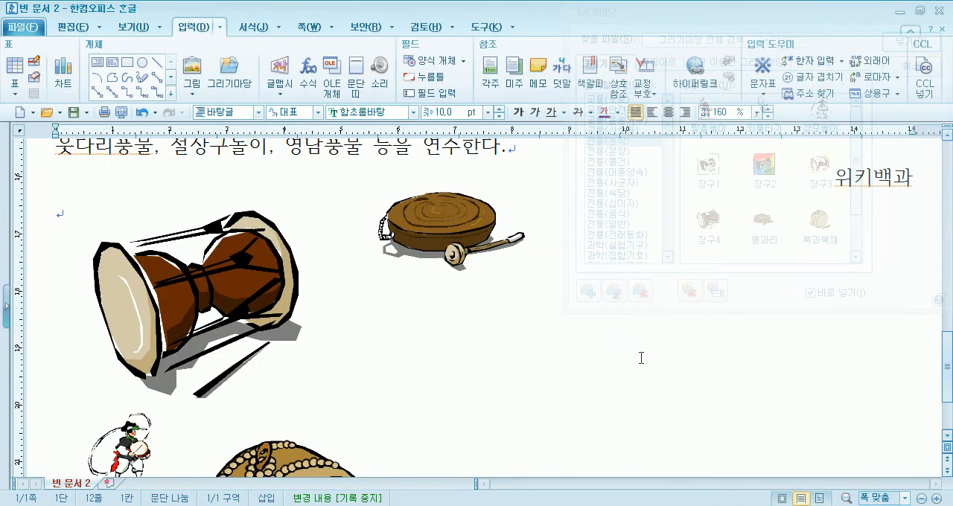
key(ctrl+z)
key(Delete)
Shrink the brown 장구 drawing proportionally and move the 꽹과리 close beside it
drag(435, 221, 386, 318)
click(285, 366)
drag(277, 361, 231, 318)
click(387, 312)
drag(387, 313, 353, 258)
Move the 북 to the right of the 꽹과리, shrink it, and align the three instruments in one row
drag(267, 469, 516, 256)
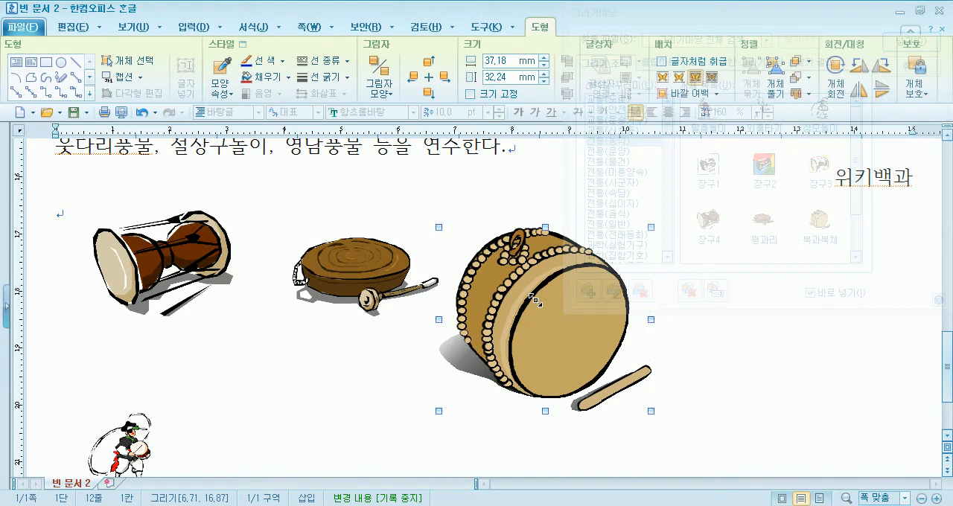
drag(536, 300, 535, 300)
drag(558, 340, 511, 248)
click(337, 259)
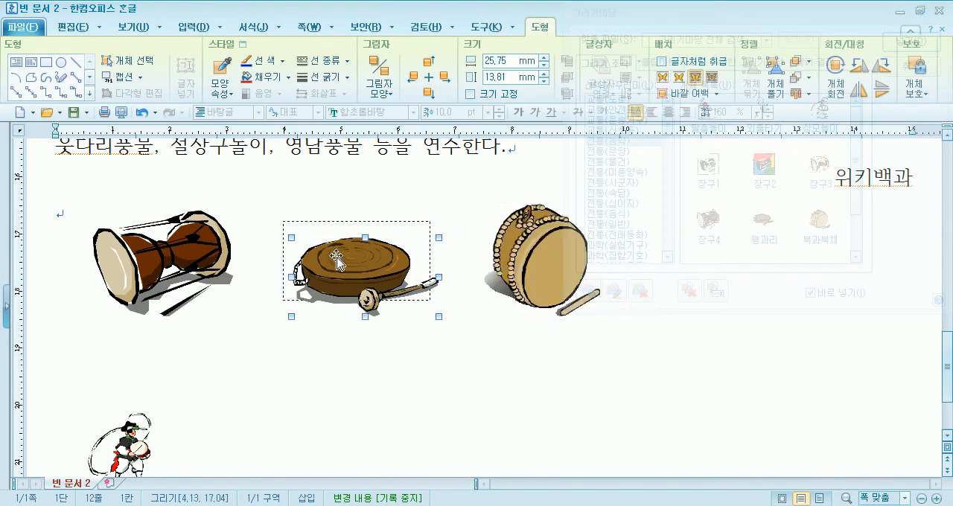
drag(336, 259, 335, 259)
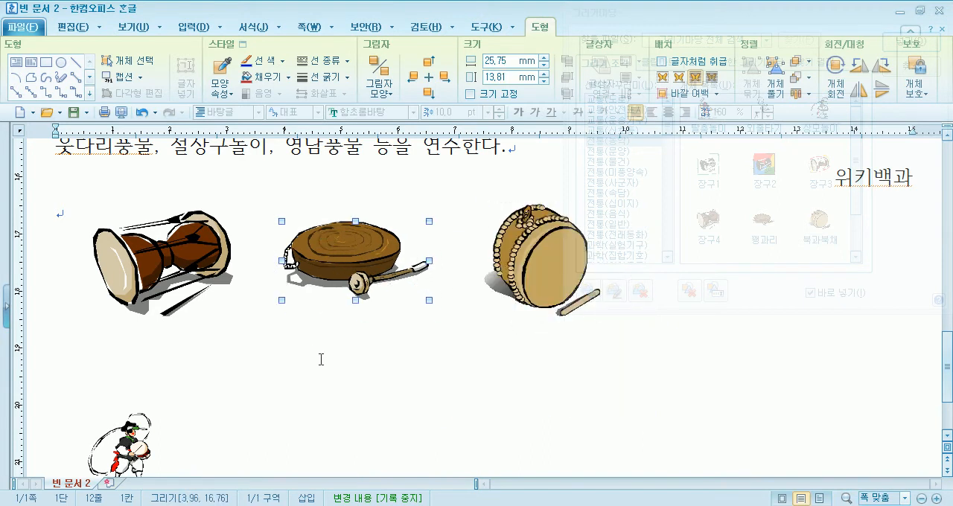
Delete the 상모놀이 drawing from below the instruments and close 그리기마당
drag(118, 441, 211, 355)
key(Delete)
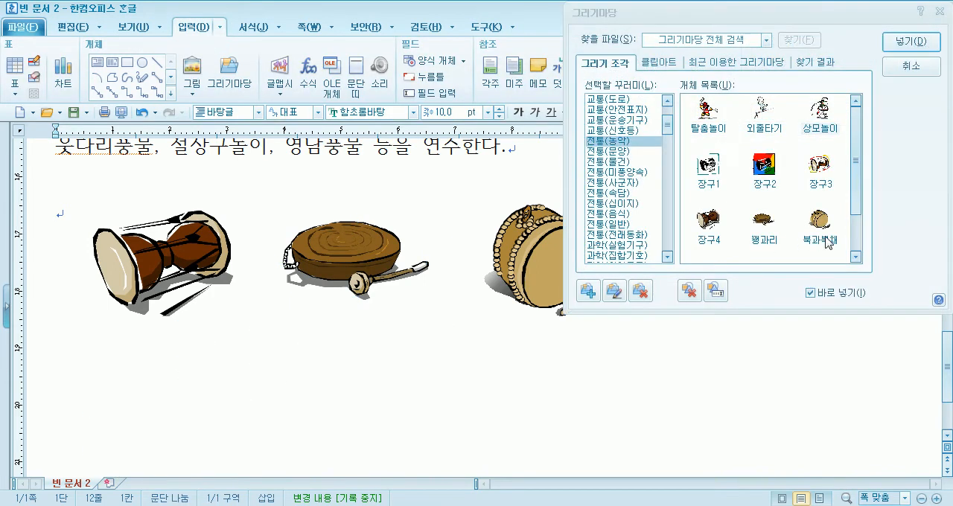
mouse_move(858, 136)
mouse_down()
mouse_move(850, 196)
mouse_move(858, 122)
mouse_up()
drag(660, 12, 690, 13)
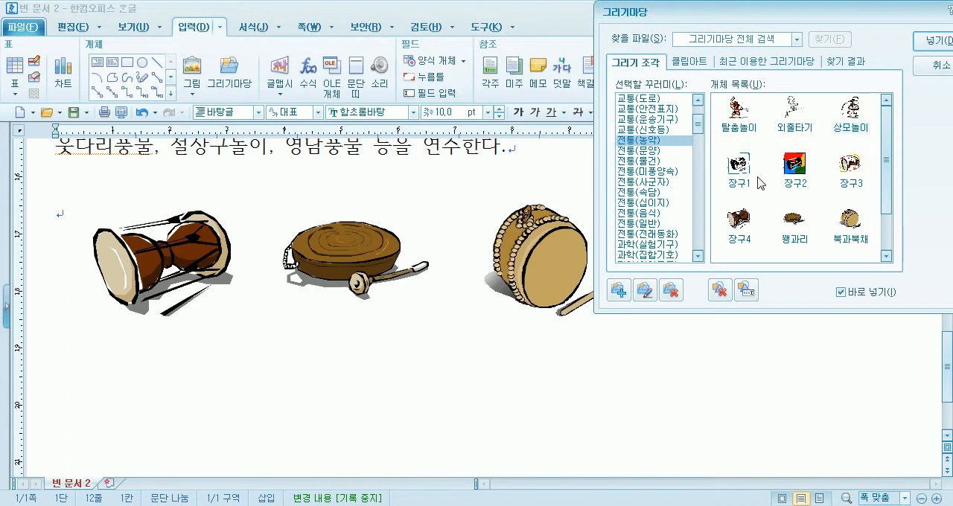
click(930, 66)
Reopen 그리기마당 and show the 기본도형 package at the start of the 그리기 조각 list
scroll(371, 385, down, 3)
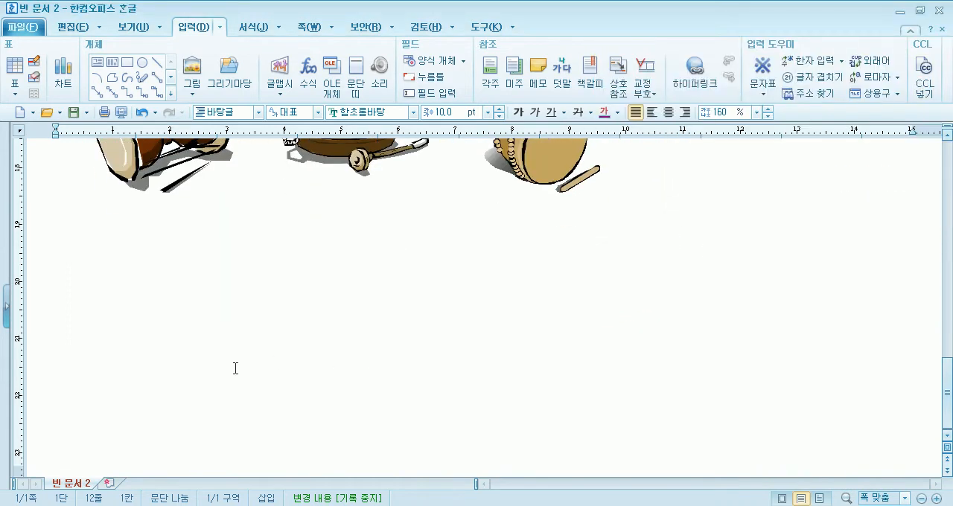
scroll(291, 349, up, 3)
scroll(224, 313, down, 3)
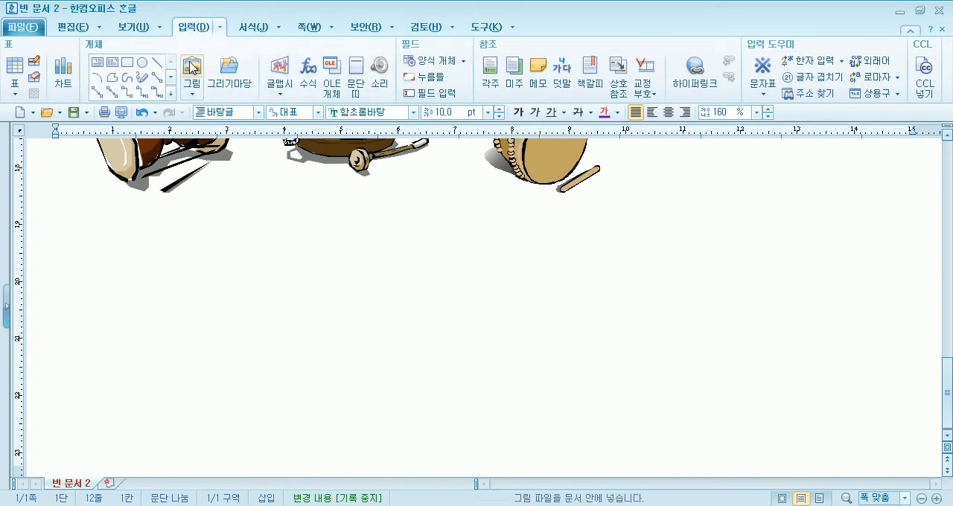
click(231, 69)
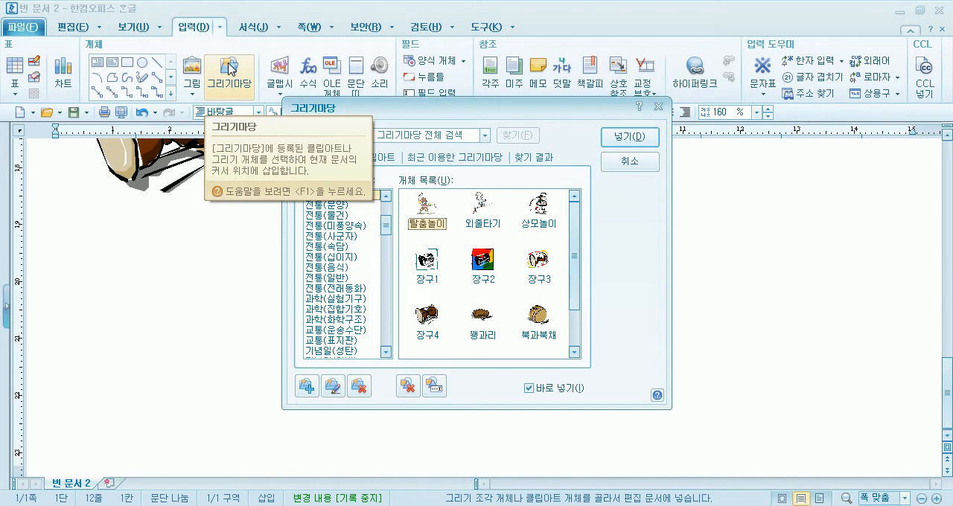
drag(387, 225, 385, 211)
click(341, 196)
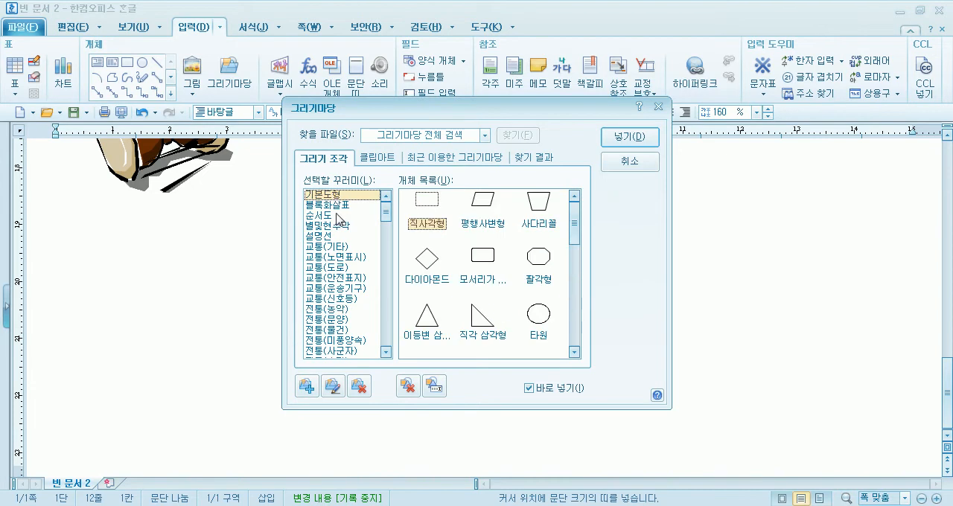
Examine the 블록화살표, 별및현수막, 설명선 and several 교통 packages, return to 전통(농악) and move the dialog below the instruments
click(332, 205)
click(327, 224)
click(319, 235)
click(318, 246)
click(317, 256)
click(315, 267)
click(320, 288)
scroll(335, 294, down, 2)
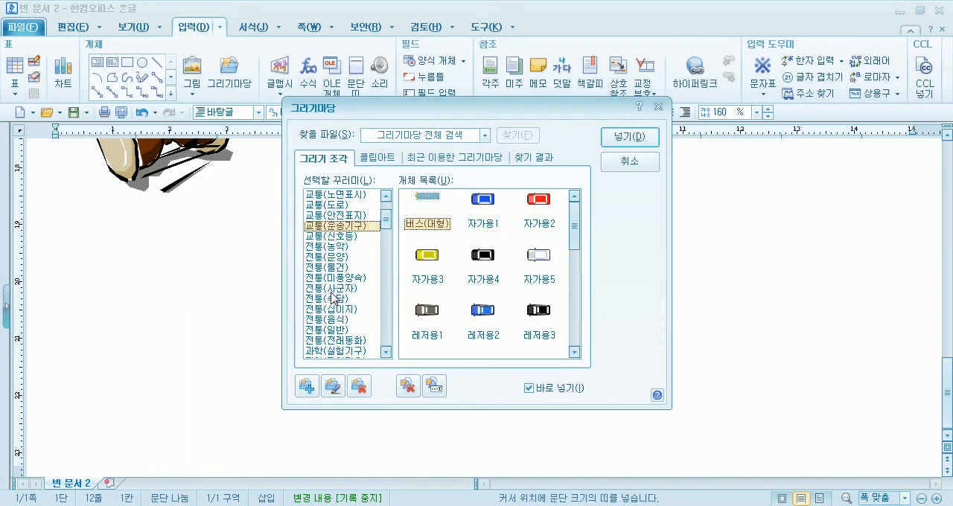
click(326, 247)
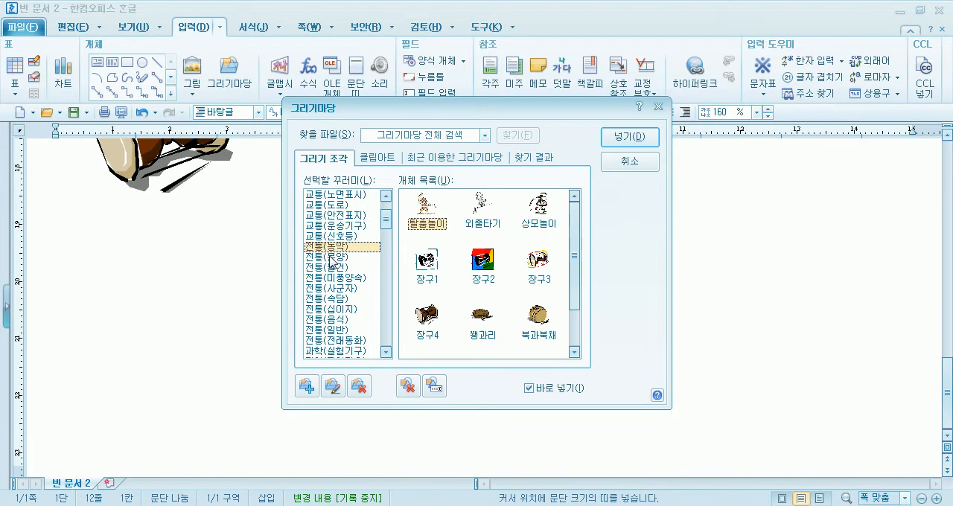
drag(425, 112, 315, 157)
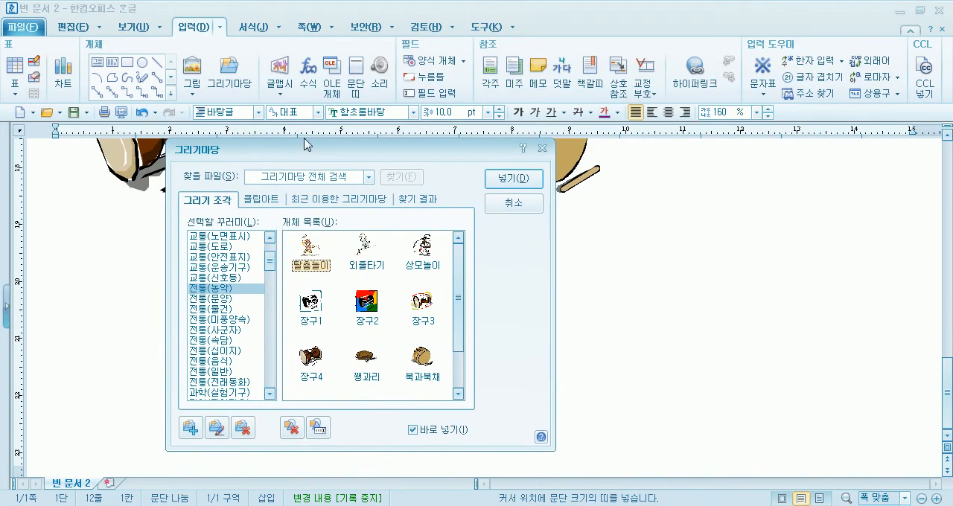
drag(230, 157, 394, 228)
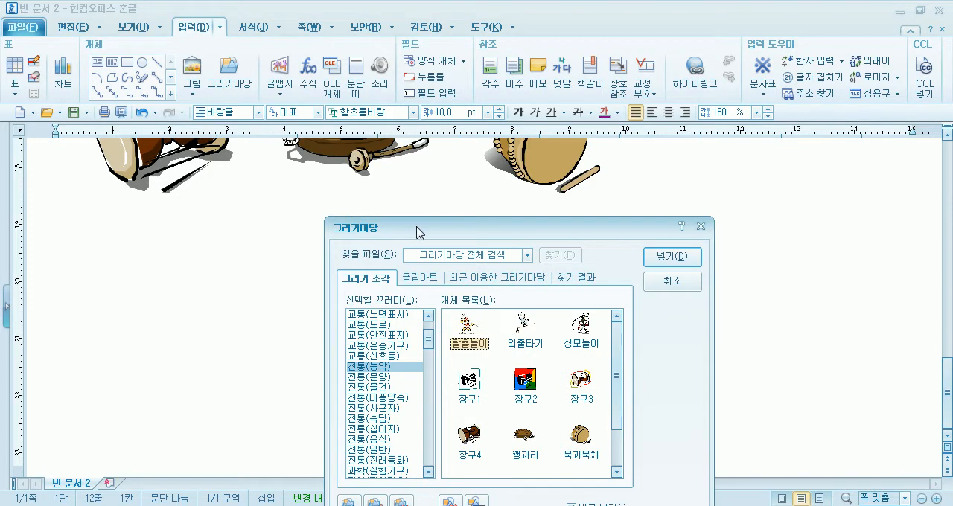
Insert 장구4 about 20 × 18 mm, 꽹과리 about 27 × 14 mm and 북과북채 about 25 × 21 mm in a second row below the instruments
drag(417, 234, 658, 24)
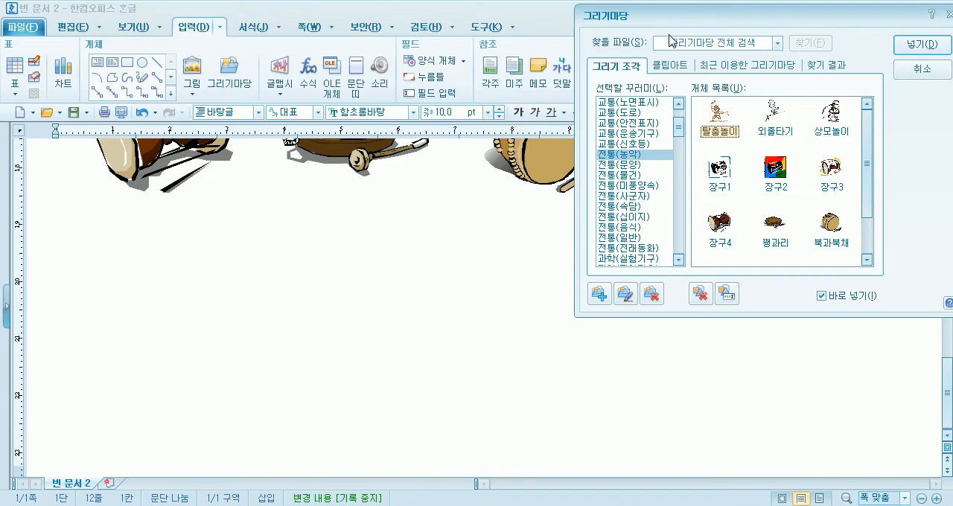
click(721, 226)
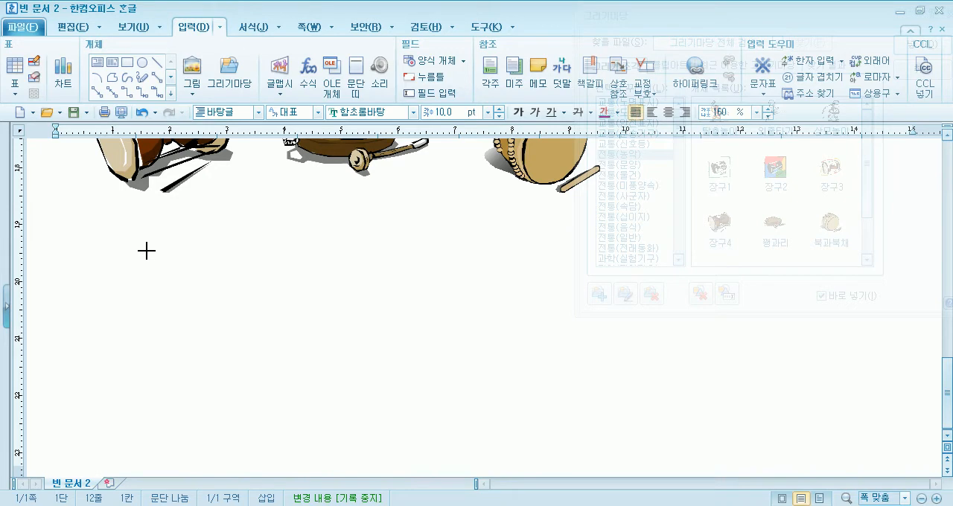
drag(87, 252, 191, 352)
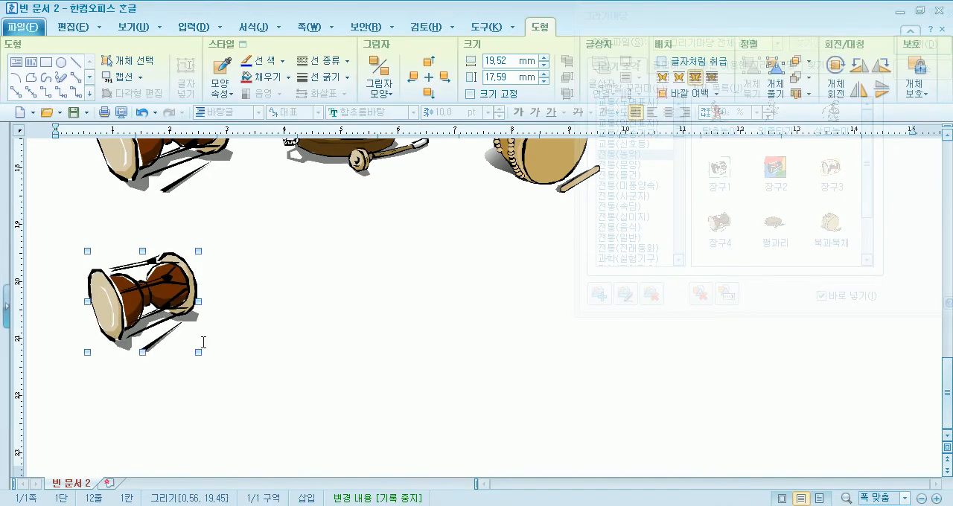
click(776, 227)
drag(252, 253, 338, 334)
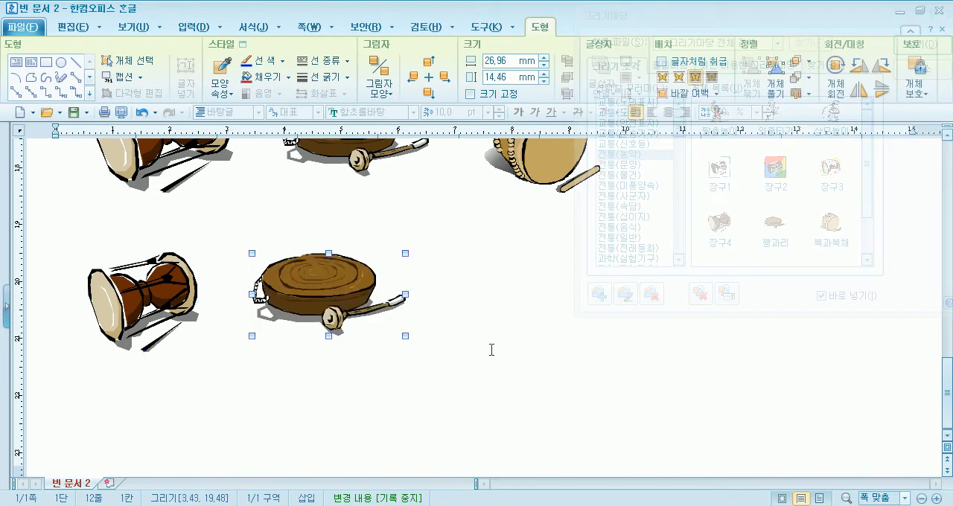
click(839, 227)
drag(479, 249, 619, 371)
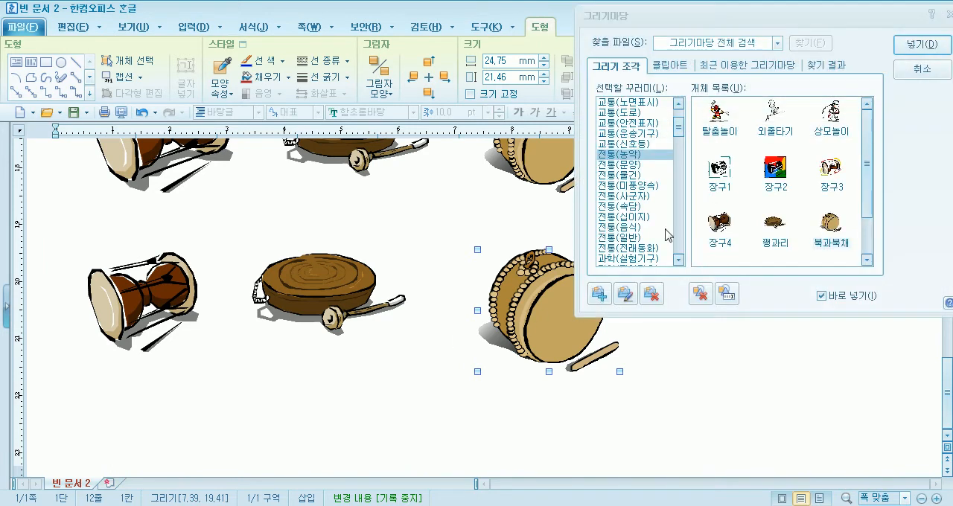
Insert the 그림의떡 drawing from the 전통(속담) package below the second instrument row and close 그리기마당
click(619, 209)
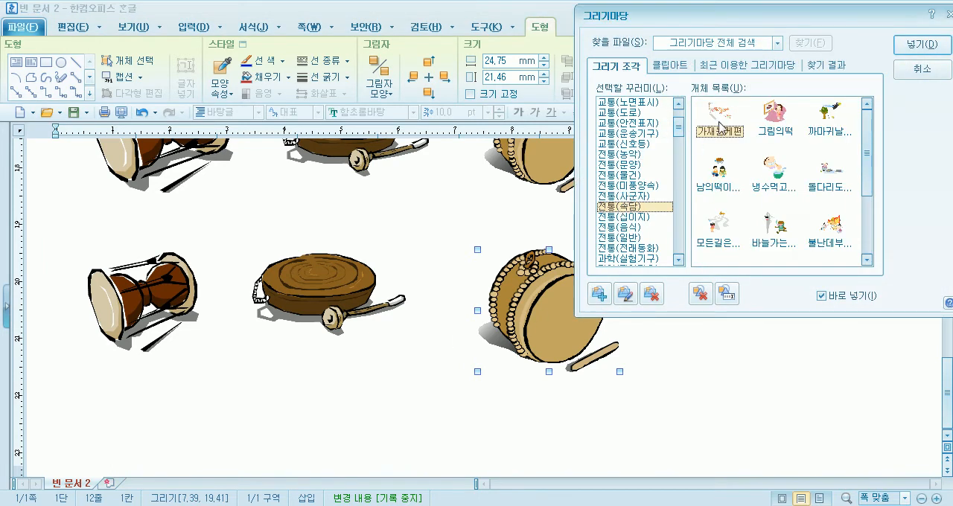
click(778, 133)
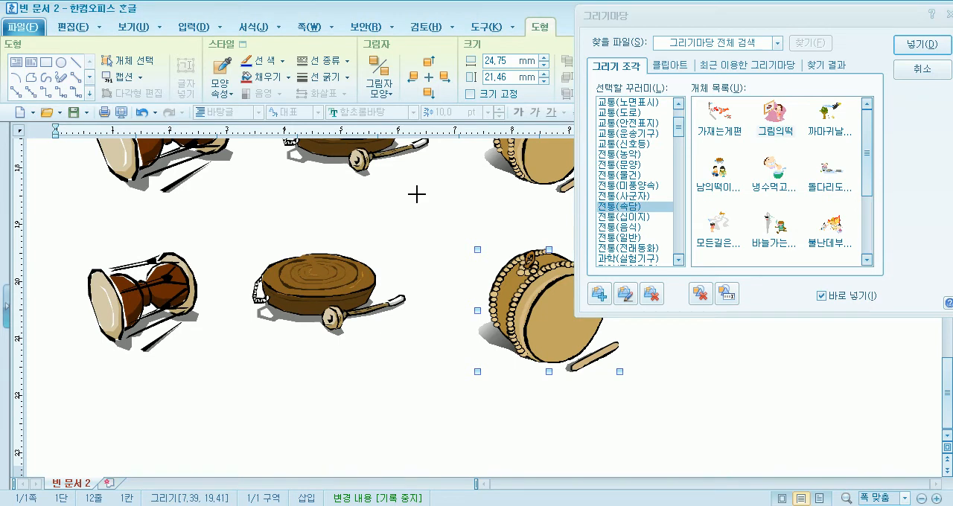
click(201, 378)
click(433, 324)
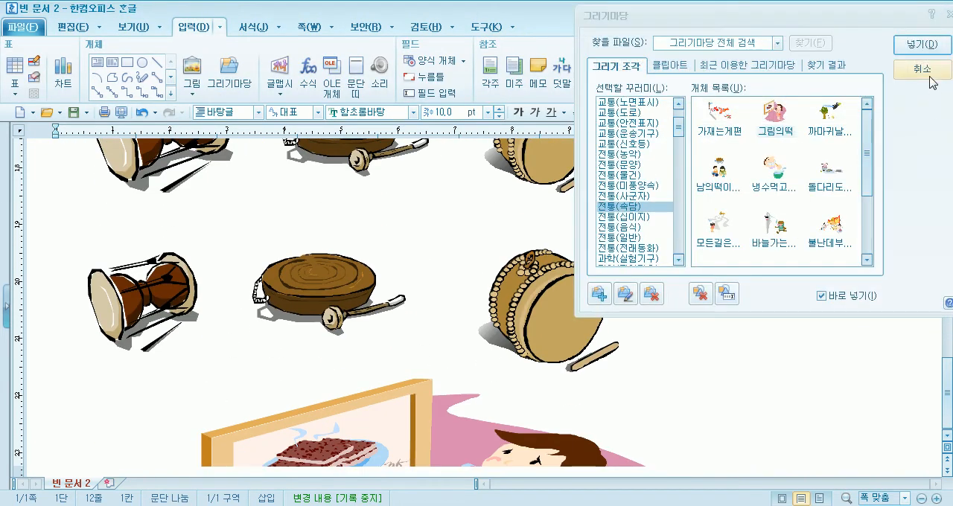
click(924, 83)
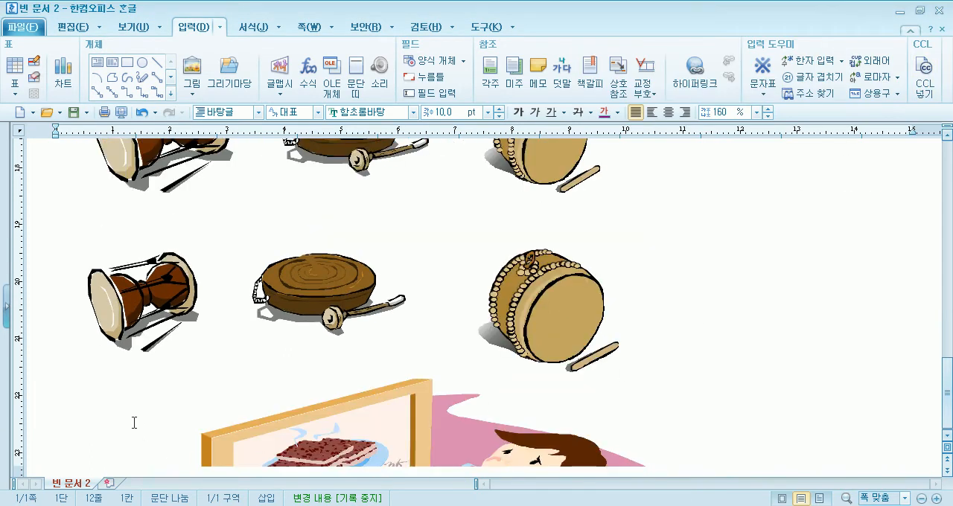
Move the 그림의떡 drawing to the upper part of the second page
scroll(134, 421, up, 3)
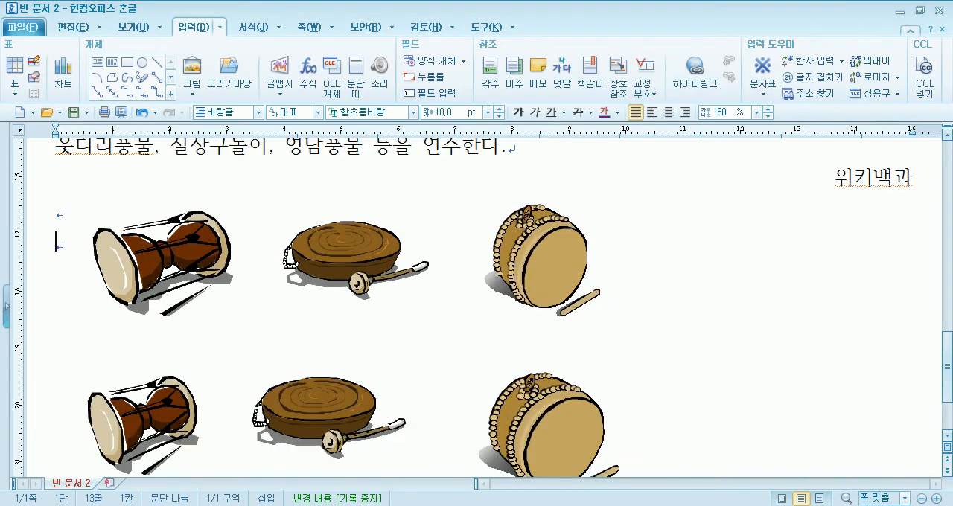
scroll(476, 305, down, 10)
scroll(874, 242, up, 3)
scroll(821, 293, down, 3)
scroll(821, 293, up, 2)
click(355, 278)
drag(355, 277, 298, 352)
scroll(440, 386, down, 6)
scroll(444, 385, up, 3)
scroll(409, 341, up, 3)
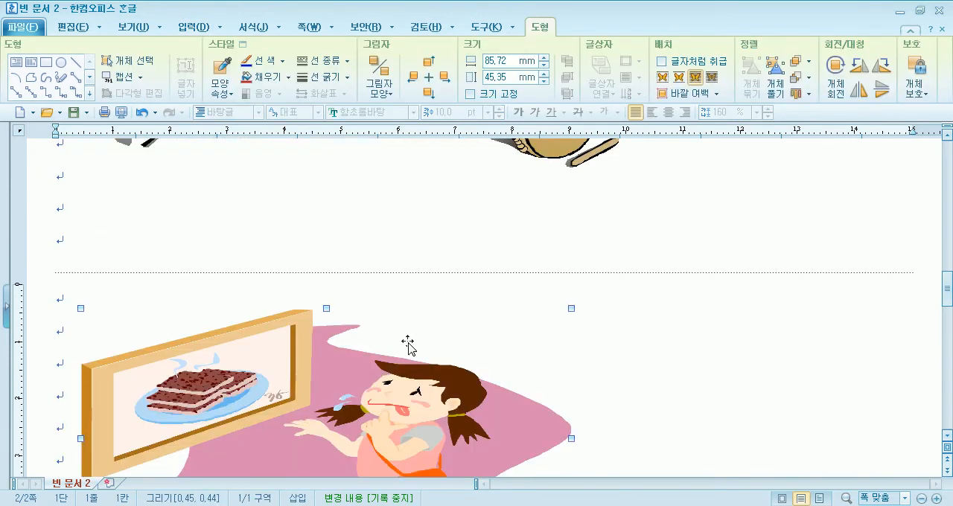
drag(432, 398, 464, 415)
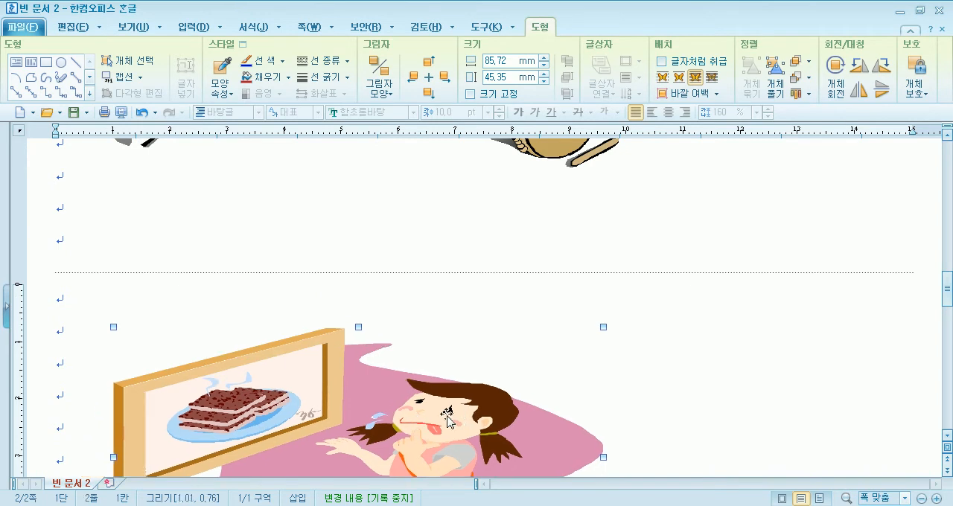
Delete the 그림의떡 drawing from the second page
click(730, 403)
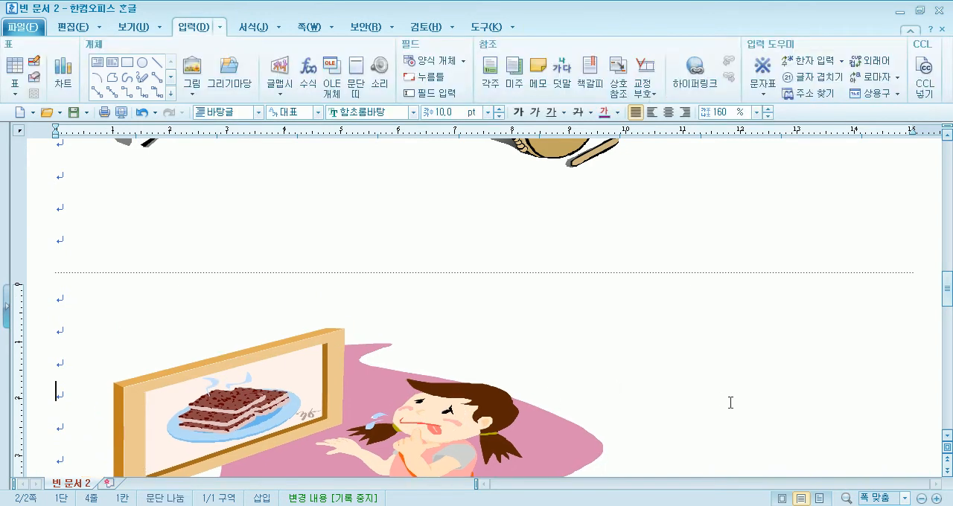
click(360, 402)
click(681, 391)
click(336, 385)
key(Delete)
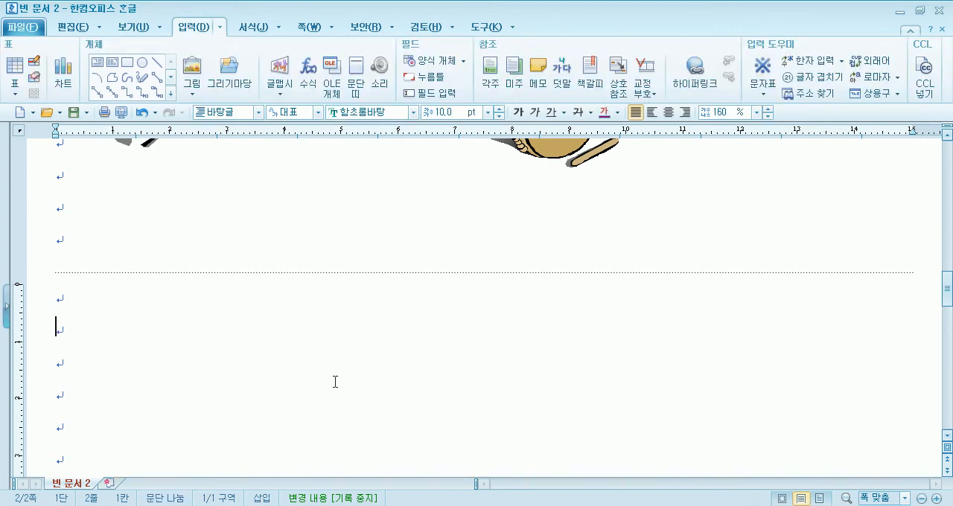
Delete the 브레멘 한인회 performance photo from the first page
scroll(335, 382, up, 10)
click(376, 340)
scroll(337, 305, down, 3)
scroll(338, 306, up, 3)
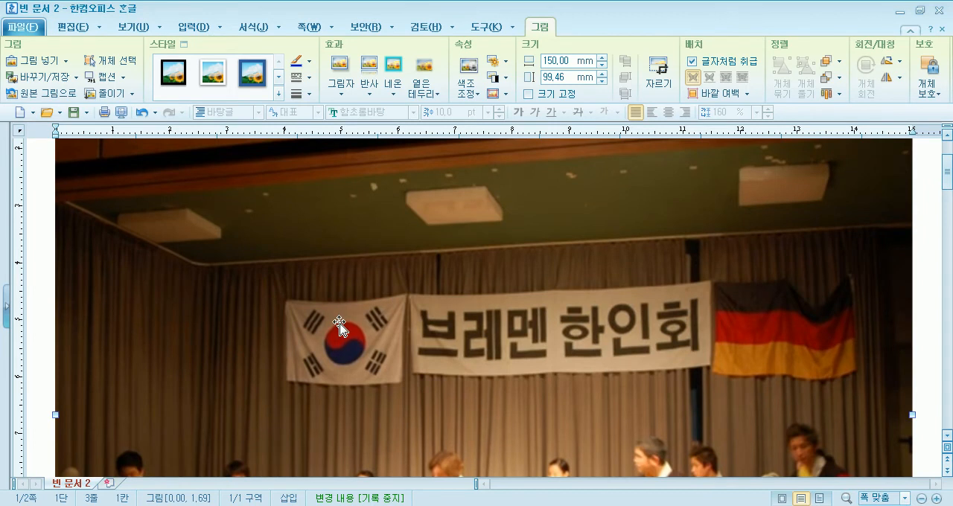
key(Delete)
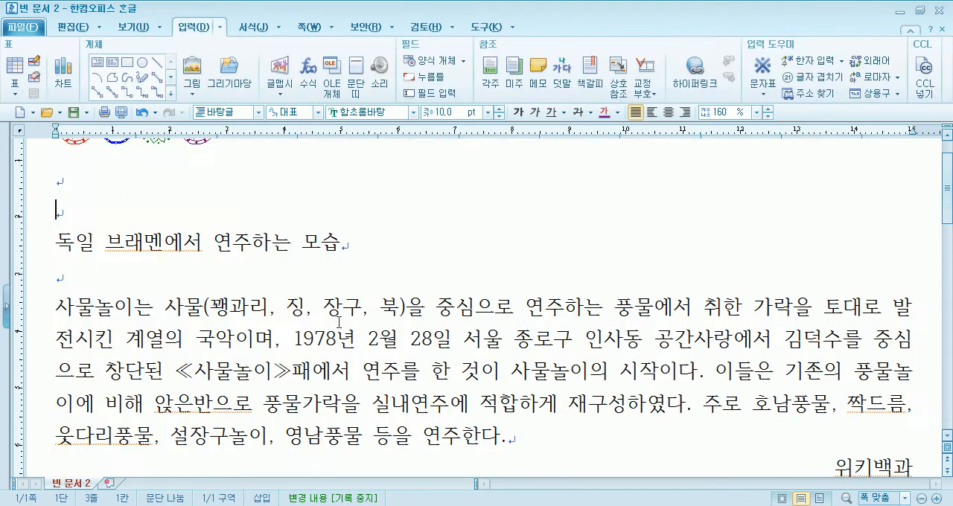
Insert 골무 about 17 × 10 mm and 두레박 about 11 × 14 mm from 전통(물건) into the blank area above the instruments
scroll(333, 320, down, 10)
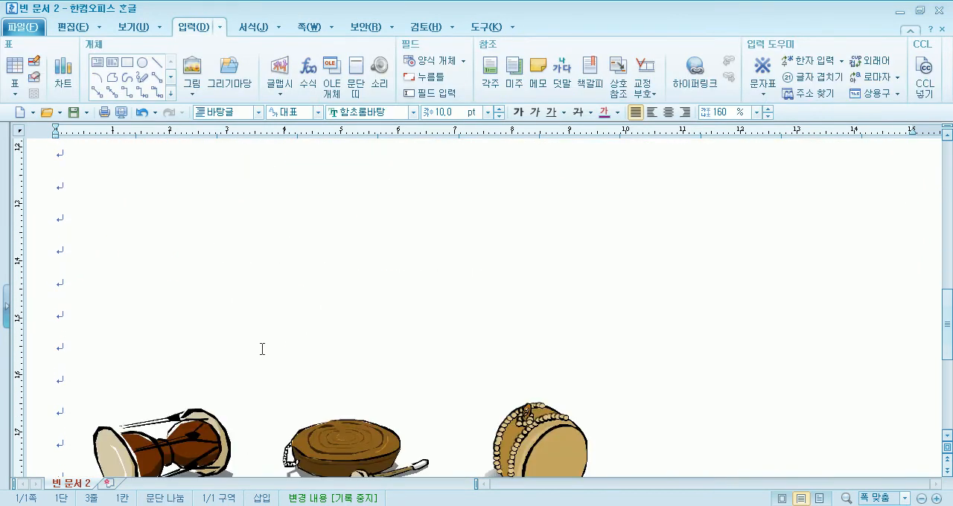
scroll(271, 230, down, 6)
scroll(397, 330, up, 7)
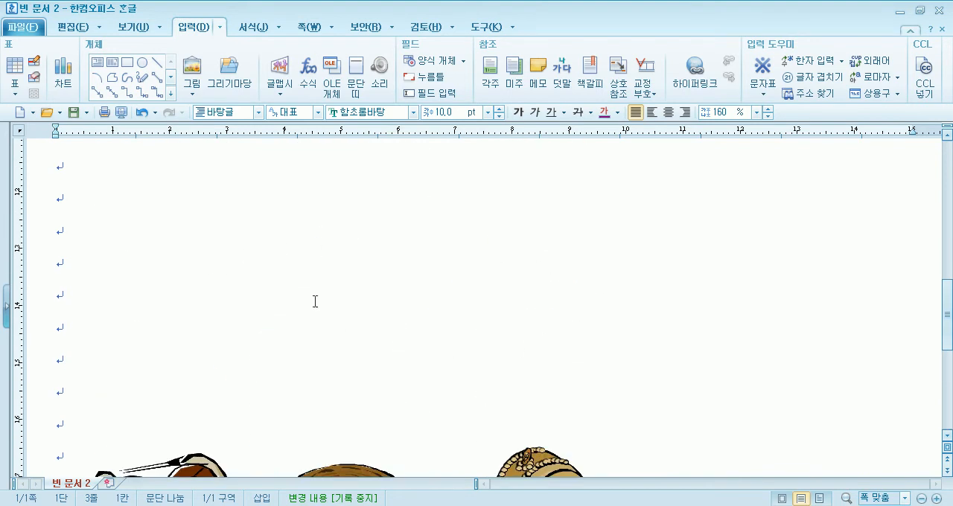
click(230, 71)
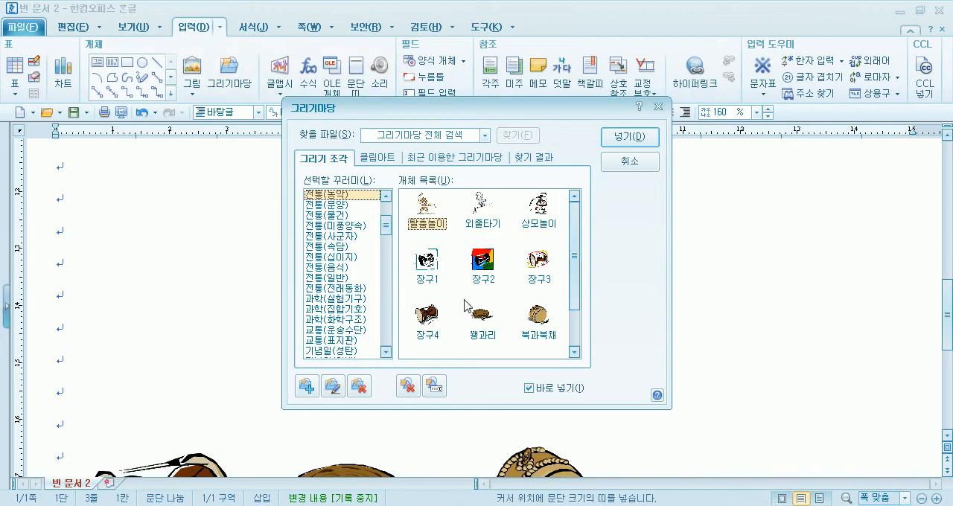
click(342, 206)
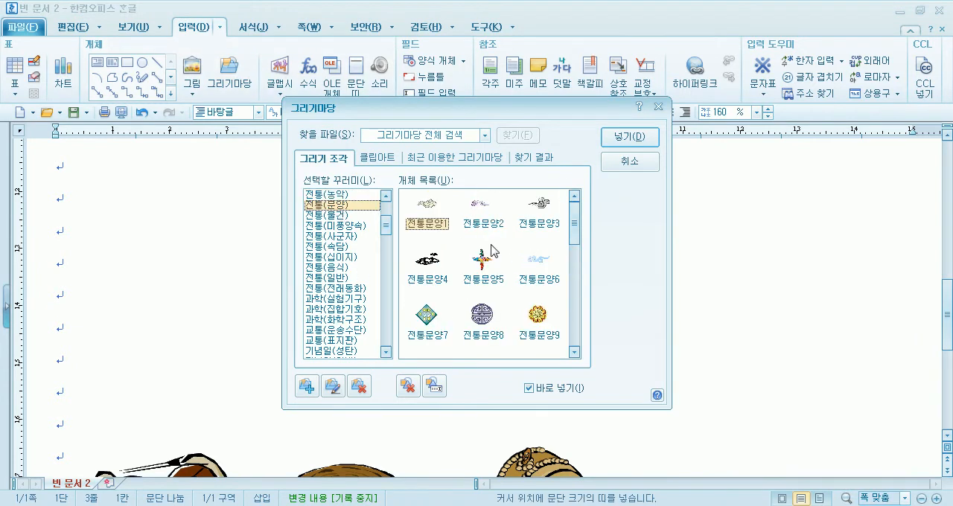
click(333, 215)
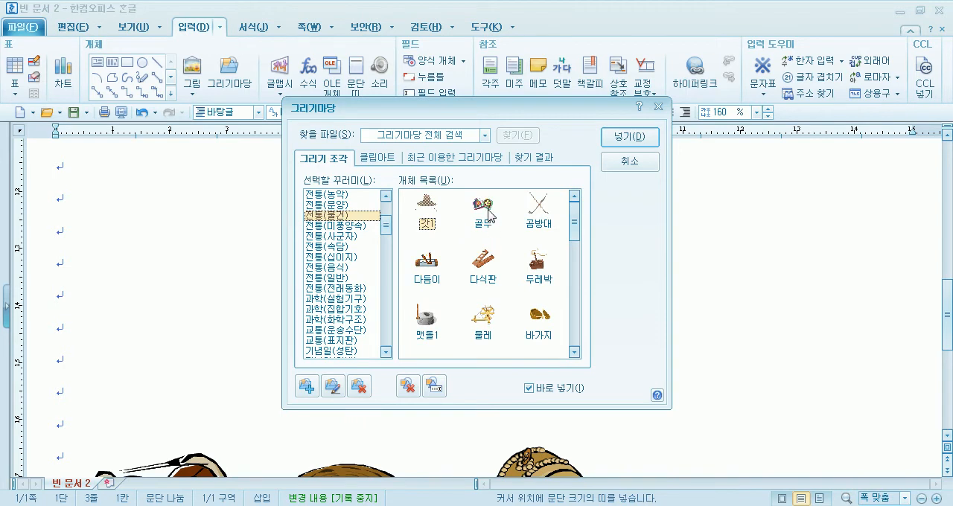
double_click(484, 212)
drag(111, 195, 209, 253)
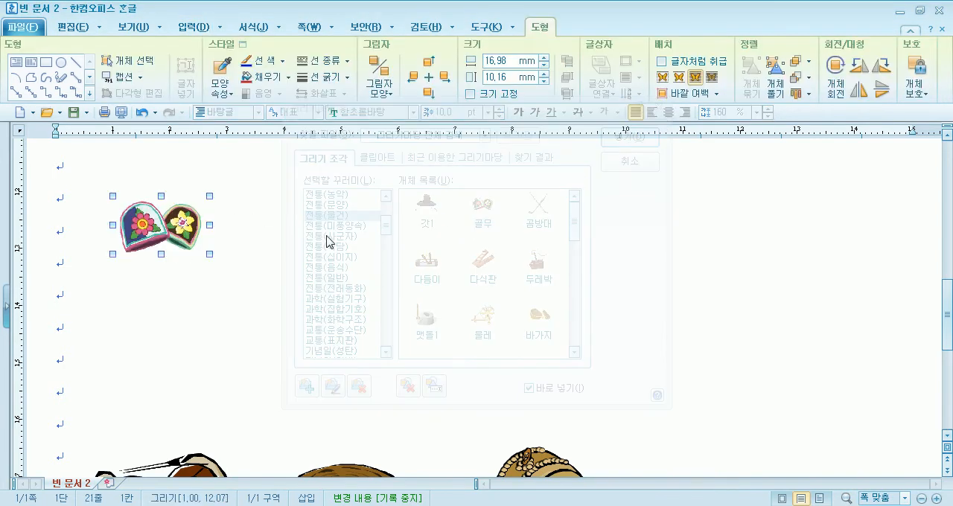
click(542, 256)
drag(741, 205, 807, 260)
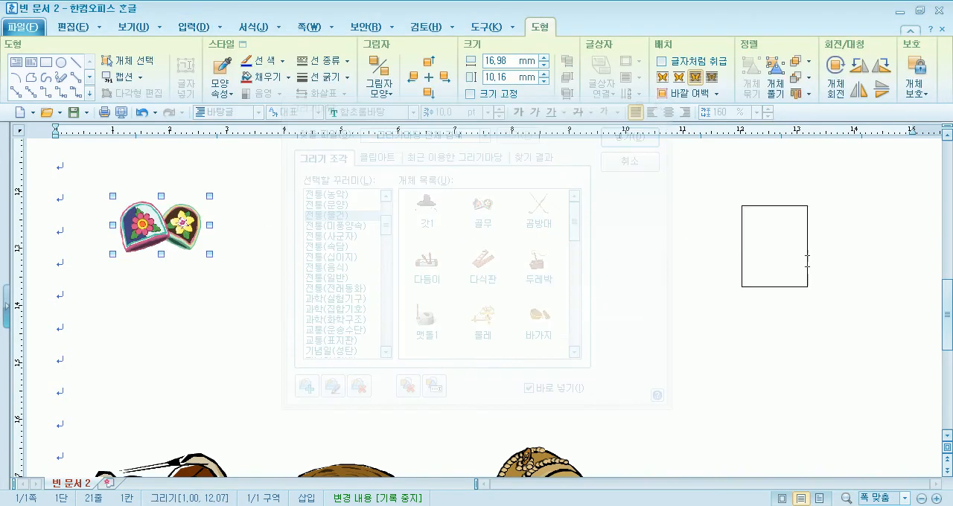
Add 다듬이 about 17 × 10 mm and 맷돌1 about 17 × 18 mm beside the 골무, and 물레 about 20 × 17 mm below it
drag(484, 63, 804, 36)
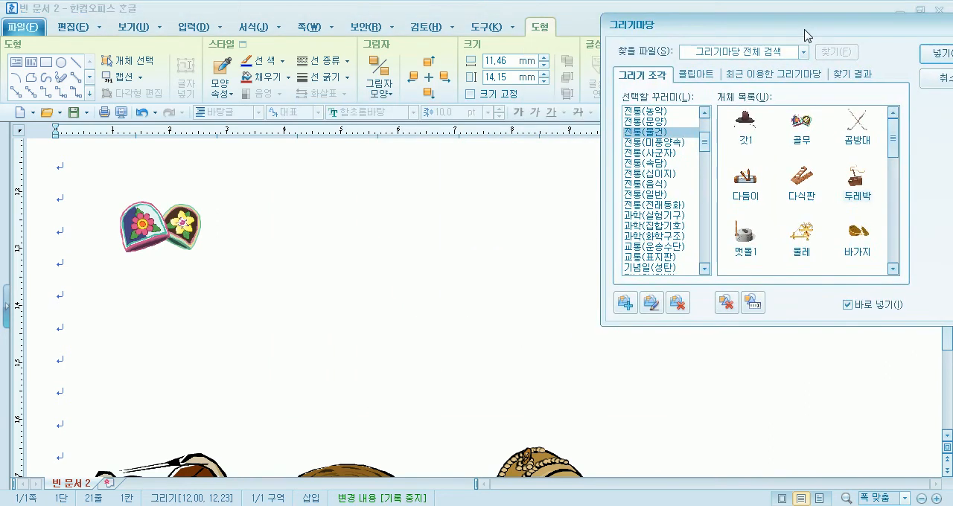
click(742, 179)
drag(257, 186, 343, 239)
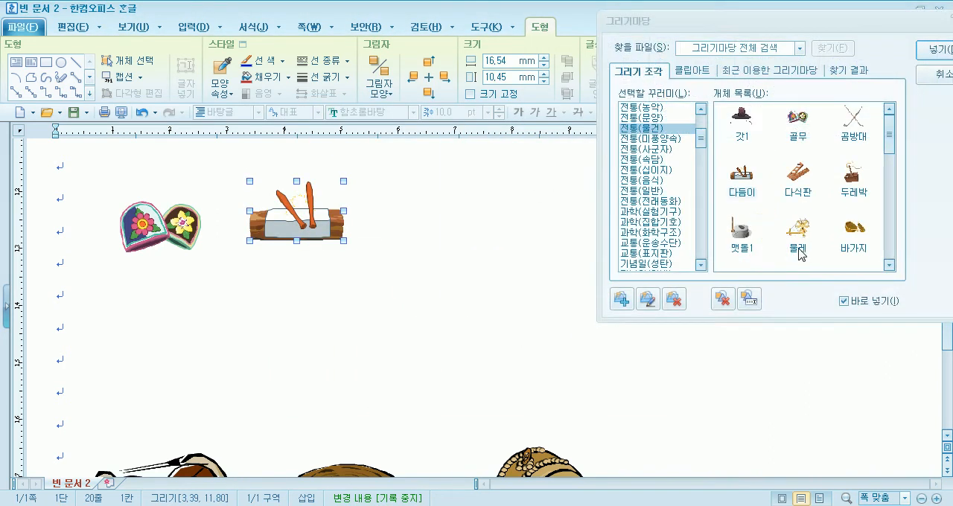
click(743, 231)
drag(419, 174, 517, 280)
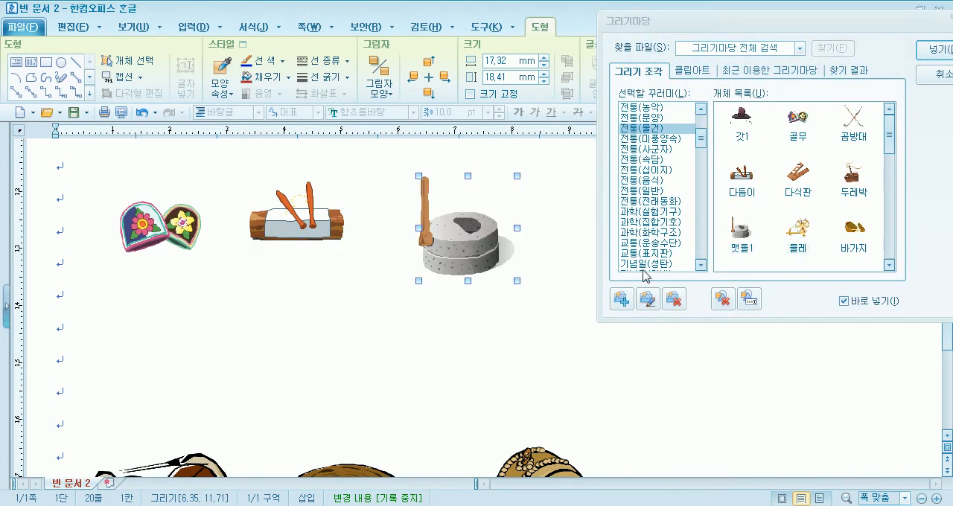
click(798, 237)
drag(112, 295, 224, 389)
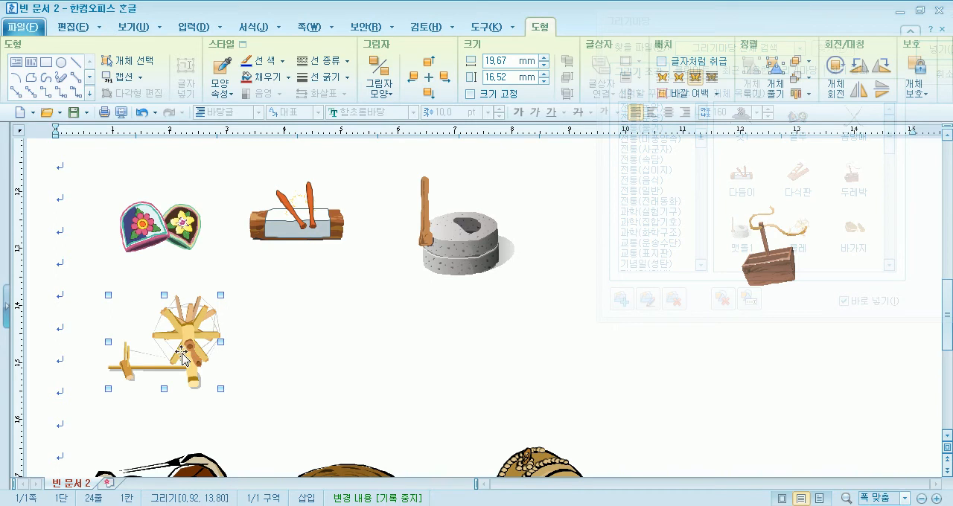
click(264, 340)
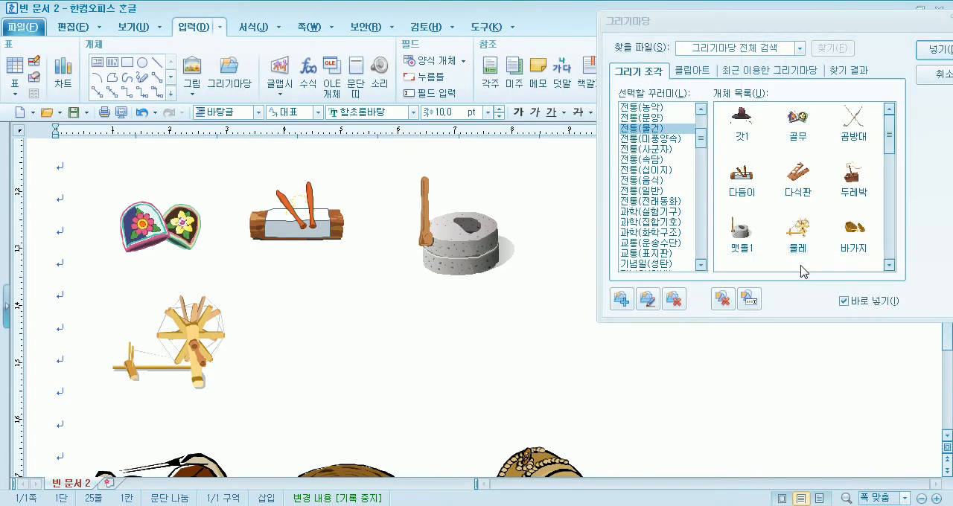
Insert 장구4 about 11 × 10 mm, 꽹과리 about 14 × 8 mm and 차전놀이 about 18 × 11 mm from 전통(농악) to the right of the 물레
scroll(893, 146, down, 3)
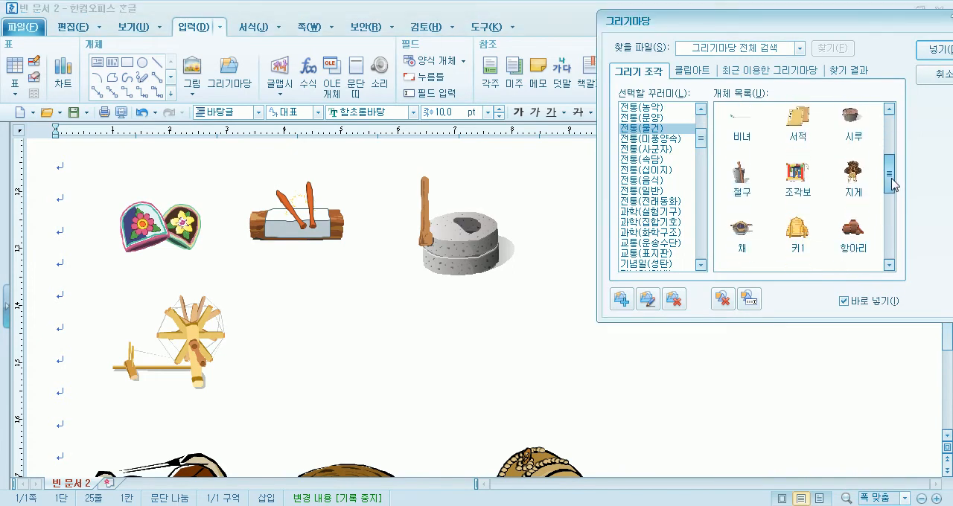
click(653, 109)
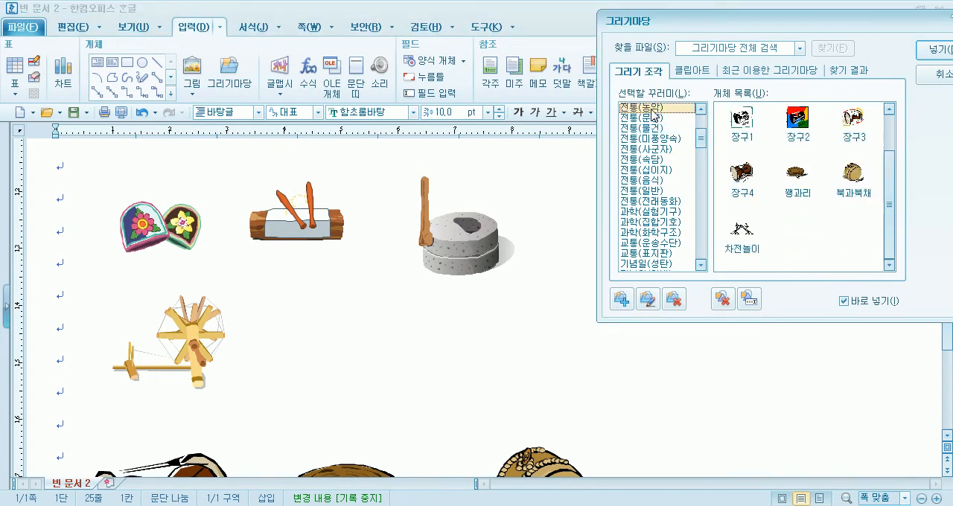
double_click(743, 179)
drag(309, 318, 375, 379)
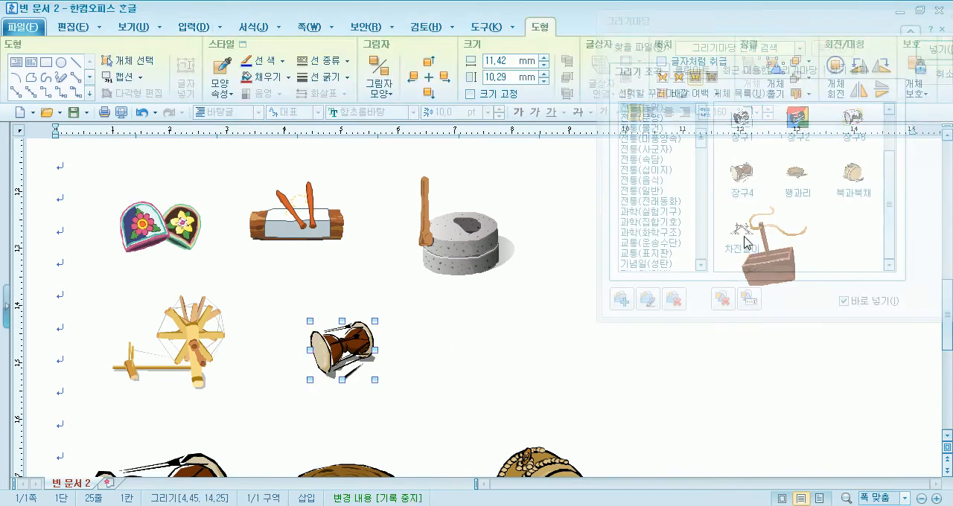
drag(467, 316, 514, 361)
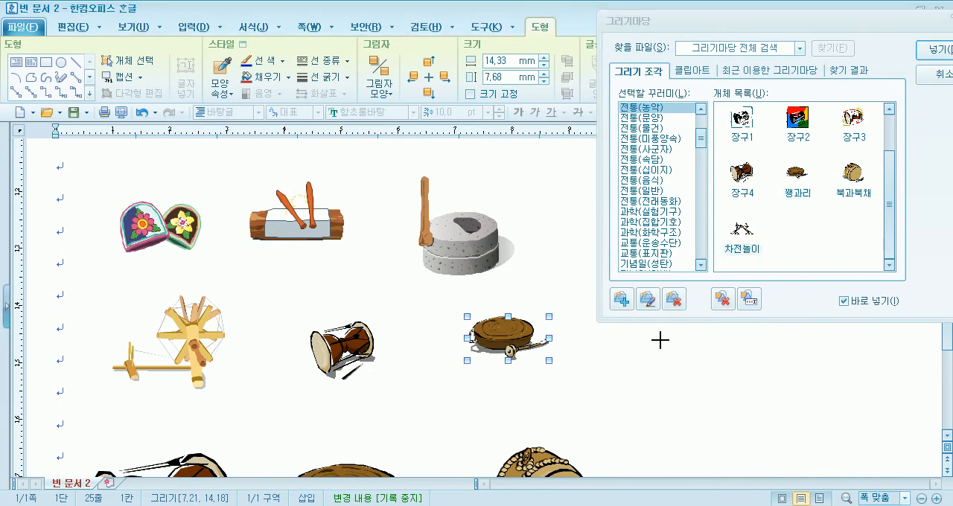
double_click(741, 231)
drag(638, 353, 739, 413)
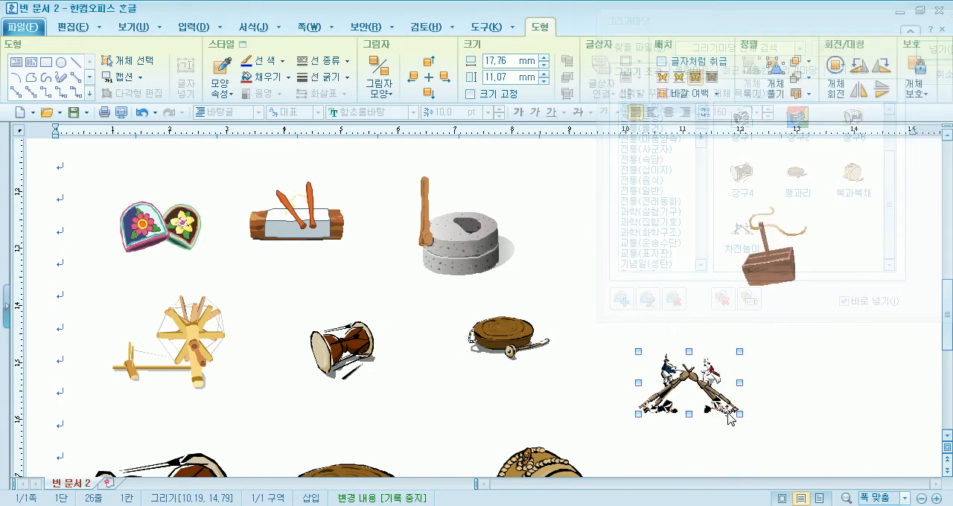
scroll(235, 352, up, 3)
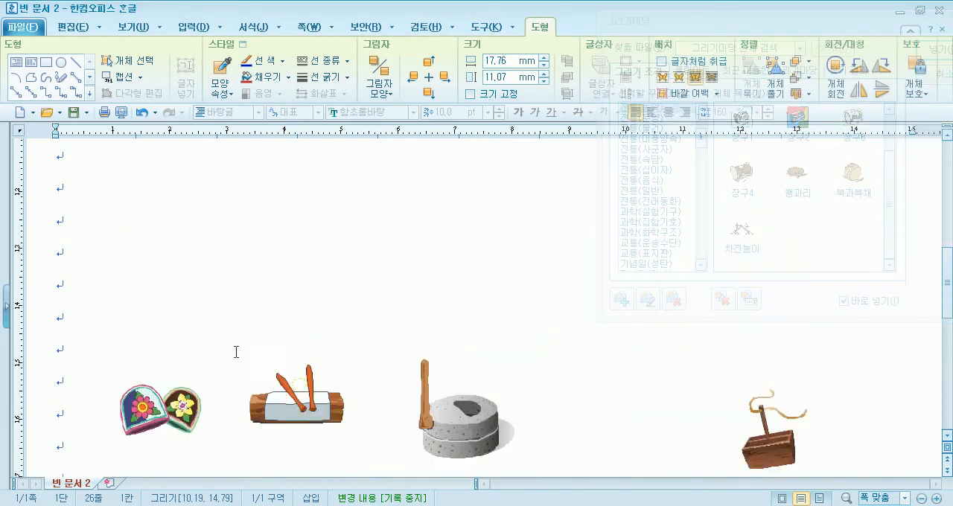
Close the 그리기마당 gallery after placing the drawings
scroll(236, 352, down, 5)
scroll(235, 350, up, 3)
scroll(233, 346, up, 3)
scroll(235, 341, down, 6)
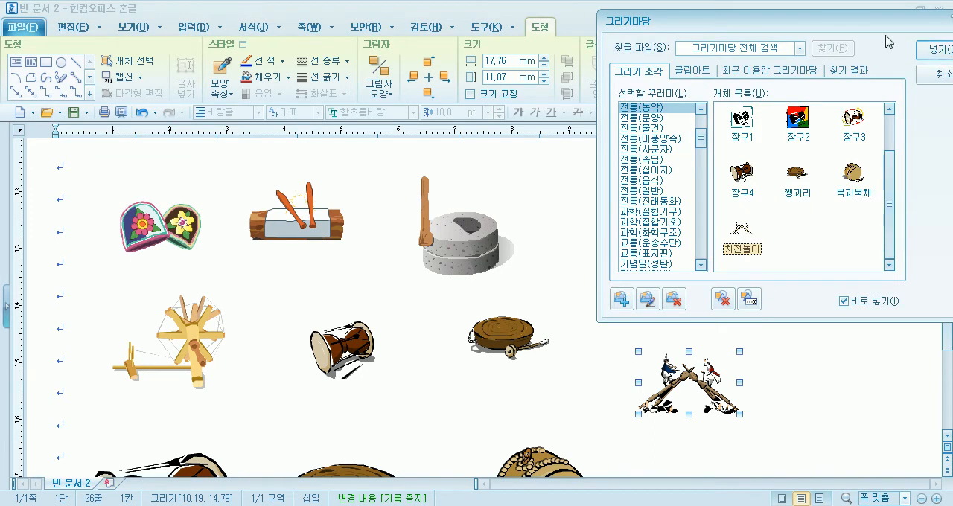
drag(847, 30, 481, 40)
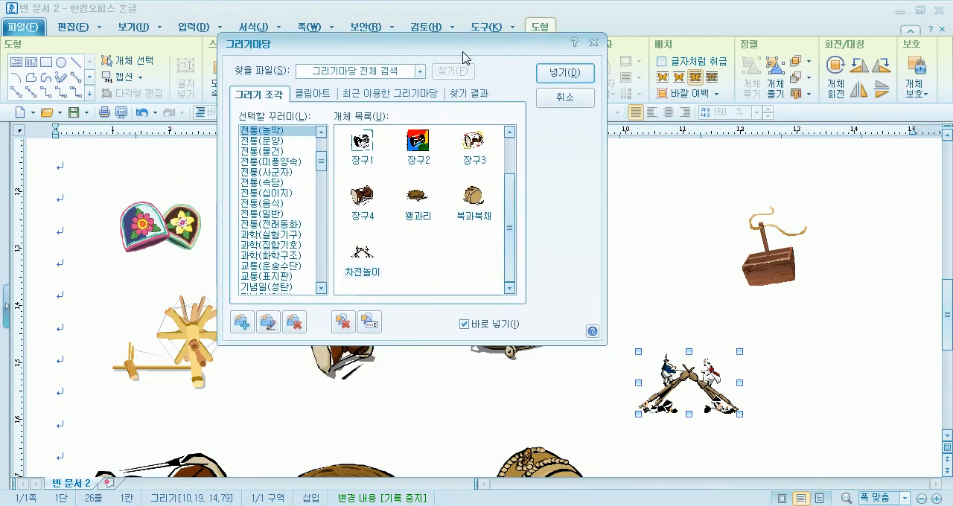
click(574, 100)
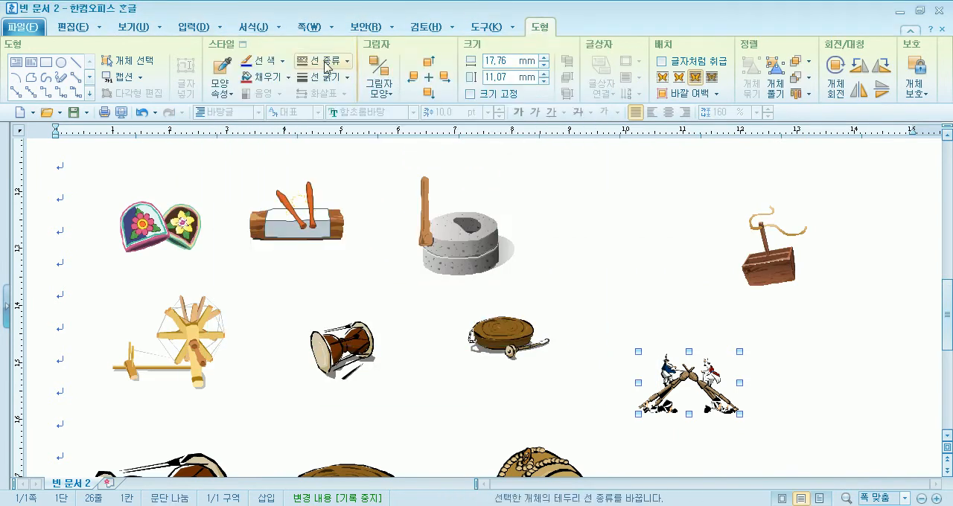
click(195, 28)
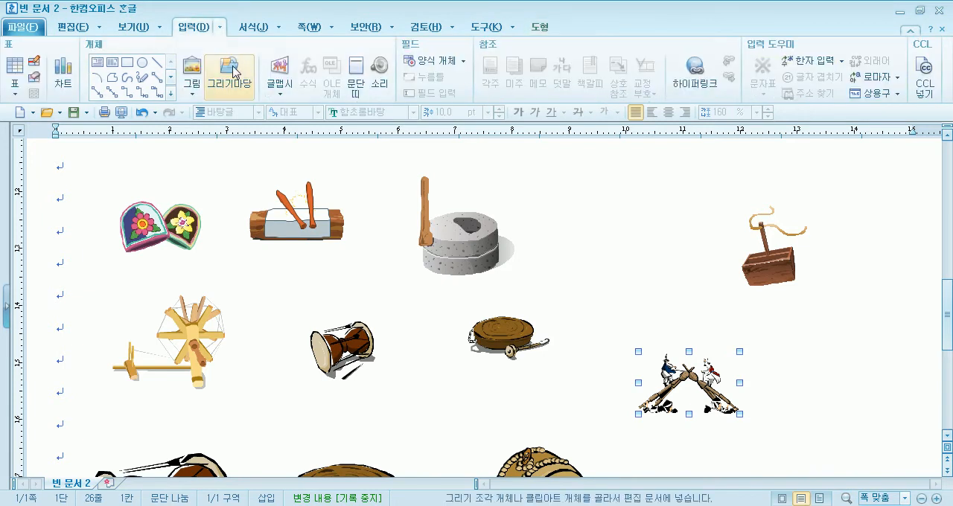
click(225, 69)
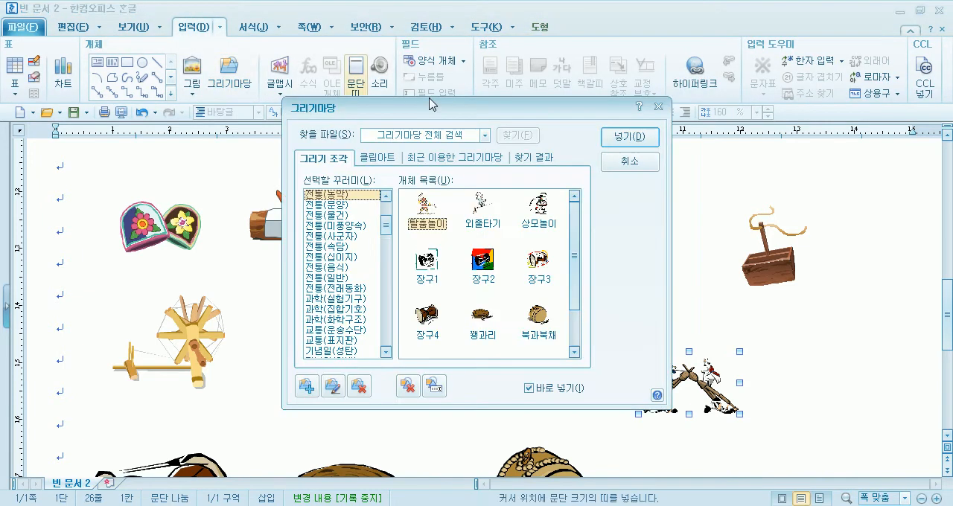
click(627, 161)
Remove the upper of the two large 장구 drawings and the lower of the two large 꽹과리 drawings
scroll(708, 287, down, 3)
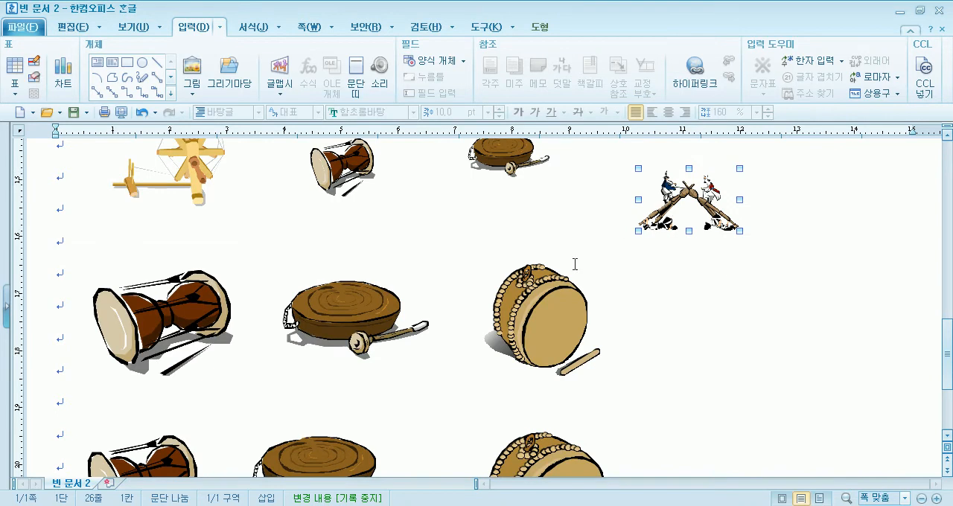
click(138, 325)
key(ctrl+x)
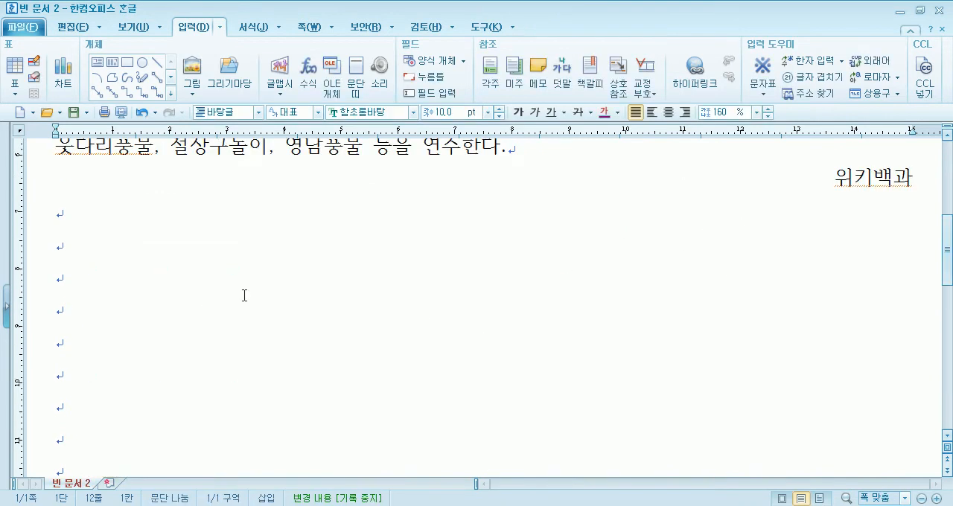
key(ctrl+z)
click(306, 291)
key(ctrl+x)
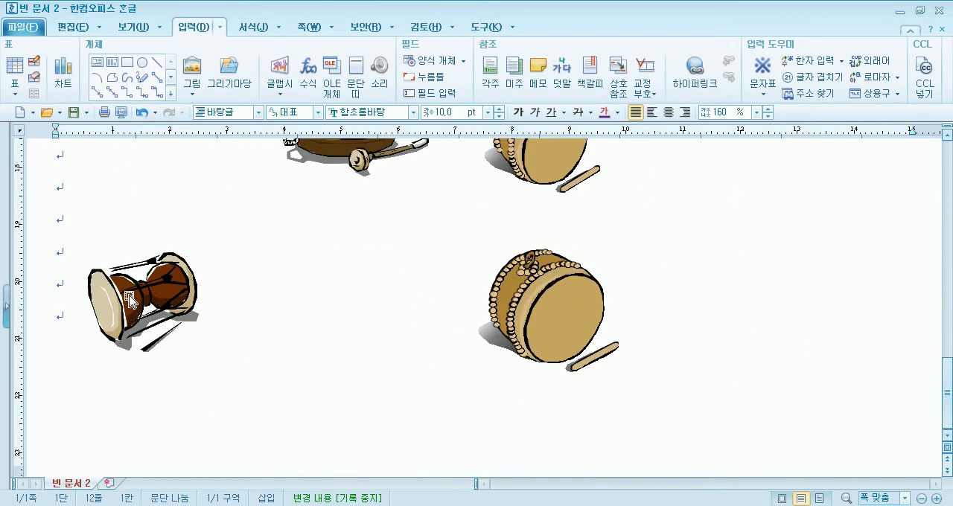
Move the remaining large 장구 up beside the large 꽹과리 and delete the lower large 북
click(130, 298)
drag(130, 297, 172, 184)
click(551, 299)
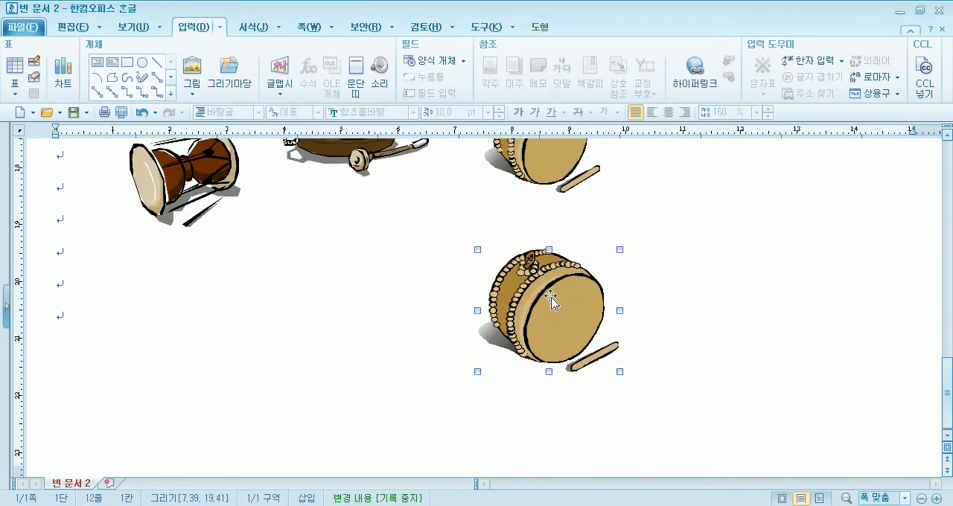
scroll(406, 327, up, 3)
scroll(426, 326, down, 3)
key(Delete)
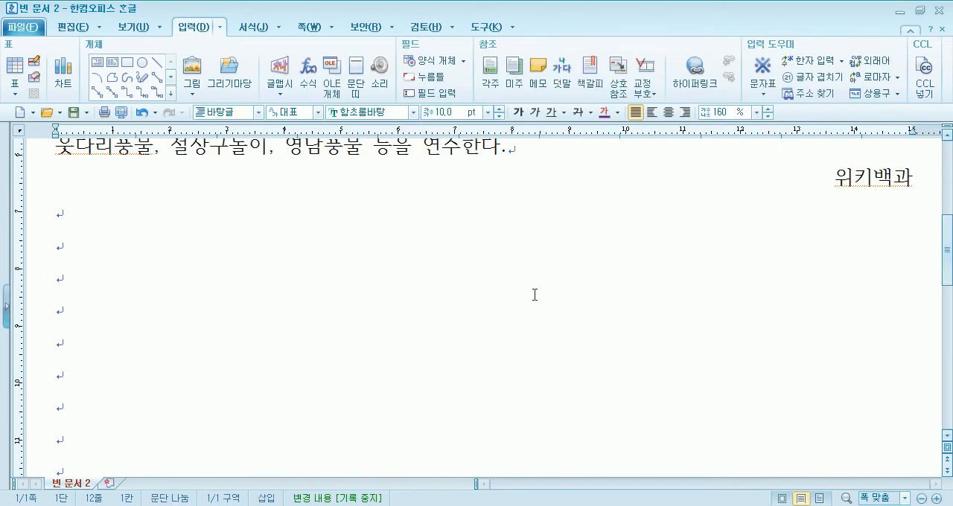
key(ctrl+z)
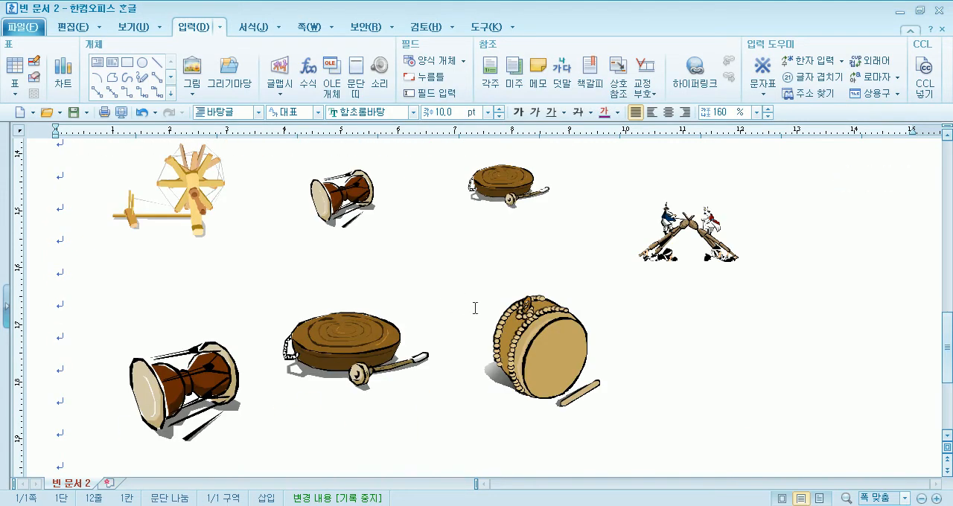
Delete the 차전놀이, 물레 and 두레박 drawings
click(686, 229)
key(Delete)
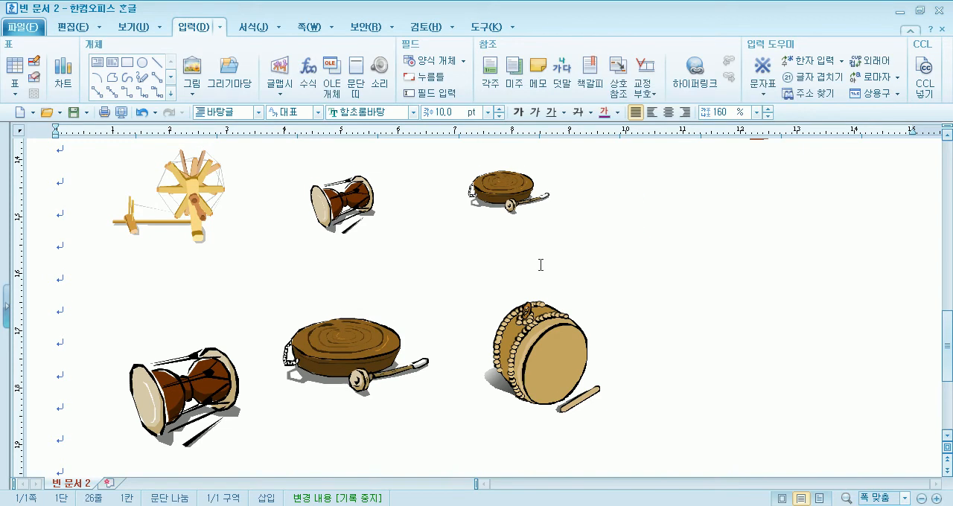
click(525, 331)
click(179, 212)
key(Delete)
scroll(309, 249, up, 3)
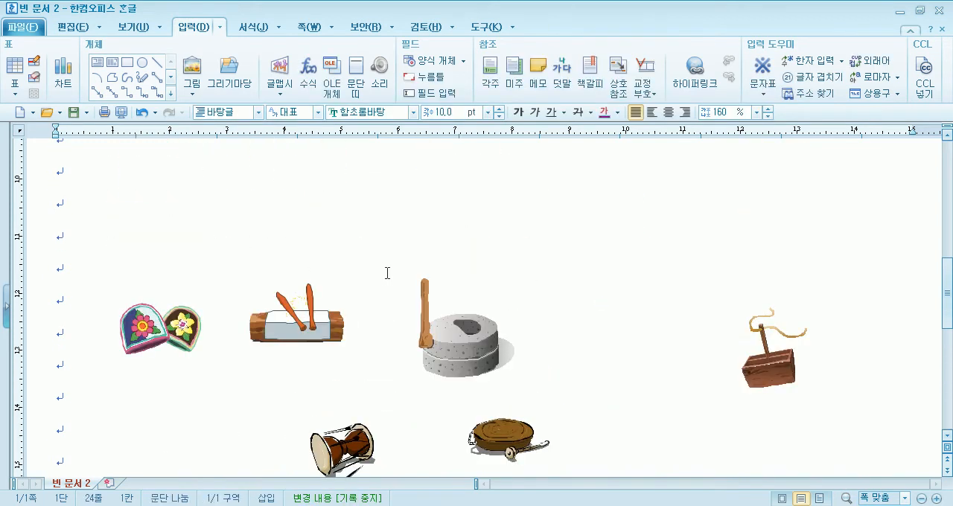
click(778, 369)
key(Delete)
Arrange the 골무, 다듬이, 맷돌 and small 꽹과리 in a higher row, with the small 장구 beneath the 골무
drag(134, 320, 151, 219)
drag(290, 311, 349, 228)
drag(472, 322, 569, 232)
click(500, 430)
drag(705, 288, 728, 259)
drag(339, 442, 175, 319)
scroll(216, 383, down, 3)
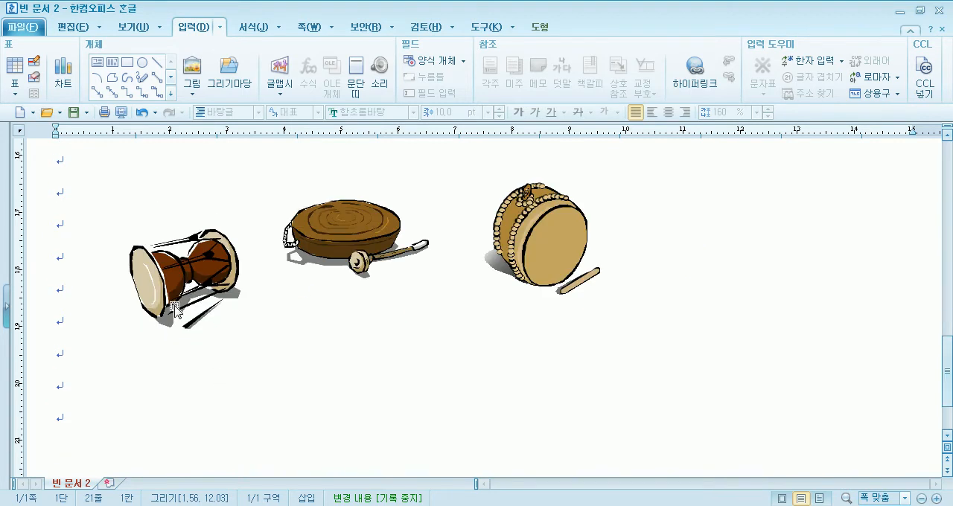
scroll(169, 421, up, 2)
click(294, 290)
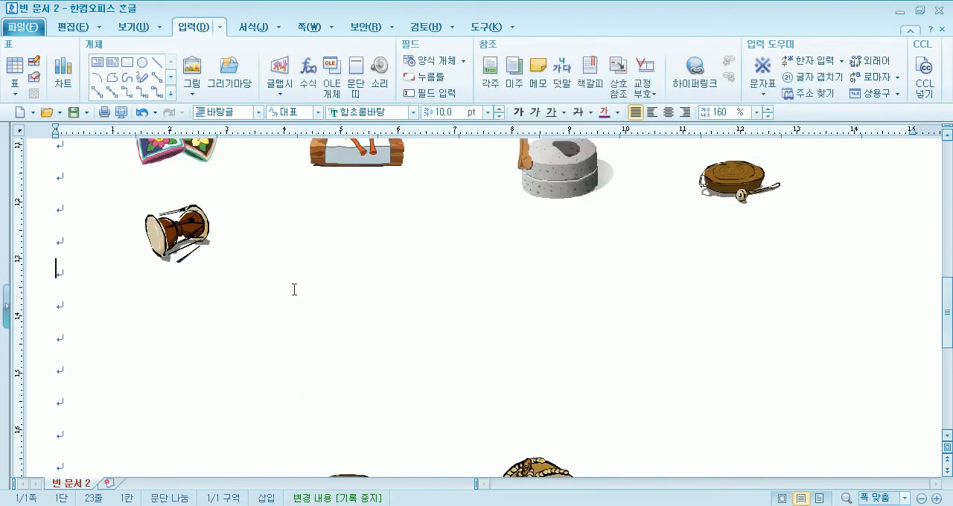
drag(178, 231, 240, 290)
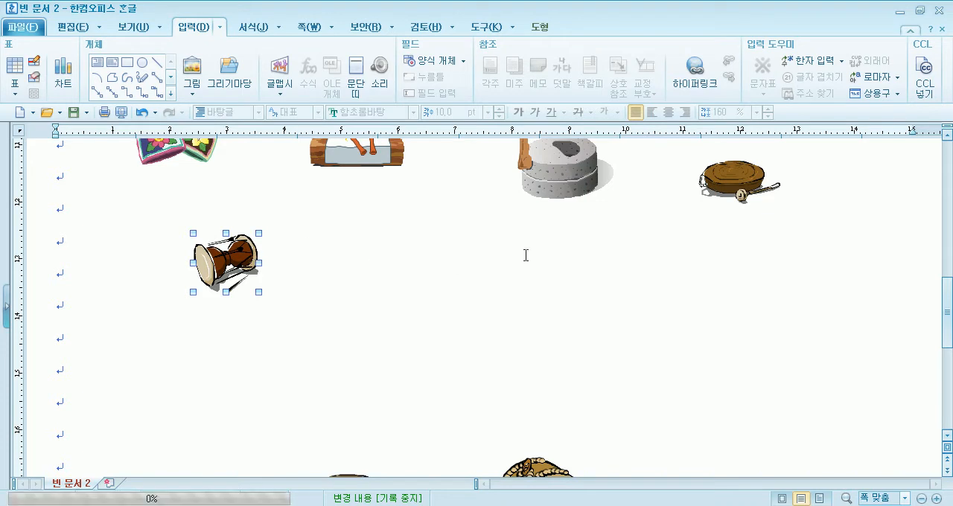
Enlarge the 다듬이 drawing to about 25 × 18 mm
scroll(374, 214, up, 5)
click(325, 333)
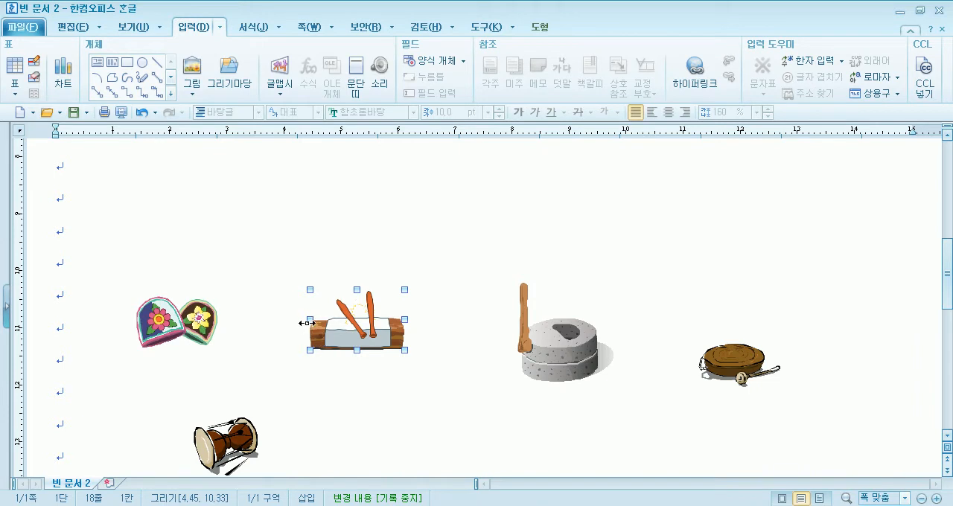
drag(311, 322, 308, 321)
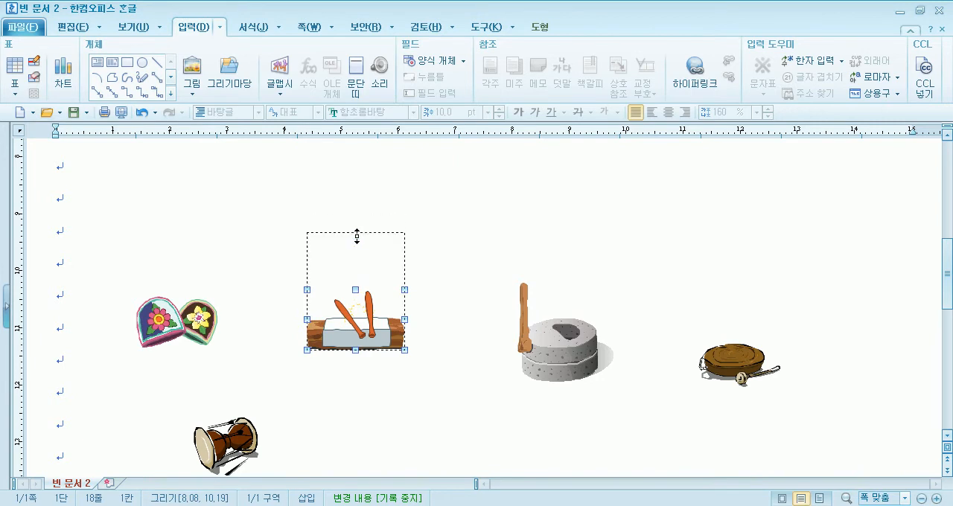
drag(358, 215, 356, 213)
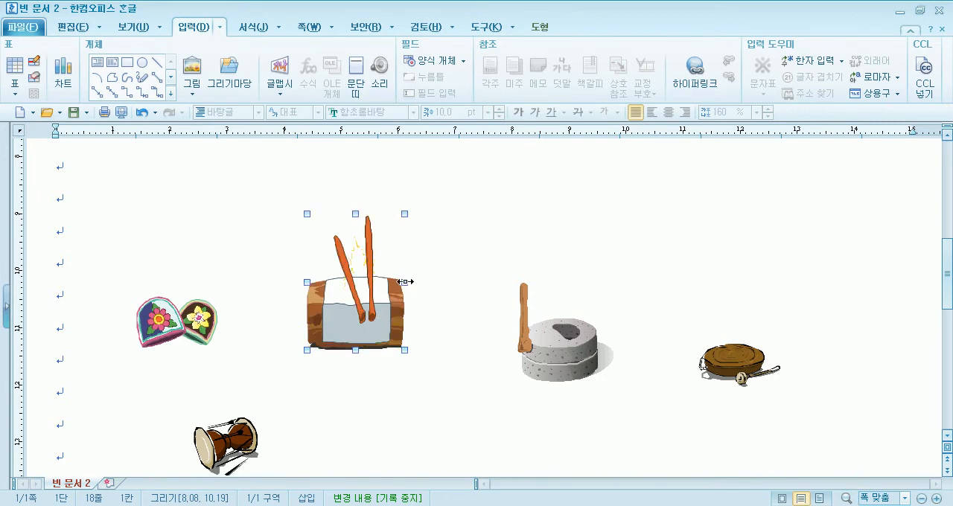
drag(442, 282, 442, 282)
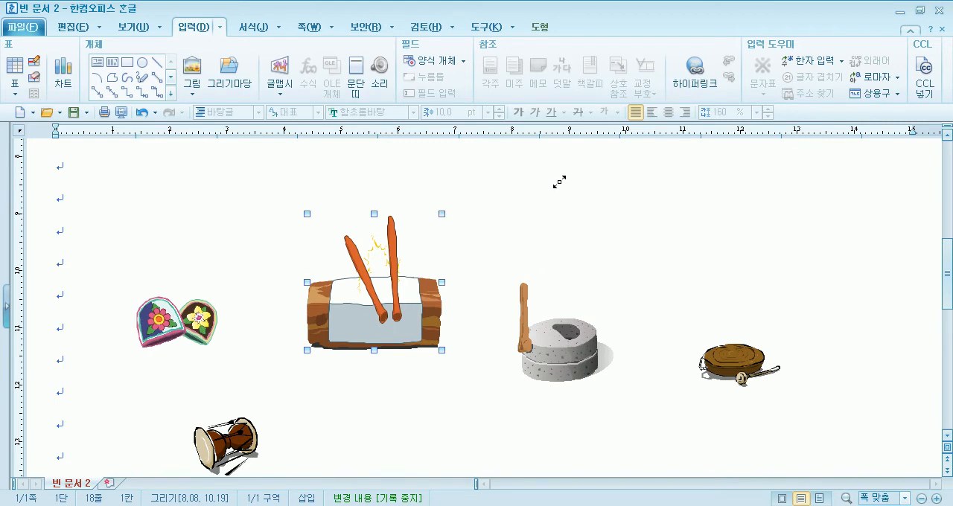
drag(451, 343, 449, 347)
drag(448, 253, 447, 250)
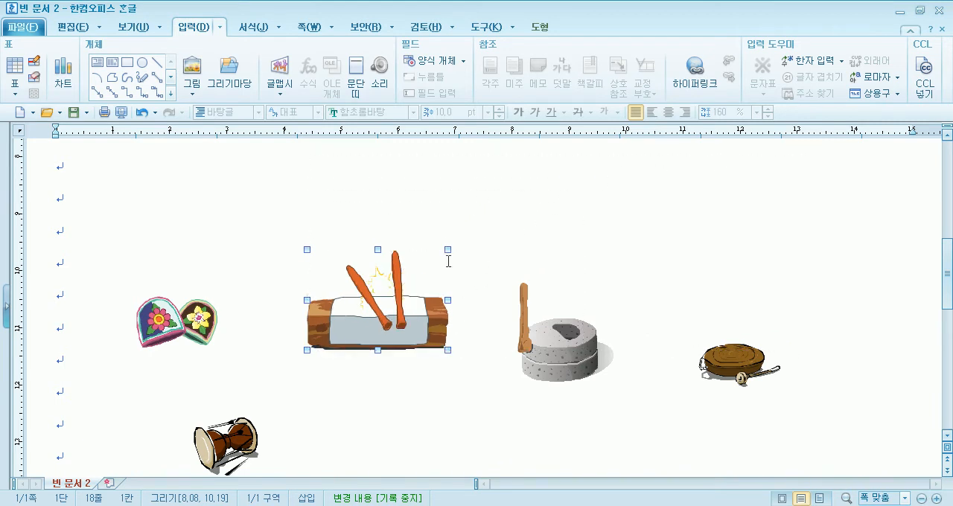
Move the 맷돌 up and enlarge it to about 22 × 21 mm
drag(557, 349, 584, 275)
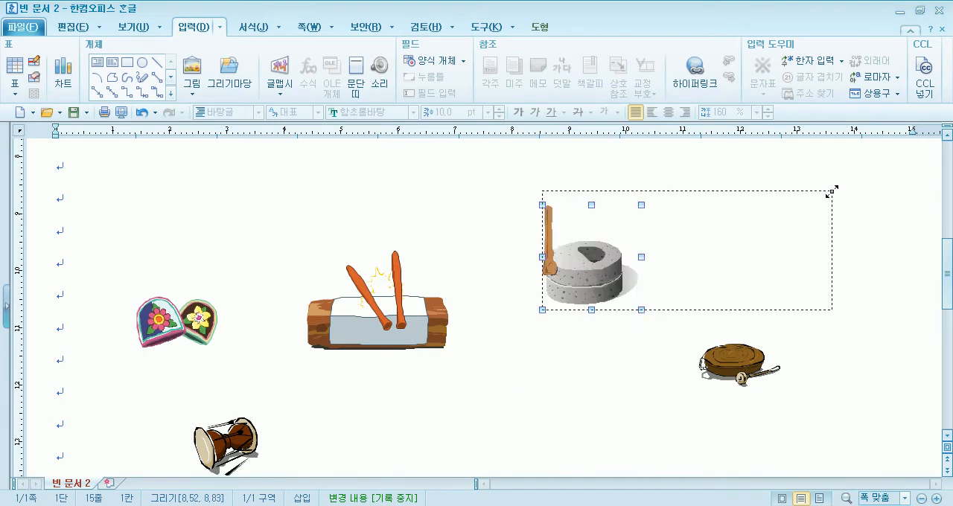
drag(832, 191, 831, 191)
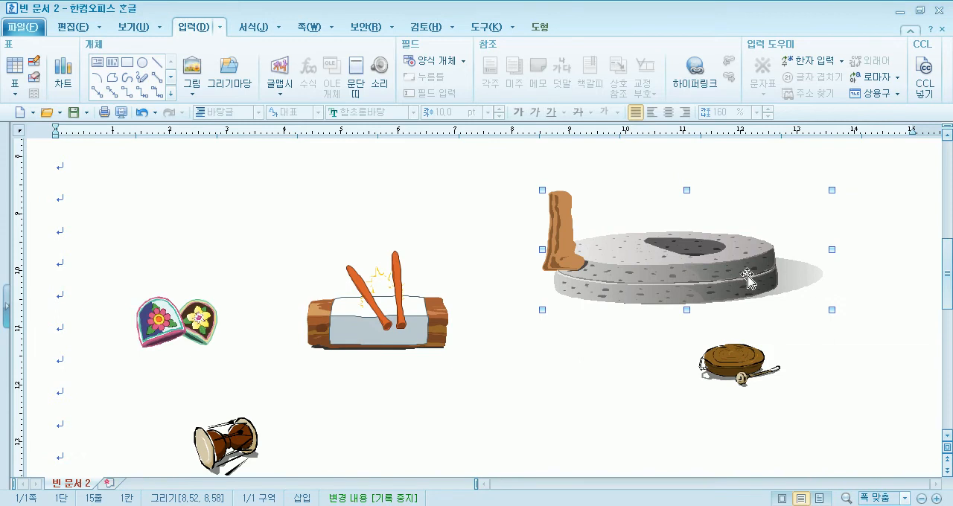
drag(832, 248, 666, 266)
Enlarge the 골무 to about 29 × 18 mm and place it to the right of the 맷돌
drag(164, 343, 165, 259)
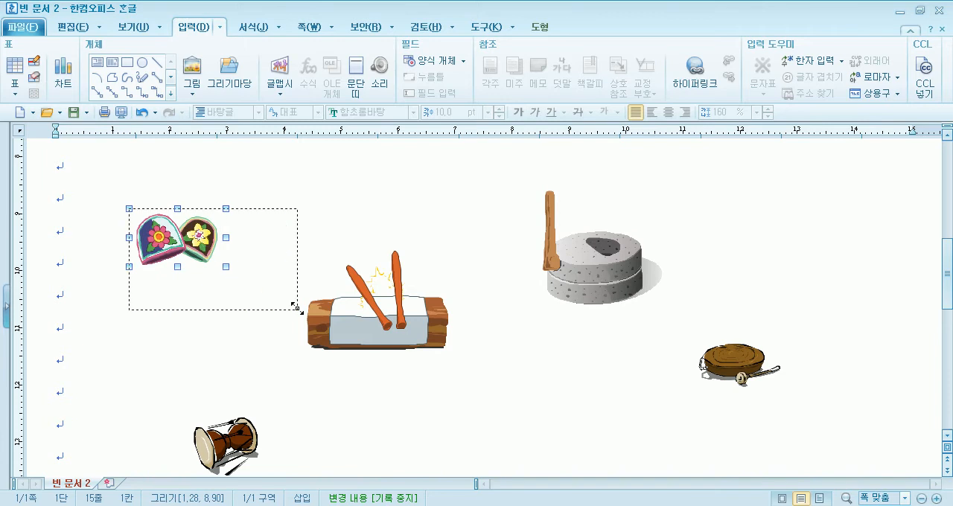
drag(294, 306, 296, 299)
drag(223, 268, 760, 242)
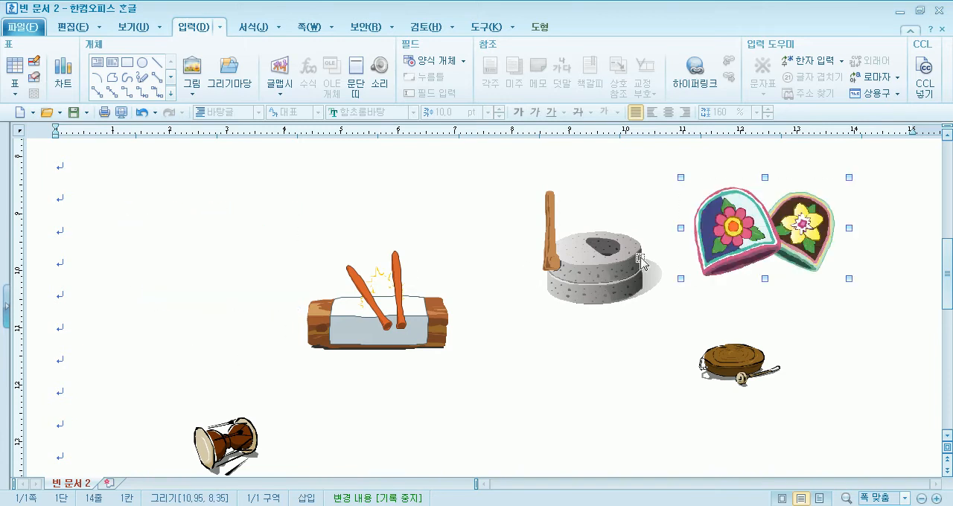
Stack the 맷돌, 다듬이, small 꽹과리 and small 장구 in an overlapping pile against the 골무
drag(645, 250, 760, 229)
drag(372, 336, 693, 252)
click(734, 349)
drag(733, 349, 733, 253)
click(222, 444)
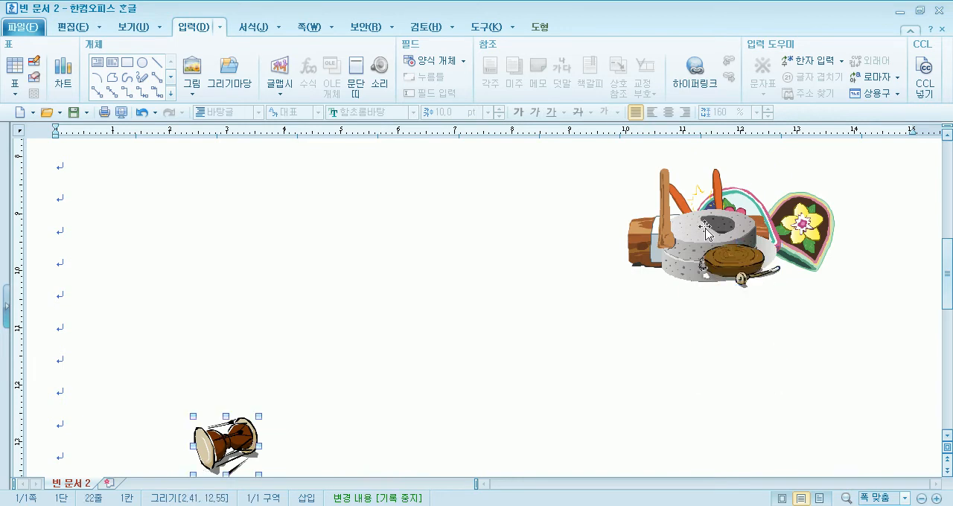
drag(674, 238, 702, 234)
Move the large 장구, 꽹과리 and 북 up into the blank area below the pile, with the 장구 highest
scroll(256, 378, down, 5)
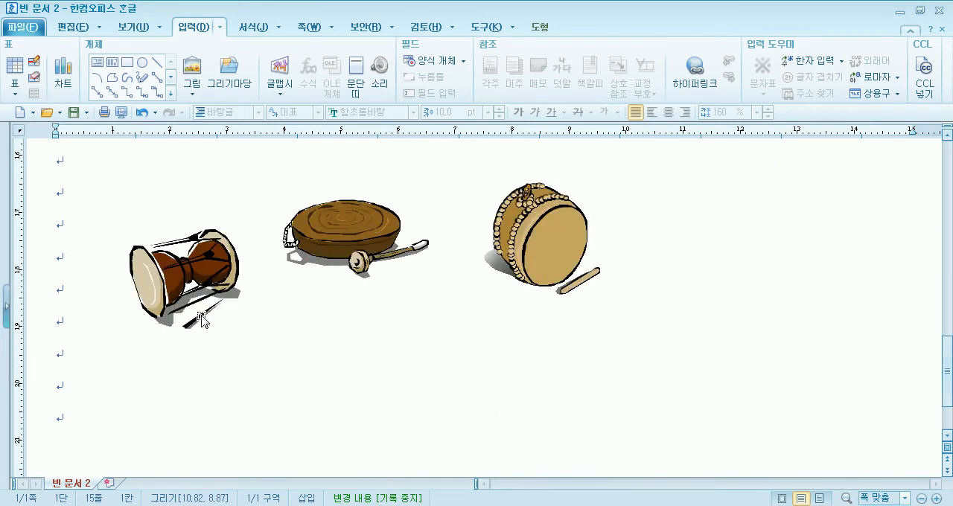
scroll(199, 330, up, 2)
drag(183, 449, 185, 210)
drag(331, 438, 339, 225)
scroll(338, 225, up, 2)
drag(544, 466, 545, 249)
drag(156, 363, 208, 275)
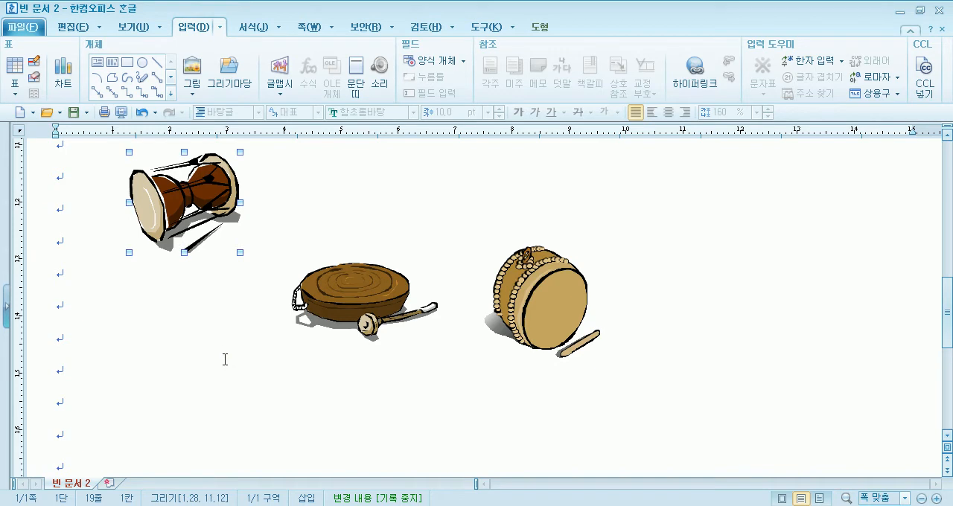
drag(197, 216, 198, 227)
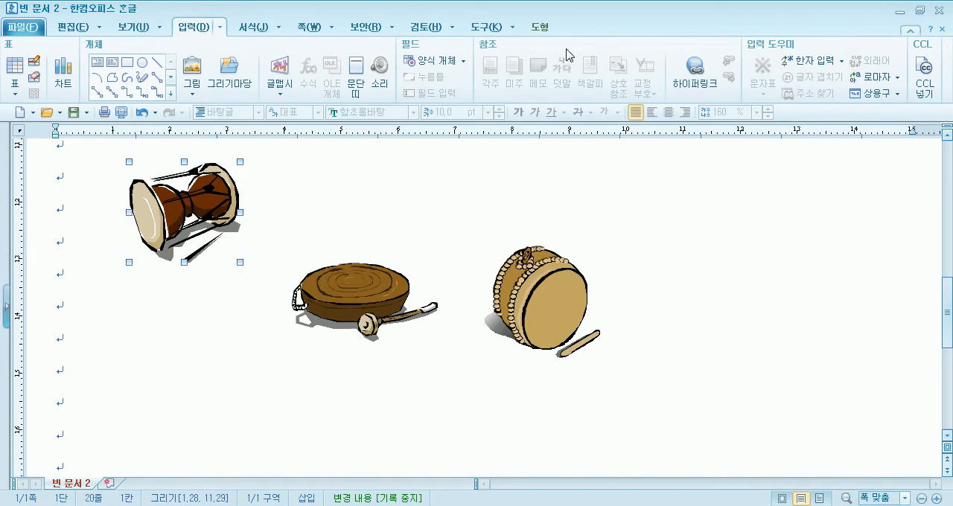
Compare the tools offered when the large 장구 is selected with those offered when the cursor is in the text
click(542, 28)
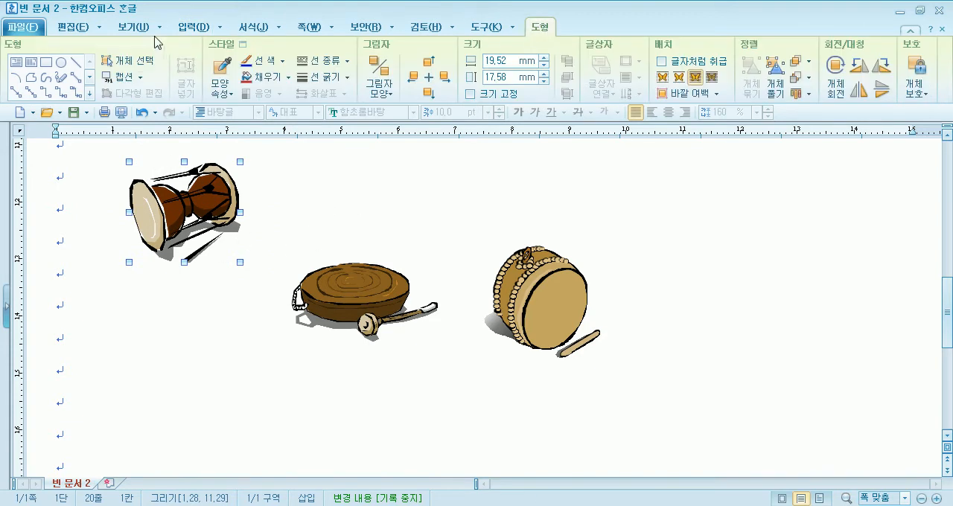
click(347, 299)
click(365, 195)
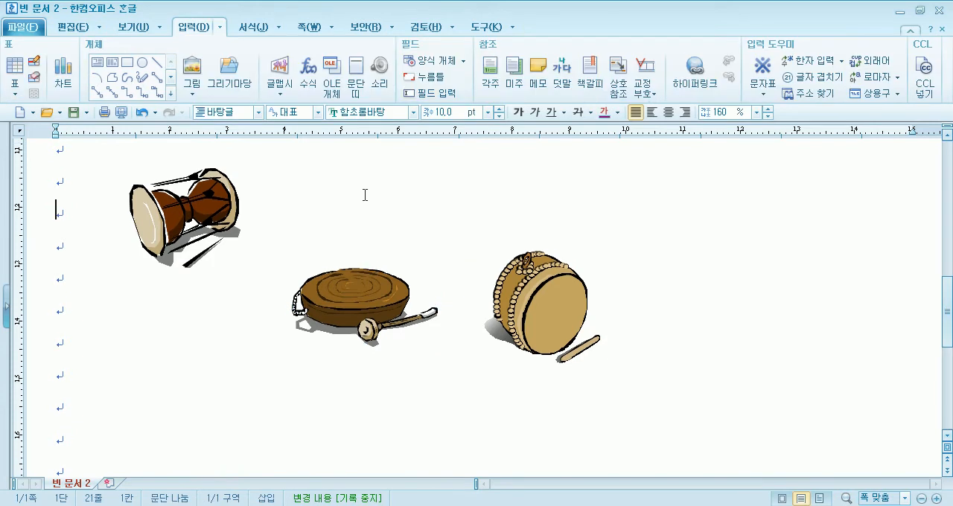
scroll(84, 218, up, 5)
click(208, 264)
scroll(216, 263, down, 5)
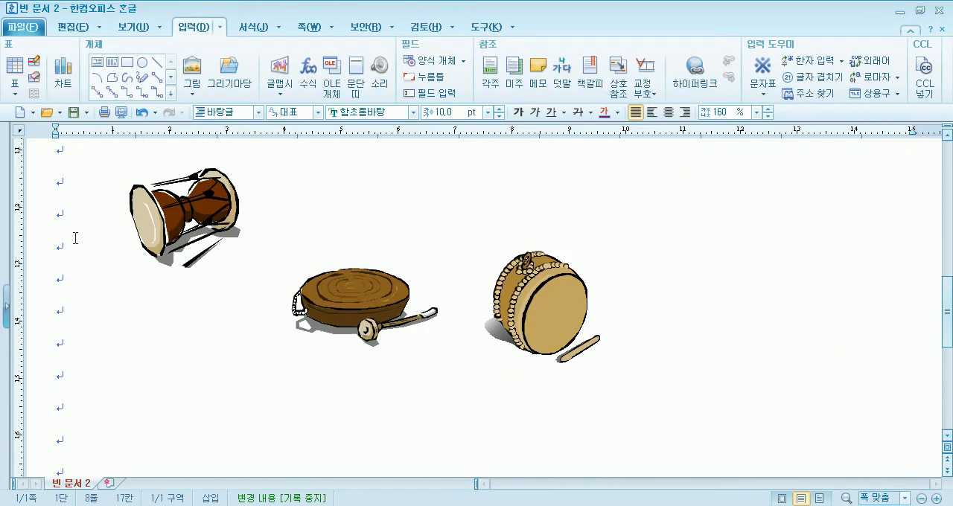
click(109, 240)
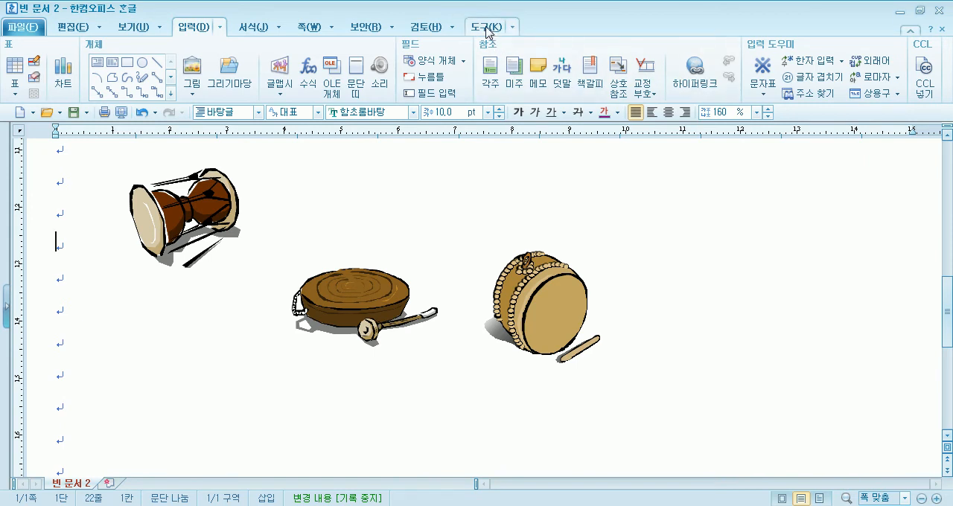
click(203, 214)
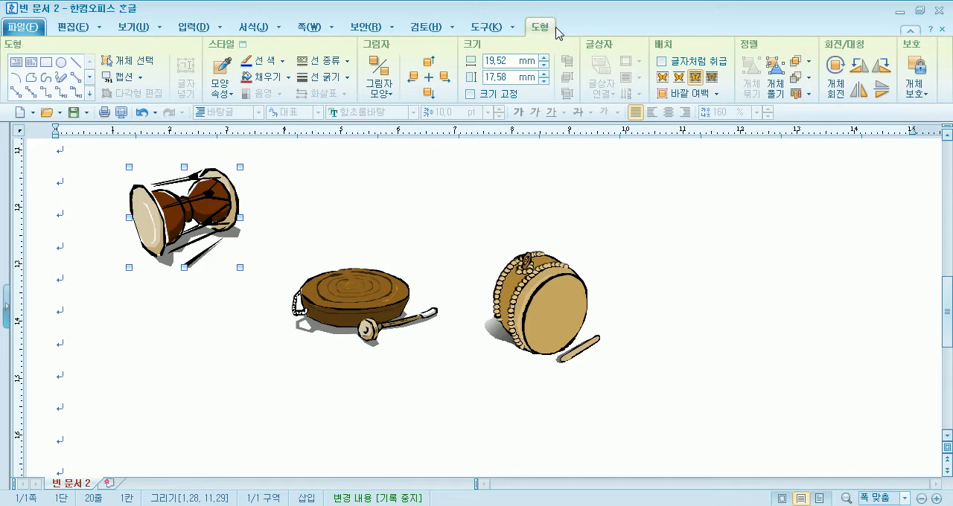
click(65, 194)
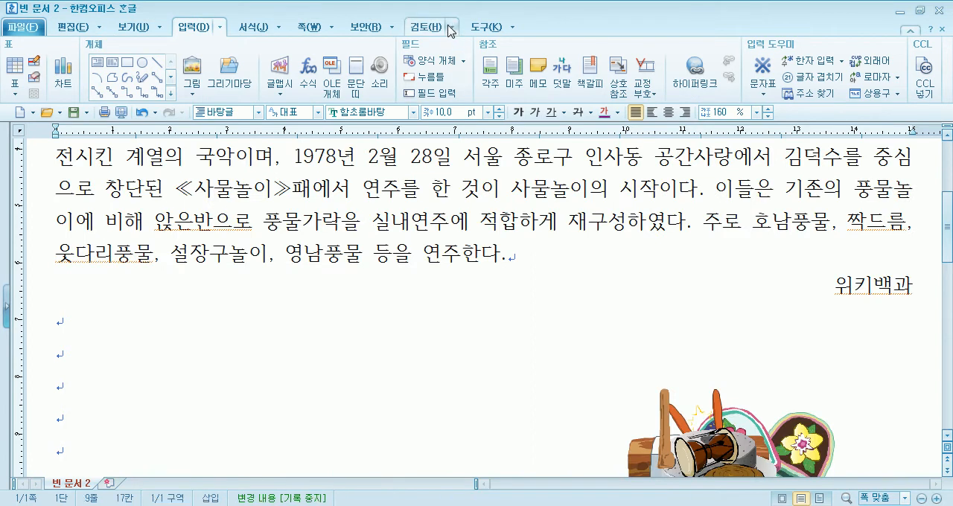
Move the large 장구 up into the blank area beside the pile and rotate it freely a little counterclockwise
click(491, 30)
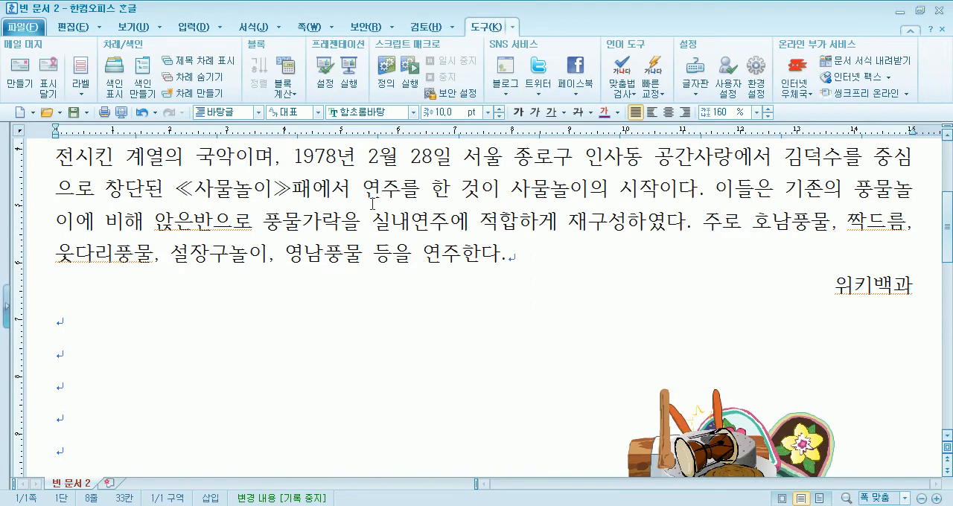
scroll(372, 204, down, 5)
scroll(611, 170, down, 3)
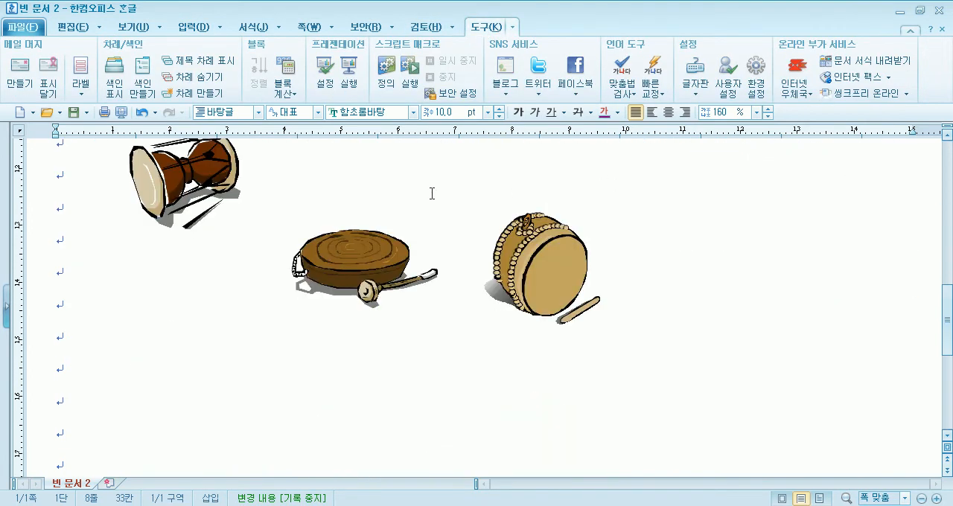
click(192, 179)
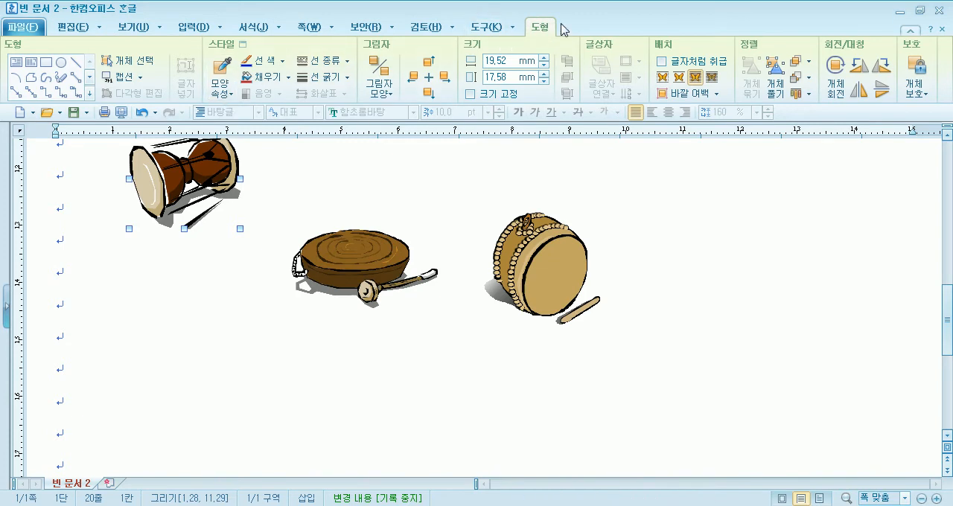
scroll(164, 180, up, 5)
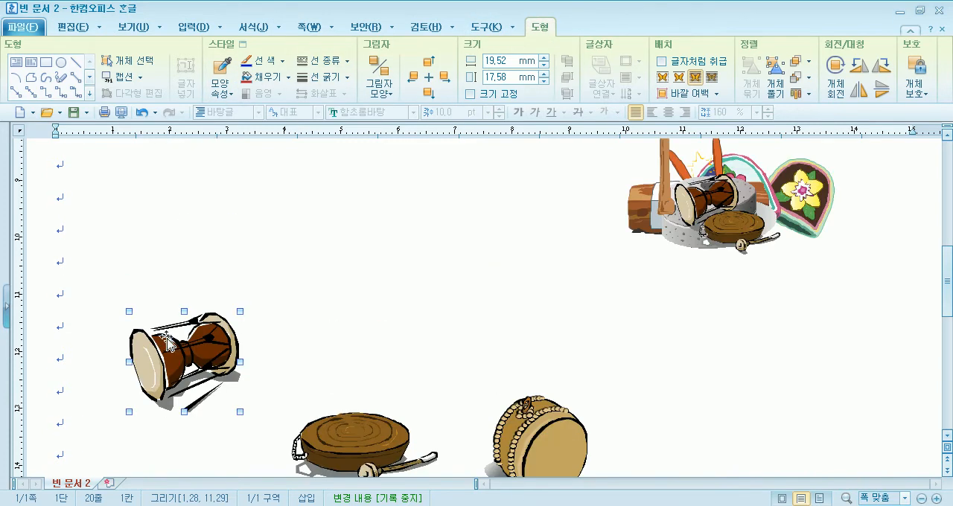
drag(192, 294, 247, 177)
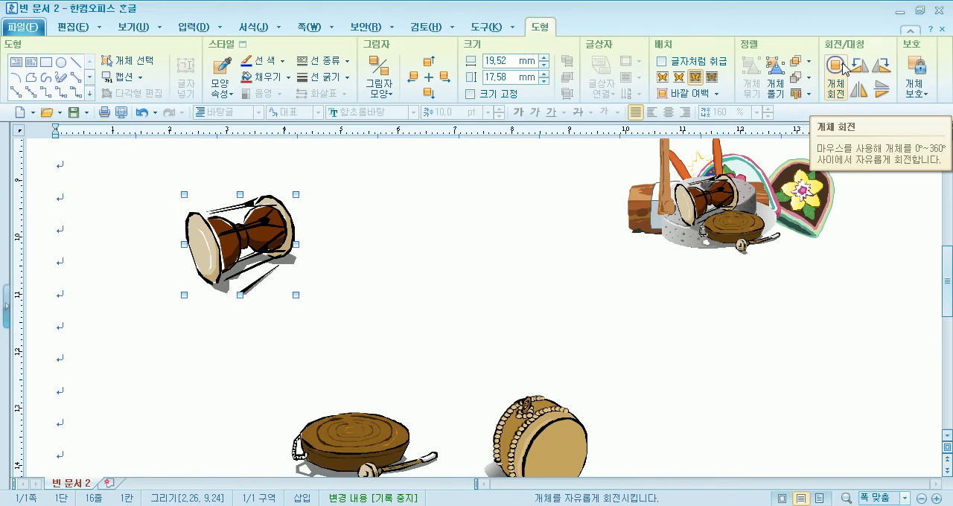
click(845, 69)
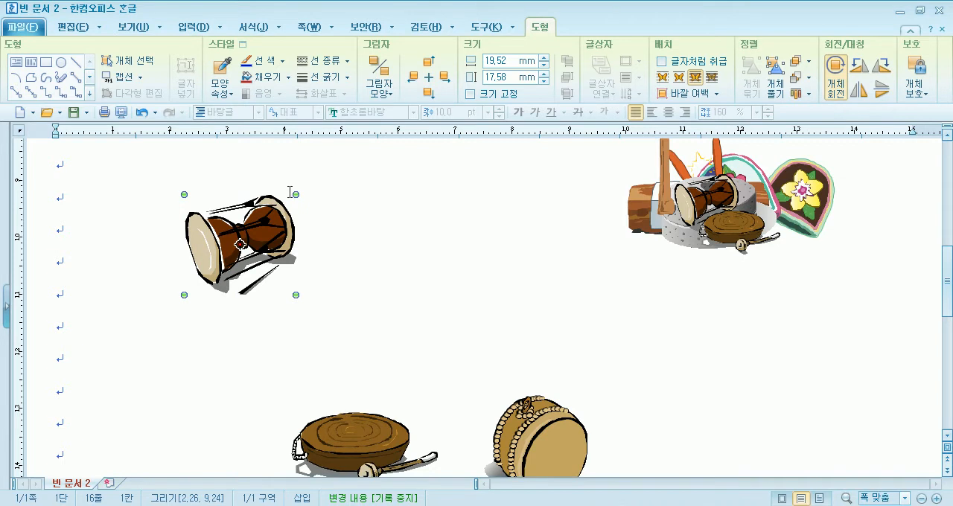
drag(295, 195, 268, 177)
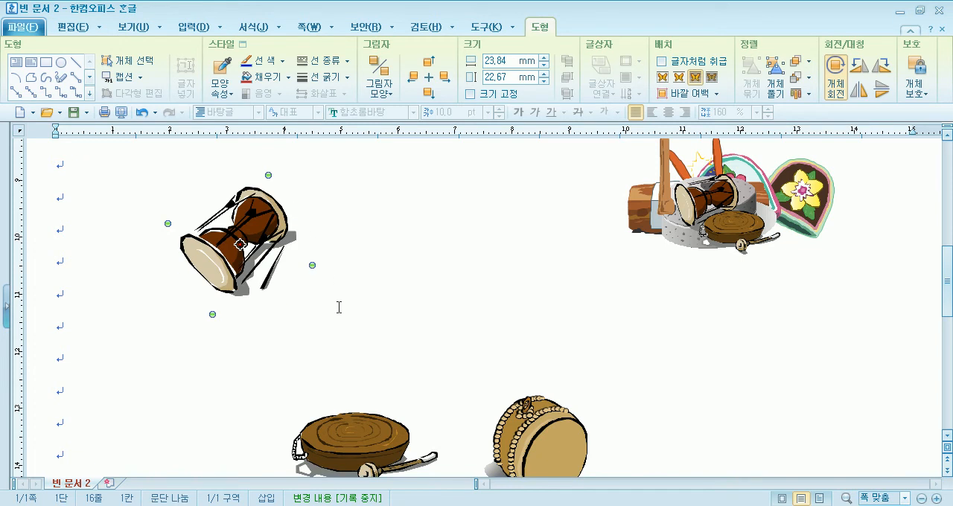
Move the large 꽹과리 up beside the 장구, rotate it freely counterclockwise, and place it lower, below the 장구
drag(424, 210, 424, 211)
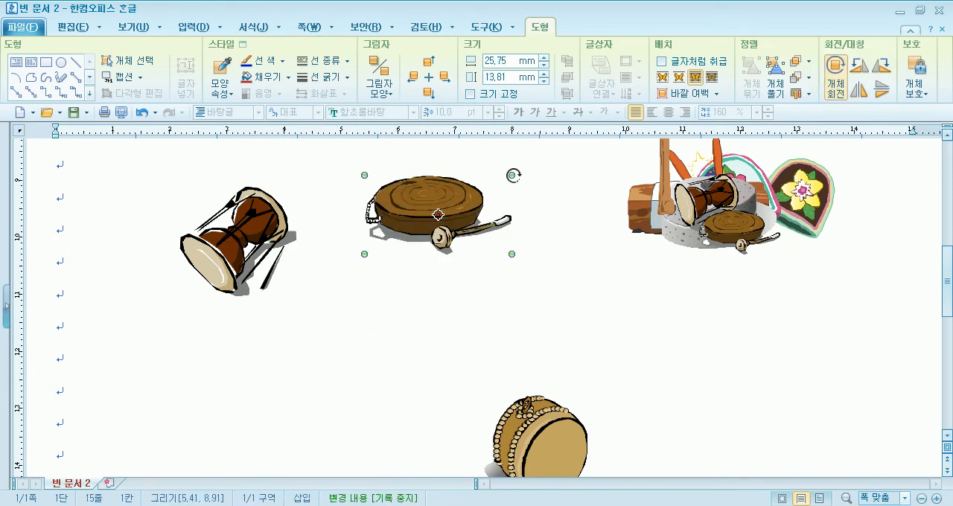
click(379, 289)
click(421, 218)
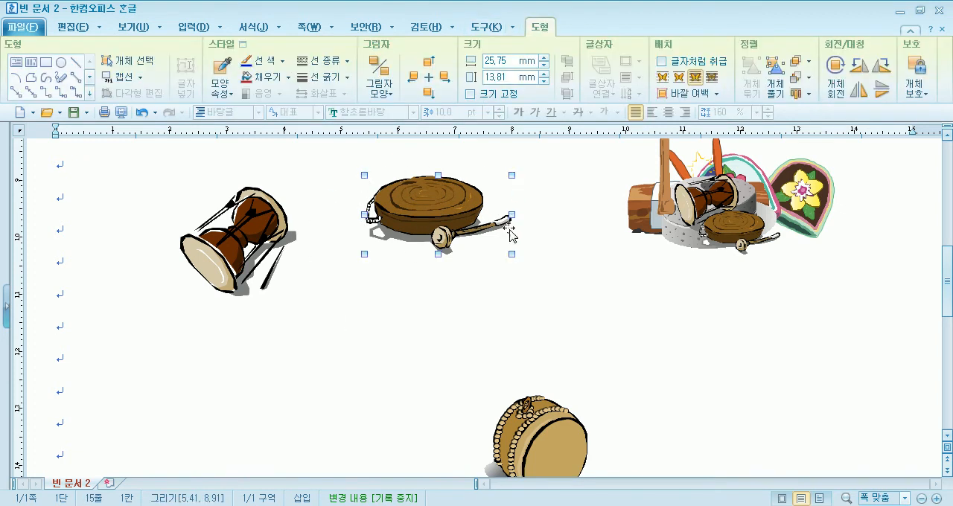
click(836, 72)
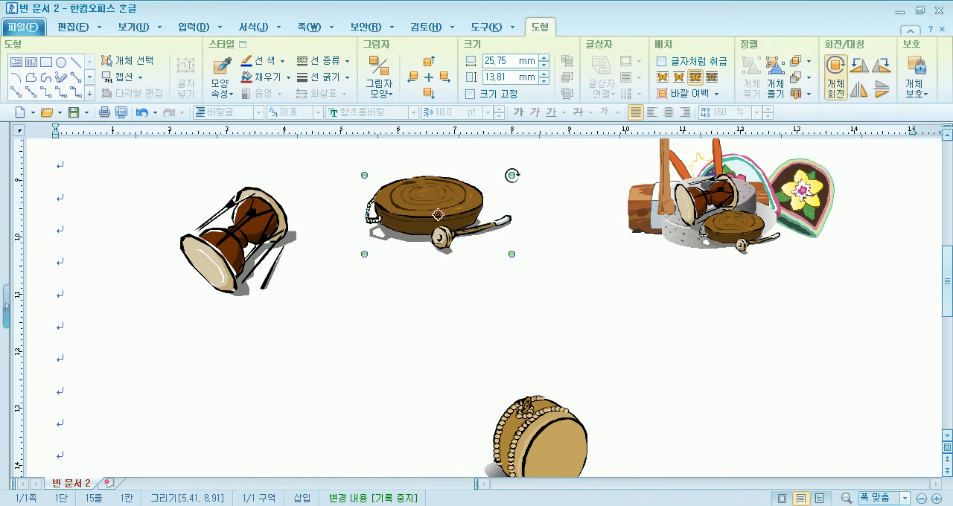
drag(511, 175, 481, 153)
drag(463, 188, 369, 320)
Move the 북 up beside the 장구 and practise rotating it freely, including about a rotation centre shifted to its upper edge
drag(541, 423, 486, 229)
drag(352, 343, 311, 369)
click(491, 233)
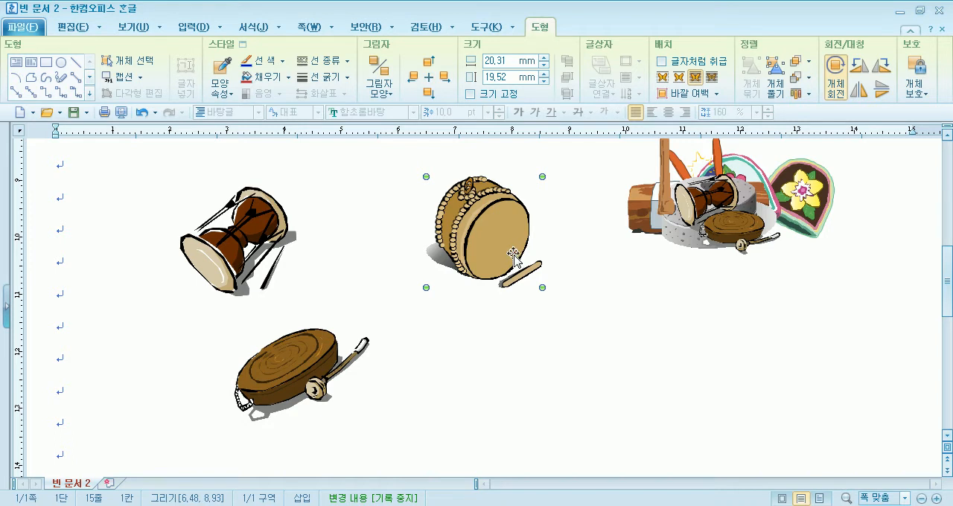
drag(542, 176, 461, 183)
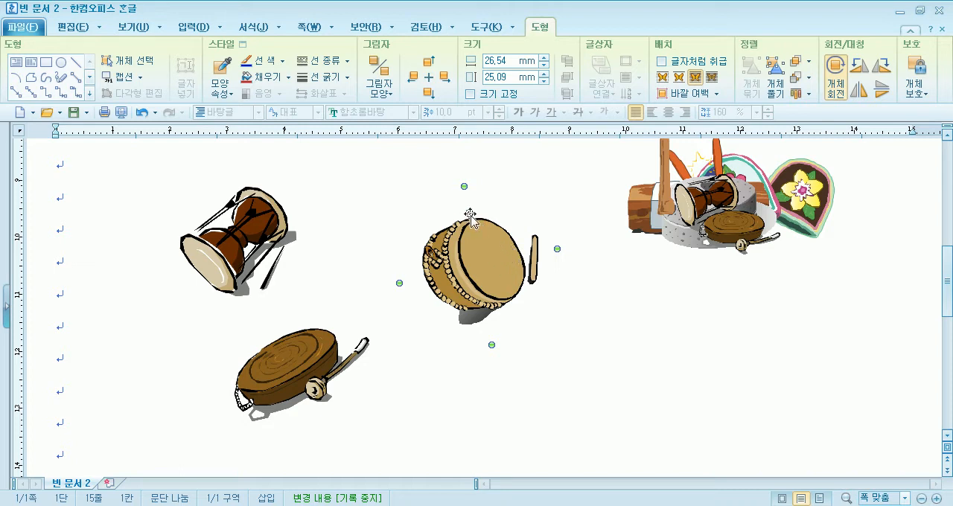
drag(556, 248, 323, 273)
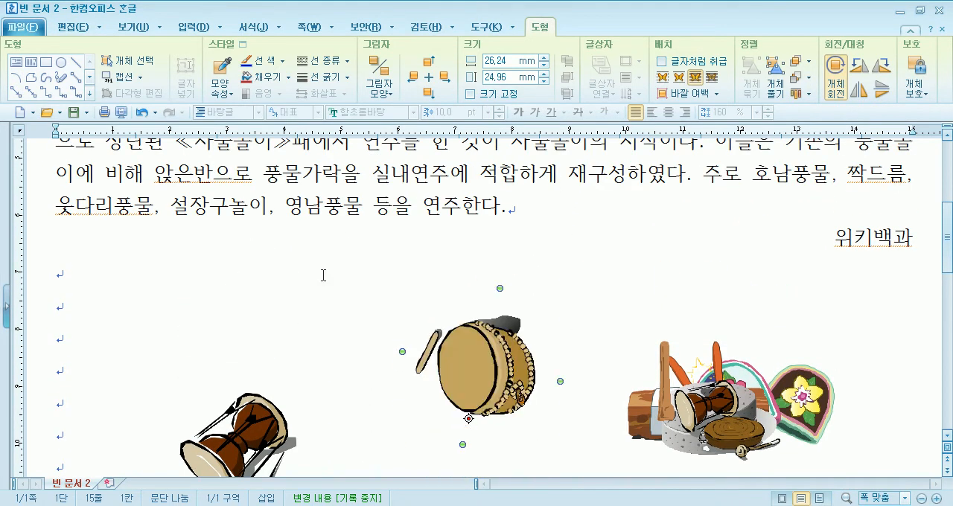
drag(523, 294, 456, 486)
scroll(589, 281, down, 3)
scroll(546, 261, up, 3)
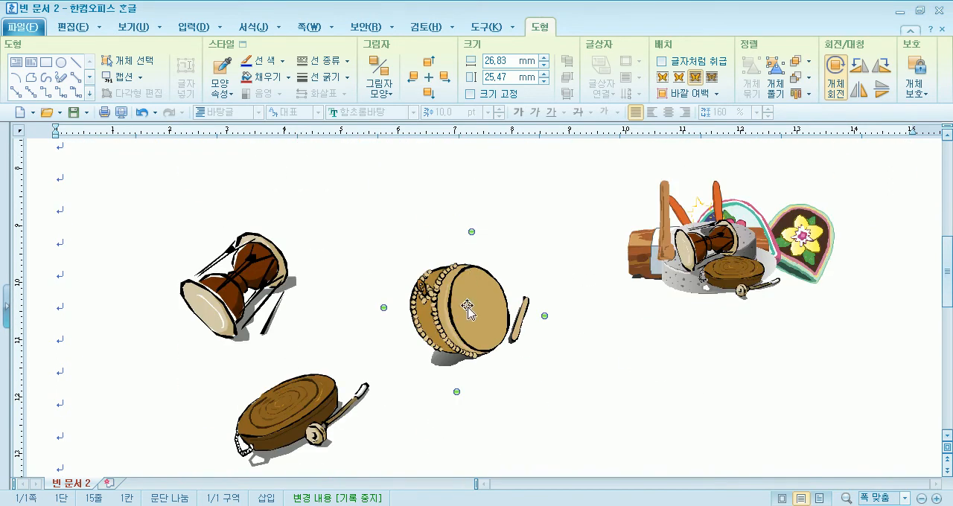
drag(545, 315, 439, 335)
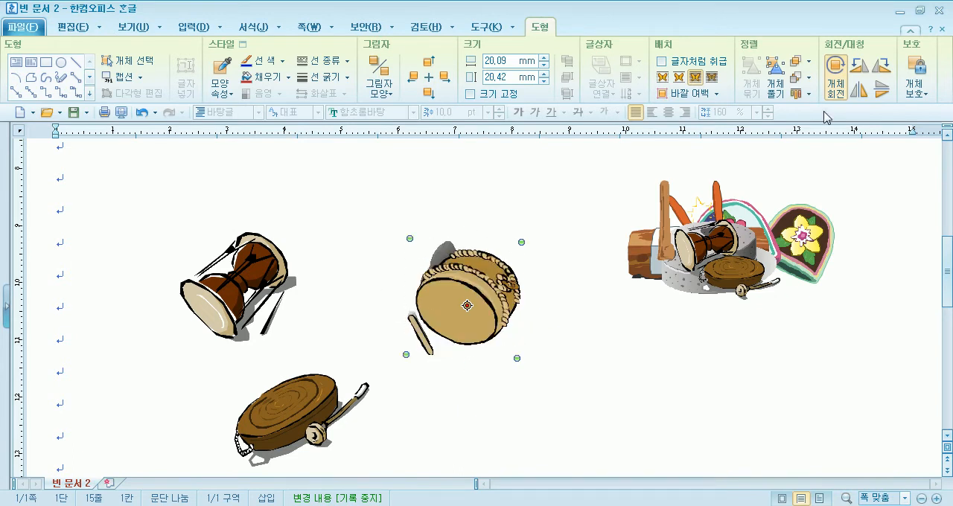
Move the large 장구 up, rotate it freely clockwise, and turn it through a full circle in 90° clockwise steps
drag(257, 281, 278, 226)
drag(295, 168, 319, 215)
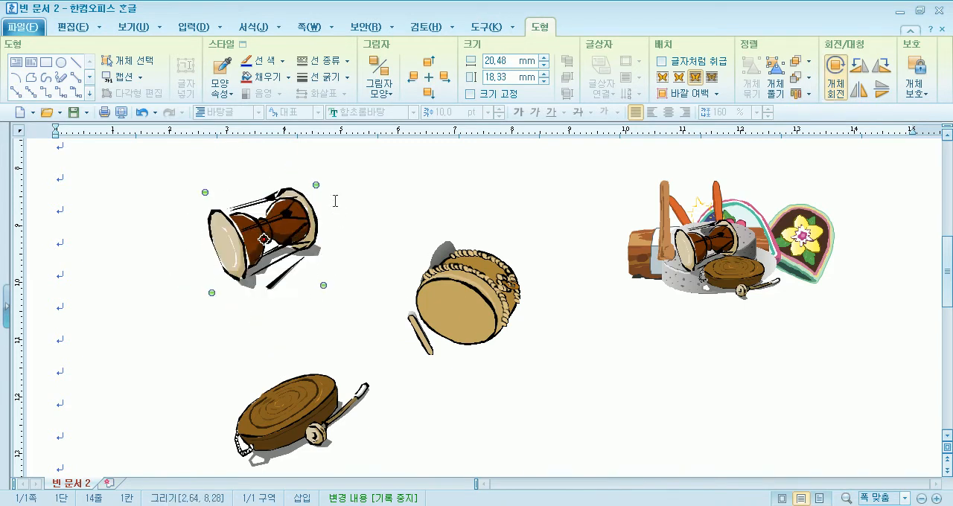
click(881, 69)
click(880, 68)
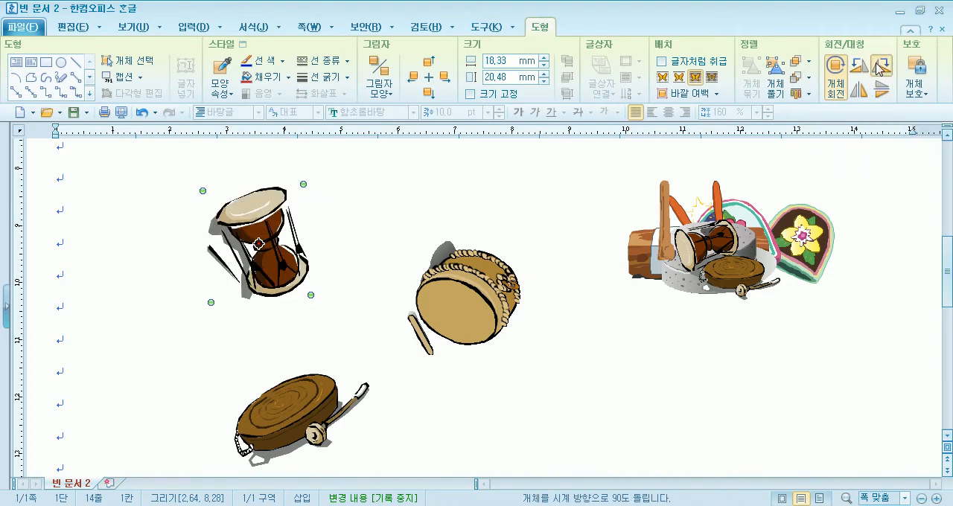
click(881, 68)
click(881, 69)
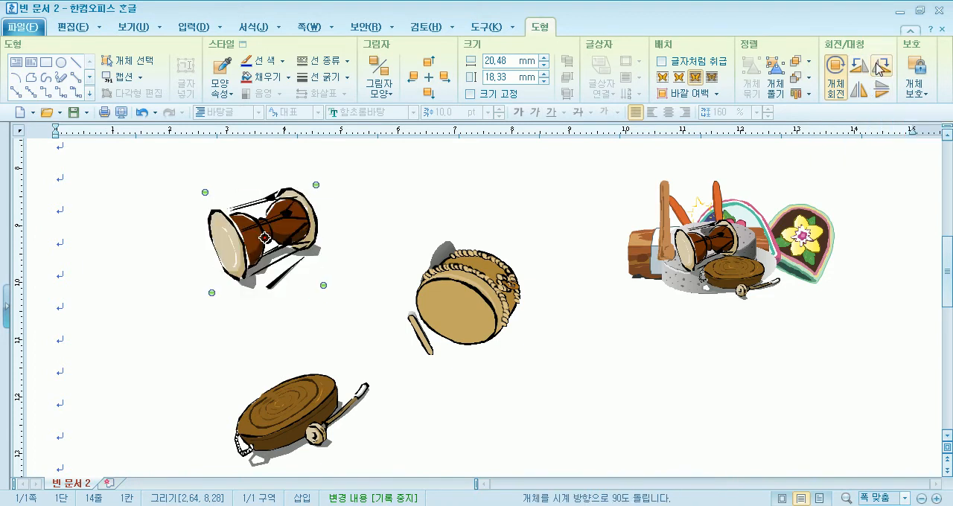
Flip the large 장구 vertically twice and horizontally twice
click(881, 92)
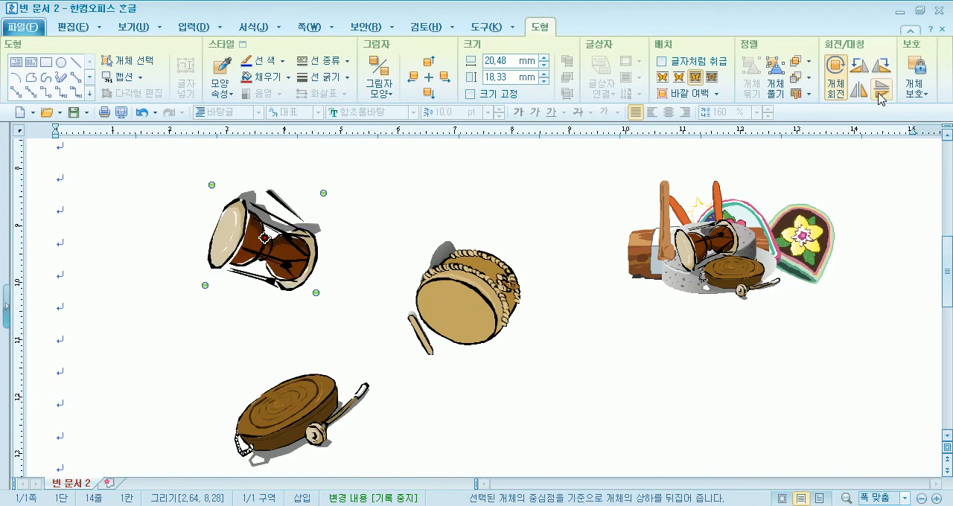
click(881, 93)
click(862, 96)
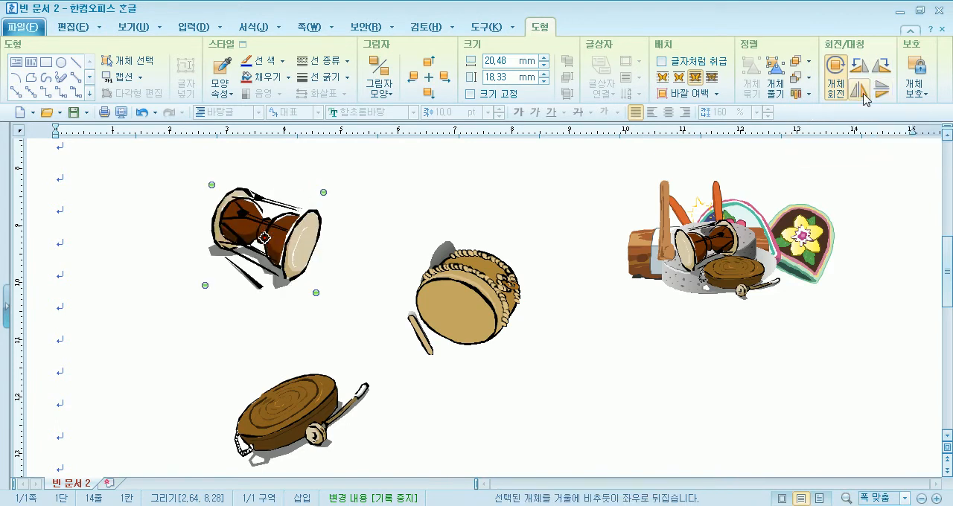
click(862, 96)
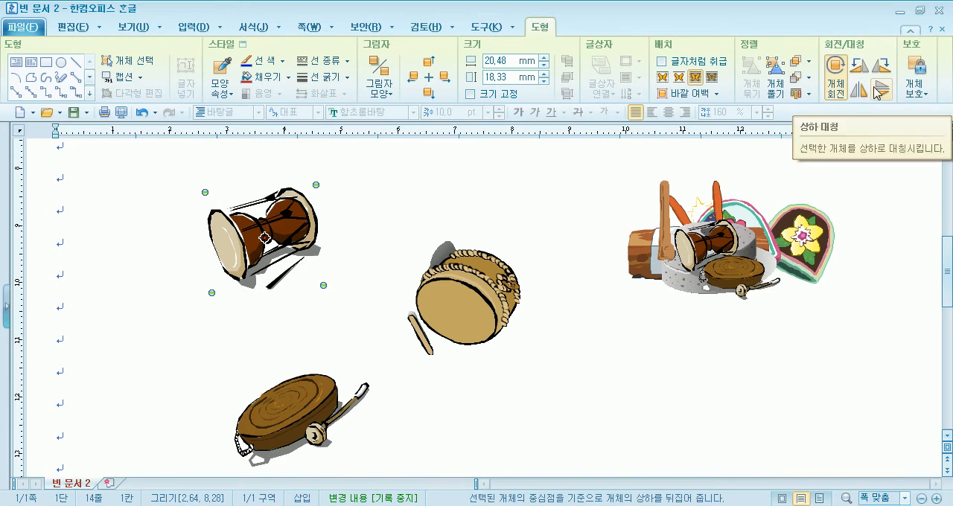
Lower the large 장구 slightly and move the rotated 북 and 꽹과리 onto the pile of drawings
click(358, 229)
drag(278, 236, 280, 273)
click(463, 290)
drag(464, 286, 724, 262)
drag(291, 414, 737, 270)
Resize the large 장구 to about 21.5 × 15.6 mm and move it onto the pile of drawings
click(295, 285)
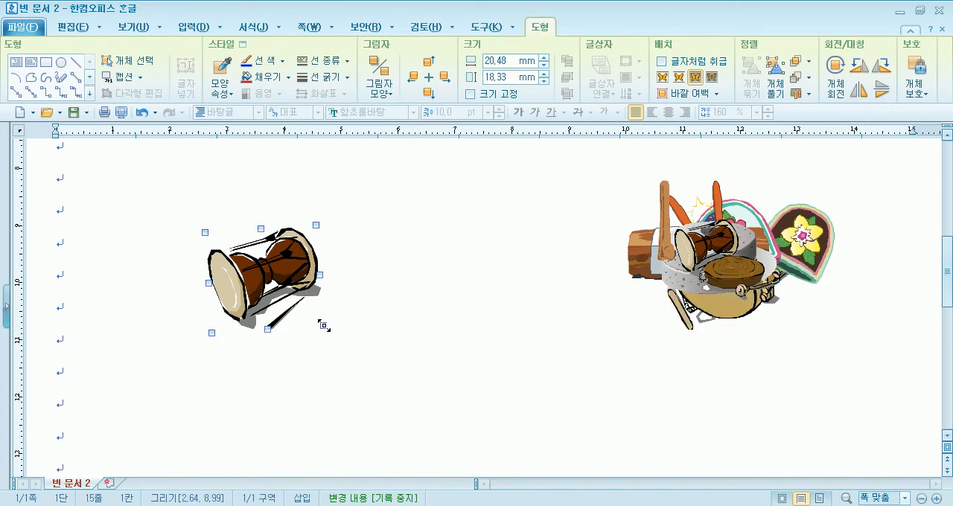
mouse_move(325, 326)
mouse_down()
mouse_move(440, 406)
mouse_move(341, 372)
mouse_move(328, 308)
mouse_up()
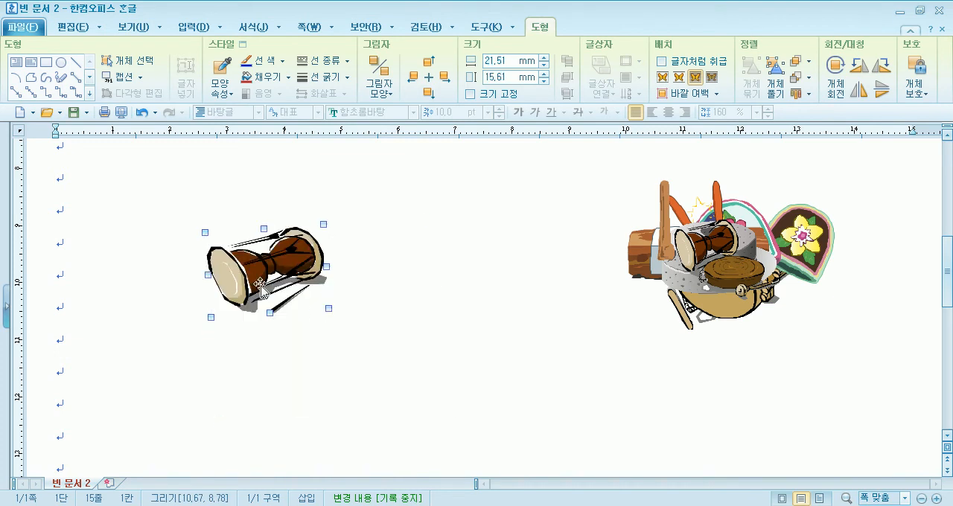
drag(248, 259, 309, 246)
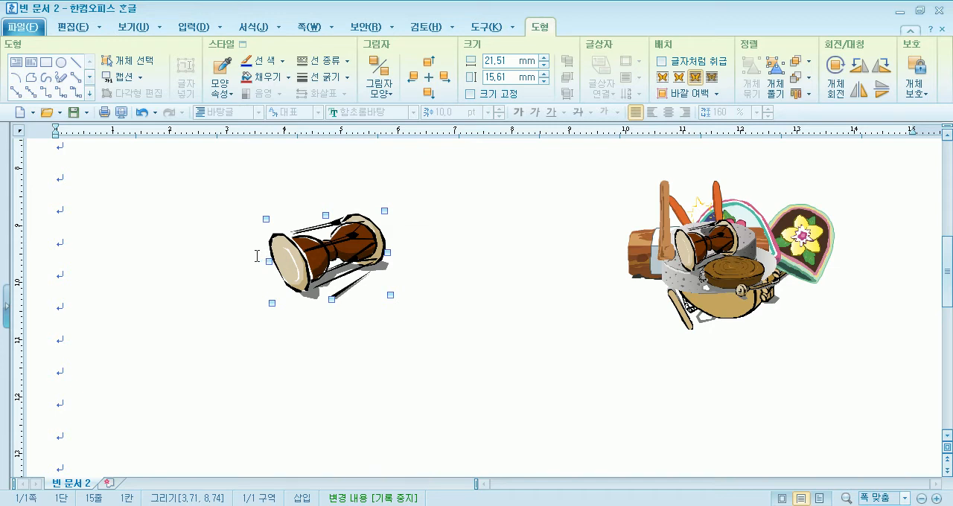
drag(308, 247, 688, 249)
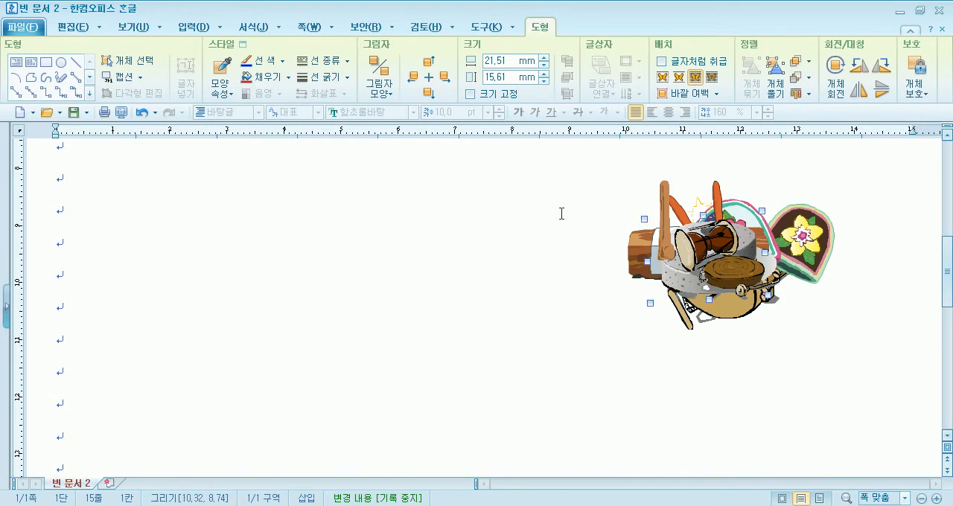
Select all the piled drawings at once with the object selection tool and delete them
click(128, 63)
drag(574, 159, 887, 366)
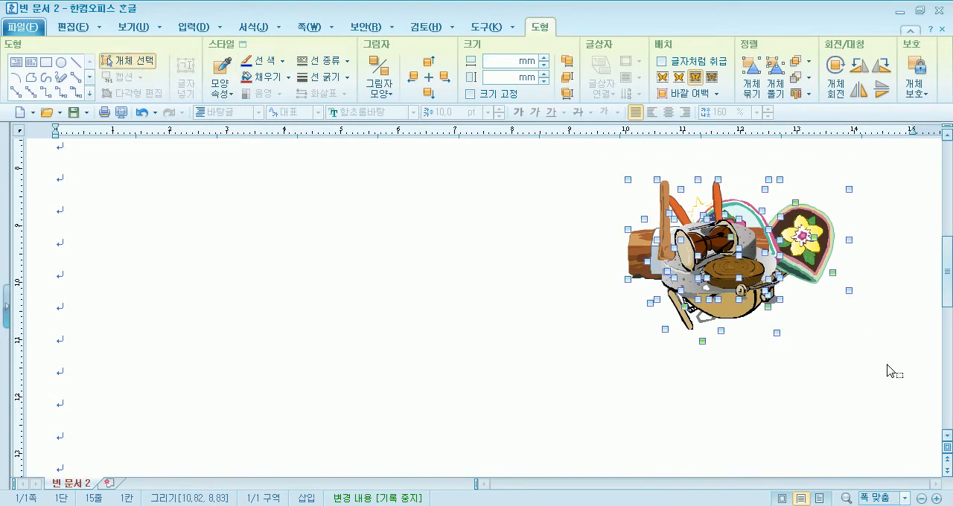
key(Delete)
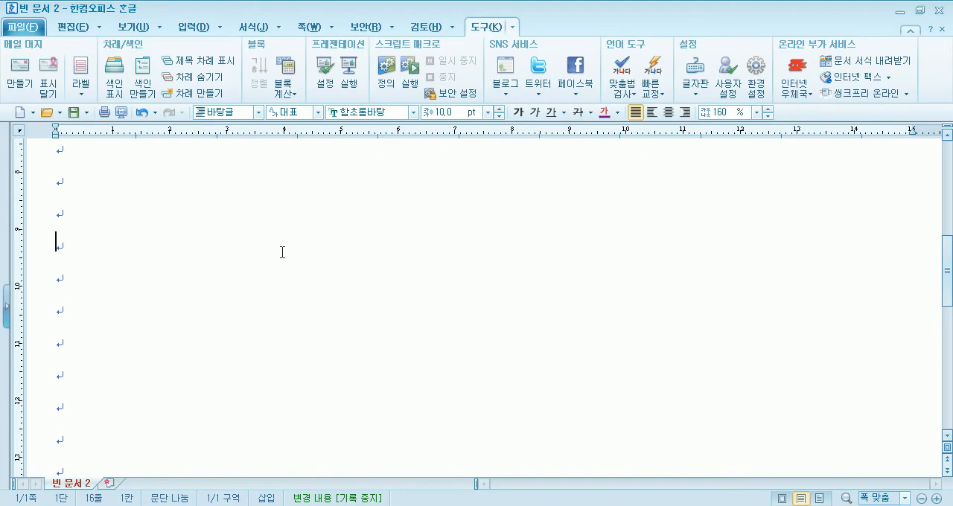
Correct 브래멘 to 브레멘 in the caption line above the 사물놀이 paragraph
text(독일 브래멘에서 연주하는 모습  사물놀이는 사물(꽹과리, 징, 장구, 북)을 중심으로 연주하는 풍물에서 취한 가락을 토대로 발전시킨 계열의 국악이며, 1978년 2월 28일 서울 종로구 인사동 공간사랑에서 김덕수를 중심으로 창단된 ≪사물놀이≫패에서 연주를 한 것이 사물놀이의 시작이다. 이들은 기존의 풍물놀이에 비해 앉은반으로 풍물가락을 실내연주에 적합하게 재구성하였다. 주로 호남풍물, 짝드름, 웃다리풍물, 설장구놀이, 영남풍물 등을 연주한다. 위키백과)
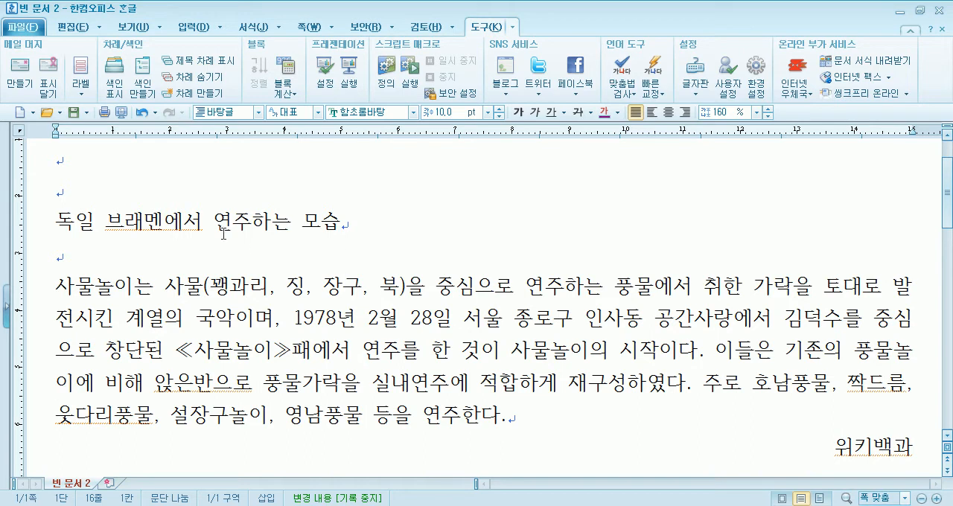
click(126, 221)
text(르)
key(BackSpace)
text(ㅔ)
key(Delete)
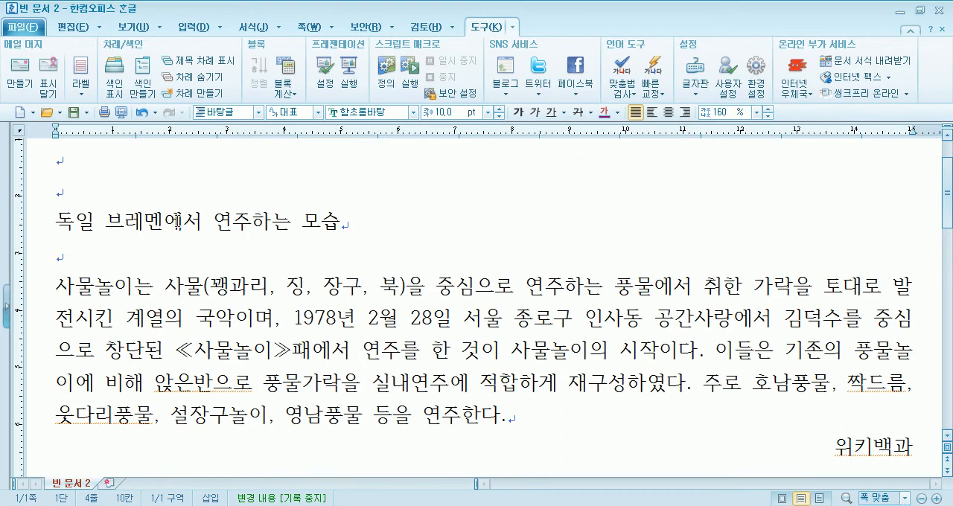
Insert the 장구4 drawing from 전통(농악) in 그리기마당 below the text, about 19 × 17 mm, and shift the gallery dialog aside
scroll(186, 223, down, 5)
click(82, 337)
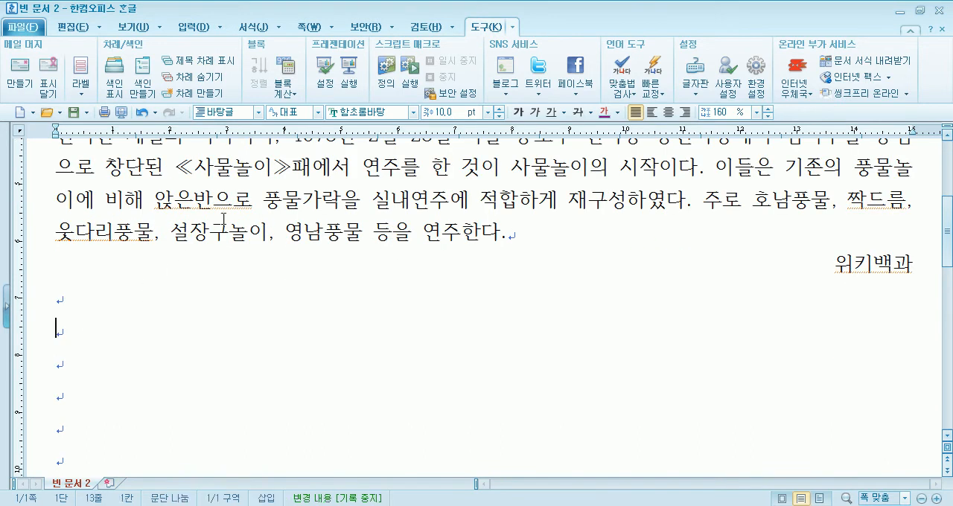
click(193, 30)
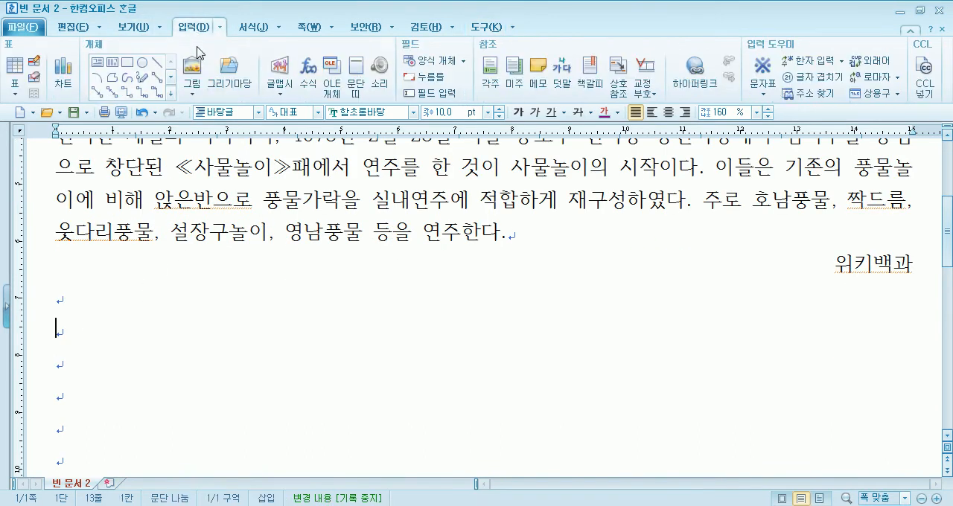
click(229, 75)
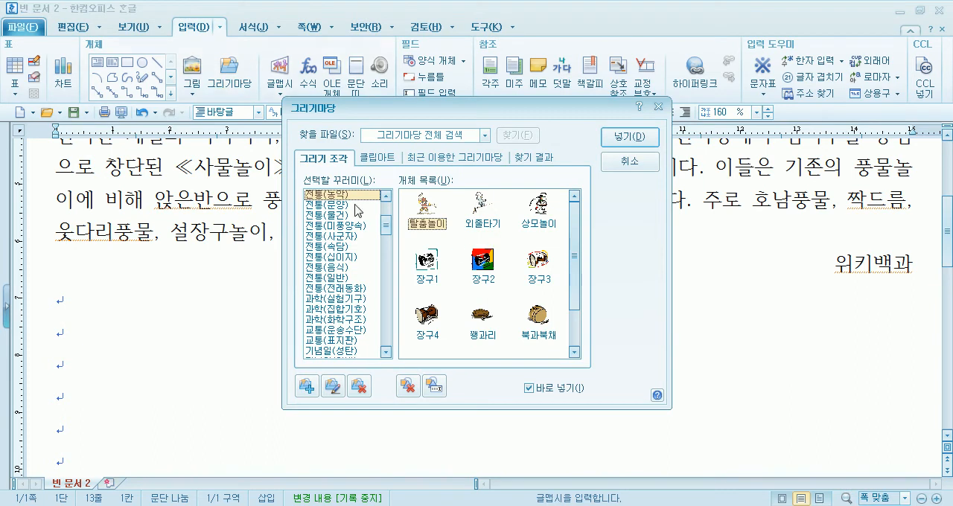
click(385, 196)
double_click(427, 320)
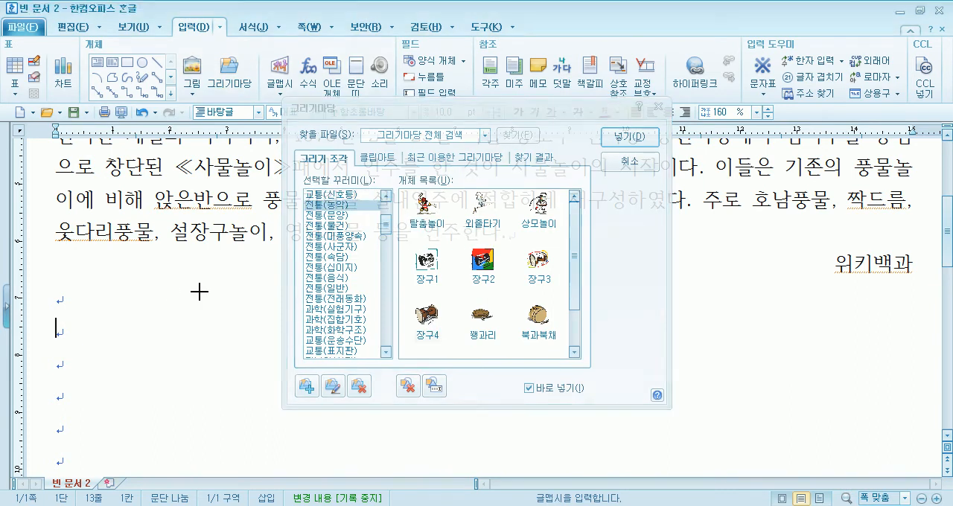
mouse_move(112, 298)
mouse_down()
mouse_move(221, 364)
mouse_move(223, 398)
mouse_up()
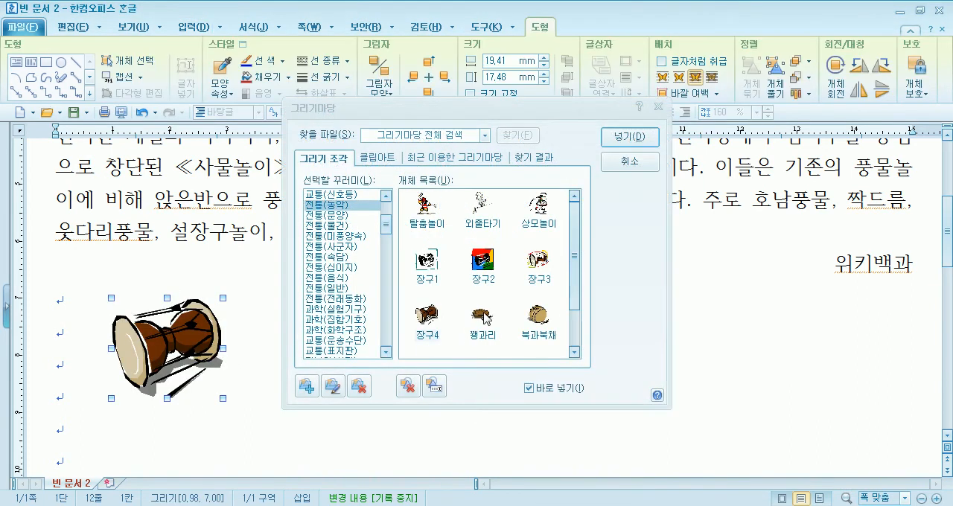
drag(487, 107, 720, 21)
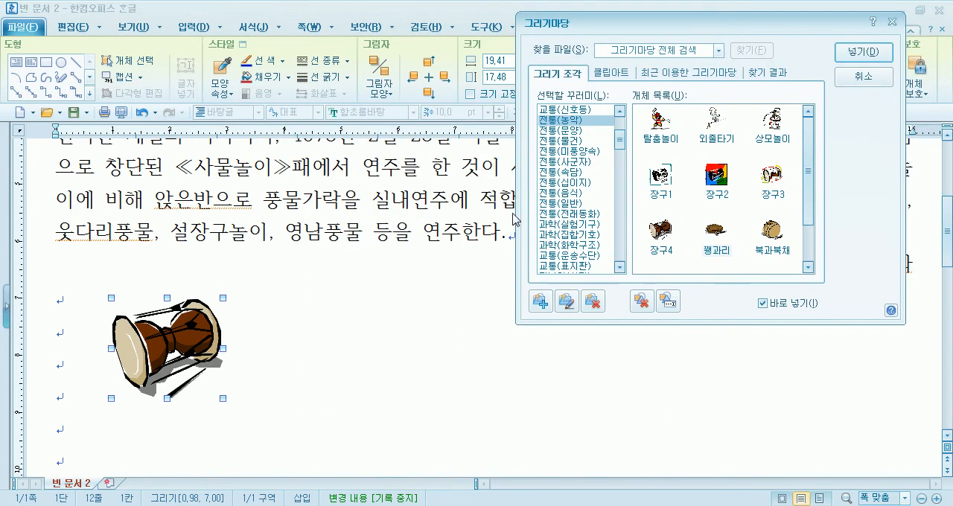
Insert the 꽹과리 drawing at about 28 × 15 mm and the 북과북채 drawing at about 21 × 18 mm, placing them in a row beside the 장구
drag(291, 288, 451, 375)
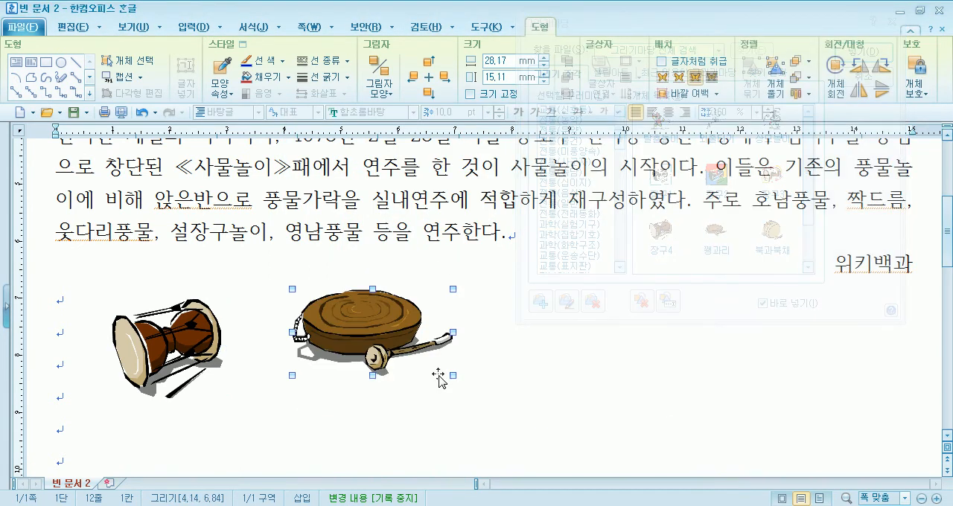
drag(384, 341, 373, 350)
drag(482, 282, 601, 382)
drag(521, 336, 556, 351)
Shrink the 꽹과리 drawing to about 22 × 12 mm and adjust its position and the 장구's so the row is more evenly spaced
click(377, 339)
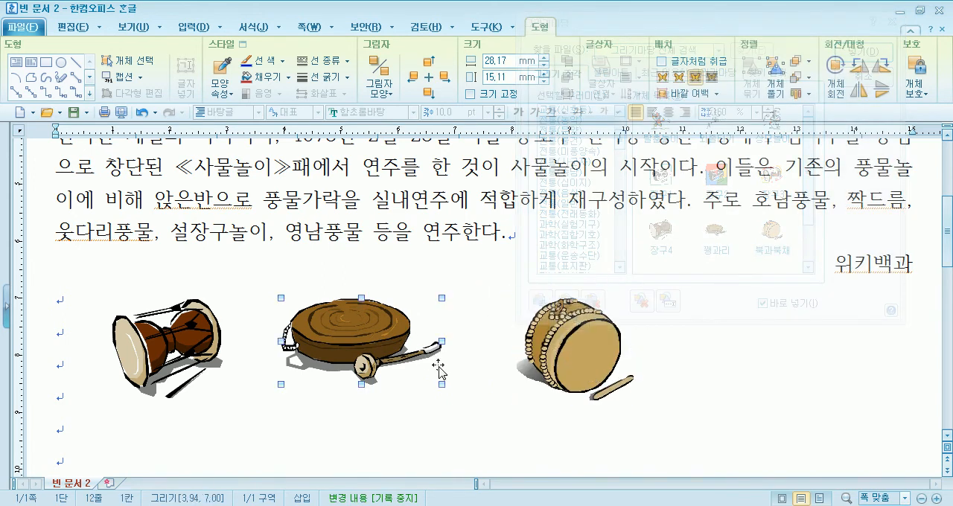
drag(440, 384, 401, 358)
drag(353, 339, 416, 338)
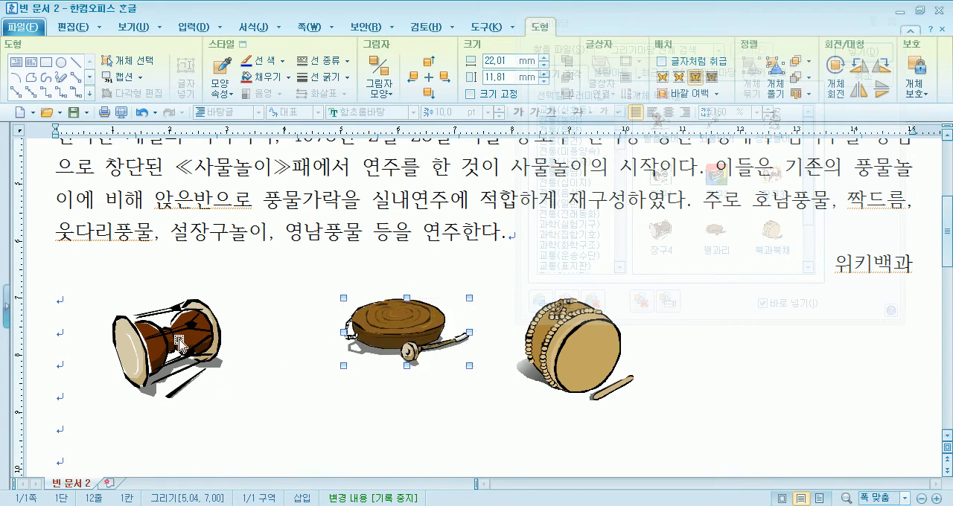
drag(183, 340, 171, 333)
drag(415, 332, 387, 333)
Close the 그리기마당 dialog and move the 북 and 장구 drawings slightly upward to line up the row of three instruments
click(574, 344)
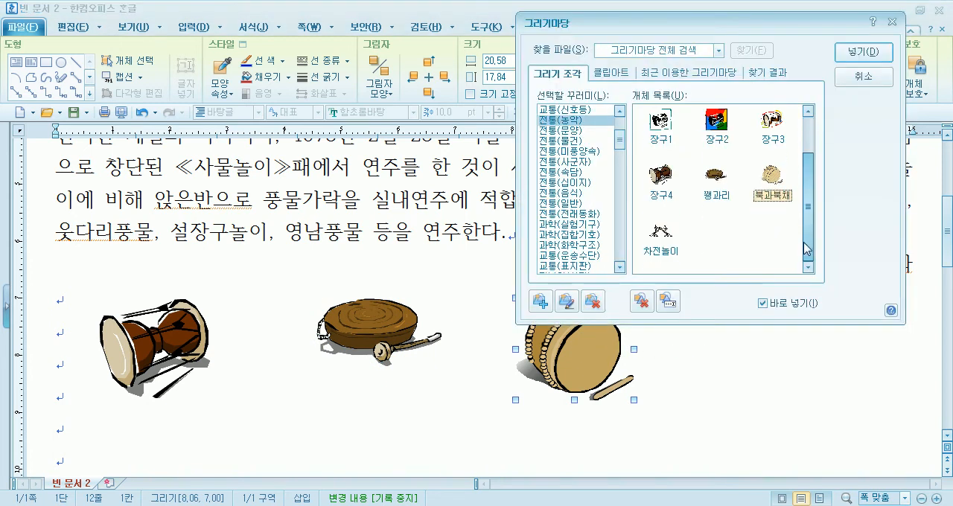
scroll(802, 264, up, 2)
click(862, 77)
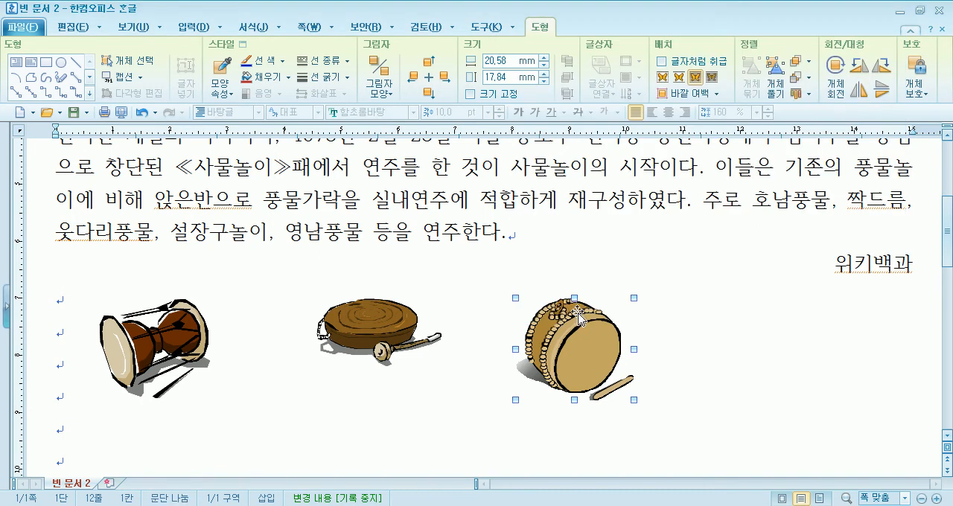
drag(572, 338, 591, 328)
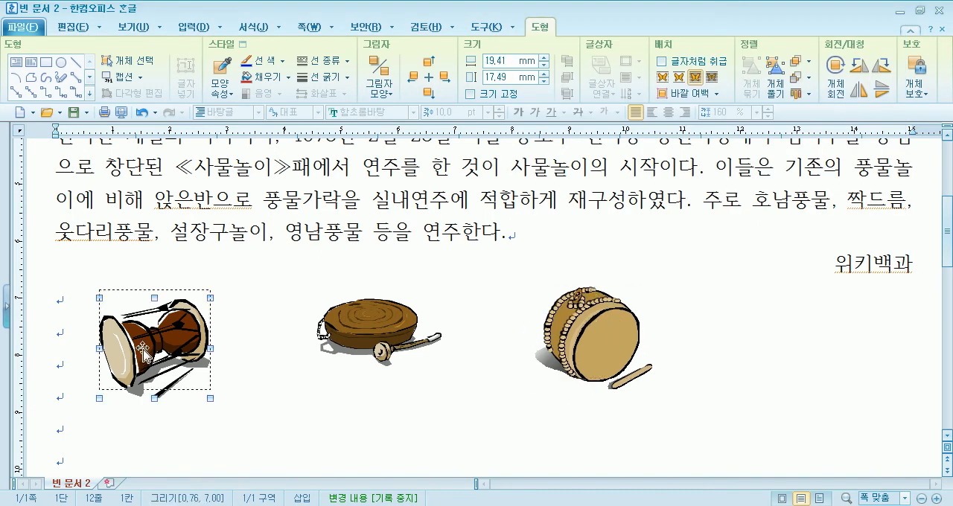
drag(145, 355, 145, 346)
click(264, 405)
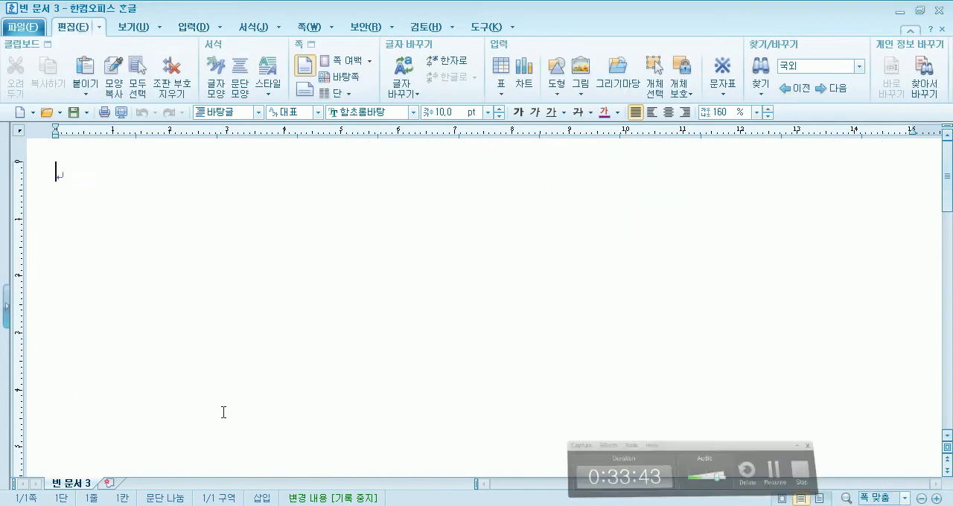
text(동ㄴ)
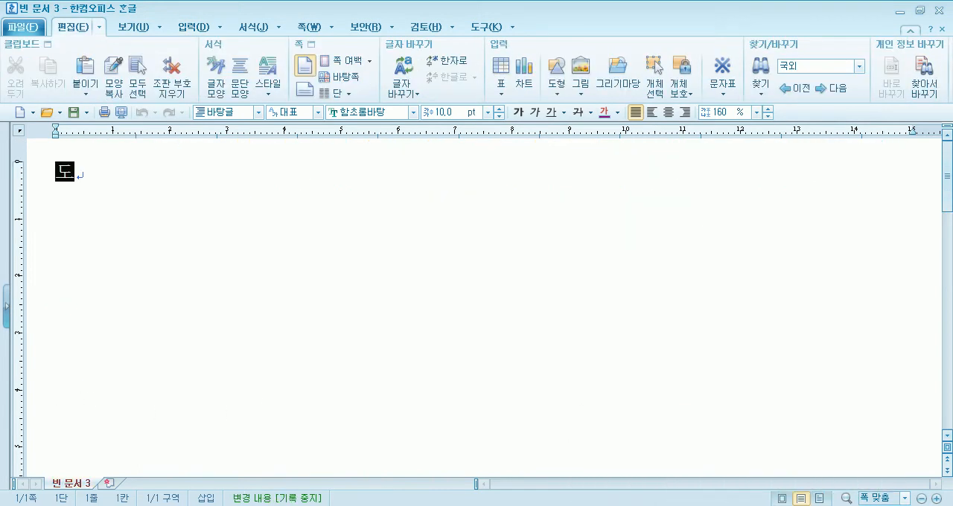
key(BackSpace)
key(BackSpace)
Enter 곤충 in the new empty document and convert it to the Hanja 昆蟲 using the 한글(漢字) format
text(곤충)
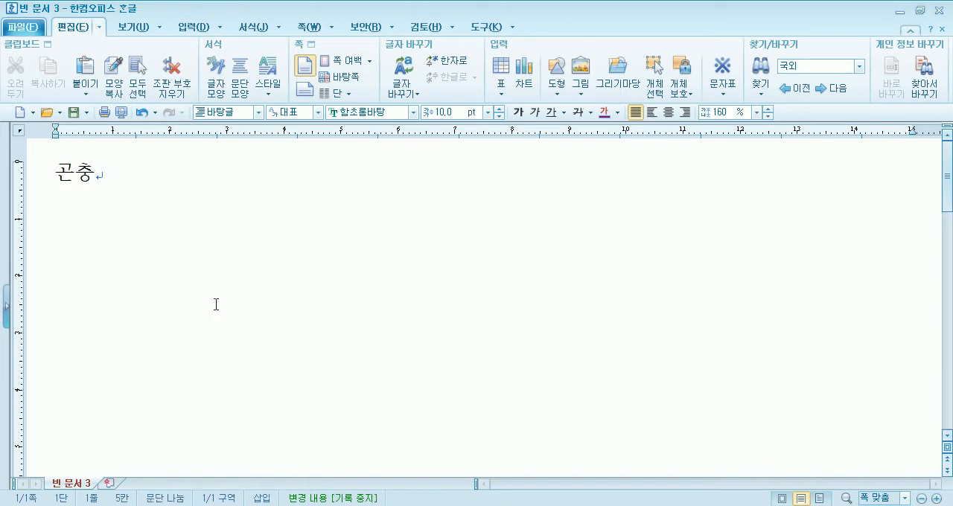
key(F9)
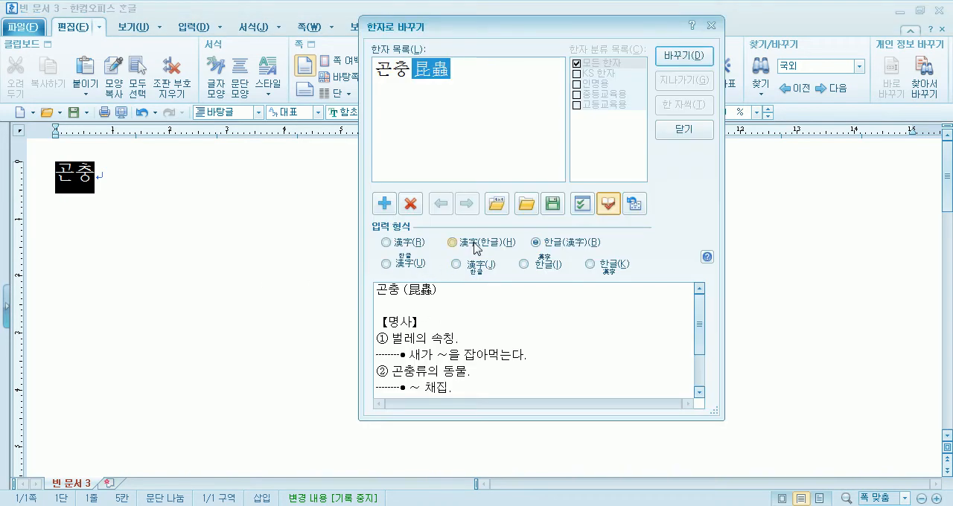
click(535, 242)
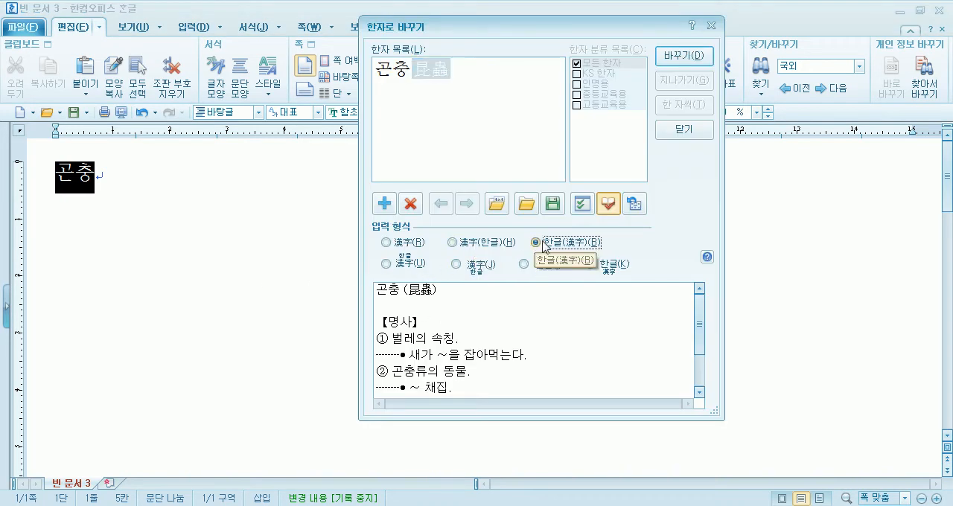
click(675, 57)
Continue the sentence after 곤충(昆蟲) with "은 절지동물문에 속하는 동물로서 머리 가슴 배의 세 부분으로 나누어져 있으며"
text(은 )
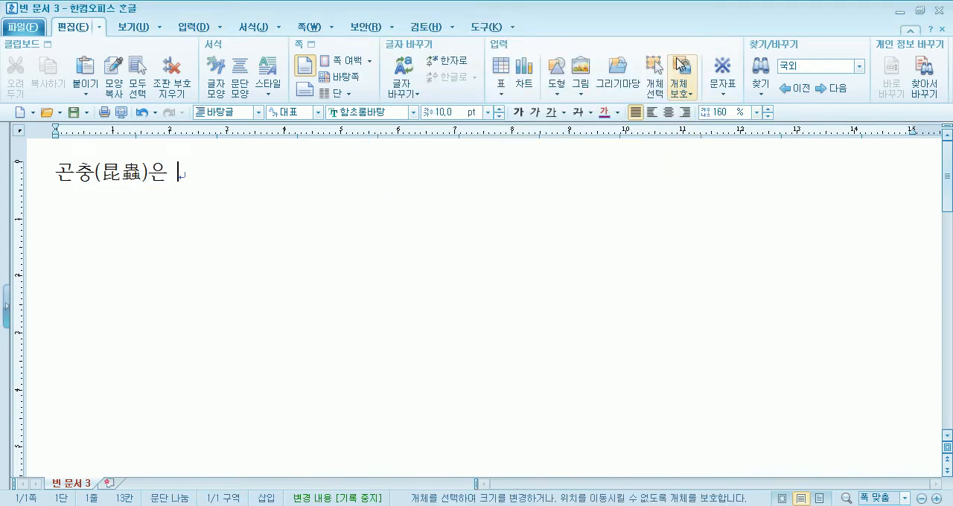
text(절지동물문에 속하는 동물로서 머리 가슴 뱅의 세 부분으로 나누어져 있)
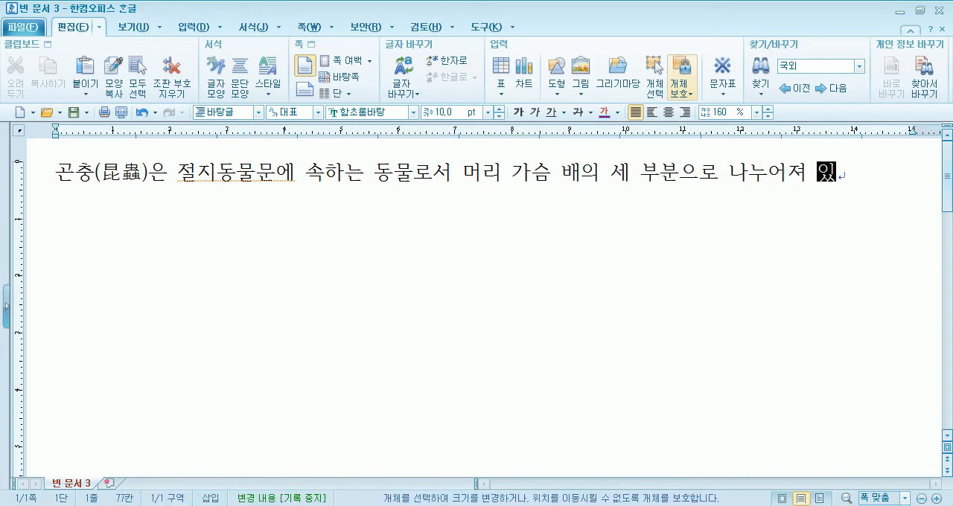
text(으며, )
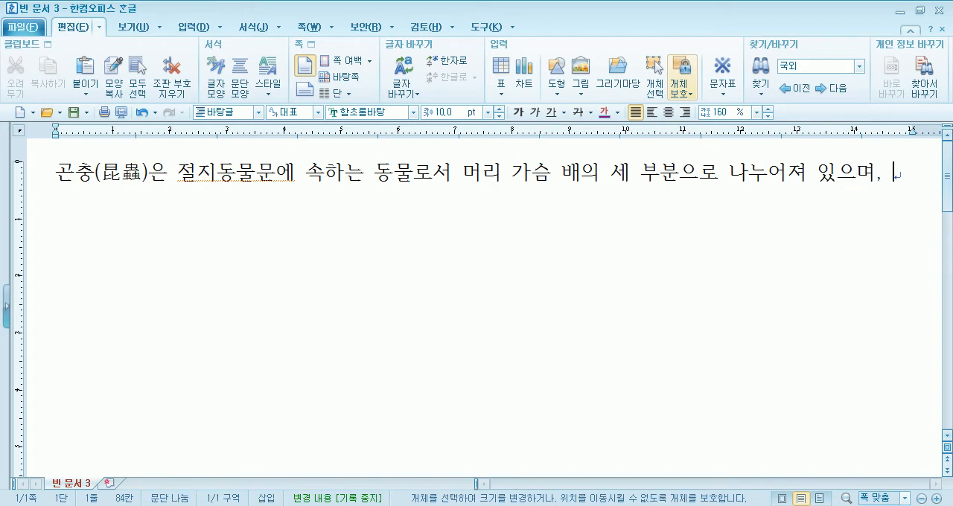
text(가슴에는 )
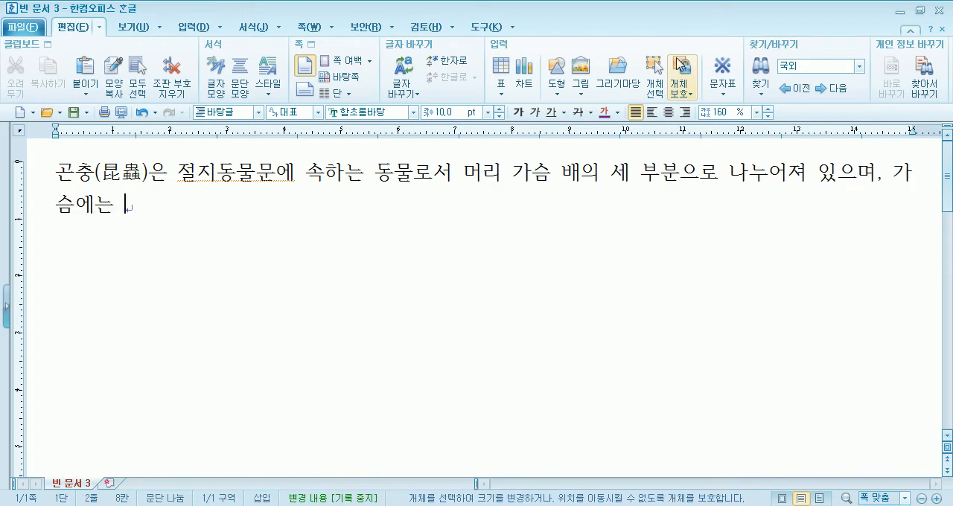
text(세 쌍의 다리오)
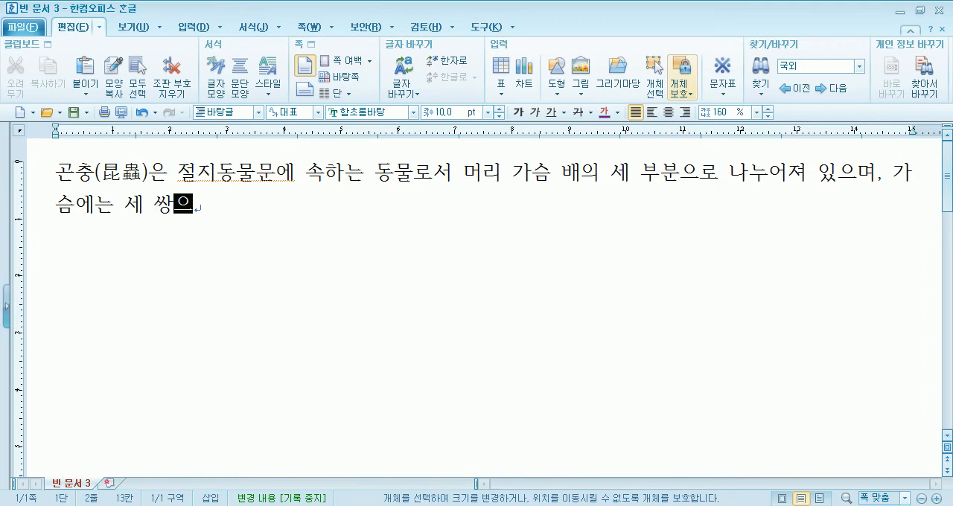
text(와 두 쌍의 날)
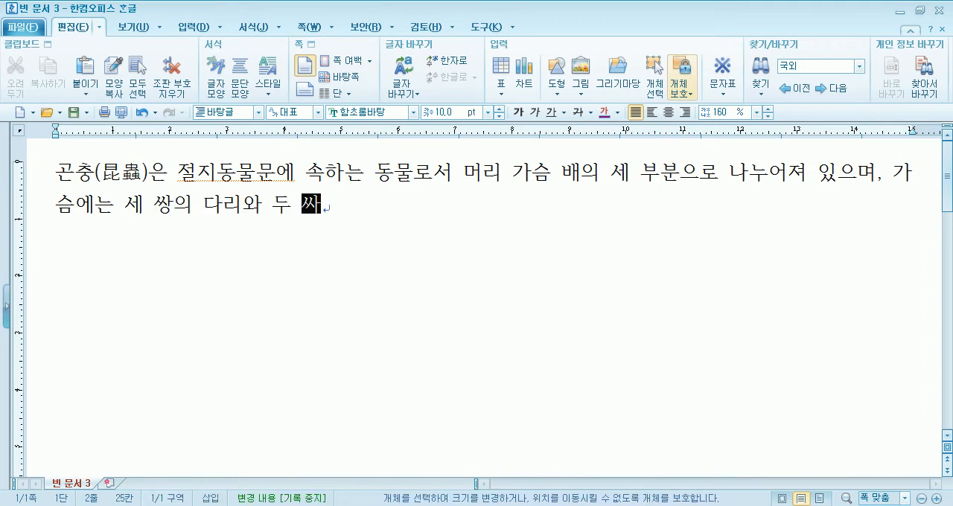
text(개가 )
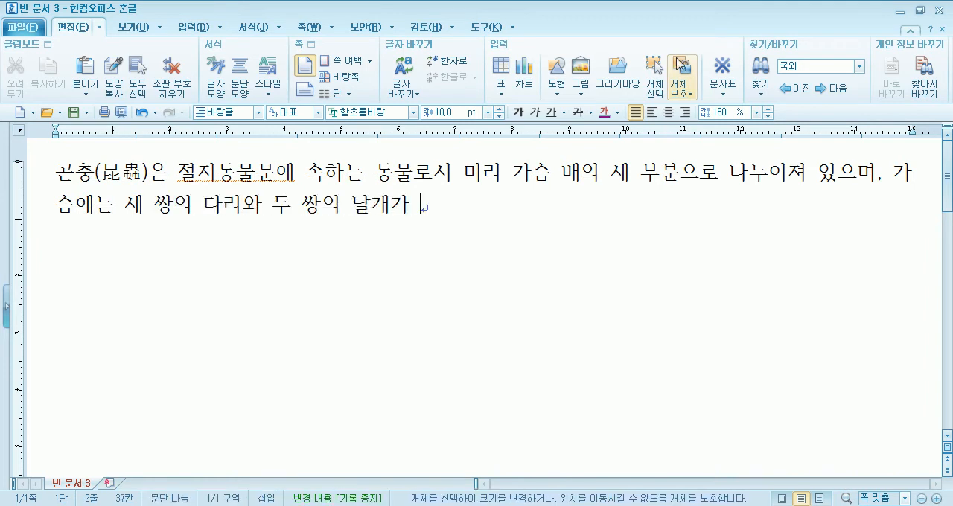
text(달려 있다. )
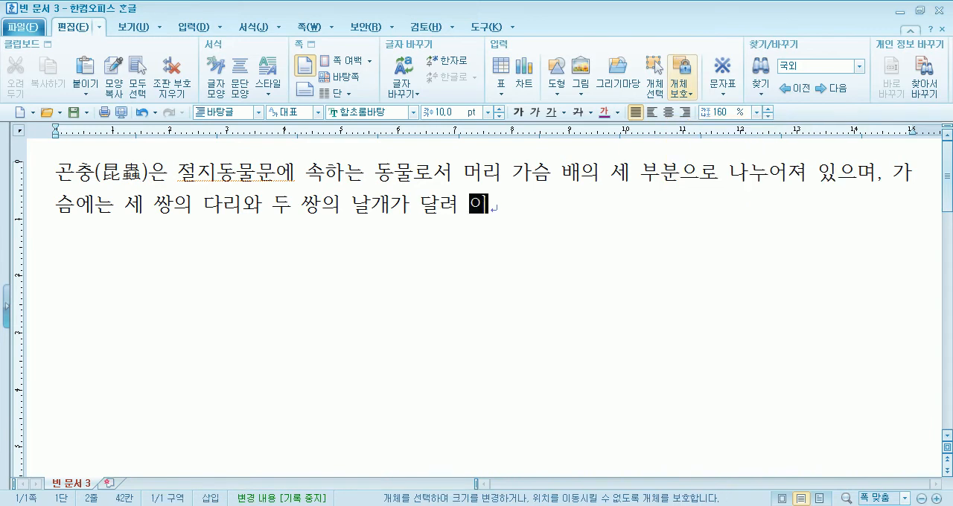
text(현존하는 )
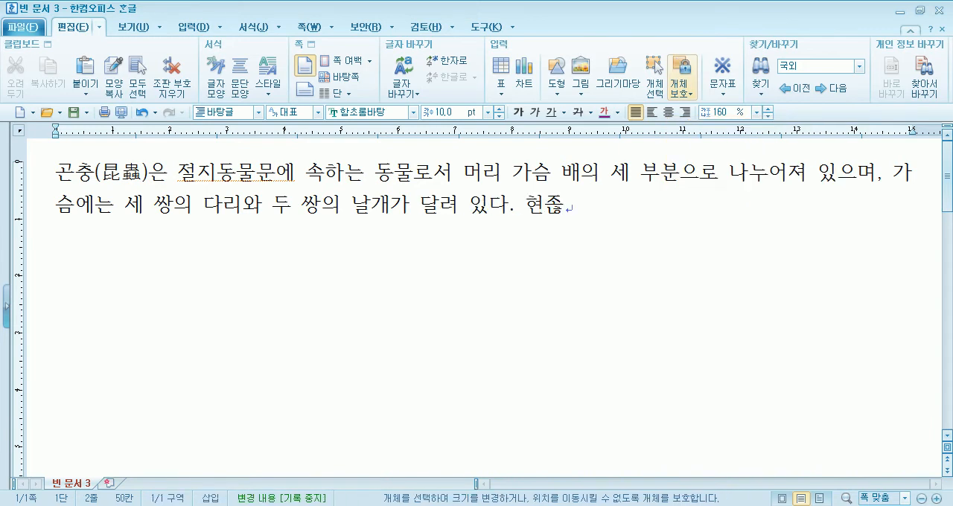
text(동물)
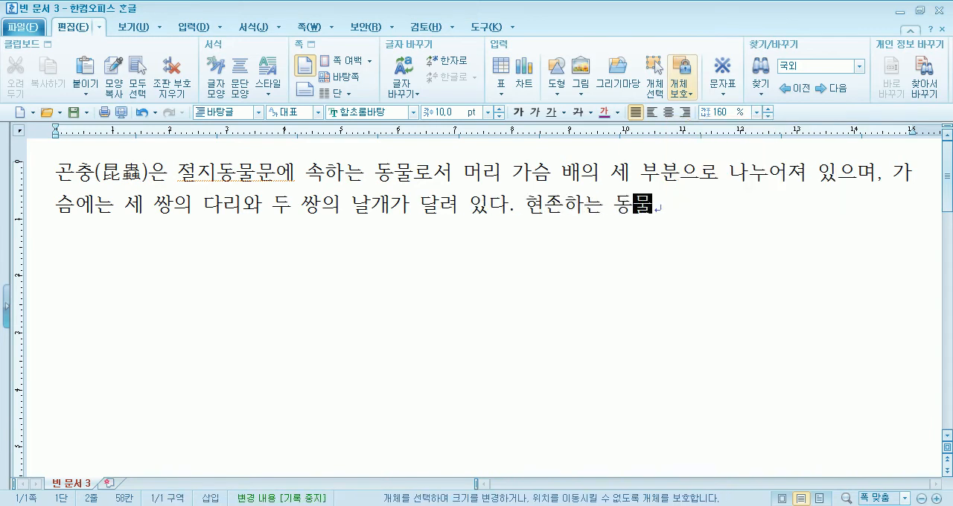
text(계의 )
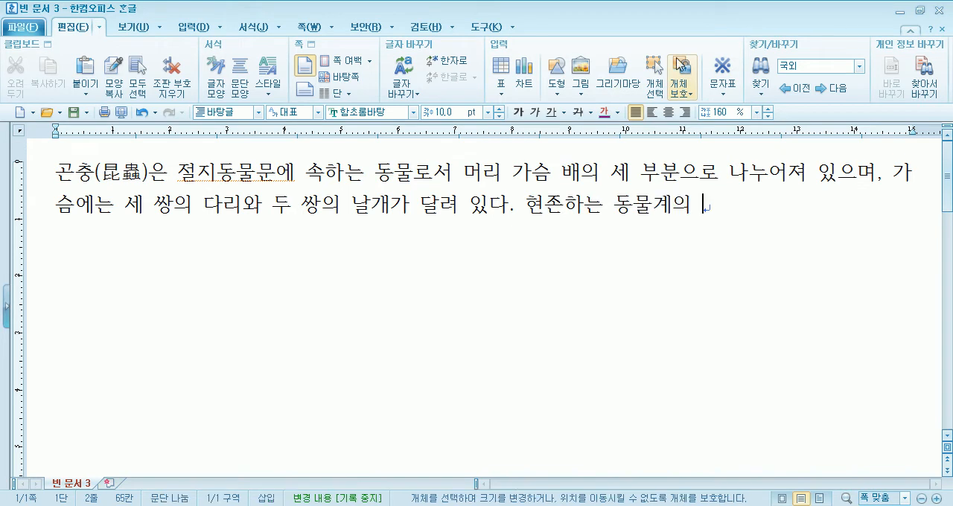
text(70%를)
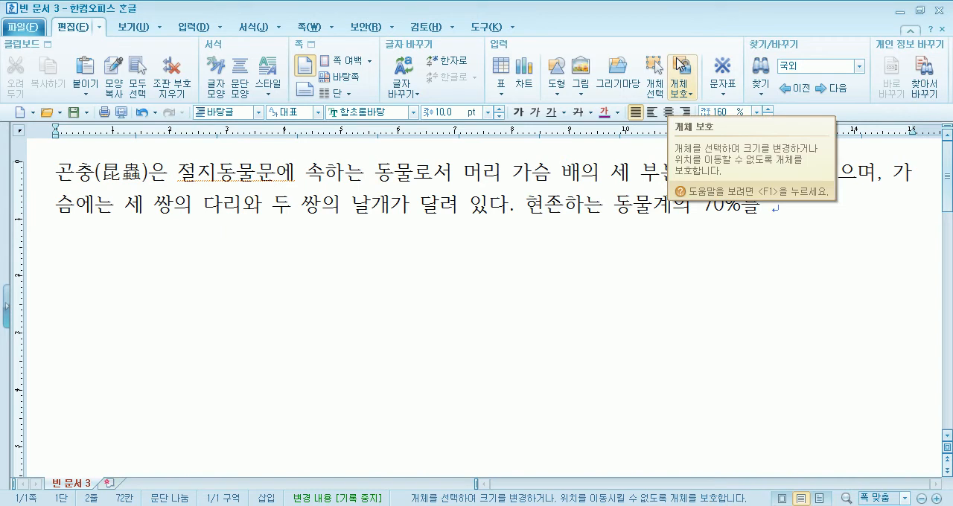
text( 차지하고 있)
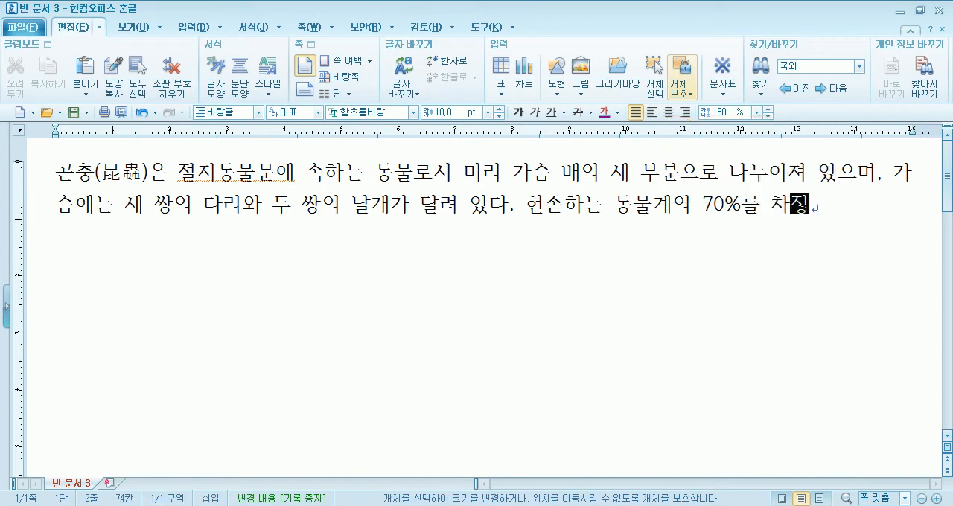
text(으며 )
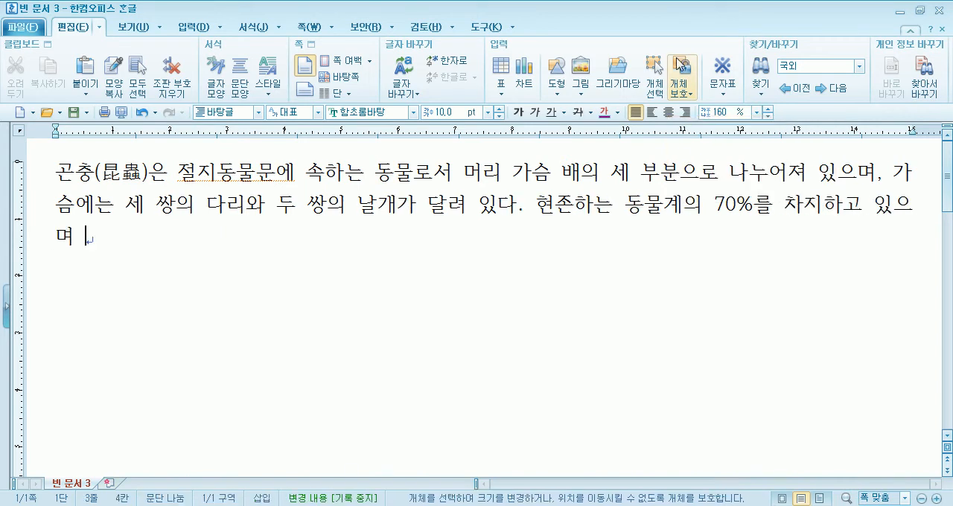
text(도ㅇ물)
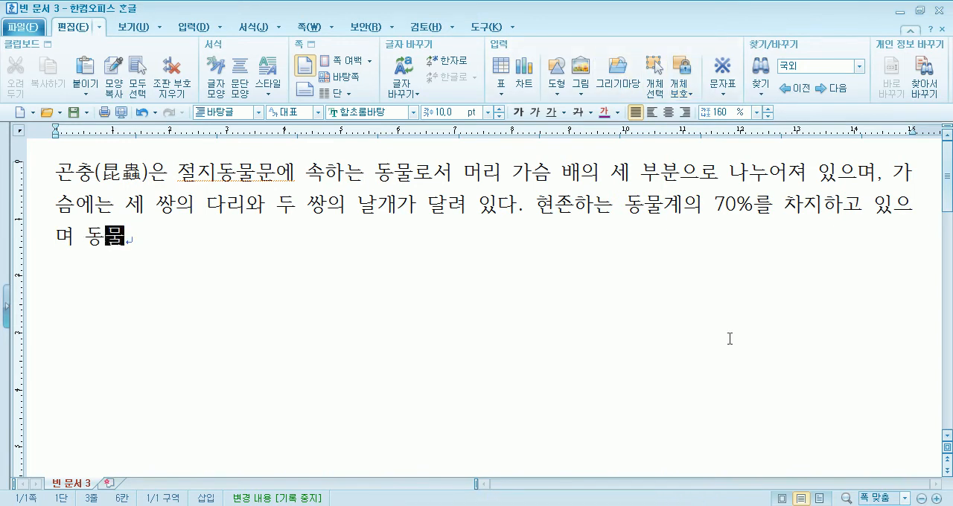
text( 중엣)
text(ㅓ는 제일 많)
text(은 개체수)
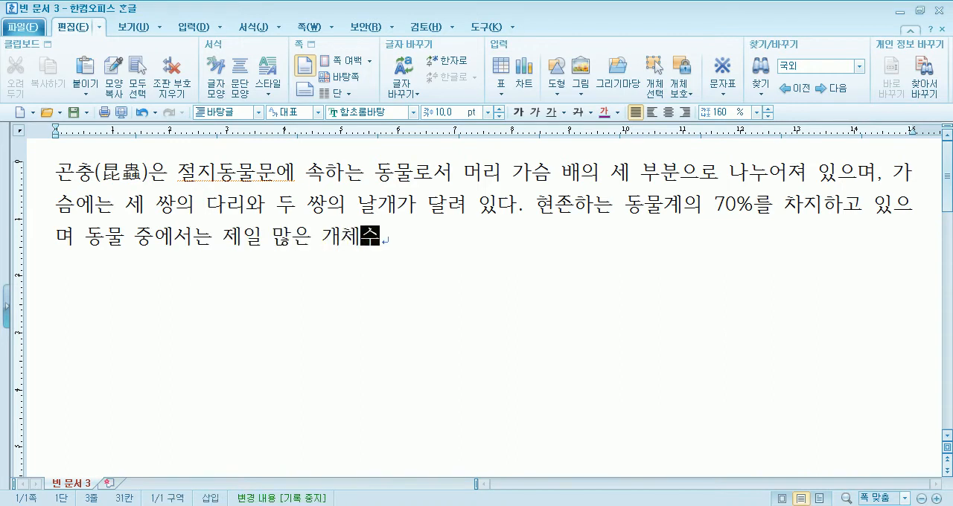
text(와 종)
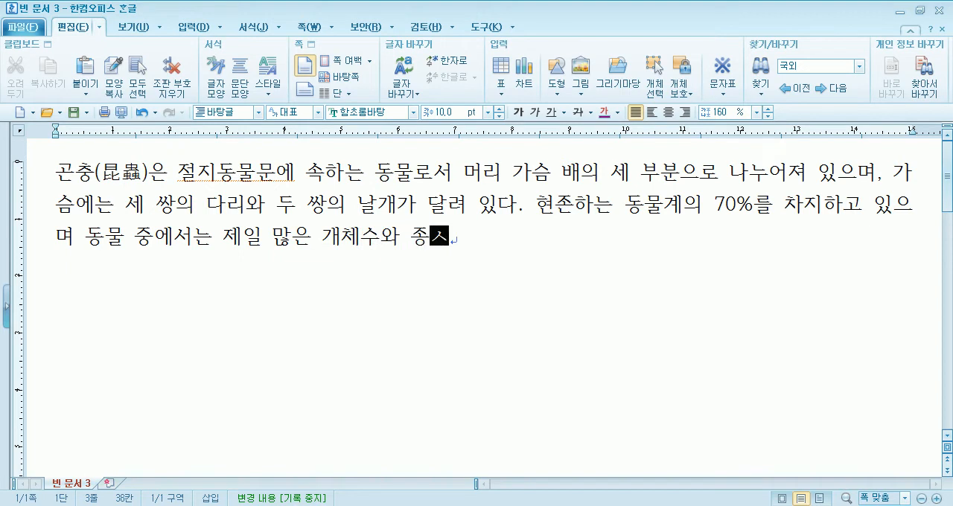
text(수를 가진다.)
Leave one blank line and begin a second paragraph with "분류학적으로는 곤충은 좁은 의미"
key(Return)
key(Return)
text(분류학적)
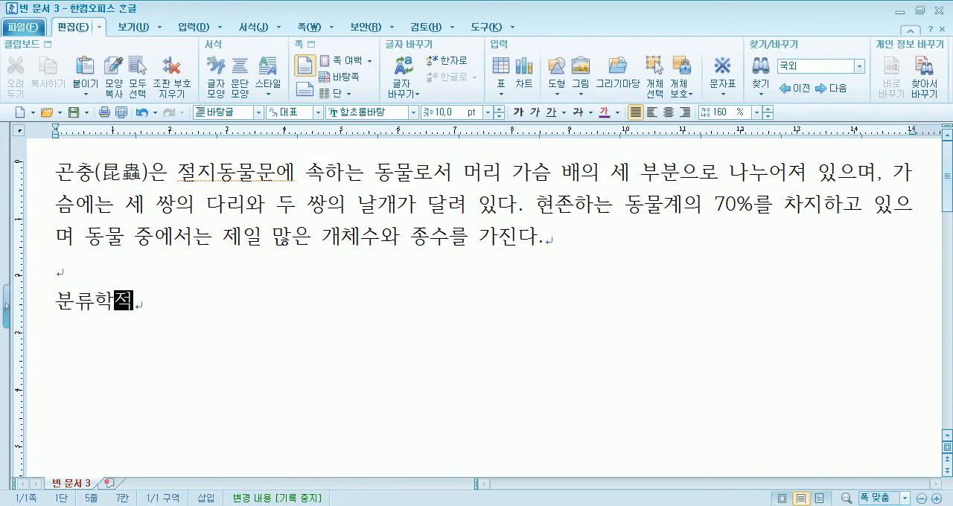
text(으로는 곤)
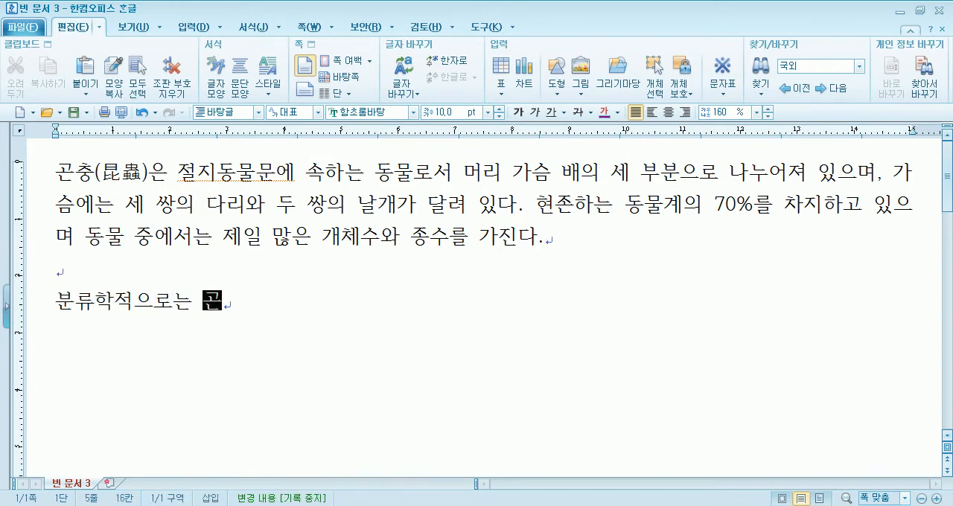
text(충은 종)
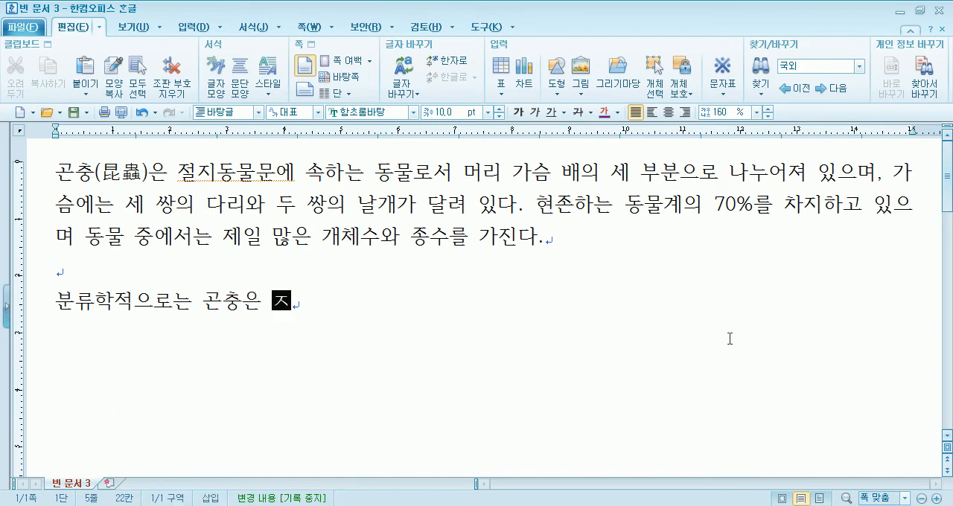
key(BackSpace)
text(좁은)
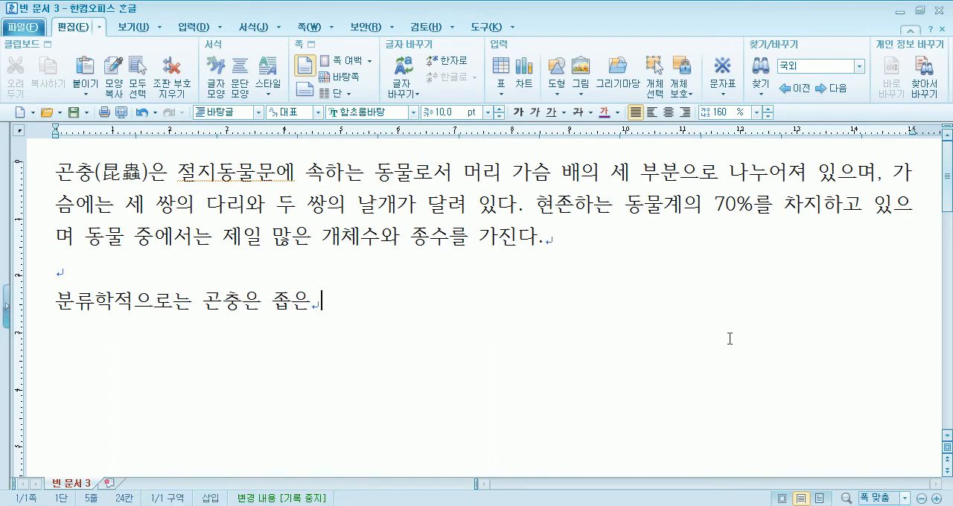
text( 의밍의 ㄱ)
text(충강()
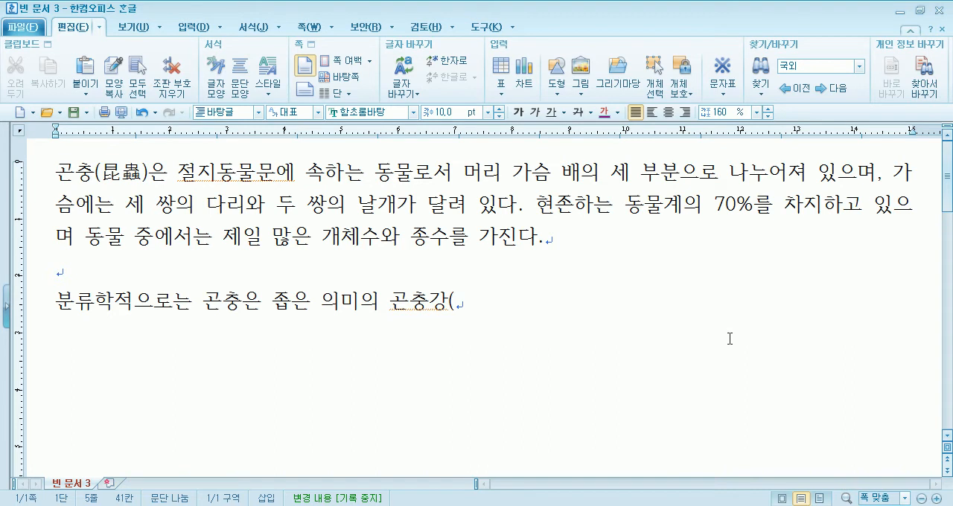
Continue the second paragraph's sentence with "의 곤충강(Insecta)의 의미로 쓰여 왔으나,"
text(Insecta)으의 의)
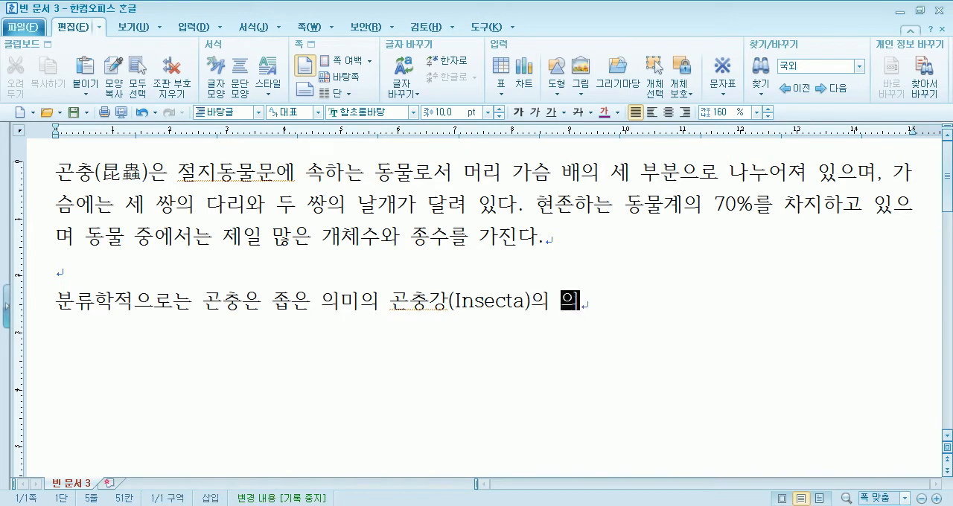
text(미로 쓰여)
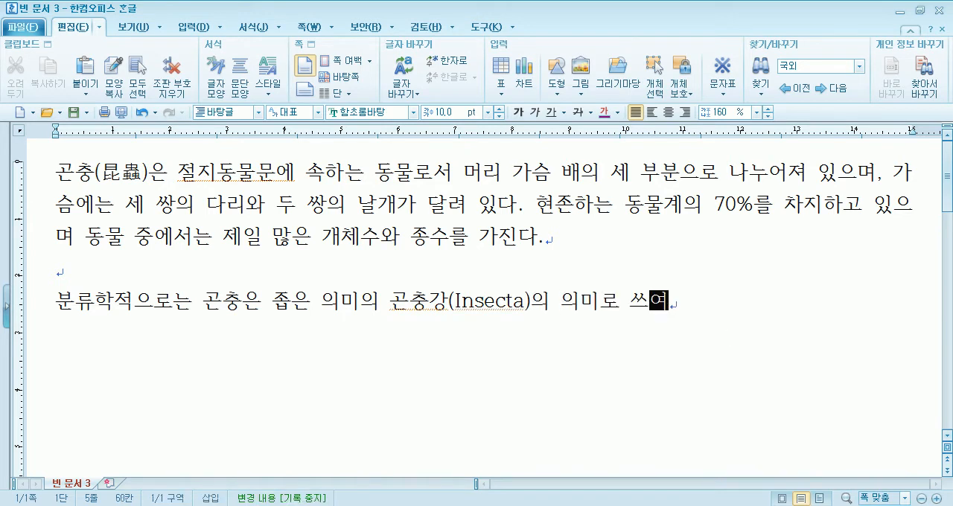
text( 왔ㅇ으나,)
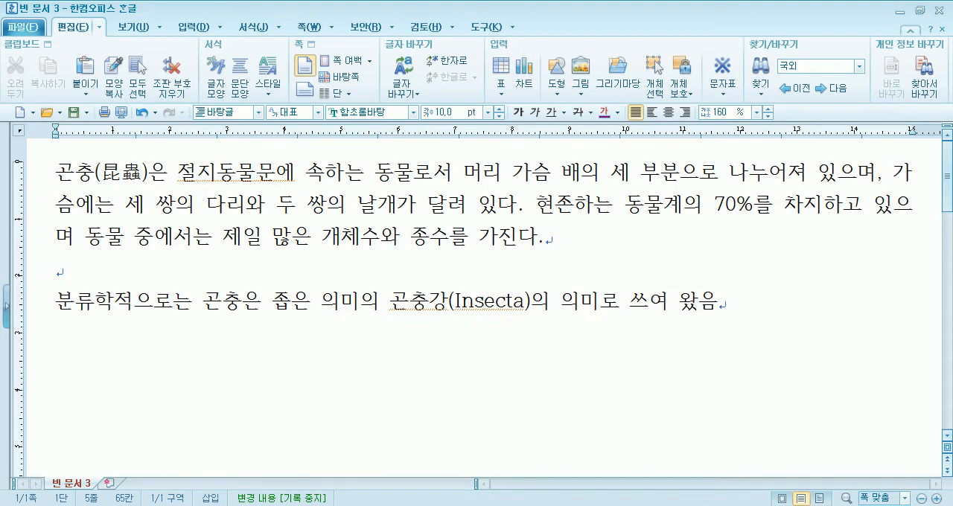
text( 최)
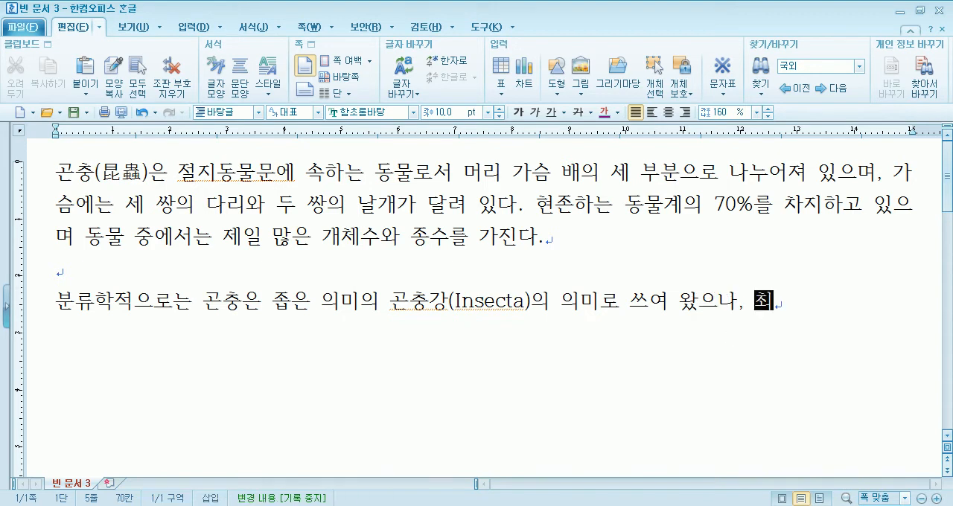
text(근에는 다리가 )
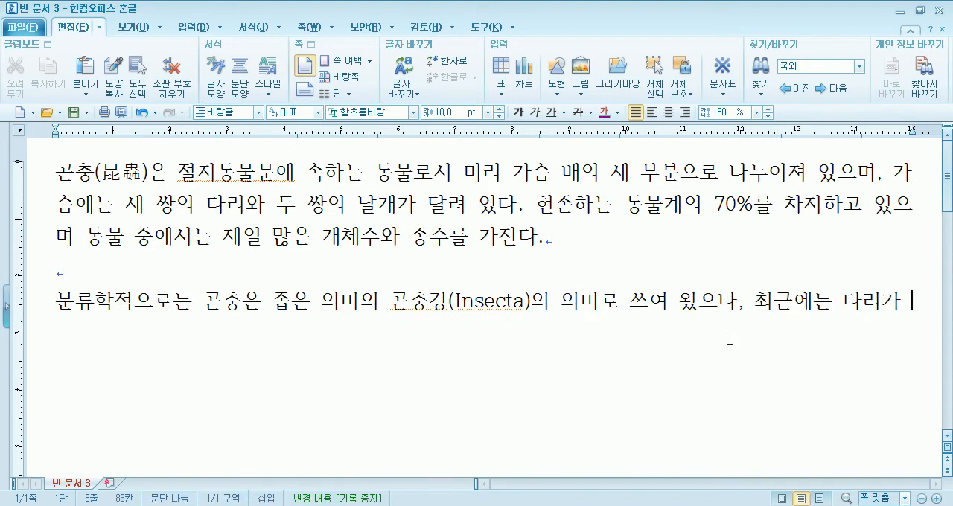
text(6개 달린 )
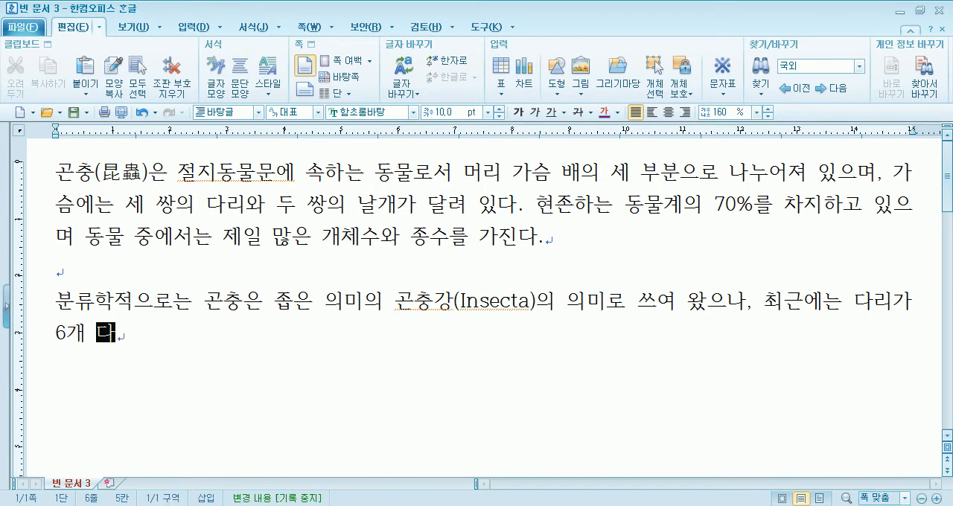
text(절지동물ㅇ)
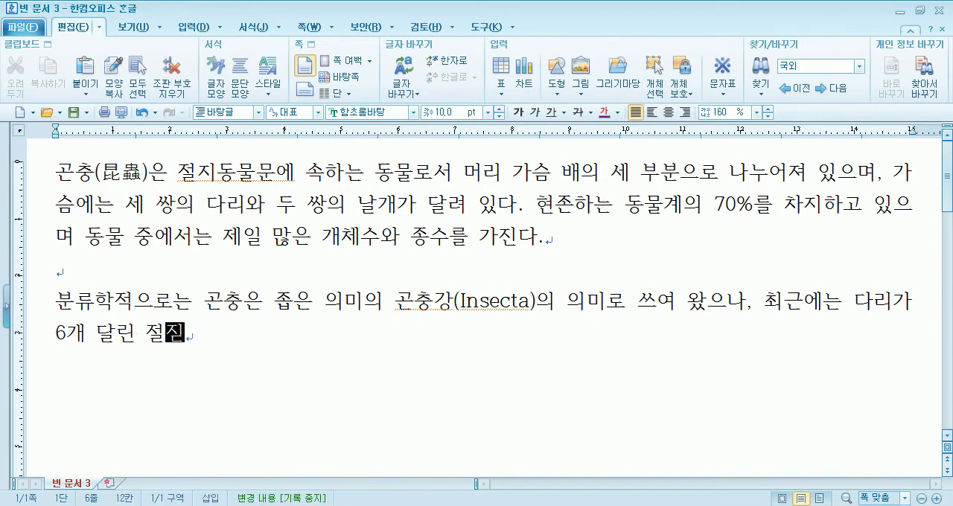
text(을 뜻하는 )
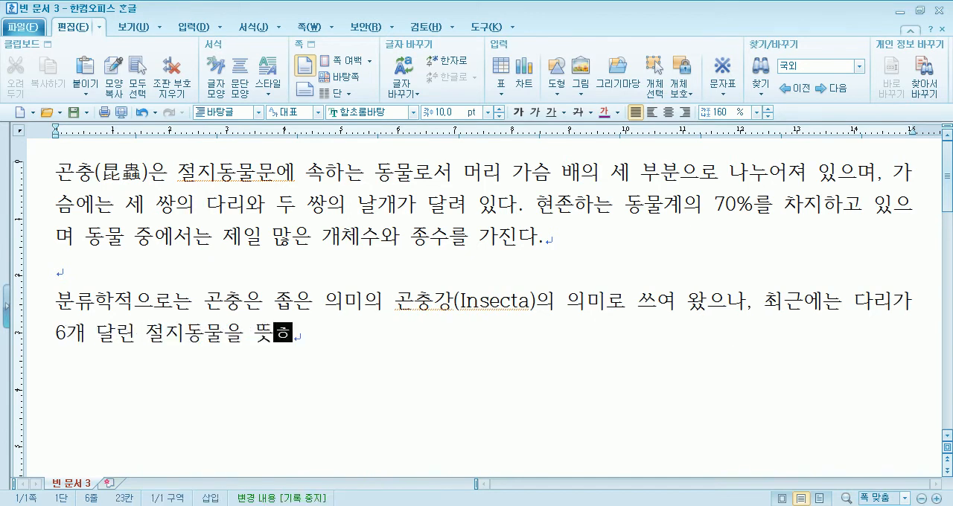
text(육)
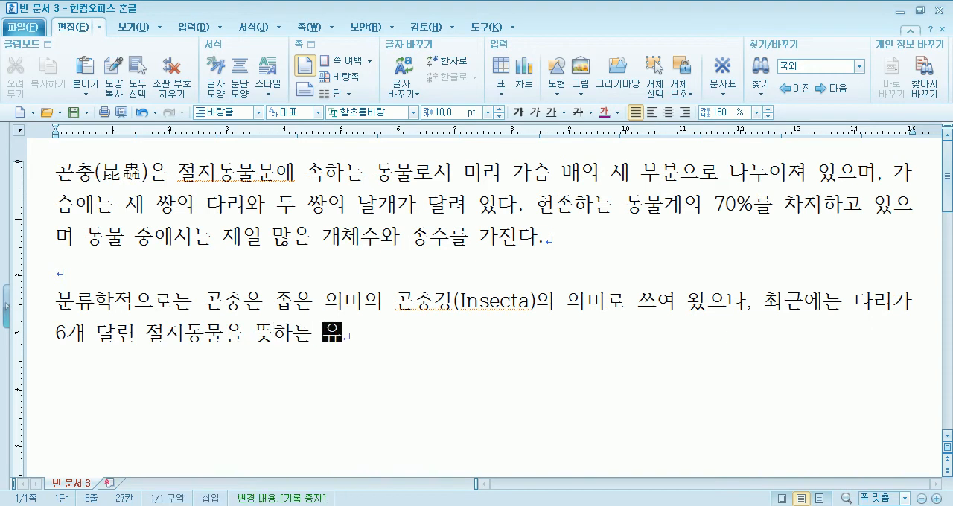
text(가ㄱ아문()
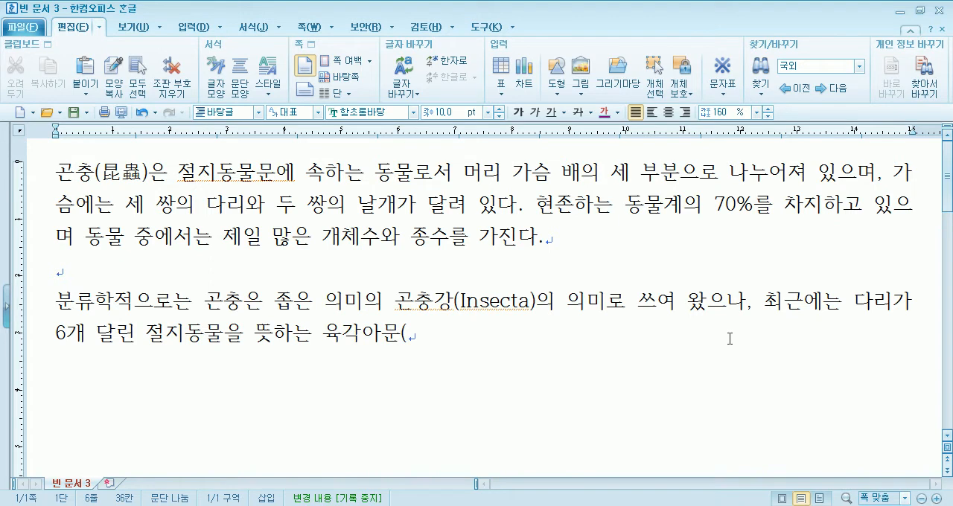
text(Hexapoda)
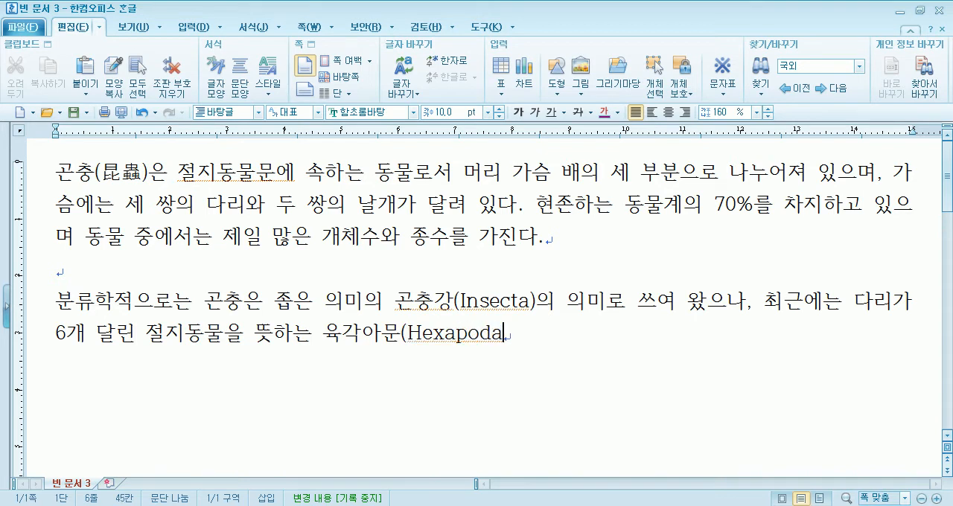
Write the group name "육각아문(Hexapoda" after "뜻하는", with the Latin word capitalized
text()을 곤충으)
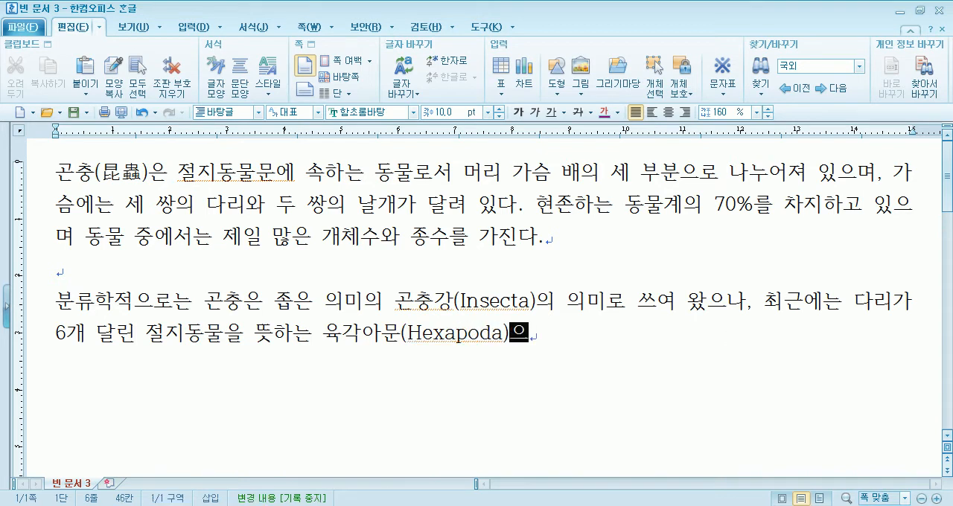
text(의 )
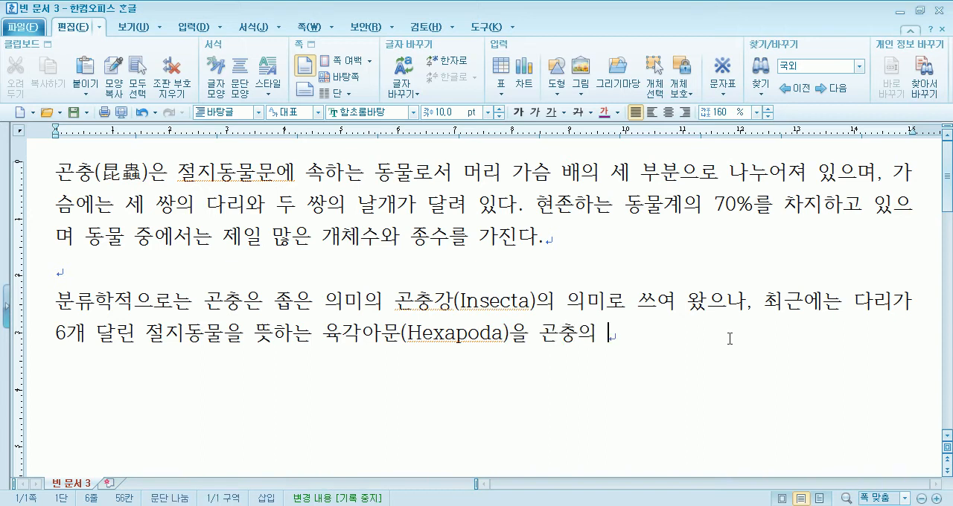
text(범ㅇ주 안네 넣ㅇ어서 )
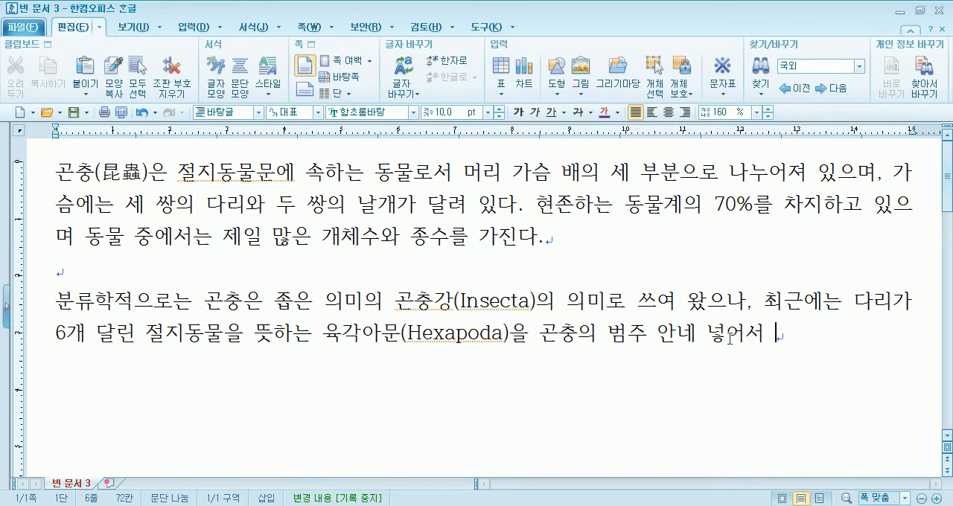
text(생각)
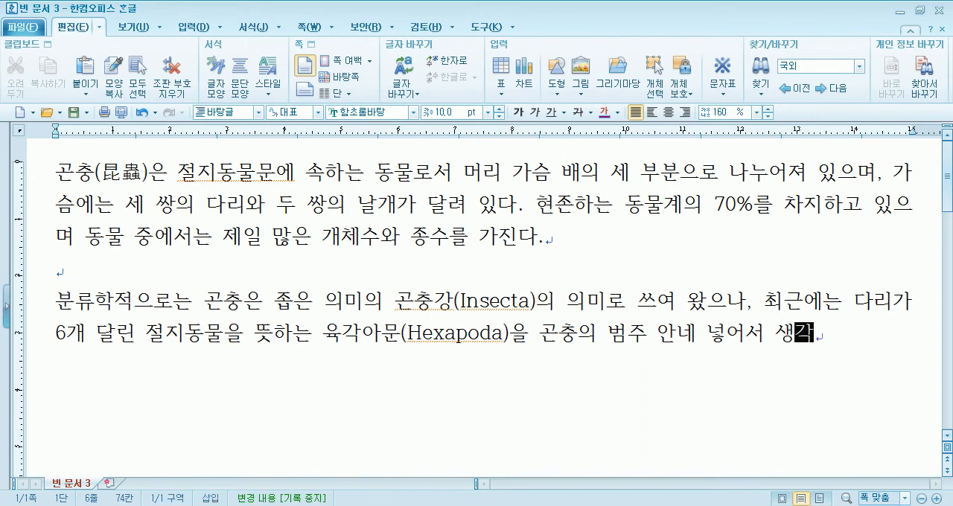
text(하는 )
text(견)
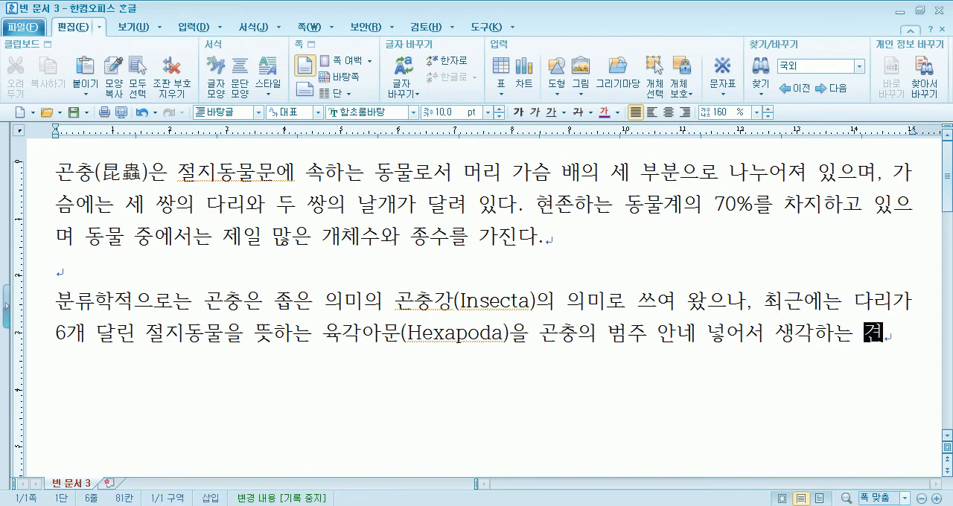
text(해가 지)
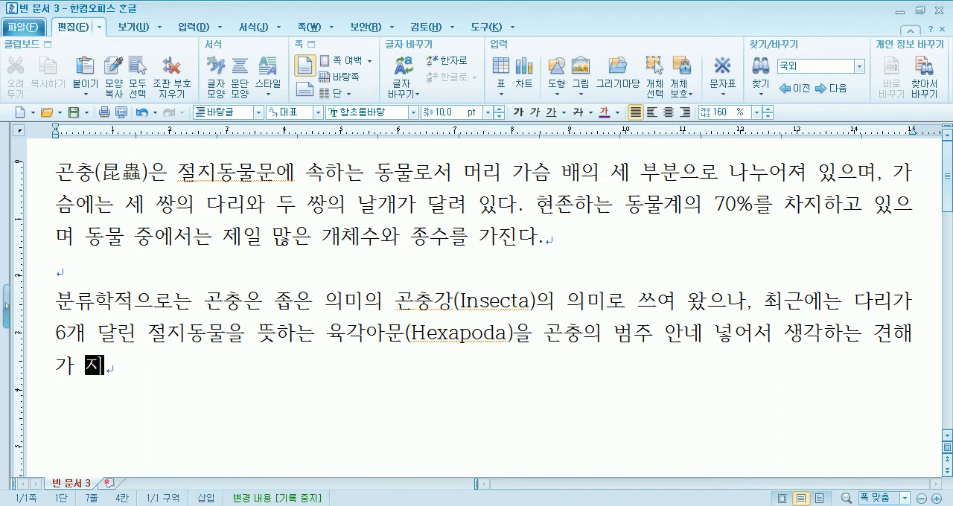
text(배적이다.)
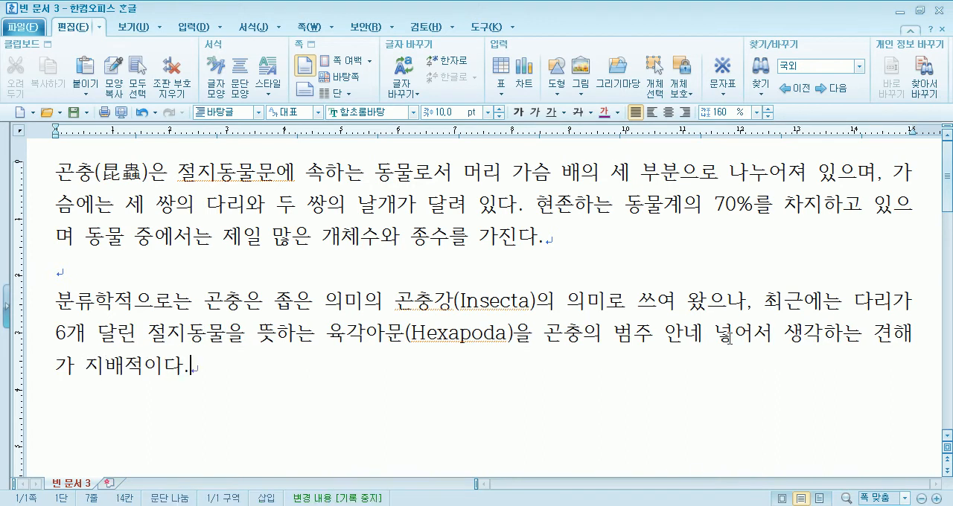
Leave one blank line below the second paragraph and add the source line "위키백과 - 우리 모두의 백과사전"
key(Return)
key(Return)
text(의키백고)
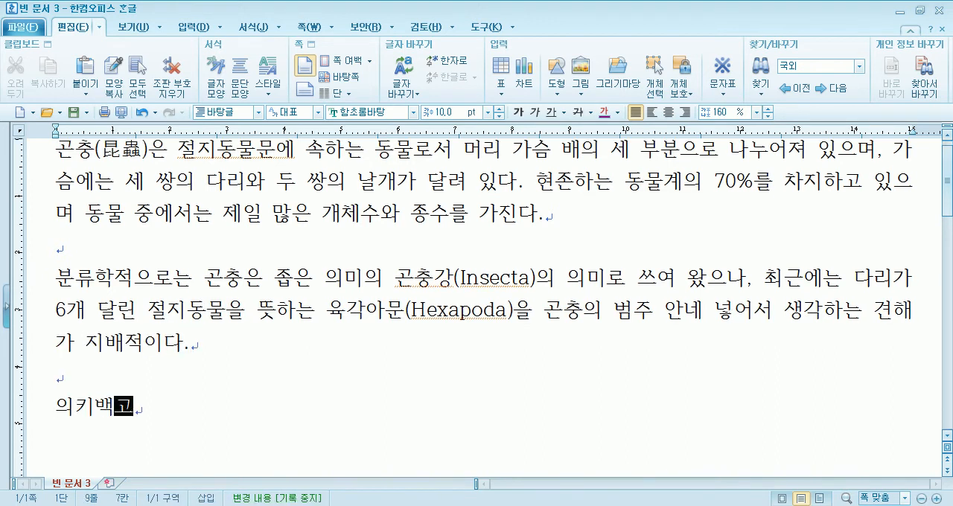
key(BackSpace)
key(BackSpace)
key(BackSpace)
key(BackSpace)
key(BackSpace)
text(위키백과 - ㅇ우리 모두의)
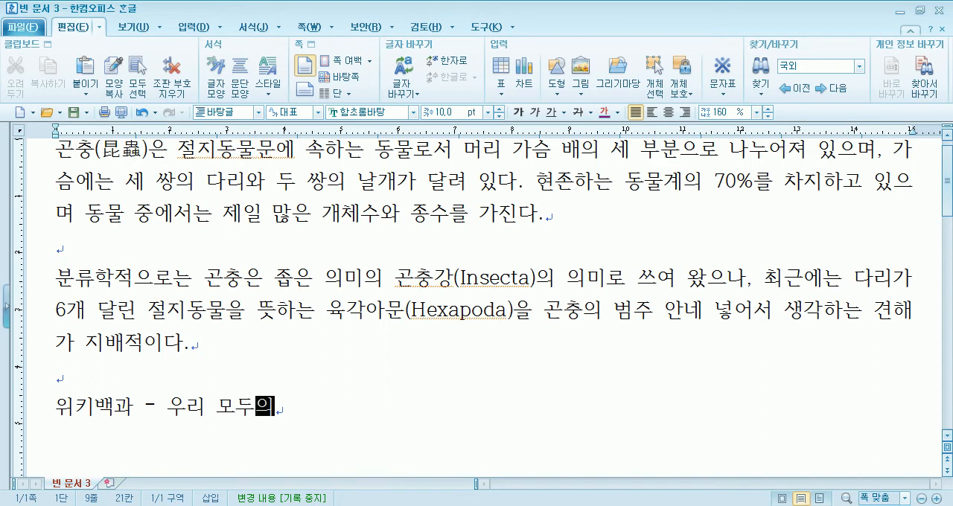
text( ㅂ백과사전)
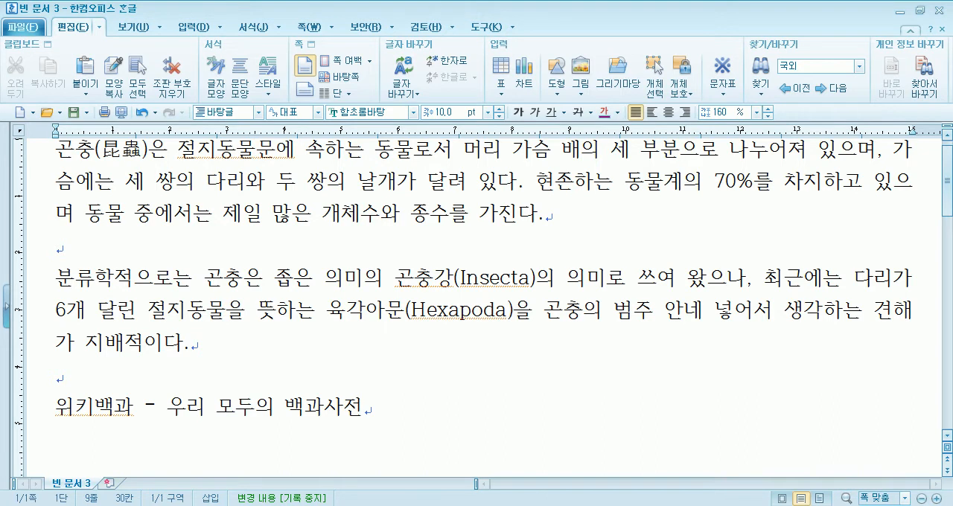
Place the cursor on the blank line between the two paragraphs and turn on the page outline view (쪽 윤곽)
scroll(283, 261, up, 1)
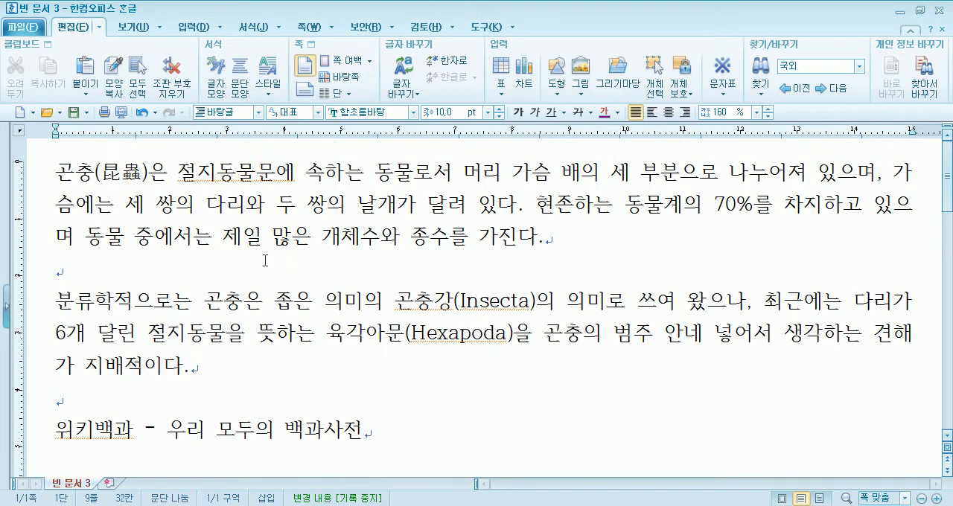
click(63, 183)
click(128, 269)
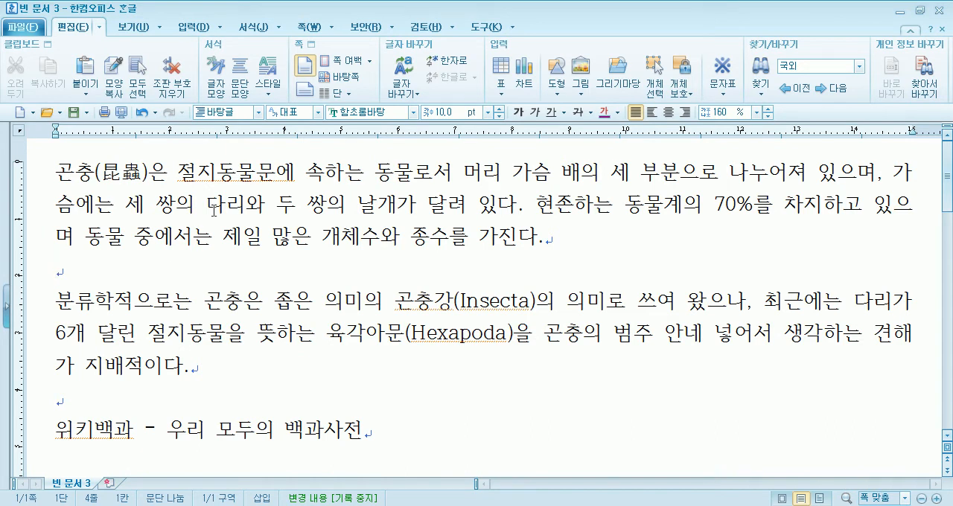
click(188, 30)
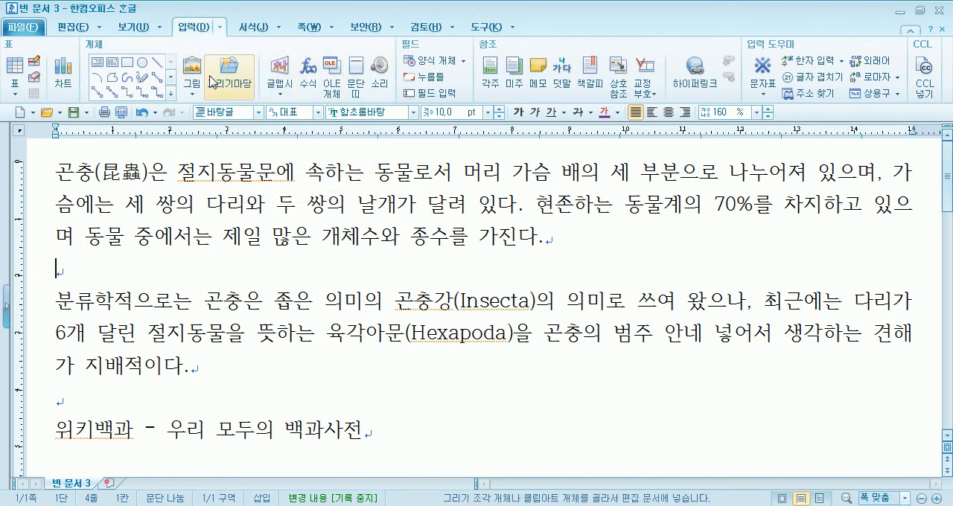
click(133, 28)
click(15, 78)
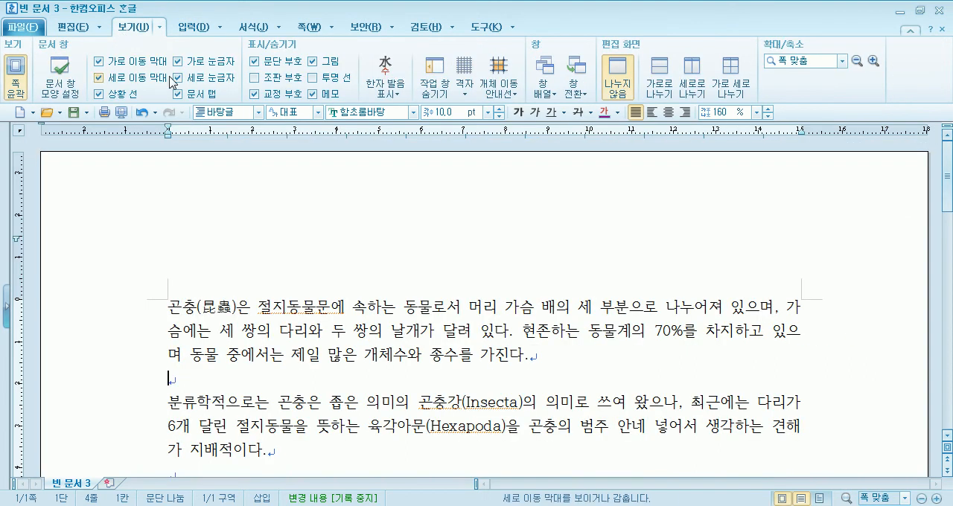
scroll(295, 194, down, 3)
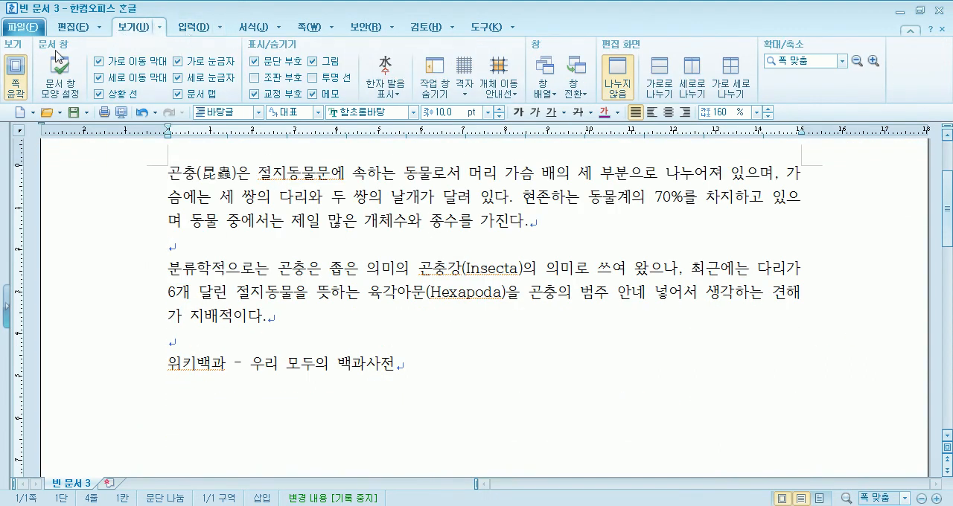
click(15, 75)
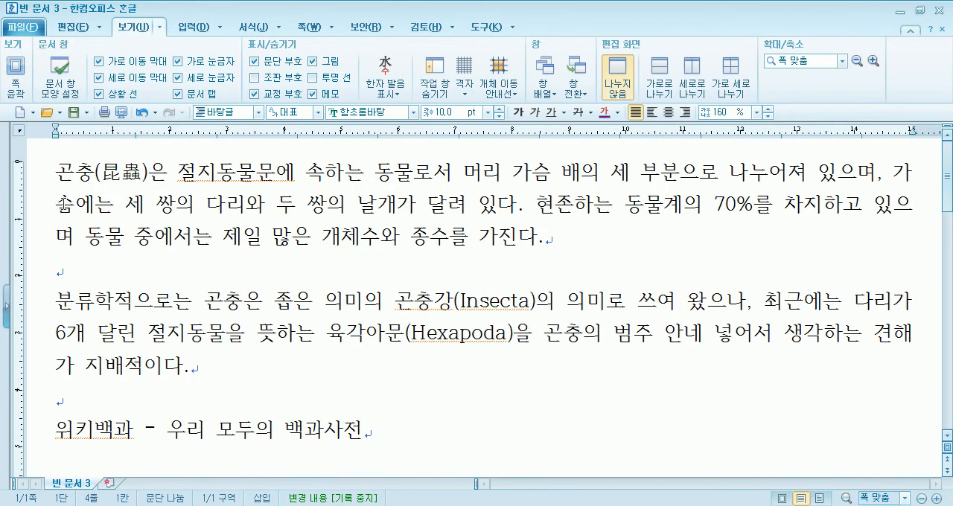
click(15, 74)
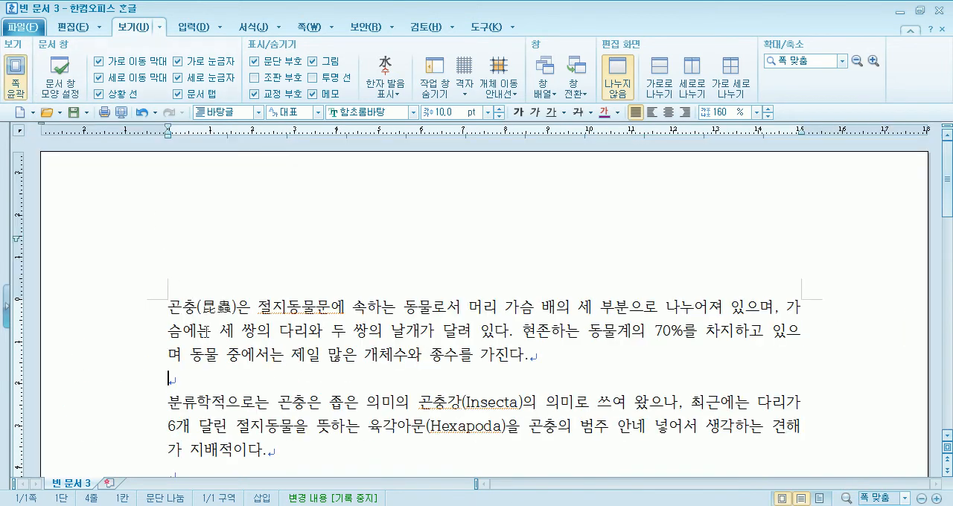
Open the 그리기마당 drawing collection and display the 아이콘(곤충) group of insect icons
click(192, 26)
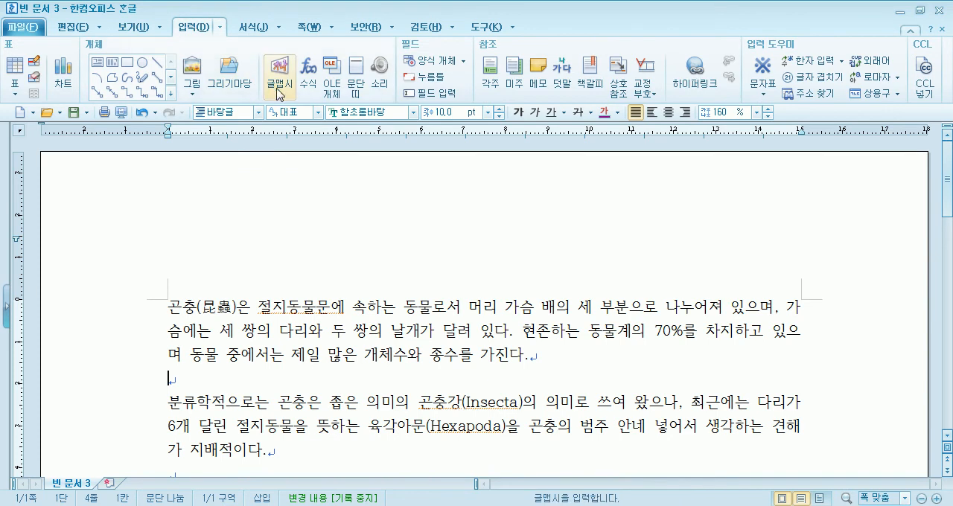
click(231, 78)
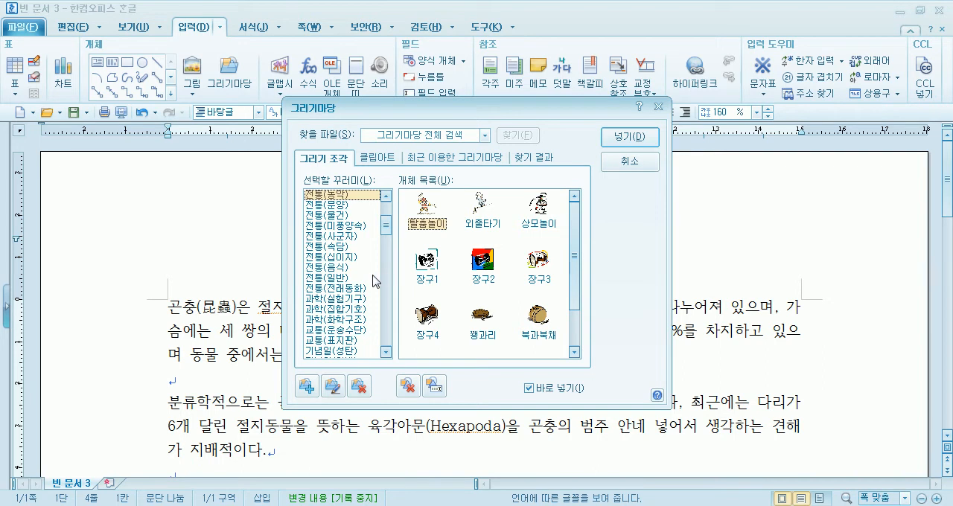
drag(386, 225, 388, 246)
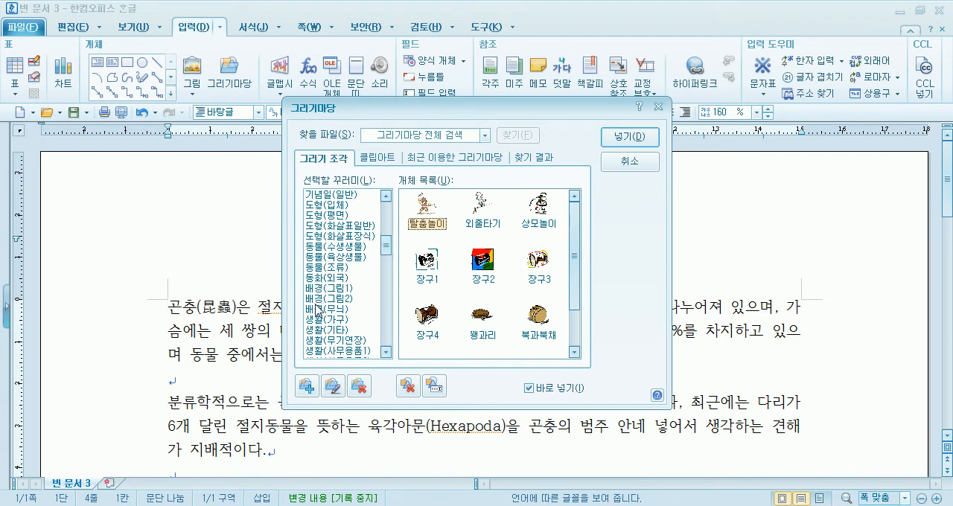
click(339, 250)
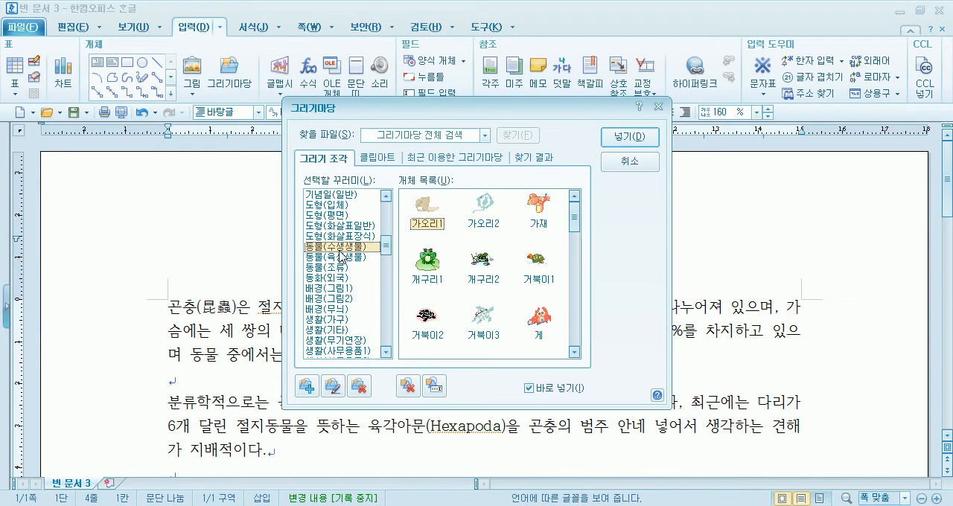
click(340, 258)
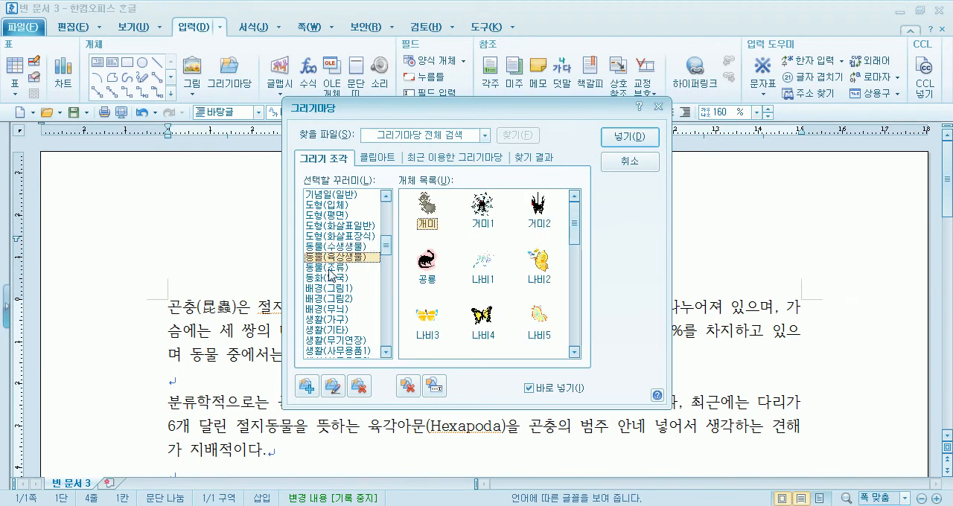
drag(574, 242, 574, 297)
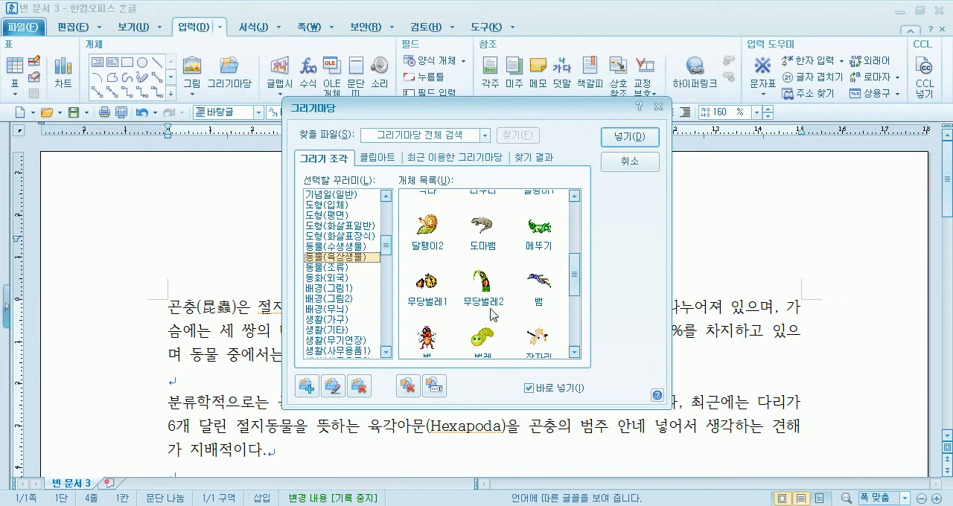
click(337, 267)
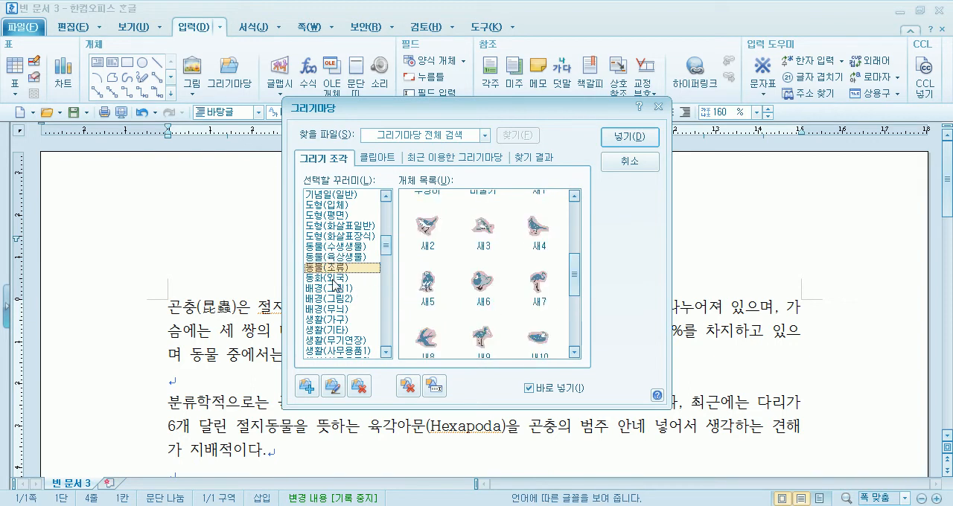
click(333, 278)
scroll(335, 301, down, 1)
scroll(338, 312, down, 5)
scroll(344, 314, down, 3)
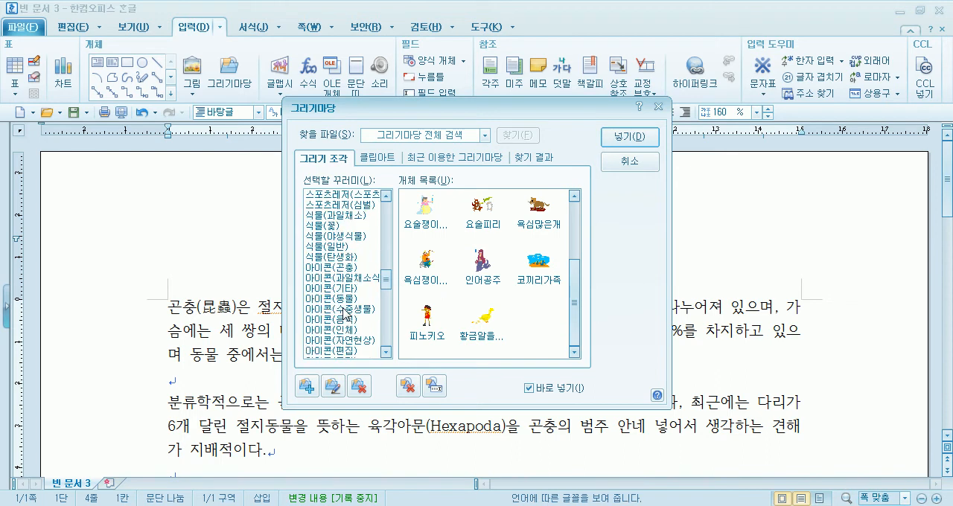
click(344, 269)
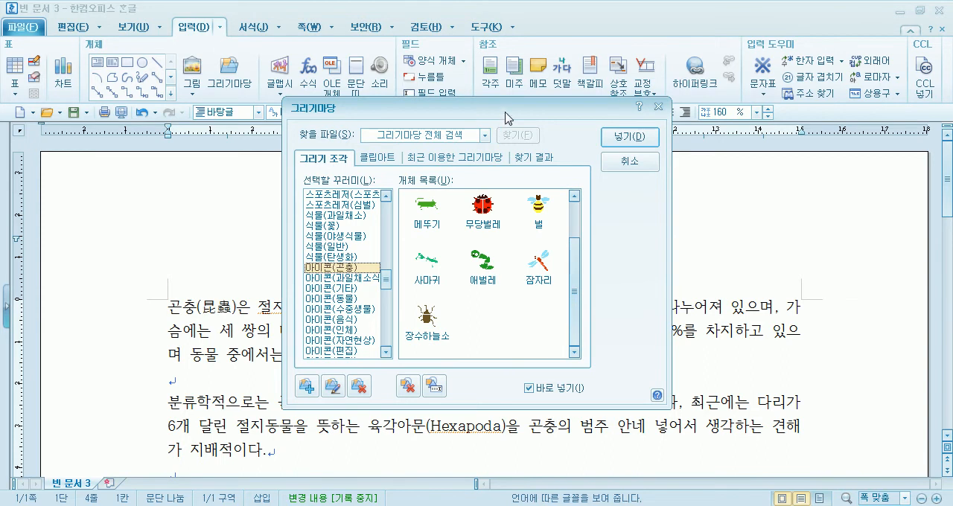
Insert the 무당벌레 drawing, about 27 × 22 mm, over the start of the first paragraph
drag(497, 116, 639, 96)
double_click(624, 186)
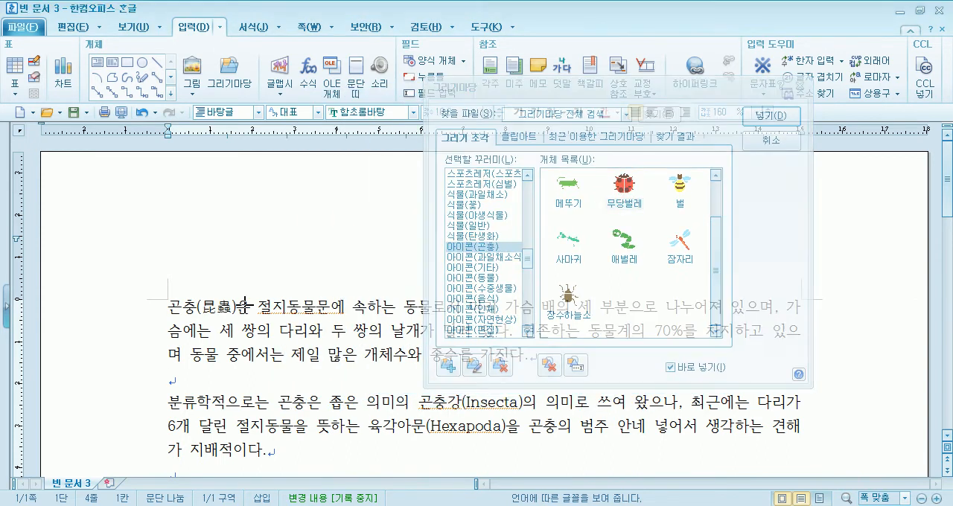
drag(168, 302, 281, 396)
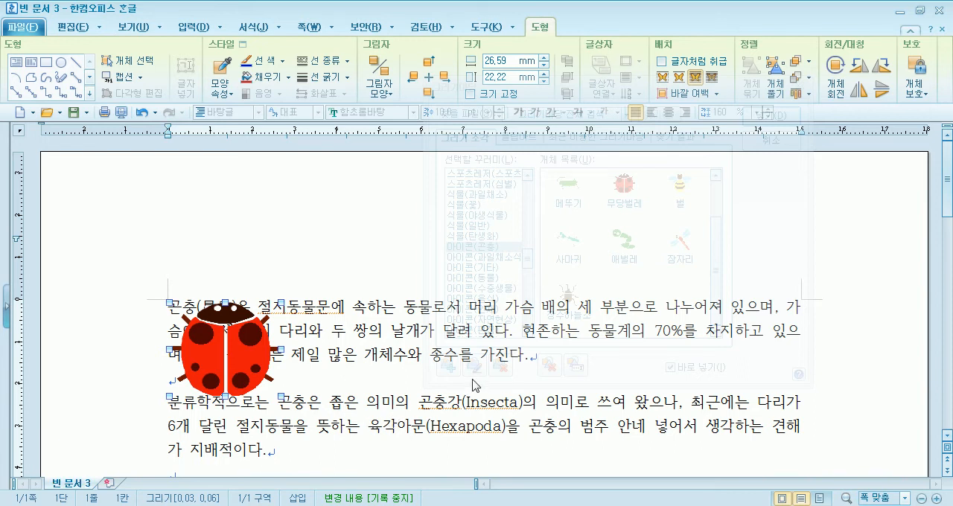
Insert a small 나비 drawing over the right end of the first paragraph's last lines
drag(714, 277, 717, 197)
drag(601, 87, 402, 35)
double_click(423, 131)
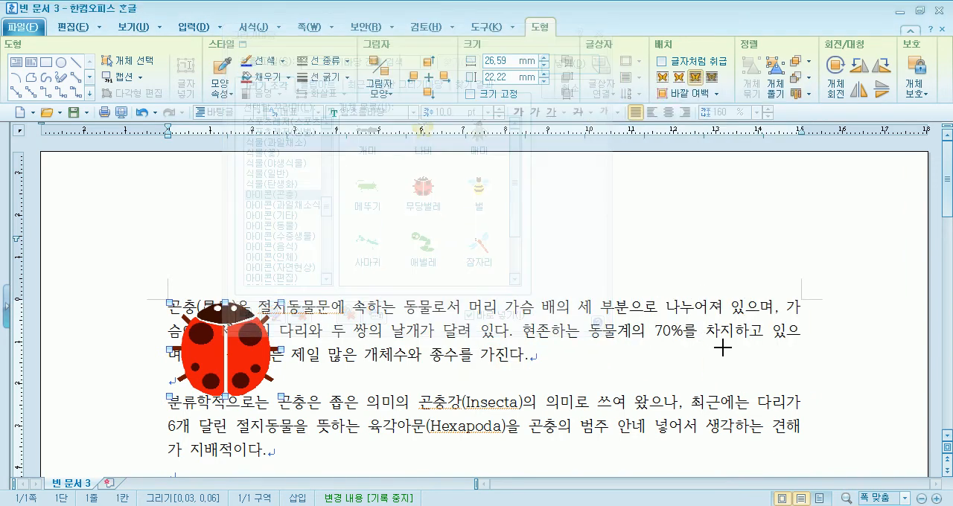
drag(726, 334, 791, 387)
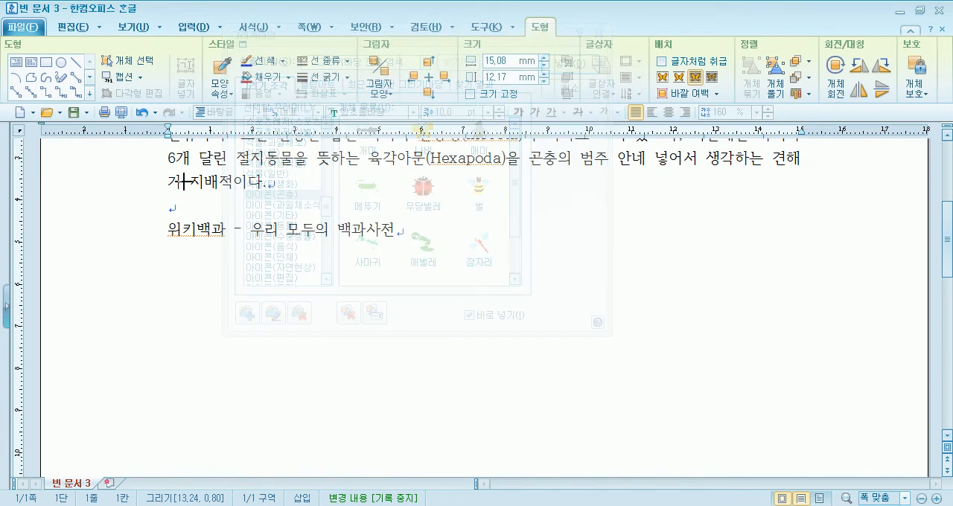
Place a 잠자리 about 23 × 23 mm over the source line's start and a 벌 about 23 × 18 mm at its far right, finishing with 그리기마당
drag(181, 162, 280, 257)
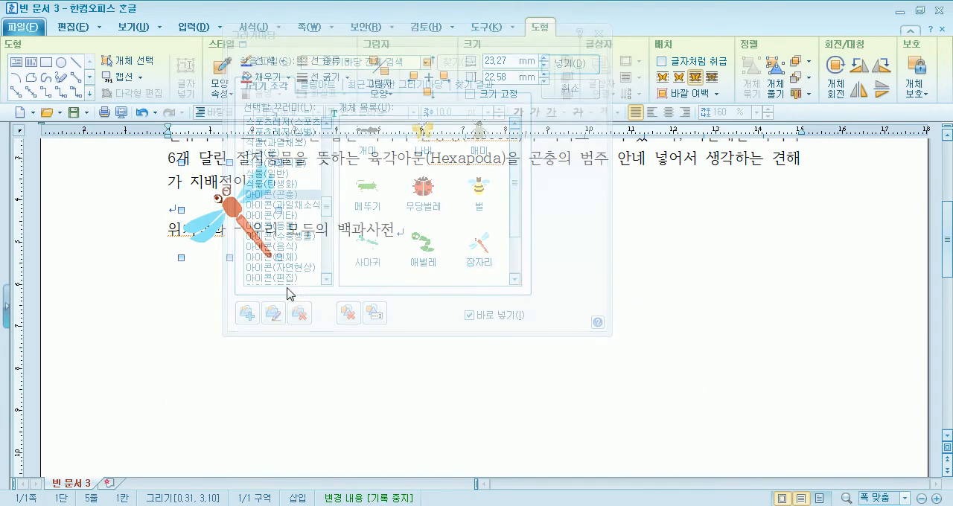
drag(639, 218, 736, 293)
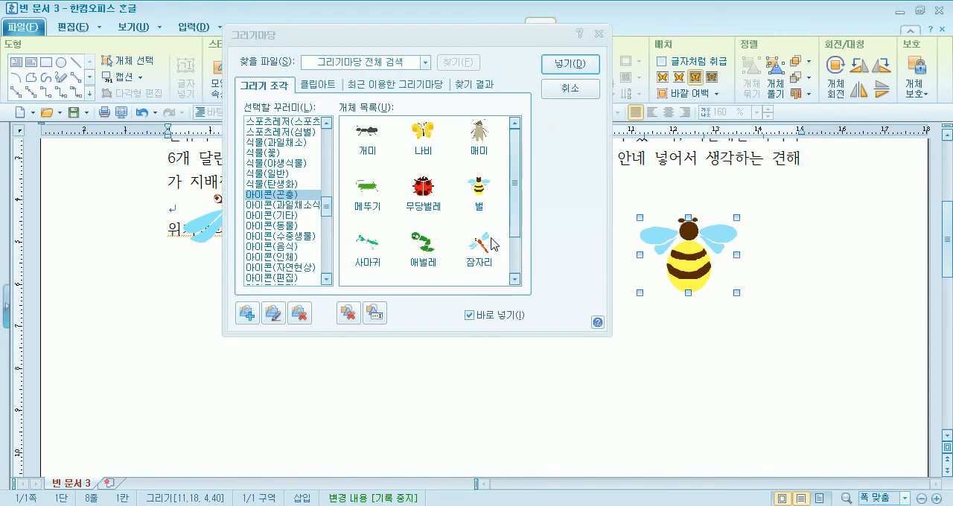
drag(446, 37, 491, 77)
click(590, 134)
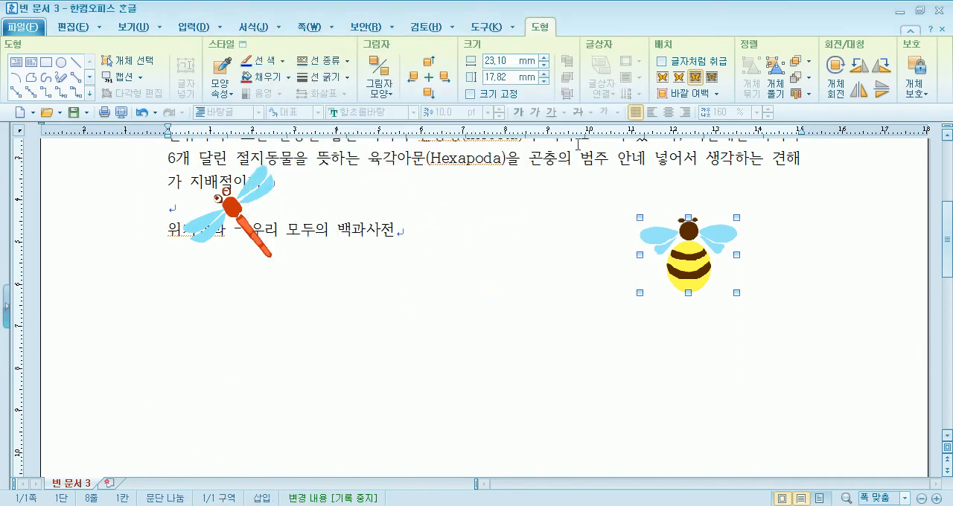
Deselect the bee and move the ladybug about 11 mm to the right and slightly up within the first paragraph
scroll(504, 298, up, 5)
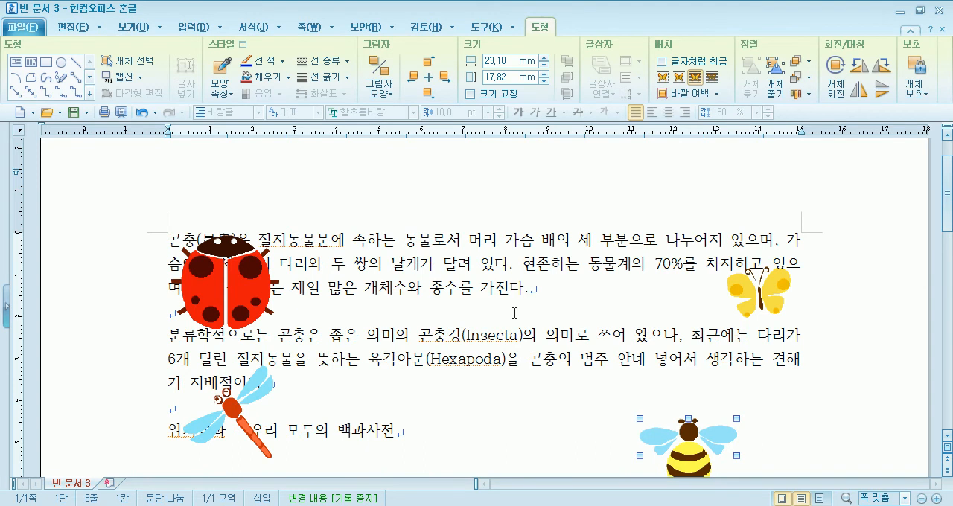
scroll(513, 314, down, 5)
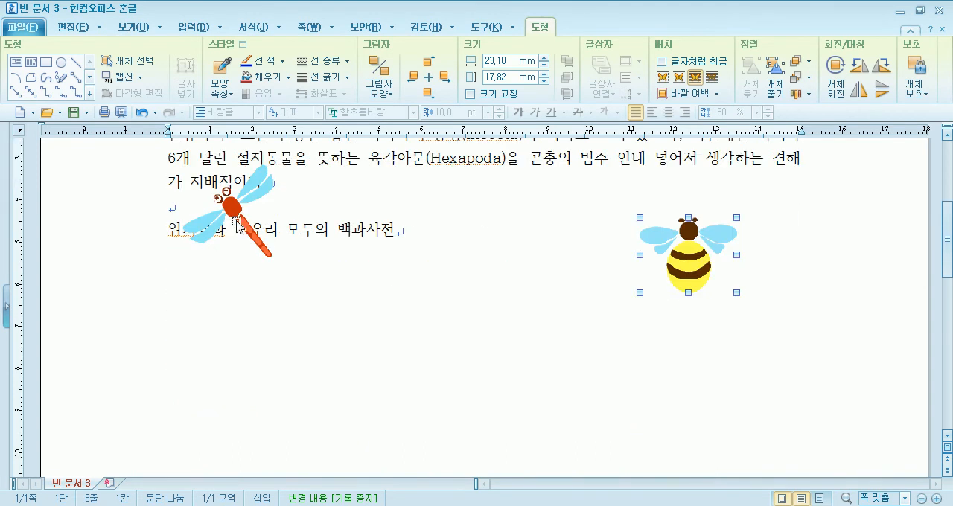
scroll(238, 223, up, 3)
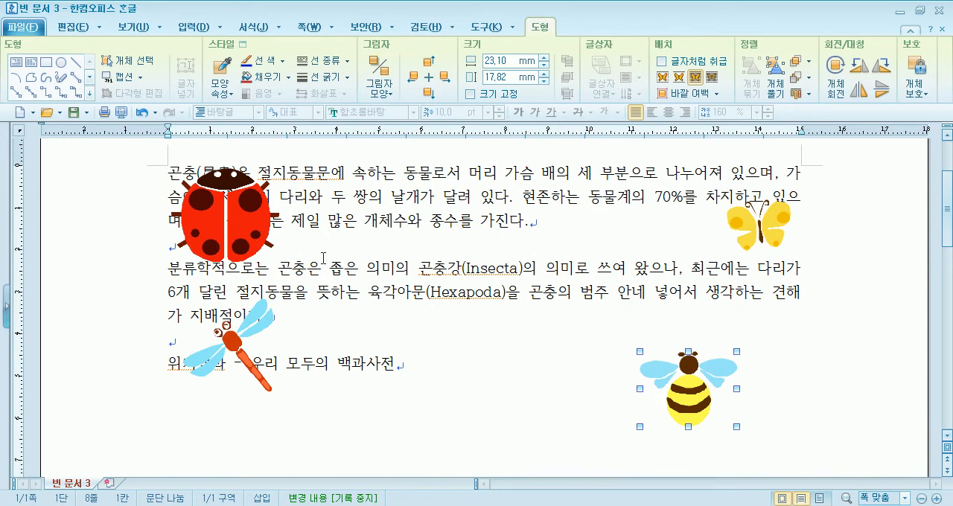
scroll(323, 258, up, 3)
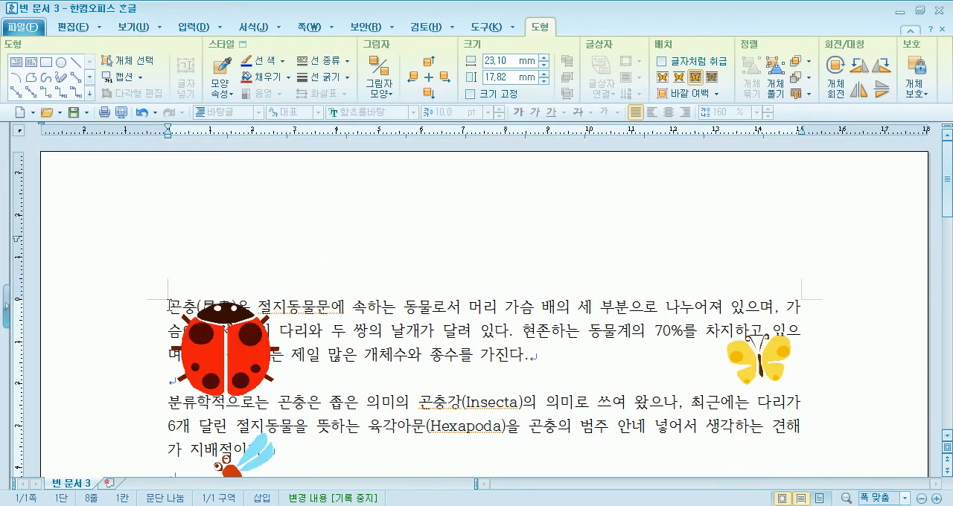
key(Escape)
scroll(372, 306, down, 2)
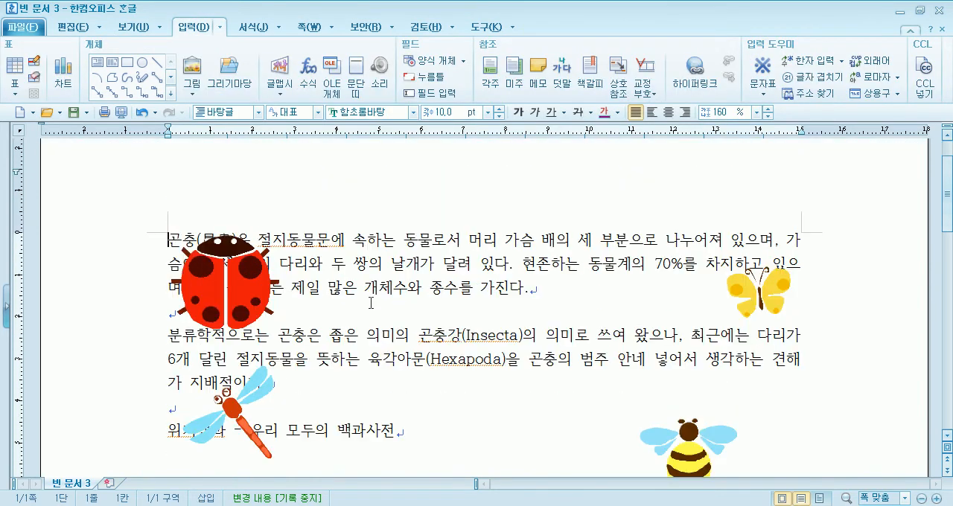
drag(236, 286, 279, 277)
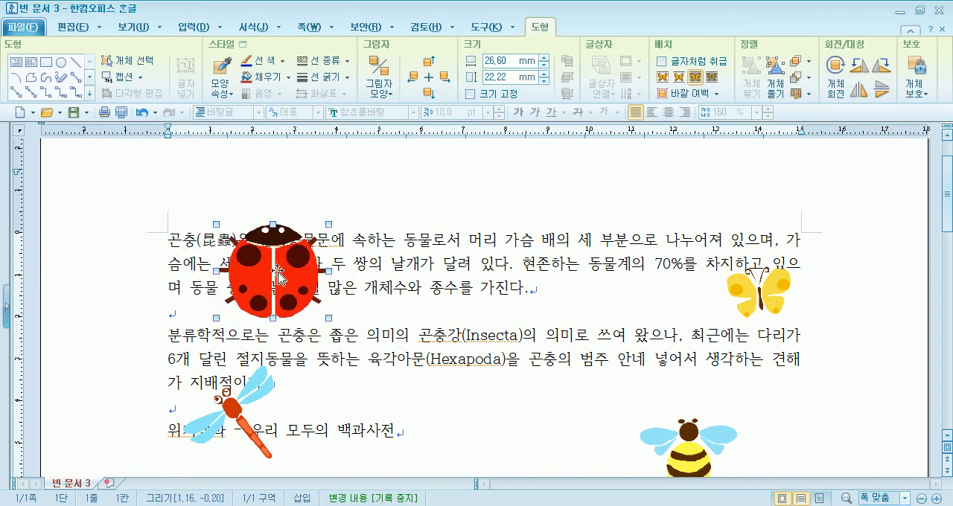
View the ladybug's object properties (개체 속성), leave them without applying anything, and reselect the ladybug
double_click(278, 277)
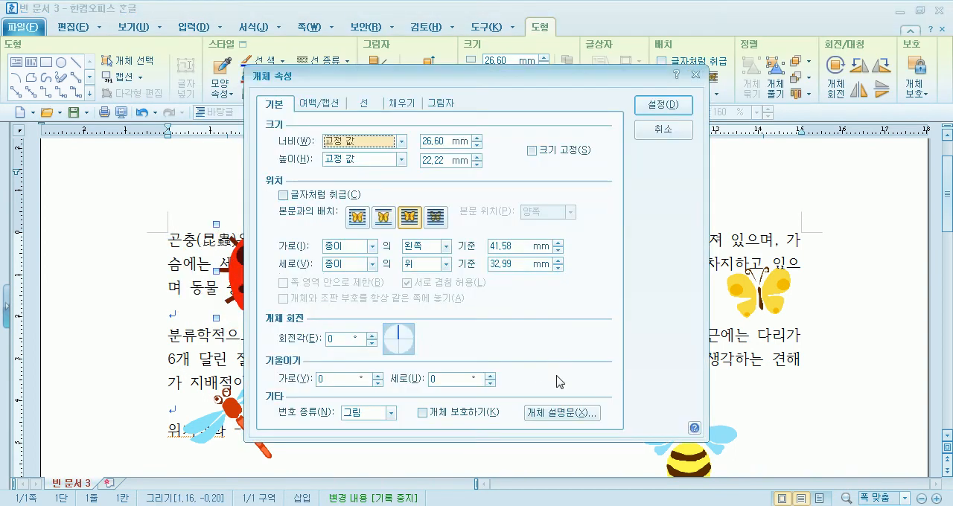
drag(433, 84, 587, 73)
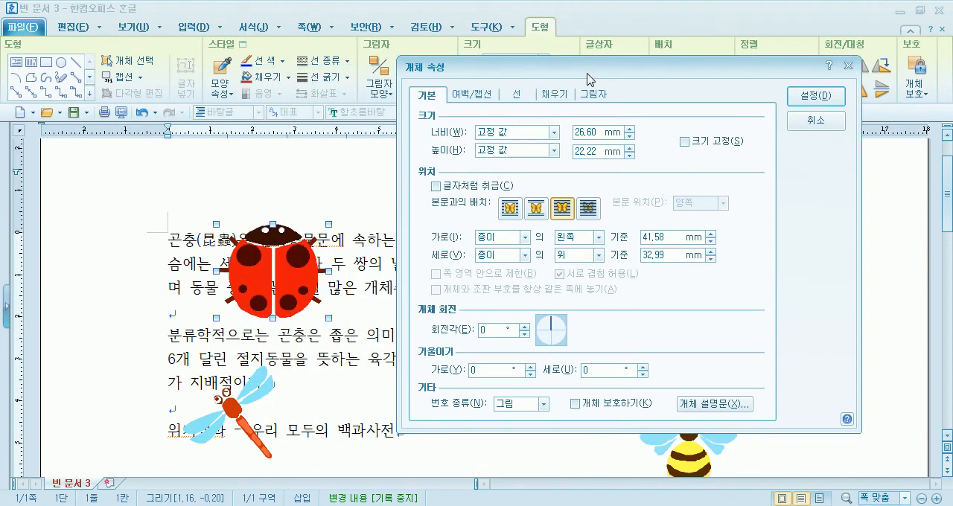
click(816, 120)
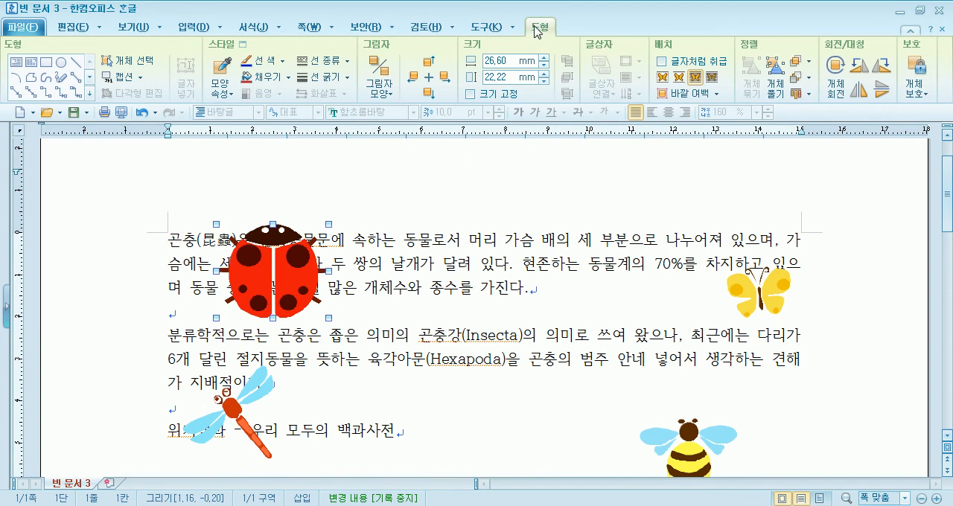
click(450, 195)
click(277, 270)
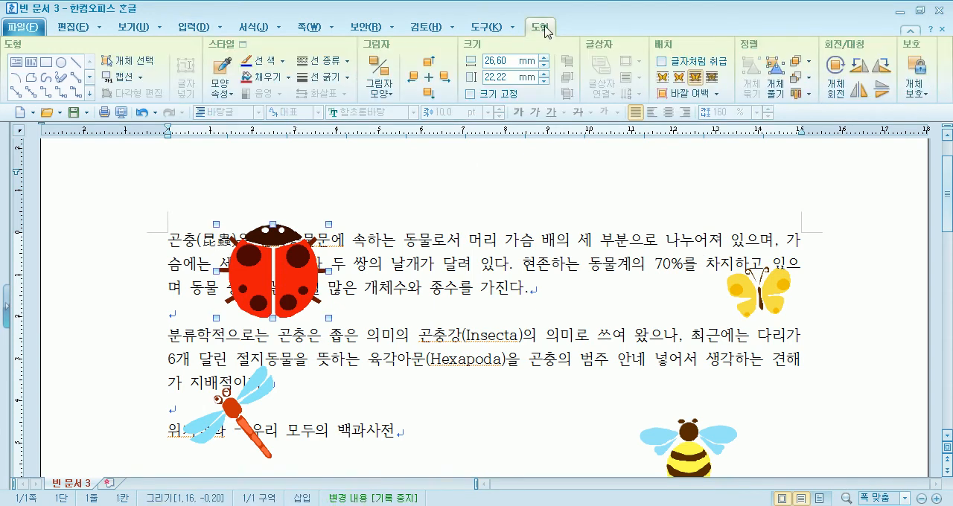
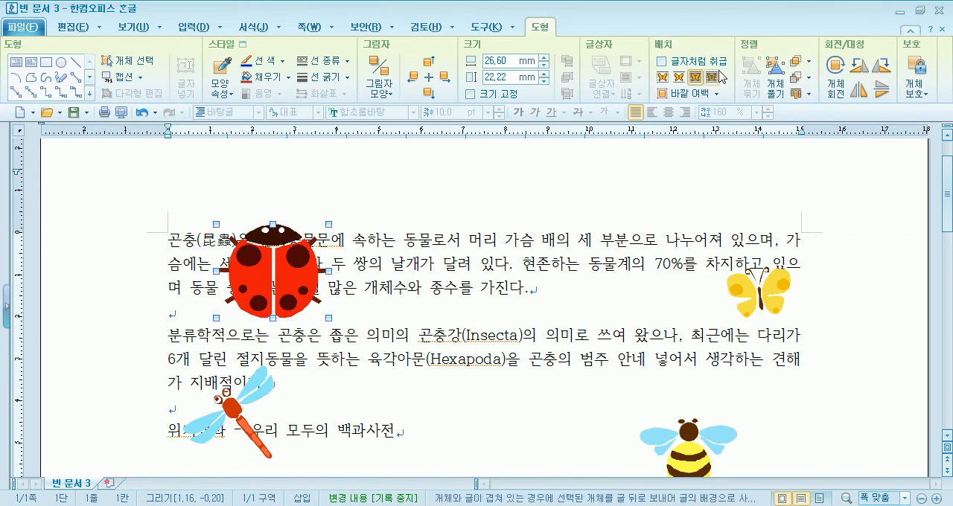
Apply 어울림 wrapping to the ladybug, try it between the two paragraphs, and place it at the first paragraph's left edge
drag(289, 269, 244, 269)
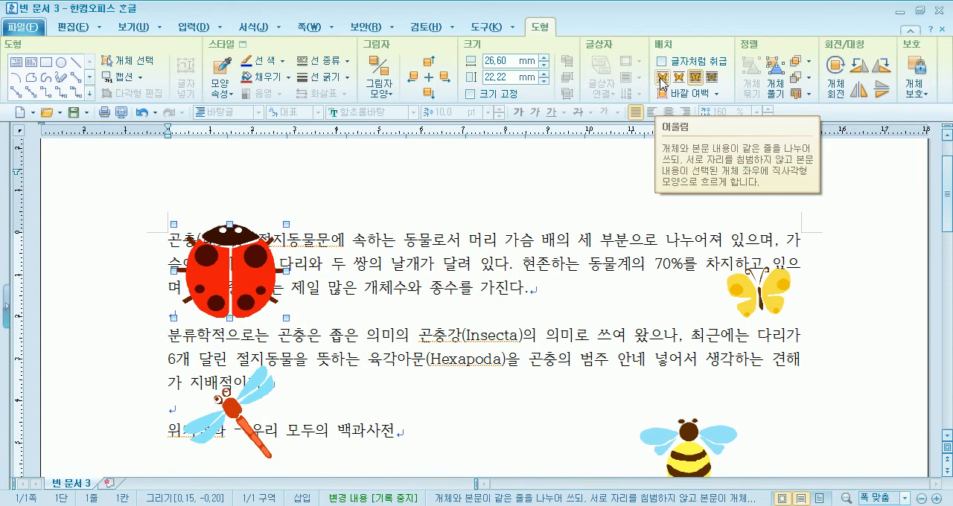
click(662, 77)
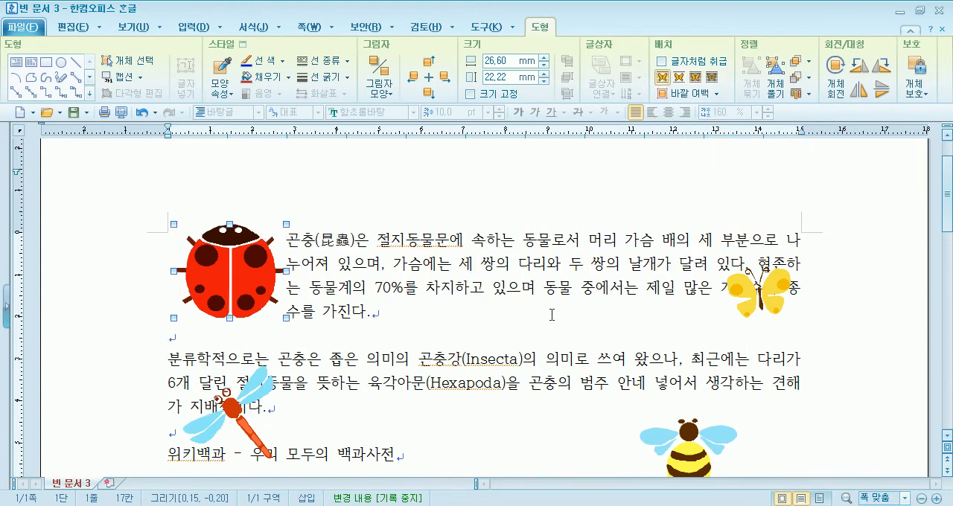
drag(242, 295, 369, 338)
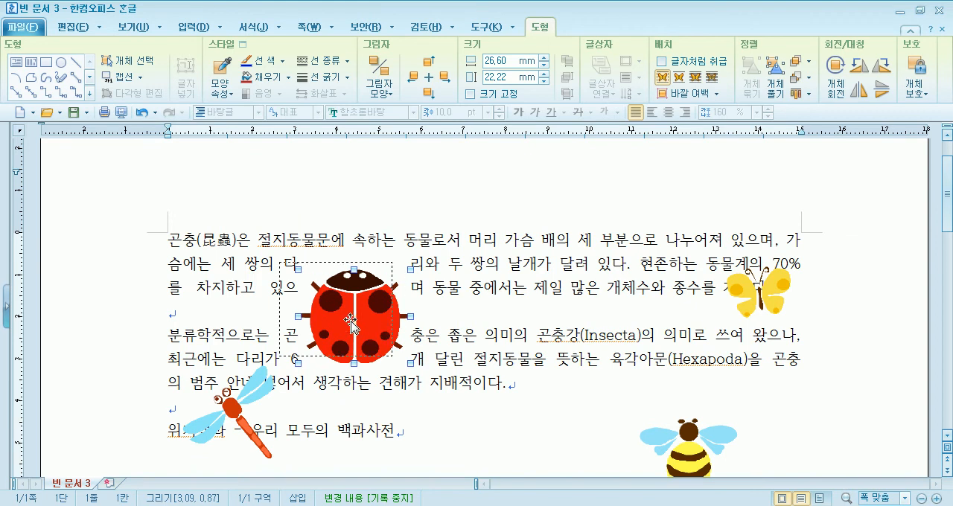
drag(264, 286, 239, 302)
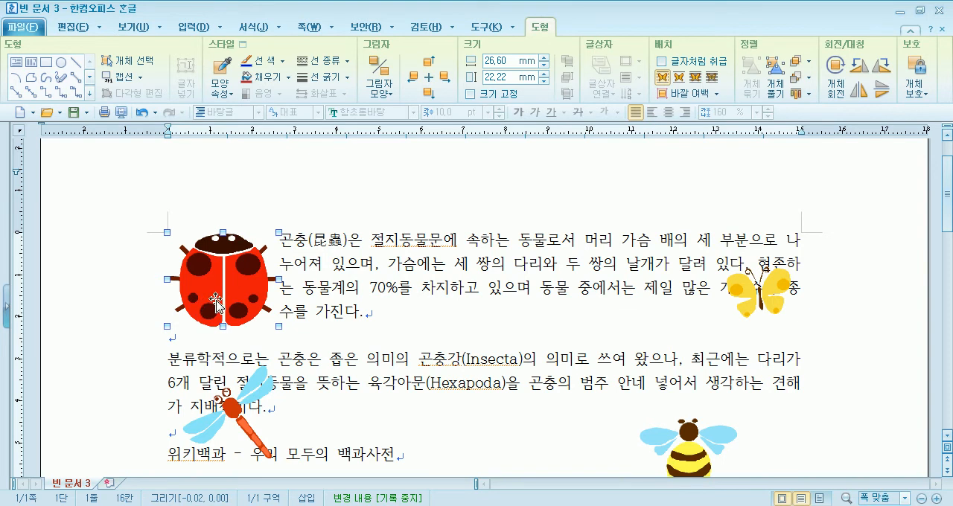
Try the ladybug in front of the text, restore 어울림 wrapping, and reposition it at the first paragraph's left edge
click(694, 77)
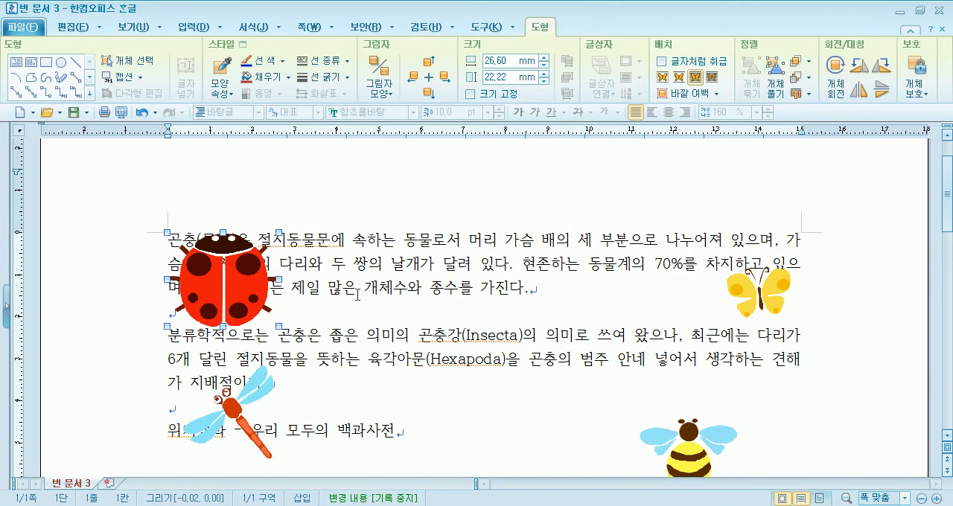
drag(253, 302, 361, 306)
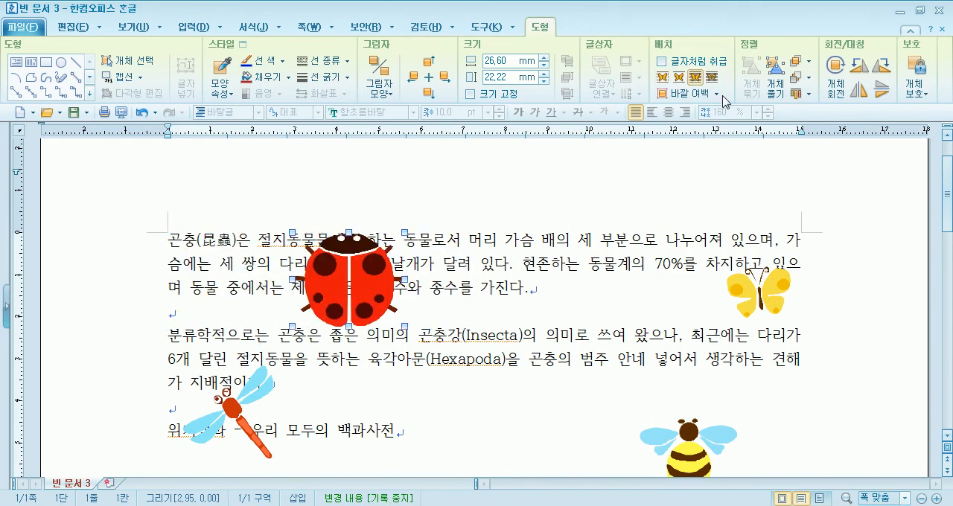
click(662, 77)
drag(383, 307, 553, 304)
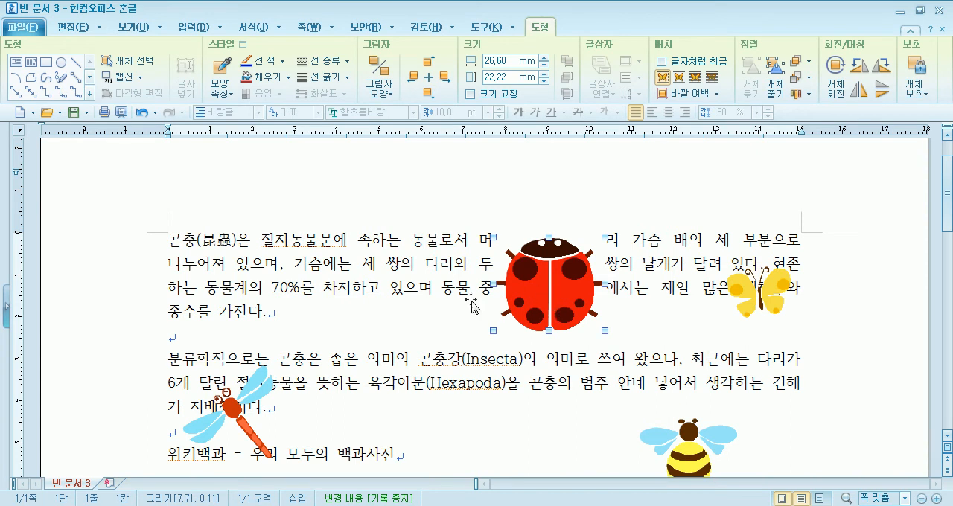
drag(231, 304, 226, 298)
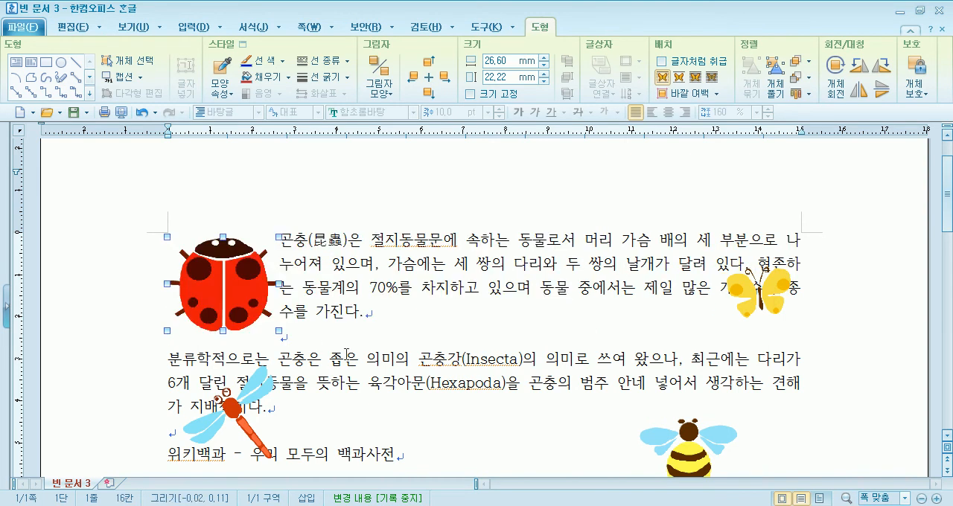
click(361, 341)
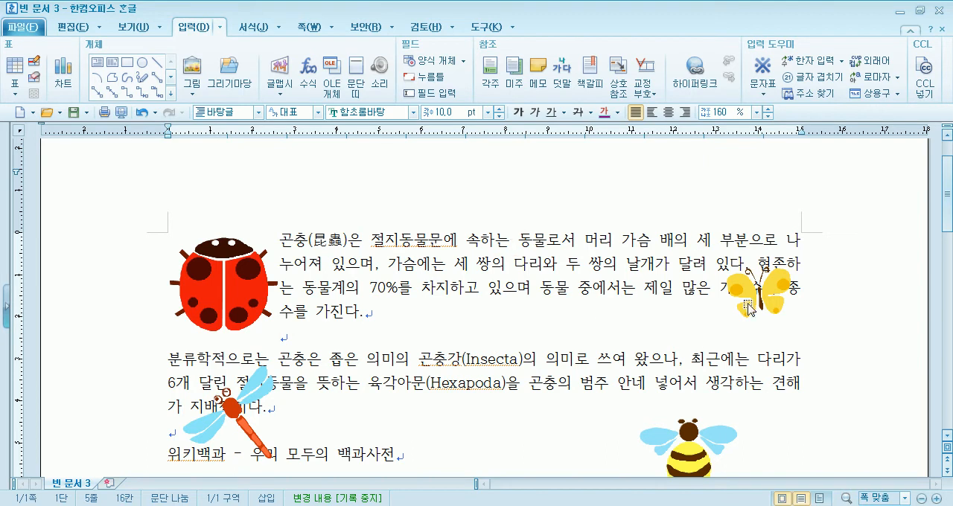
Shift the butterfly slightly left and try rotating it 90 degrees left and back right
scroll(769, 309, down, 2)
drag(769, 234, 763, 252)
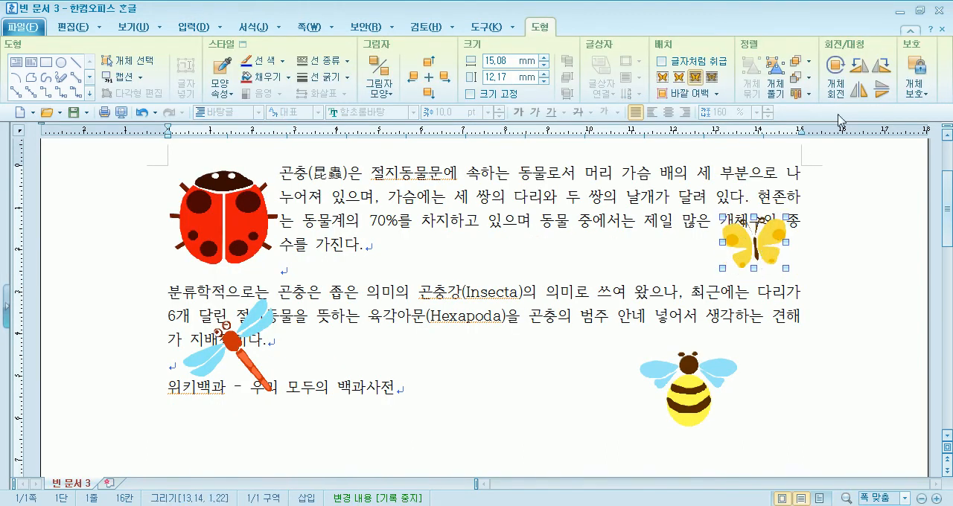
click(860, 72)
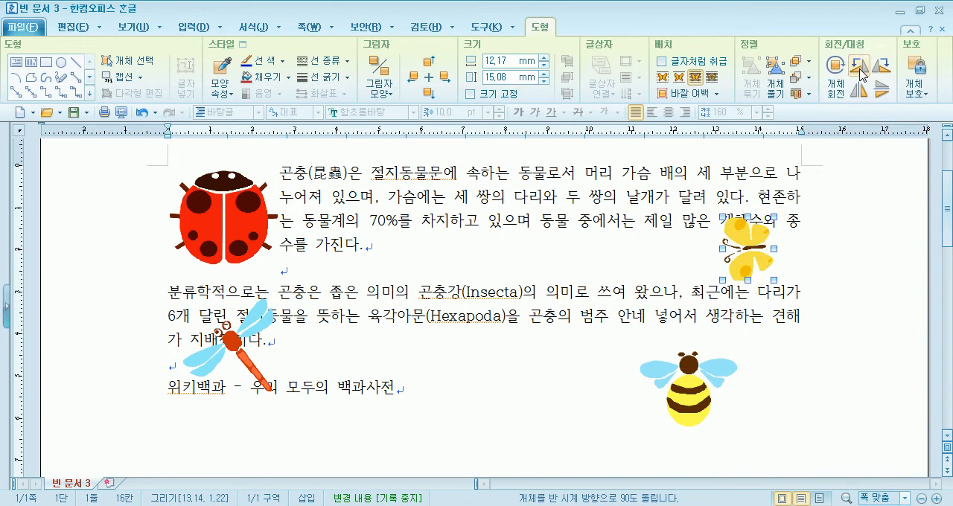
click(884, 70)
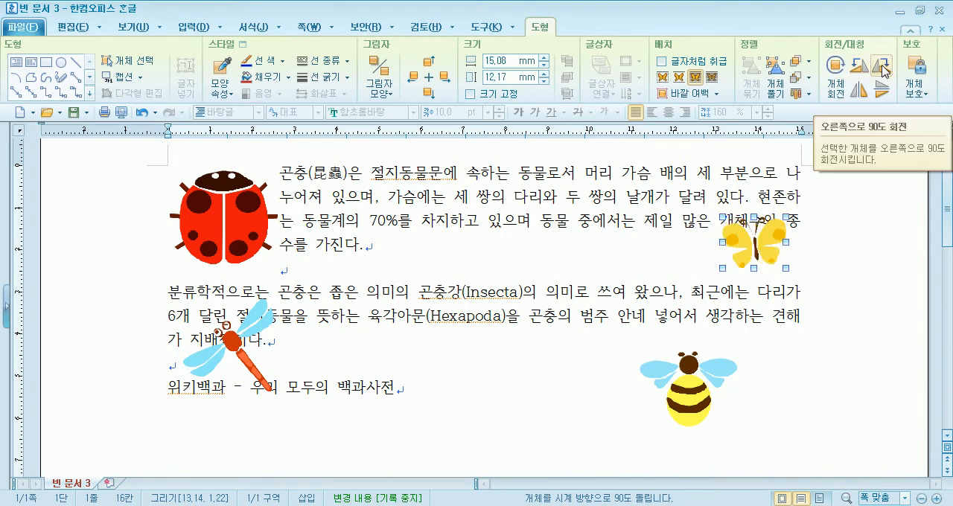
Tilt the butterfly slightly counterclockwise with free rotation (개체 회전) and deselect it
click(830, 73)
drag(720, 217, 709, 231)
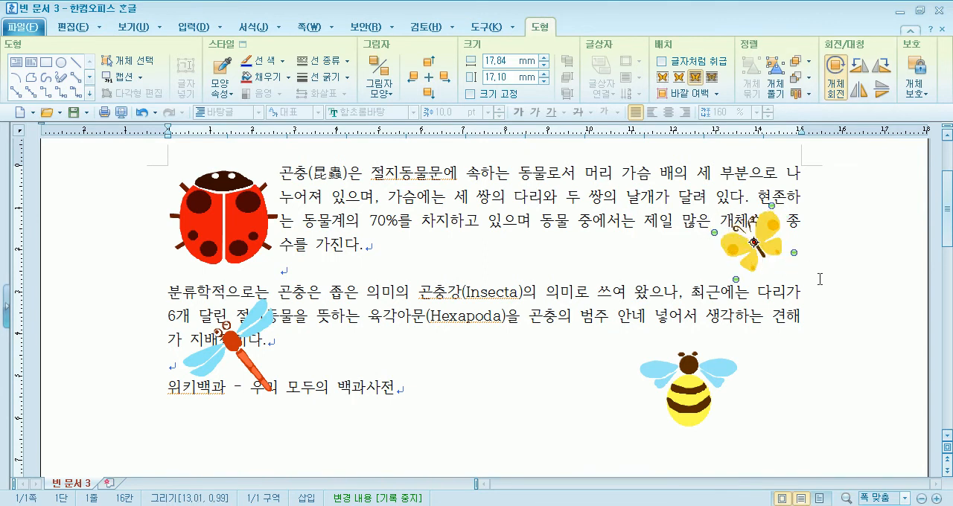
click(820, 280)
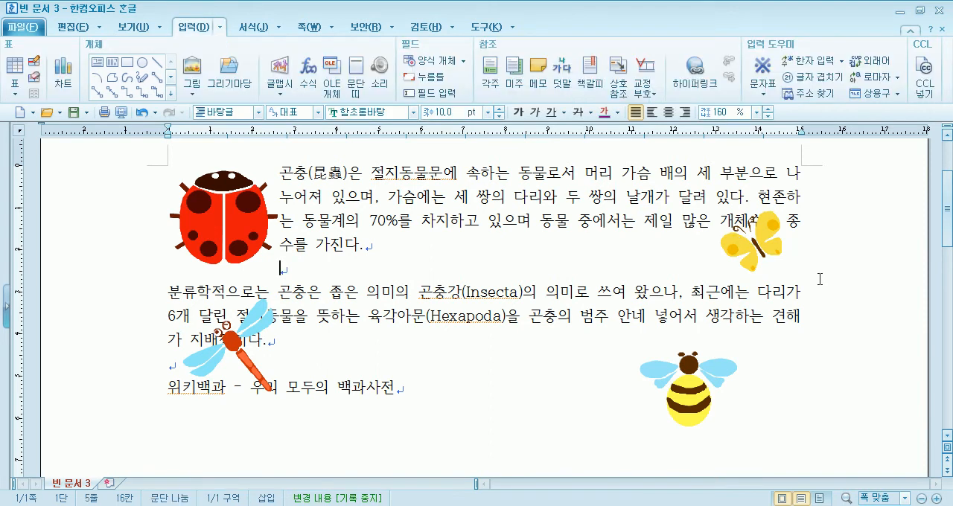
Try 자리 차지 wrapping on the butterfly while moving it left and down within the first paragraph
click(760, 257)
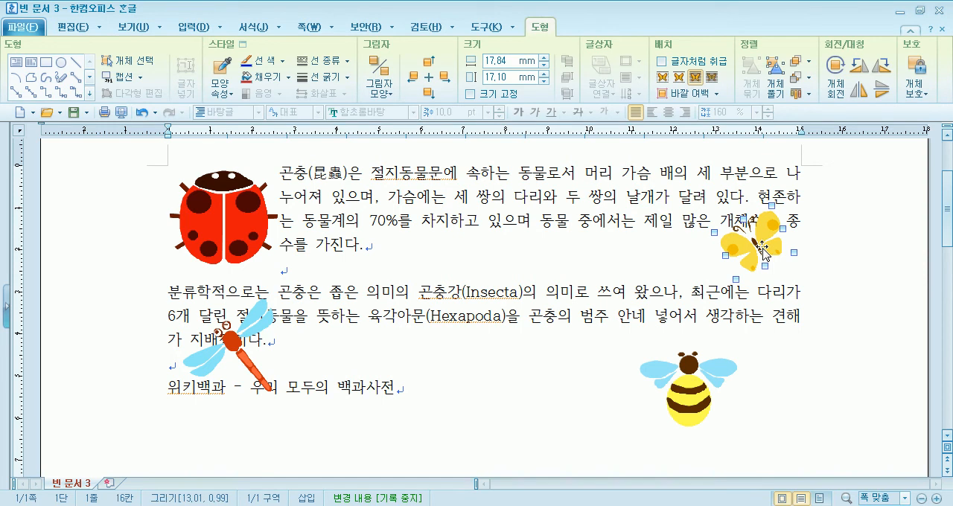
drag(762, 252, 718, 249)
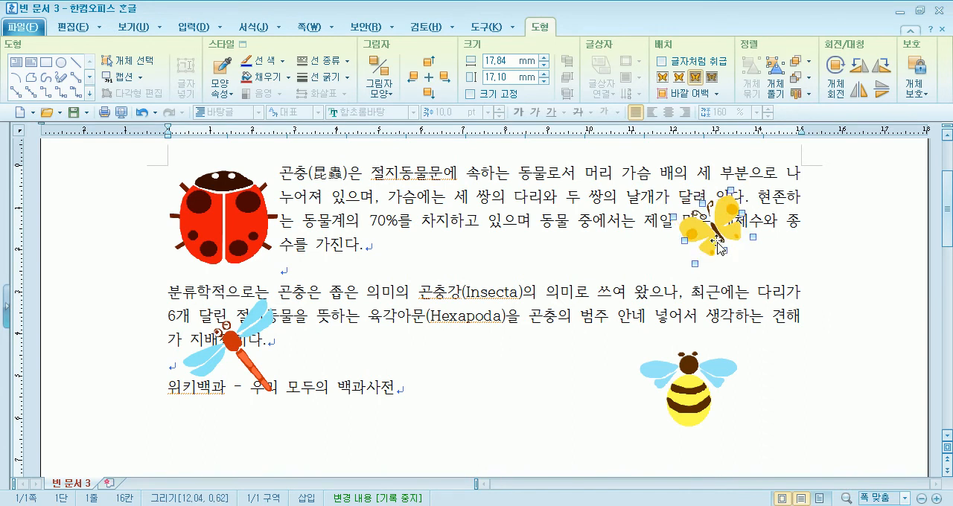
click(680, 81)
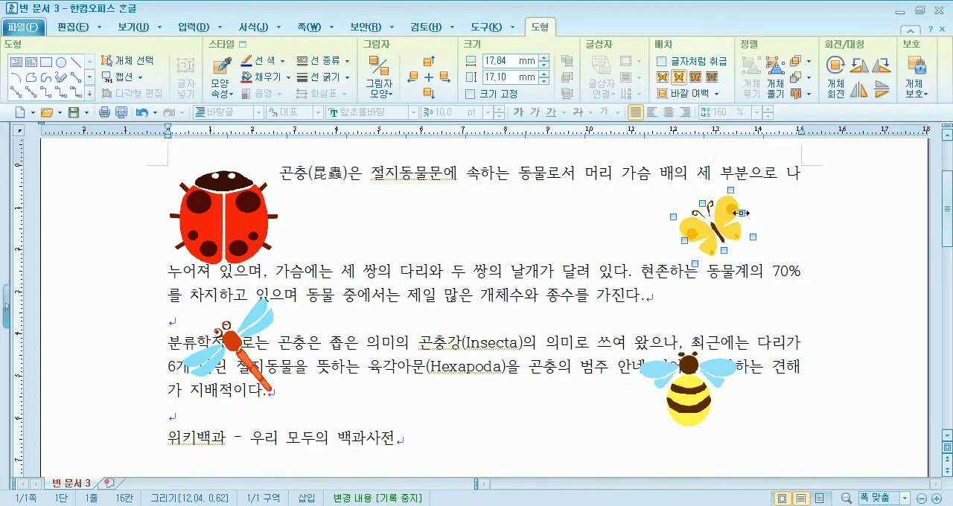
drag(725, 229, 679, 264)
double_click(773, 273)
click(663, 130)
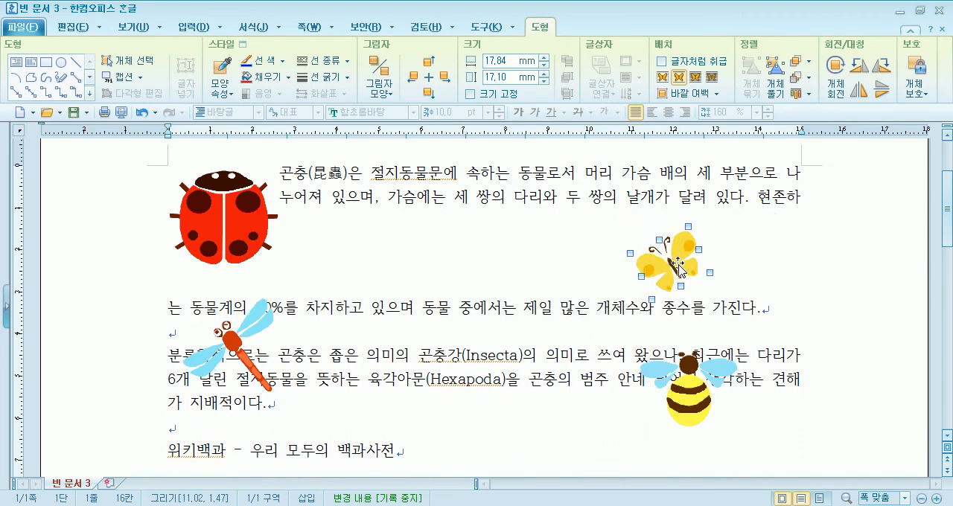
Apply 어울림 wrapping to the butterfly, place it at the right end of the first paragraph, and shrink it to about 14 × 14 mm
click(665, 78)
drag(677, 257, 774, 248)
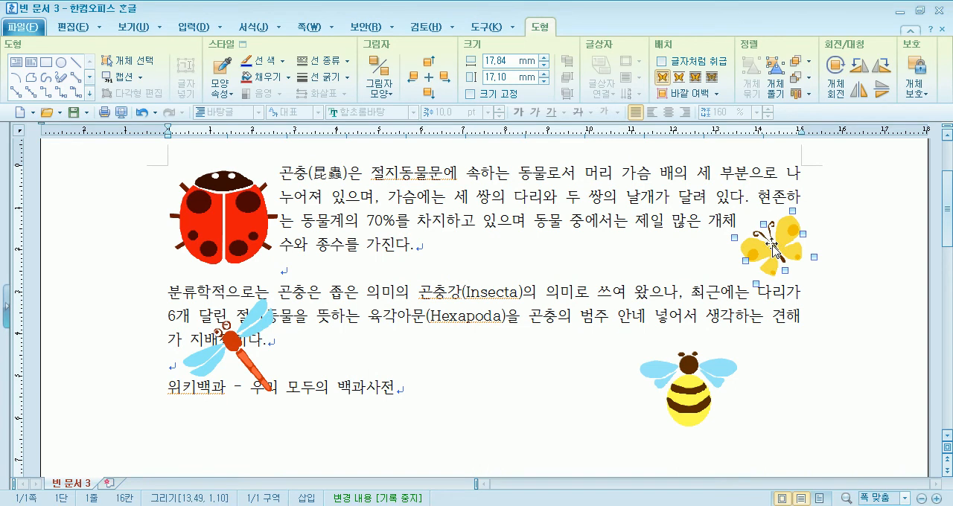
drag(813, 258, 798, 254)
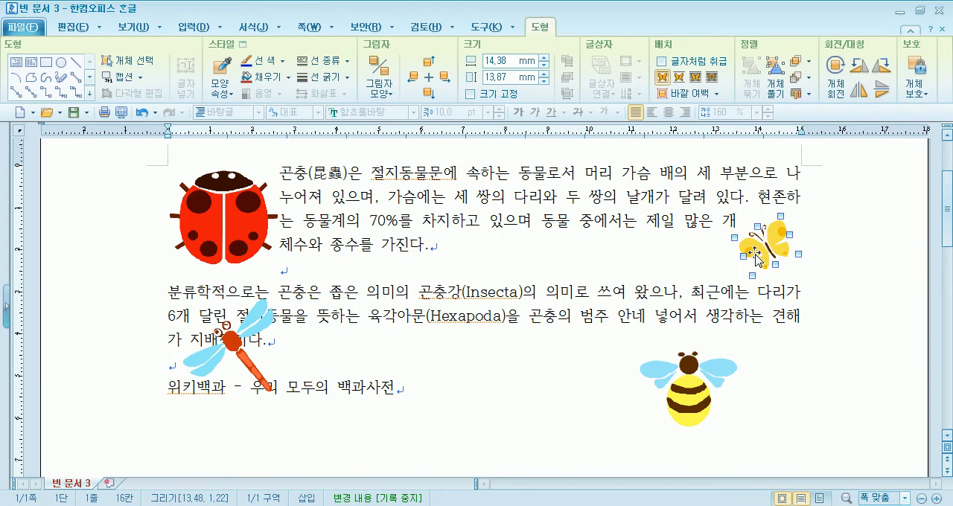
mouse_move(756, 257)
mouse_down()
mouse_move(774, 261)
mouse_move(761, 256)
mouse_up()
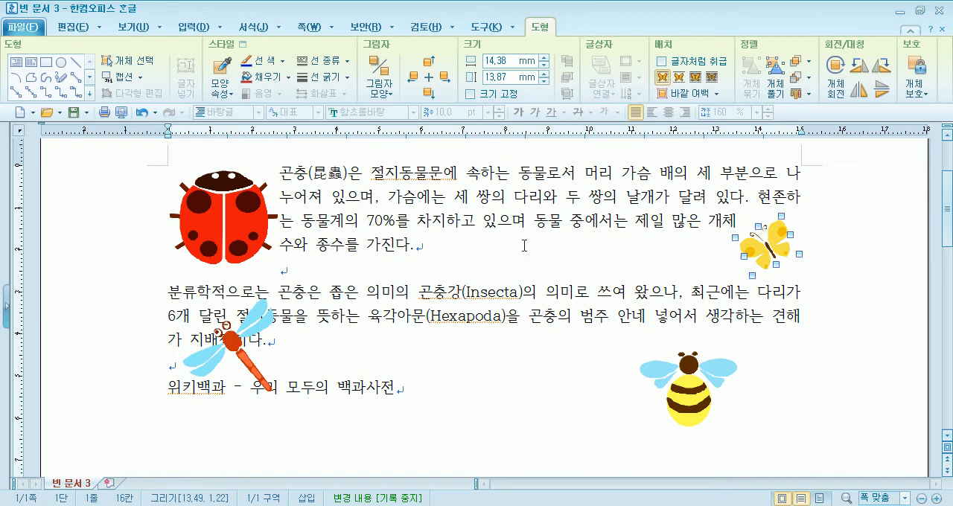
Resize the ladybug to about 25 × 21 mm and adjust the butterfly's position at the right end of the first paragraph's last lines
click(234, 226)
drag(276, 259, 264, 255)
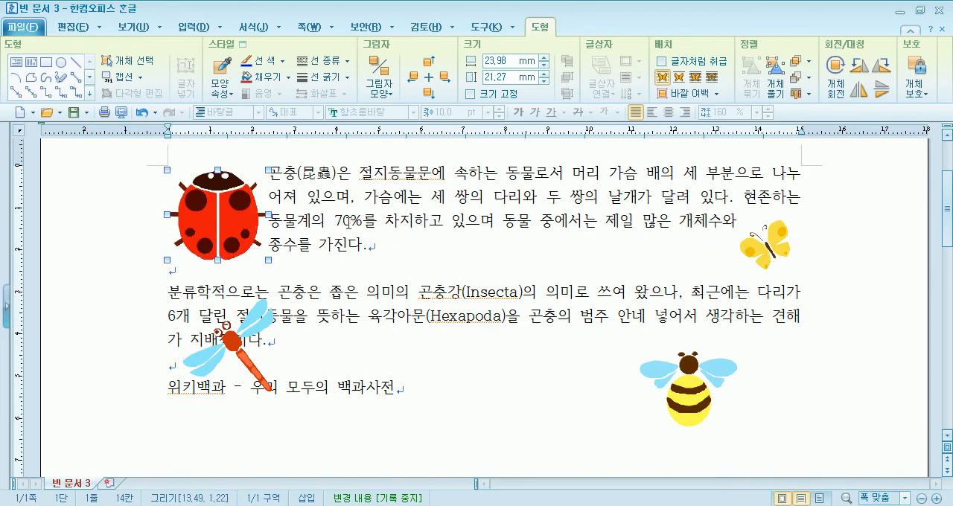
mouse_move(778, 262)
mouse_down()
mouse_move(790, 262)
mouse_move(775, 262)
mouse_up()
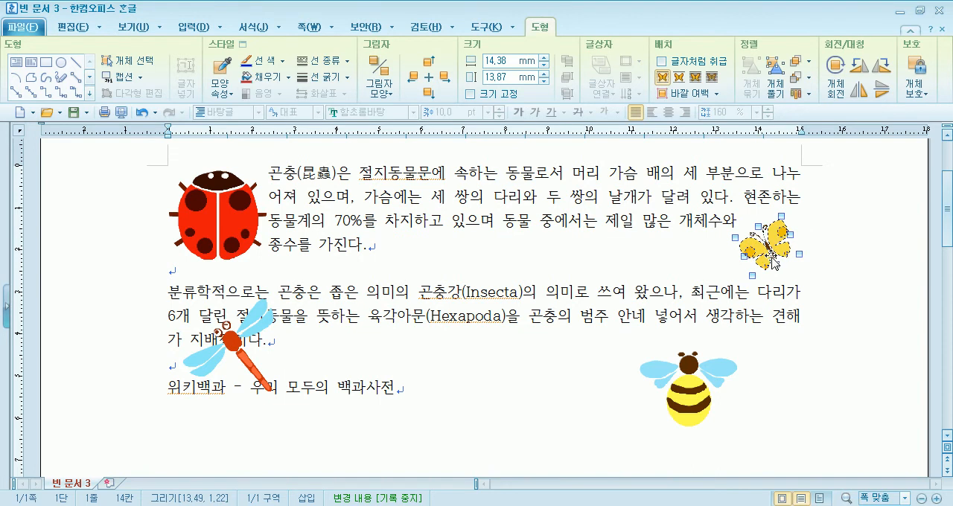
click(245, 243)
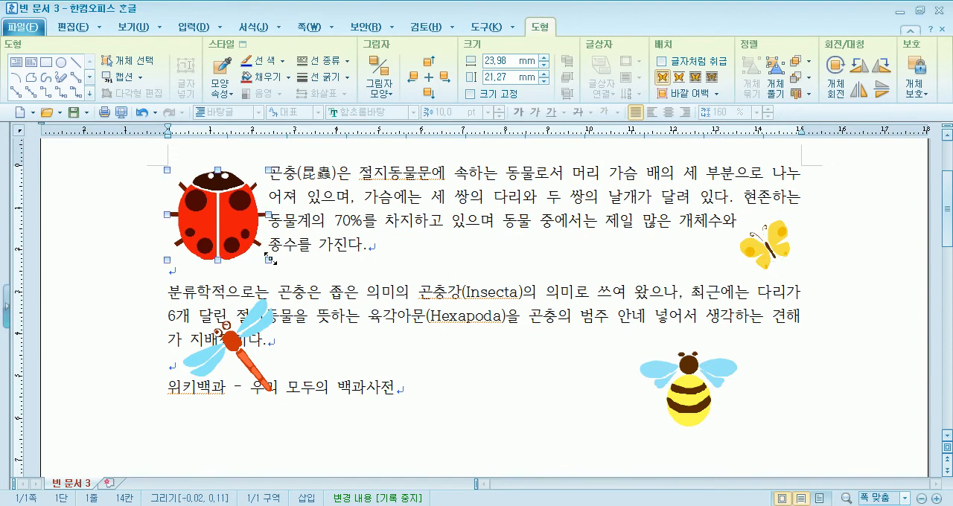
drag(270, 259, 273, 260)
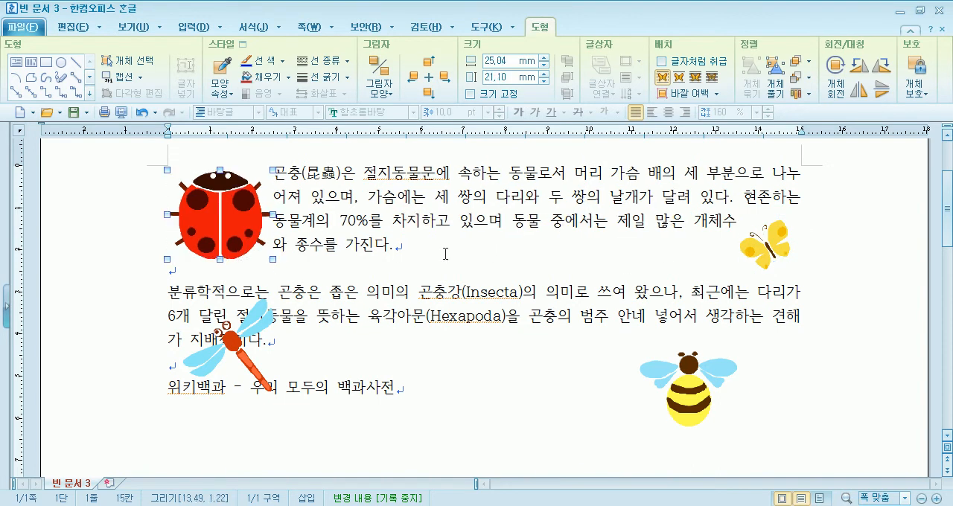
drag(778, 240, 772, 269)
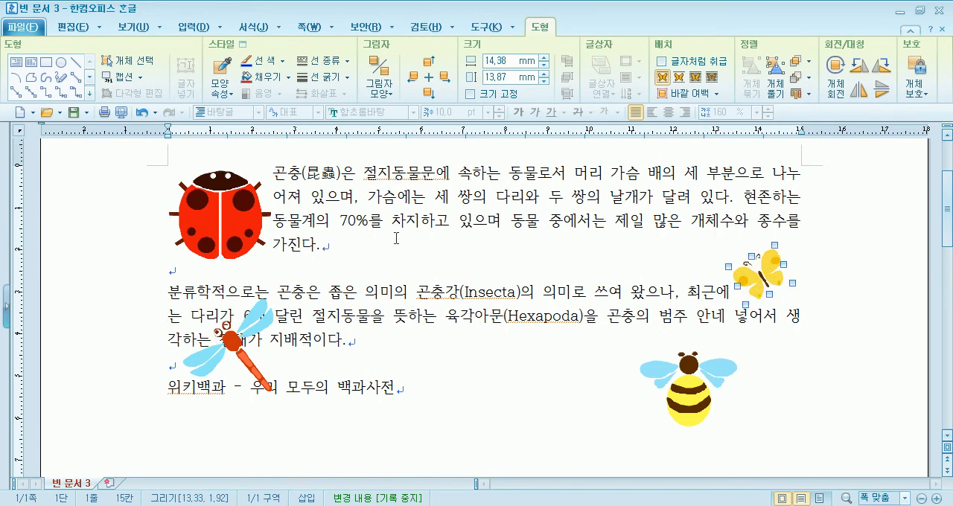
drag(763, 275, 765, 248)
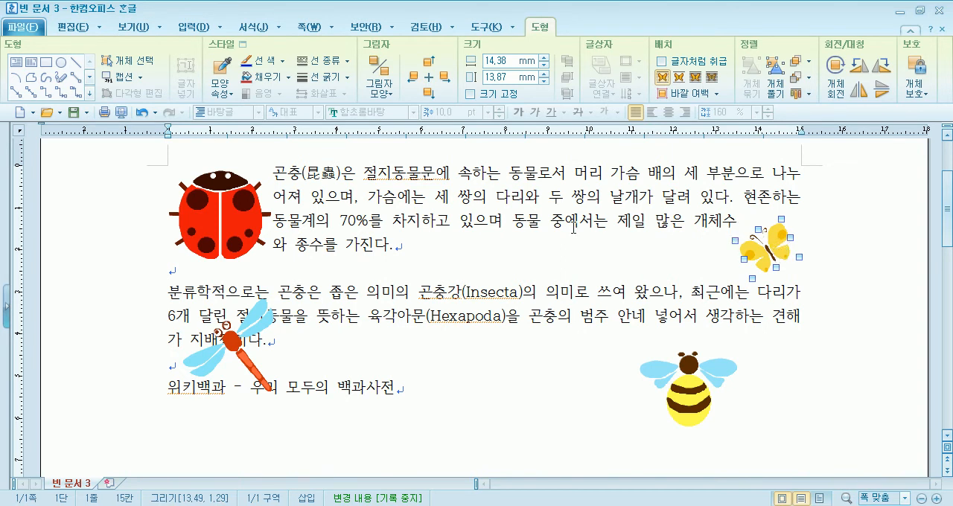
Flip the dragonfly horizontally (좌우 대칭) and position it over the start of the source line
scroll(573, 227, down, 3)
drag(237, 214, 272, 268)
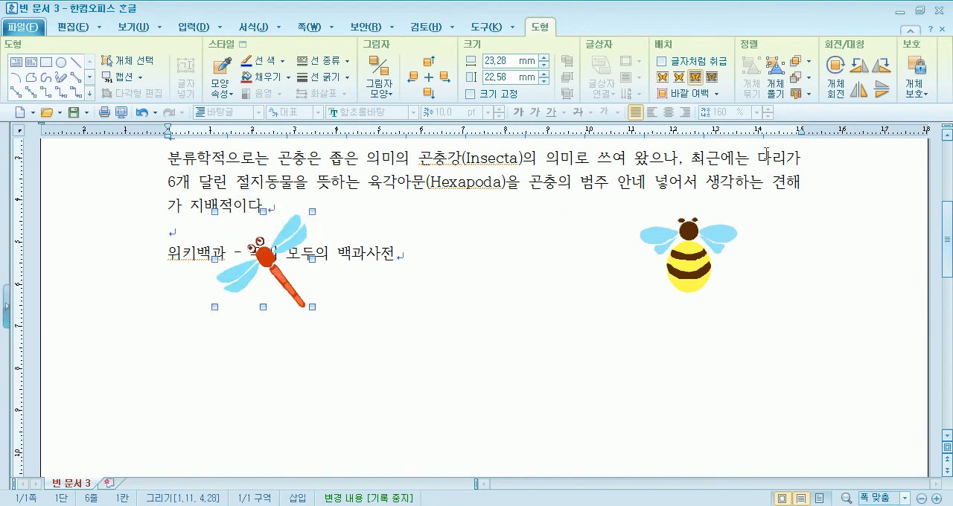
click(868, 98)
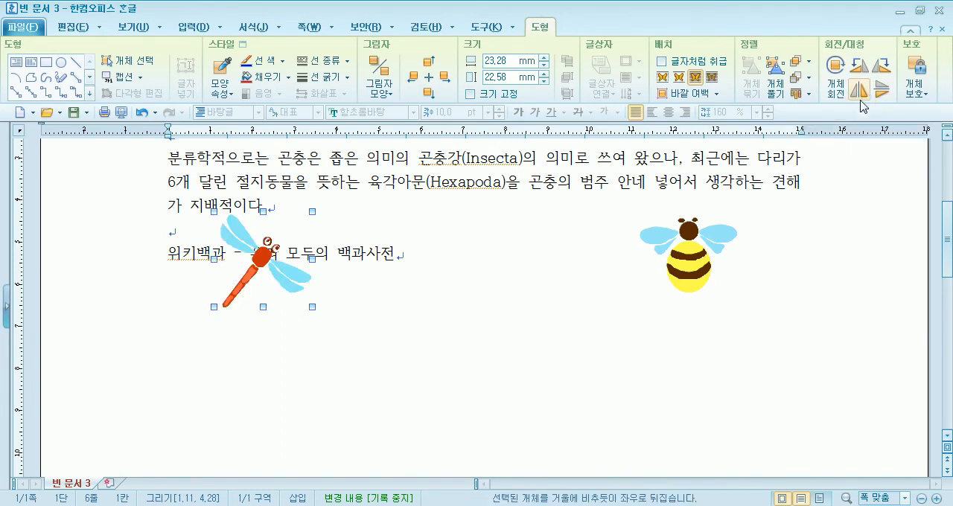
click(860, 100)
click(860, 100)
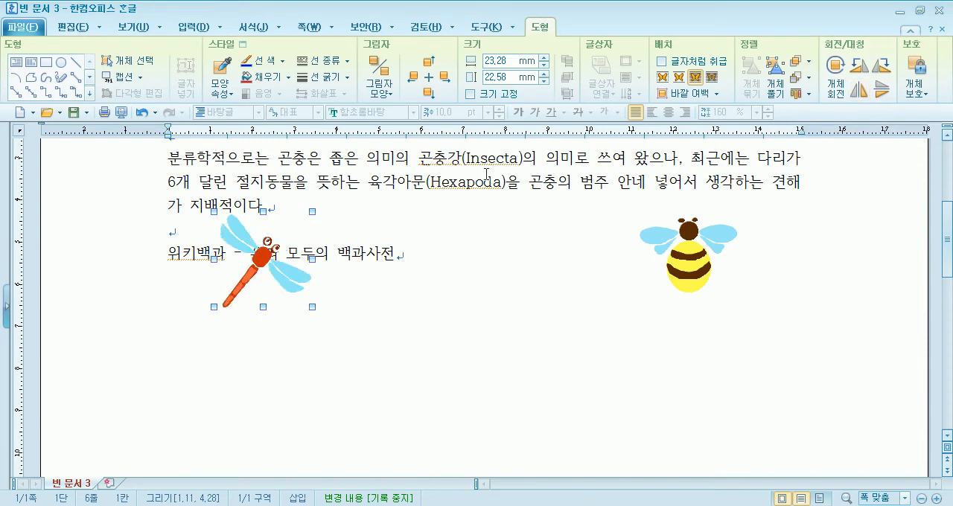
drag(262, 257, 233, 263)
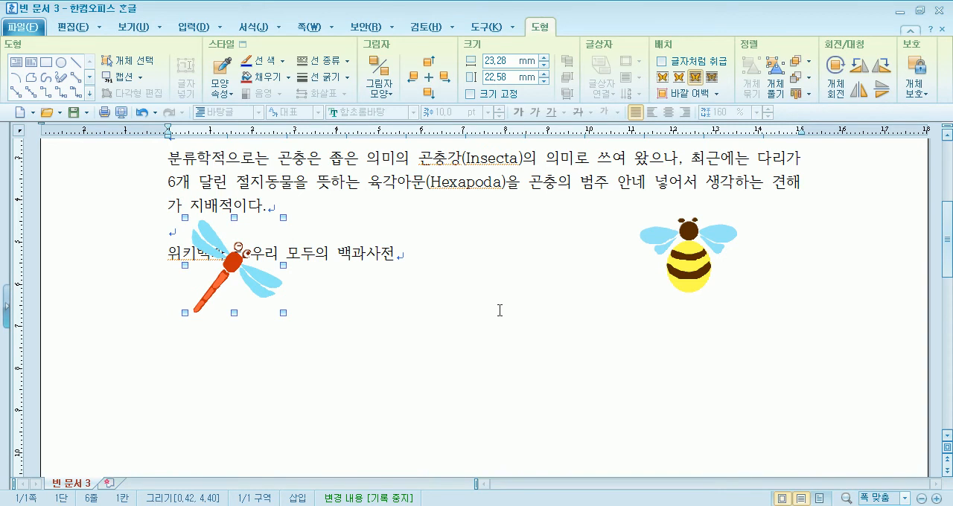
Rotate the bee freely counterclockwise and move it about 39 mm left, just beyond the source line's end
click(689, 256)
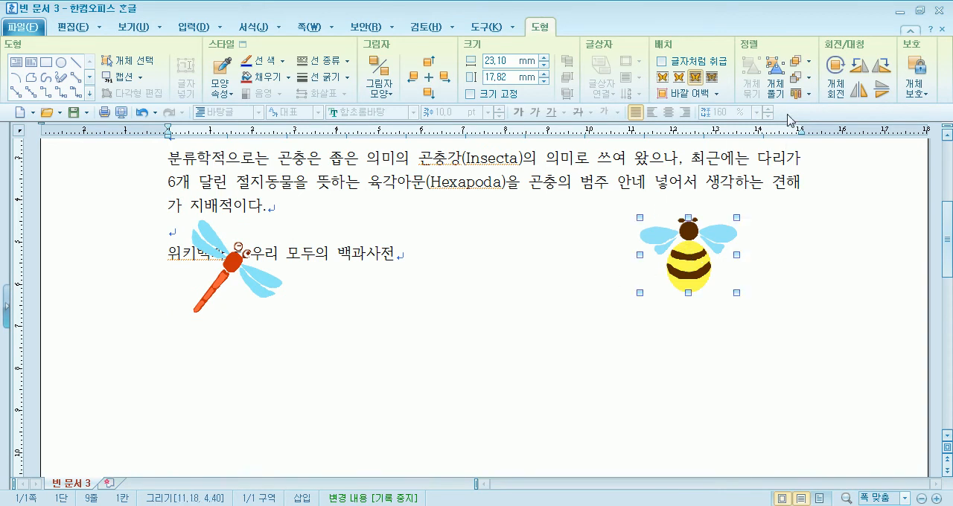
click(837, 76)
drag(636, 217, 598, 258)
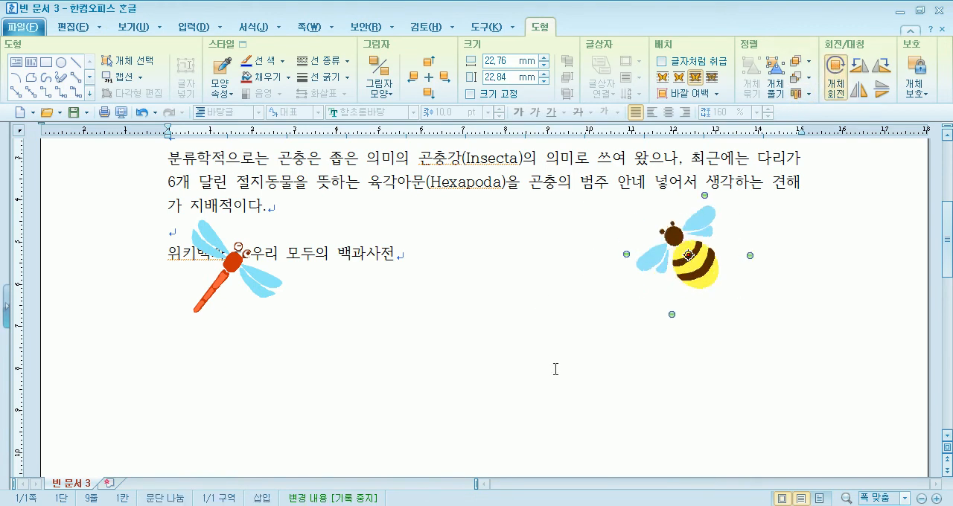
click(548, 346)
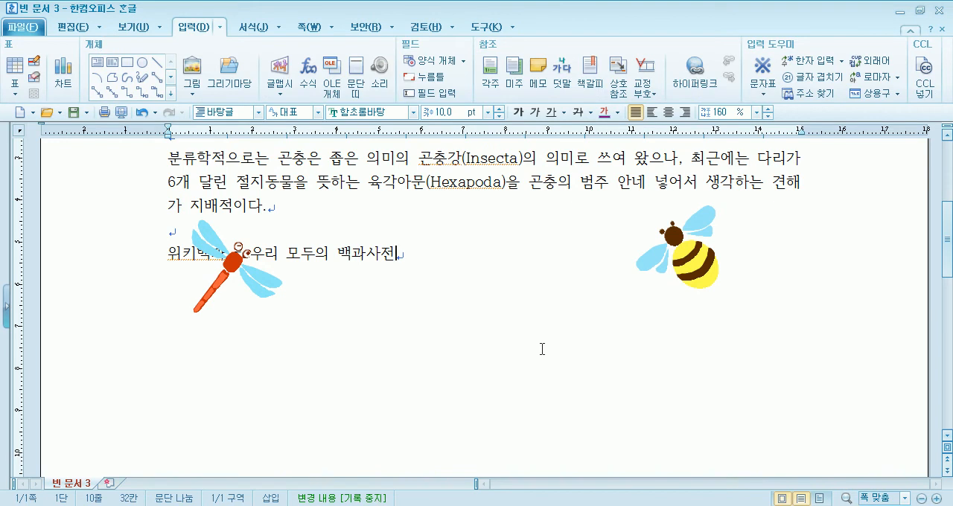
drag(688, 262, 525, 288)
click(399, 261)
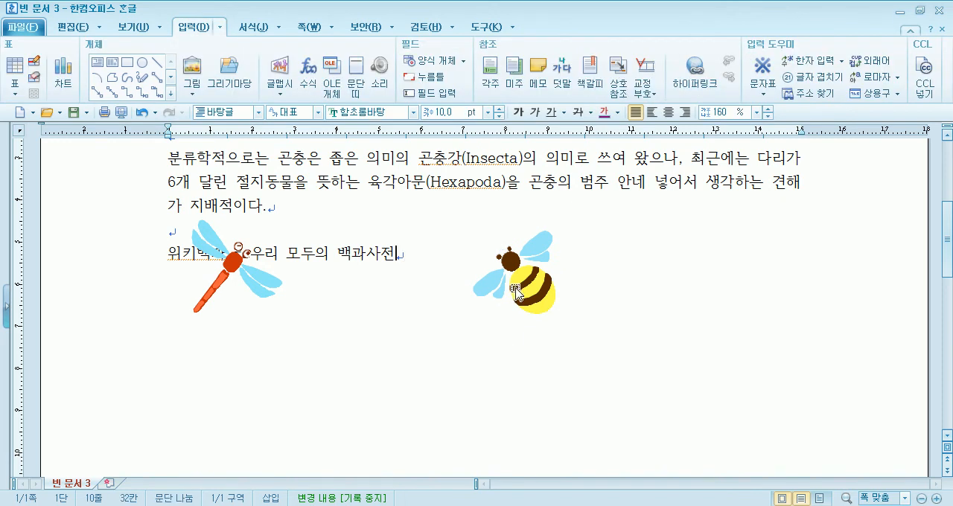
Move the bee closer to the end of the source line and set it to 글자처럼 취급
drag(302, 254, 367, 257)
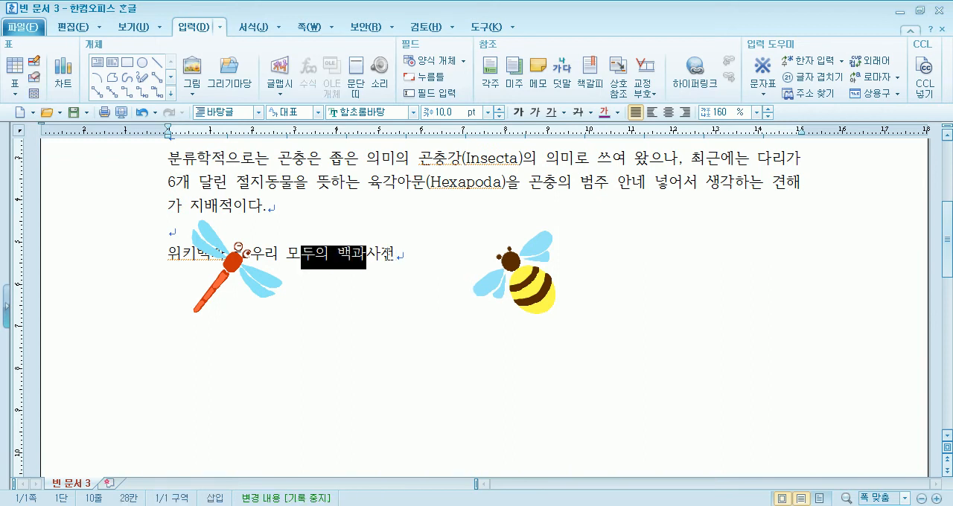
click(410, 254)
drag(535, 285, 469, 277)
click(469, 276)
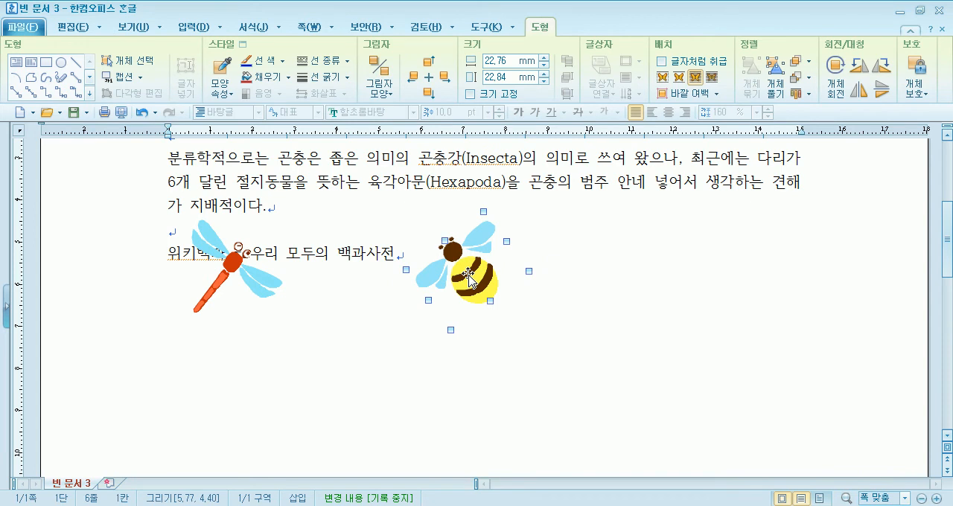
drag(469, 277, 494, 275)
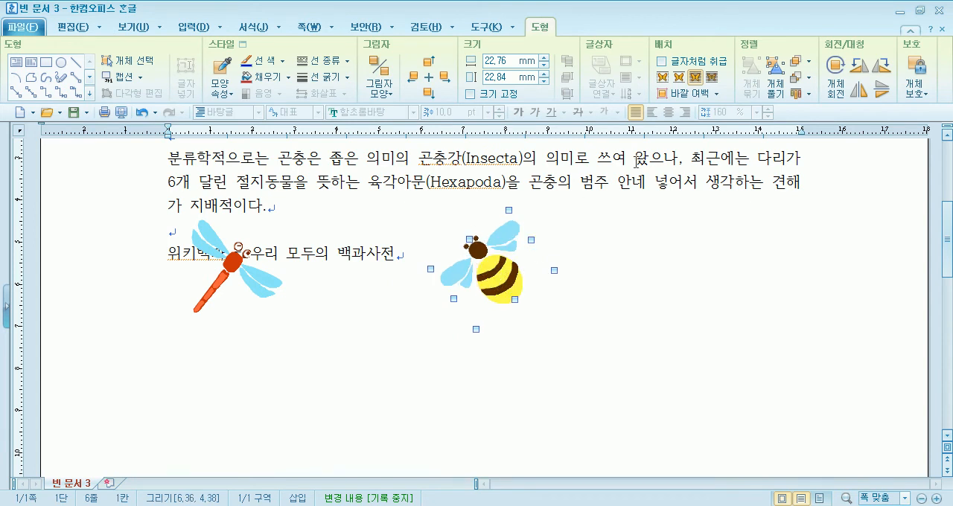
click(664, 64)
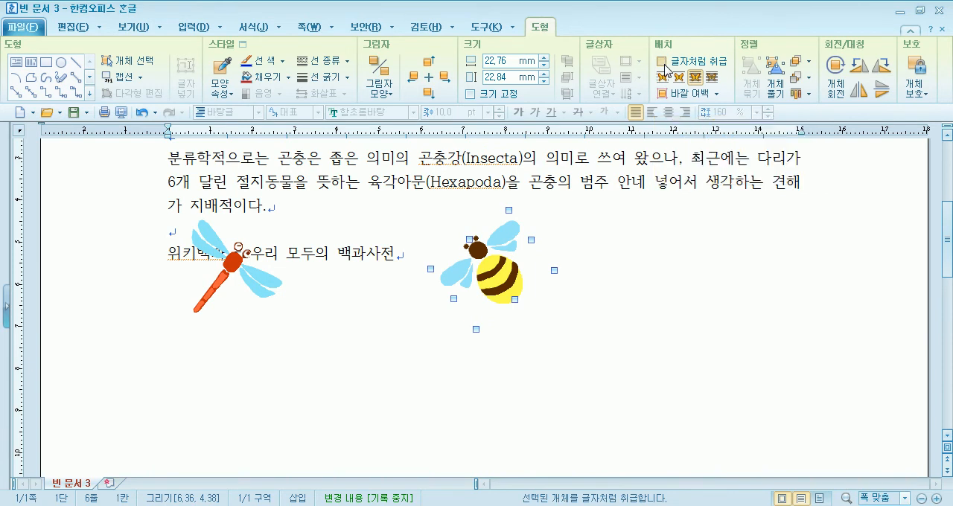
Move the inline bee into the second paragraph's text as a trial and place it at the end of the source line
drag(314, 231, 438, 342)
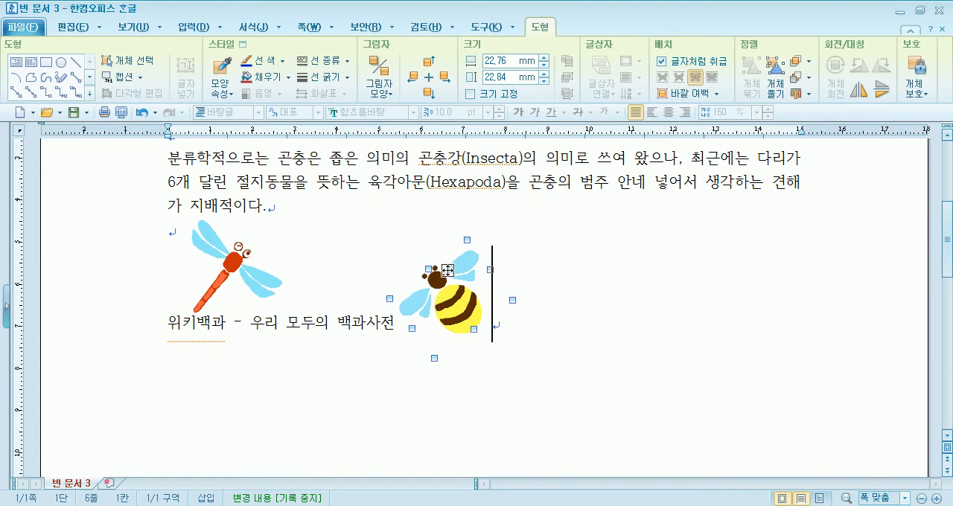
drag(477, 304, 341, 221)
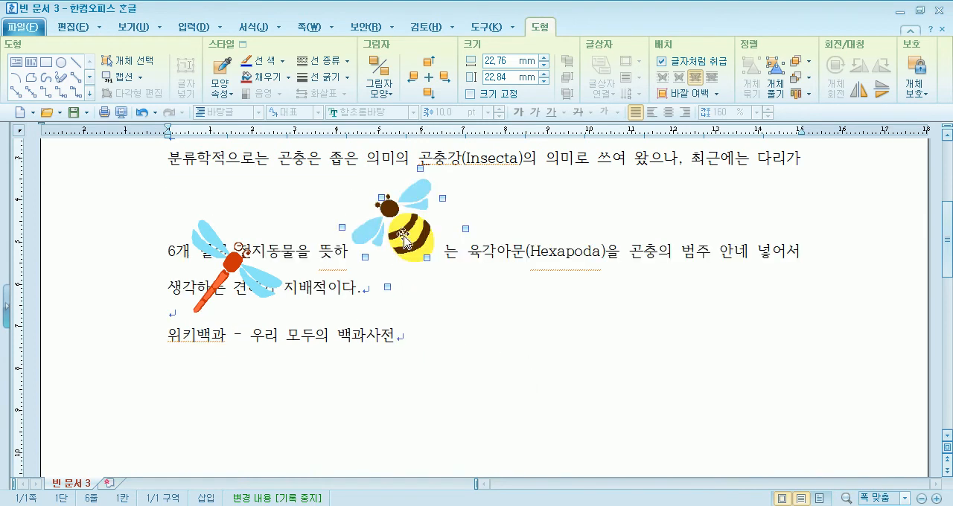
mouse_move(436, 286)
mouse_down()
mouse_move(453, 350)
mouse_move(419, 352)
mouse_move(412, 339)
mouse_up()
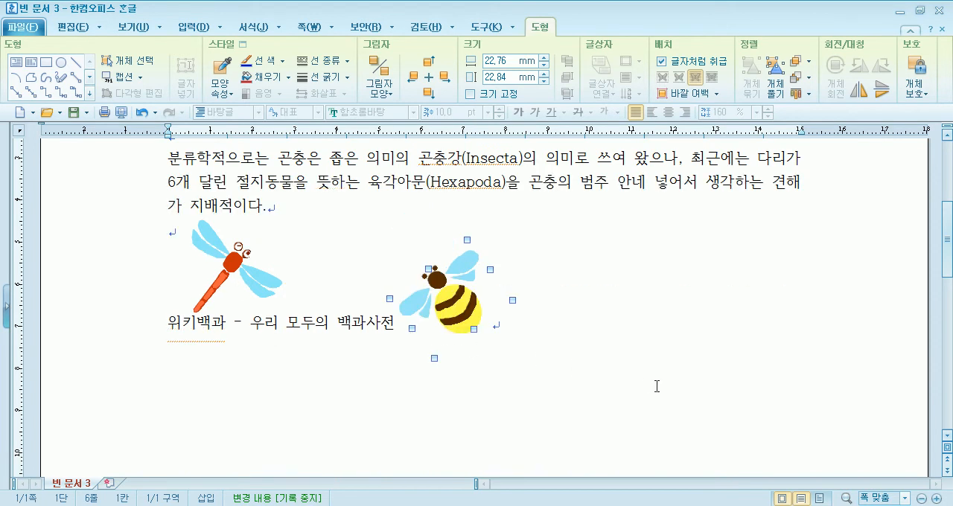
Right-align the source line containing the bee, and move the dragonfly slightly down and left, level with that line
click(622, 313)
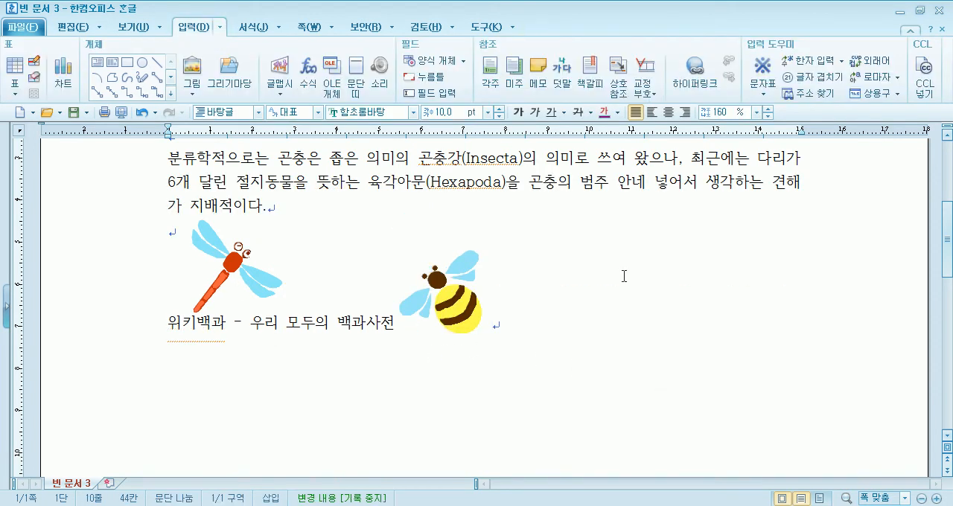
click(684, 112)
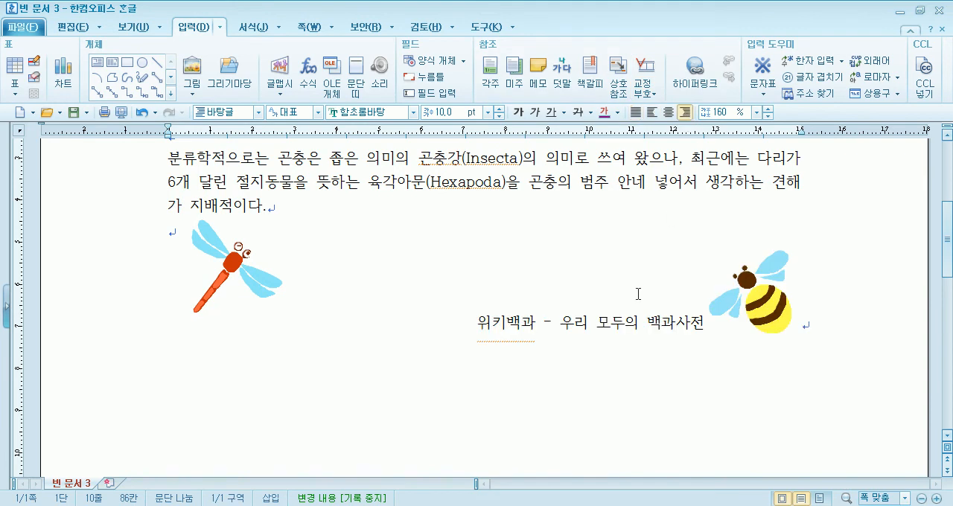
drag(240, 279, 228, 309)
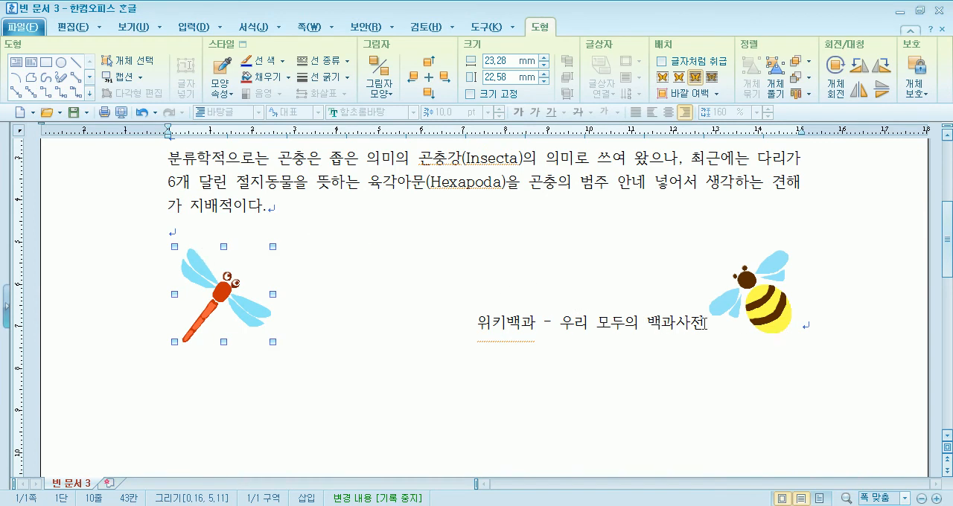
Shrink the inline bee to about 20 × 20 mm
click(789, 311)
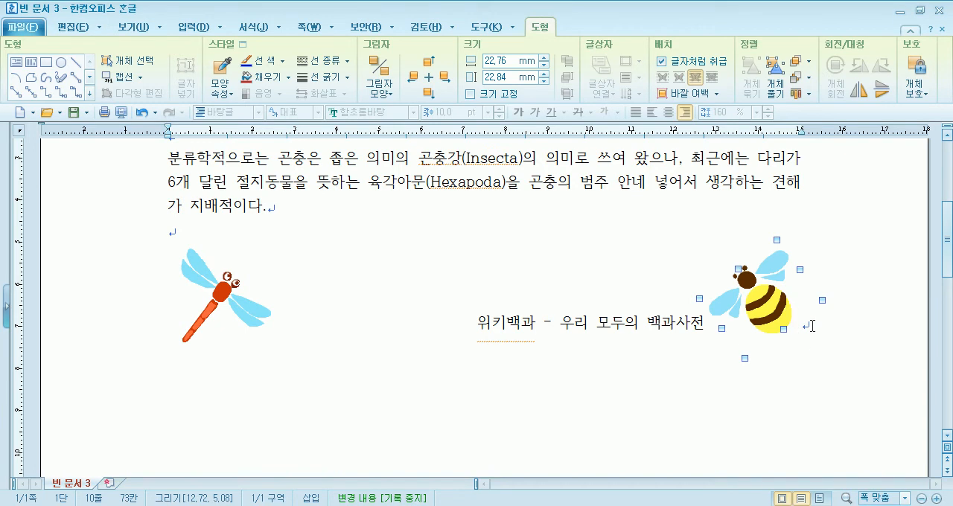
drag(775, 240, 758, 277)
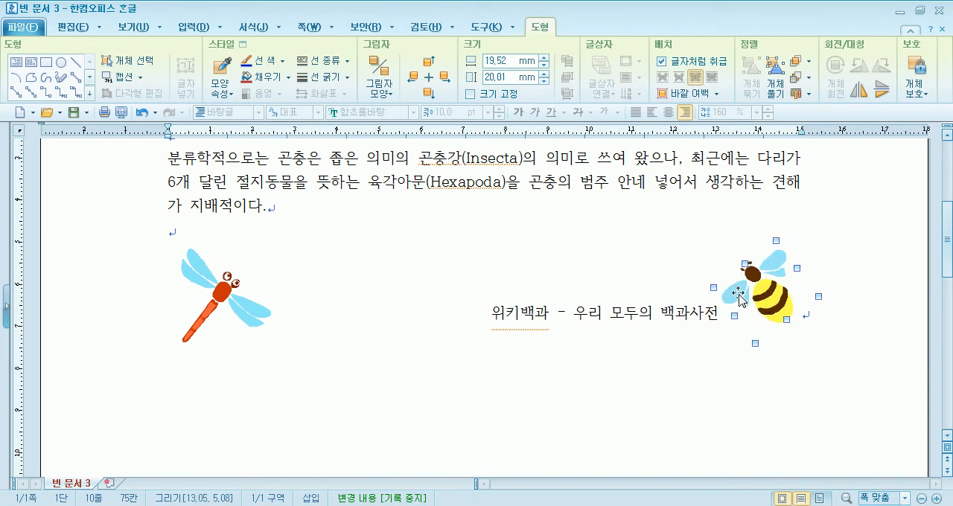
click(371, 269)
click(767, 288)
scroll(741, 305, up, 3)
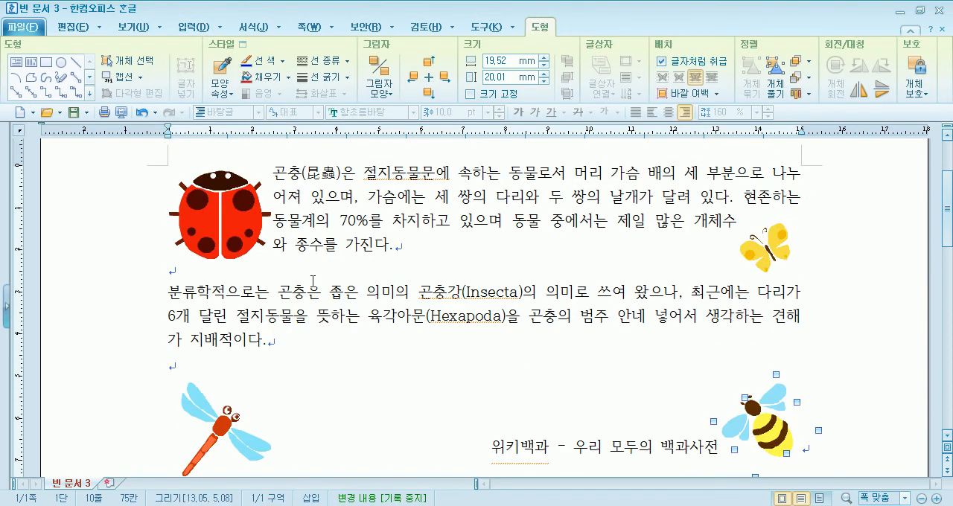
scroll(286, 283, down, 1)
Try 글자처럼 취급 on the ladybug and restore its 어울림 wrapping
click(235, 167)
scroll(303, 226, up, 2)
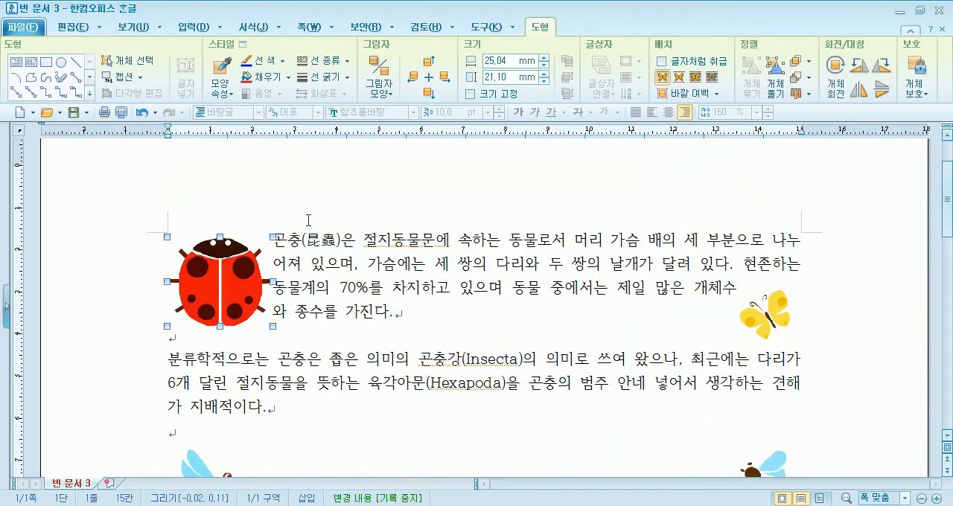
double_click(207, 290)
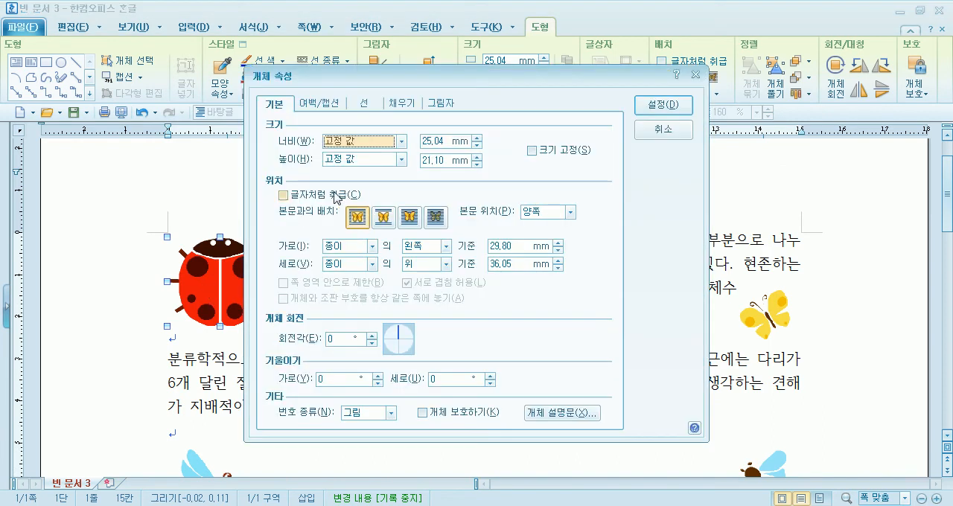
click(660, 134)
click(662, 63)
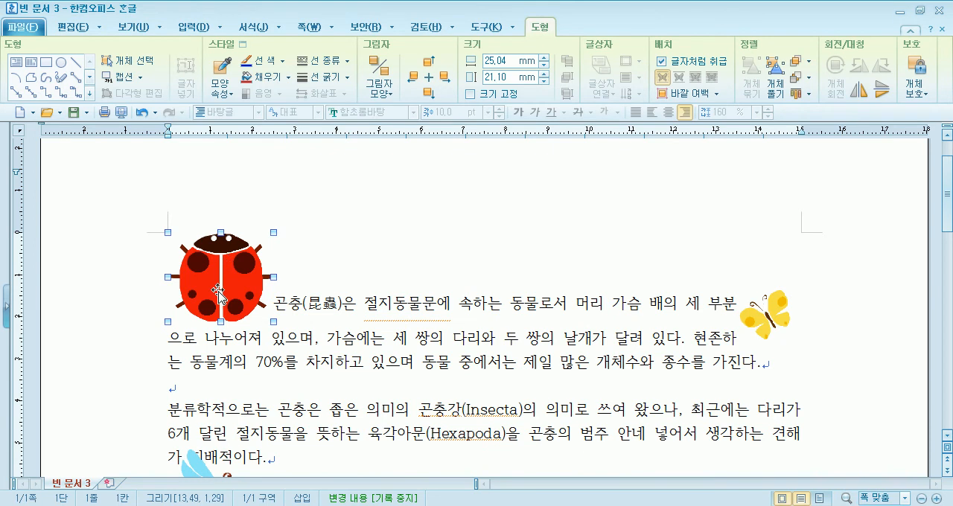
click(663, 77)
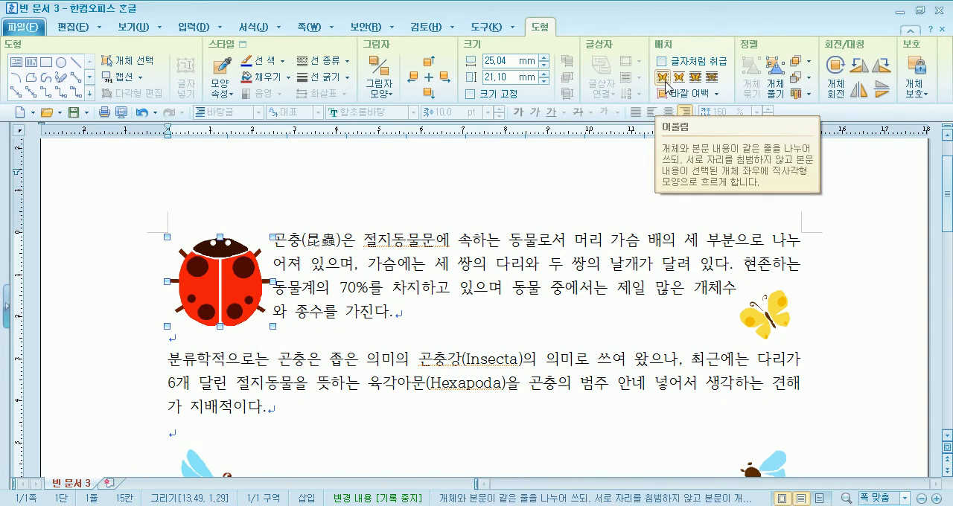
Move the ladybug slightly up and left, aligning its top with the first paragraph's upper edge
drag(790, 275, 234, 284)
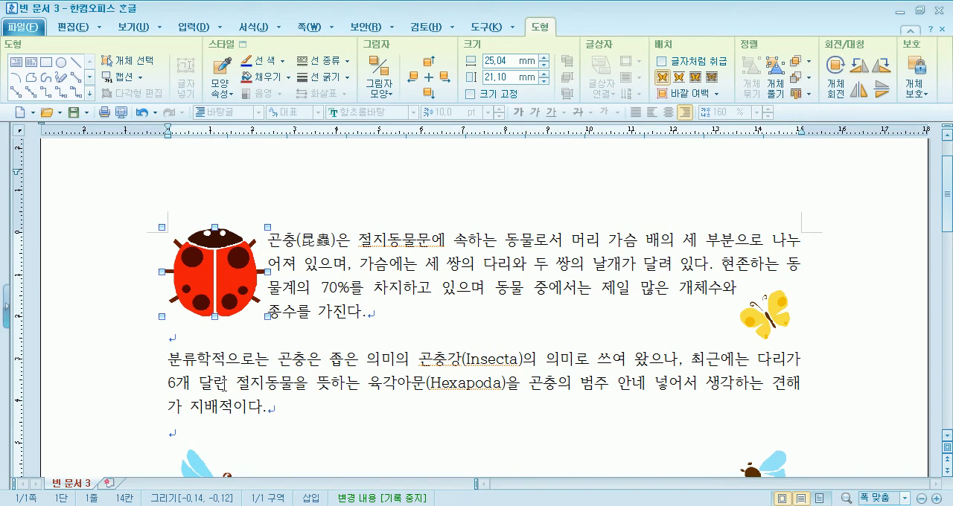
click(381, 324)
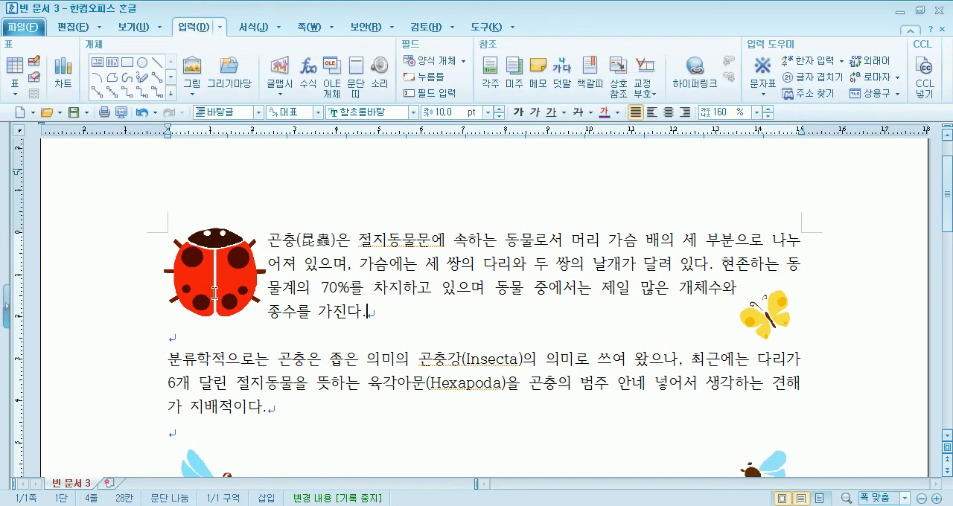
drag(236, 312, 238, 287)
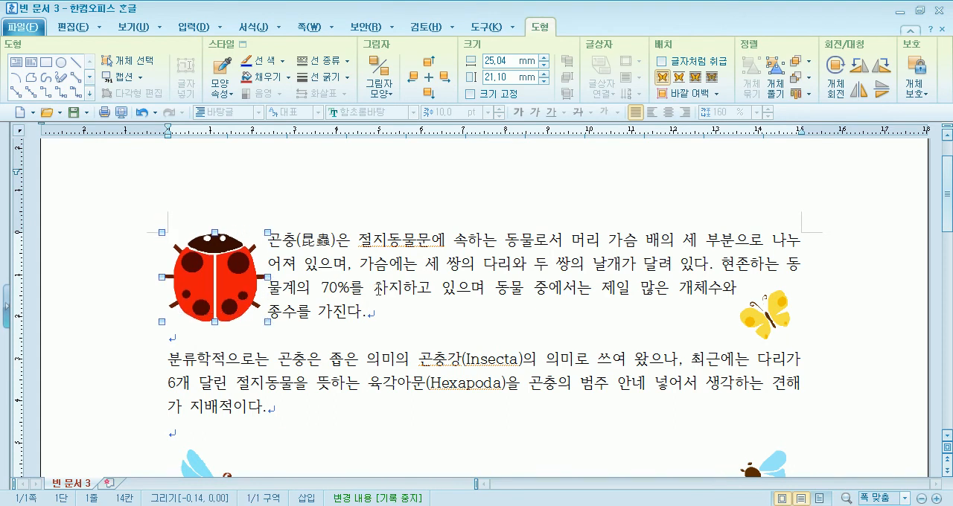
click(776, 337)
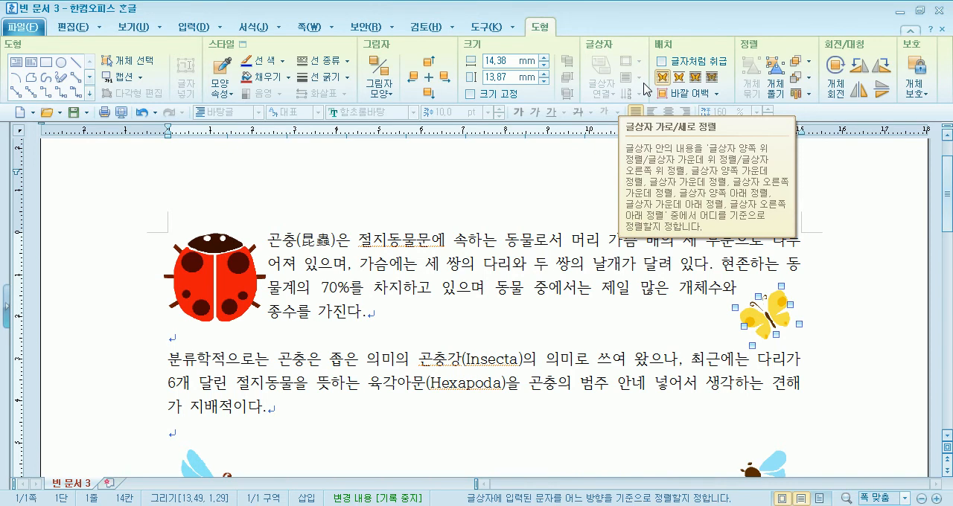
Try centre alignment on the source line containing the inline bee and restore its right alignment
scroll(599, 283, down, 3)
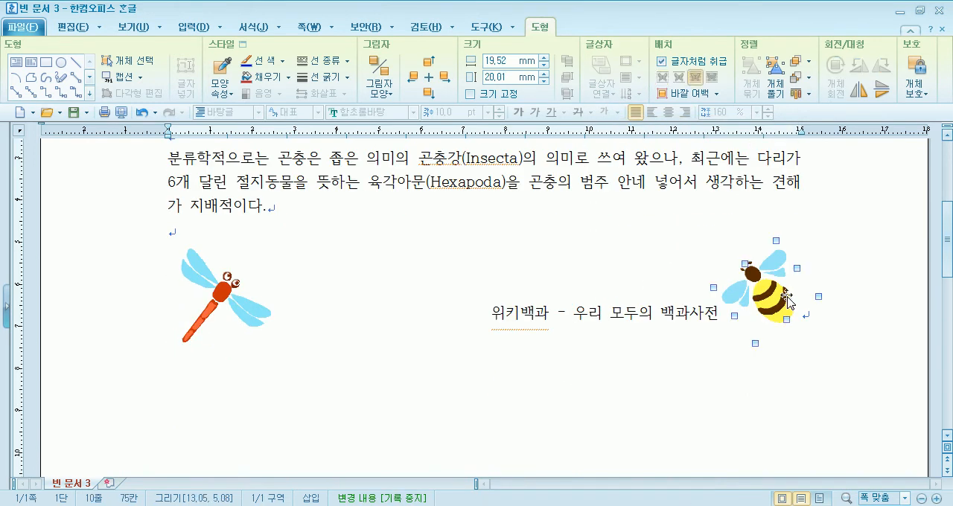
click(675, 315)
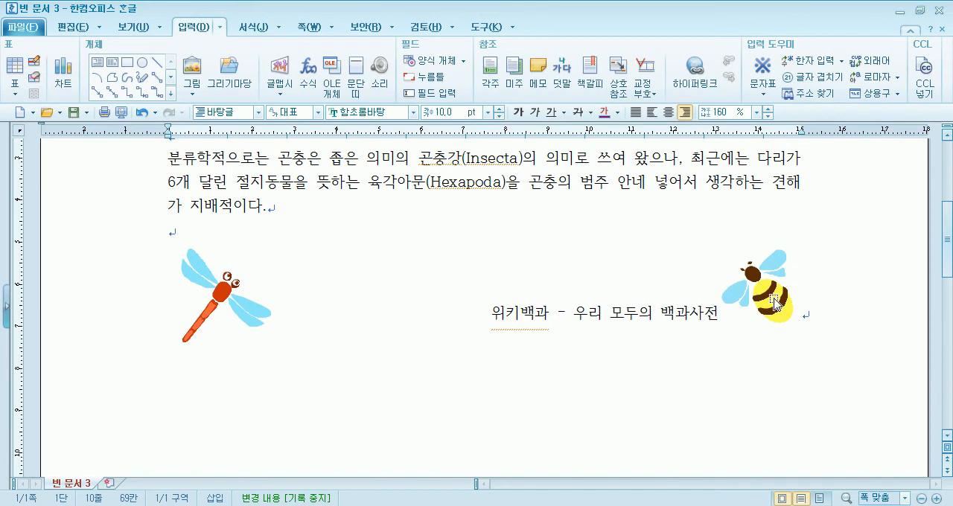
click(774, 302)
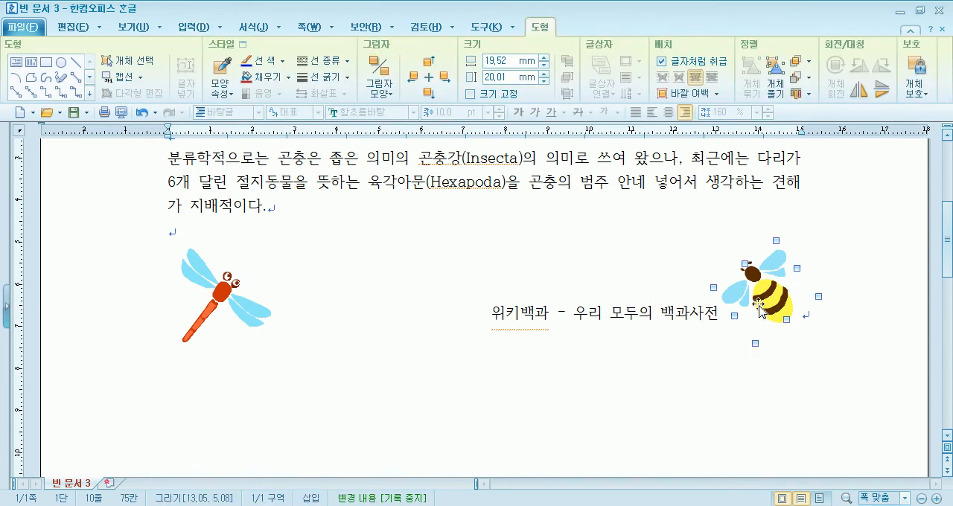
click(550, 318)
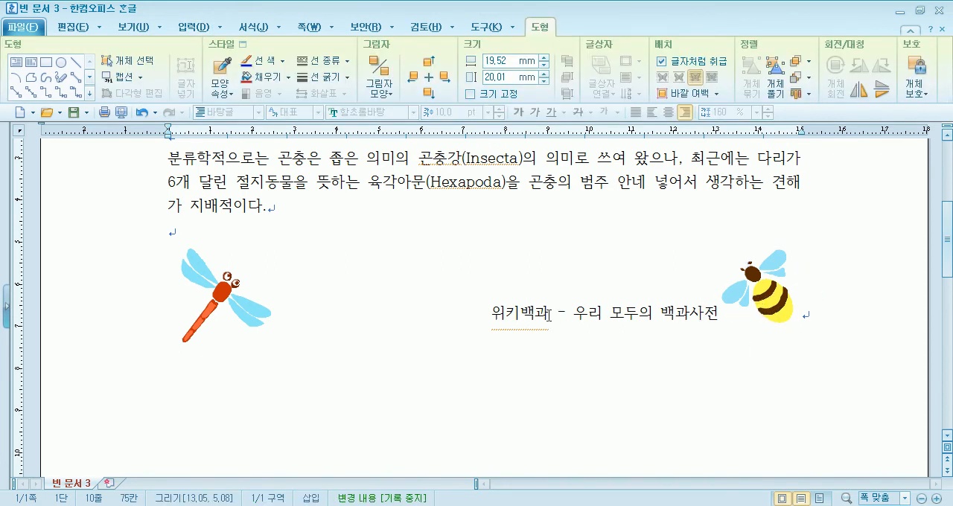
click(668, 112)
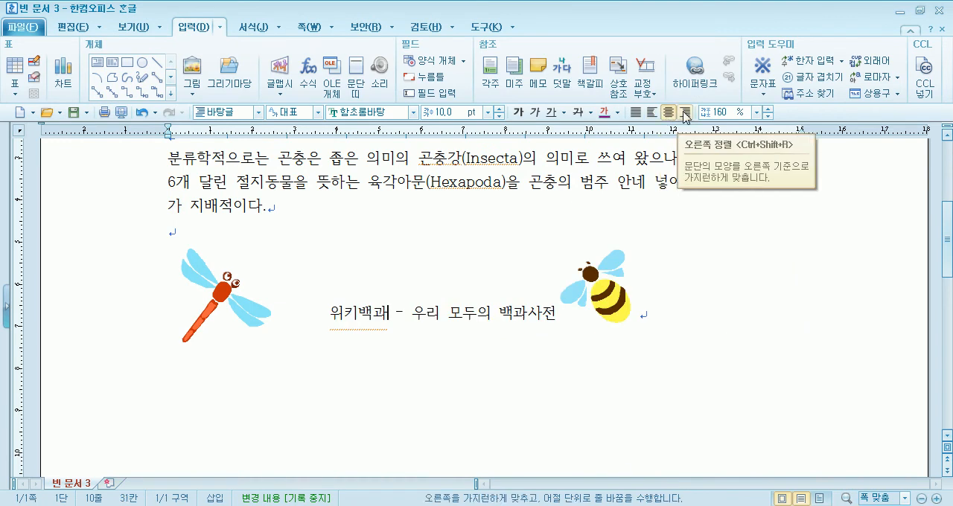
click(685, 113)
drag(518, 314, 821, 304)
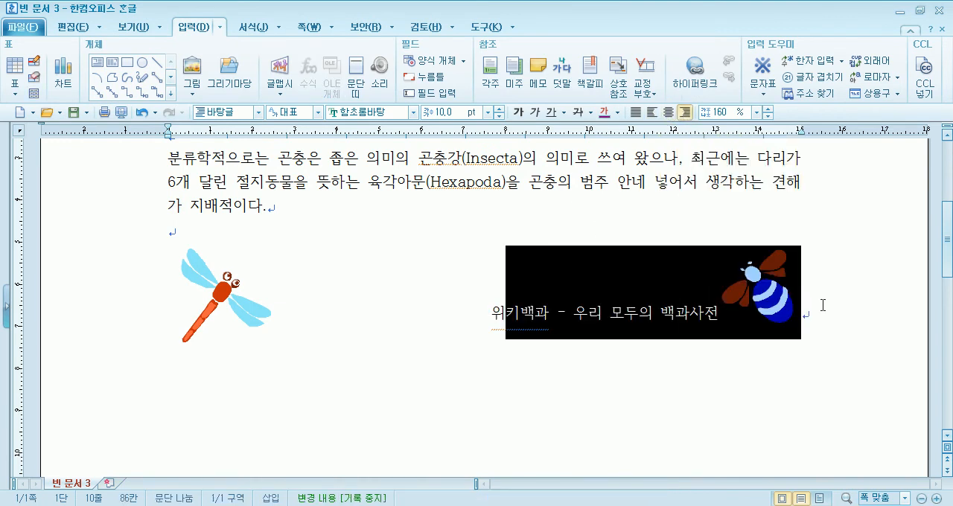
click(828, 313)
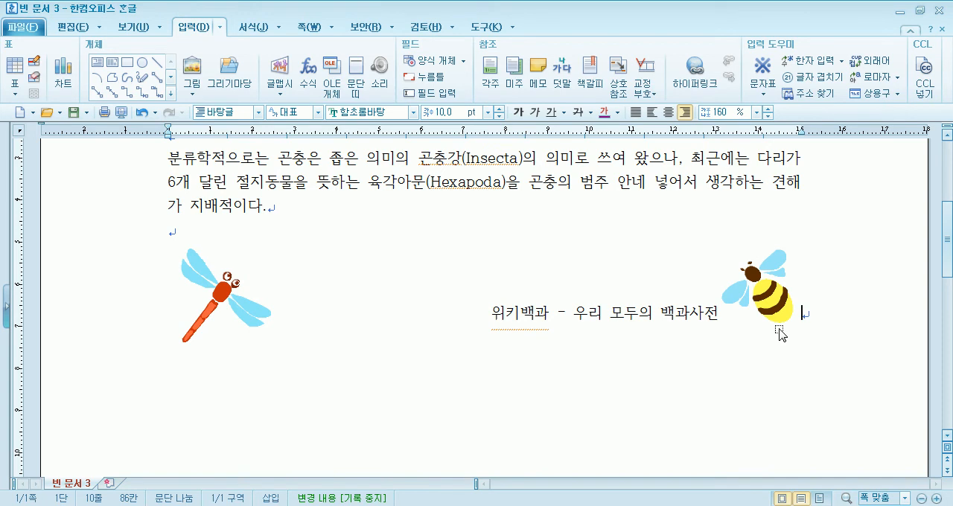
Try 글자처럼 취급 on the dragonfly and turn the option off again
click(215, 298)
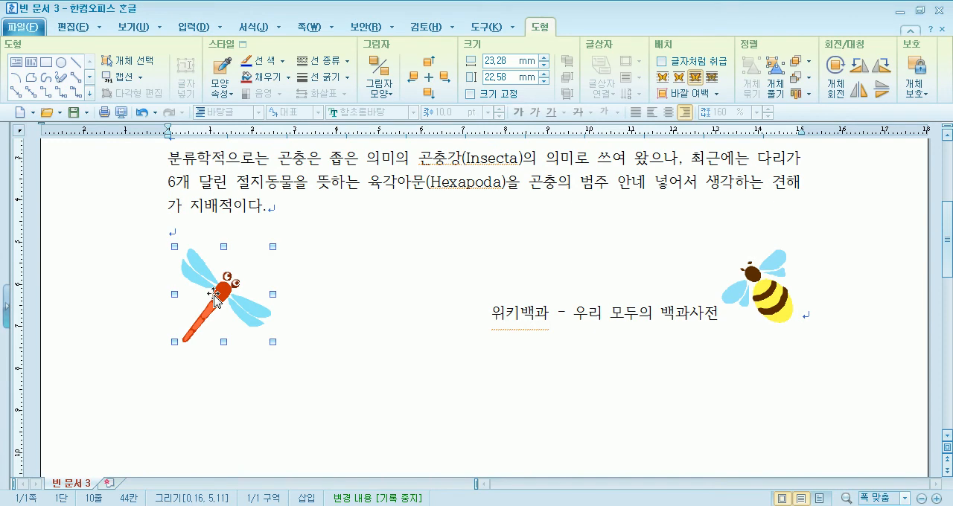
click(662, 63)
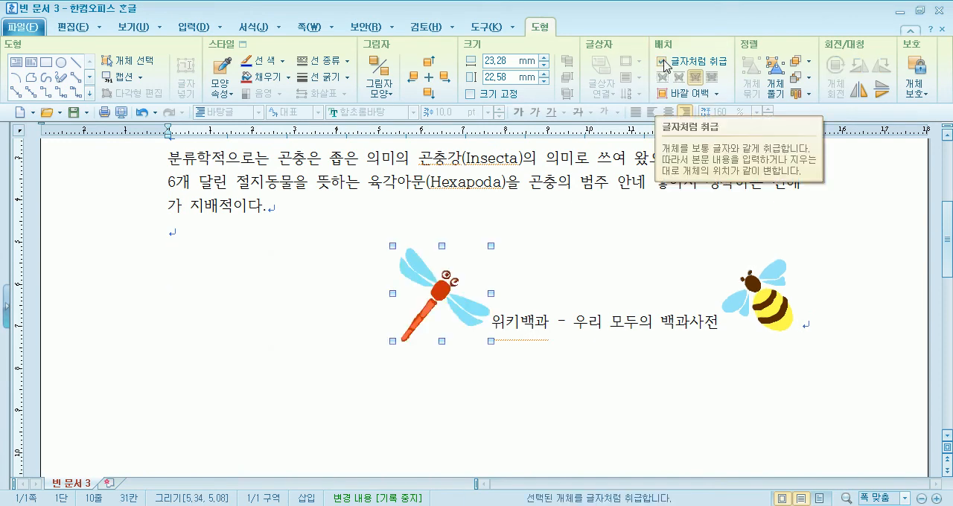
click(662, 62)
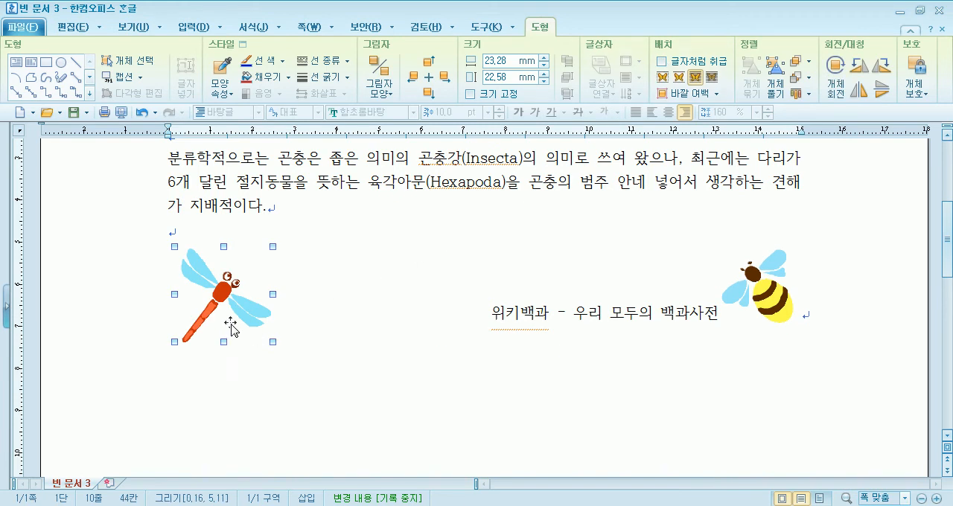
click(358, 281)
scroll(359, 279, up, 3)
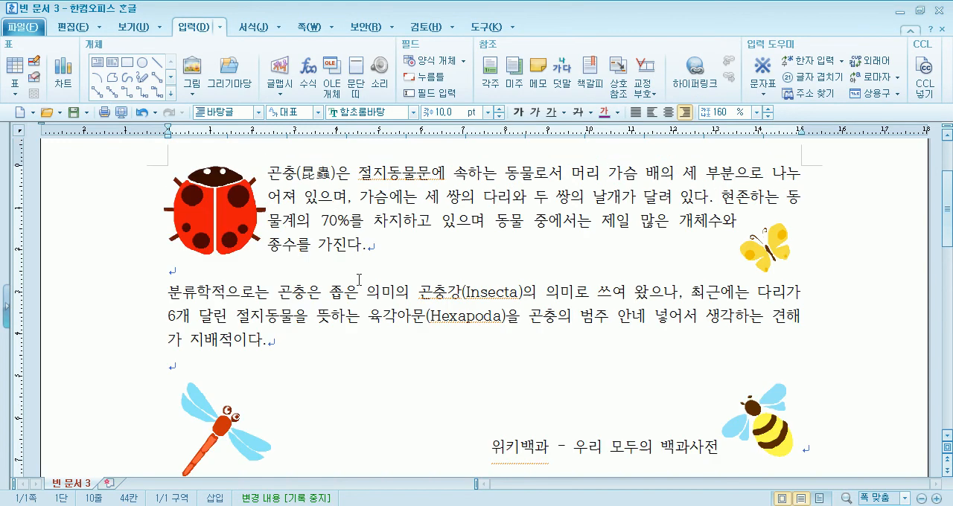
Insert the 탈춤놀이 drawing from the 전통(농악) set of 그리기마당 over the first two paragraphs, about 76 × 91 mm
click(230, 73)
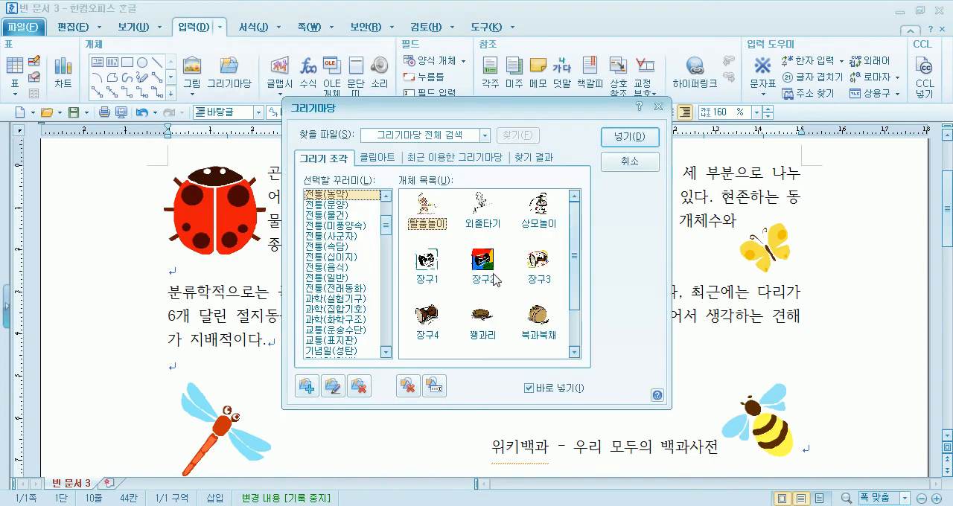
click(629, 137)
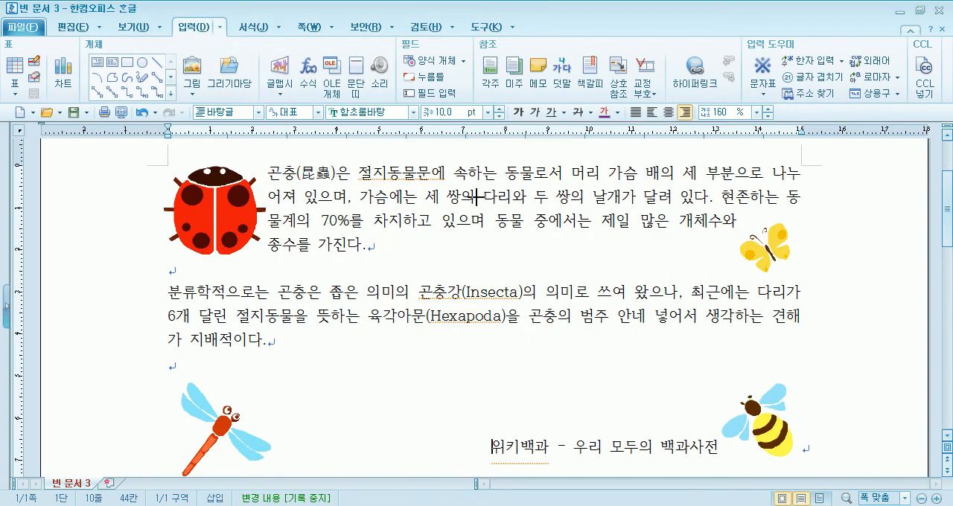
drag(296, 169, 603, 477)
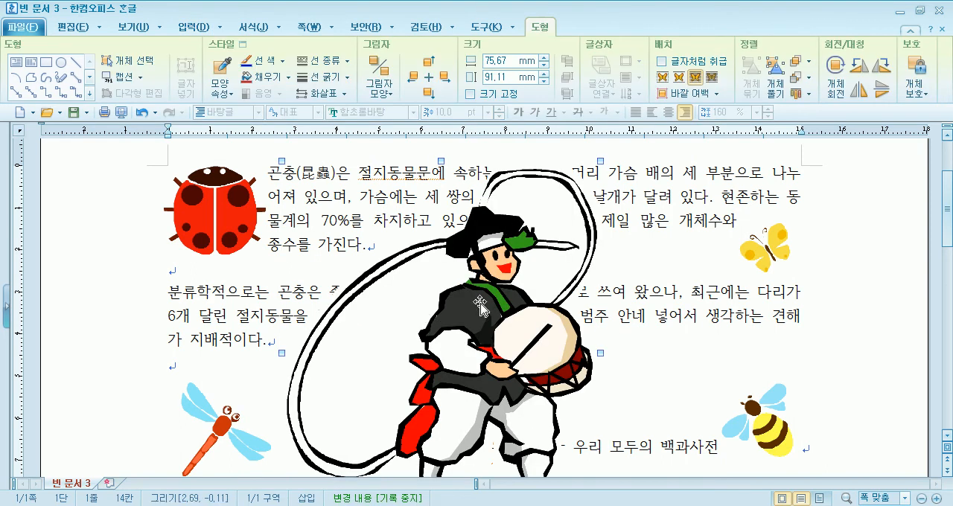
Try the 글 뒤로 and 글 앞으로 placements on the 탈춤놀이 drawing, moving it across the paragraphs each time
click(712, 76)
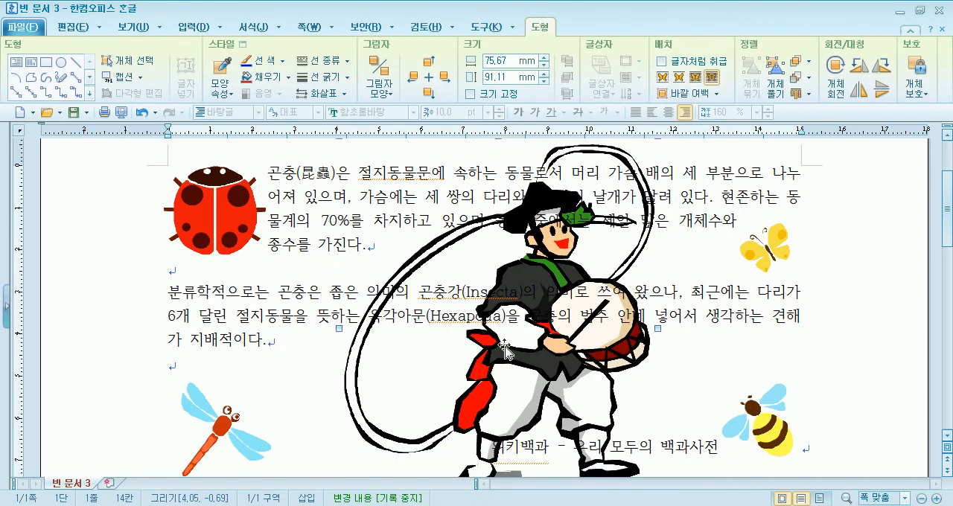
drag(458, 390, 378, 416)
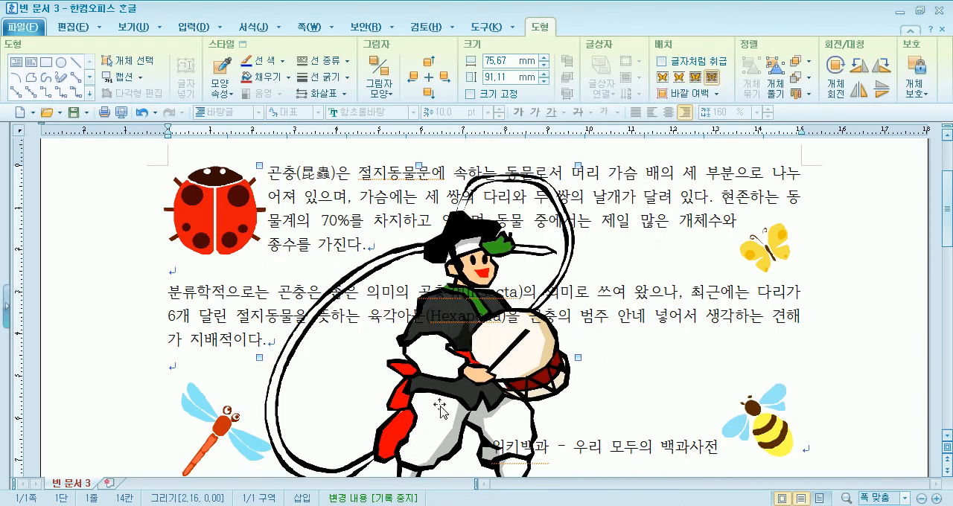
drag(453, 391, 422, 392)
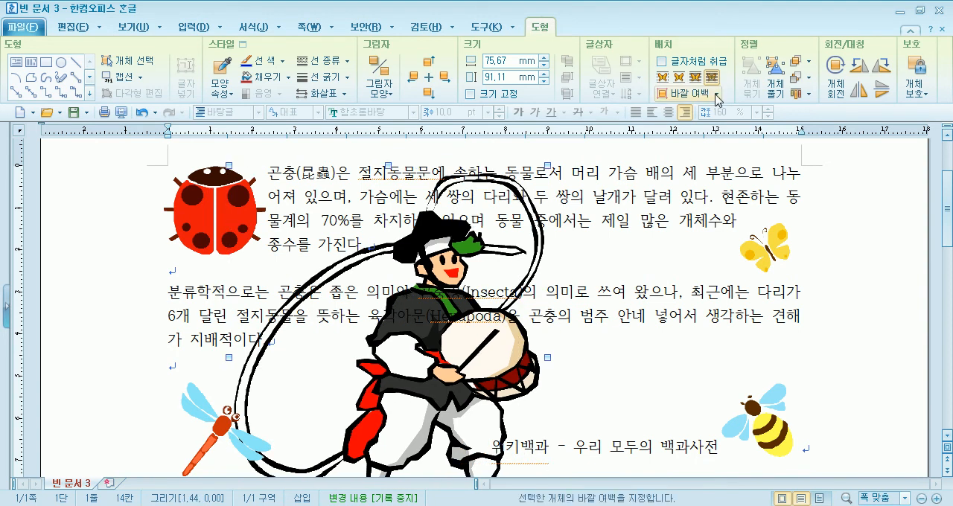
click(695, 77)
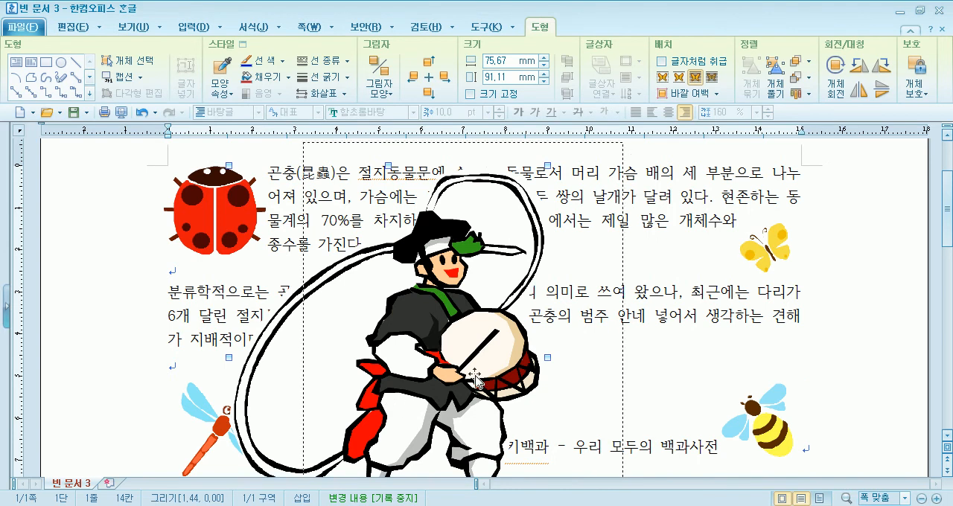
drag(388, 414, 462, 392)
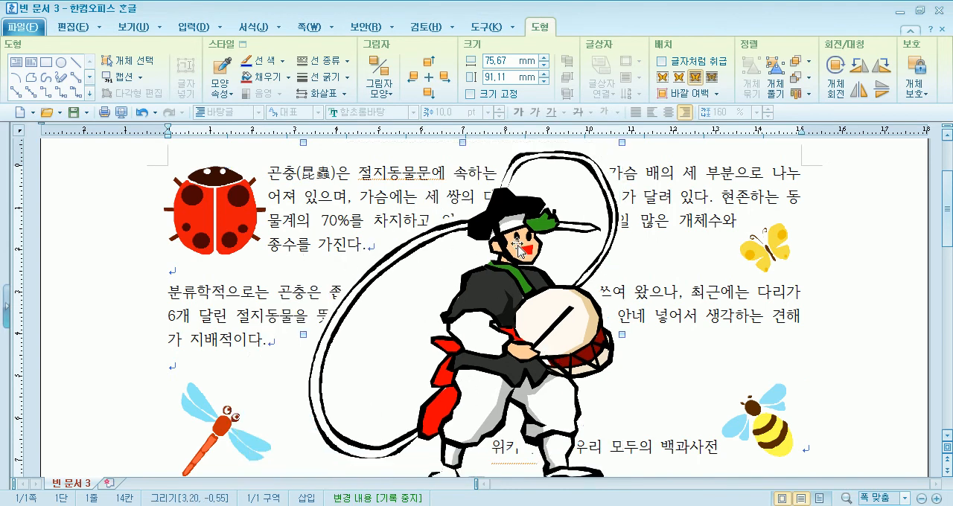
drag(547, 337, 517, 345)
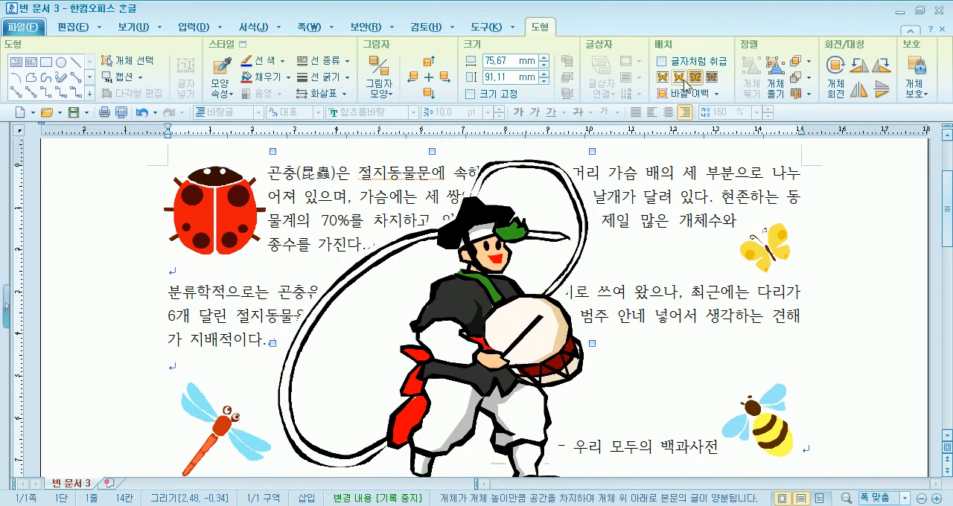
Apply 어울림 to the 탈춤놀이 drawing, shrink it to about 25 × 48 mm and place it amid the second paragraph
click(662, 77)
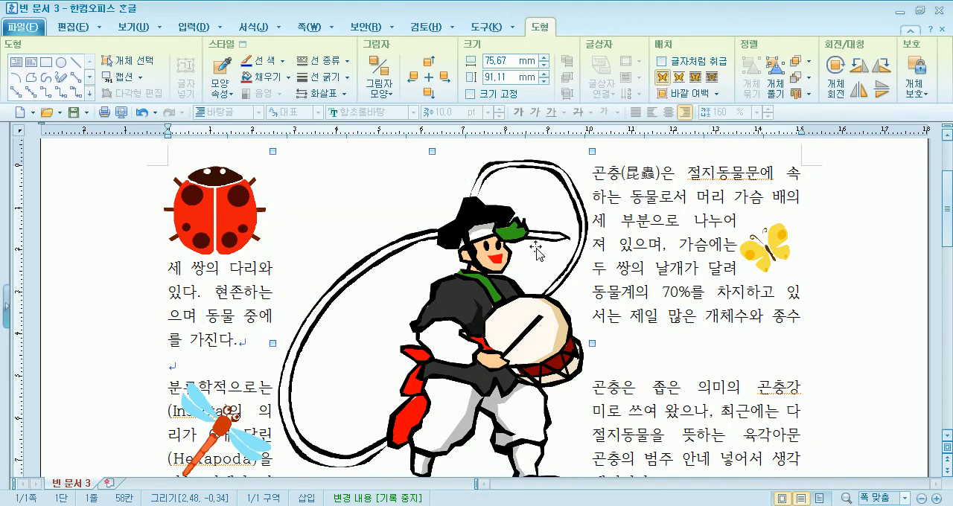
drag(378, 335, 378, 335)
drag(355, 367, 469, 296)
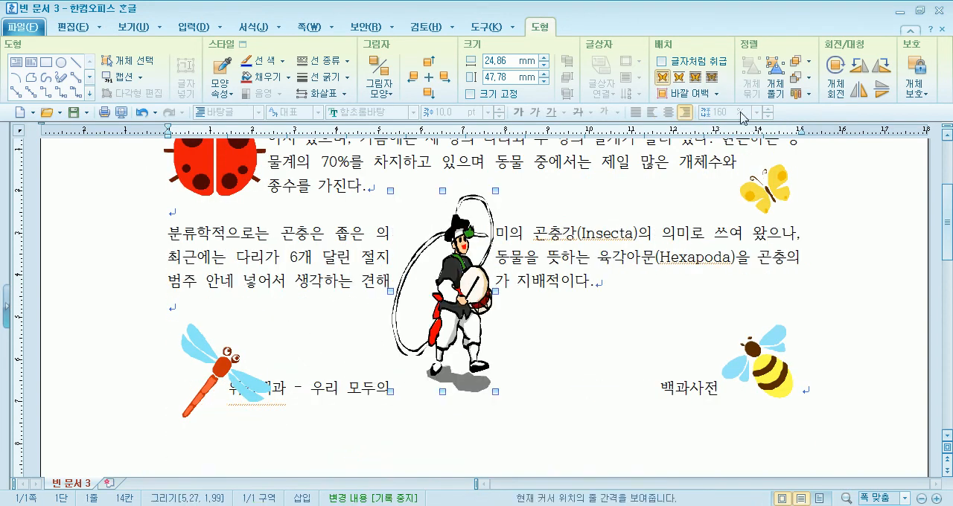
Try the 탈춤놀이 drawing behind the text at about 33 mm wide and delete it from the document
click(713, 81)
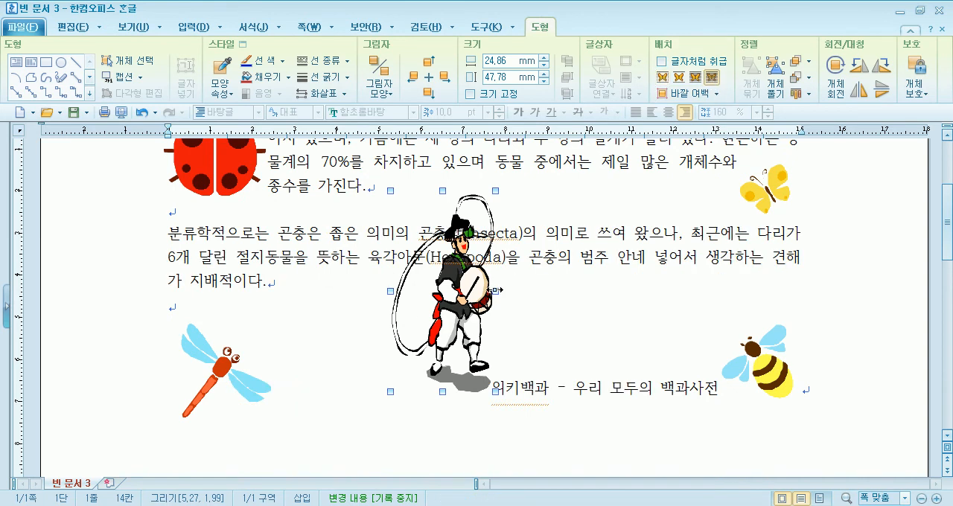
drag(526, 289, 529, 291)
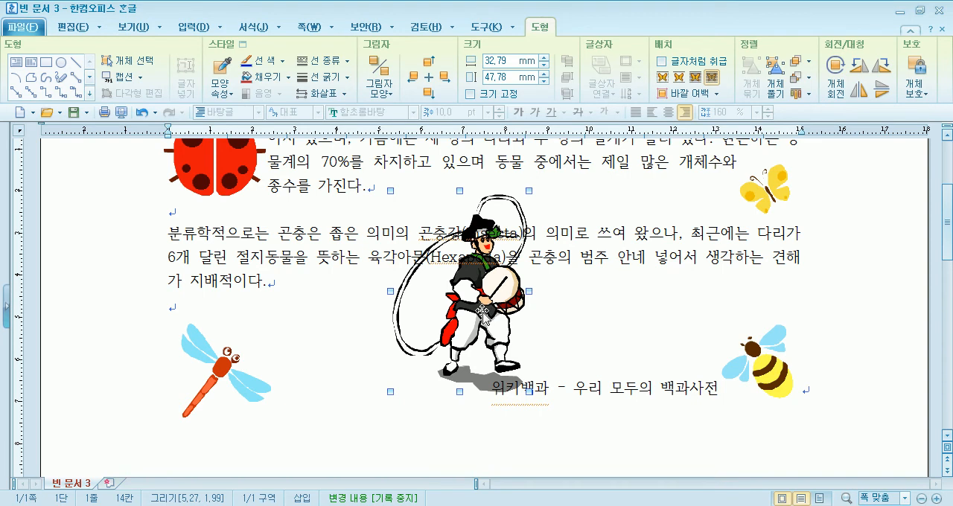
key(Delete)
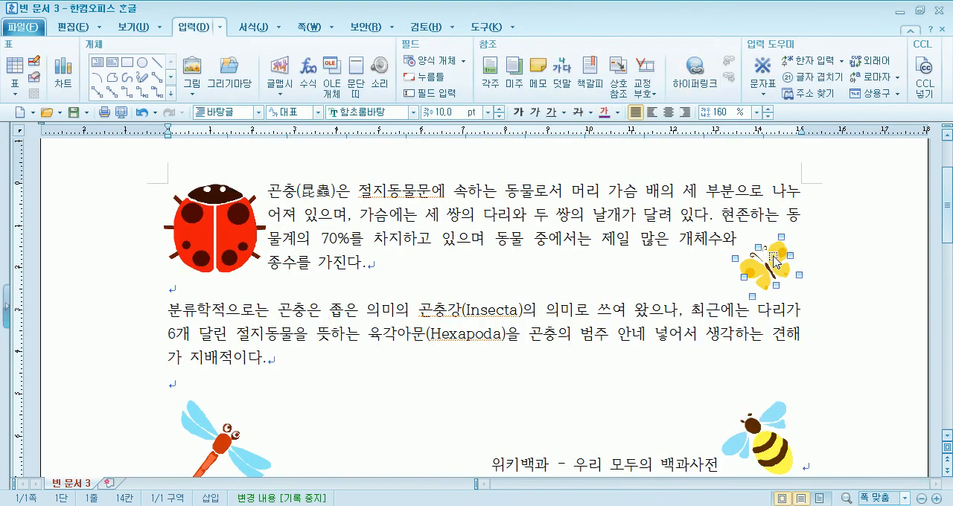
Try 글자처럼 취급, 자리 차지, 글 앞으로 and 글 뒤로 on the ladybug and restore its 어울림 placement
click(223, 237)
click(688, 65)
click(687, 64)
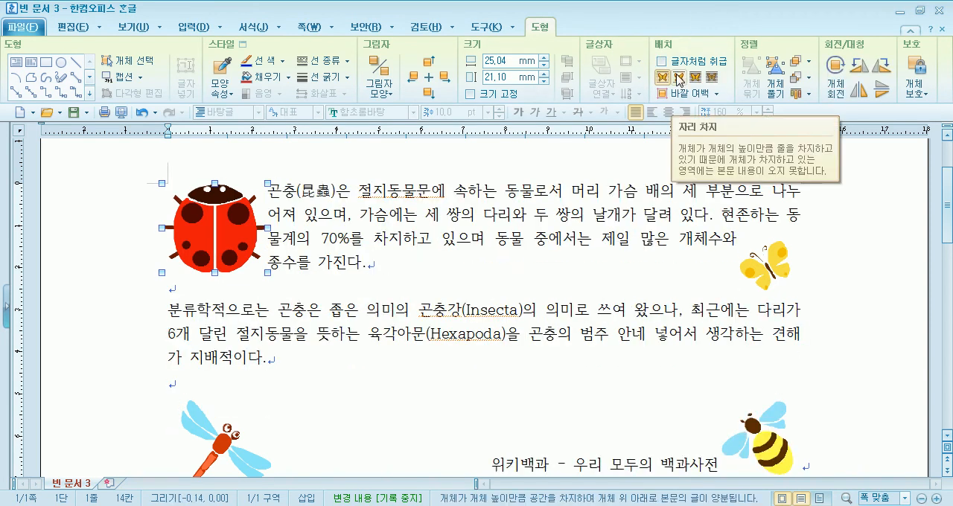
click(678, 79)
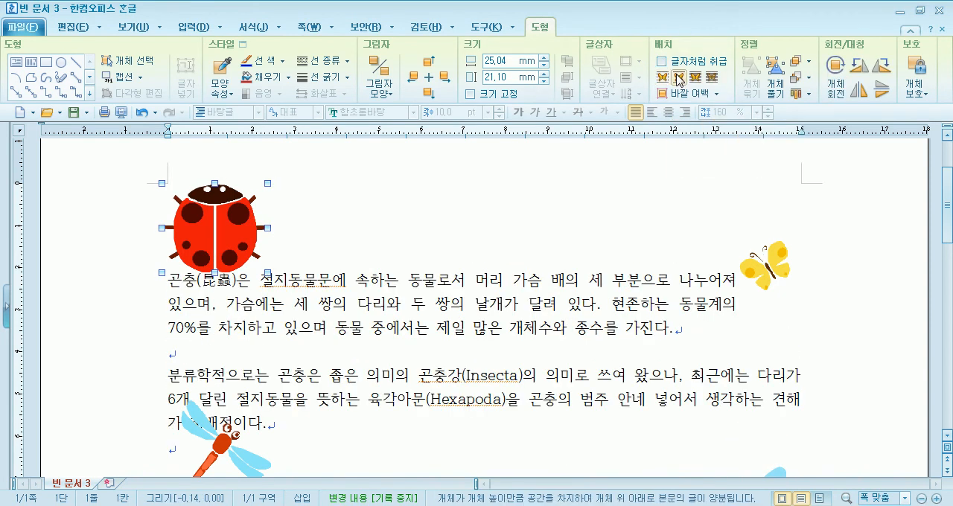
click(695, 78)
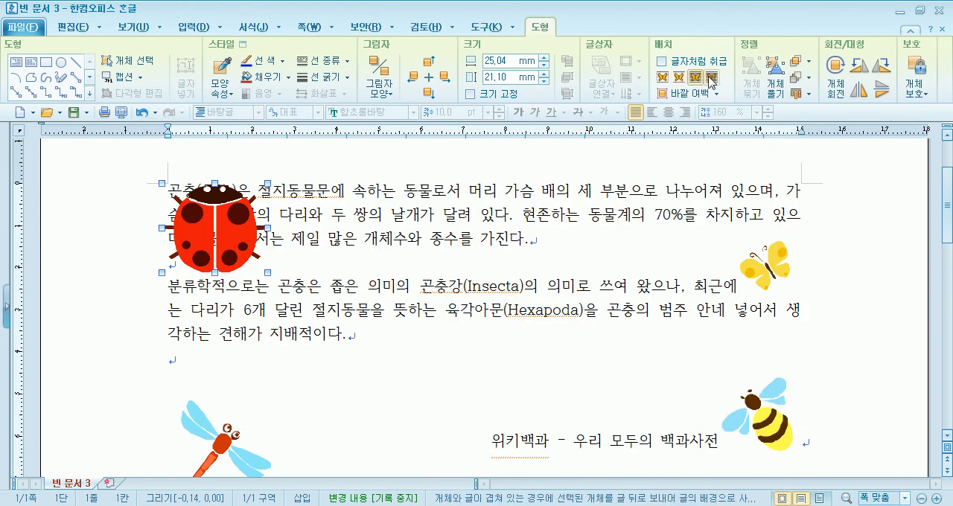
click(710, 77)
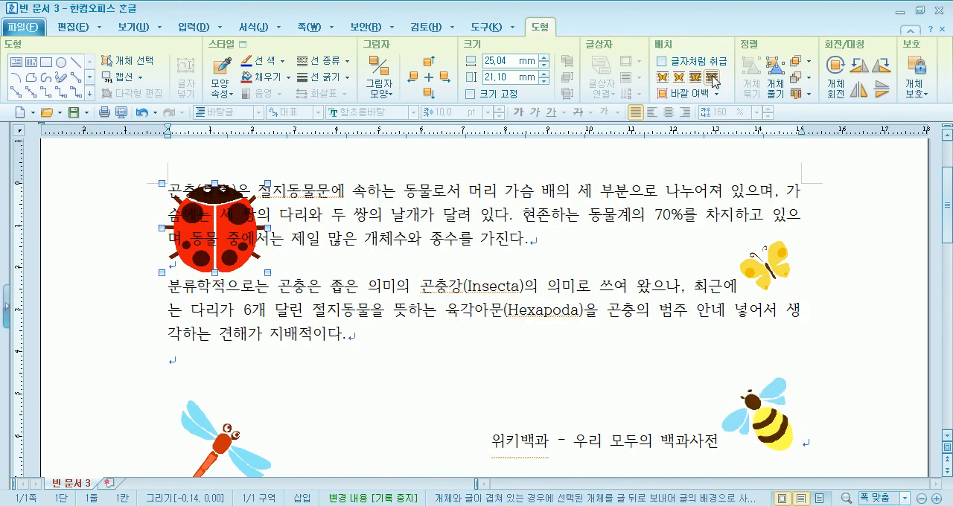
click(662, 83)
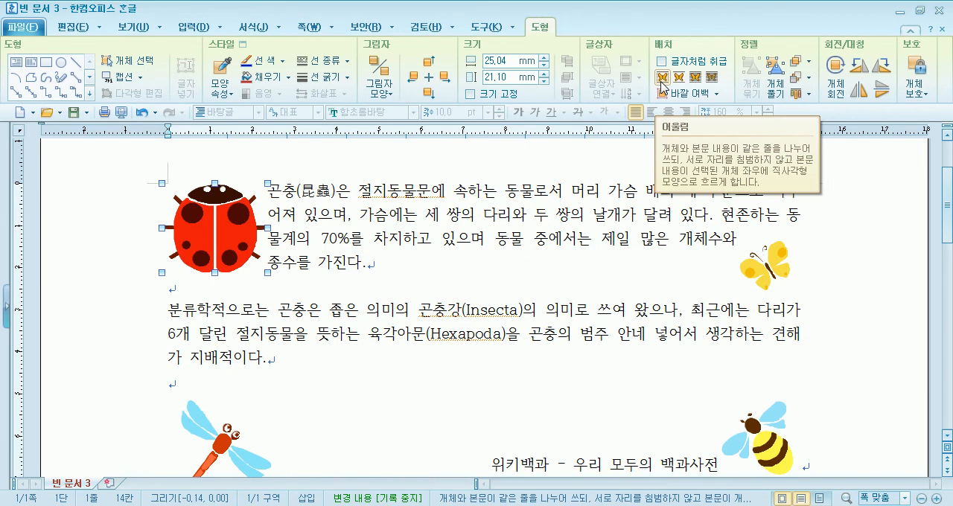
click(325, 294)
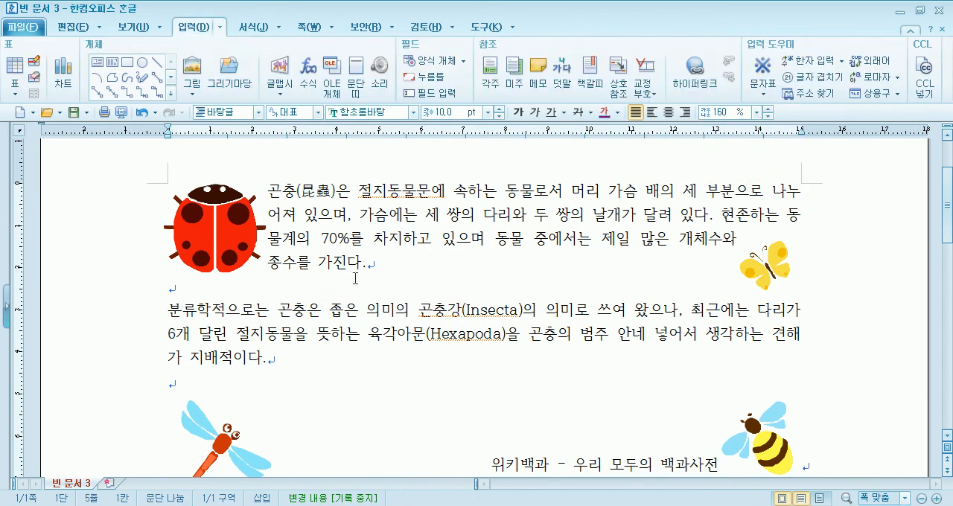
Delete the ladybug, butterfly, bee and dragonfly drawings so that only the text remains
scroll(357, 281, down, 3)
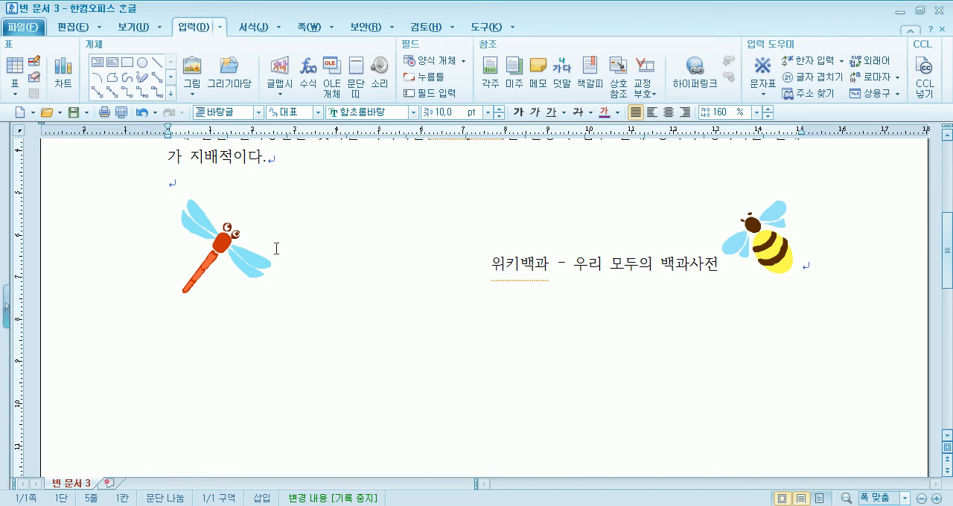
scroll(328, 287, up, 4)
click(195, 294)
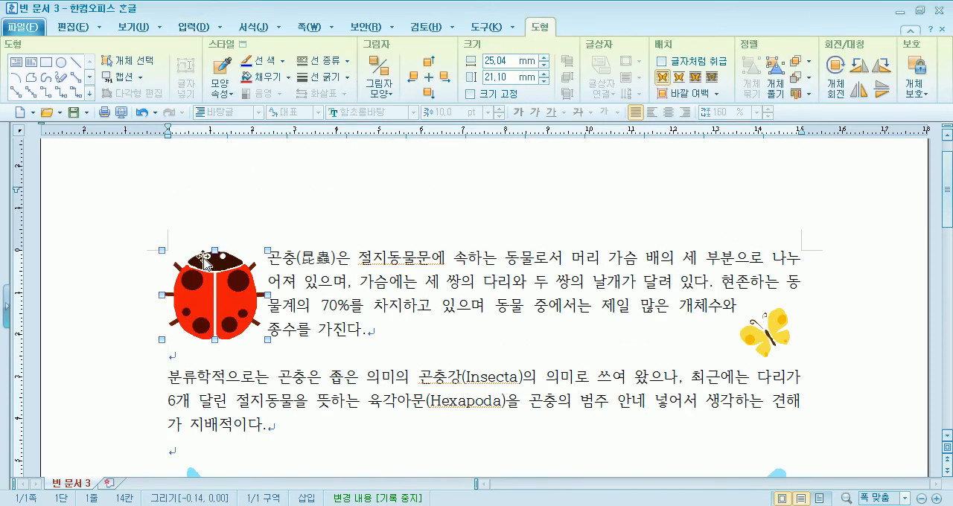
key(Delete)
click(790, 338)
key(Delete)
scroll(772, 387, down, 1)
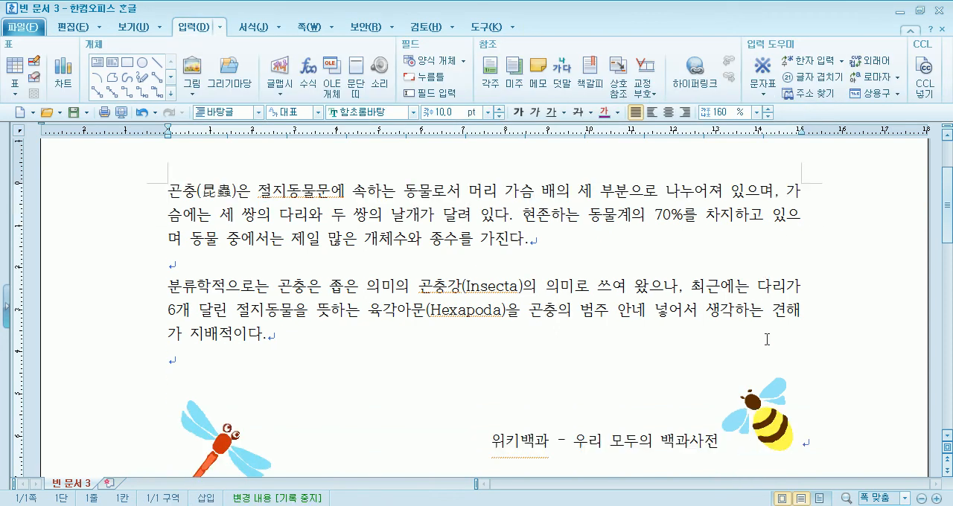
click(771, 408)
key(Delete)
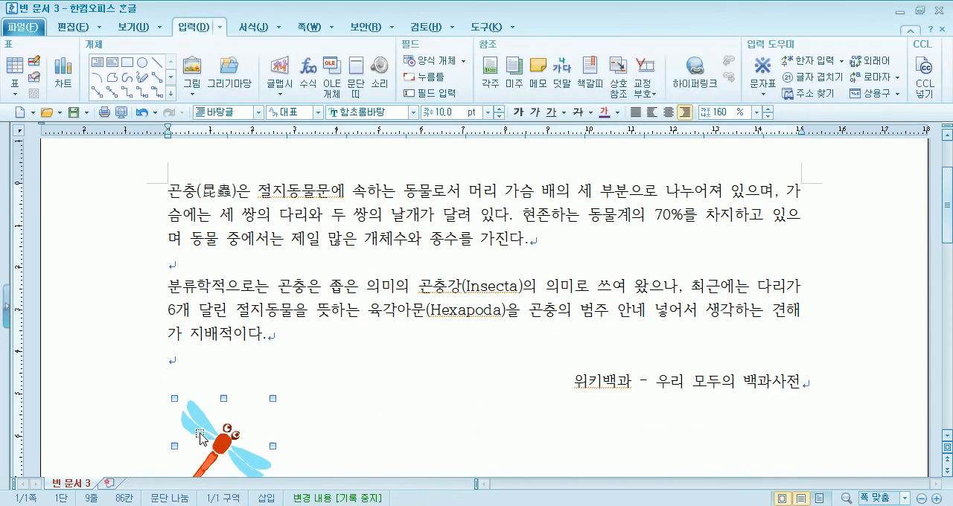
click(200, 438)
key(Delete)
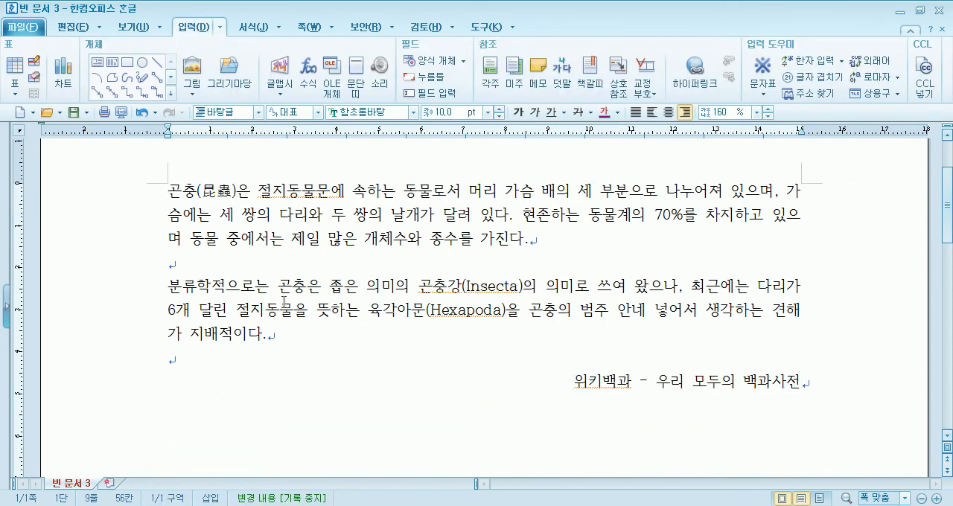
Insert the 무당벌레 drawing from the 아이콘(곤충) set at the first paragraph's start, about 24 × 20 mm, with 어울림 placement
click(233, 264)
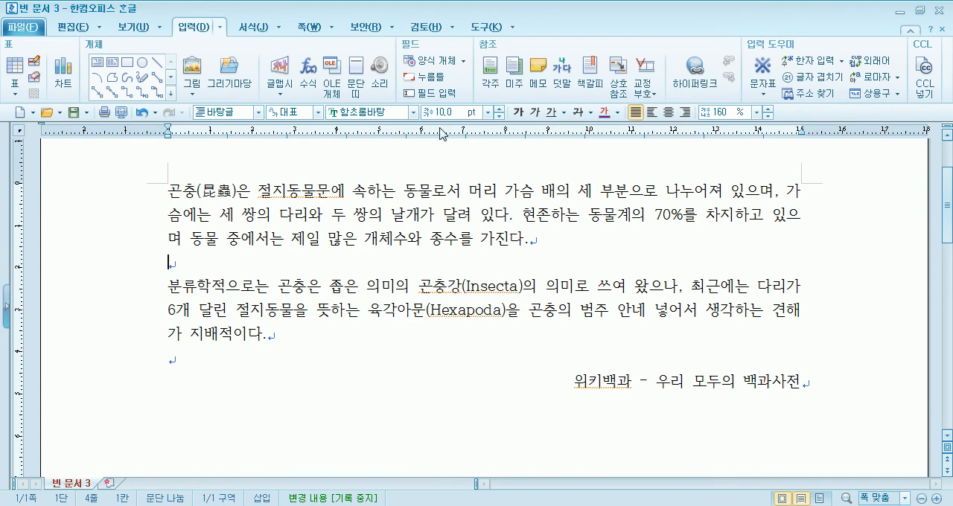
click(231, 74)
drag(390, 229, 384, 288)
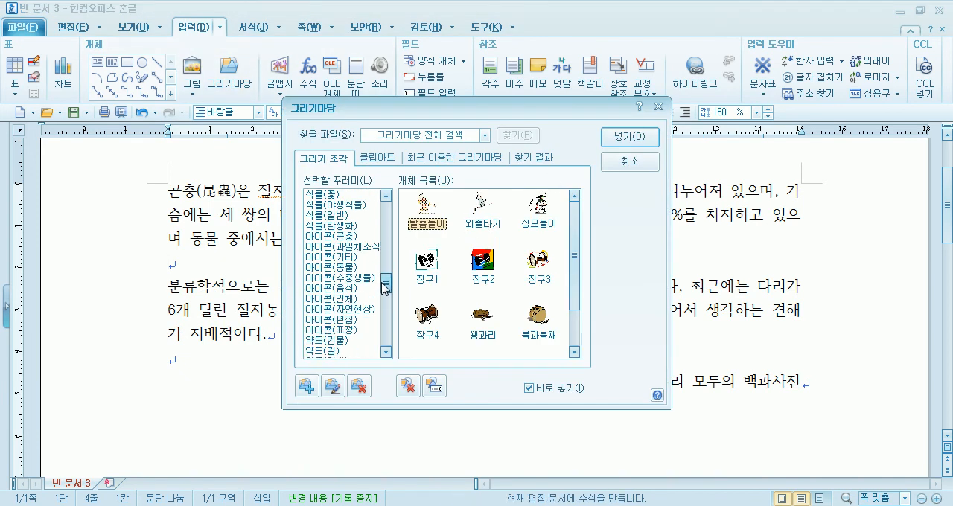
click(334, 236)
drag(438, 110, 593, 61)
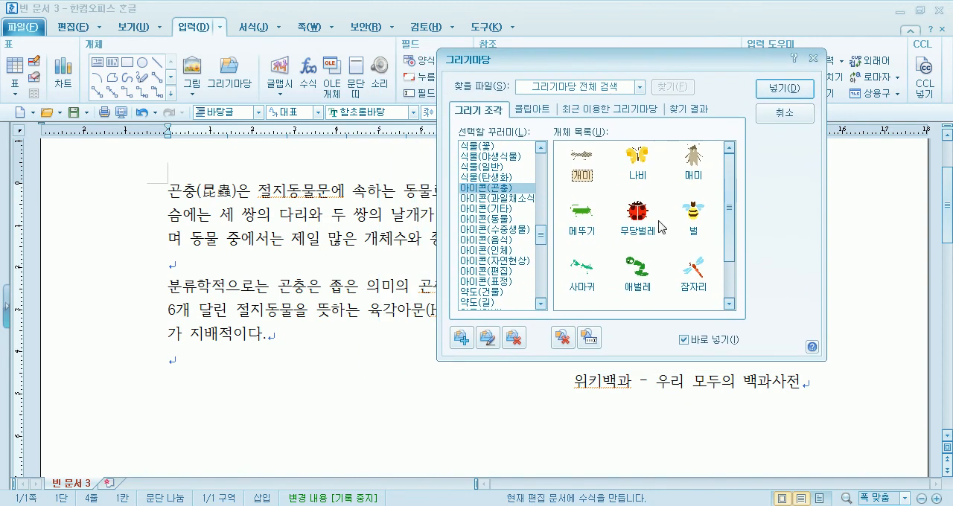
double_click(645, 217)
drag(189, 199, 244, 263)
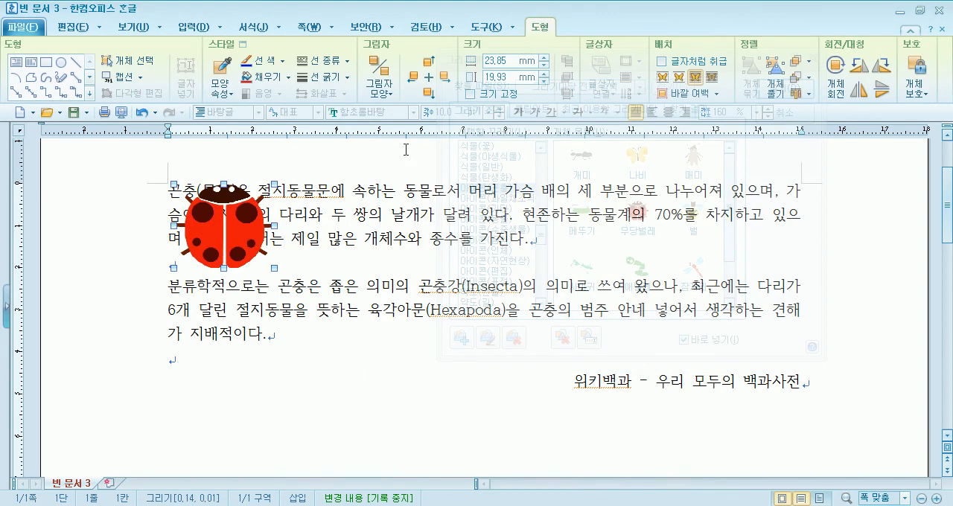
click(662, 78)
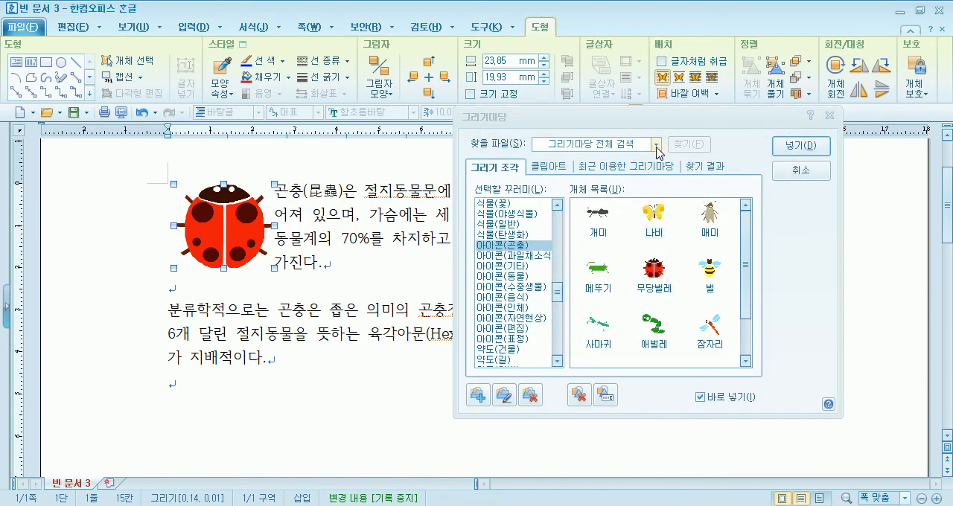
Insert the 나비 drawing near the first paragraph's lower right end, about 17 × 13 mm, with 어울림 placement
drag(660, 119, 408, 97)
drag(715, 235, 788, 289)
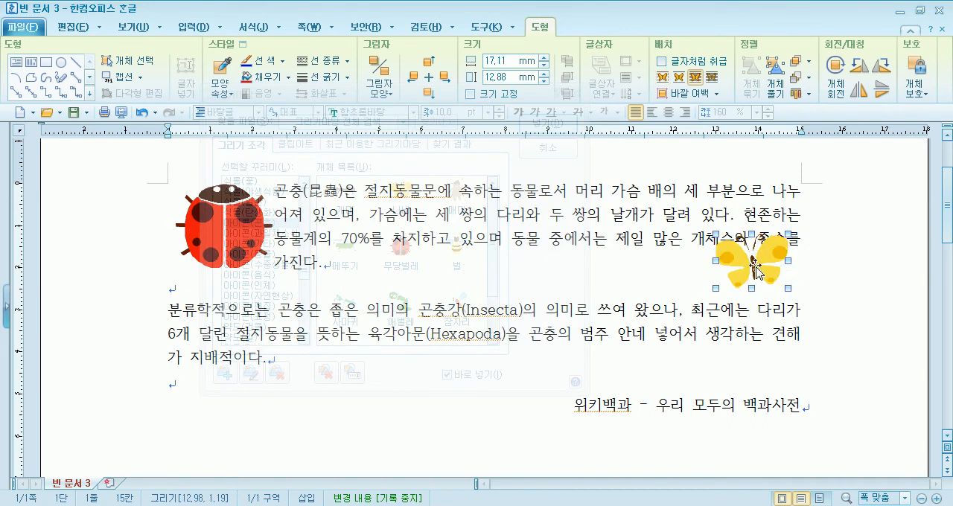
click(661, 79)
Rotate the butterfly slightly counterclockwise at the first paragraph's right edge
click(757, 298)
click(754, 268)
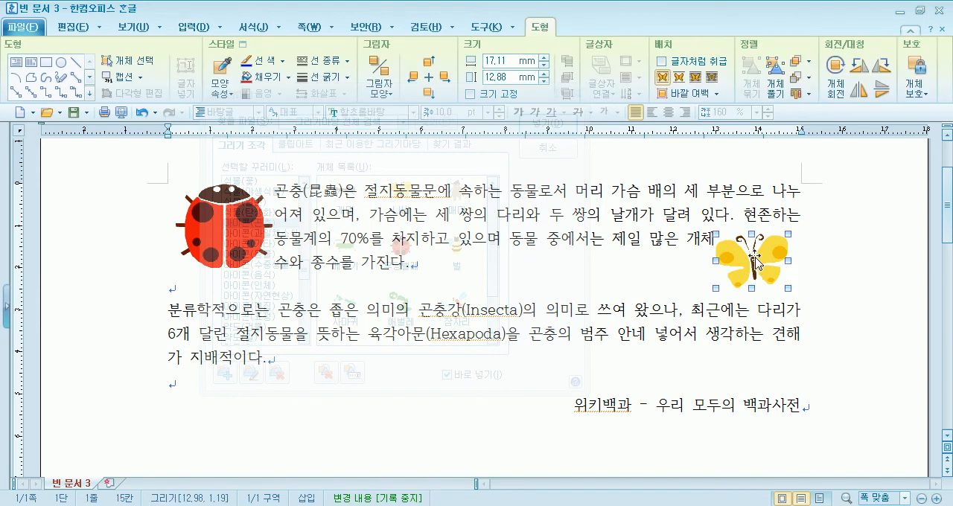
click(835, 78)
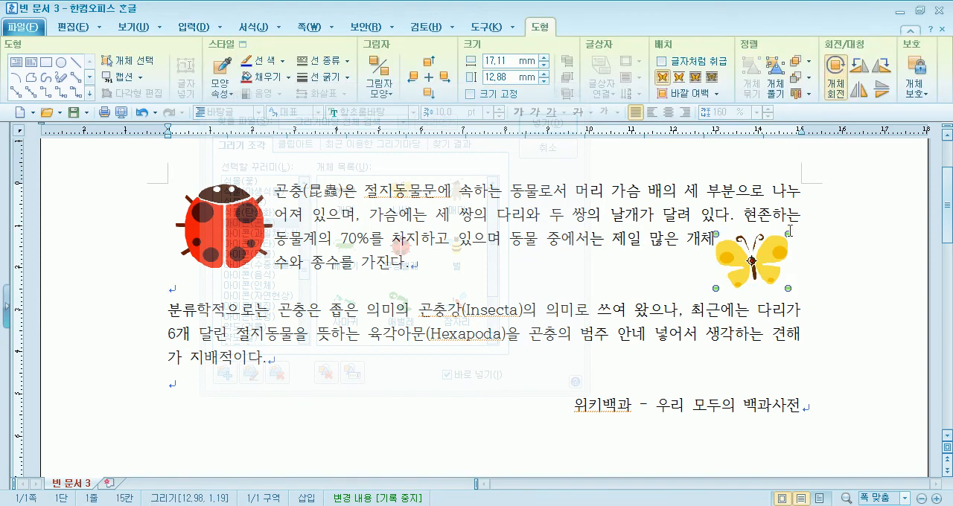
drag(785, 233, 763, 275)
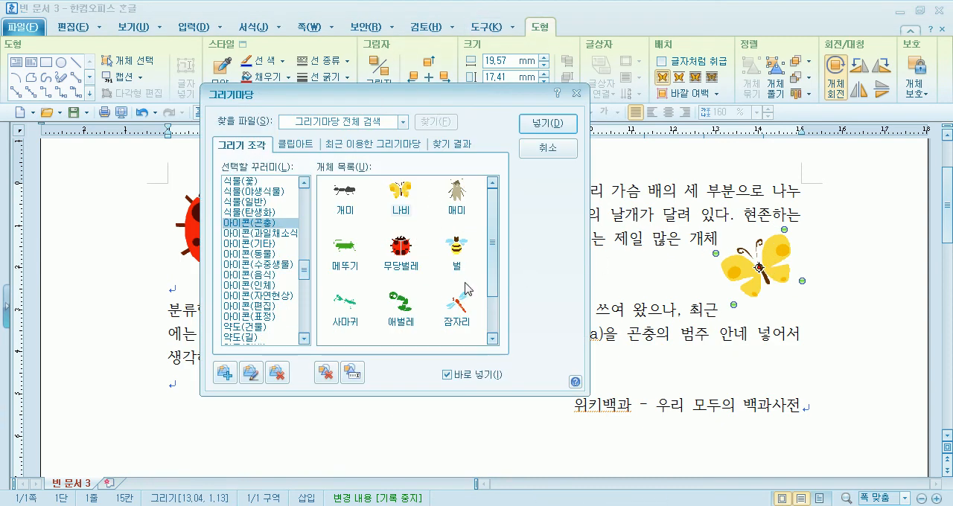
Insert the 잠자리 drawing below the body text at the left margin, about 29 × 29 mm, and shift it slightly up and right
click(165, 413)
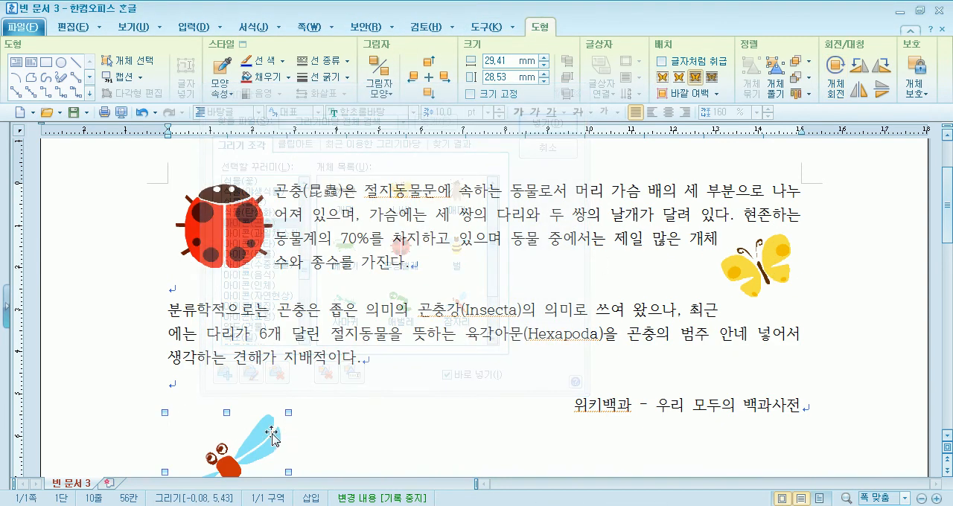
scroll(263, 434, down, 1)
drag(221, 409, 230, 402)
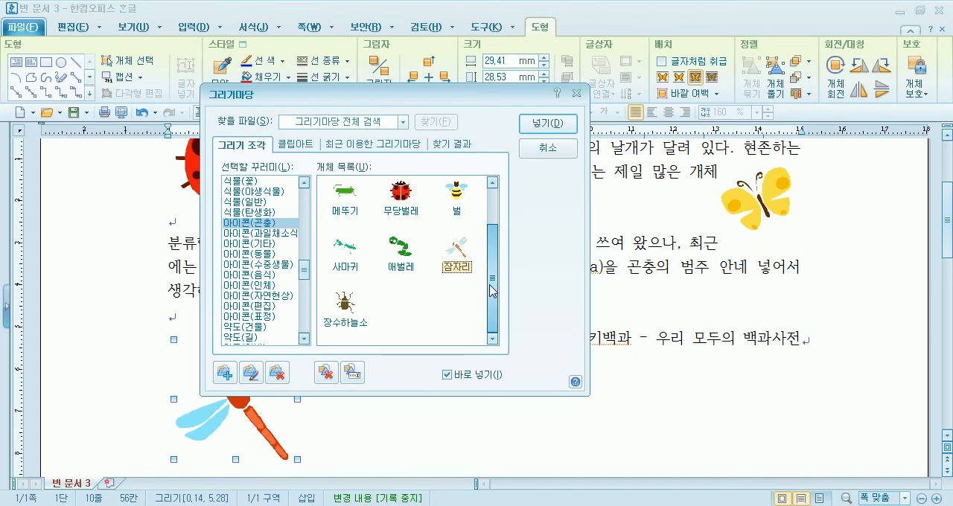
Insert the 벌 drawing over the source line, about 19 × 15 mm, and turn on 글자처럼 취급 for it
drag(492, 290, 505, 232)
drag(638, 288, 718, 349)
drag(680, 310, 680, 332)
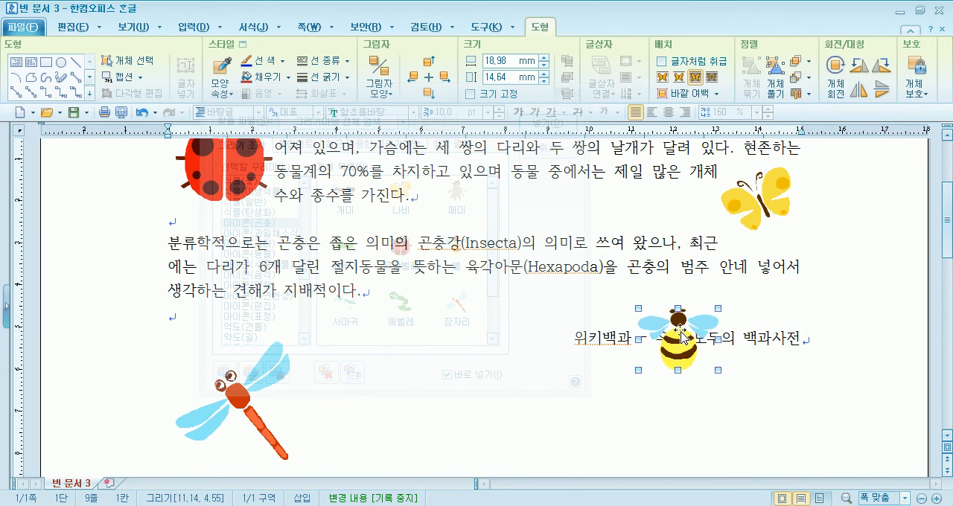
click(664, 64)
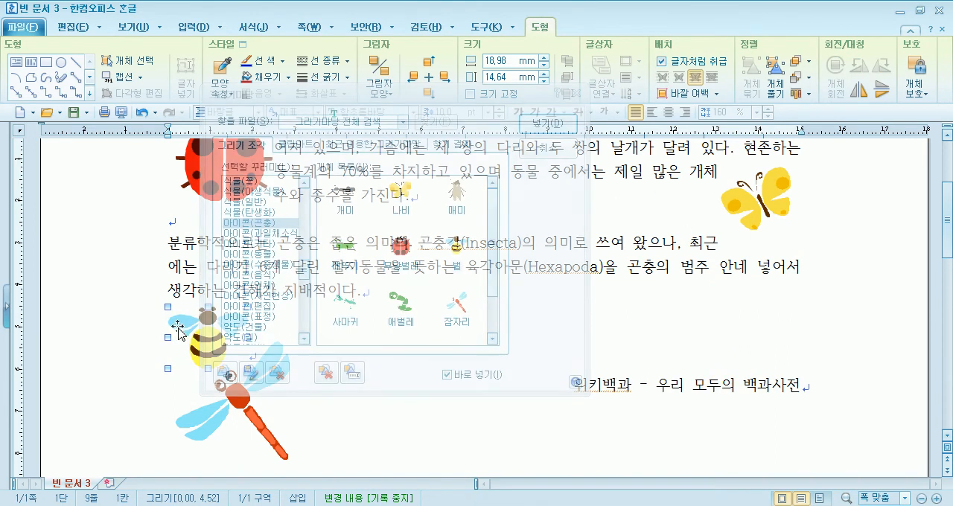
Move the bee drawing to the end of the source line and close the 그리기마당 dialog
drag(851, 402, 841, 403)
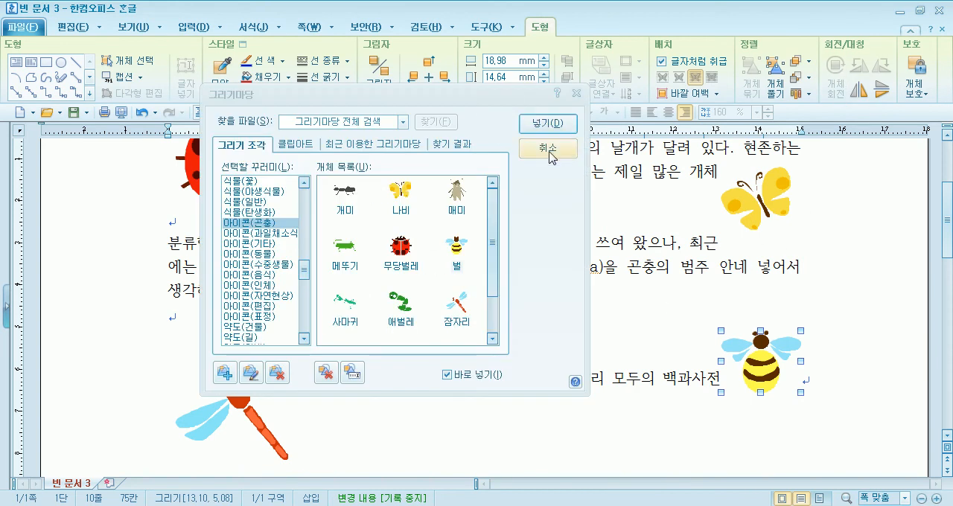
click(549, 147)
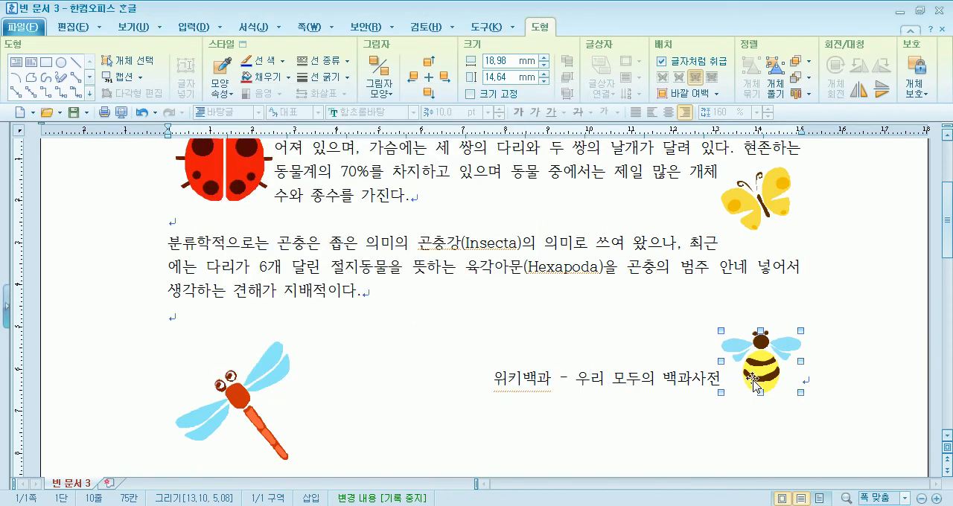
Turn off 글자처럼 취급 for the bee, rotate it counterclockwise, and place it as a character again at the source line's end
click(672, 67)
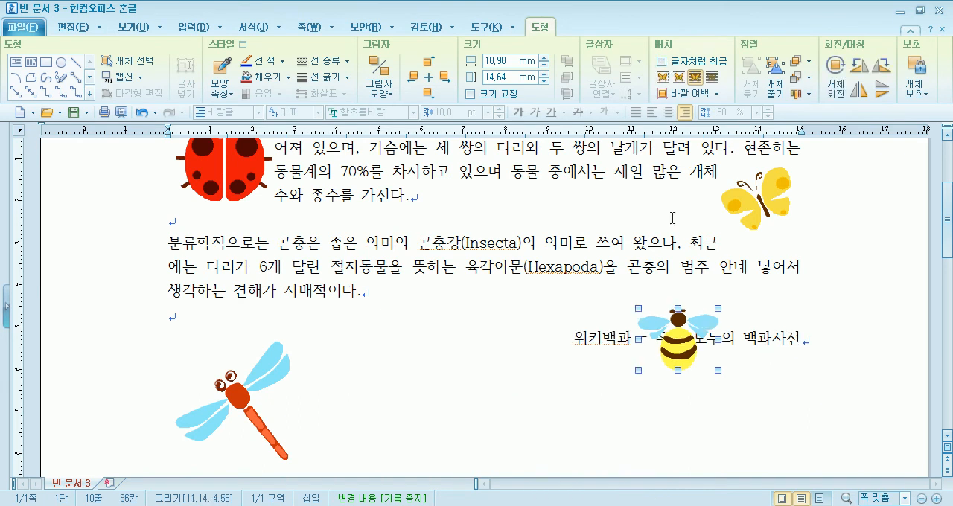
click(836, 74)
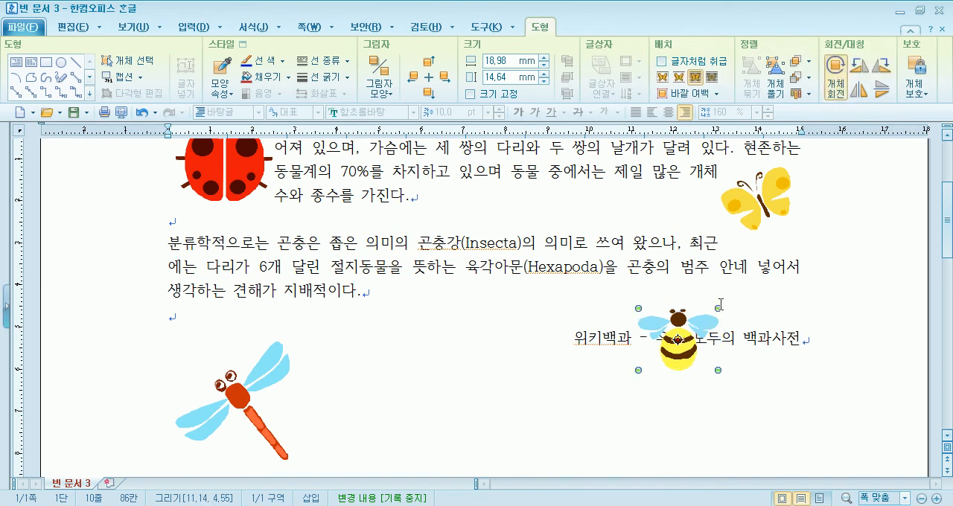
drag(720, 309, 686, 289)
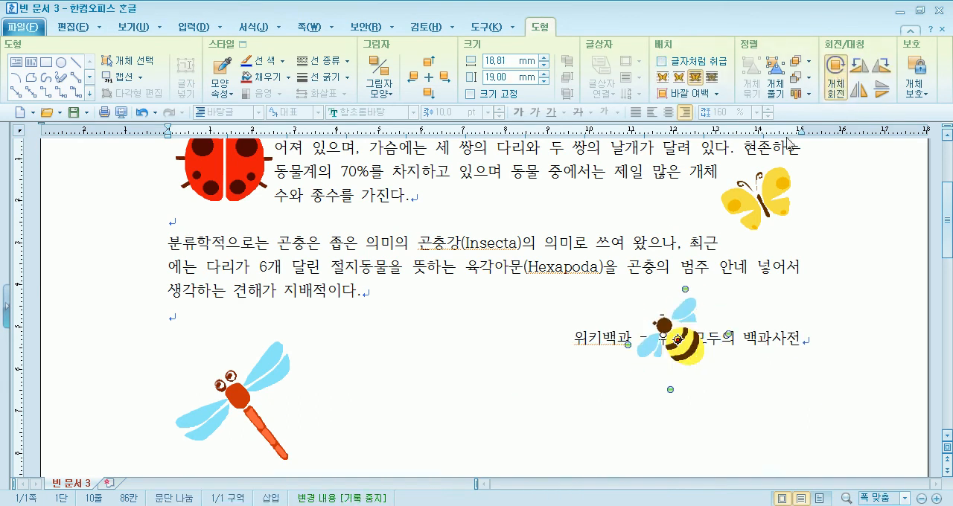
click(661, 61)
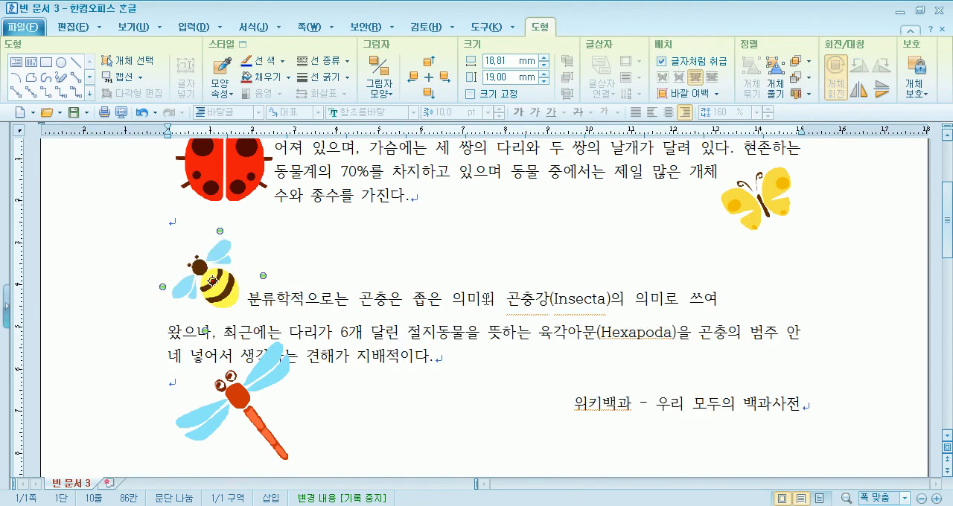
drag(224, 274, 811, 414)
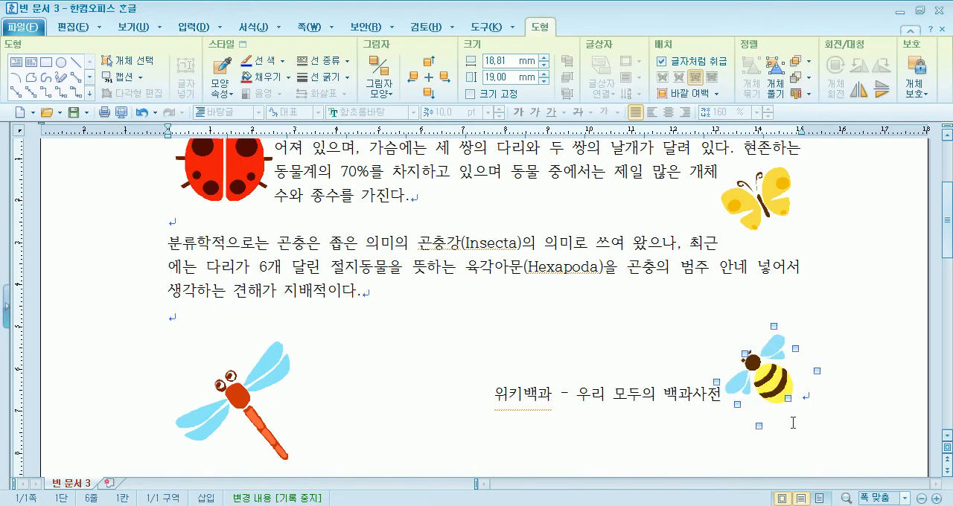
Shrink the butterfly at the first paragraph's lower right end to about 17 × 14 mm
scroll(627, 335, up, 5)
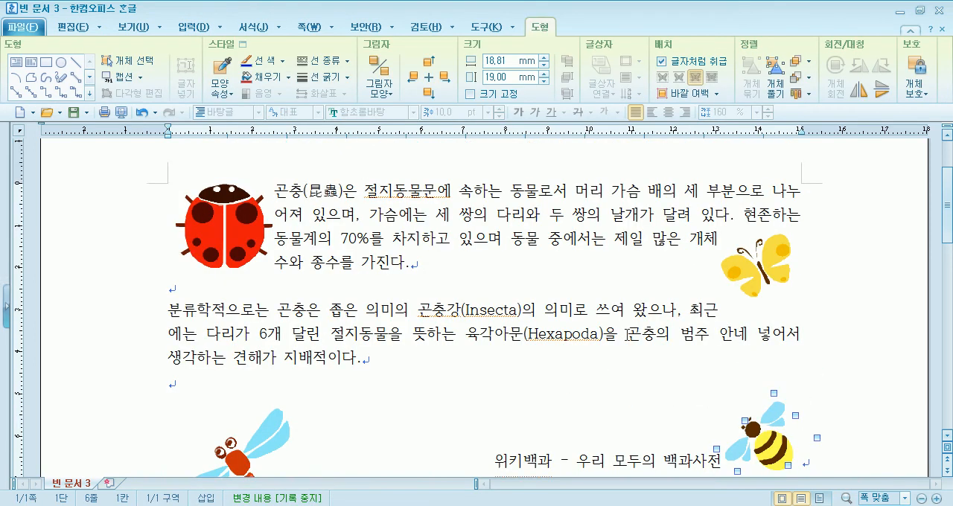
mouse_move(772, 392)
mouse_down()
mouse_move(791, 387)
mouse_move(771, 384)
mouse_move(784, 384)
mouse_up()
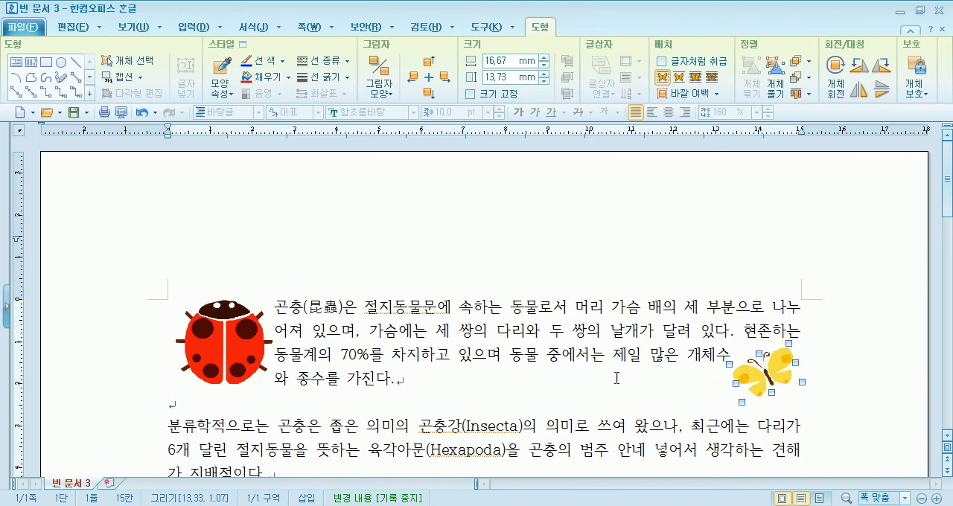
click(532, 373)
Shift the dragonfly below the body text slightly up and flip it horizontally
scroll(533, 373, down, 3)
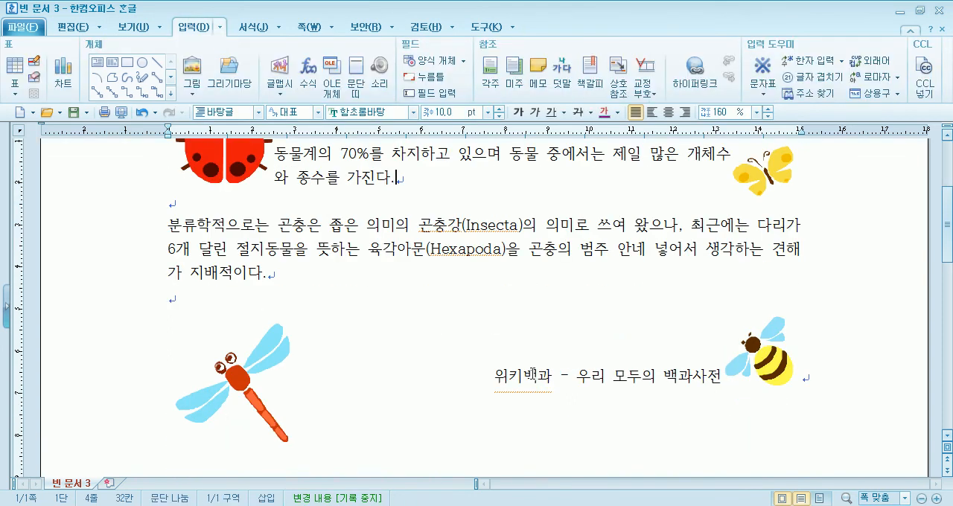
drag(231, 378, 231, 359)
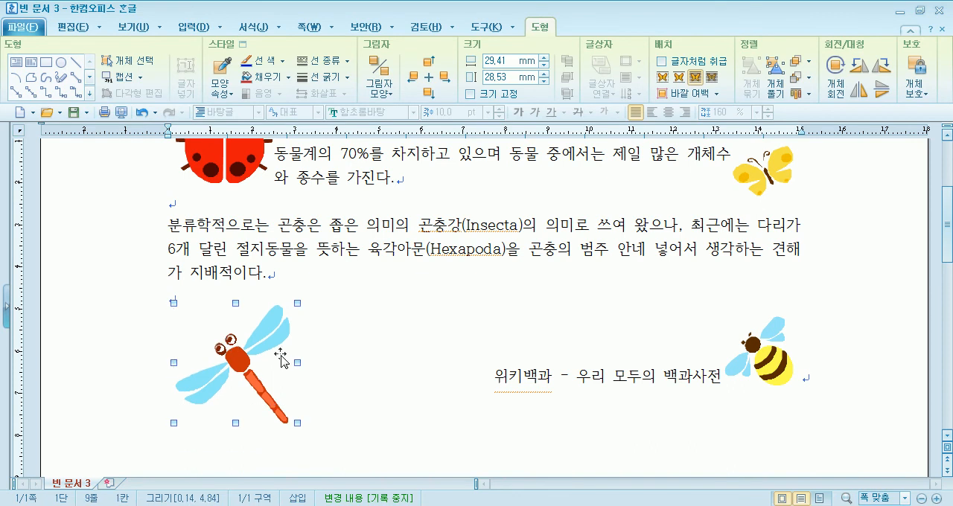
click(859, 90)
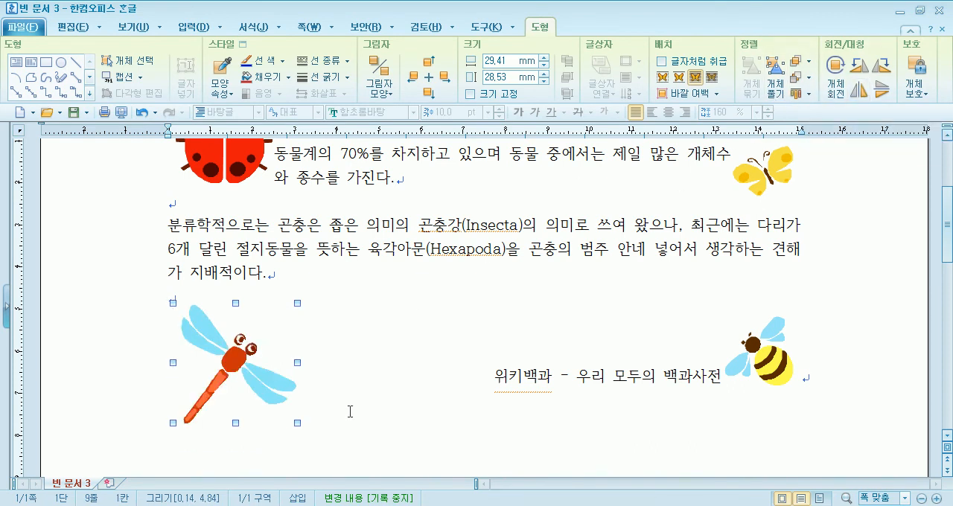
Shrink the dragonfly to about 20 × 20 mm just below the second paragraph and deselect it
drag(271, 392, 271, 392)
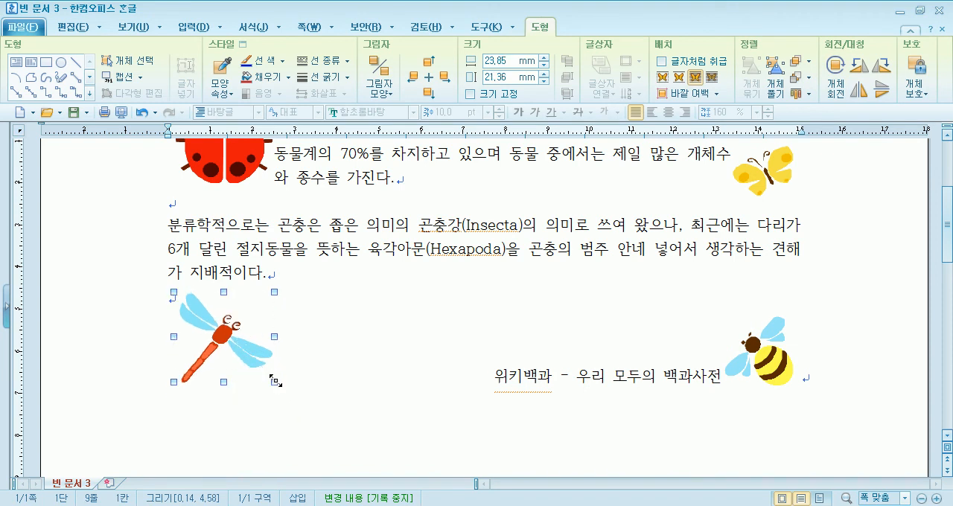
drag(258, 375, 260, 378)
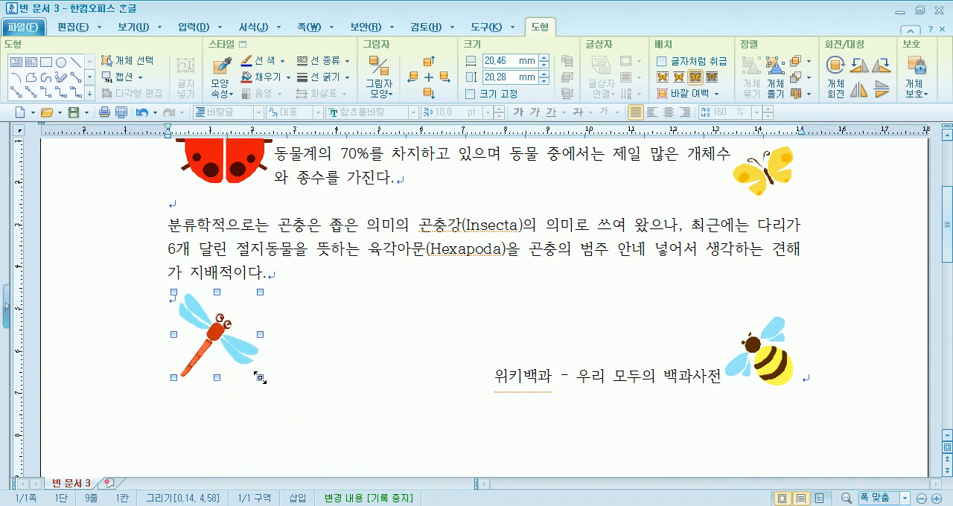
click(322, 370)
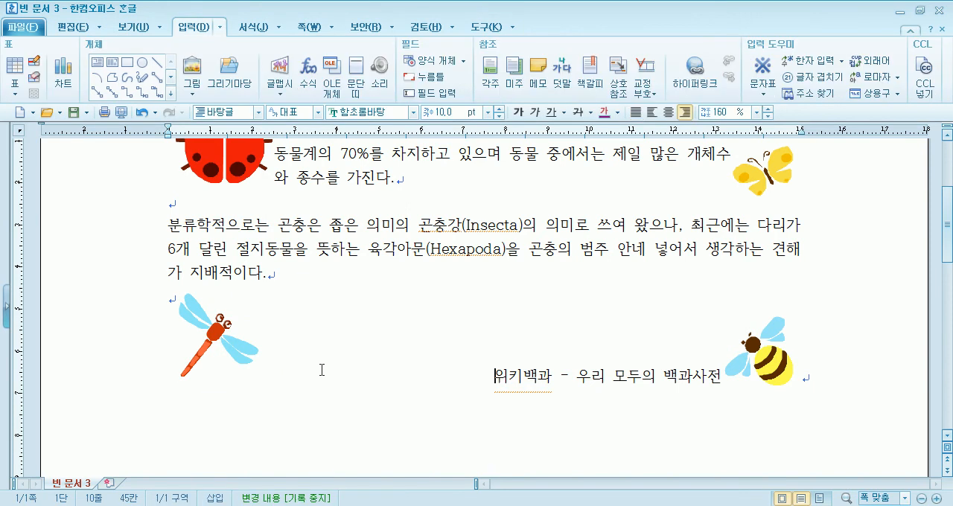
scroll(321, 370, up, 3)
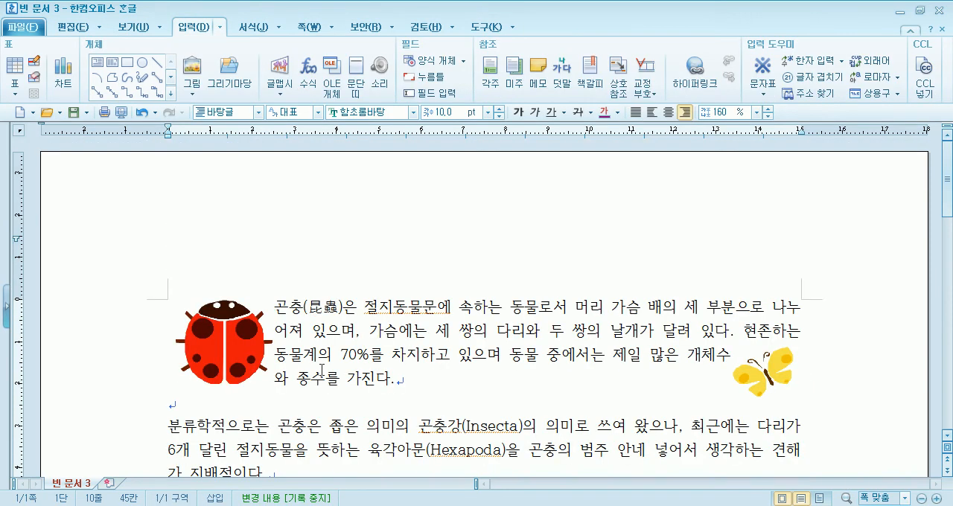
scroll(322, 370, down, 5)
scroll(321, 374, up, 3)
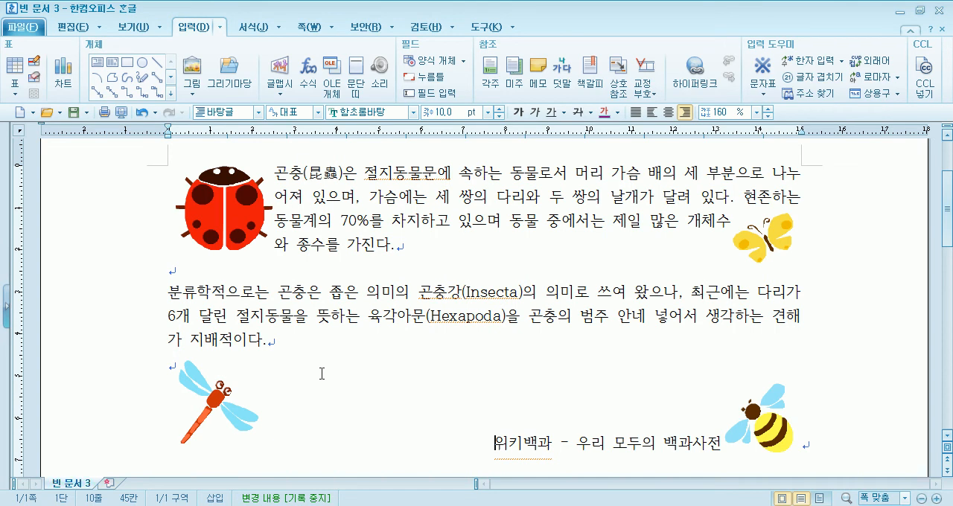
Create a new blank document and turn off its page outline view (쪽 윤곽)
key(alt+n)
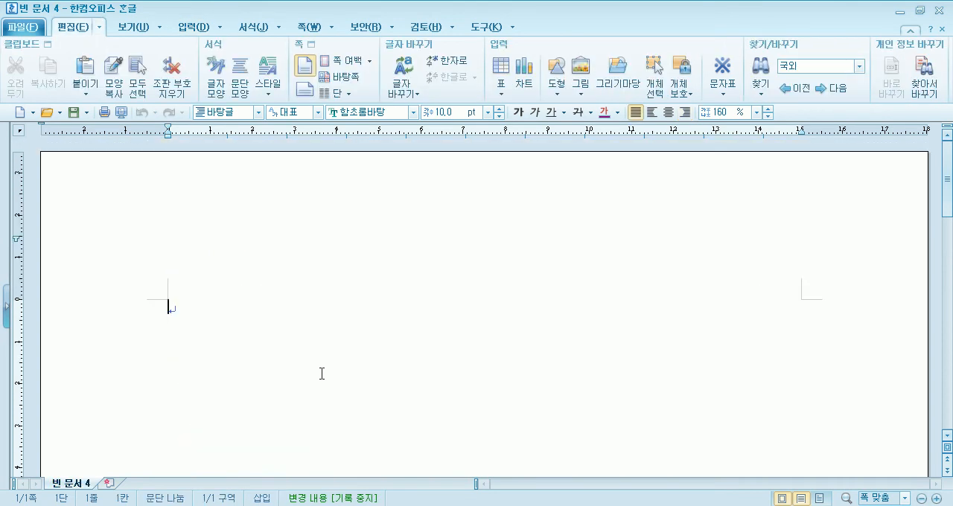
click(119, 31)
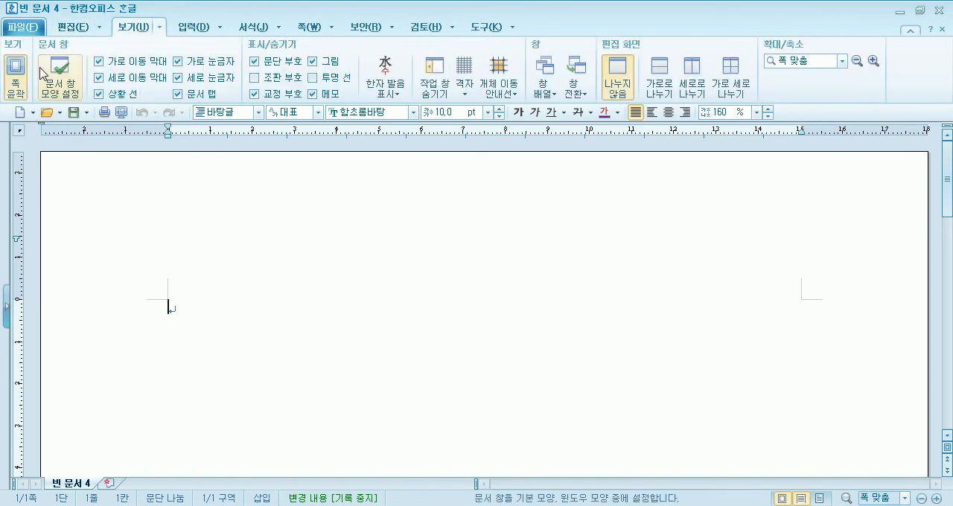
click(17, 72)
Enter the title "생태관광이란?" and leave a blank line below it
text(생)
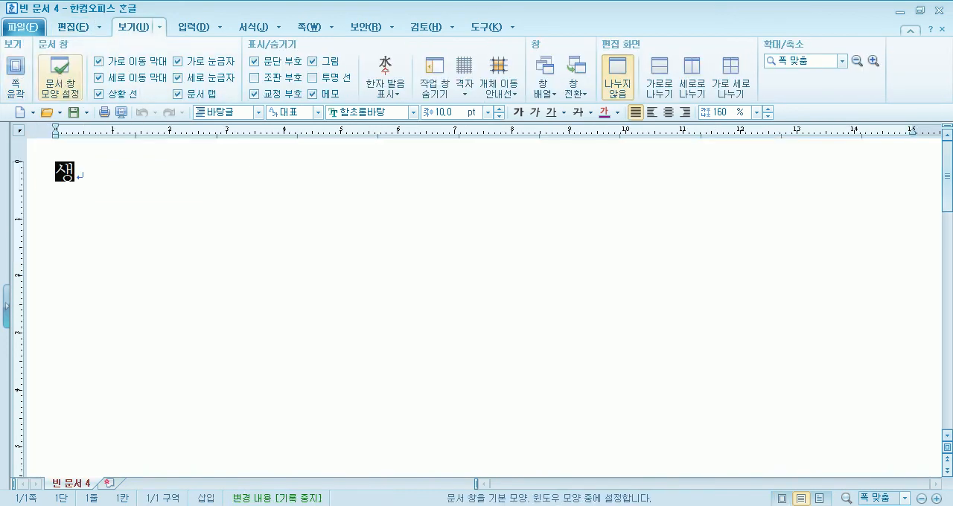
text(택관광이)
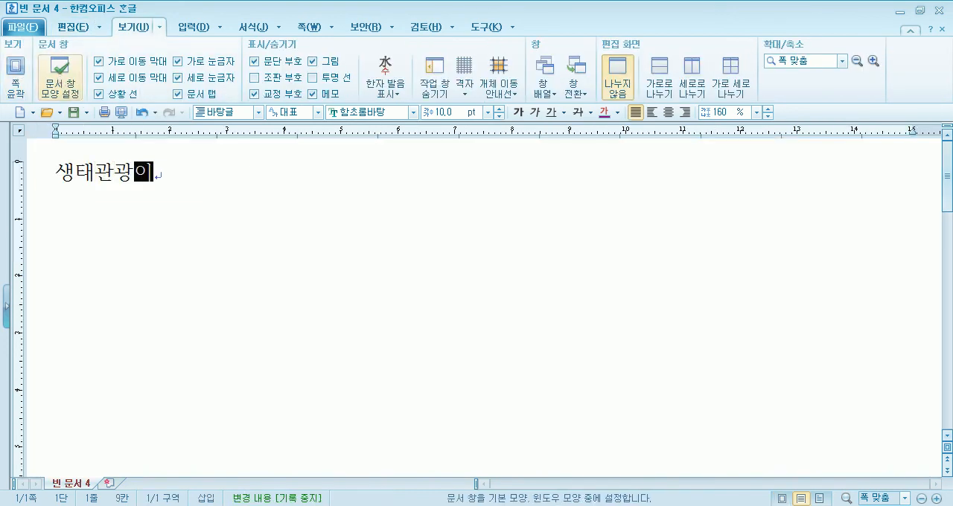
text(란?)
key(Return)
key(Return)
Begin the body paragraph with "생태관광은 자연과 문화를 보고 배우는 친환경 여행이며,"
text(샐ㄴ)
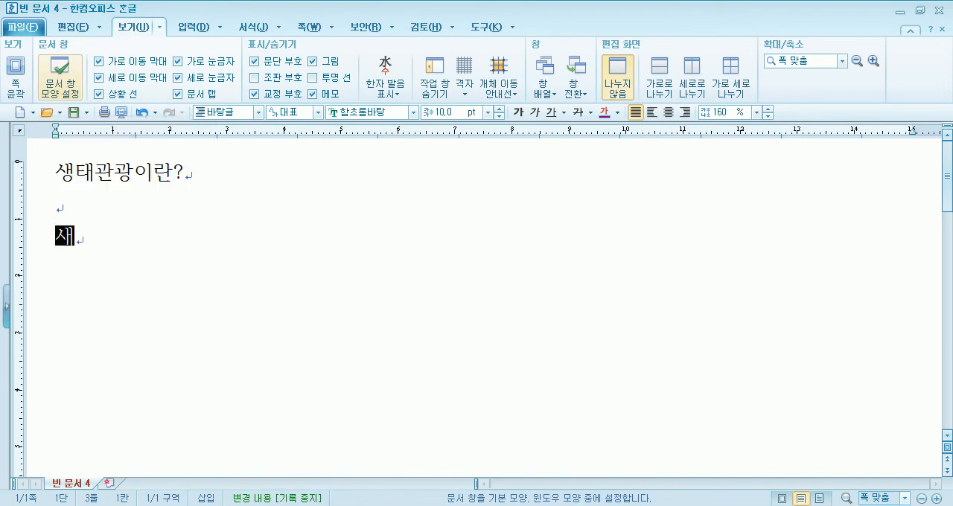
key(BackSpace)
key(BackSpace)
text(생태관고)
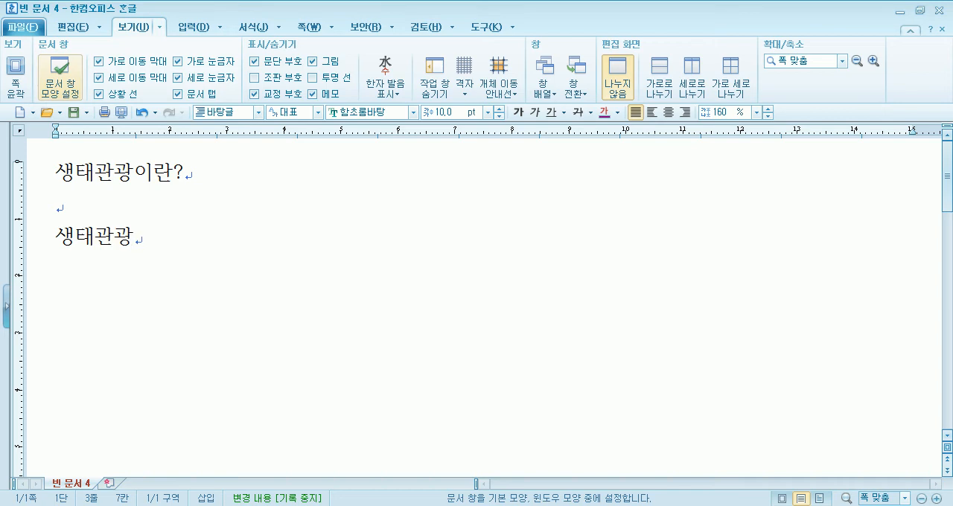
text(은 )
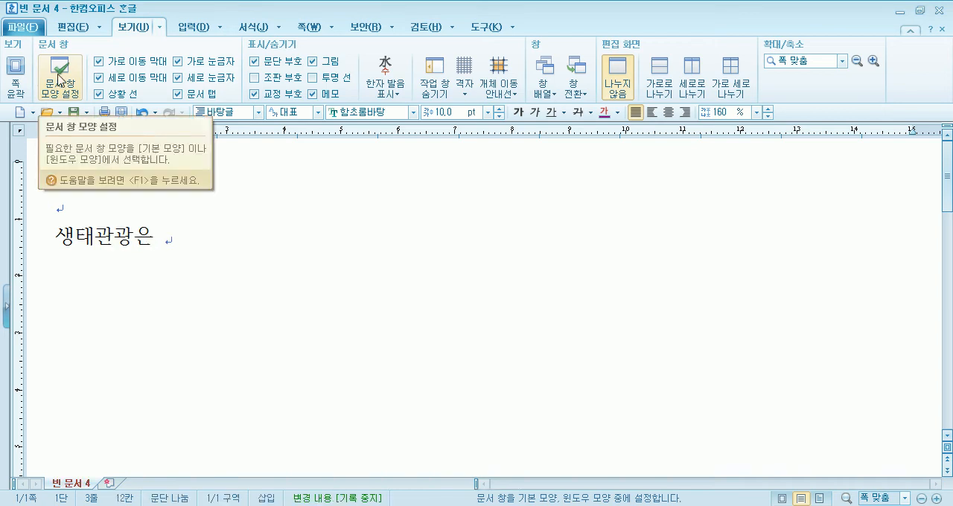
text(자연과 문화를 보고 배우는 친환ㄱ경 여행이며, 생태계 봊)
text(전과 지엿)
text(사회 발전에 기)
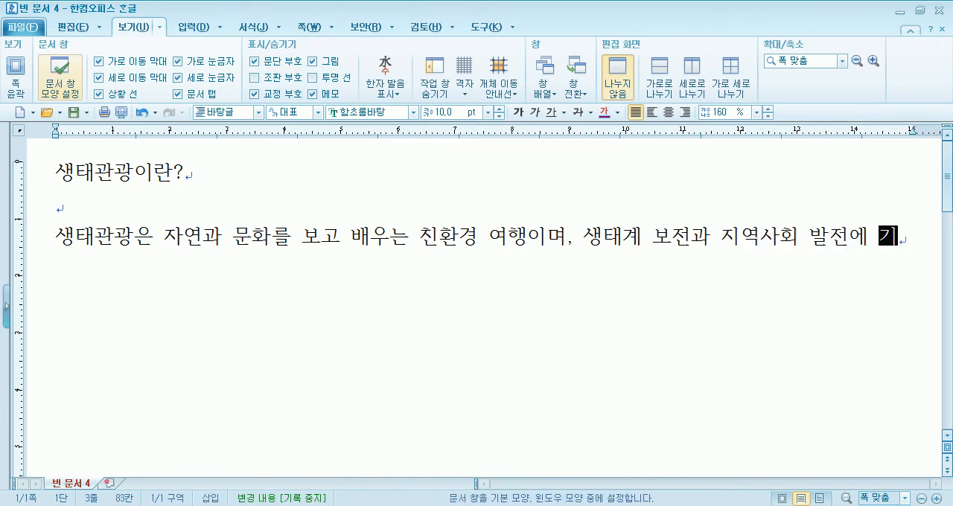
text(여하느느)
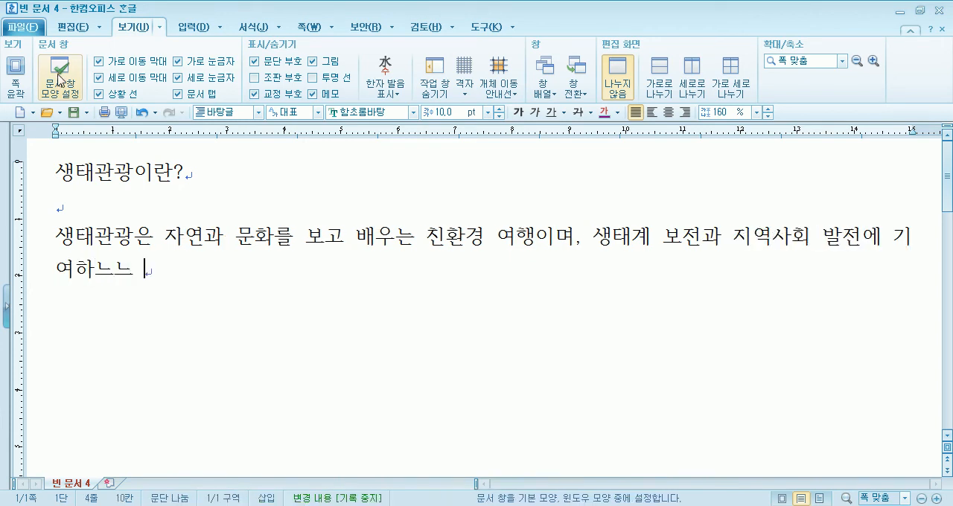
text(는 의미있)
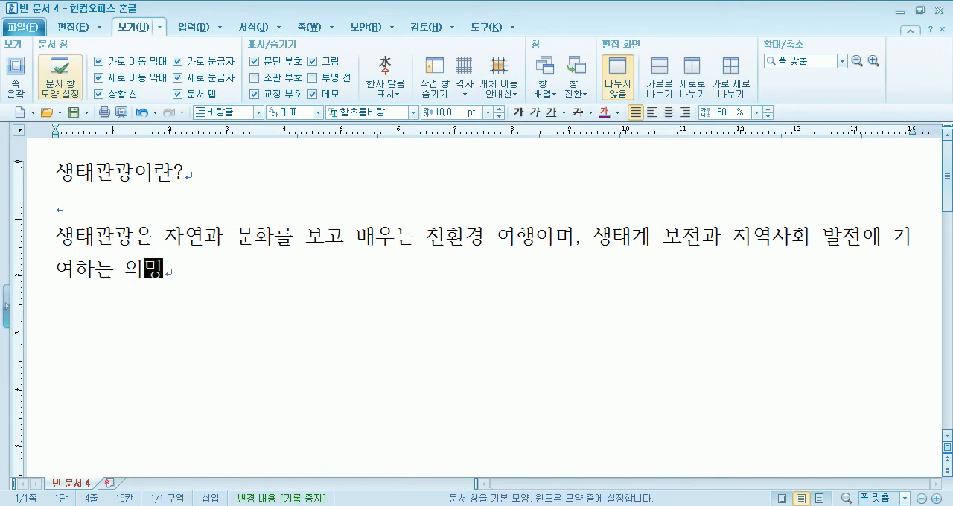
text(는 여행입)
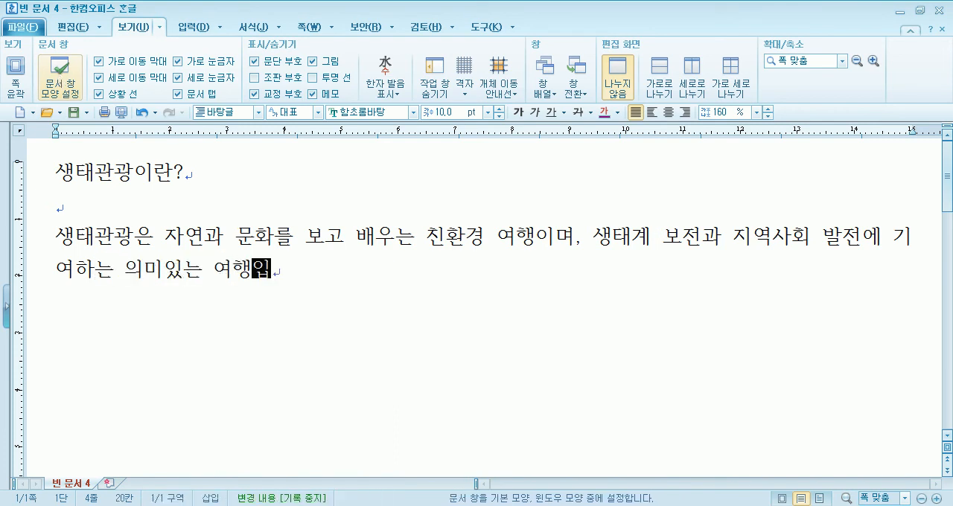
text(니다,)
Start a new paragraph with the sentence "생태관광은 지역의 자연과 문화를 즐기고 배우는 여행입니다"
key(Return)
text(생태)
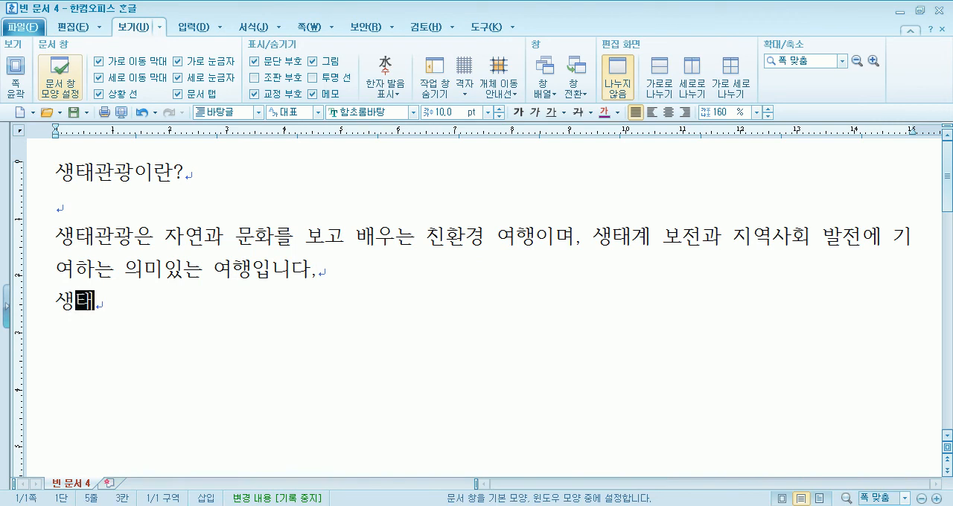
text(고관ㄱ)
text(은 지역의 ㅈ)
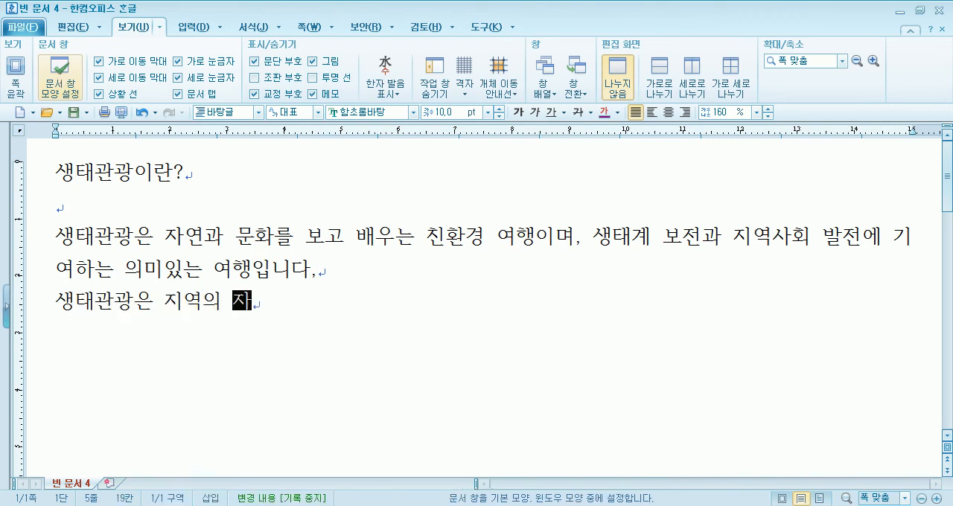
text(연과 )
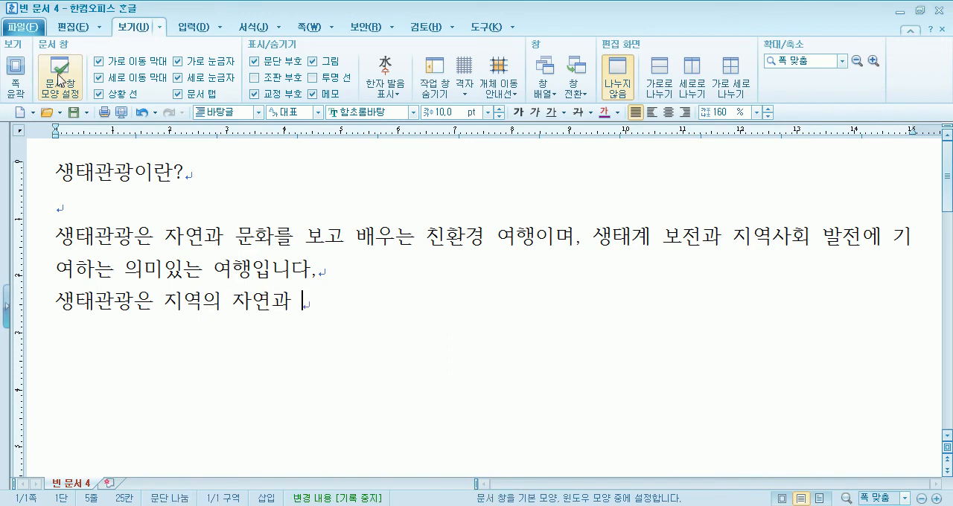
text(문화)
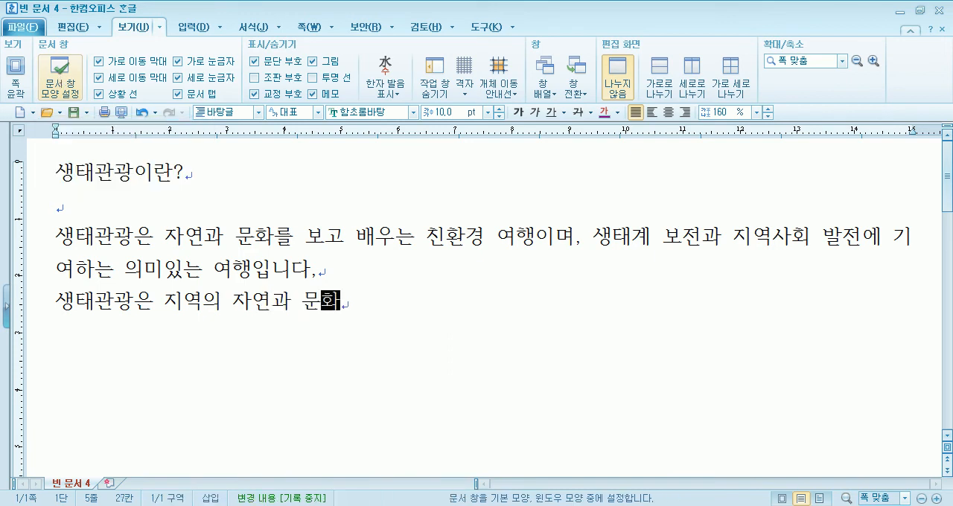
text(를 즑기고 )
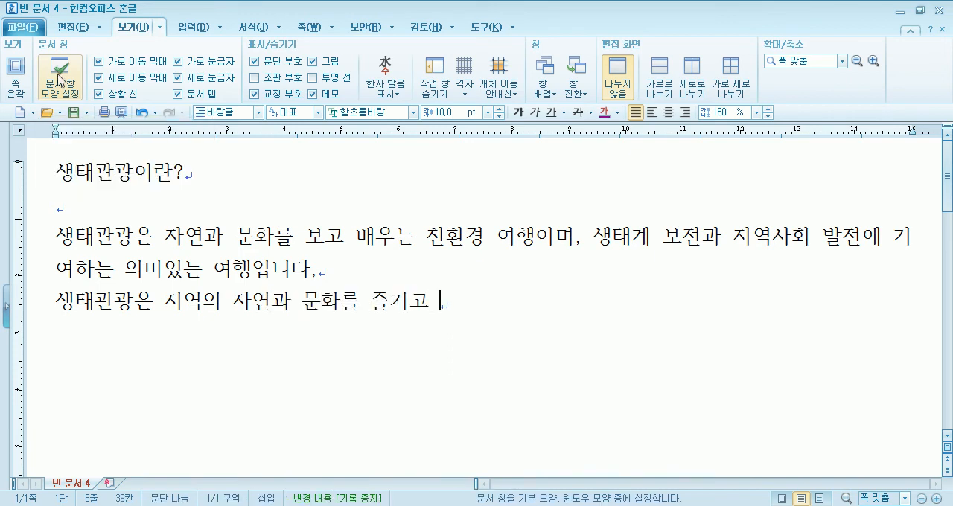
text(배우는 여행입니다)
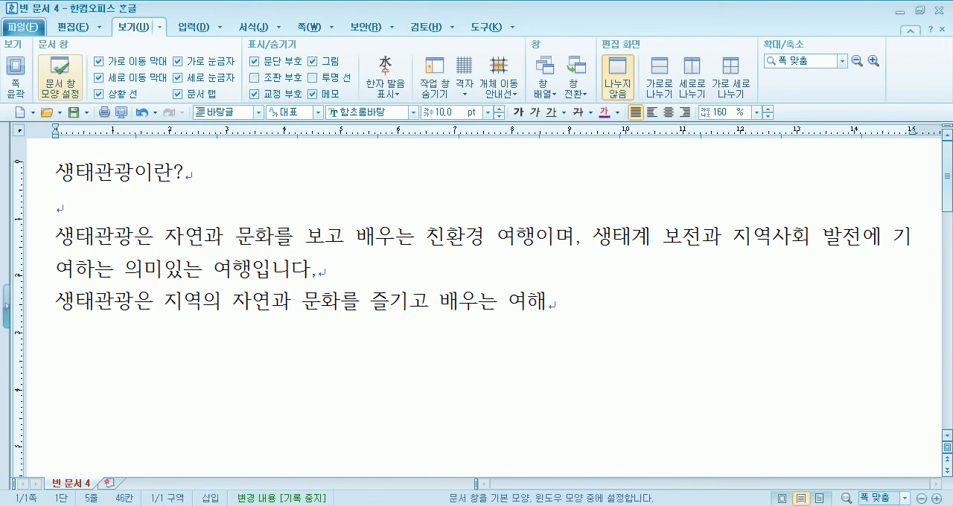
text(. 생)
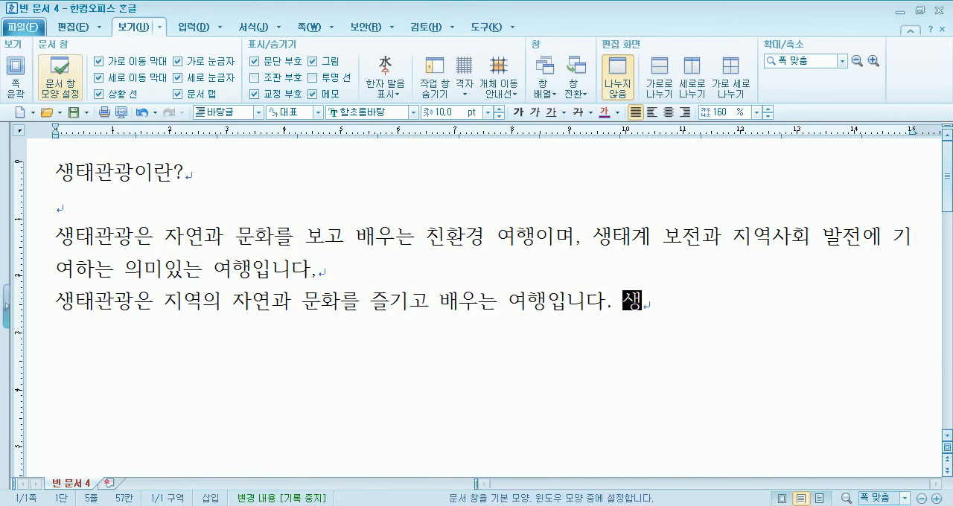
text(태고광은 자연ㄱ)
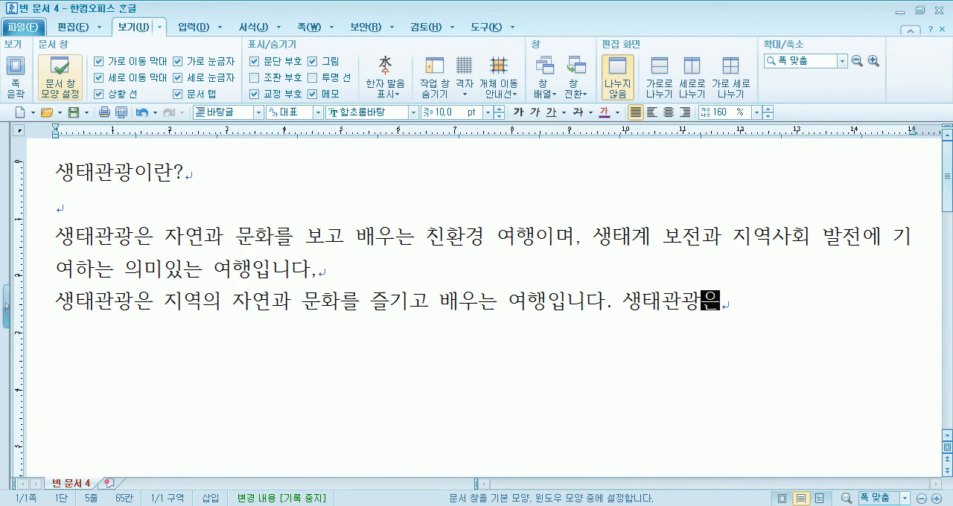
Close the sentence with a period and begin another with "생태관광은 자연상태계가 우수하"
key(BackSpace)
key(BackSpace)
text(상택ㅖ가 우수학)
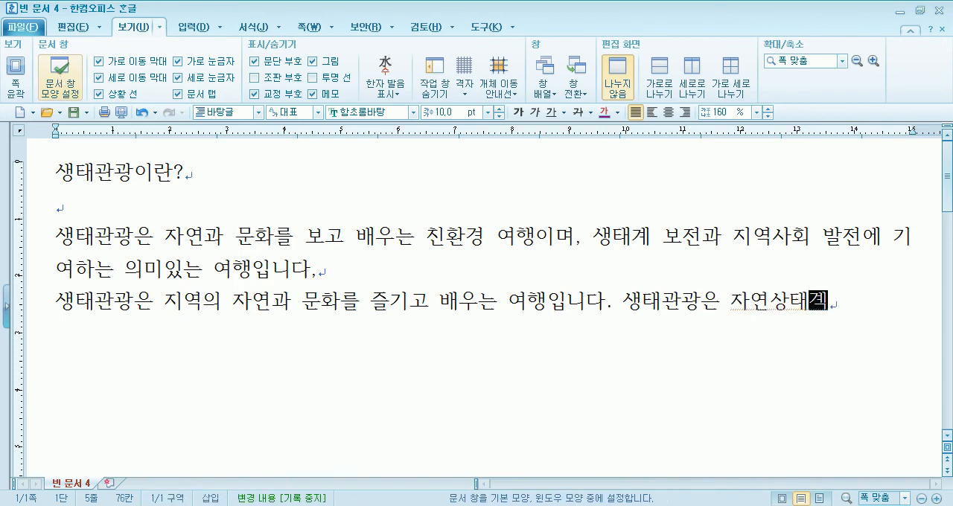
text(ㅓ나 저연경고)
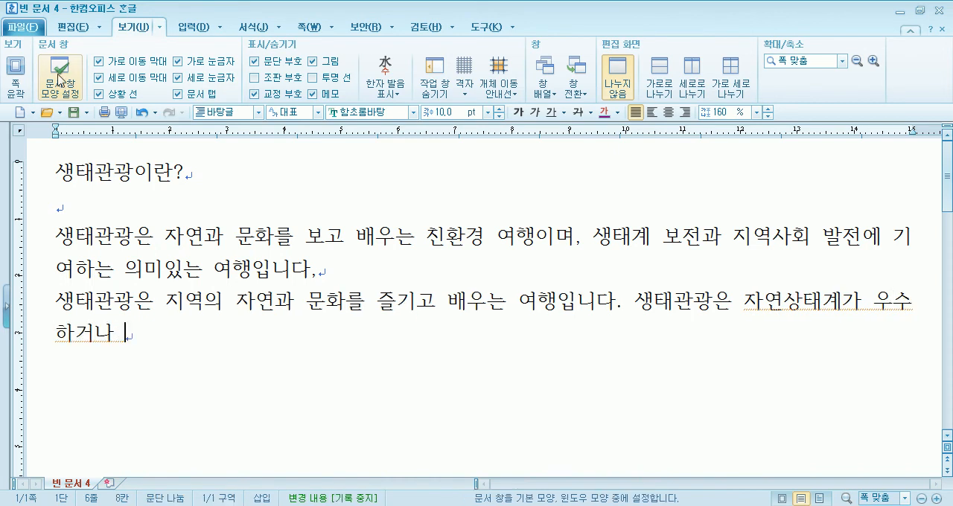
text(ㅏ)
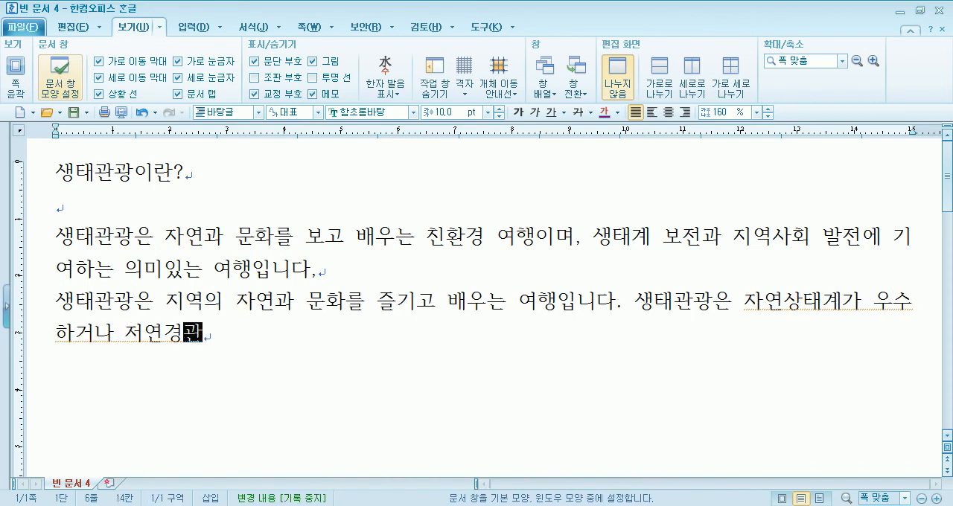
text(ㄴ이)
Extend "우수하" to "우수하거나 자연경관이", correcting the mistyped "저연" to "자연"
key(Left)
key(Left)
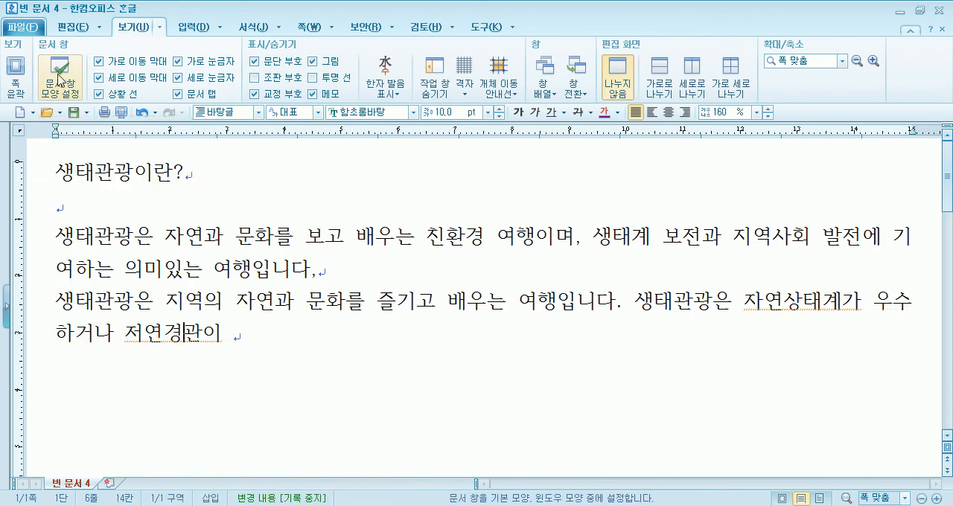
key(BackSpace)
text(ㅈㅏ)
key(End)
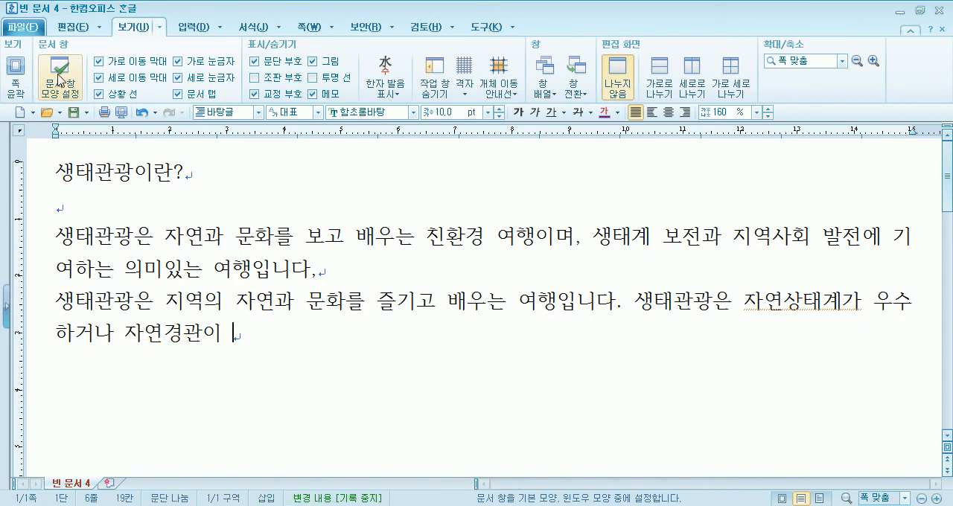
text(친환)
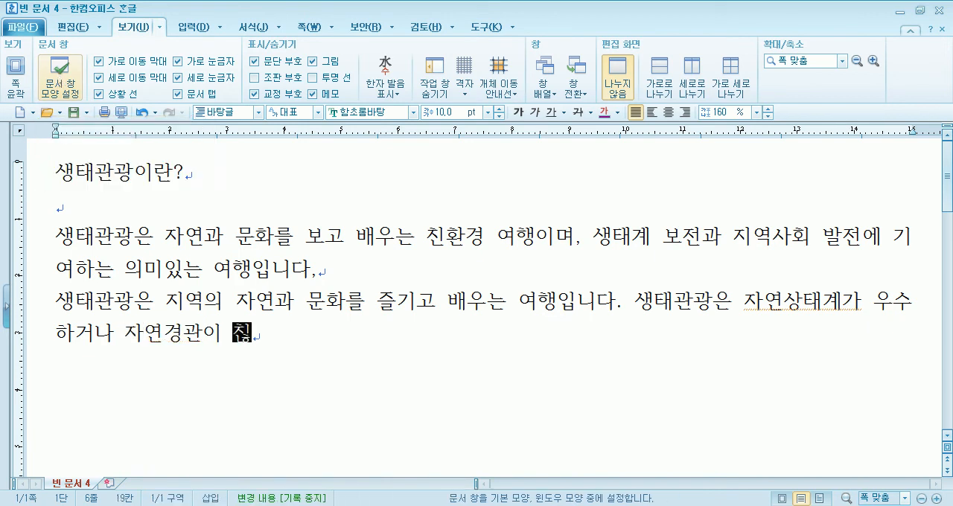
key(BackSpace)
key(BackSpace)
key(BackSpace)
key(BackSpace)
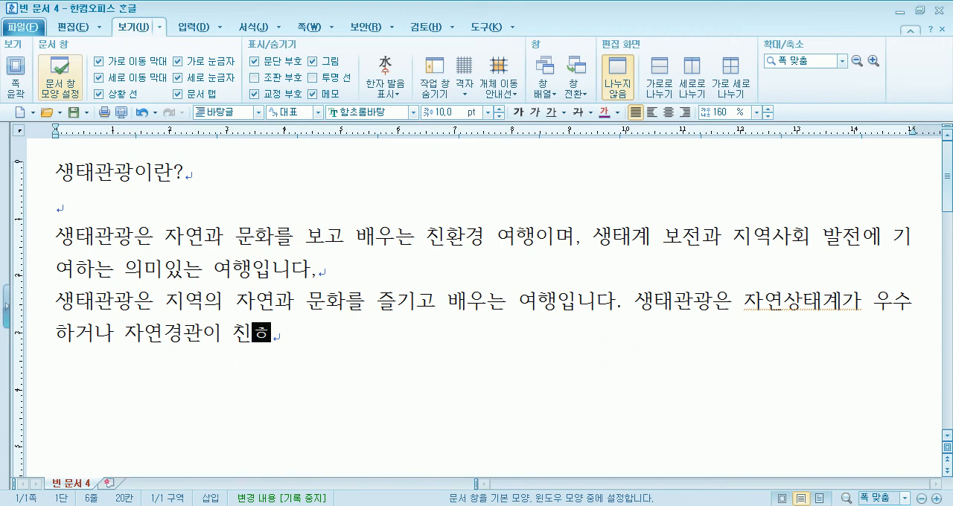
Continue the sentence after "자연경관이" with "아름다운 지역을 방문하여 자연을 감상하고 배우면 동시에"
text(아름다운 )
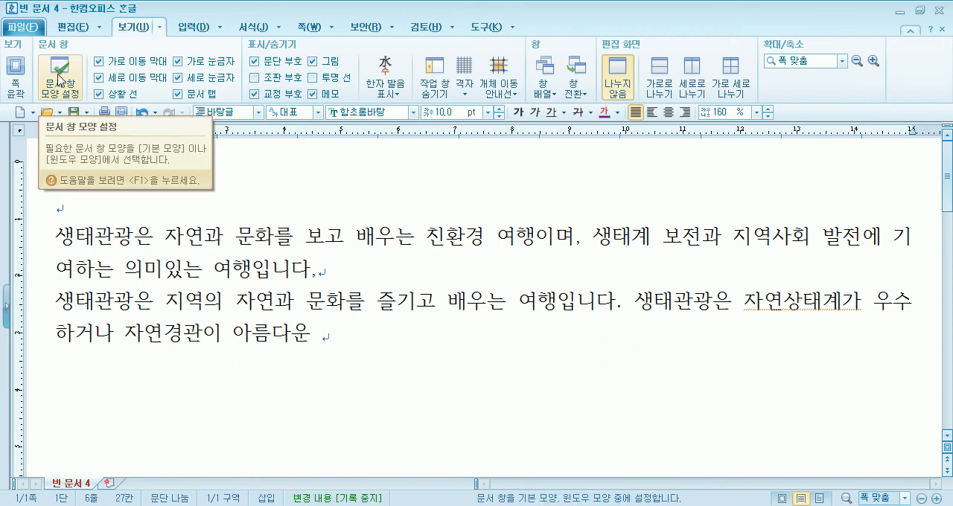
text(지역을 방문)
text(하여 자연)
text(을 감상하고)
text( 배우면 동시에 )
text(그 지역의 물)
text(화를 경험ㅎ)
text(하는 의미)
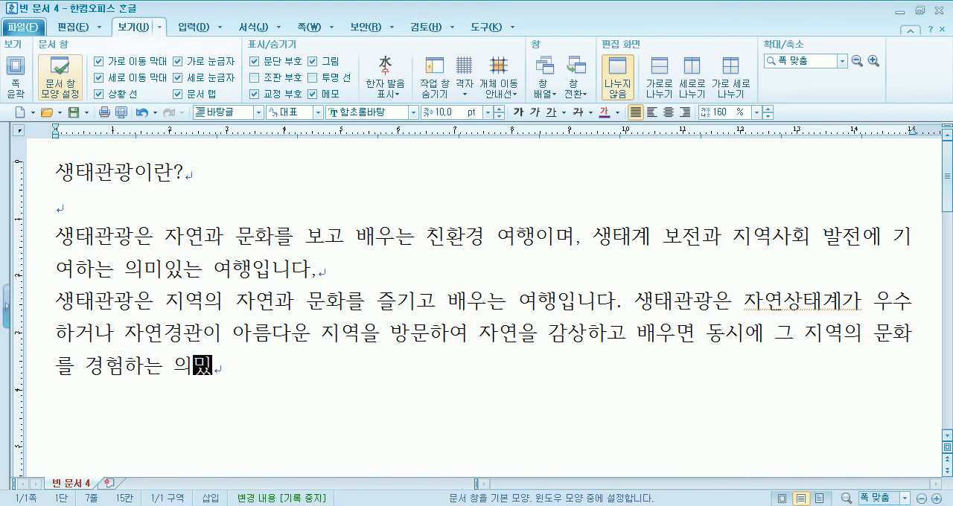
text(있는 )
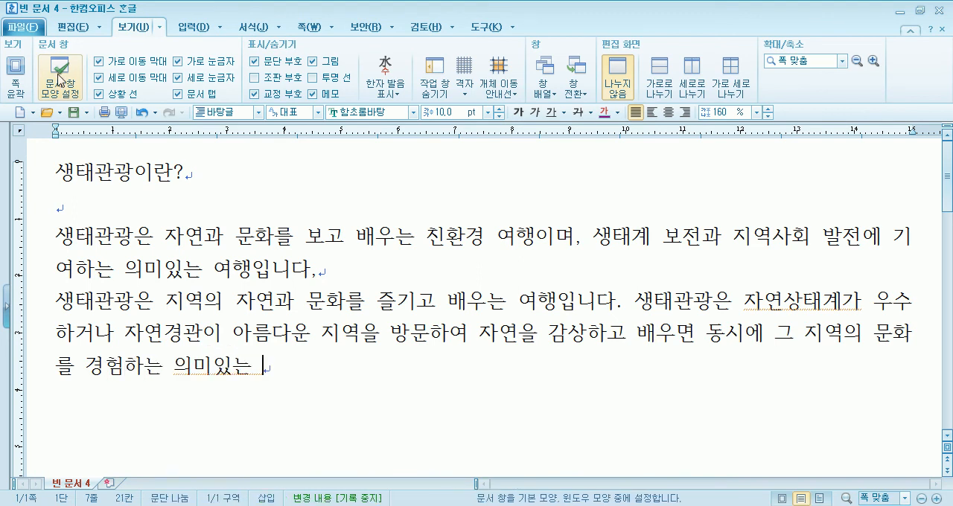
text(ㅊ친환)
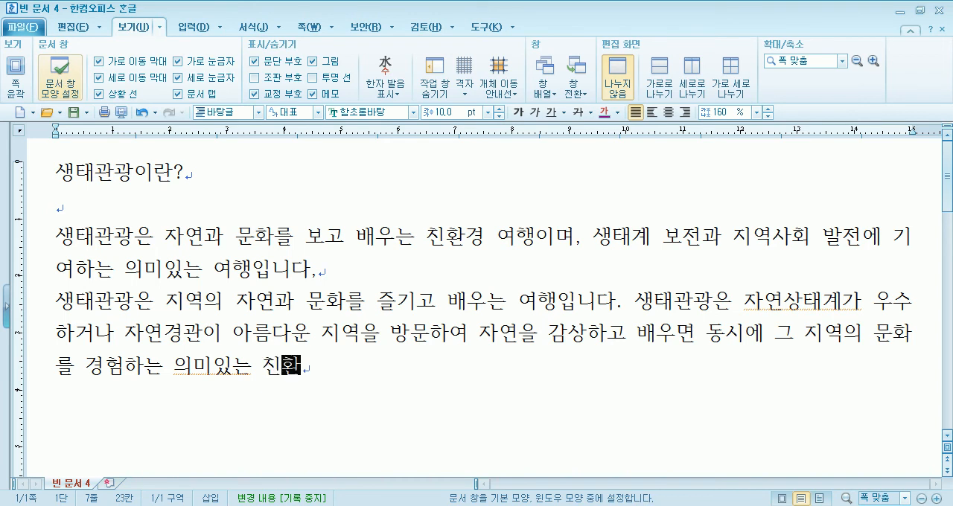
text(경 여해행입)
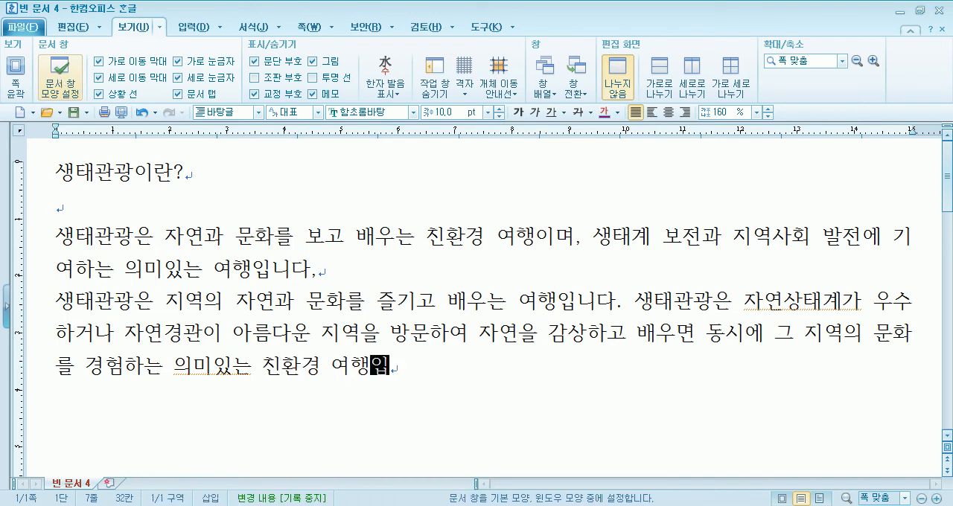
text(니다. 생ㅌ개고)
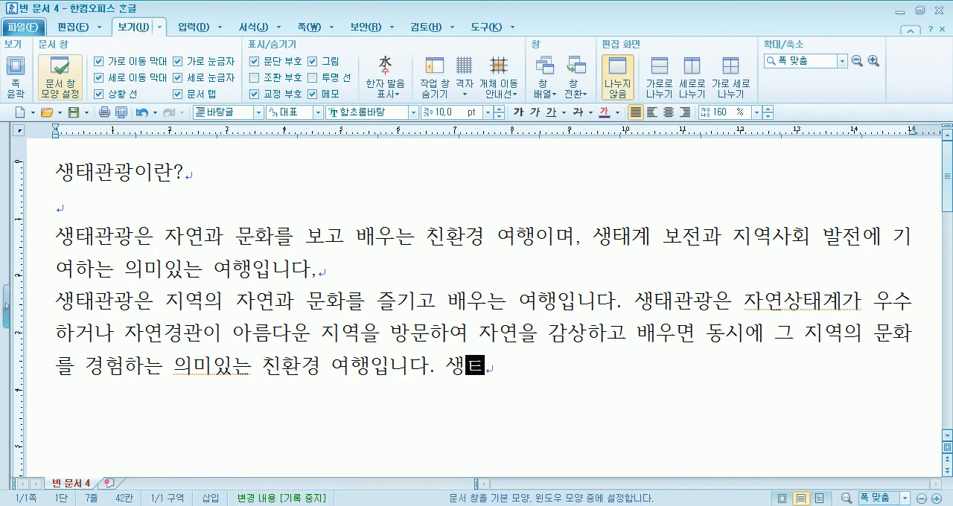
Begin the following sentence with "생태관광은 저탄소녹색", fixing the mistyped second syllable of "생태관광"
key(BackSpace)
key(BackSpace)
key(BackSpace)
text(태고광은 )
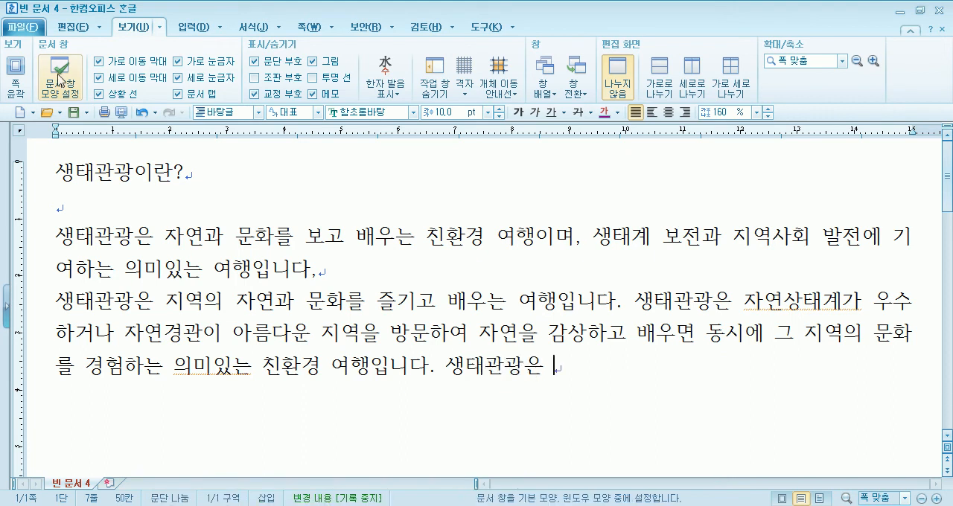
text(저탄솟)
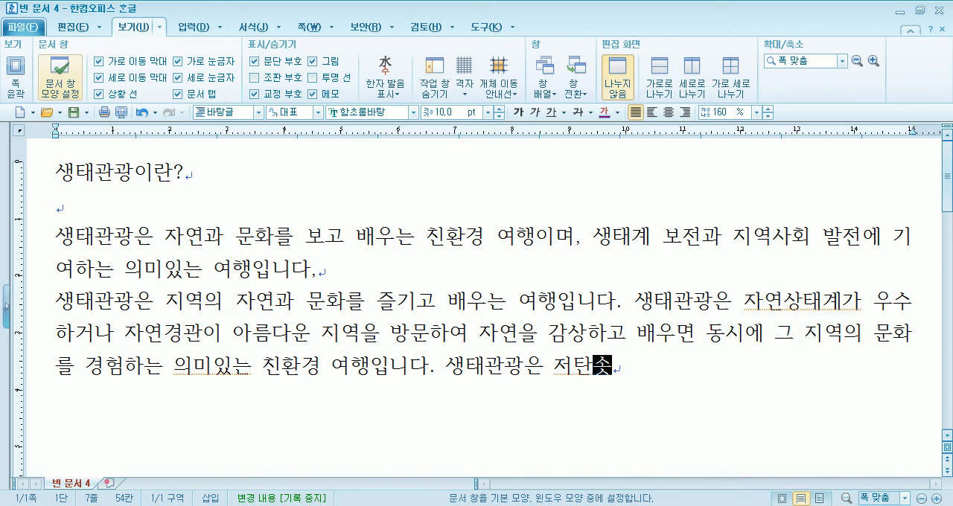
text(녹)
text(새)
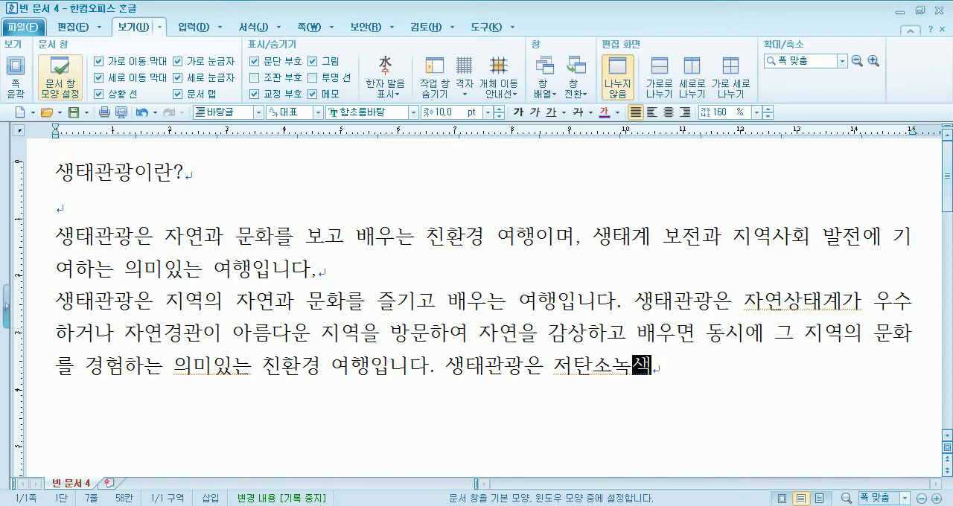
text(성장을 위한 새로운 여행 크)
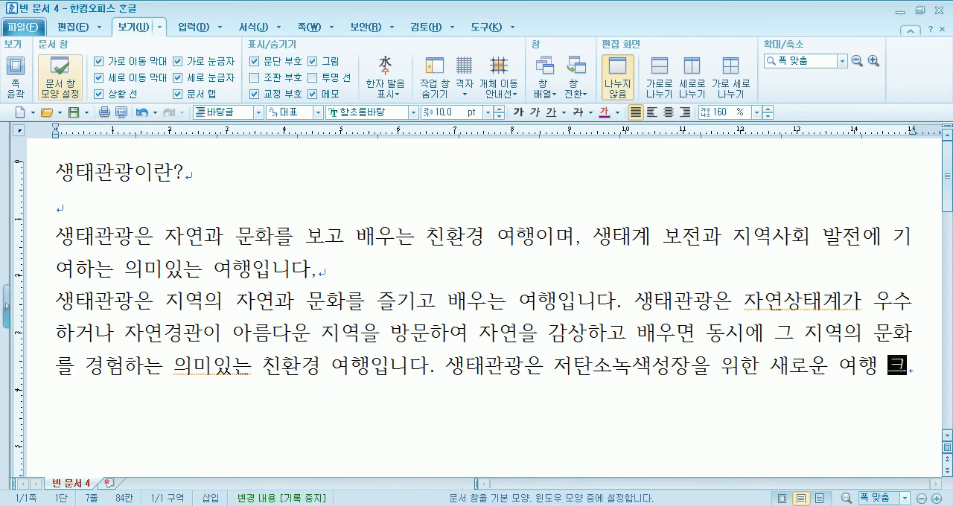
text(렌ㄷ)
Complete the sentence after "저탄소녹색" with "성장을 위한 새로운 여행 트랜드입니다."
key(BackSpace)
key(BackSpace)
key(BackSpace)
key(BackSpace)
text(ㅌ)
key(BackSpace)
text(트랜드입)
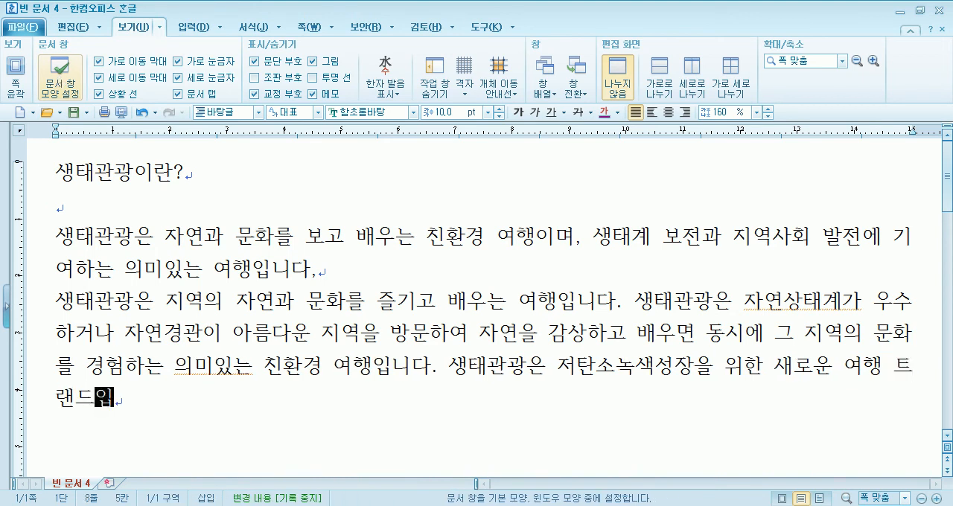
text(니다)
text(. ㄱ)
text(국립공우)
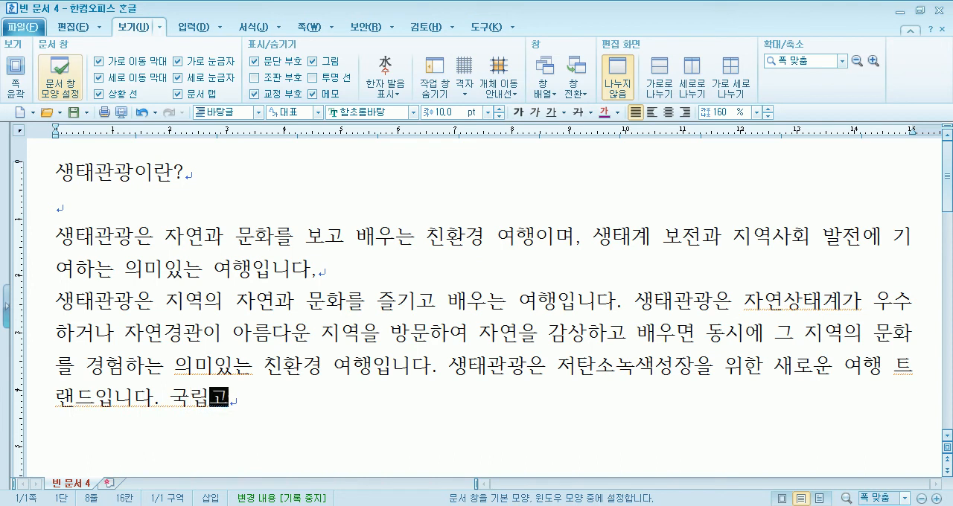
text( 생태)
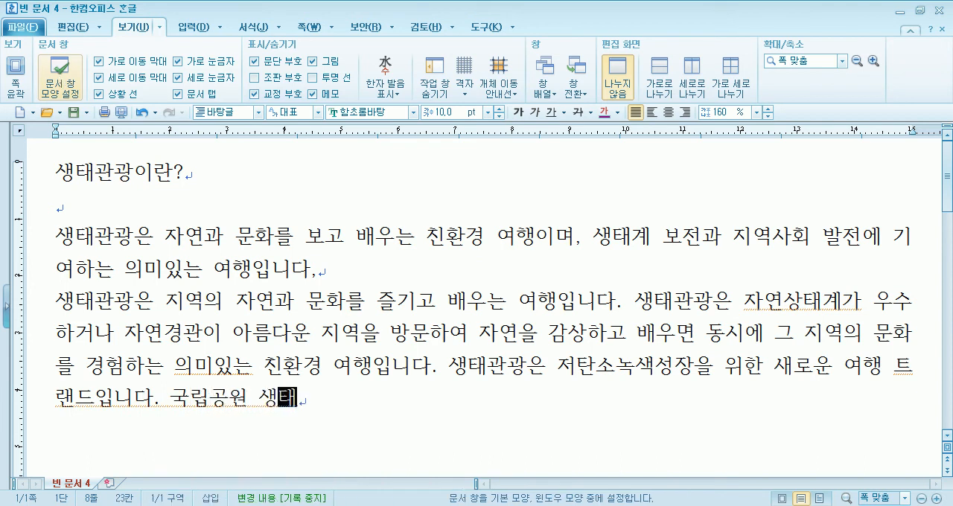
text(관고에 참여)
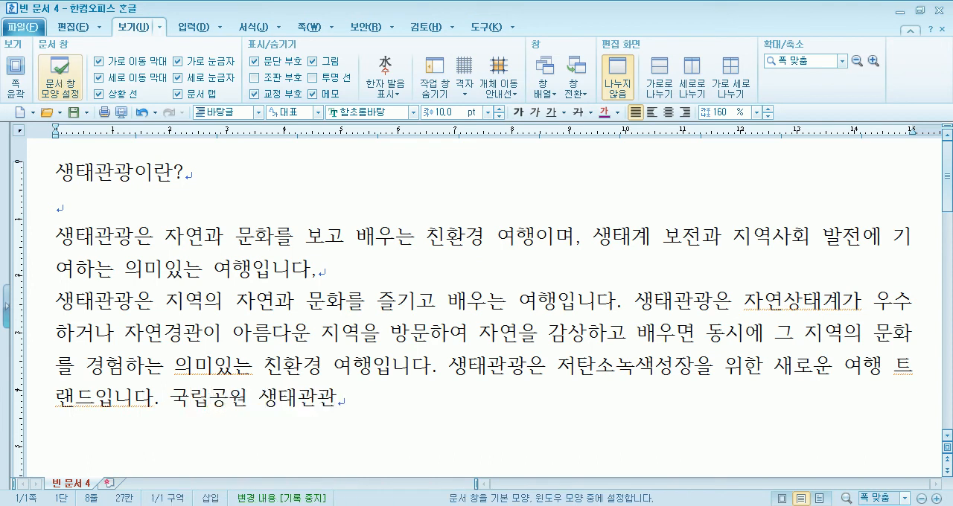
text(하셔서 자)
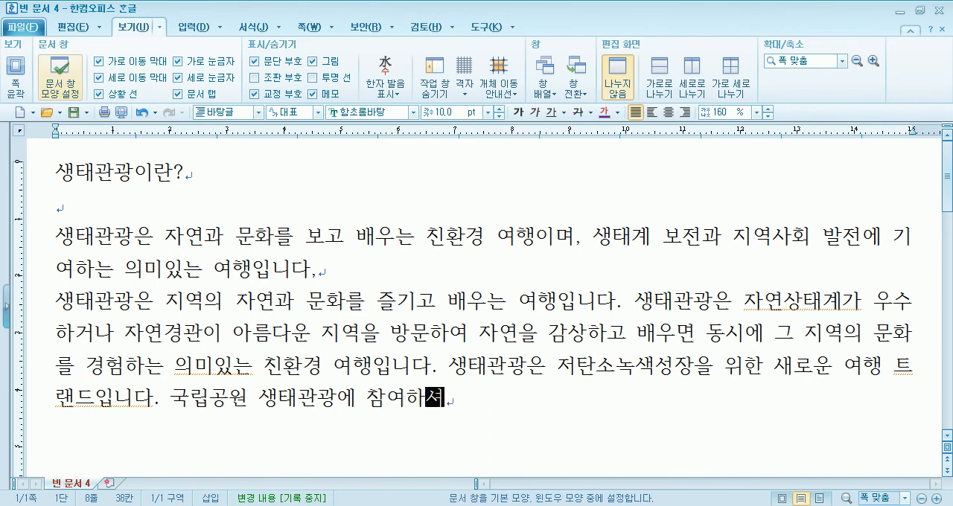
Continue the closing sentence with "자전거 탐방 또는 트래킹을 즐겨보세요."
text(거 탐방 )
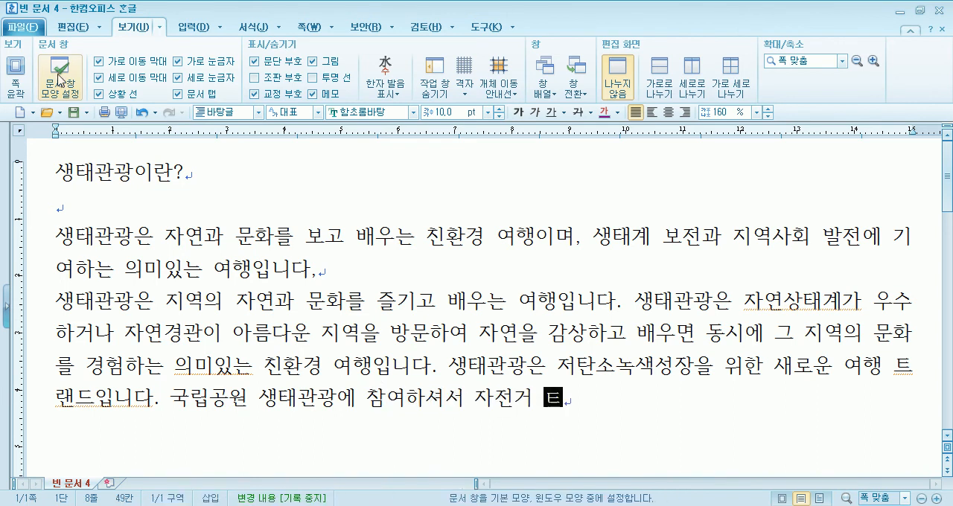
text(또)
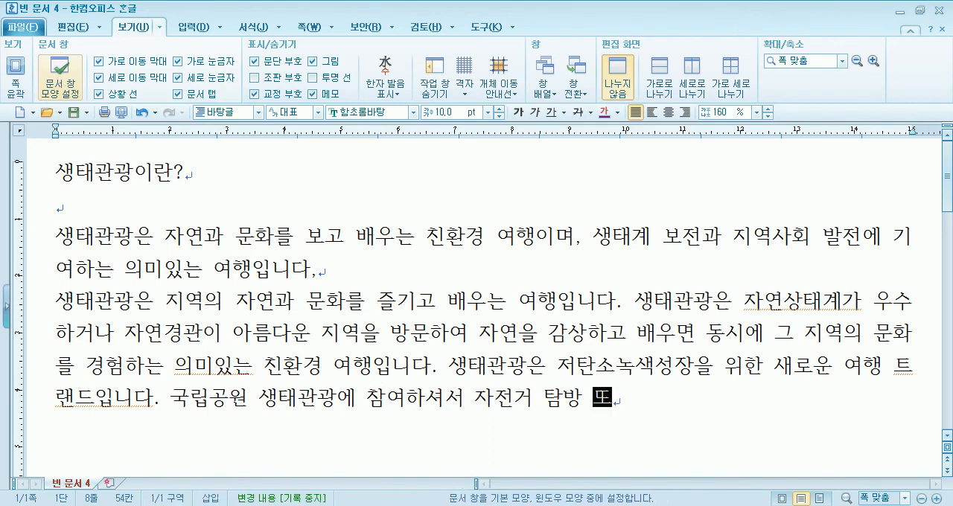
text(느ㄴ)
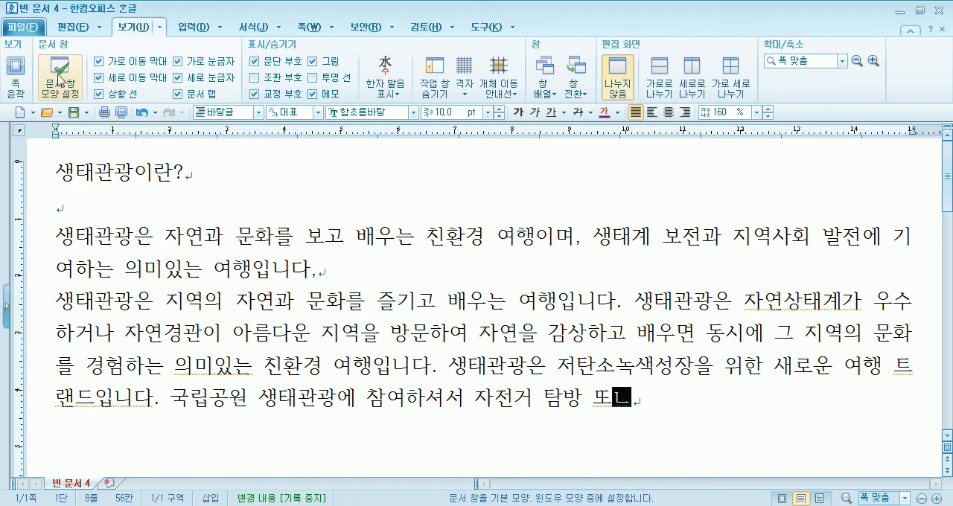
text( 트래킹)
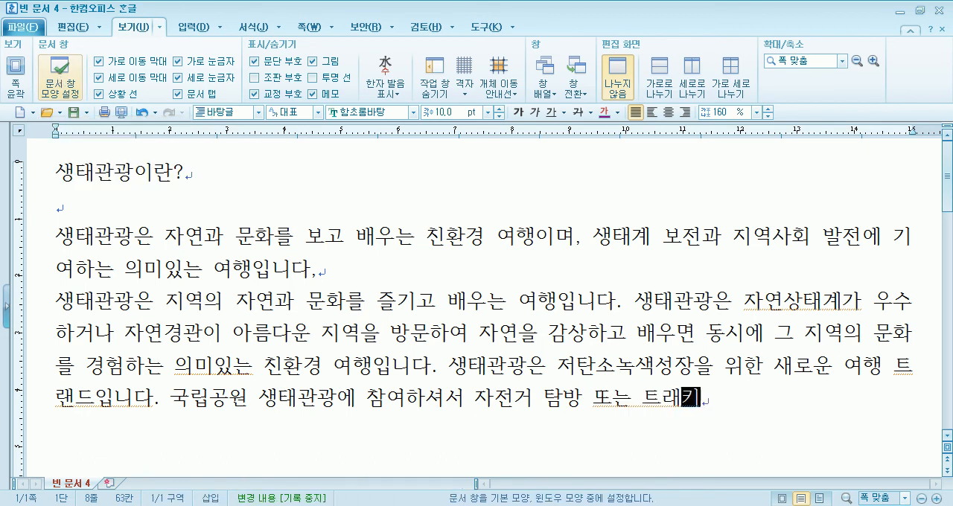
text(을 )
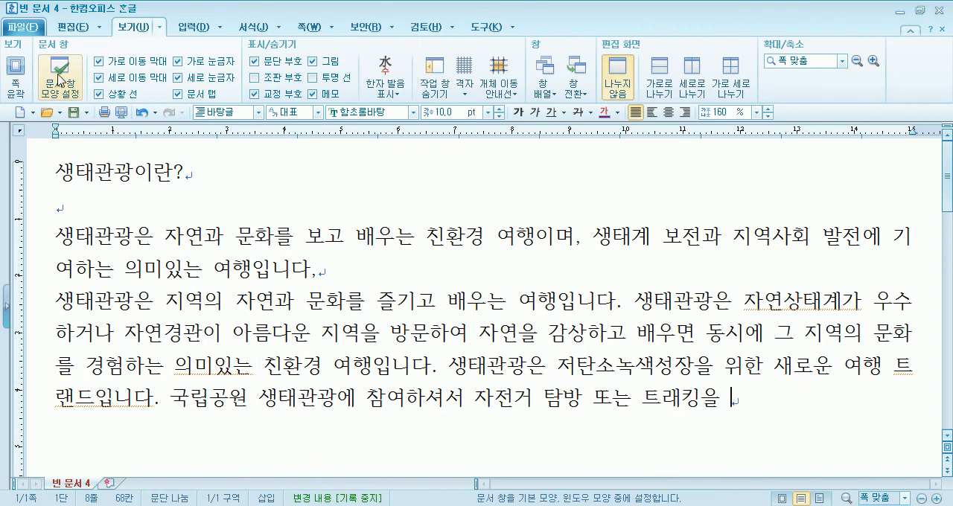
text(즐겨보셍ㅛ)
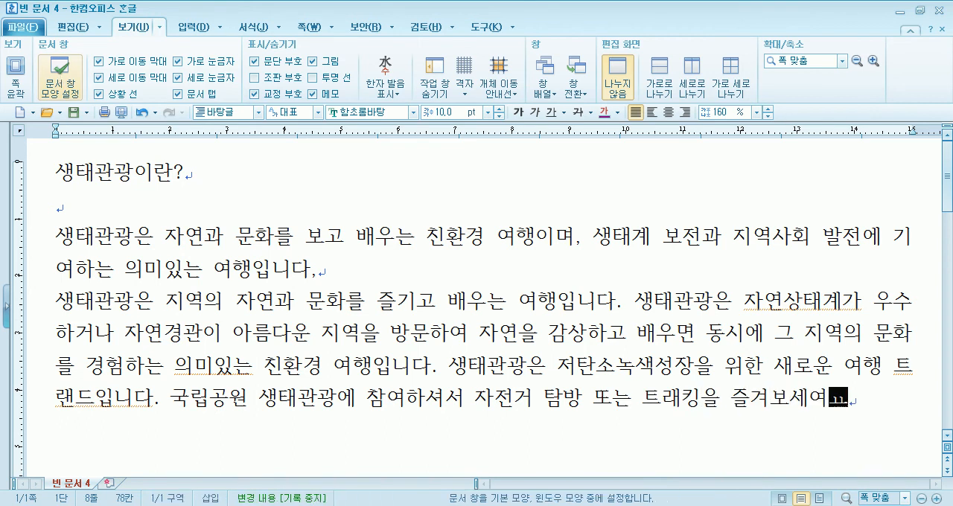
text(. )
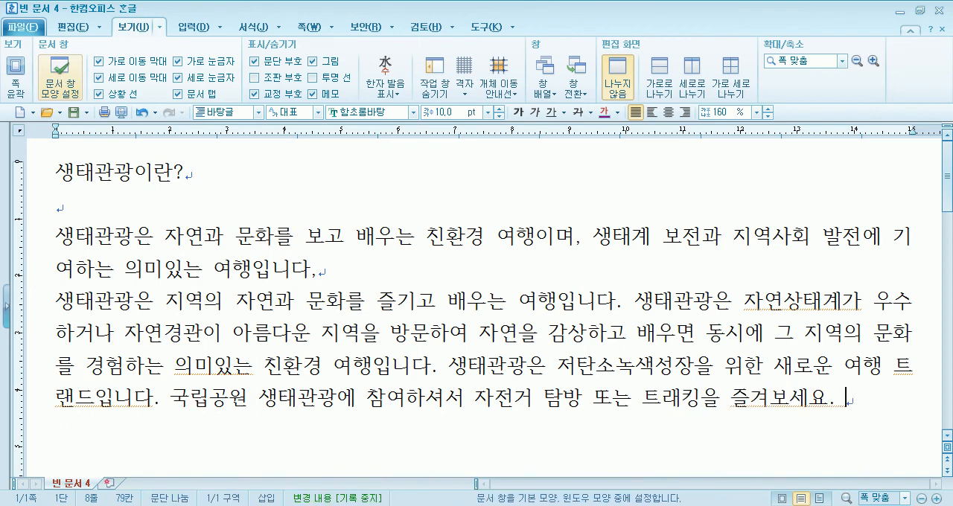
text(예전)
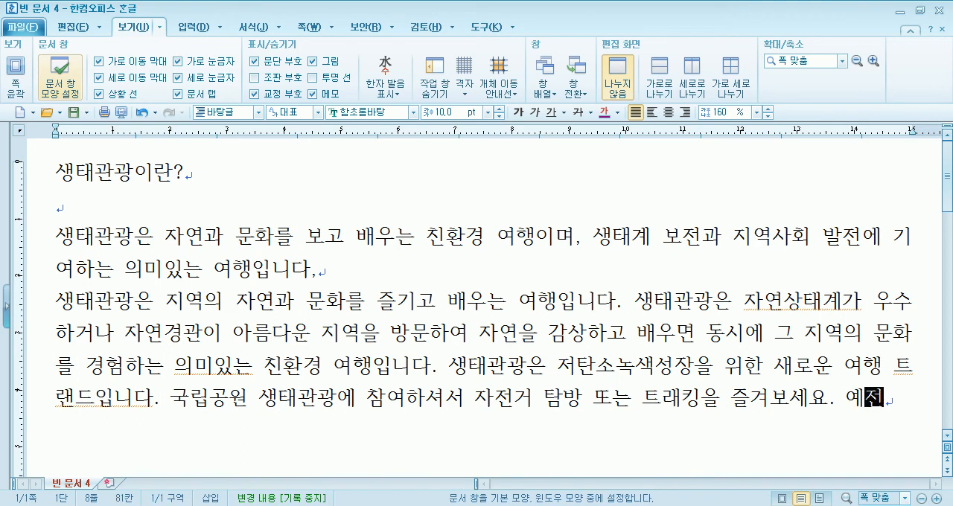
text(에느)
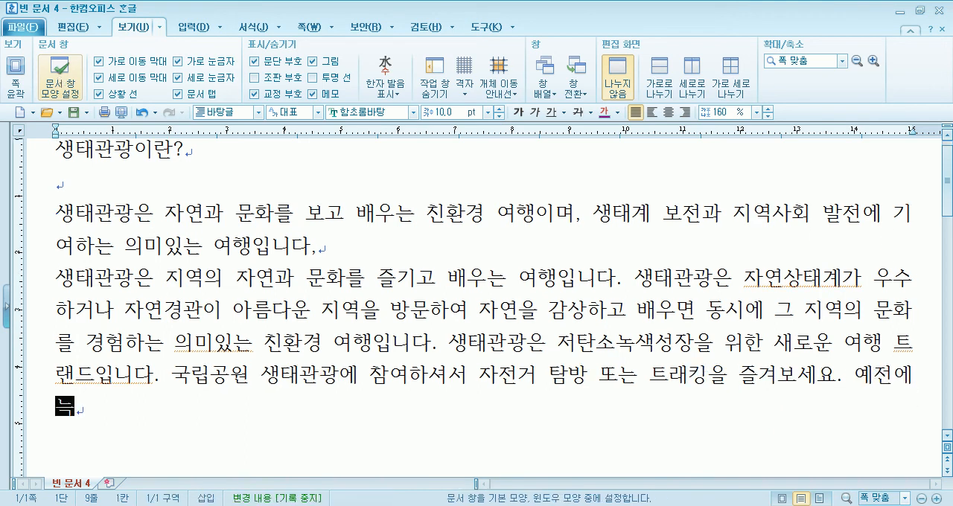
text(껴보)
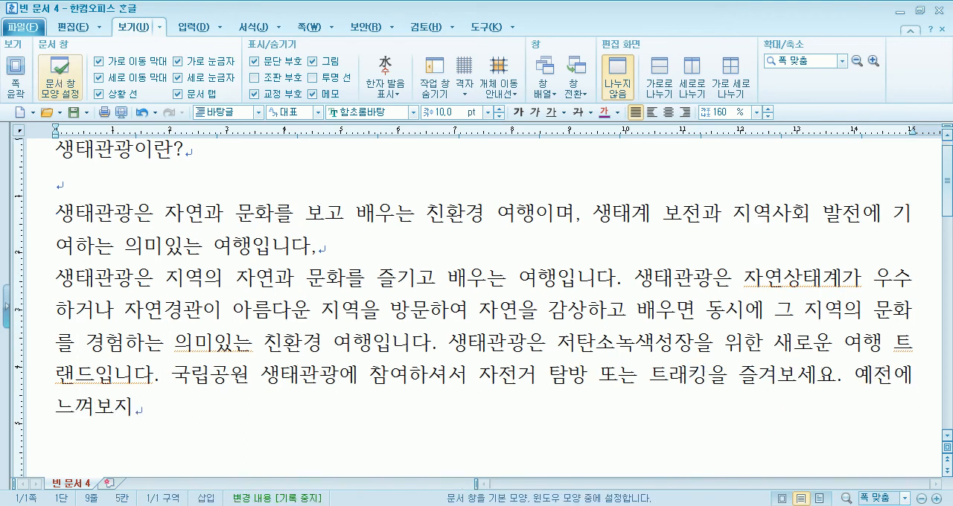
Begin another sentence with "예전에 느껴지 못하셨던 새로운 경험을", removing the stray syllables typed along the way
key(BackSpace)
text(지 못했)
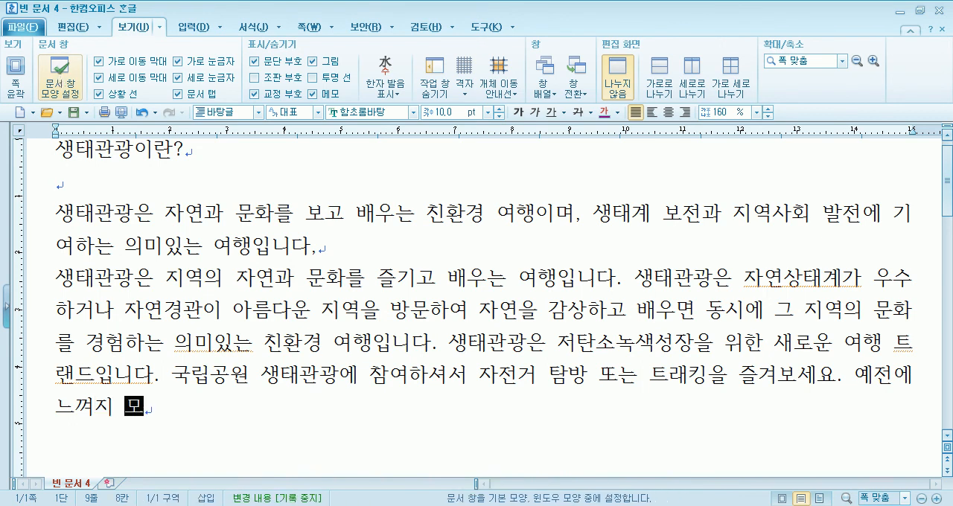
key(BackSpace)
key(BackSpace)
text(하셨ㄷㅓㄴ 새로운 ㄱ)
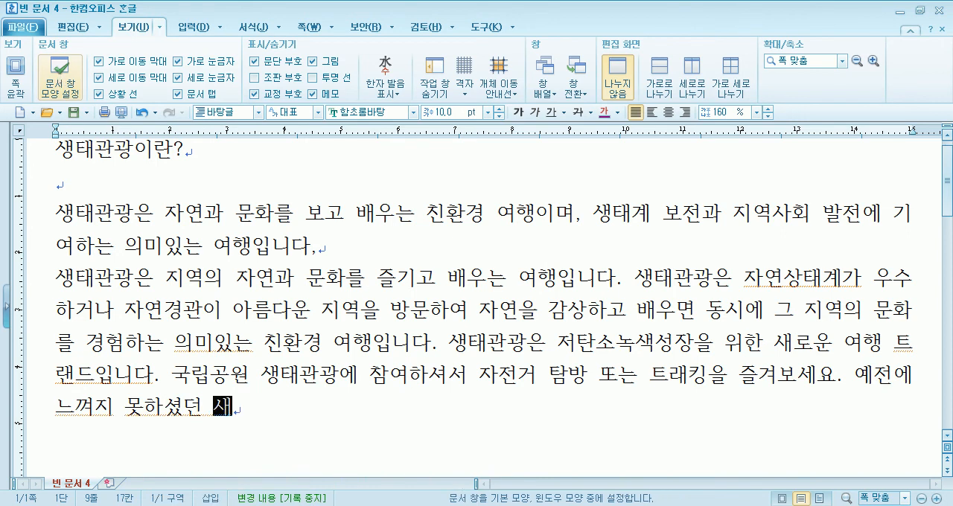
text(ㅕㅇ험을 )
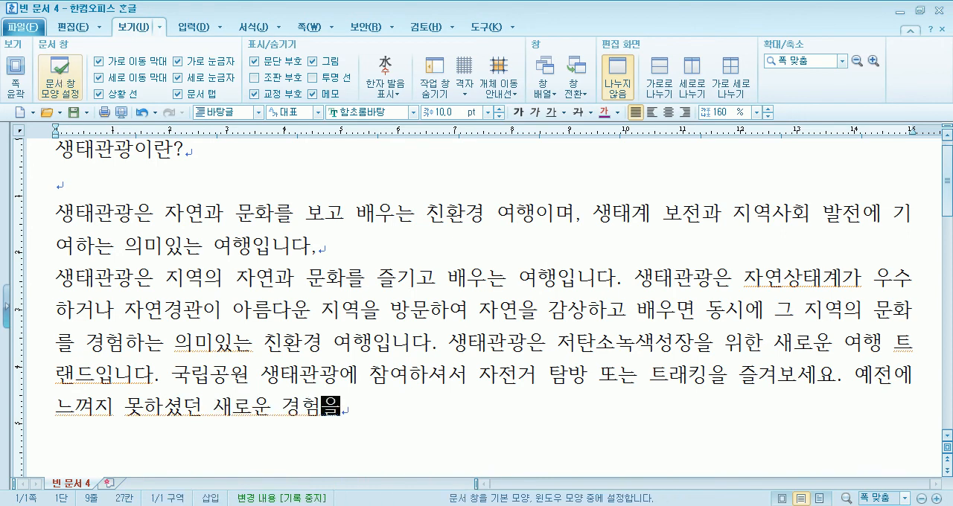
text(핫리)
Finish the sentence with "하실 수 있습니다.", fixing the mistyped verb, and start a new paragraph
key(BackSpace)
key(BackSpace)
key(BackSpace)
text(하실 수 )
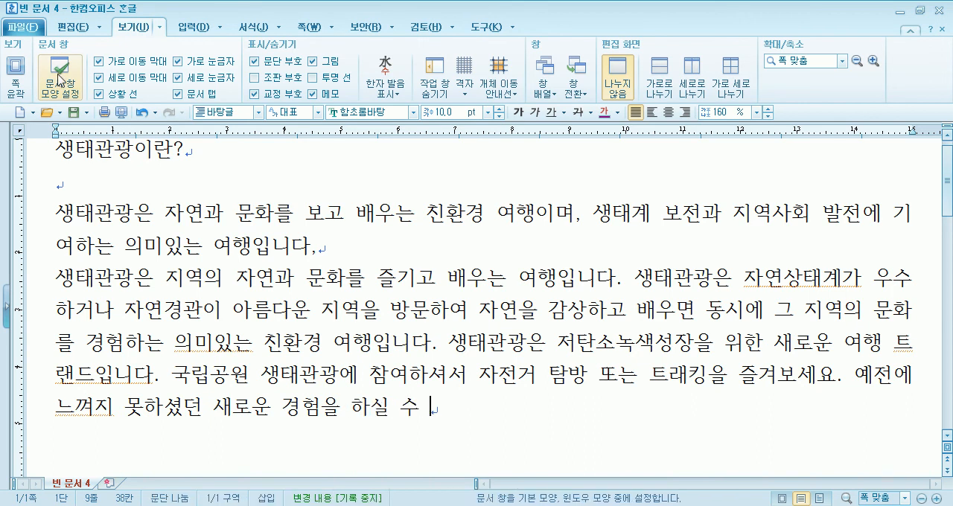
text(있습니다.)
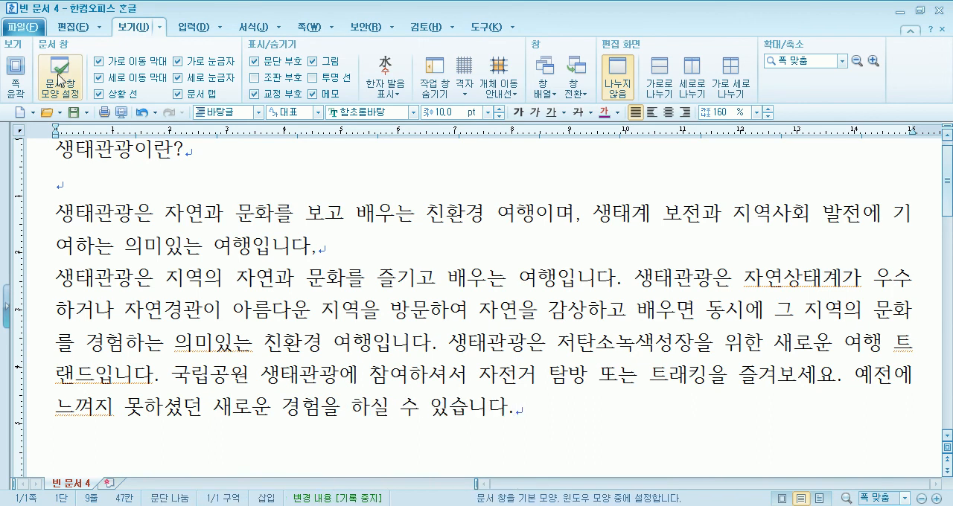
key(Return)
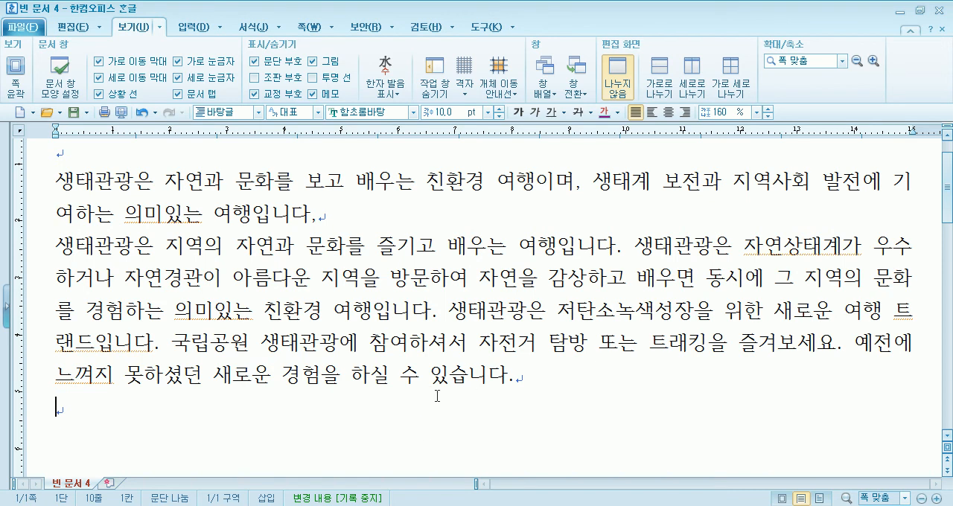
Correct the spelling of "트랜드입니다" to "트렌드입니다" in the second body paragraph
click(73, 342)
key(BackSpace)
text(렌)
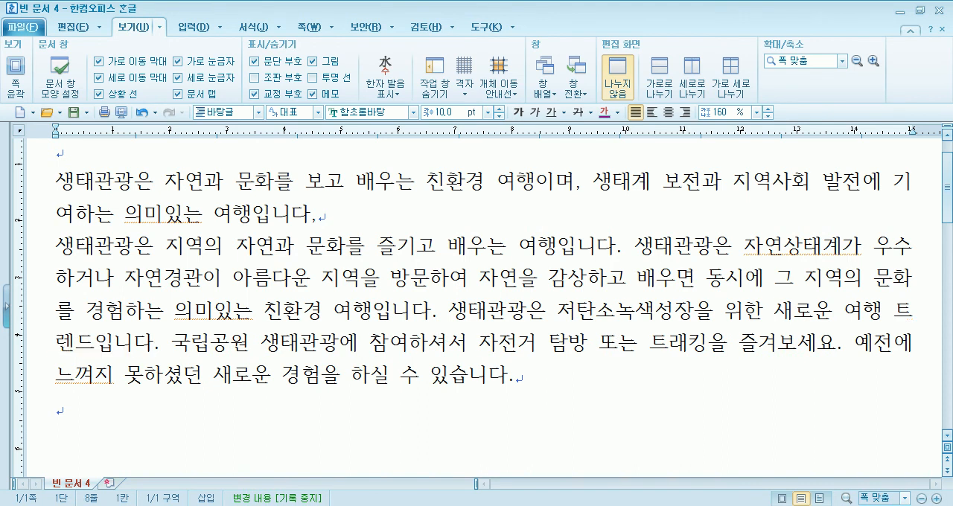
text(자)
Correct "느껴지" to "느끼지" in the last sentence
key(BackSpace)
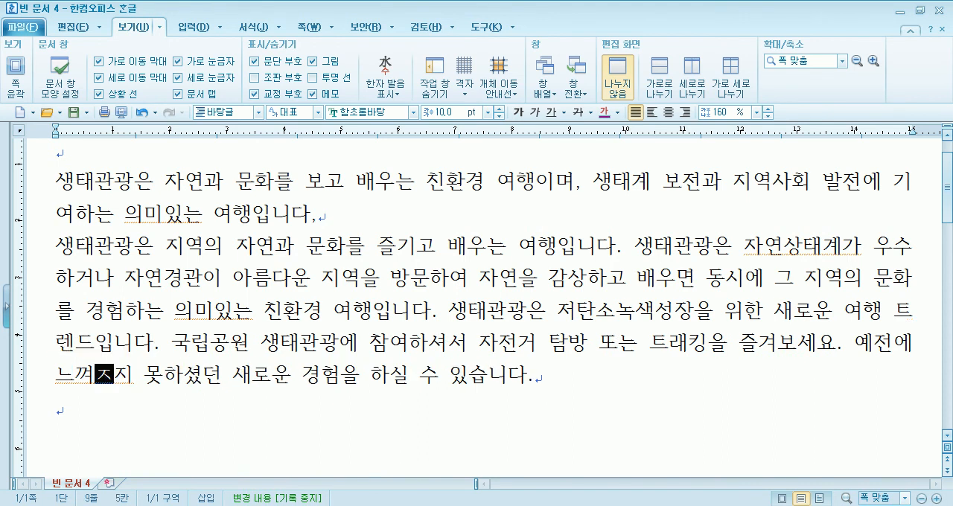
key(Delete)
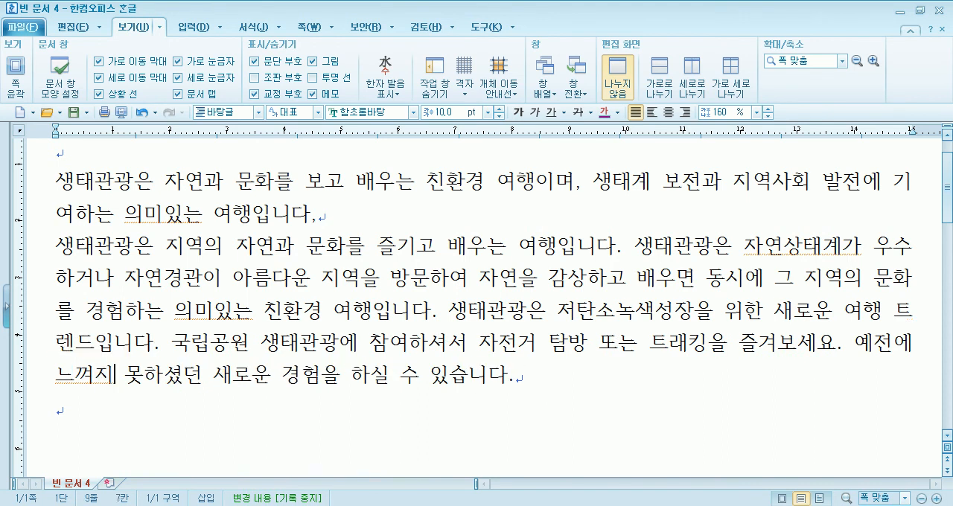
text(끼)
key(Left)
key(BackSpace)
Fix the flagged word spacing so the body reads "의미 있는" in both places and "자연 상태계가"
click(161, 215)
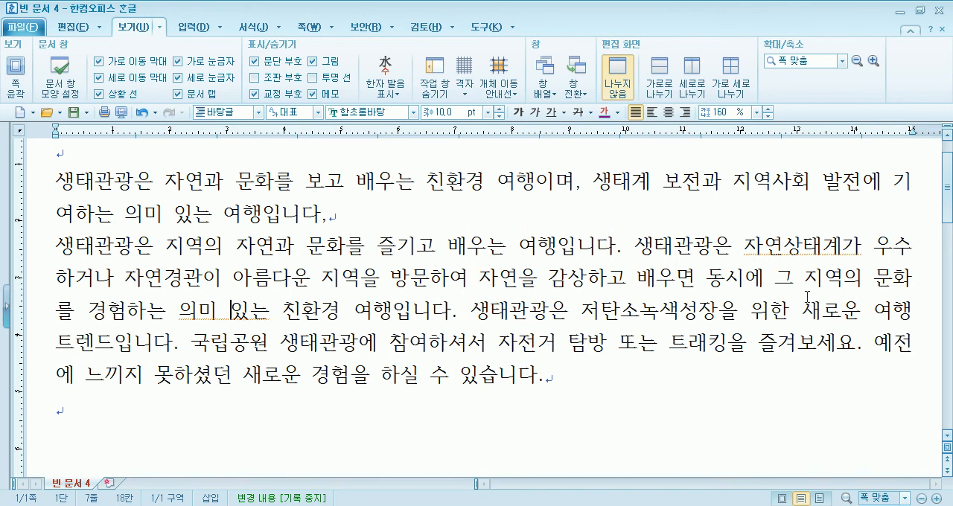
click(790, 246)
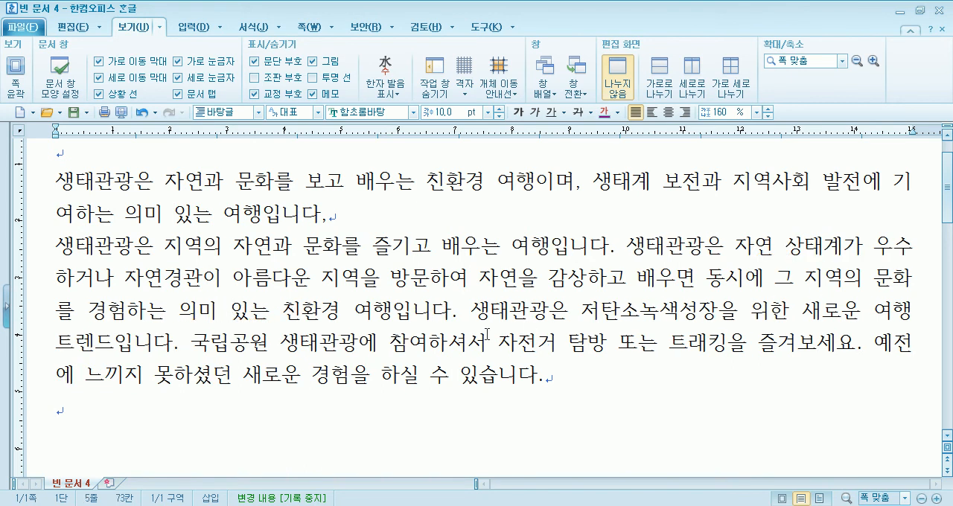
Open the 그리기마당 drawing library with the cursor on the empty line below the title
scroll(351, 347, up, 2)
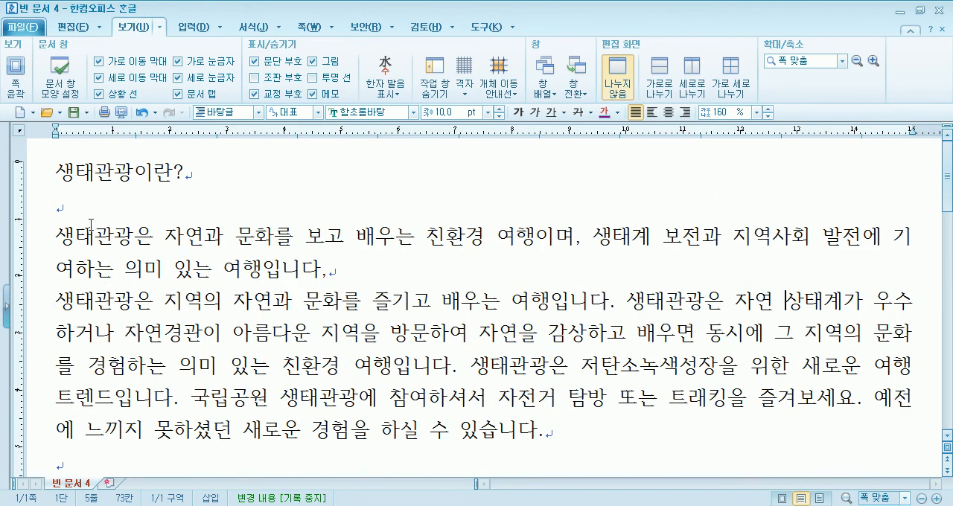
click(35, 216)
click(192, 27)
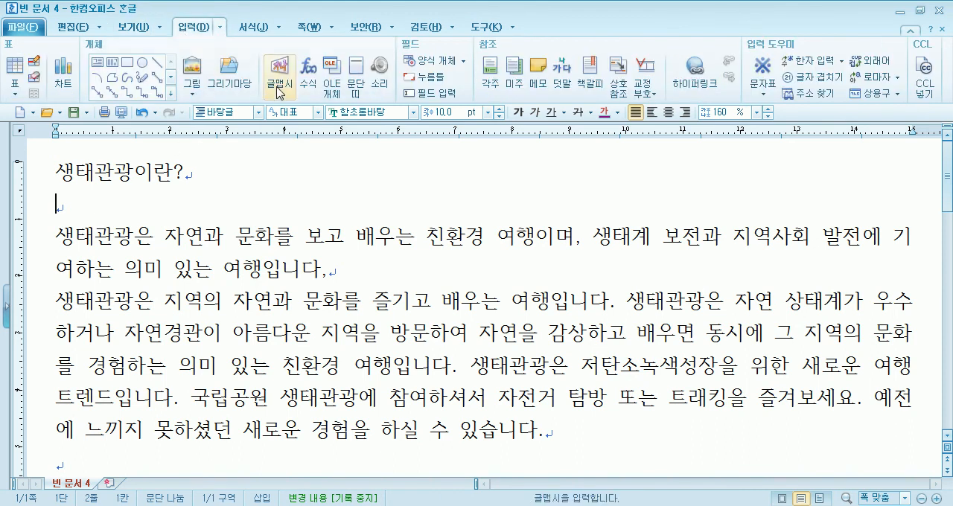
click(228, 75)
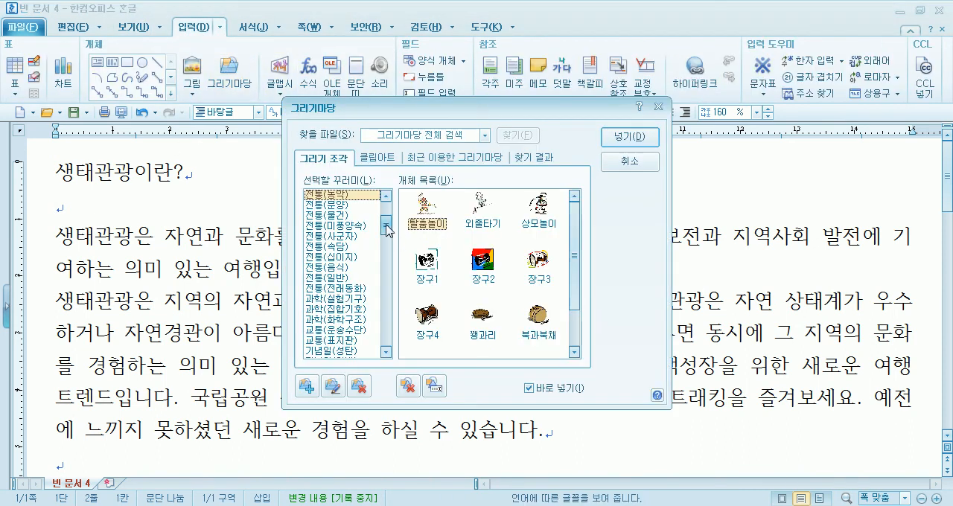
Browse the drawing categories, including 전통(사군자) and 식물(꽃), and choose 식물(야생식물)
click(346, 236)
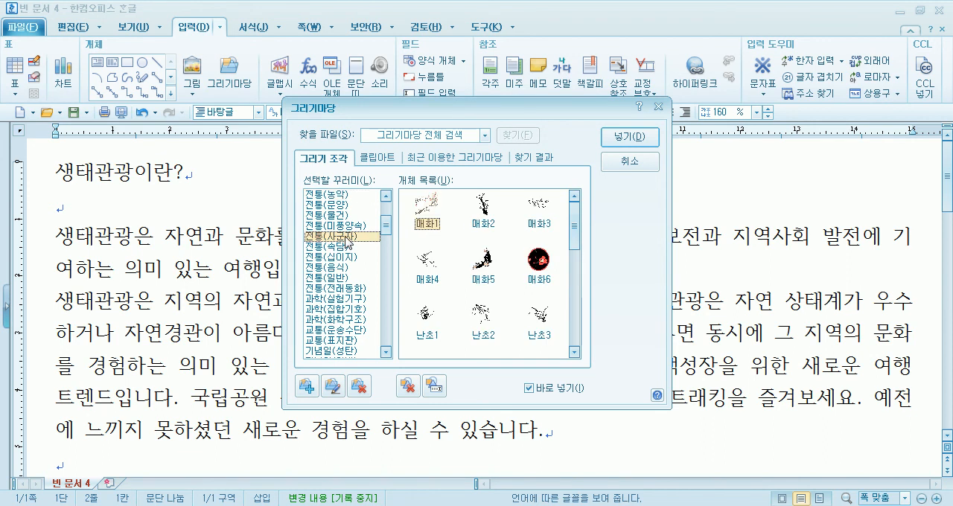
scroll(341, 292, up, 3)
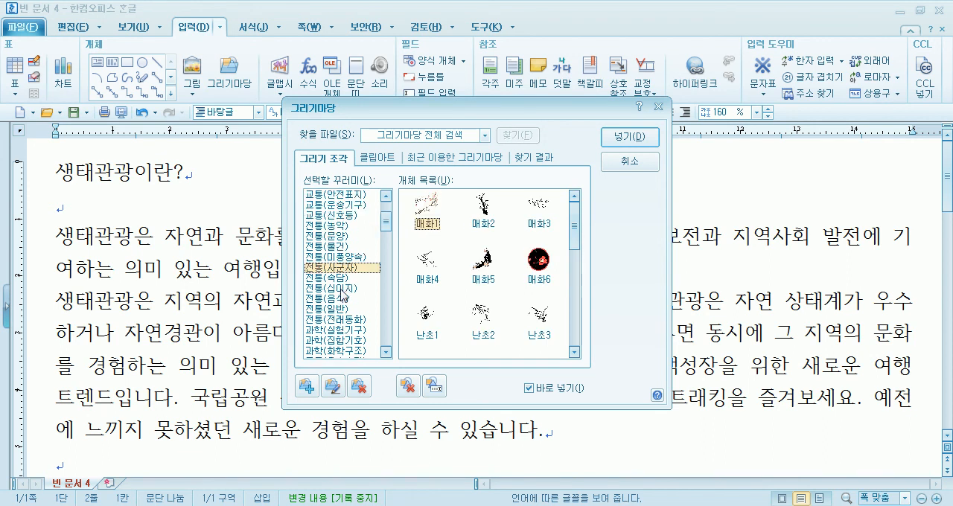
scroll(341, 293, down, 6)
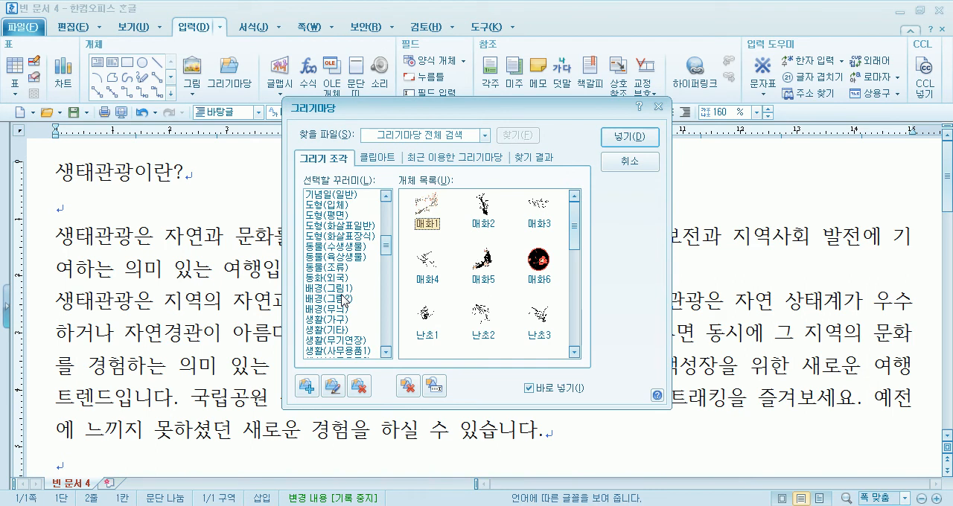
scroll(344, 298, down, 6)
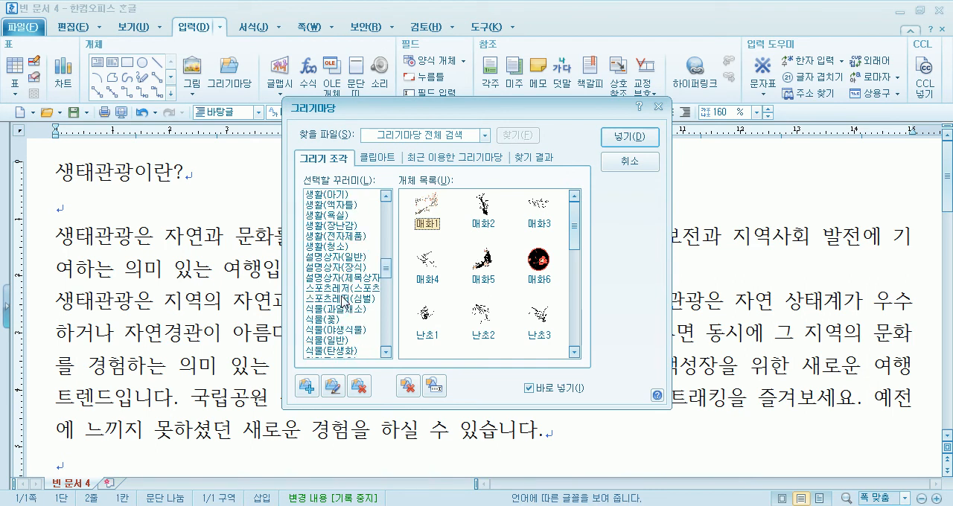
click(342, 320)
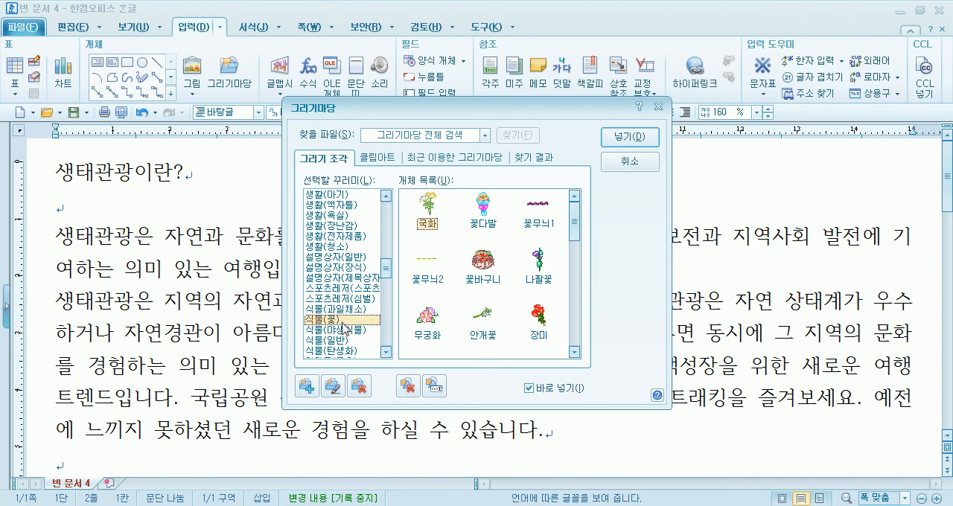
scroll(343, 328, down, 1)
click(345, 300)
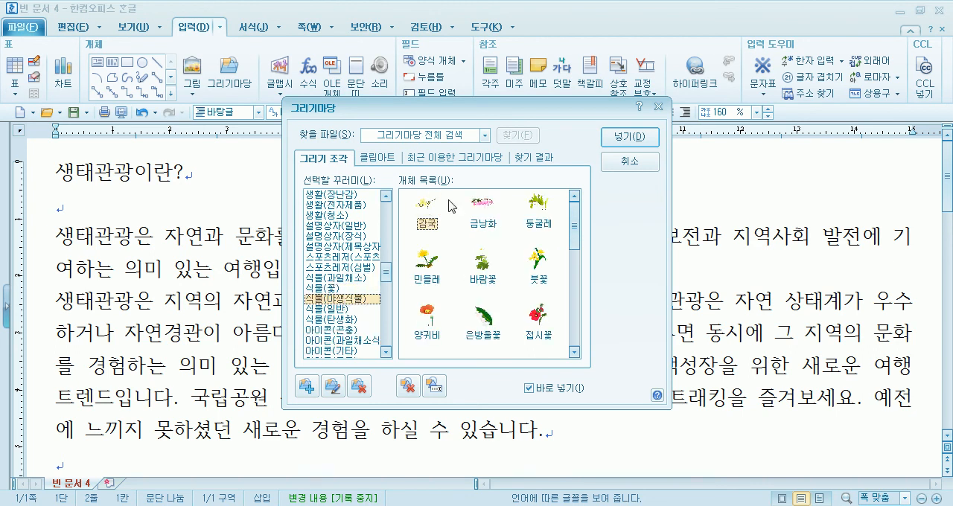
Insert the 민들레 drawing into the body text, moving the library dialog out of the way
drag(468, 107, 480, 73)
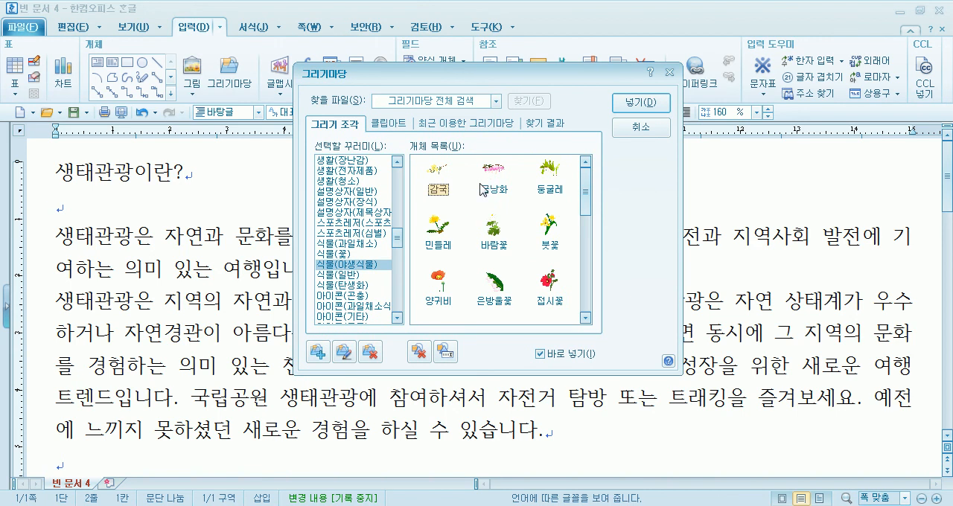
click(441, 228)
click(165, 280)
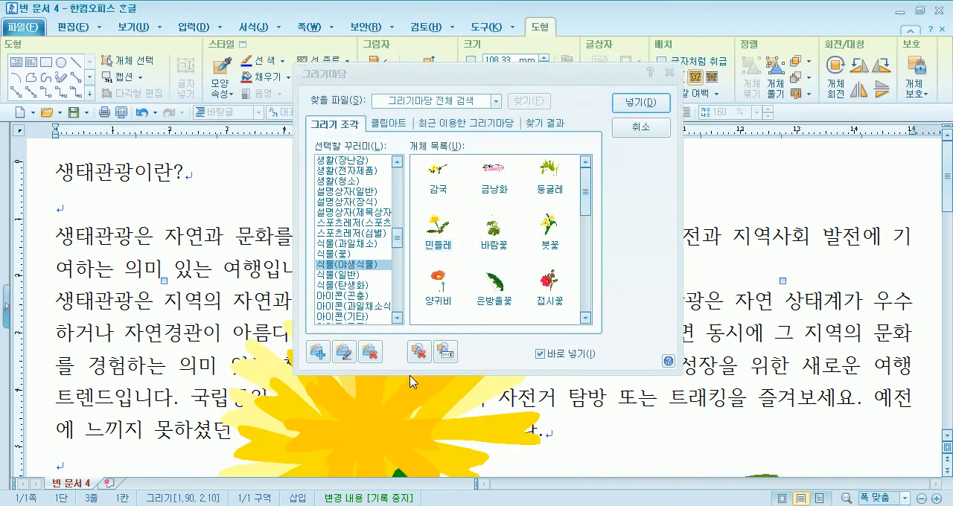
Reposition the dandelion drawing and shrink it to about 23 by 21 mm beneath the last paragraph
drag(386, 393, 309, 377)
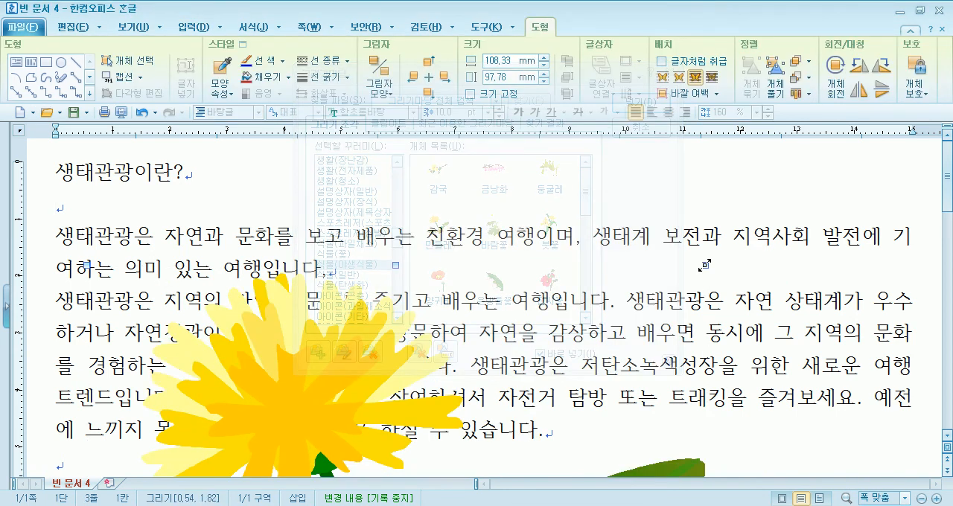
mouse_move(704, 265)
mouse_down()
mouse_move(544, 357)
mouse_move(469, 445)
mouse_move(386, 458)
mouse_move(248, 450)
mouse_up()
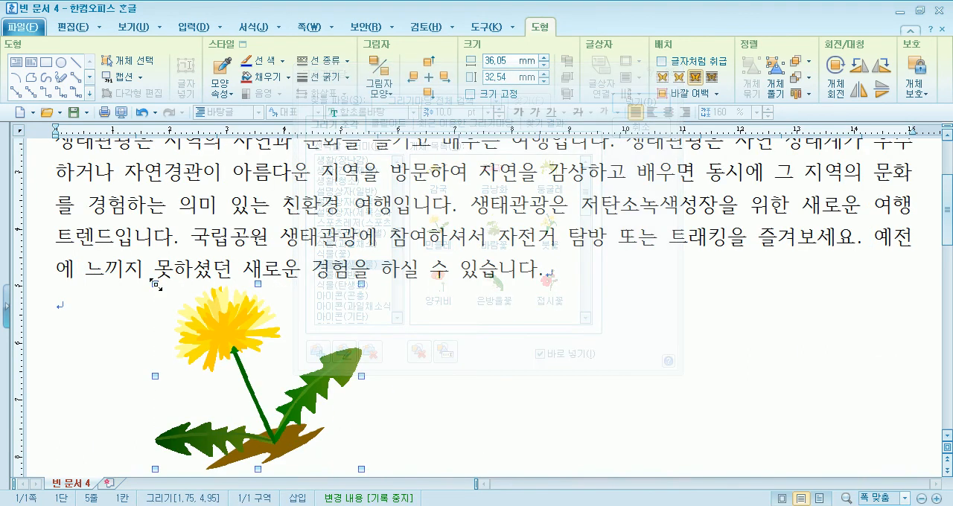
drag(203, 328, 195, 318)
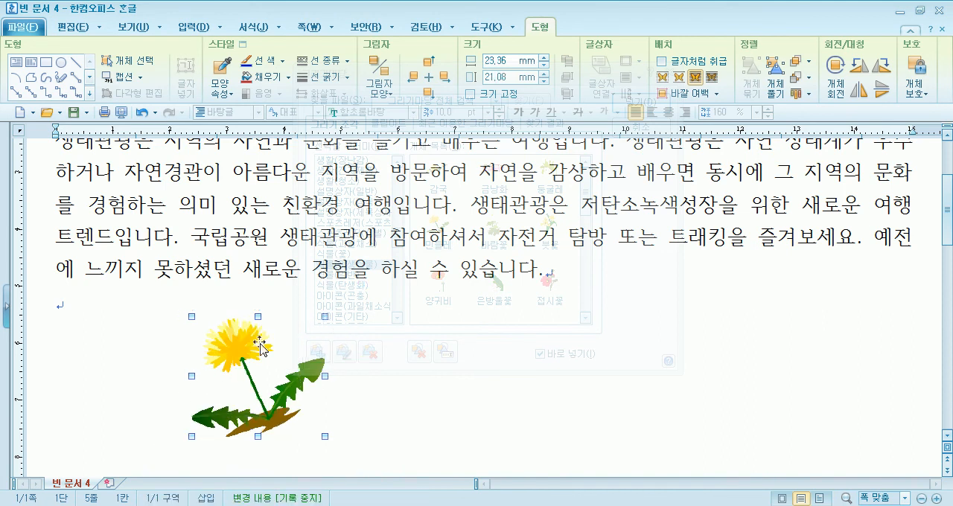
Shift the dandelion drawing further left and insert the 큰구슬붕이 drawing at about 24 by 17 mm on the same row's far right
drag(248, 348, 211, 338)
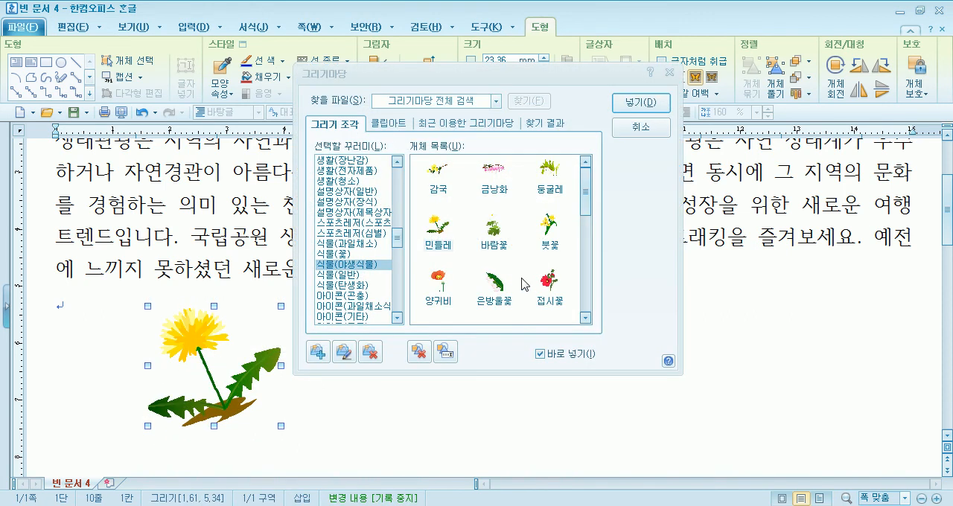
click(585, 197)
click(585, 240)
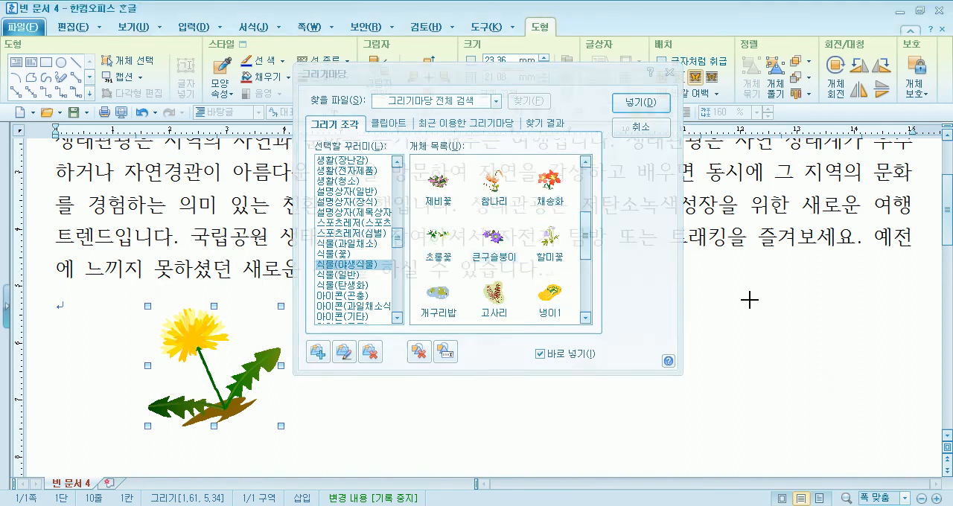
click(820, 393)
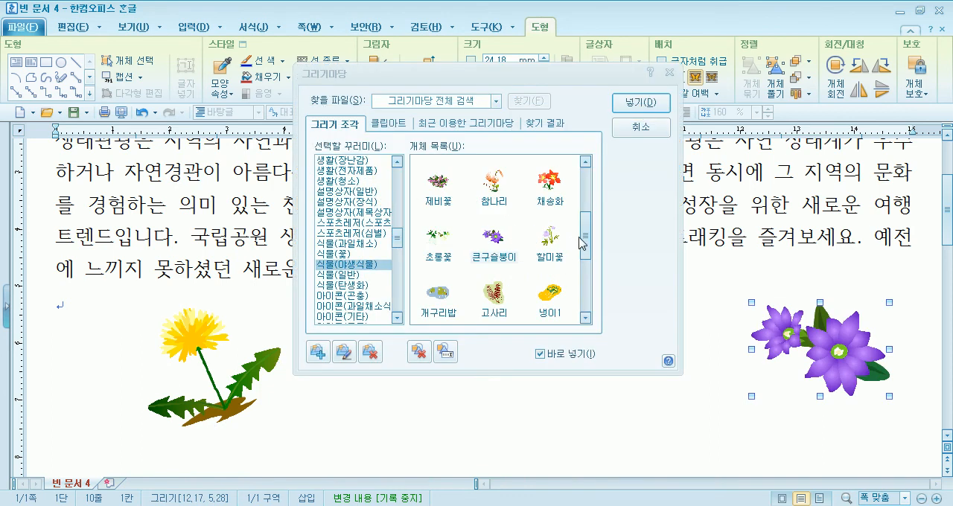
Insert the 금낭화 drawing at about 31 mm wide, slightly lower between the dandelion and the purple flowers
click(586, 186)
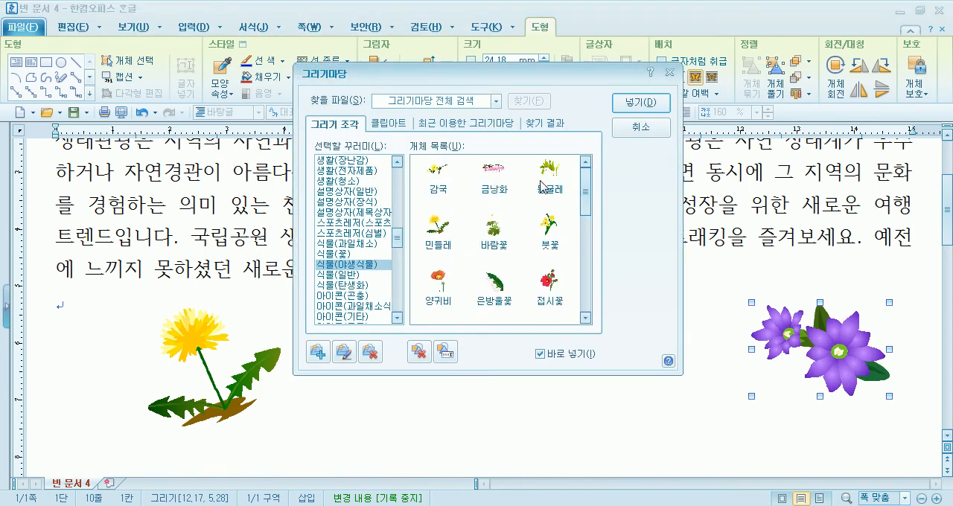
click(493, 175)
drag(421, 399, 600, 477)
Look through the drawings in 식물(야생식물), 식물(일반), 식물(탄생화) and 식물(꽃) for another illustration
click(586, 290)
drag(586, 289, 585, 310)
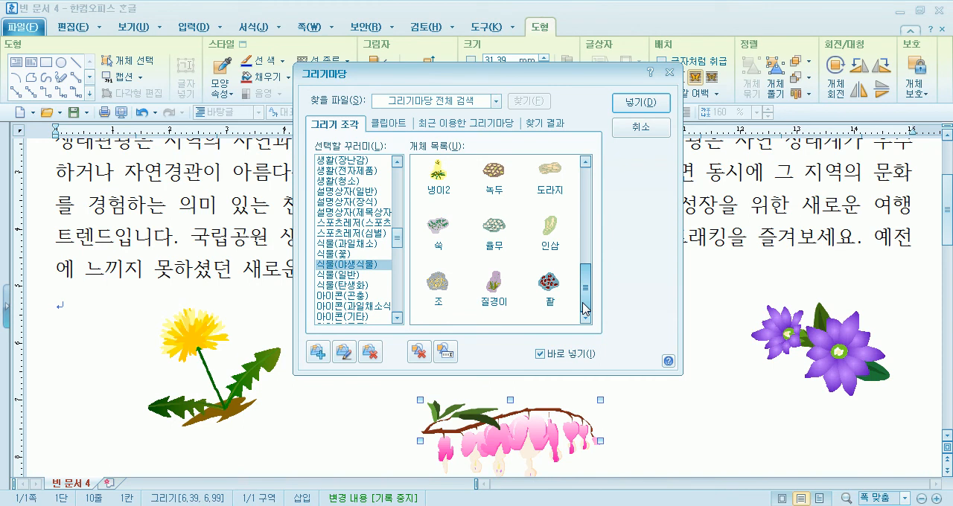
drag(585, 311, 614, 193)
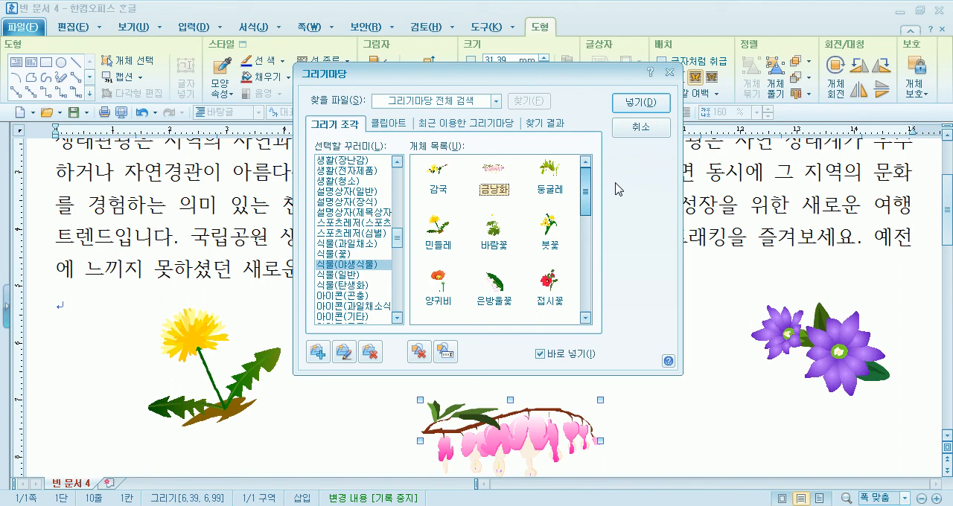
click(350, 276)
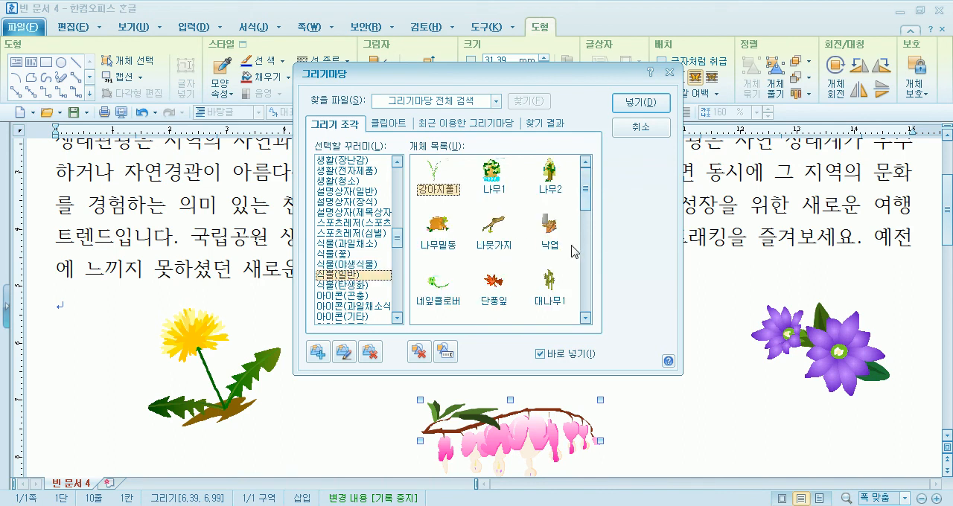
drag(592, 192, 582, 318)
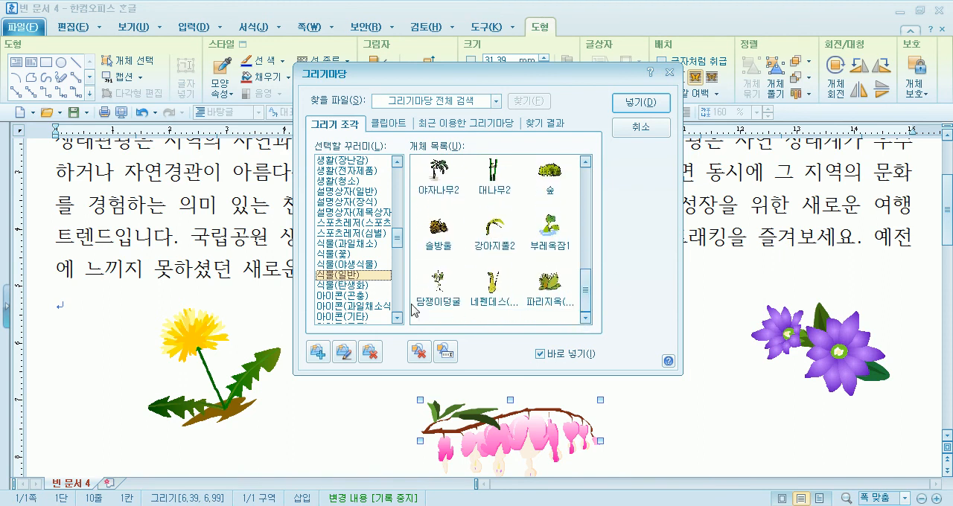
click(363, 286)
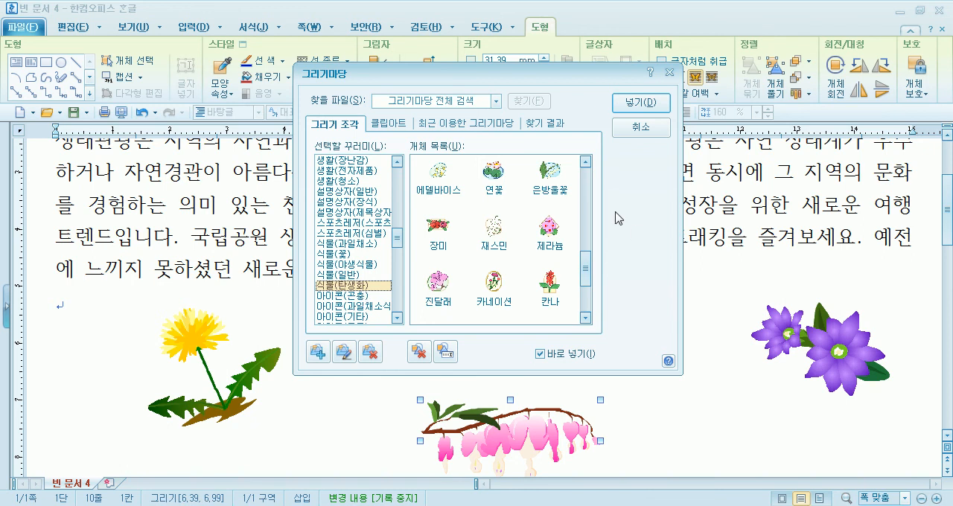
drag(586, 268, 592, 204)
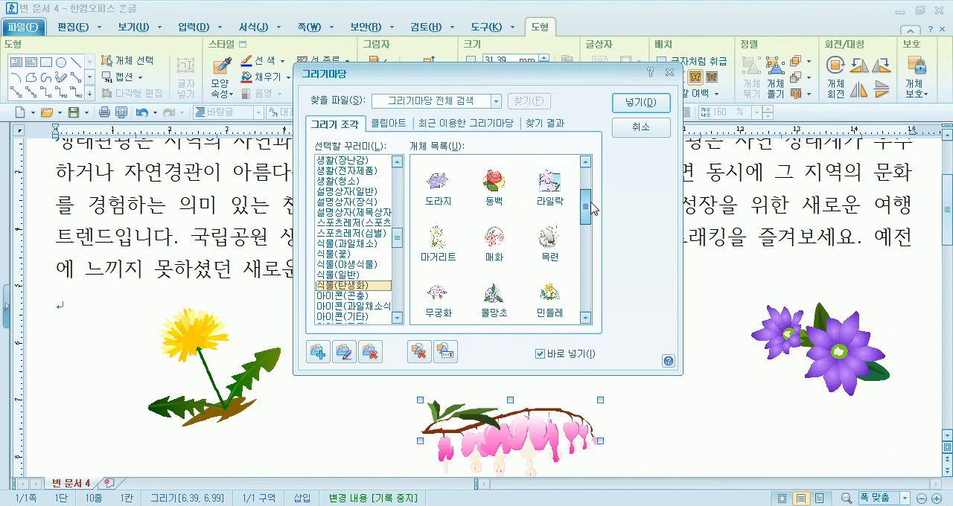
click(347, 244)
click(342, 254)
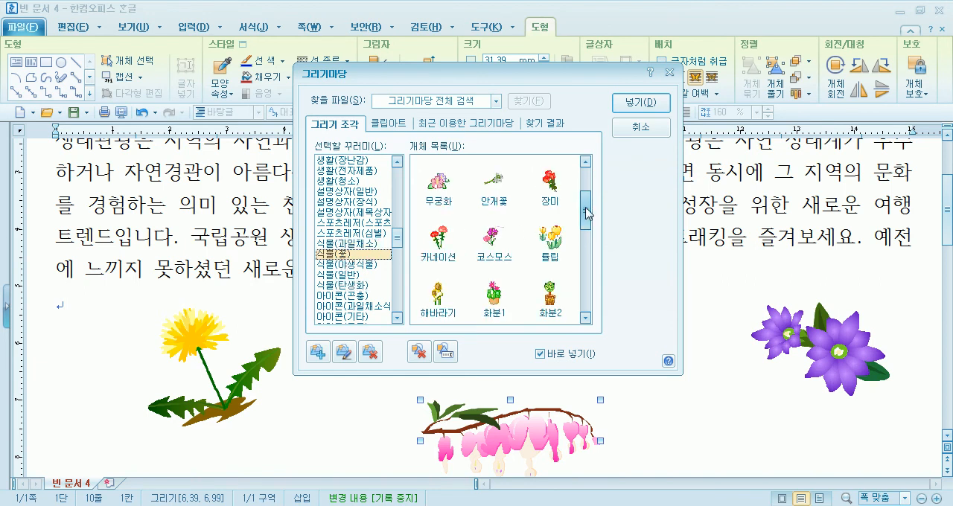
drag(588, 208, 593, 179)
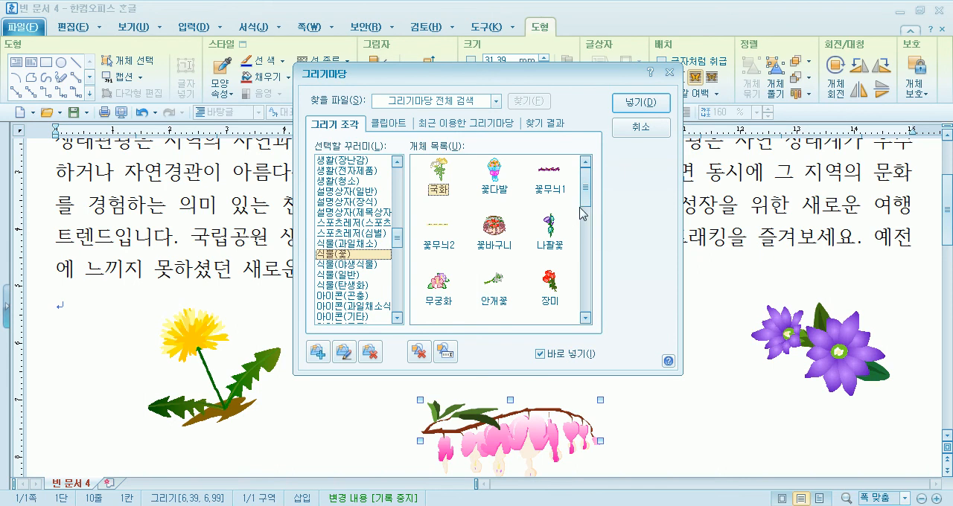
drag(585, 190, 591, 253)
click(365, 264)
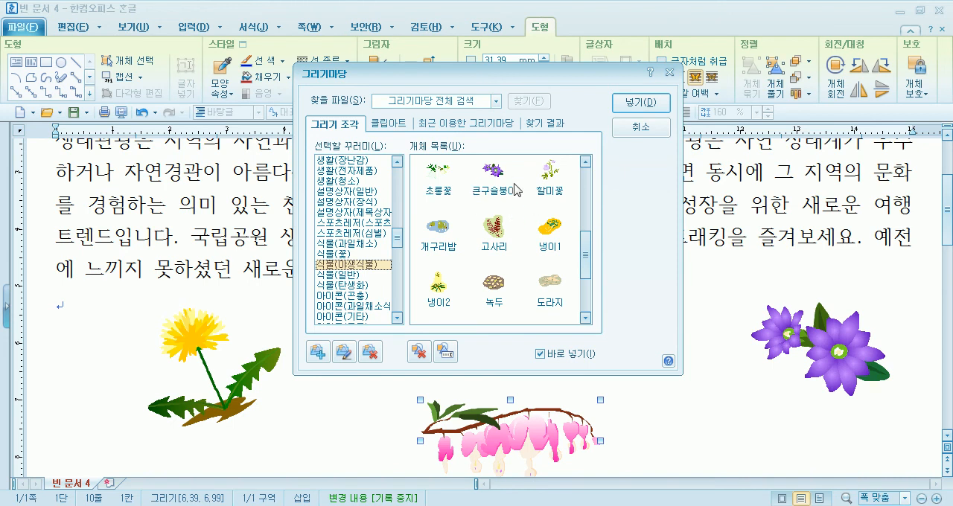
drag(587, 254, 590, 176)
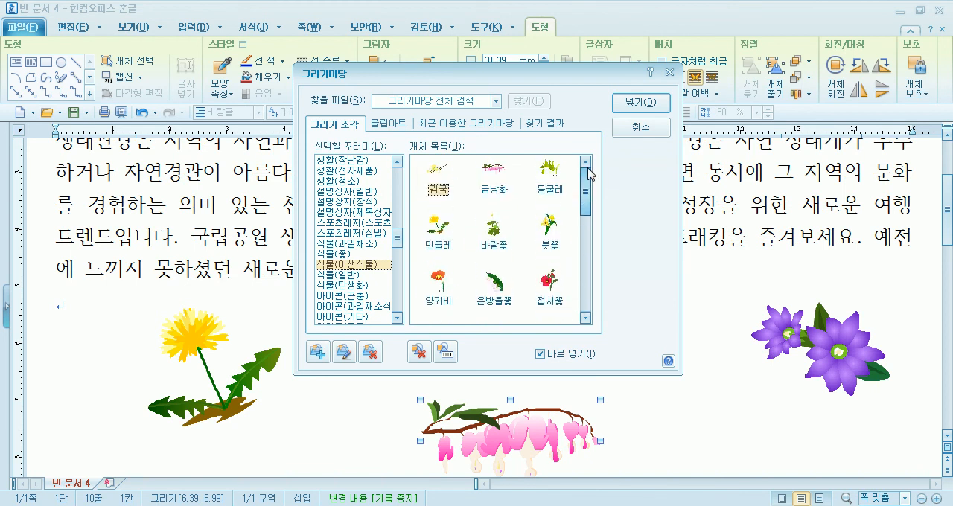
Try out a drawing from 식물(일반) beneath the last paragraph and delete it
click(364, 276)
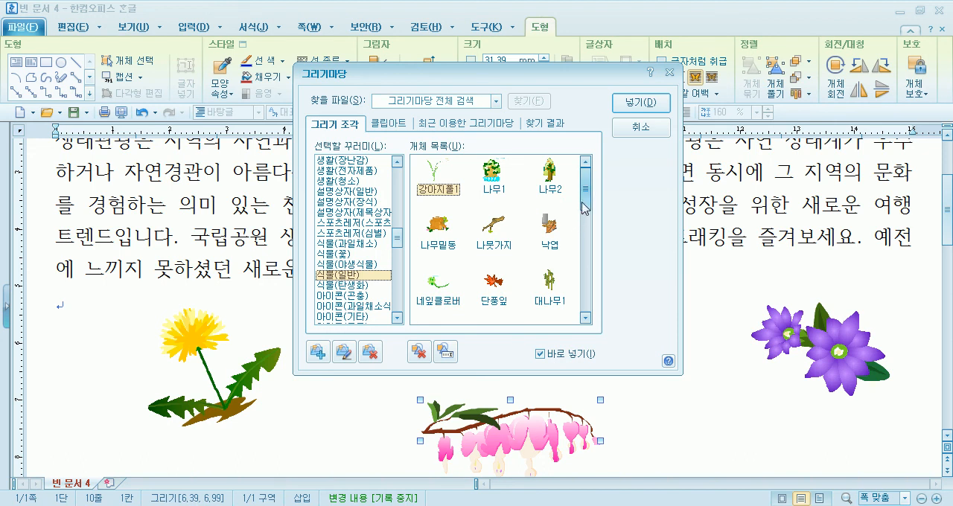
drag(588, 189, 584, 263)
drag(725, 366, 784, 432)
key(Delete)
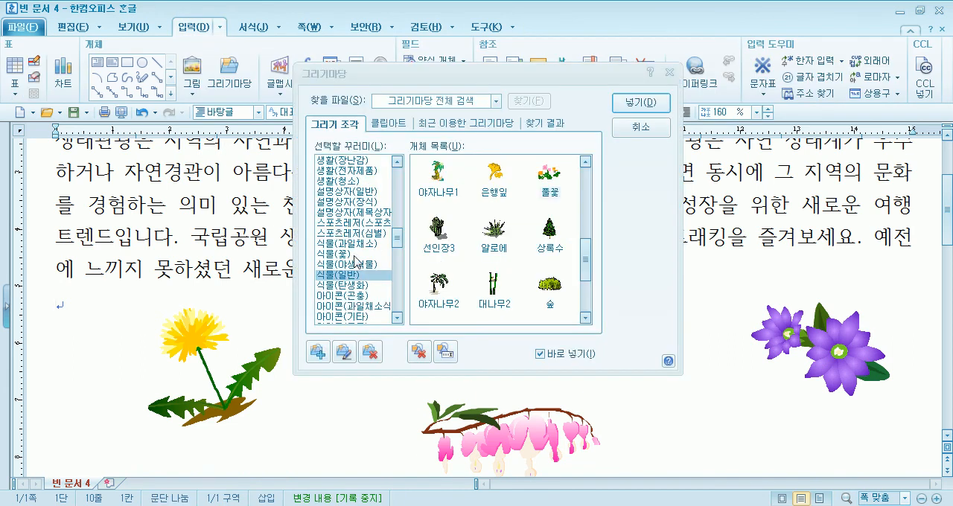
Browse 식물(탄생화) and the 아이콘 drawing categories, including 곤충, 수중생물, 음식 and 편집, and skim the remaining category names
click(352, 285)
drag(585, 253, 583, 275)
drag(580, 273, 574, 300)
click(341, 295)
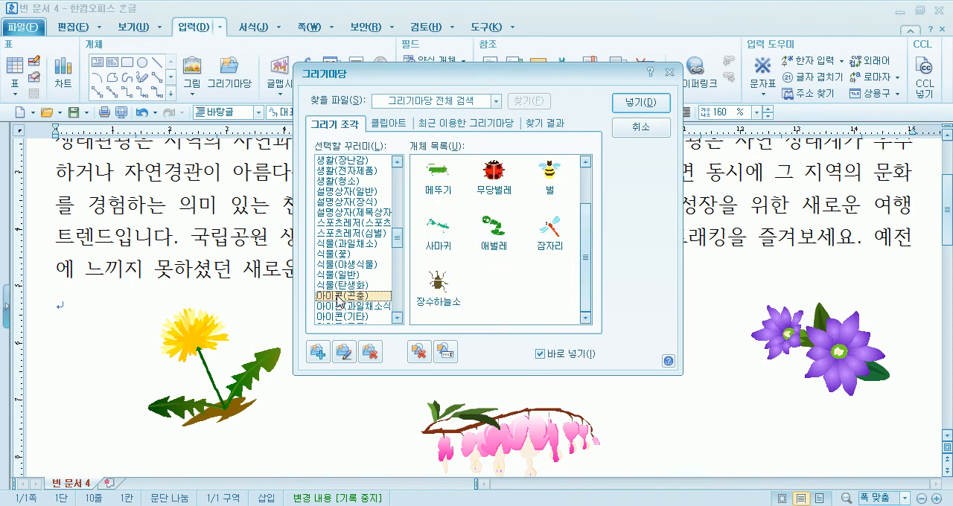
click(383, 306)
scroll(360, 291, down, 2)
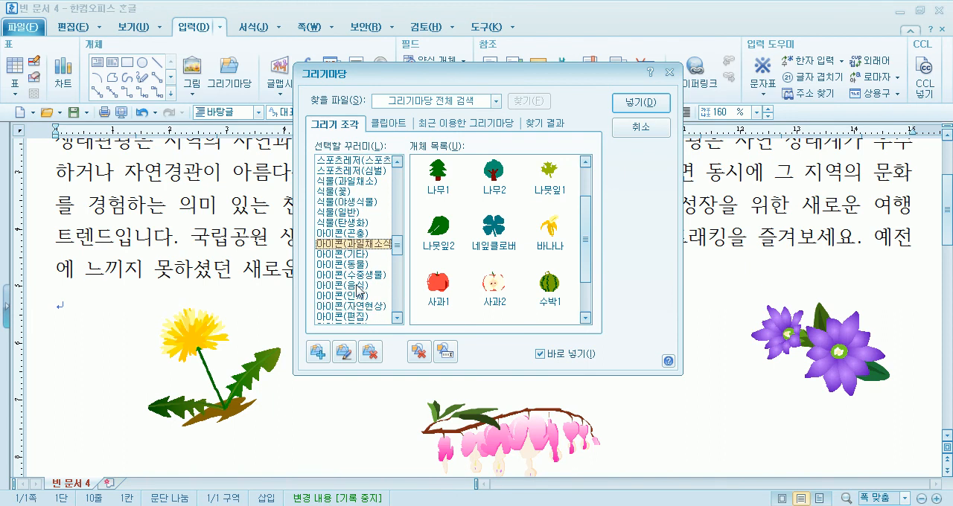
click(373, 276)
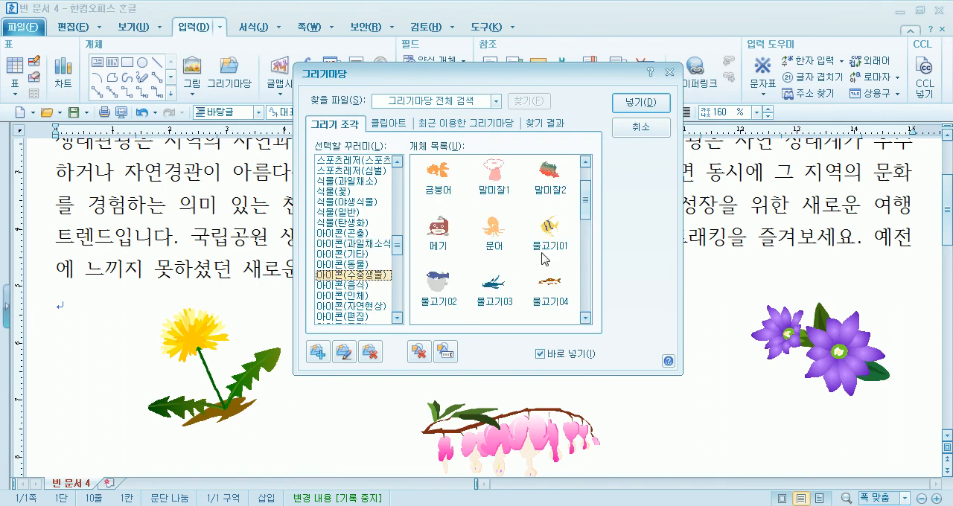
drag(583, 211, 583, 294)
click(340, 287)
scroll(365, 296, down, 1)
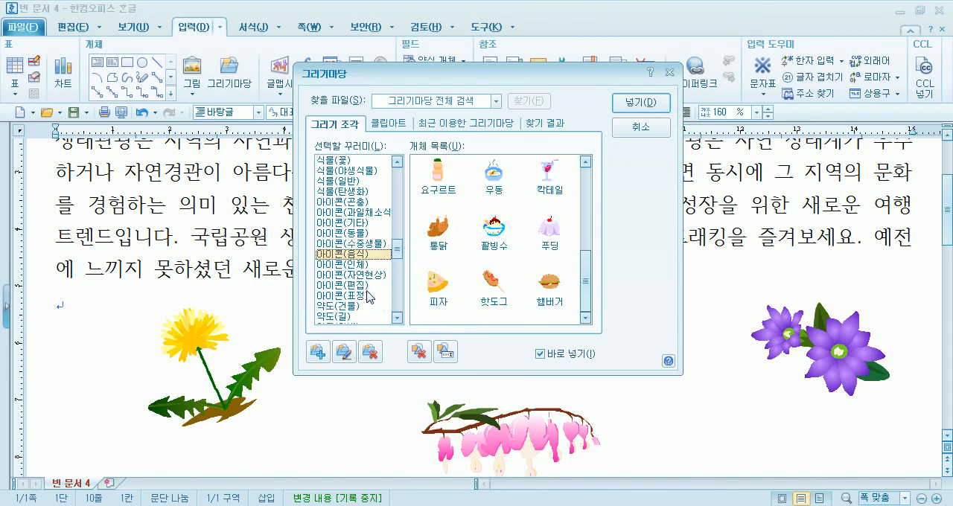
click(373, 277)
click(353, 287)
scroll(361, 282, down, 2)
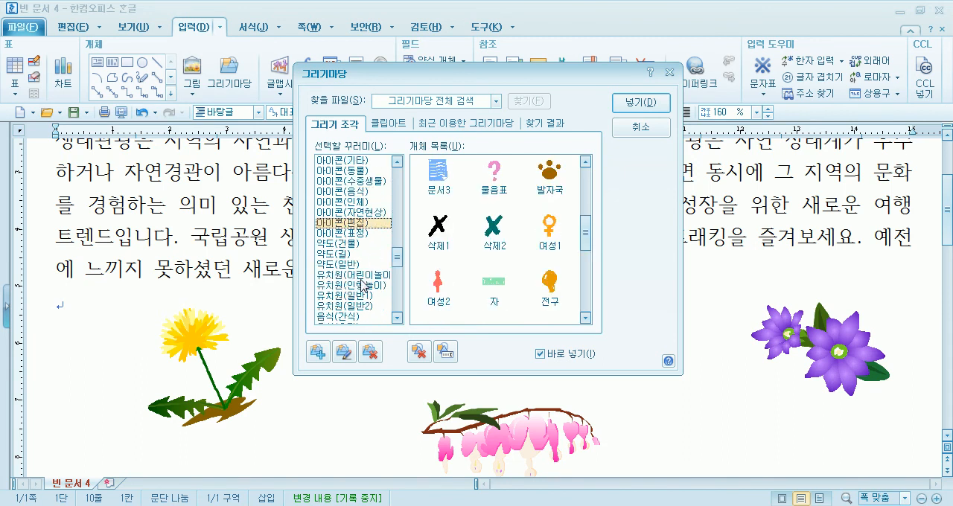
scroll(357, 270, down, 2)
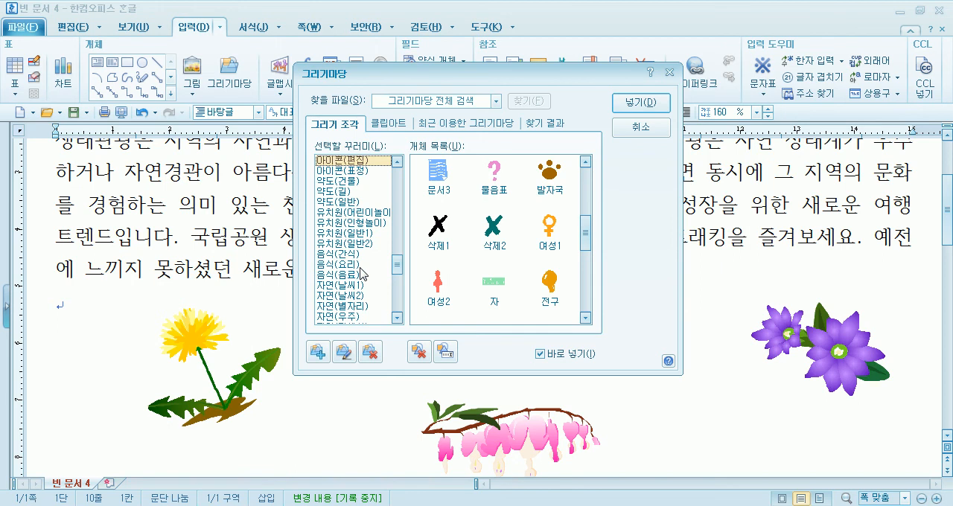
scroll(362, 274, down, 4)
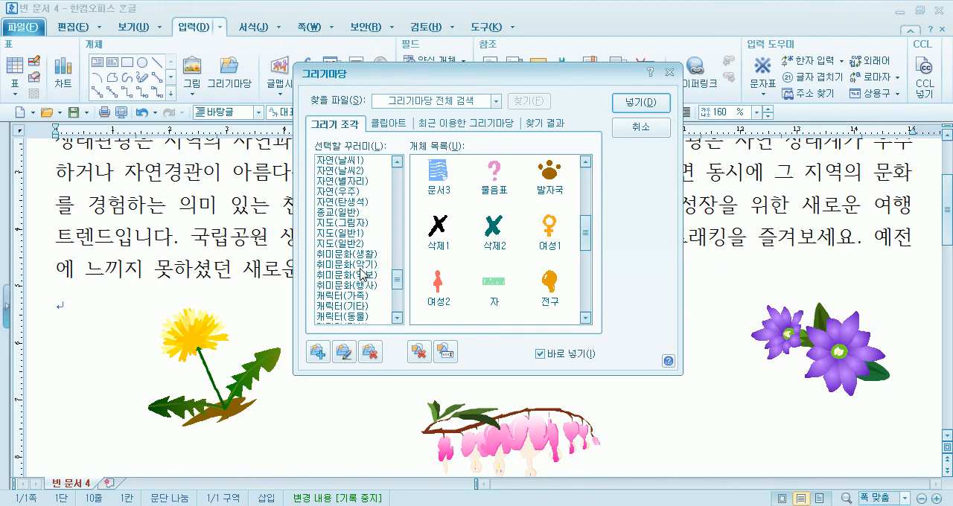
Look over the 클립아트 collection's categories and view the 조화 images
click(393, 127)
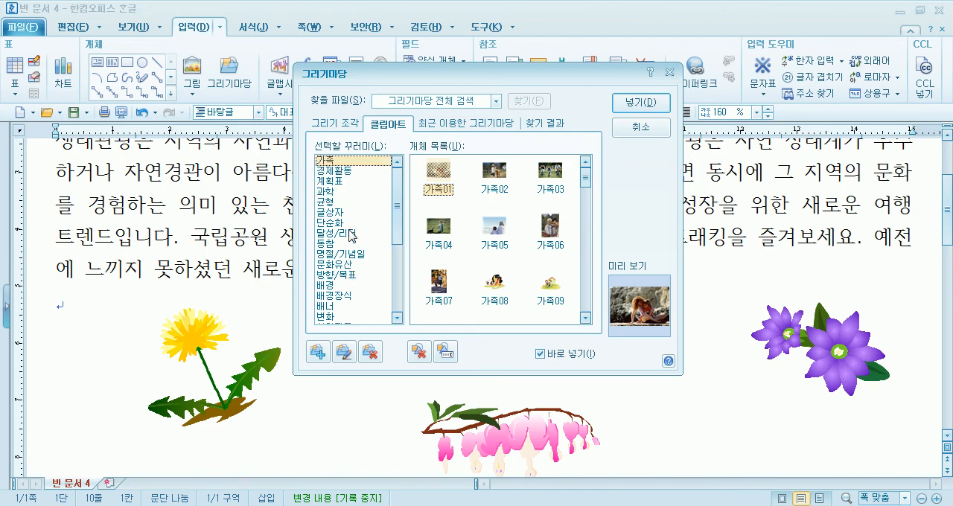
scroll(352, 236, down, 5)
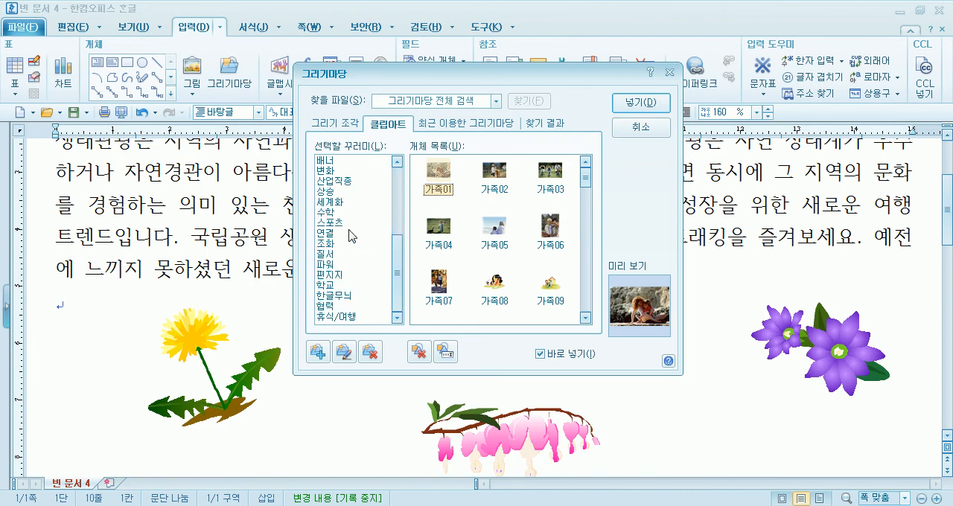
click(327, 245)
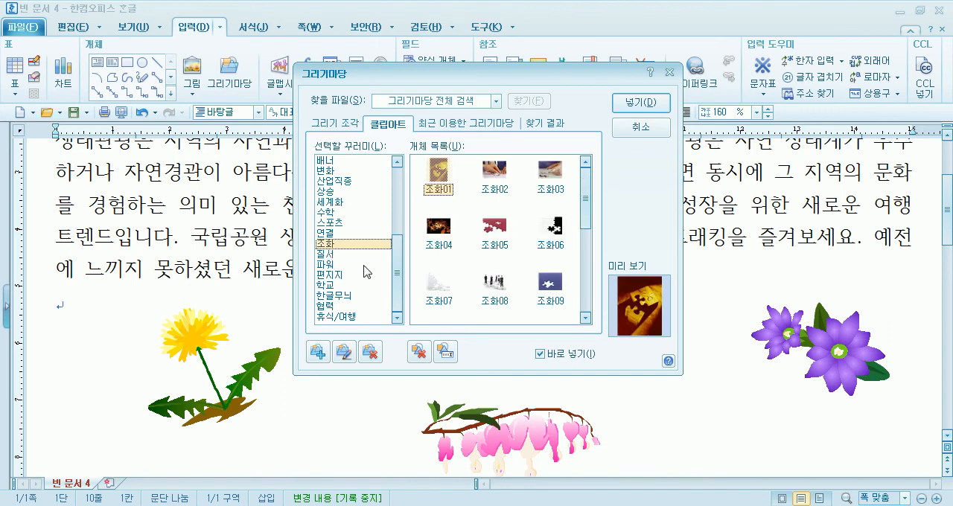
scroll(364, 305, up, 4)
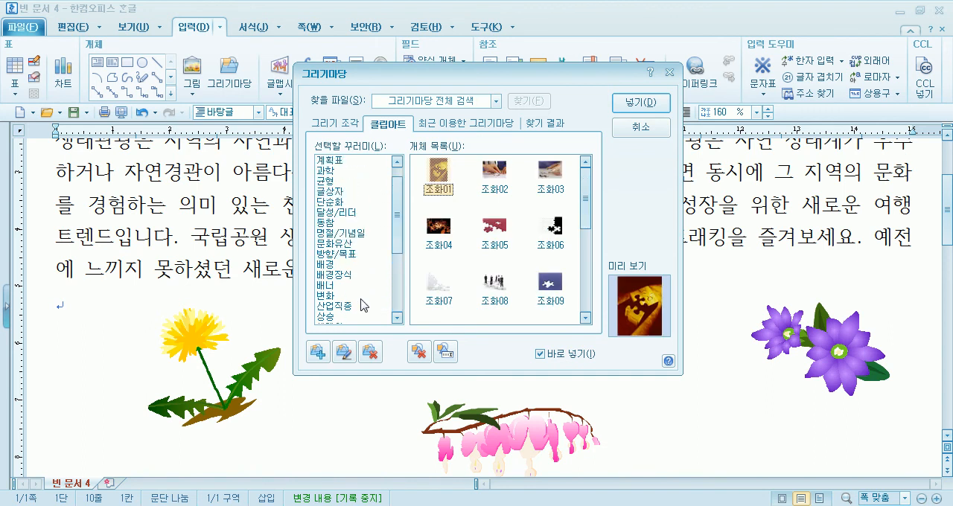
scroll(364, 305, up, 1)
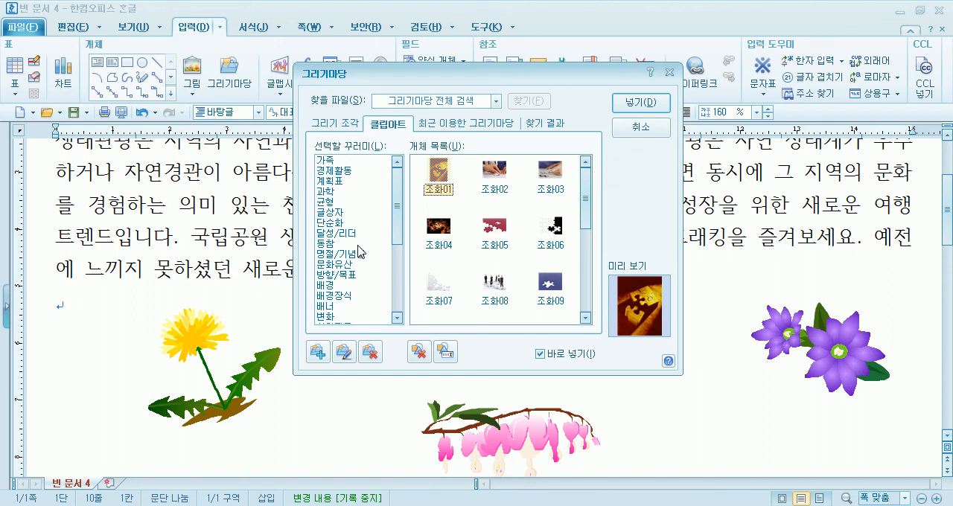
Insert the 제비꽃 drawing from 식물(야생식물) at about 21 by 13 mm right of the dandelion and close the drawing library
click(346, 125)
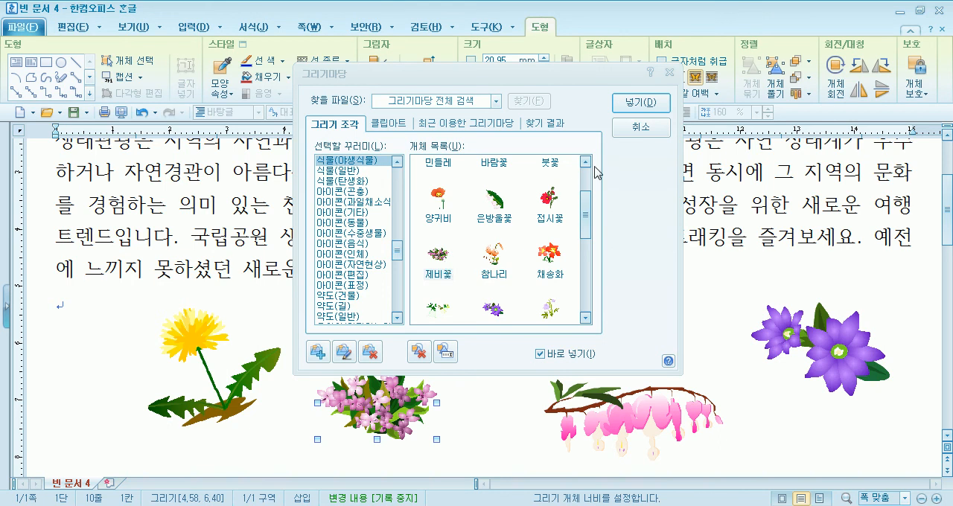
click(640, 126)
click(315, 291)
Move the dandelion further left, then reposition the 제비꽃 drawing beside it and enlarge it to about 31 by 19 mm
drag(181, 355, 128, 364)
click(397, 401)
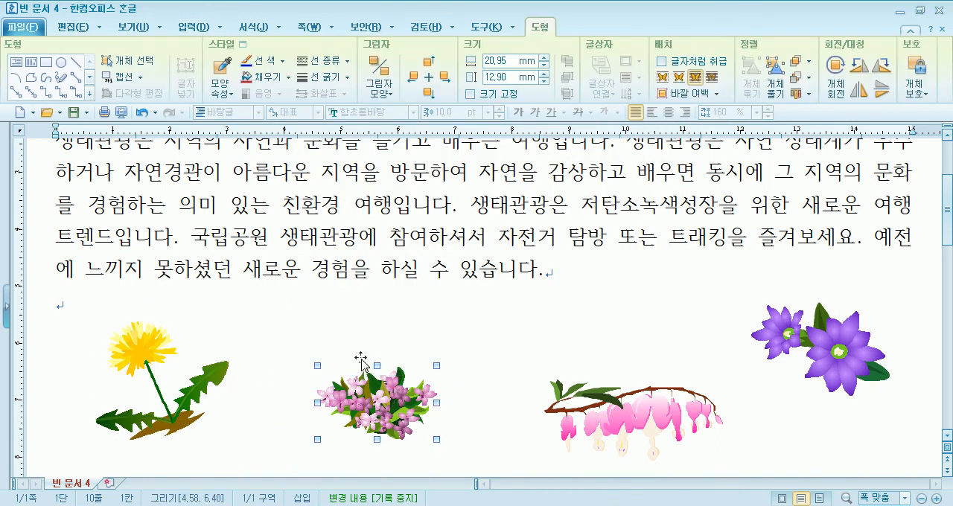
drag(366, 372, 334, 336)
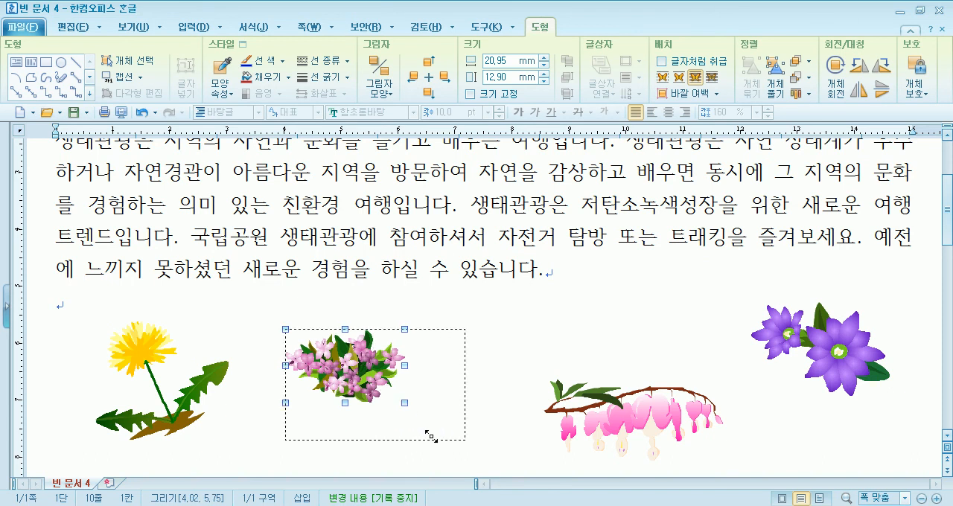
drag(404, 403, 463, 439)
drag(373, 390, 362, 390)
Move the 금낭화 drawing up beside the 제비꽃 and enlarge it, and enlarge the 큰구슬붕이 drawing to about 29 by 20 mm
drag(638, 406, 572, 357)
drag(657, 411, 678, 430)
drag(613, 391, 606, 391)
click(864, 351)
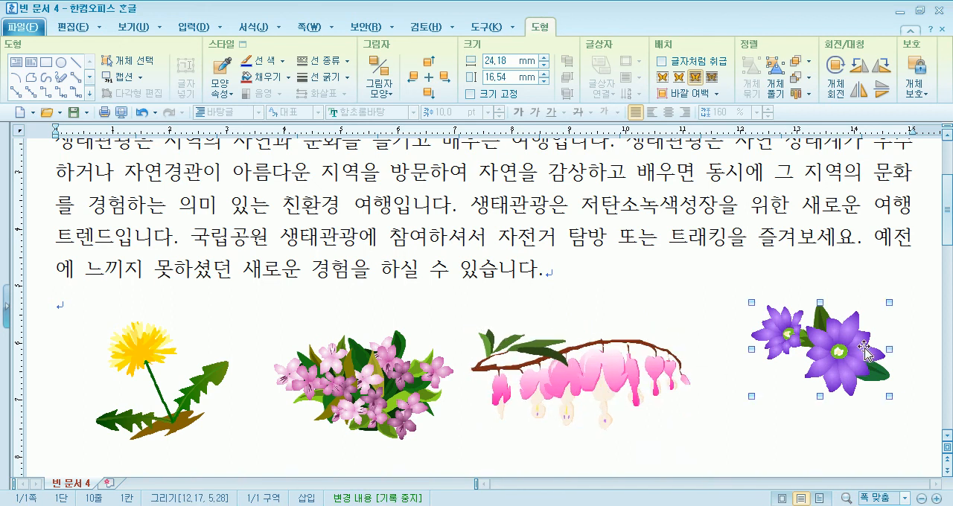
drag(730, 414, 730, 414)
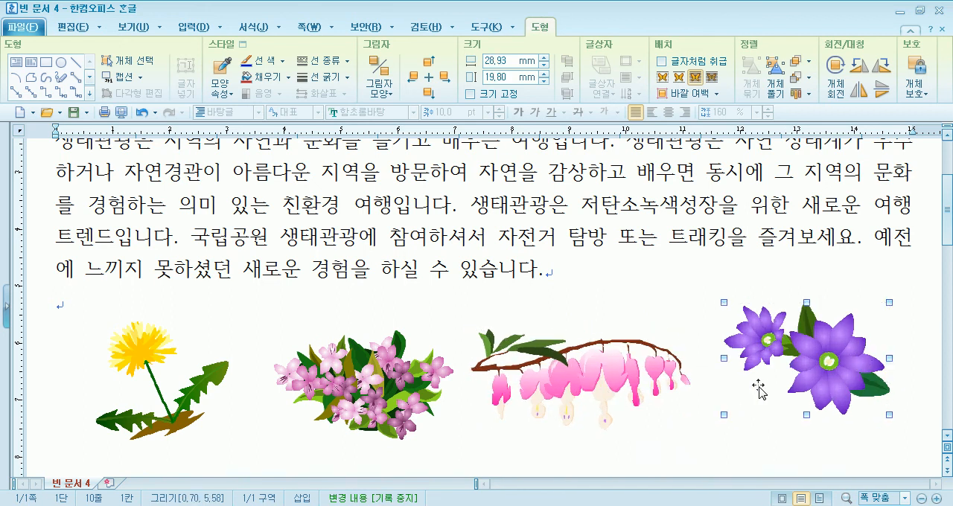
Swap the 금낭화 and 큰구슬붕이 drawings so all four flowers form one row, and deselect the drawings
drag(578, 364, 719, 235)
drag(807, 350, 558, 377)
drag(702, 251, 734, 367)
click(397, 382)
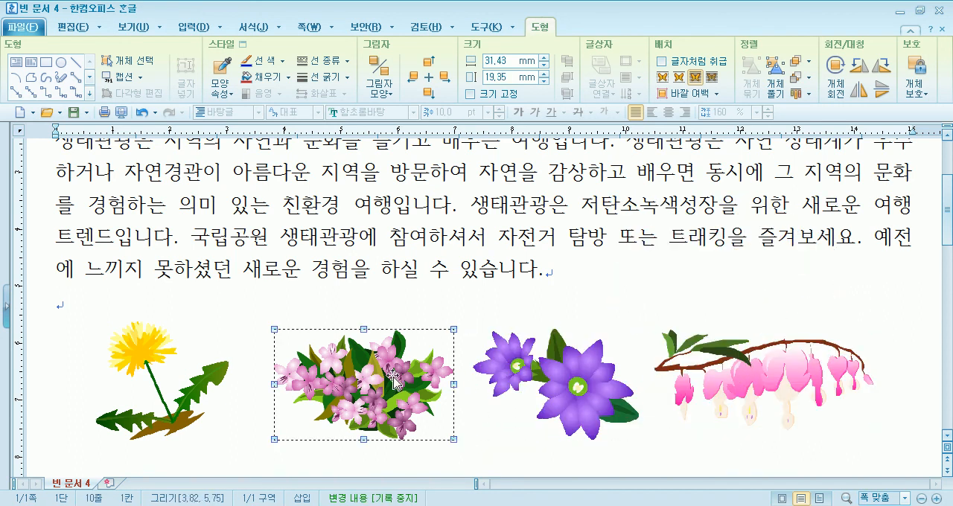
click(404, 300)
scroll(442, 304, down, 3)
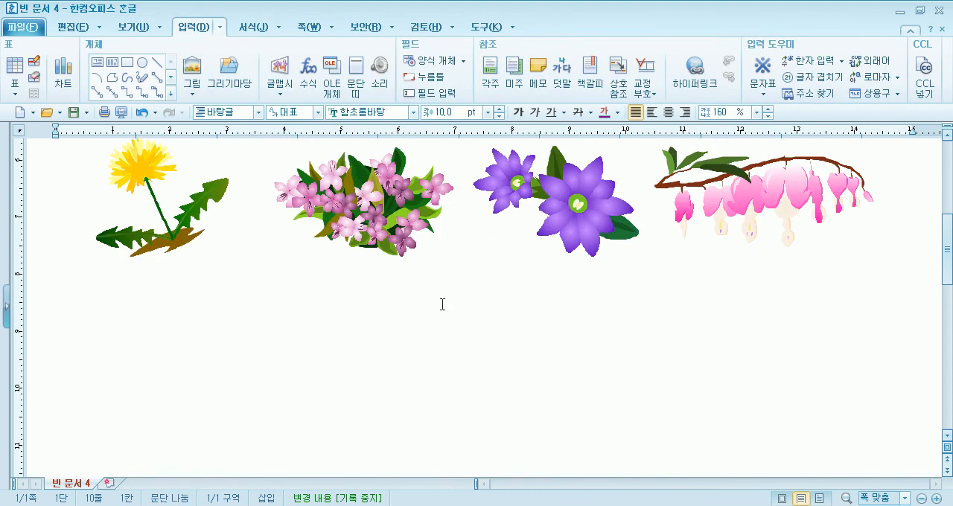
Copy the 금낭화 drawing at the end of the flower row onto the body text and enlarge the copy to about 107 by 49 mm
scroll(442, 305, up, 3)
click(749, 380)
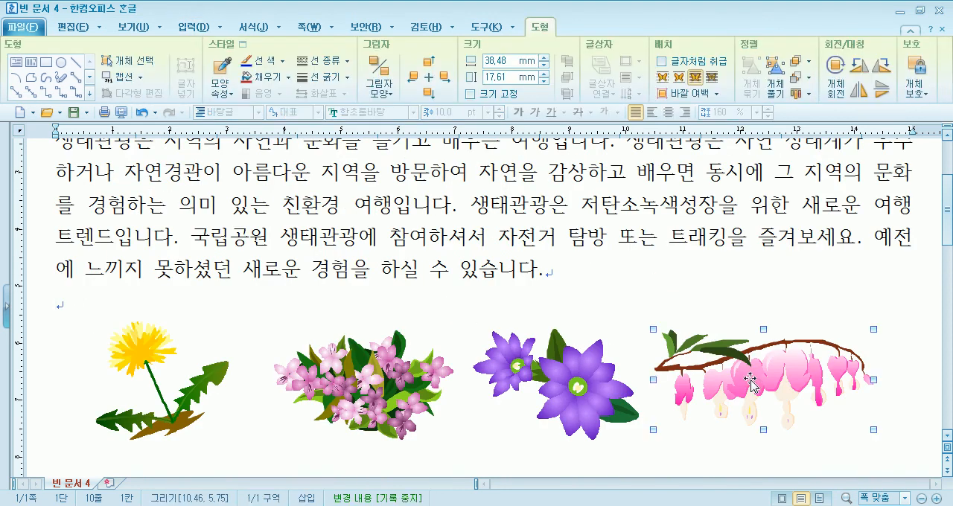
drag(746, 384, 302, 192)
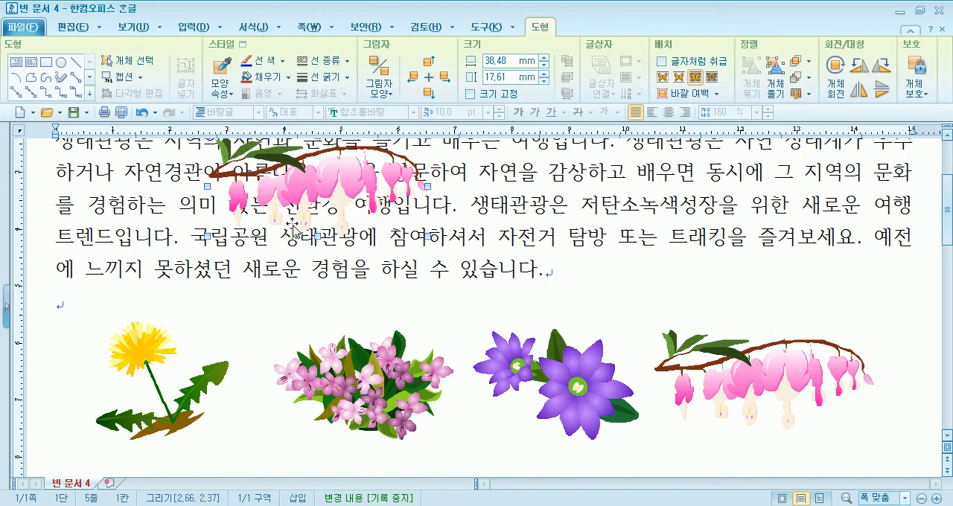
drag(289, 350, 160, 286)
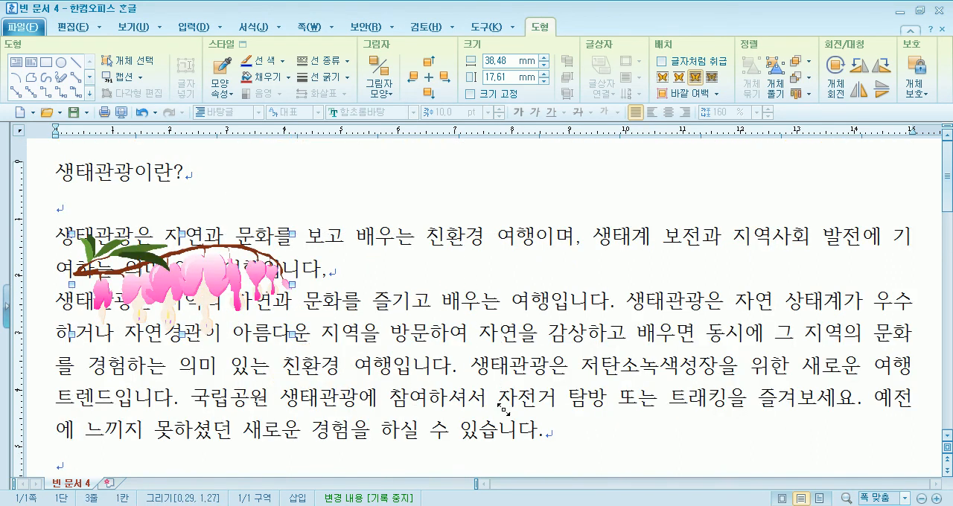
drag(292, 334, 672, 445)
drag(372, 356, 440, 299)
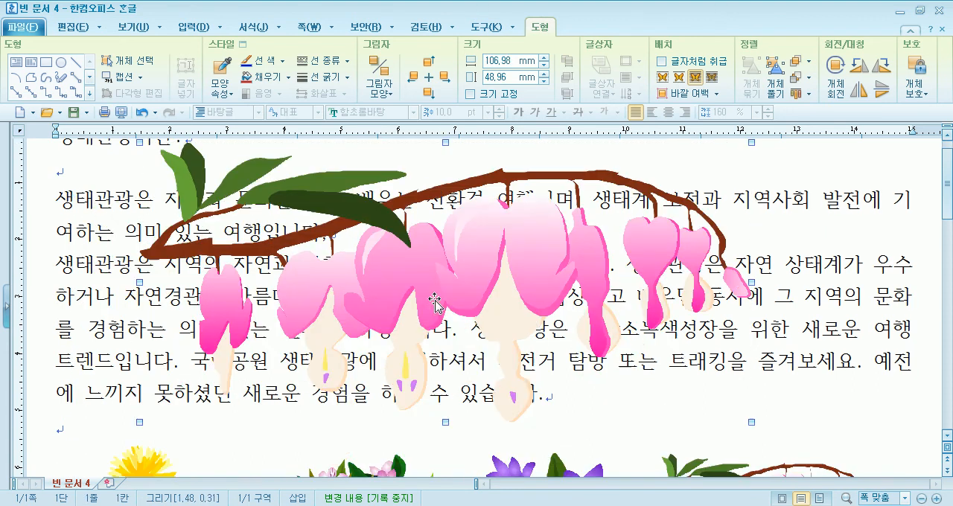
Place the enlarged 금낭화 copy behind the text (글 뒤로) and shift it toward the right margin
click(712, 76)
drag(510, 241, 510, 242)
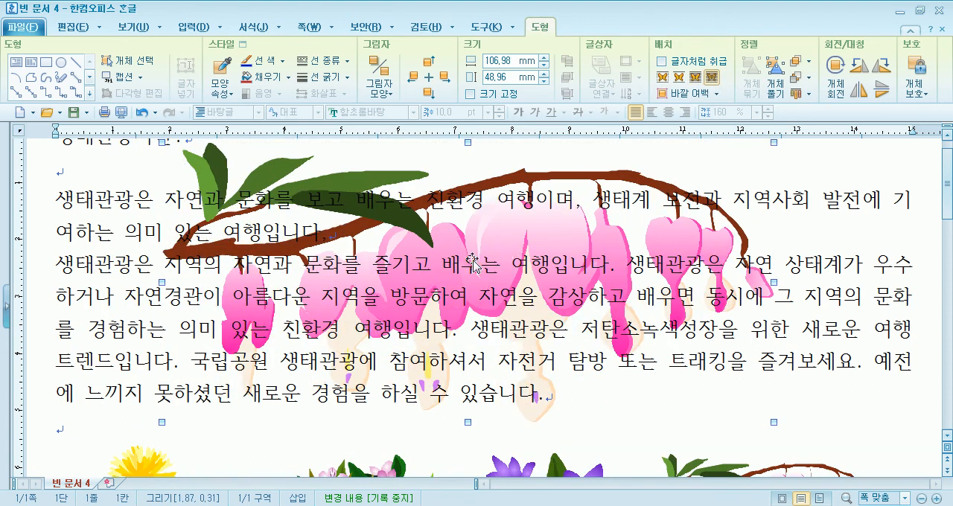
scroll(432, 271, up, 1)
drag(475, 279, 611, 268)
Enlarge the 금낭화 drawing behind the text to about 122 by 56 mm and move it up slightly
scroll(455, 273, down, 7)
scroll(458, 272, up, 7)
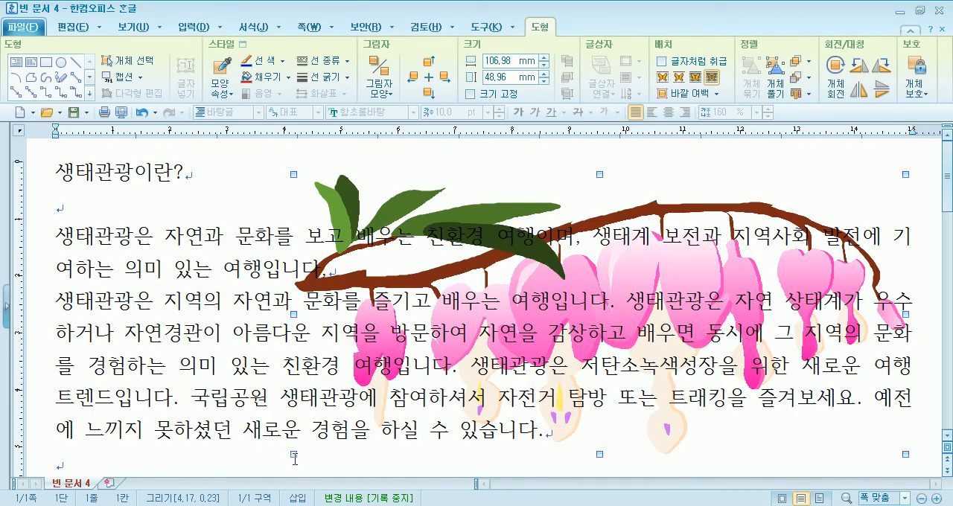
drag(203, 463, 203, 463)
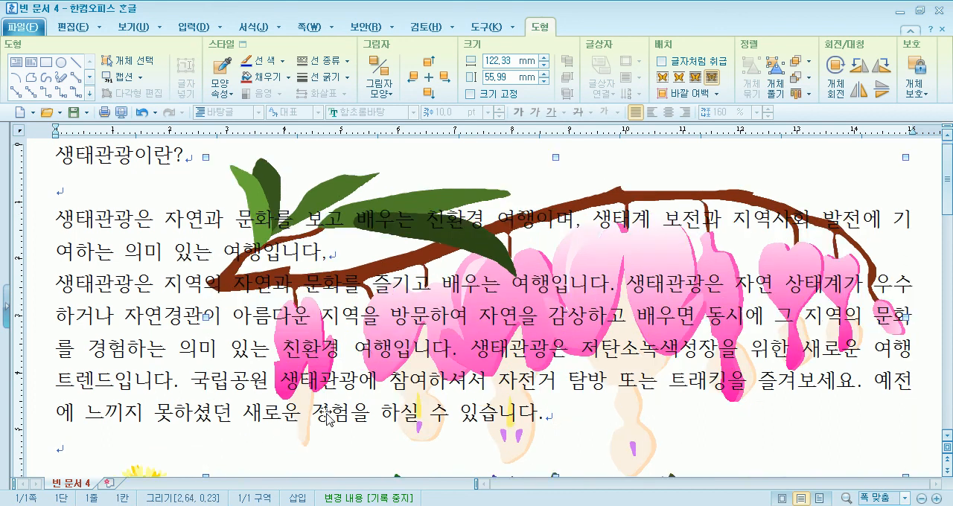
scroll(336, 414, down, 5)
scroll(338, 411, up, 5)
drag(433, 367, 434, 353)
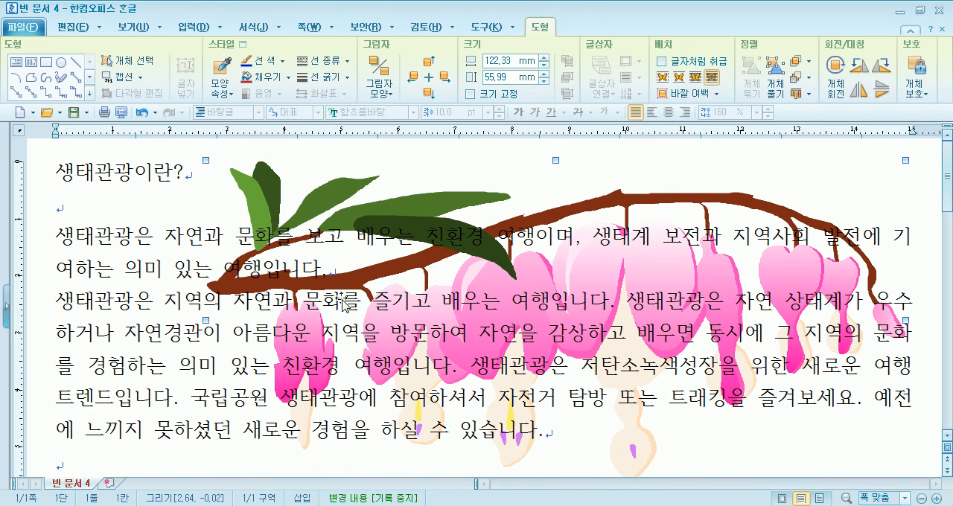
scroll(490, 329, down, 7)
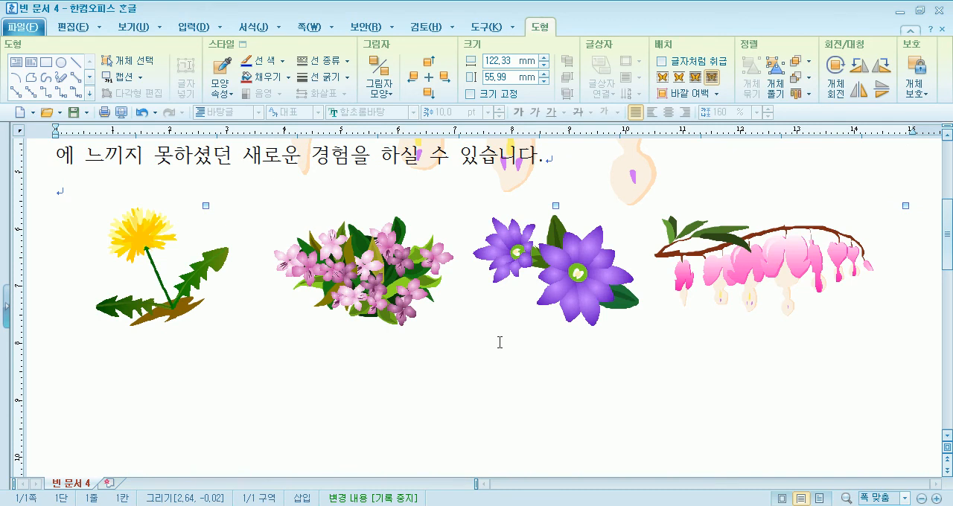
scroll(500, 341, up, 5)
scroll(499, 342, up, 3)
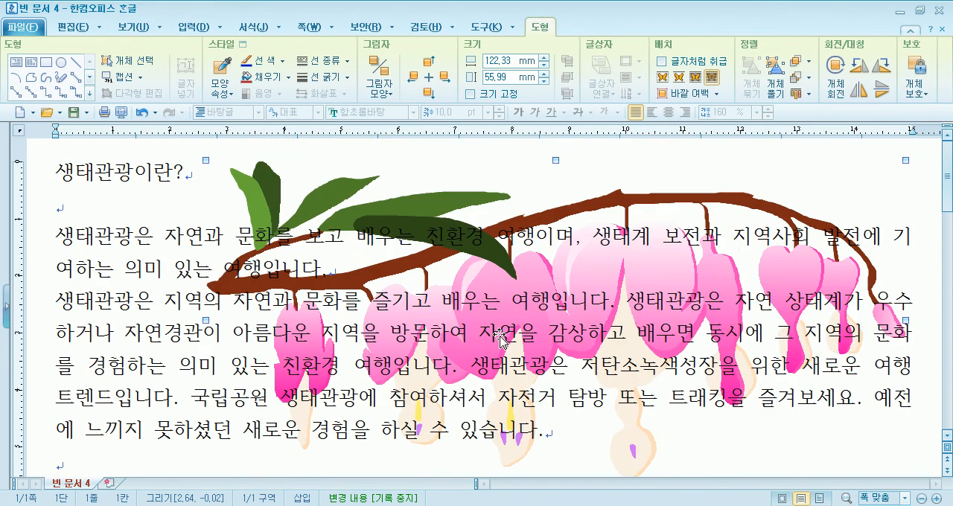
Open the background drawing's object properties, cancel them, and delete the enlarged 금낭화 drawing
click(96, 200)
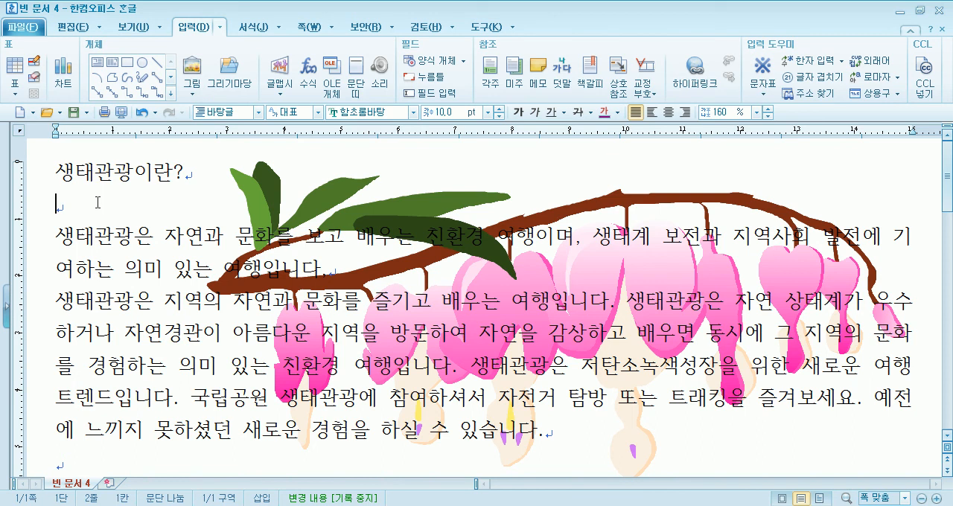
double_click(393, 214)
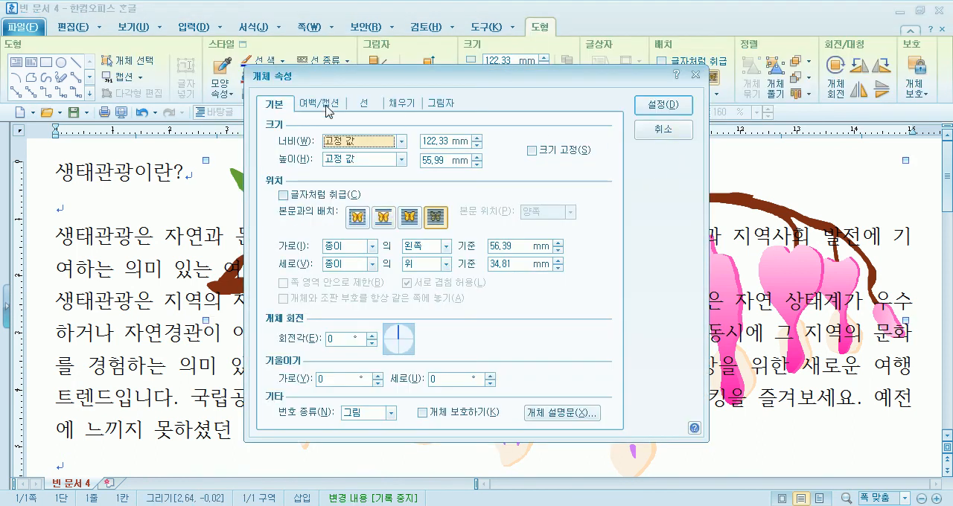
click(658, 131)
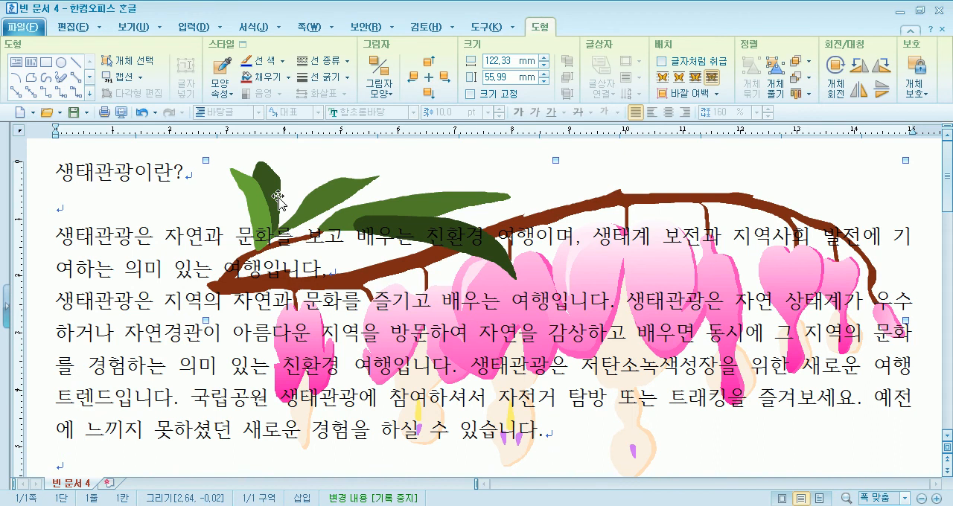
key(Delete)
scroll(301, 231, down, 4)
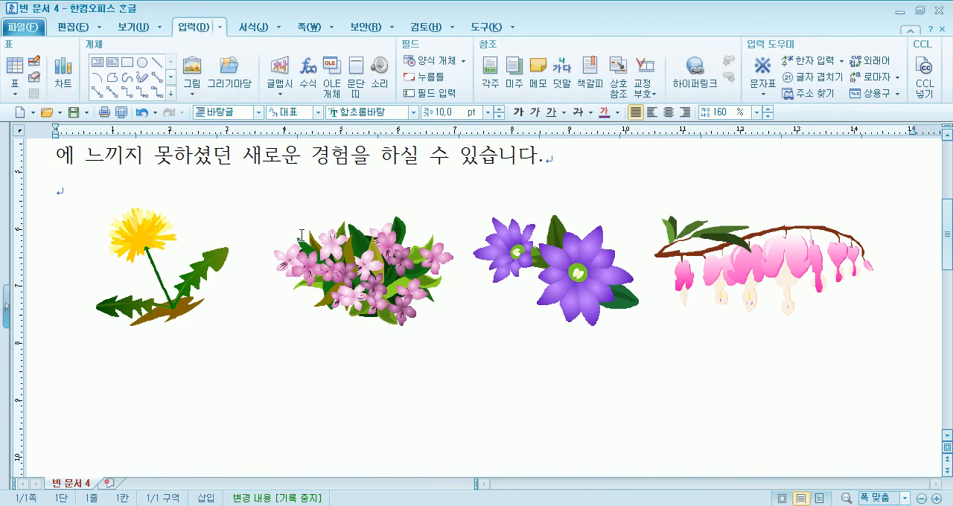
click(301, 234)
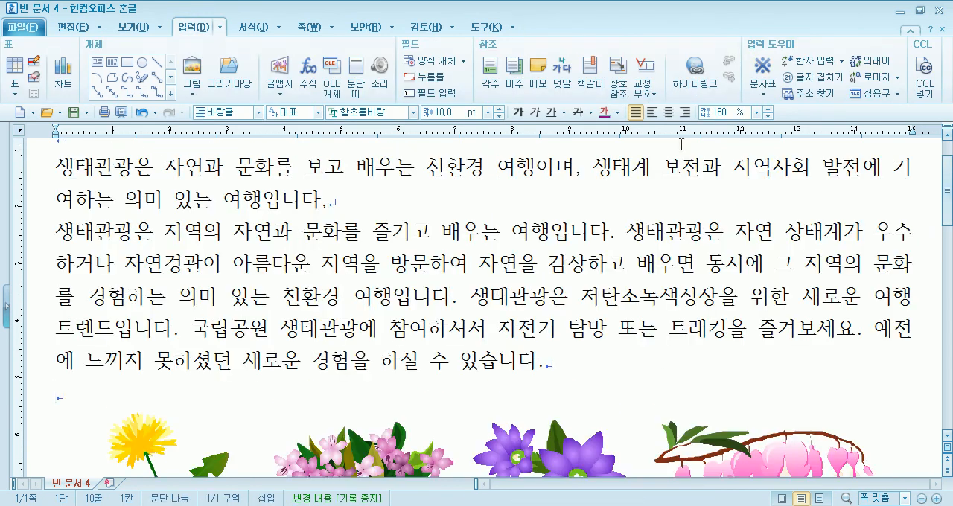
Copy the small 금낭화 drawing up to the start of the body text and enlarge the copy to about 122 by 49 mm
scroll(727, 375, down, 1)
scroll(727, 375, down, 2)
click(747, 305)
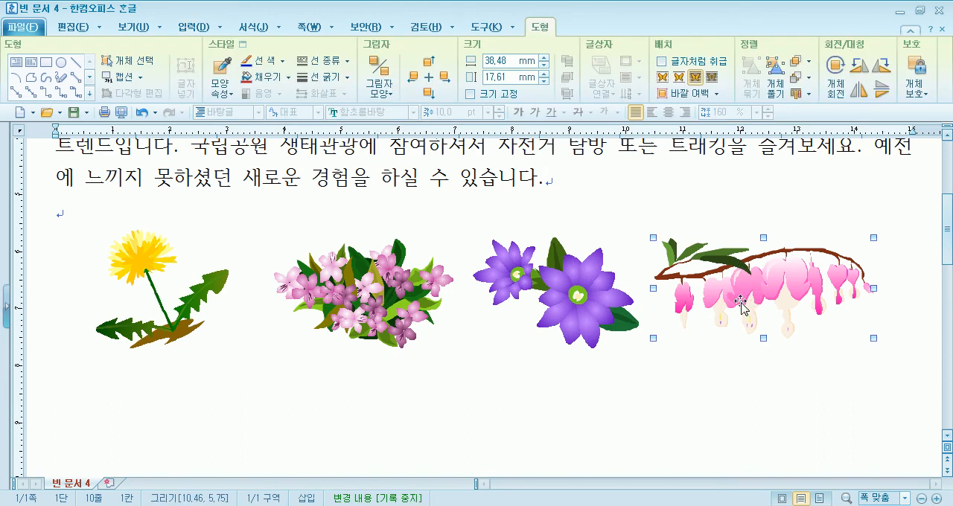
scroll(533, 322, up, 2)
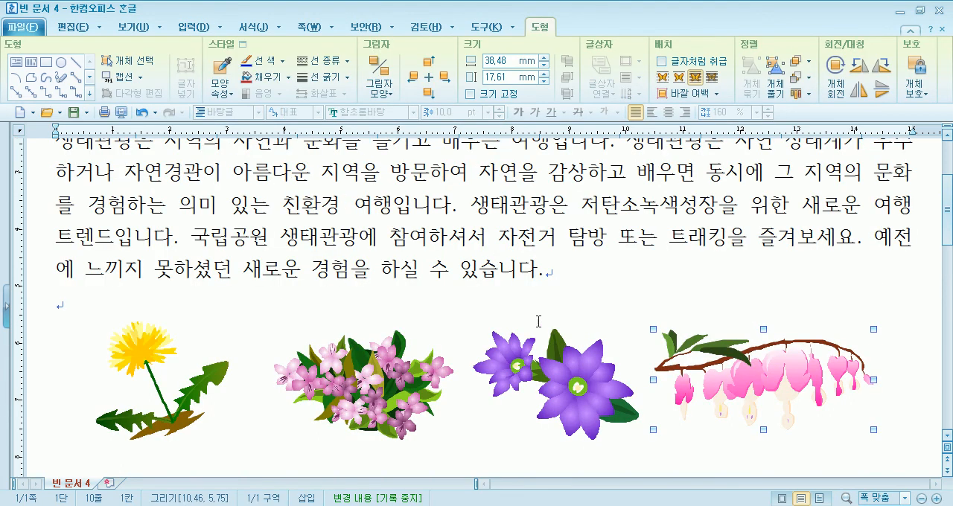
drag(741, 364, 277, 203)
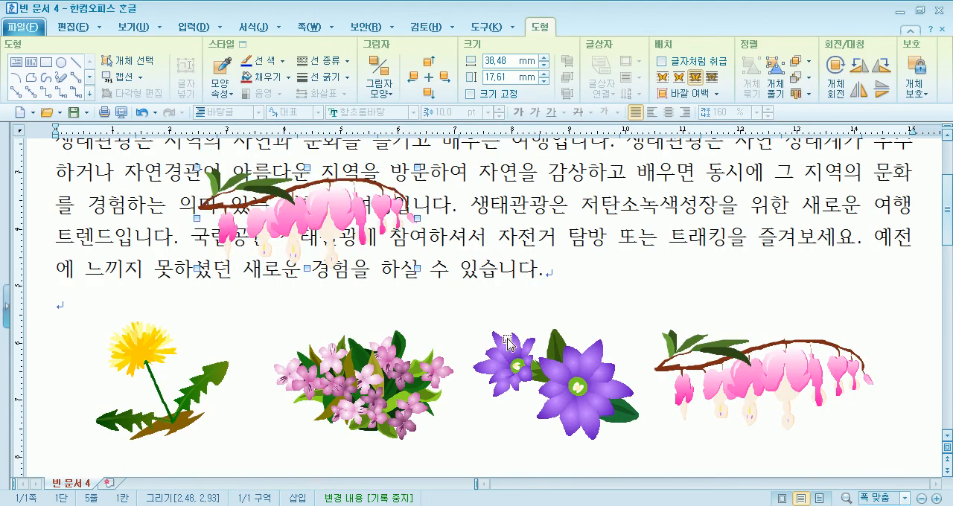
scroll(795, 370, up, 4)
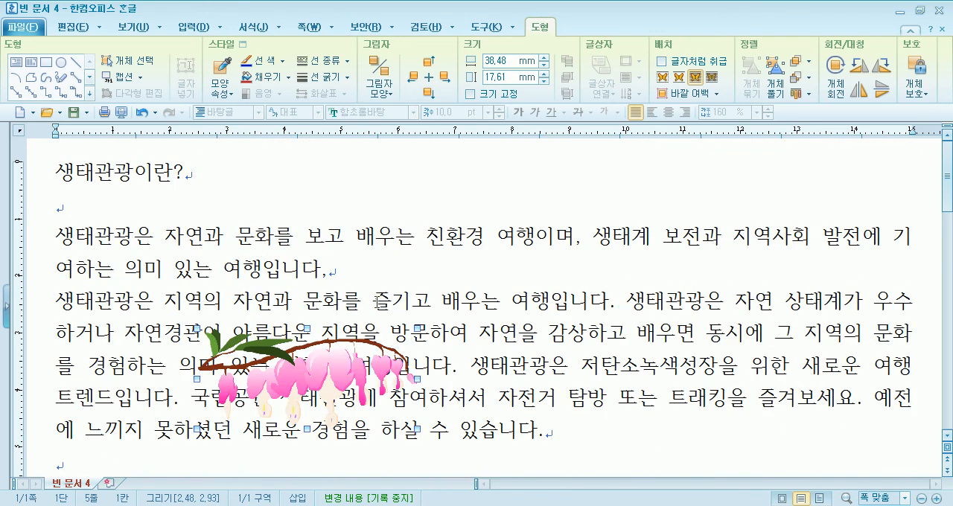
drag(320, 361, 335, 204)
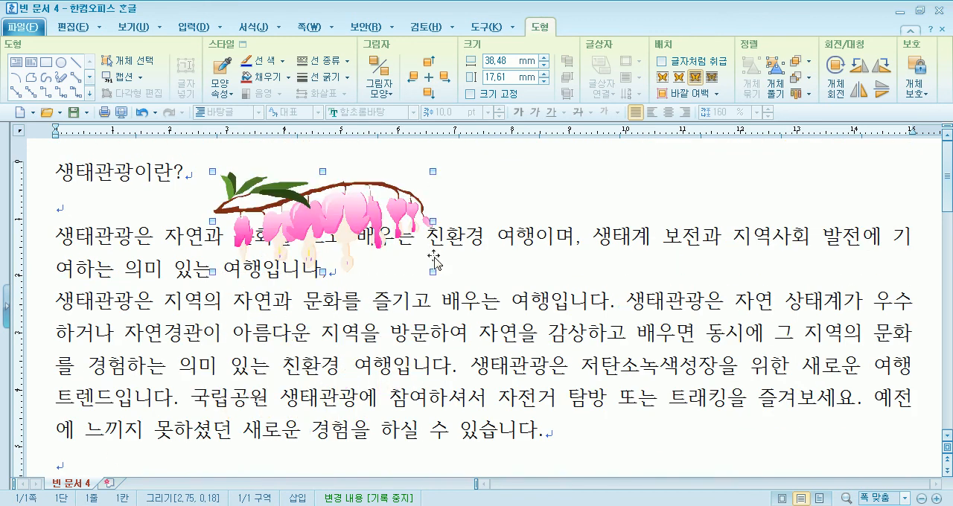
drag(777, 419, 911, 449)
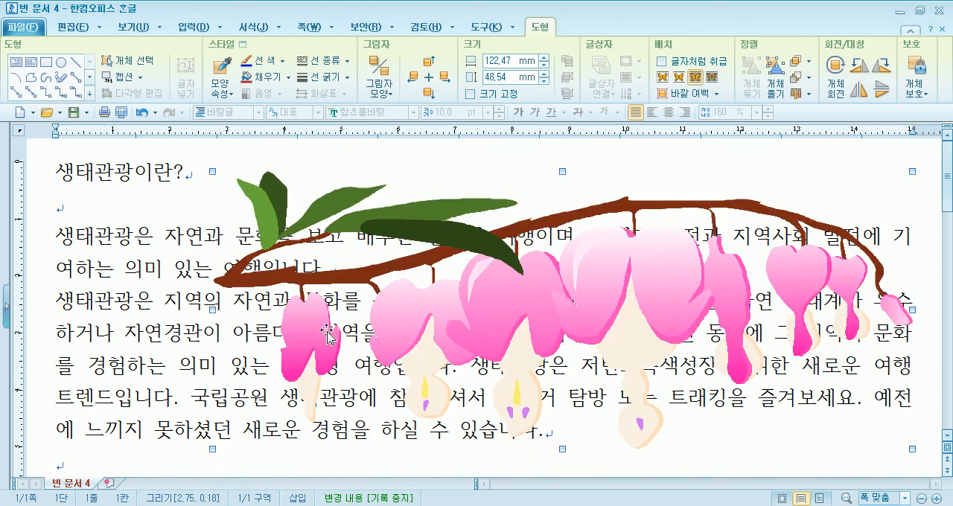
Switch the large 금낭화 drawing between 글 뒤로 and 글 앞으로 placement, leaving it behind the text
click(712, 77)
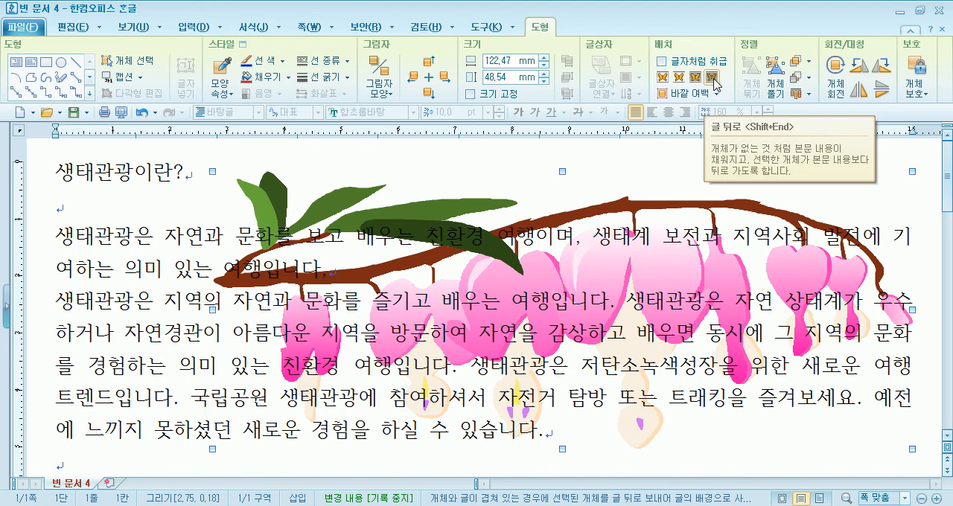
click(695, 77)
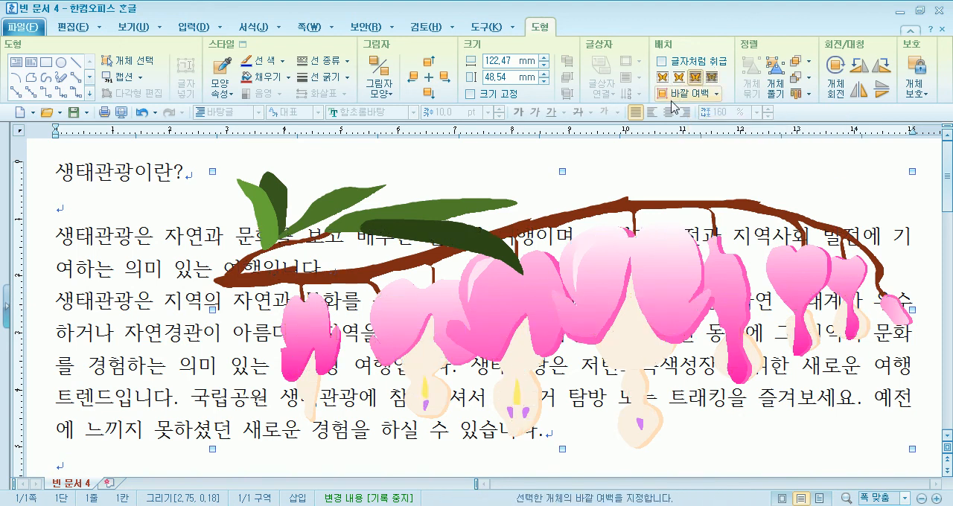
click(711, 77)
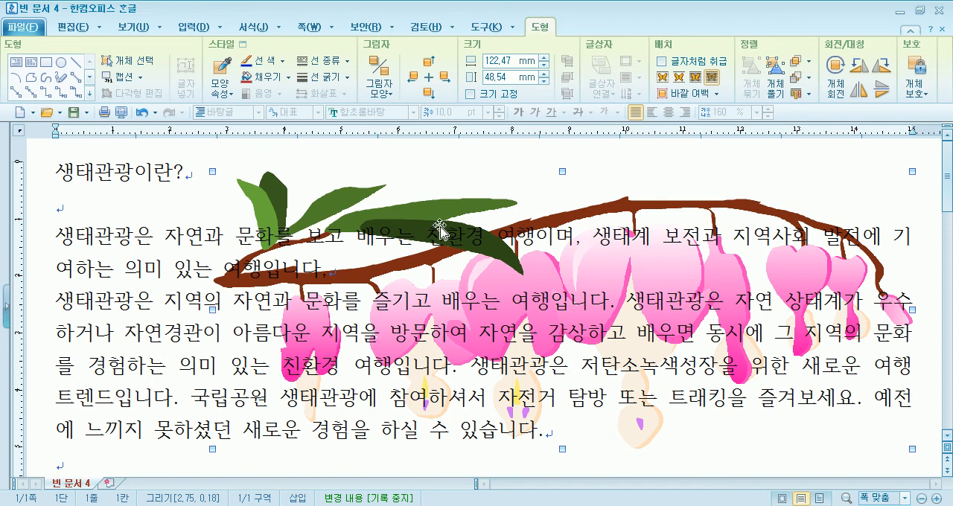
scroll(411, 288, down, 3)
scroll(411, 288, up, 3)
Turn on the 쪽 윤곽 page view, move the background drawing up by about 10 mm, and deselect it
click(133, 27)
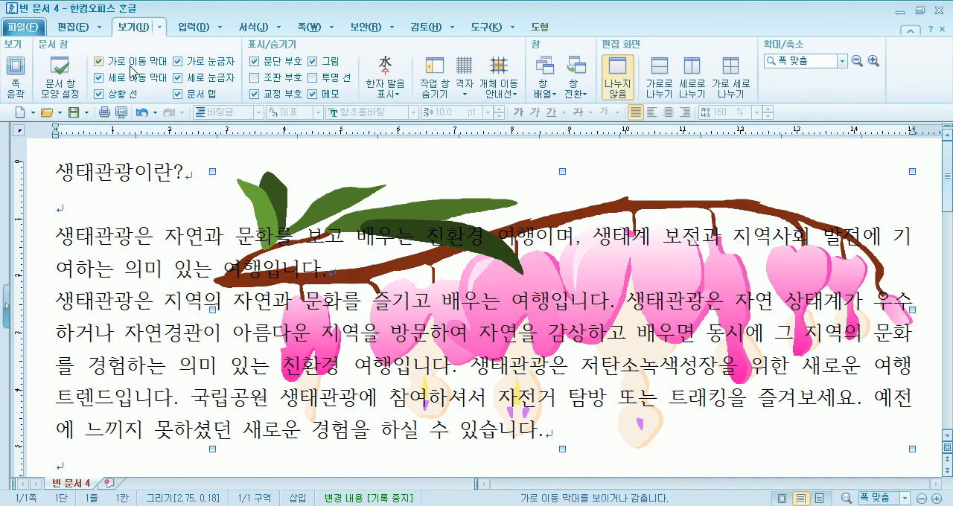
click(15, 76)
drag(521, 365, 528, 325)
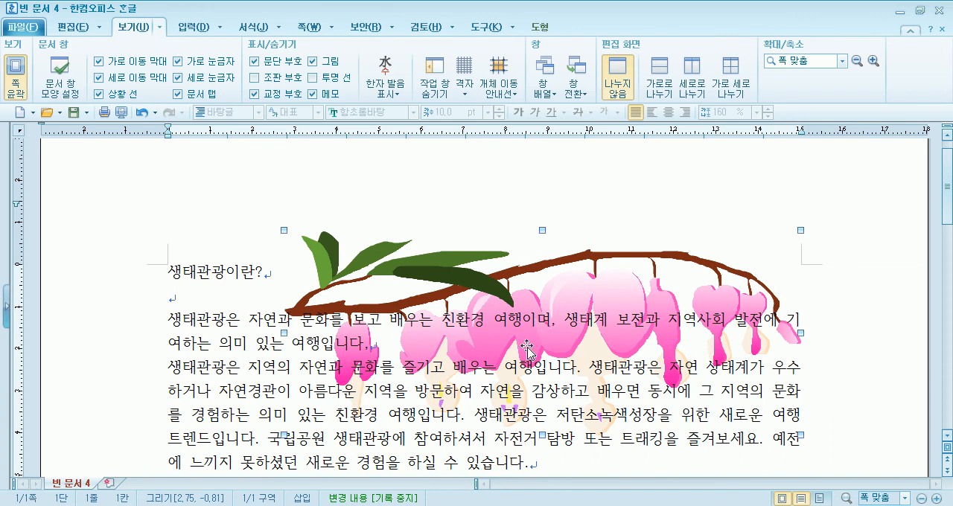
click(210, 304)
scroll(560, 334, down, 2)
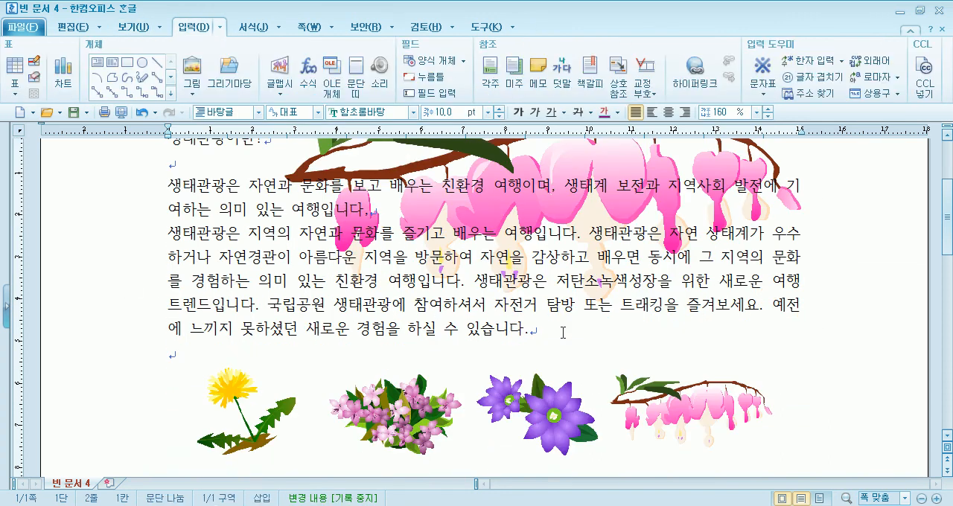
scroll(560, 334, up, 2)
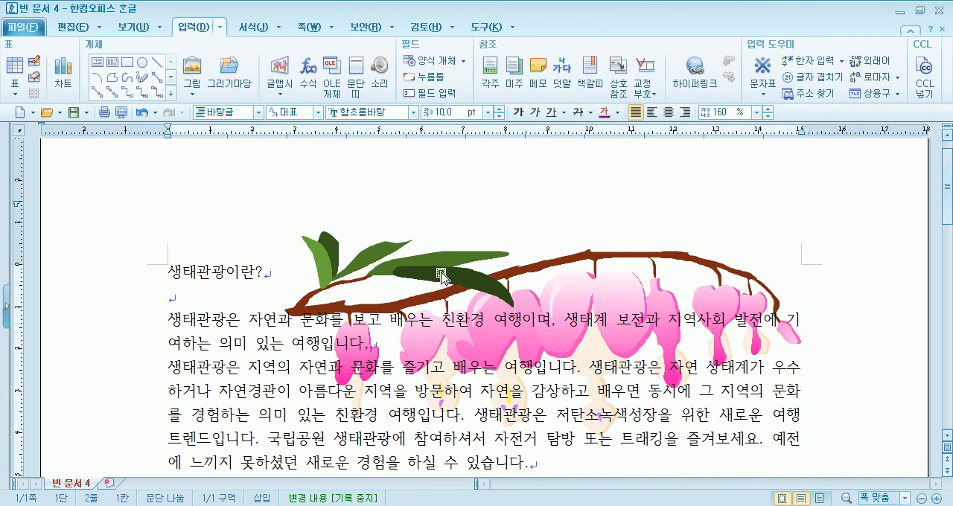
scroll(501, 343, down, 3)
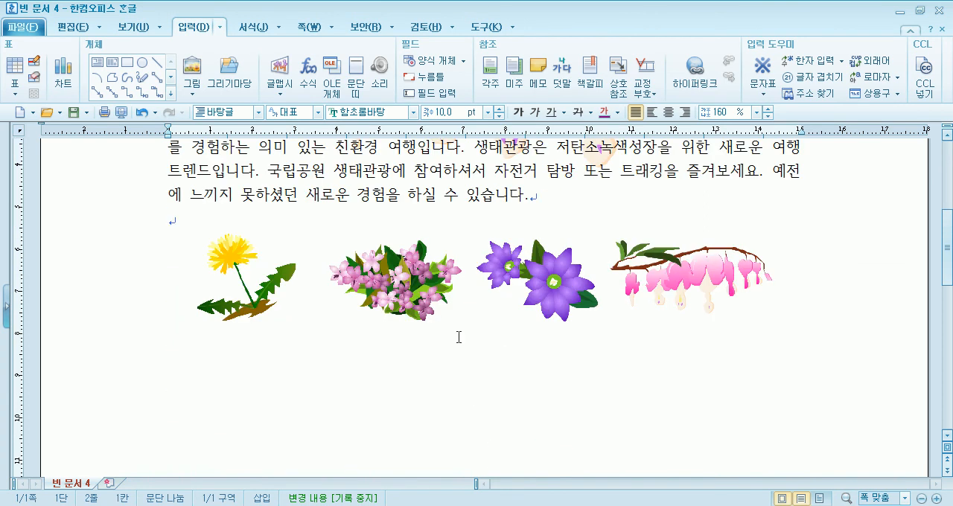
Compare the text placement setting of the second flower drawing in the row with that of the large 금낭화 drawing
click(376, 289)
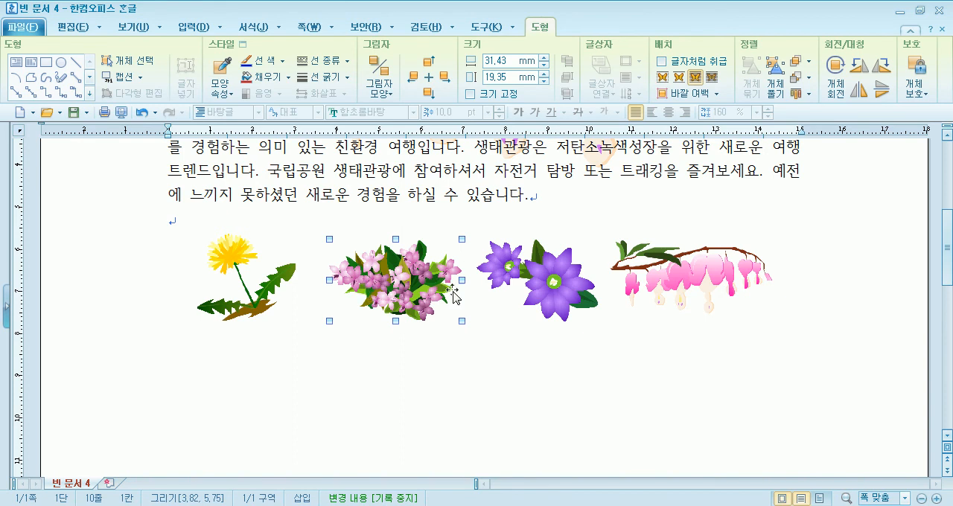
scroll(663, 292, up, 3)
click(574, 297)
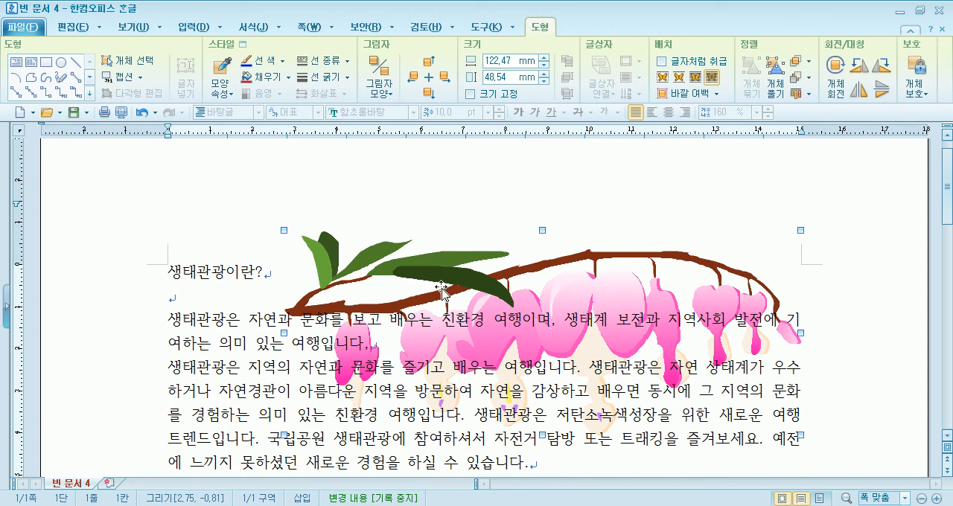
click(710, 78)
Move the dandelion drawing slightly up and to the left, and select the large 금낭화 drawing behind the text
scroll(271, 300, down, 3)
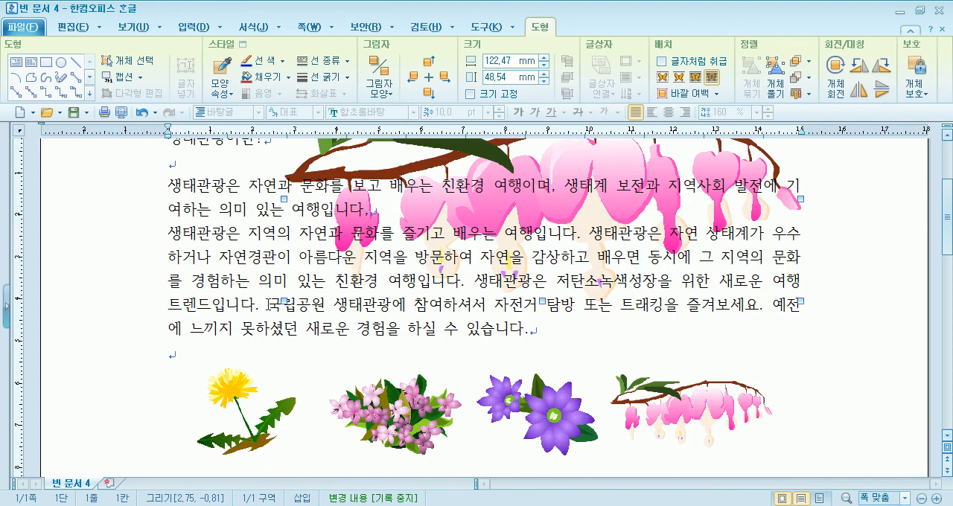
click(236, 395)
drag(235, 394, 212, 391)
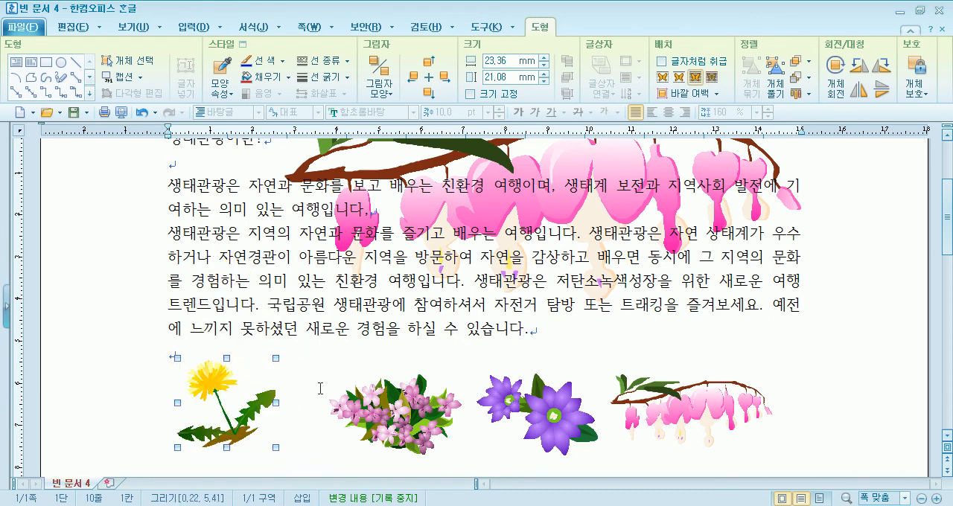
scroll(240, 396, up, 4)
click(615, 330)
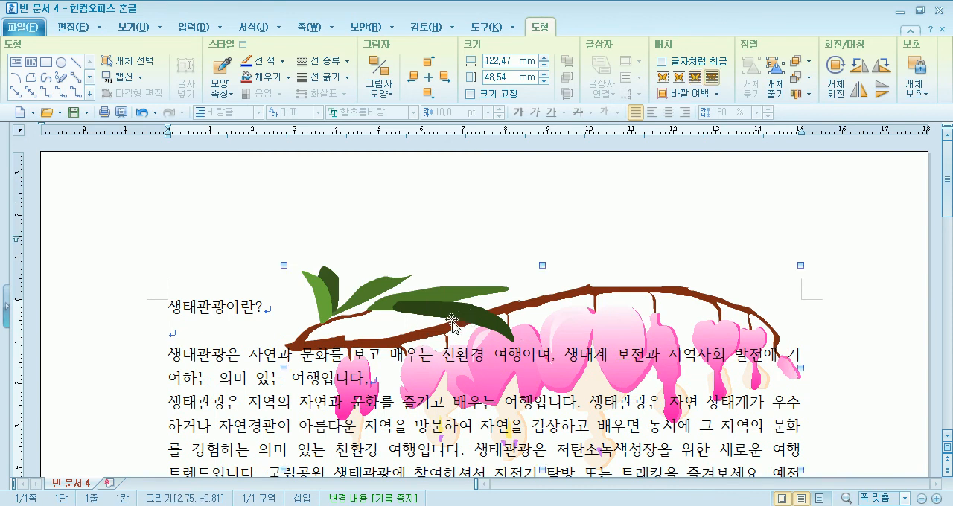
scroll(461, 324, down, 3)
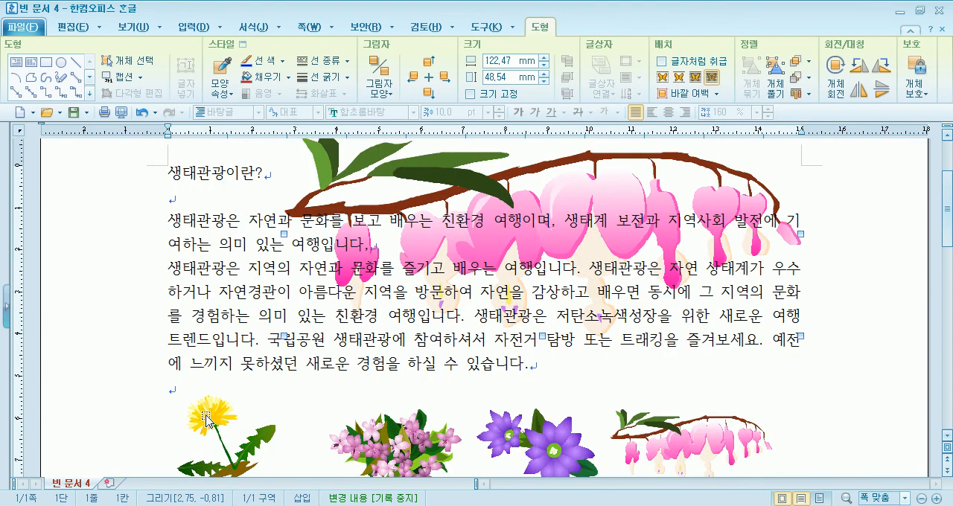
Flip the small dandelion drawing in the flower row horizontally
scroll(231, 408, down, 2)
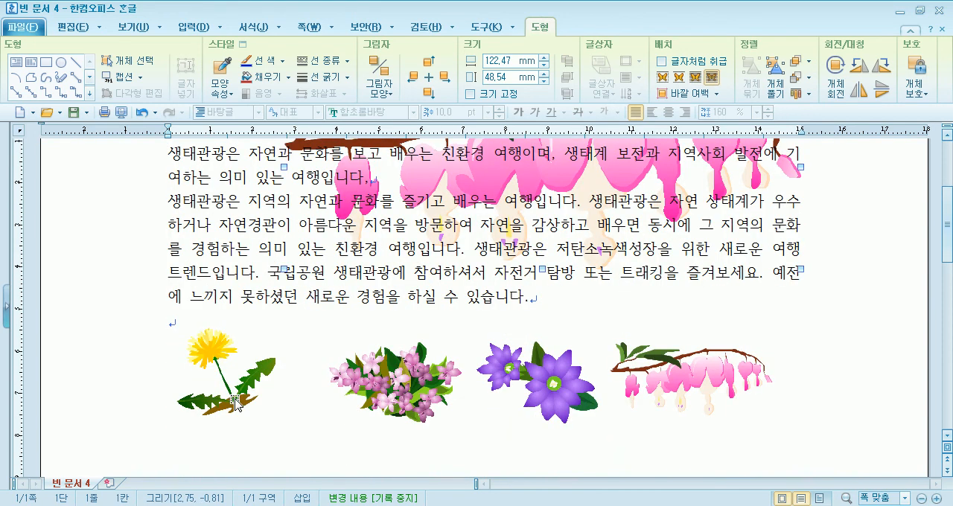
click(211, 361)
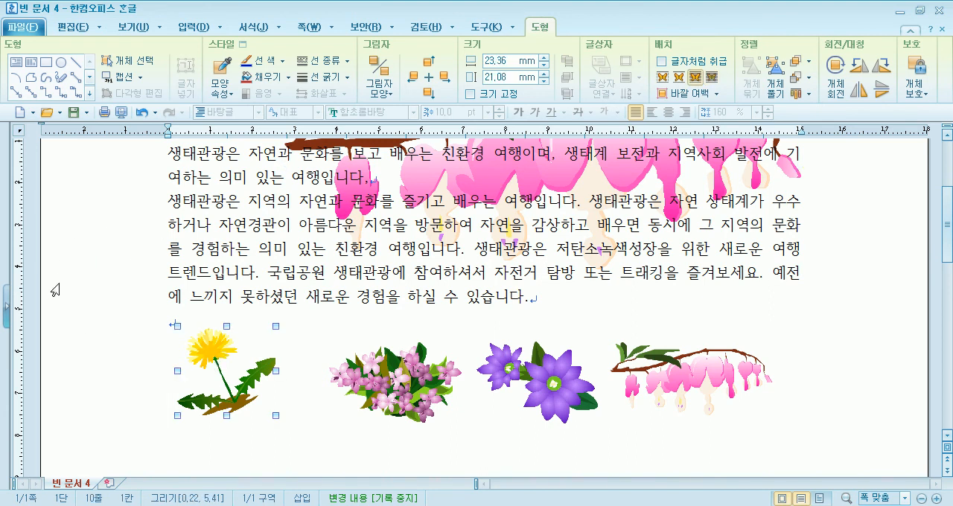
click(861, 90)
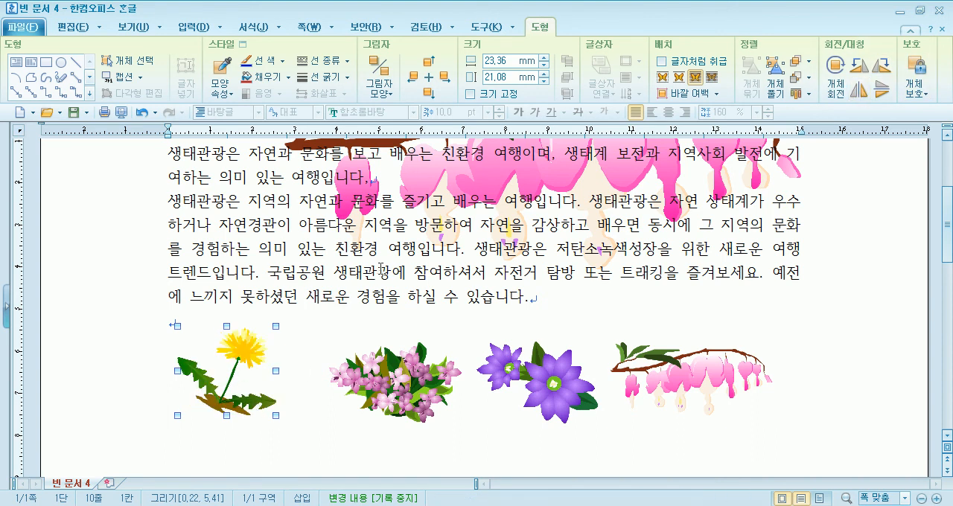
Flip the large 금낭화 drawing behind the body text horizontally
scroll(350, 294, up, 3)
scroll(717, 231, down, 3)
scroll(297, 403, up, 3)
click(413, 253)
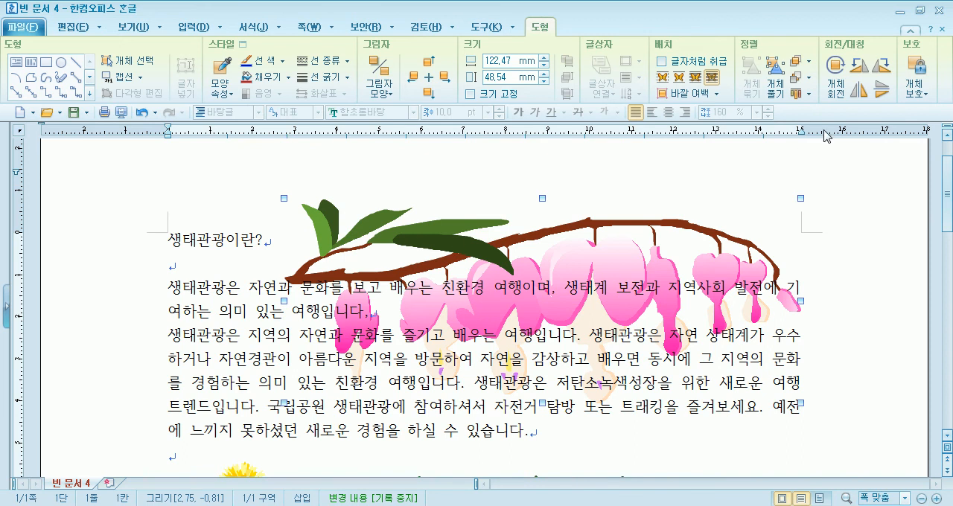
click(864, 93)
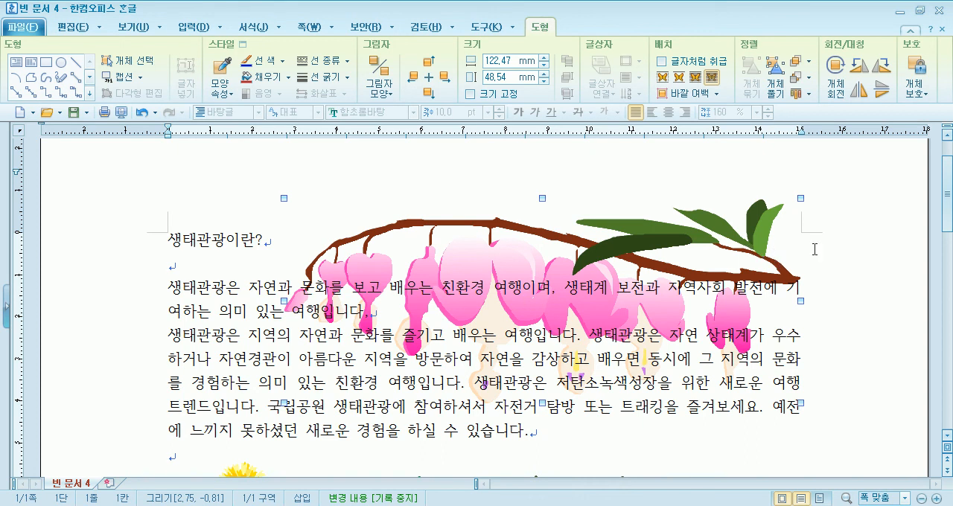
Flip the small dandelion drawing horizontally once more to restore its original orientation
scroll(631, 312, down, 5)
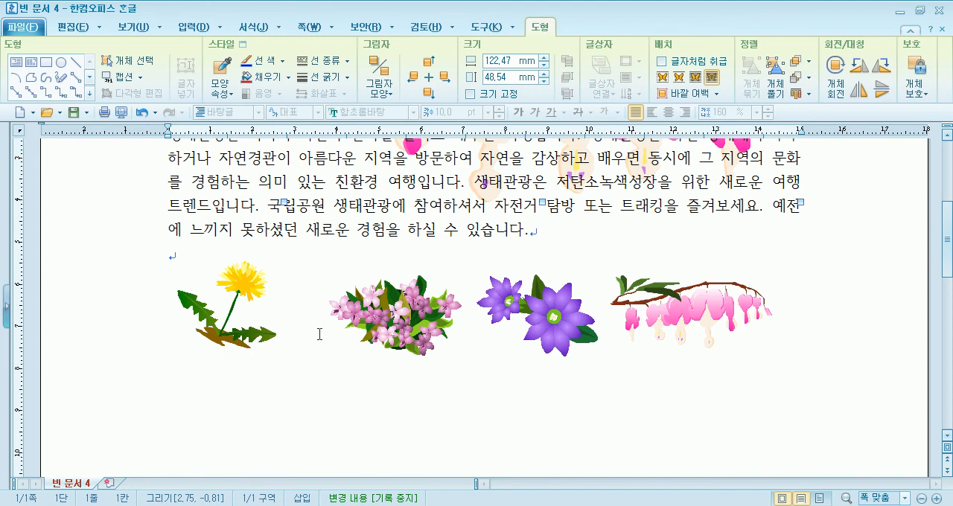
click(238, 339)
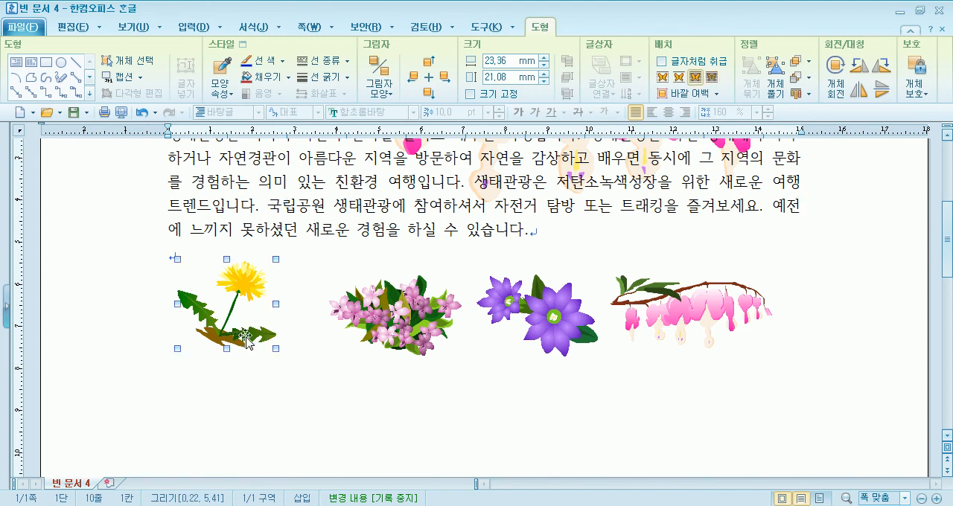
click(858, 89)
Swap the two end drawings of the flower row, placing the small 금낭화 first and the dandelion last
drag(238, 334, 813, 355)
drag(655, 303, 214, 303)
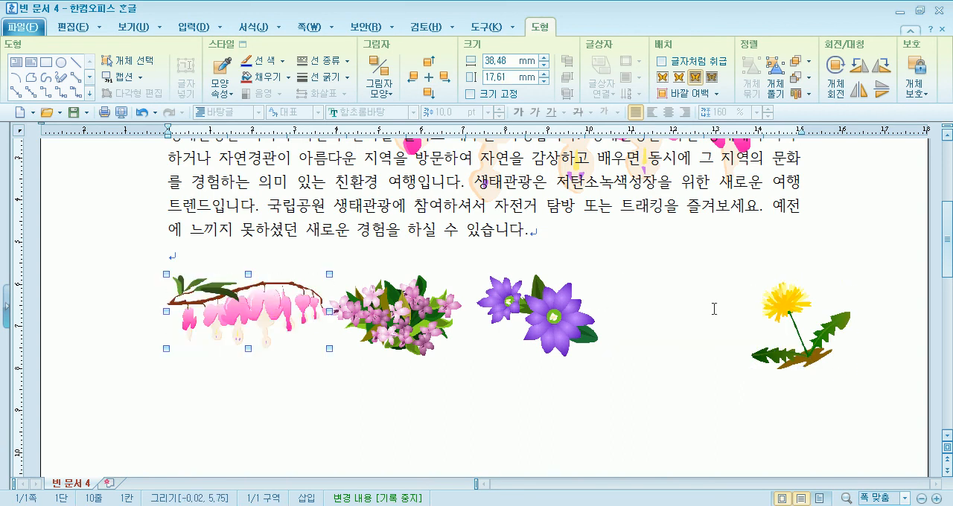
drag(771, 297, 708, 272)
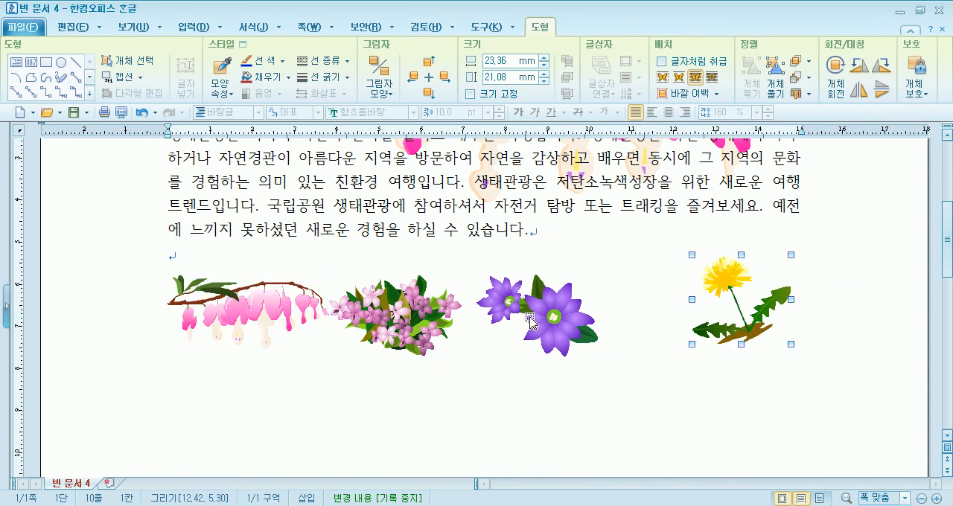
Space the flower row evenly by shifting the two middle flowers right, and nudge the small 금낭화 and the dandelion slightly down
drag(556, 306, 616, 306)
drag(428, 318, 463, 318)
drag(272, 302, 273, 309)
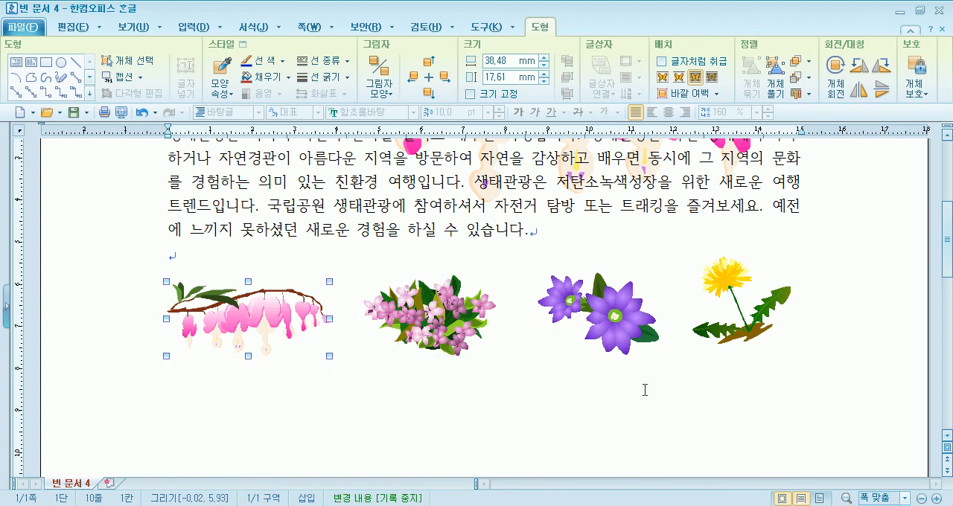
click(641, 390)
click(752, 341)
scroll(479, 390, up, 3)
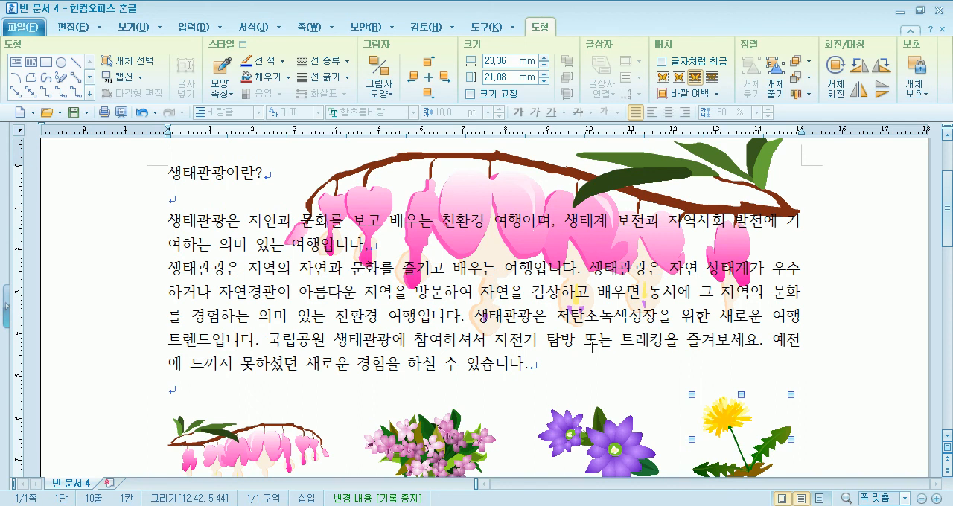
Move the large 금낭화 drawing behind the body text up by about 4 mm
scroll(592, 348, up, 3)
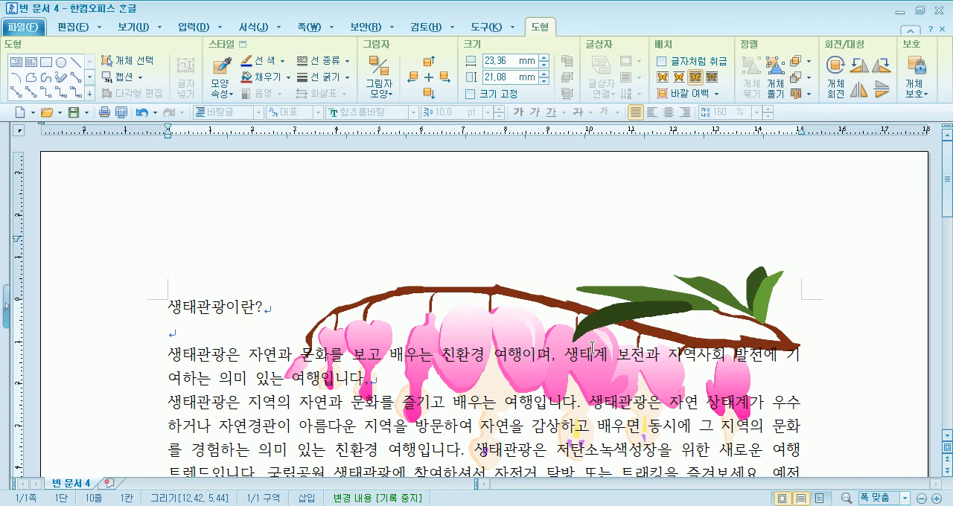
scroll(729, 362, down, 4)
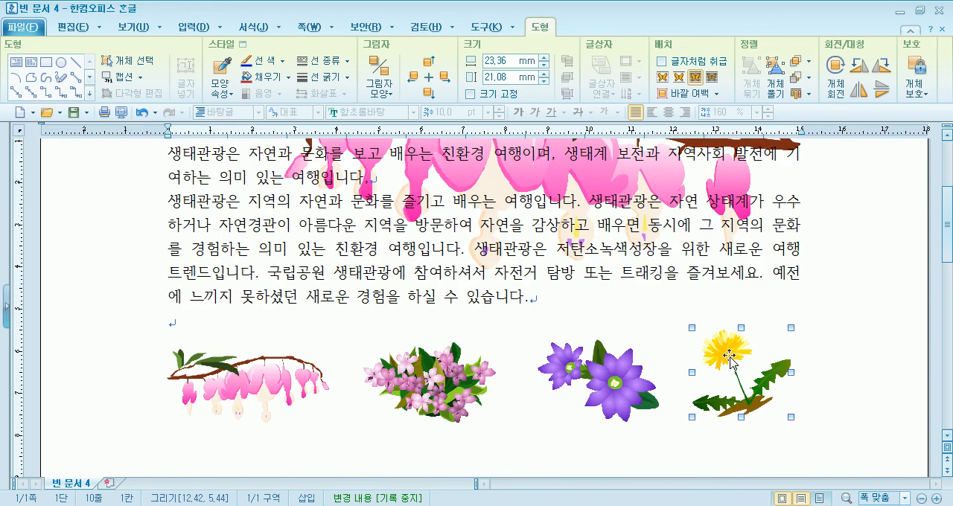
scroll(729, 363, up, 4)
click(615, 328)
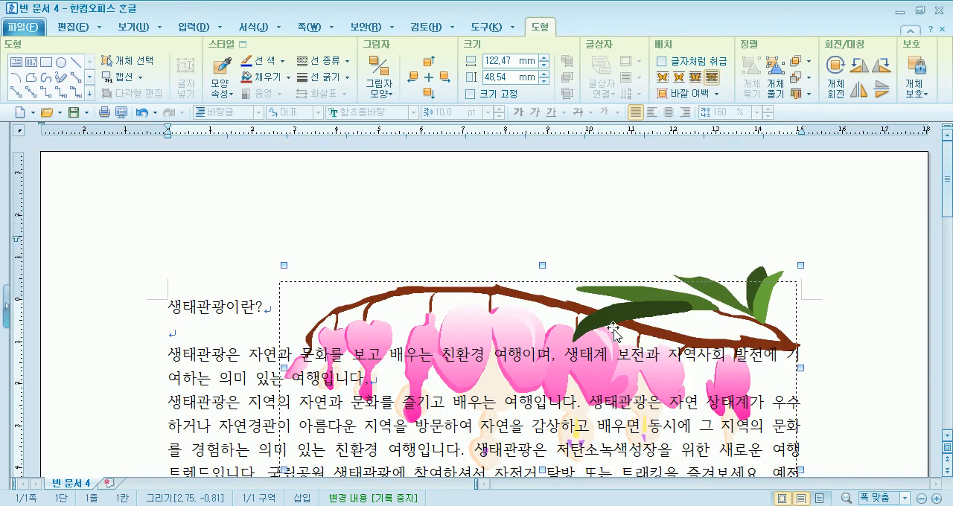
drag(614, 328, 621, 298)
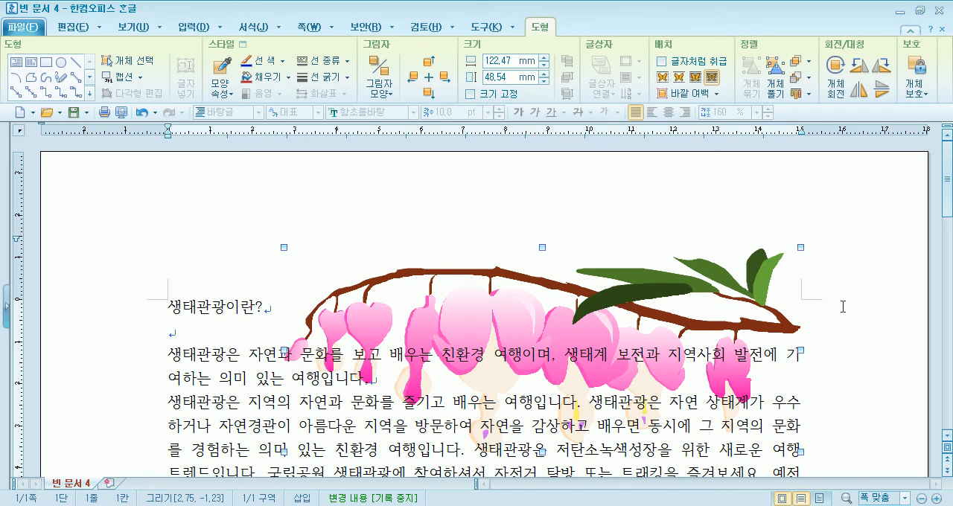
click(878, 351)
scroll(862, 376, down, 4)
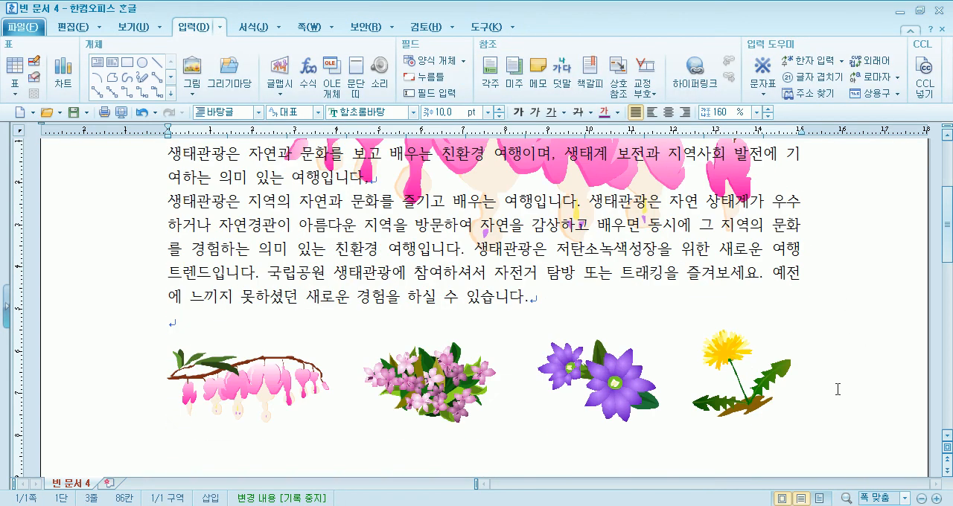
click(279, 332)
scroll(272, 350, down, 4)
scroll(272, 350, up, 4)
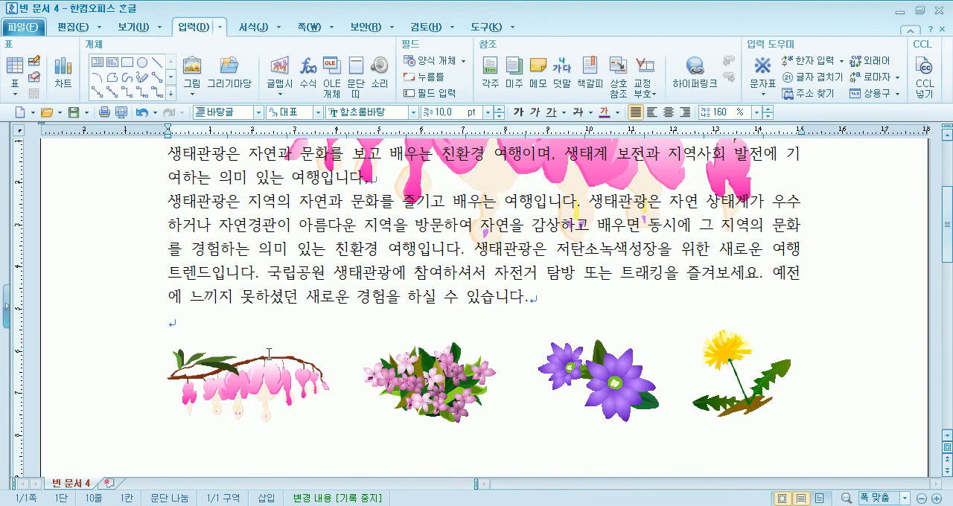
scroll(264, 358, up, 2)
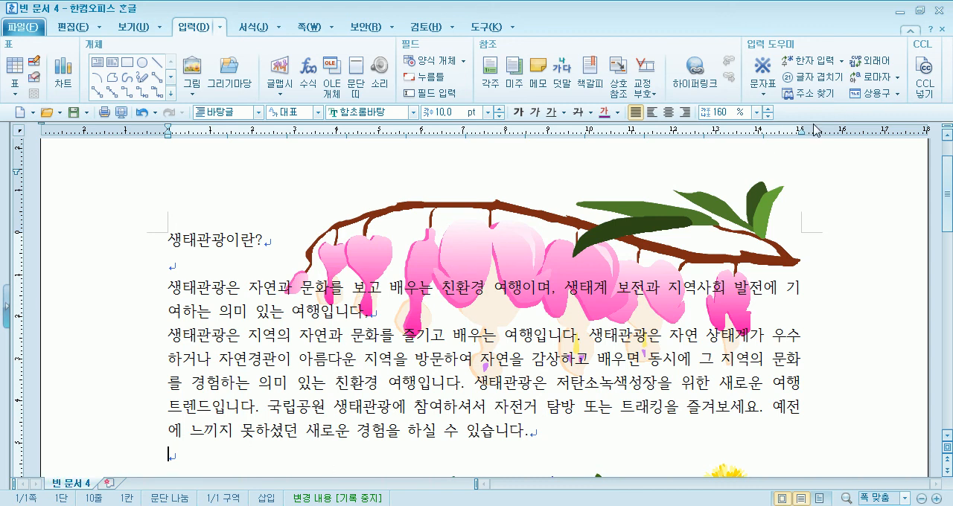
Insert the 나무밑동 drawing from the 식물(일반) set, about 37 x 27 mm, below the small 금낭화, and nudge it slightly right and down
scroll(250, 324, down, 5)
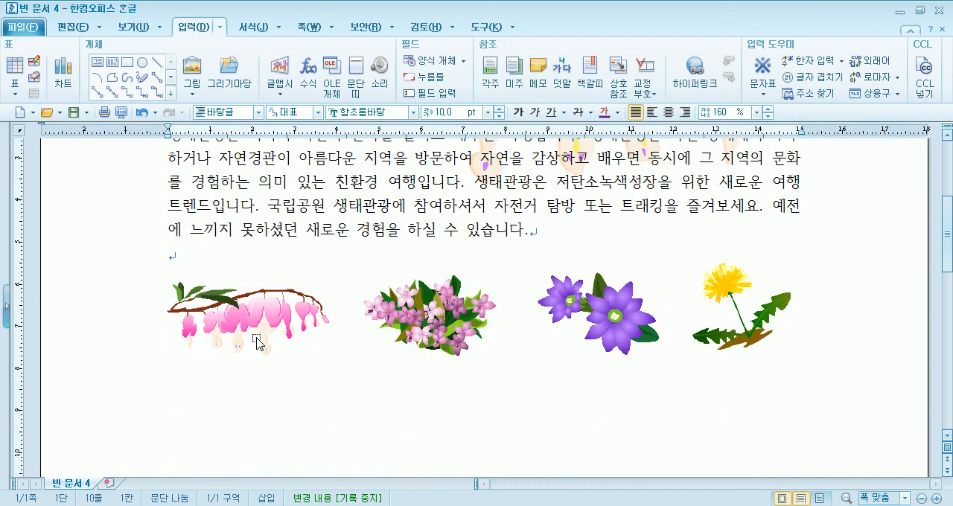
click(221, 81)
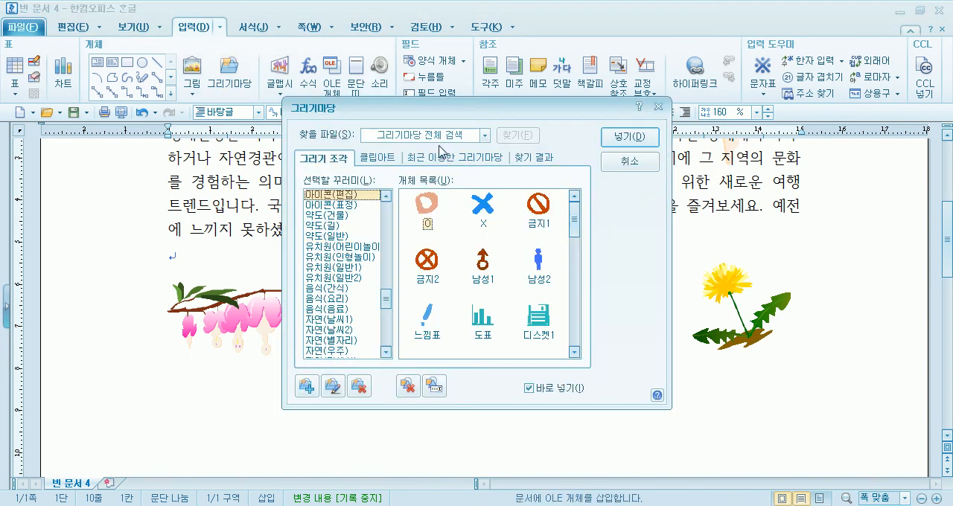
drag(386, 300, 385, 278)
click(348, 246)
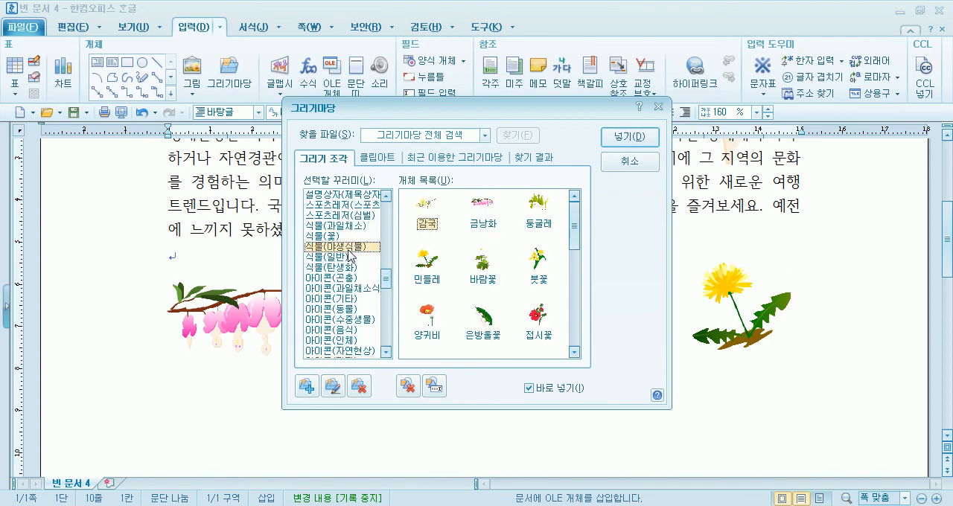
click(339, 257)
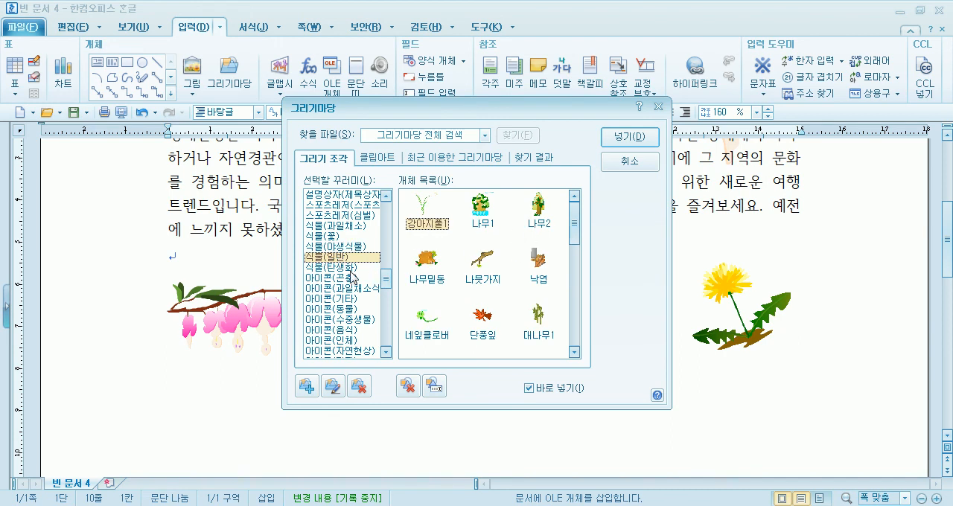
double_click(439, 273)
scroll(219, 324, down, 2)
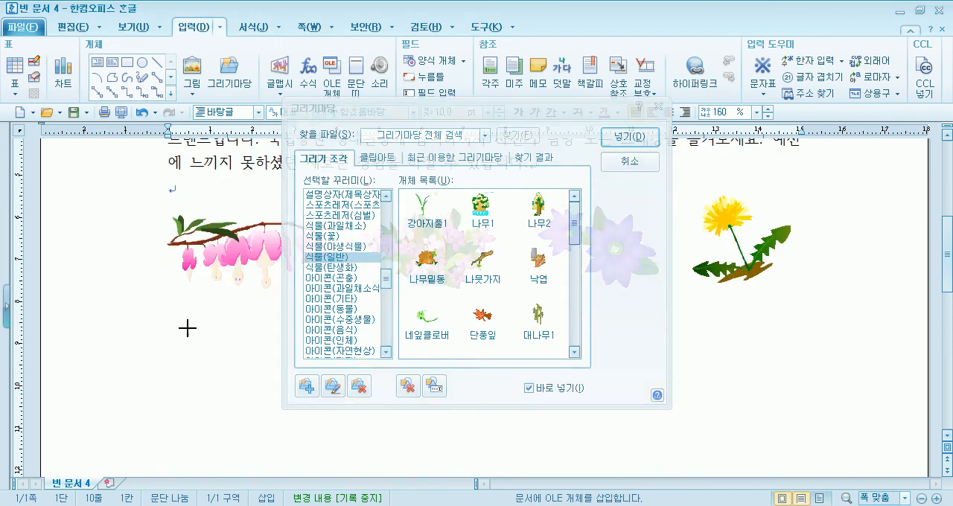
drag(174, 330, 282, 444)
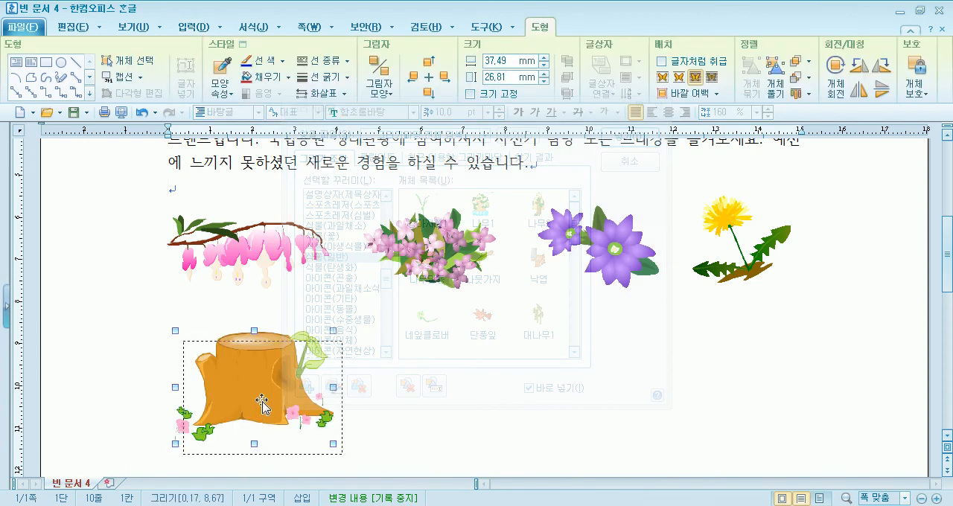
drag(259, 402, 267, 412)
drag(450, 122, 694, 72)
drag(251, 385, 251, 389)
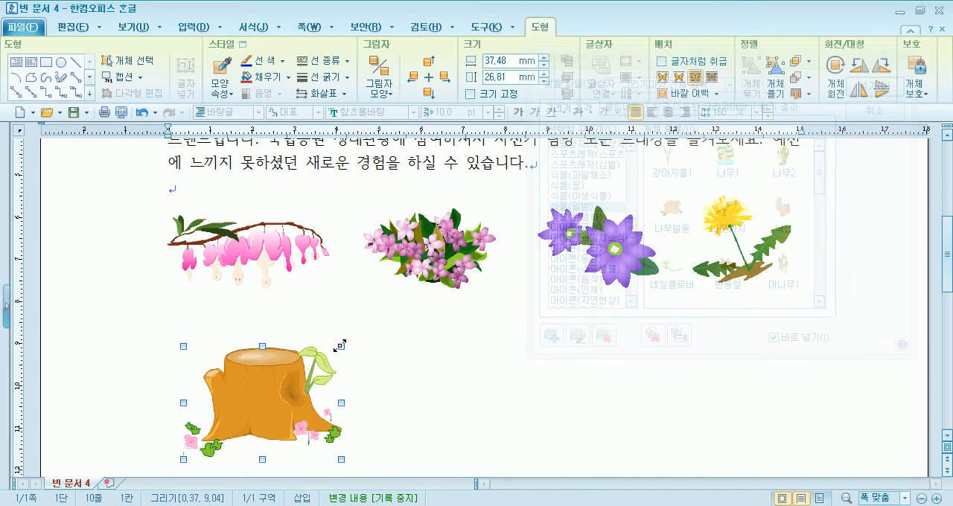
Place the 무당벌레 drawing from the 아이콘(곤충) set on top of the tree stump and enlarge it to about 9 x 8 mm
click(632, 232)
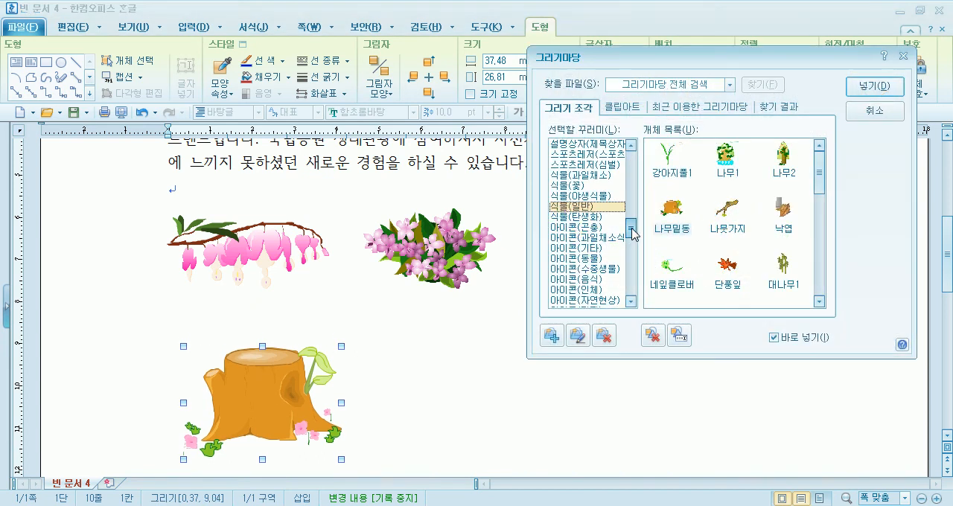
click(596, 227)
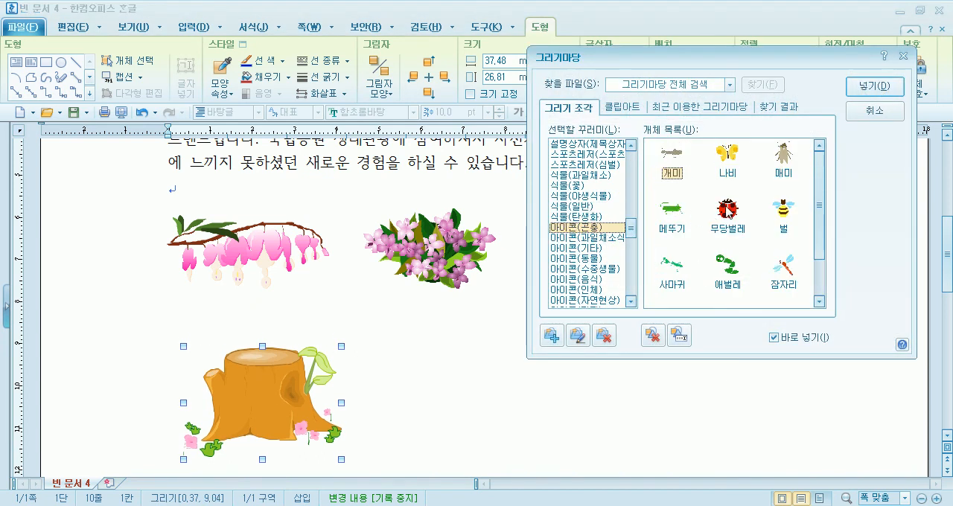
click(727, 213)
drag(250, 341, 269, 363)
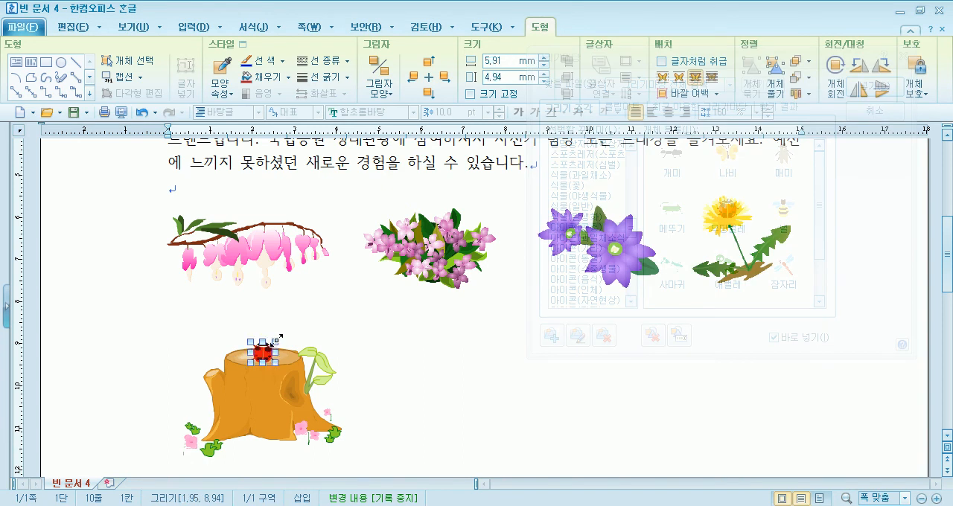
drag(288, 330, 263, 339)
click(310, 325)
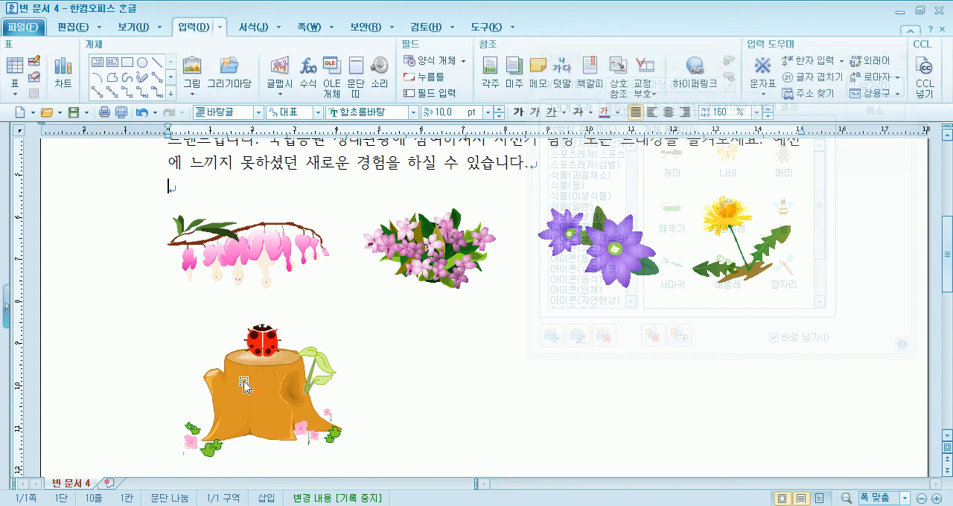
Move the ladybug over the stump's leafy sprout and insert the 잠자리 drawing on the stump, about 14 x 13 mm
click(272, 348)
drag(265, 338, 326, 336)
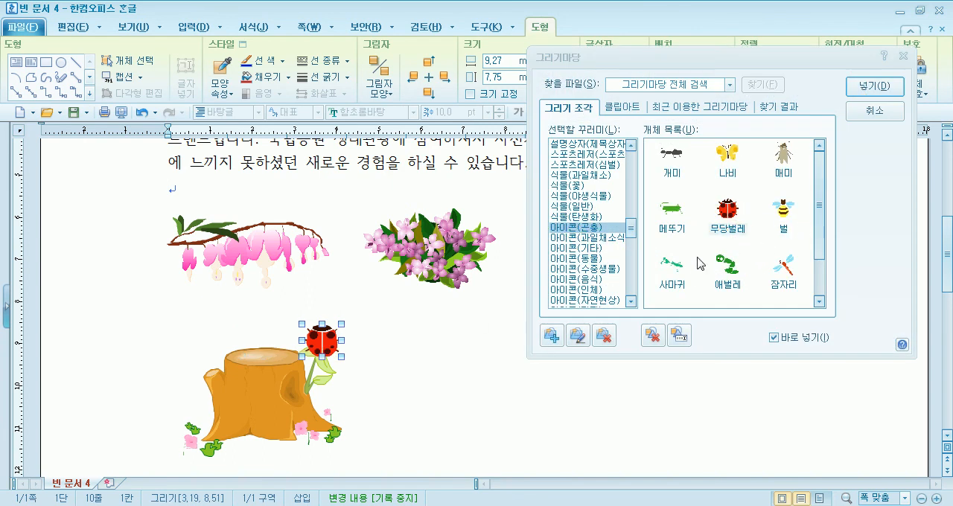
click(788, 272)
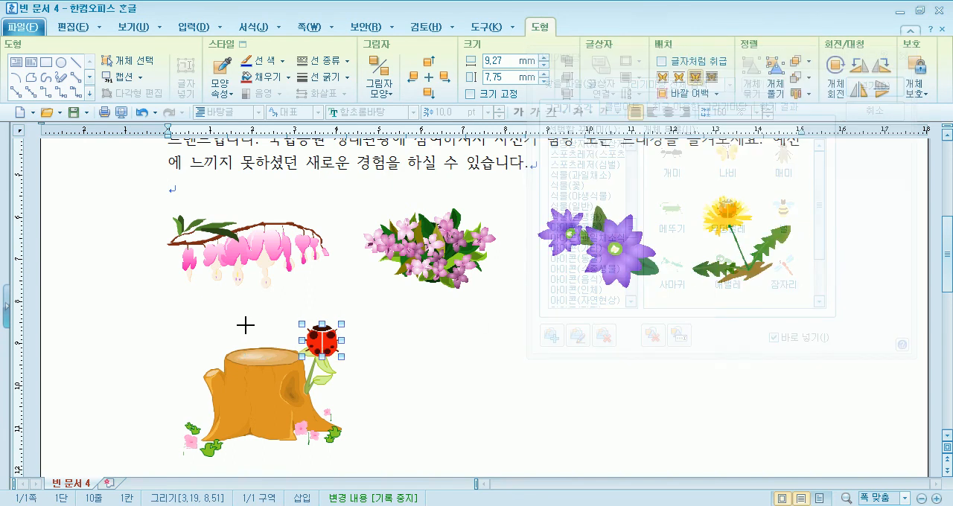
click(282, 356)
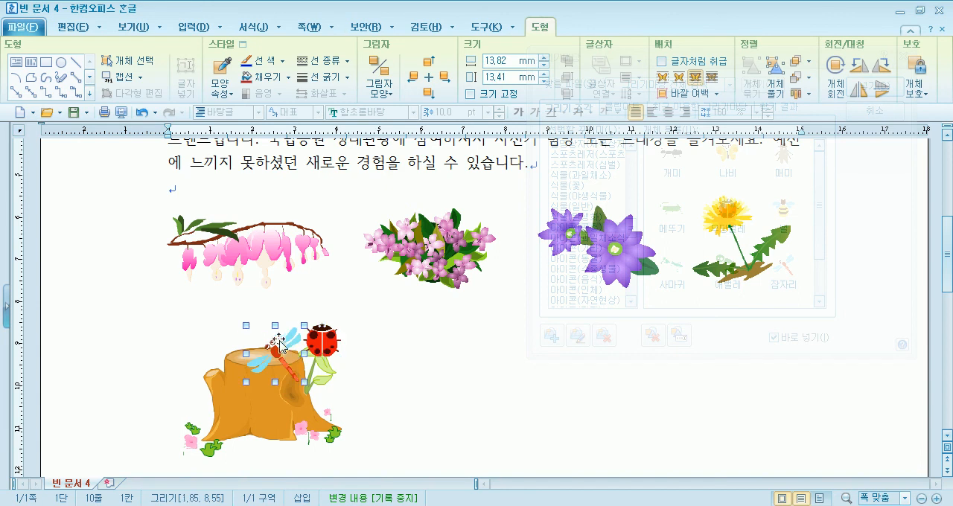
Move the ladybug onto the branch of the small 금낭화 and shrink it to about 8 x 6.5 mm
drag(322, 342, 378, 332)
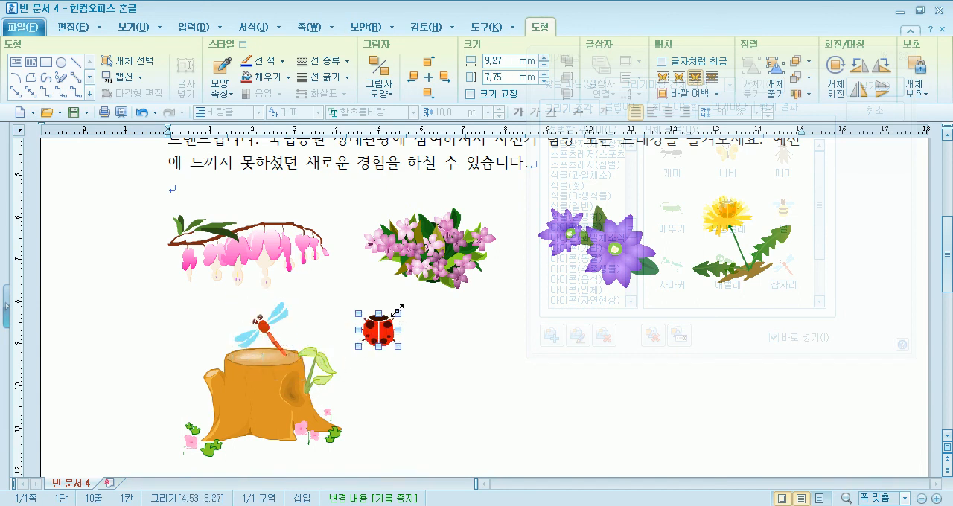
drag(385, 319, 213, 220)
click(323, 324)
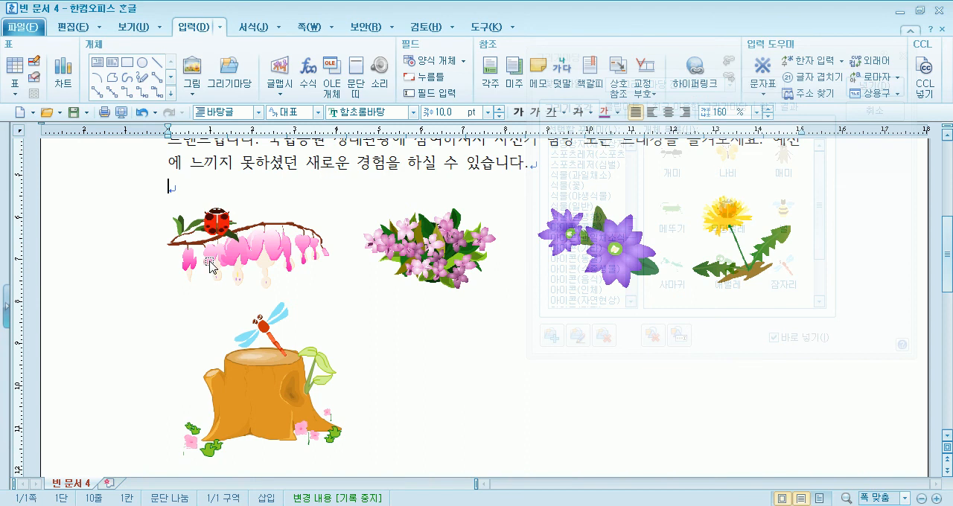
click(223, 225)
mouse_move(224, 221)
mouse_down()
mouse_move(215, 233)
mouse_move(227, 221)
mouse_up()
scroll(283, 276, up, 5)
scroll(253, 275, down, 5)
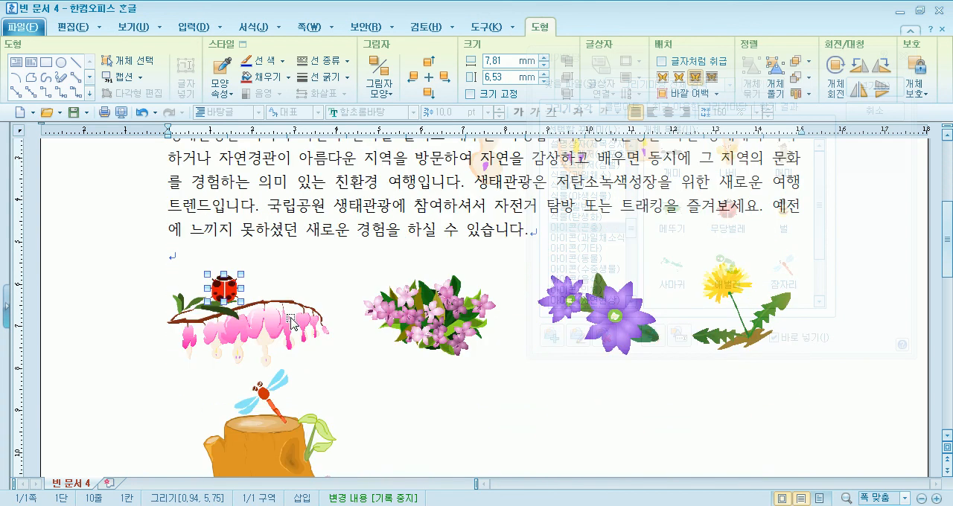
Move the ladybug up to the large 금낭화 drawing and set it on one of its green leaves
drag(423, 169, 524, 225)
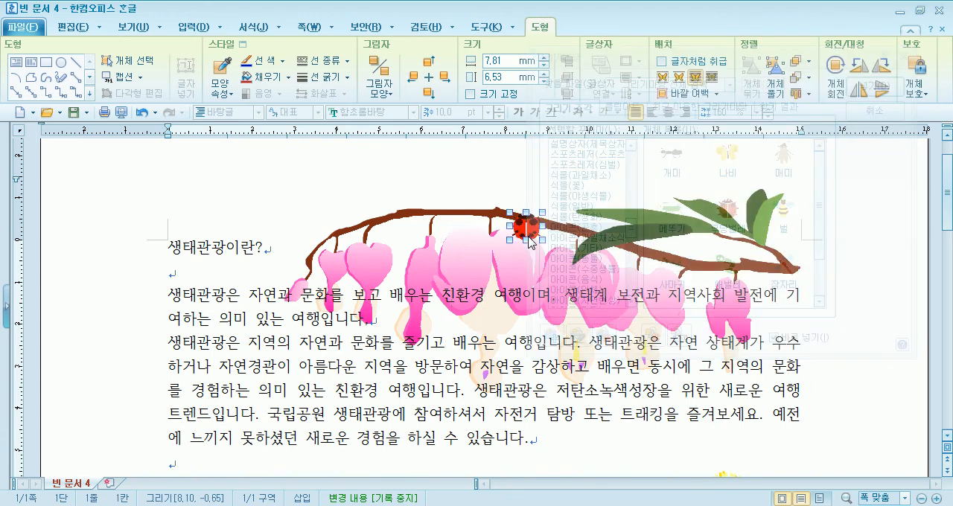
drag(662, 71, 177, 72)
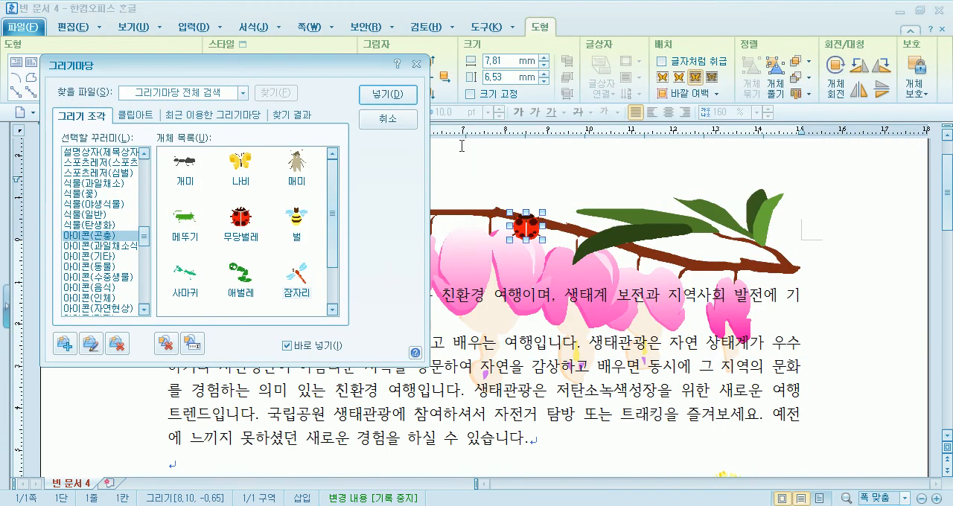
drag(654, 212, 658, 213)
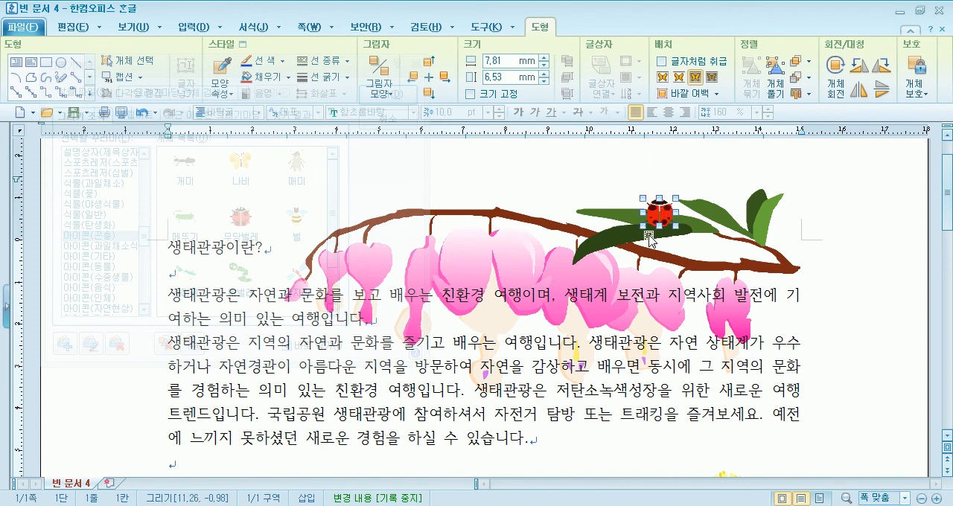
click(840, 345)
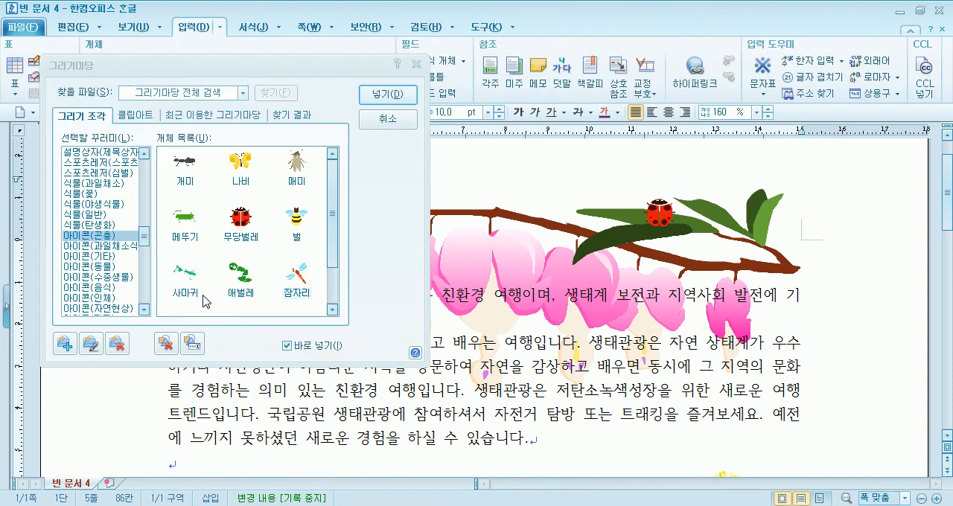
Insert the 사마귀 drawing, about 15 x 11 mm, on the large 금낭화 branch and the 애벌레 drawing on its dark green leaf
click(179, 277)
mouse_move(509, 231)
mouse_down()
mouse_move(575, 275)
mouse_move(527, 237)
mouse_up()
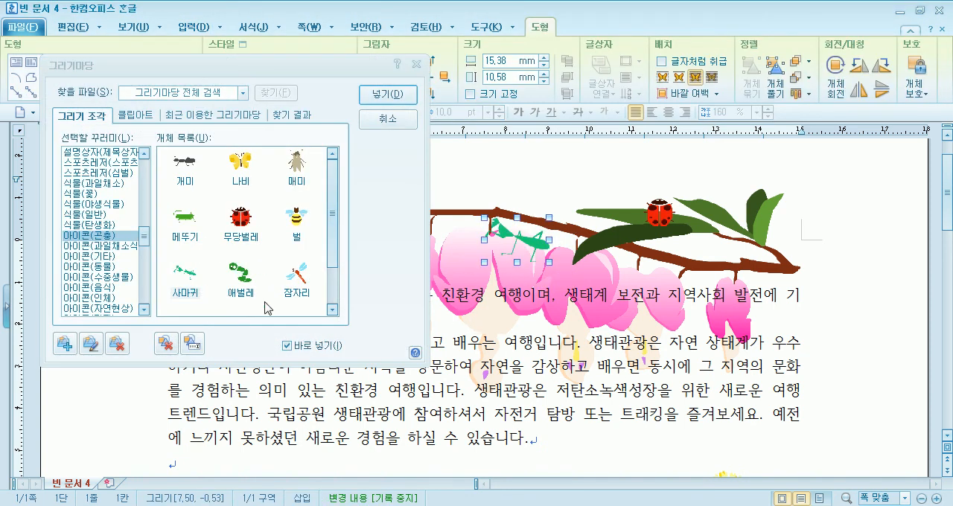
click(246, 277)
mouse_move(577, 260)
mouse_down()
mouse_move(611, 289)
mouse_move(658, 258)
mouse_move(640, 240)
mouse_up()
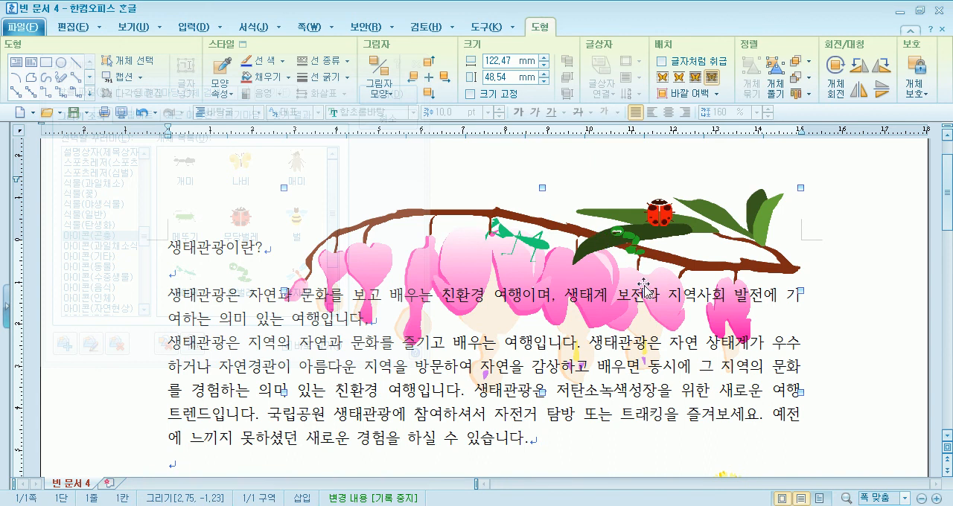
Insert the 개미 drawing from the 아이콘(곤충) set on the tree stump's top surface, about 7 x 3 mm
click(323, 274)
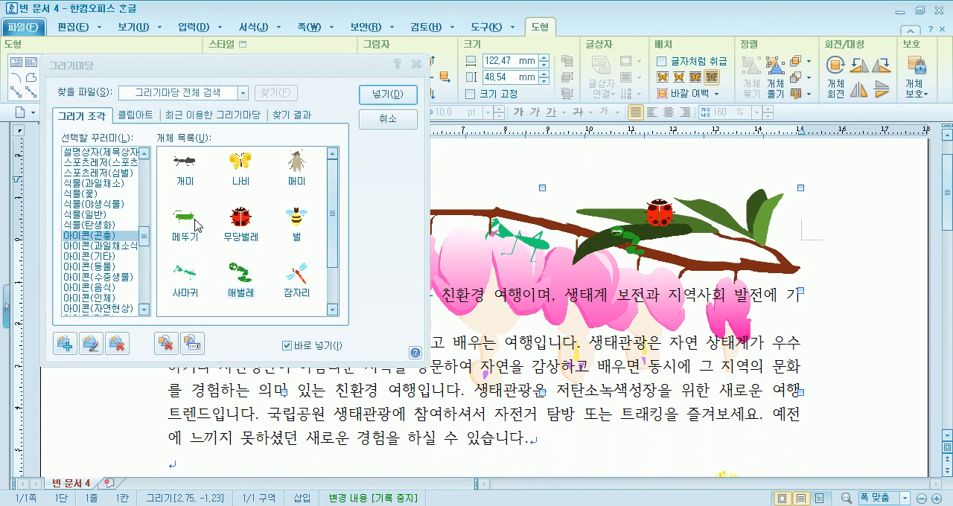
drag(279, 77, 723, 143)
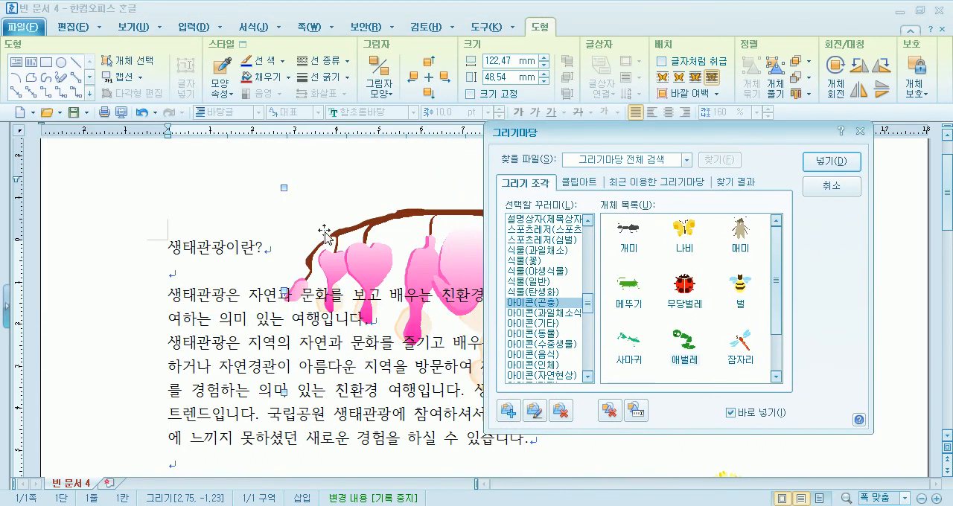
scroll(306, 330, down, 4)
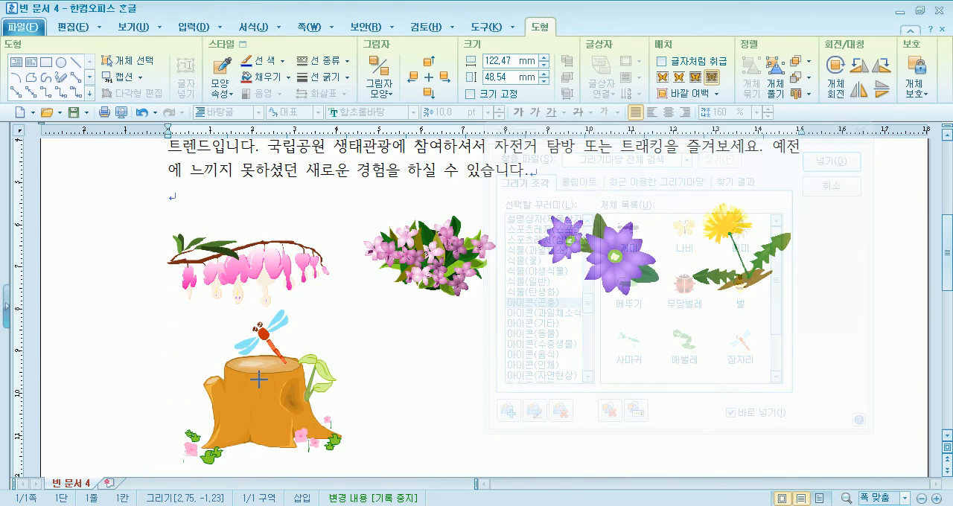
mouse_move(246, 349)
mouse_down()
mouse_move(294, 384)
mouse_move(268, 376)
mouse_move(270, 366)
mouse_up()
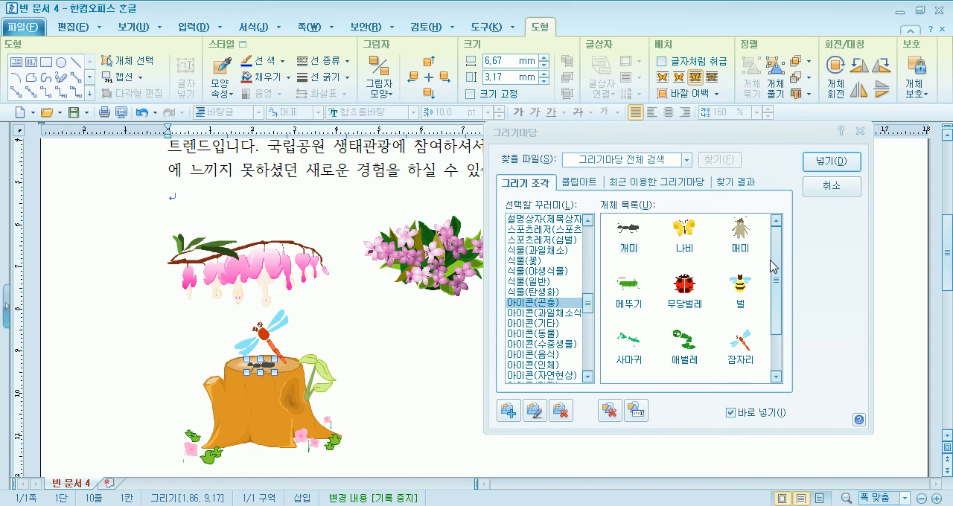
Insert the 장수하늘소 drawing from the 아이콘(곤충) set just below the tree stump's top rim, and close the 그리기마당 collection
drag(783, 298, 781, 341)
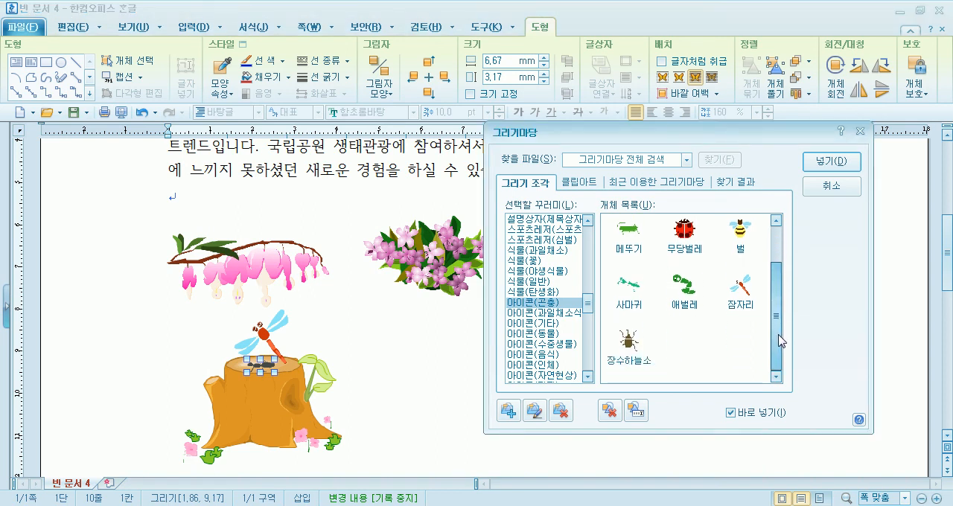
double_click(630, 344)
drag(299, 344, 290, 379)
click(368, 389)
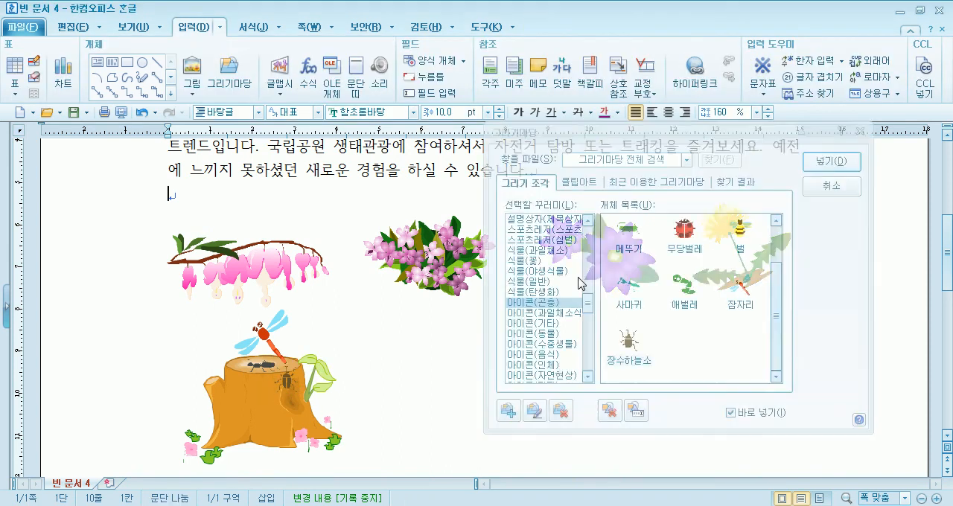
click(539, 313)
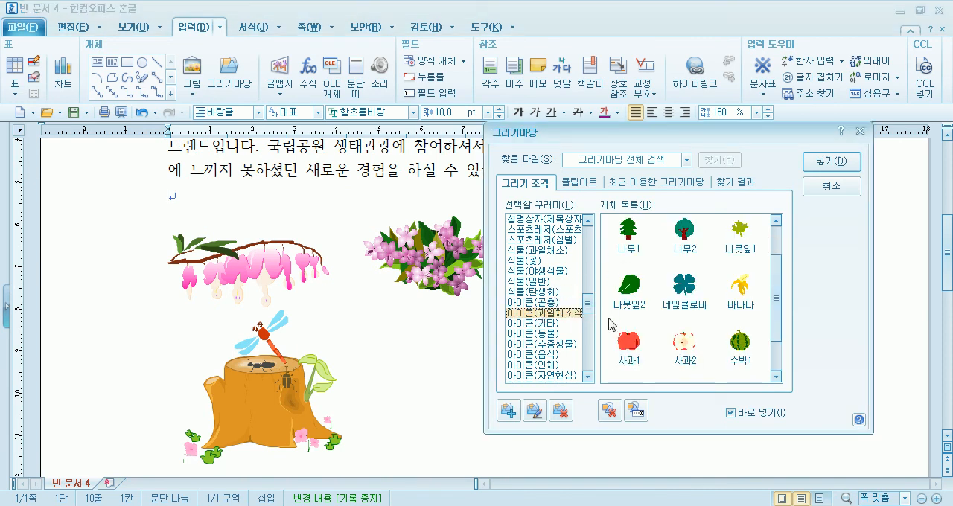
click(827, 186)
Move the dandelion drawing to the start of the first body paragraph and make the text wrap around it
scroll(414, 335, down, 2)
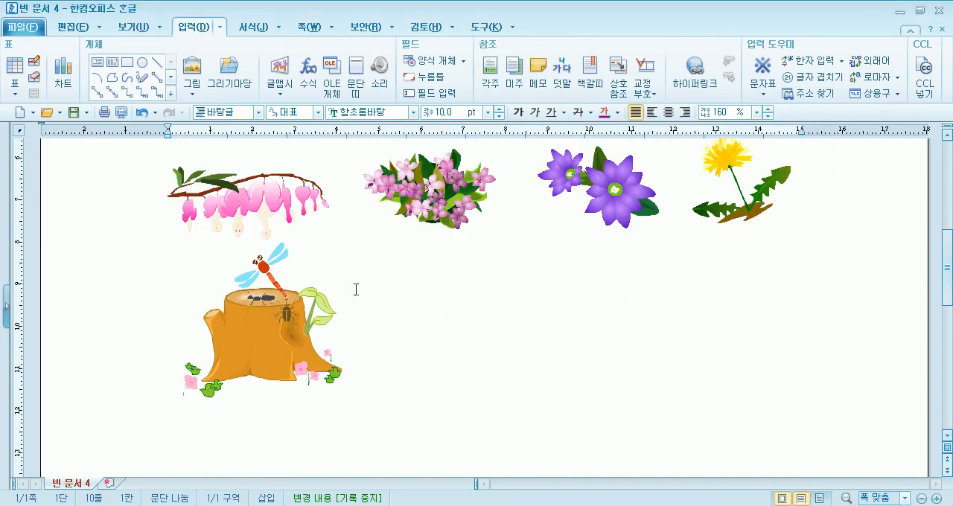
scroll(393, 343, up, 2)
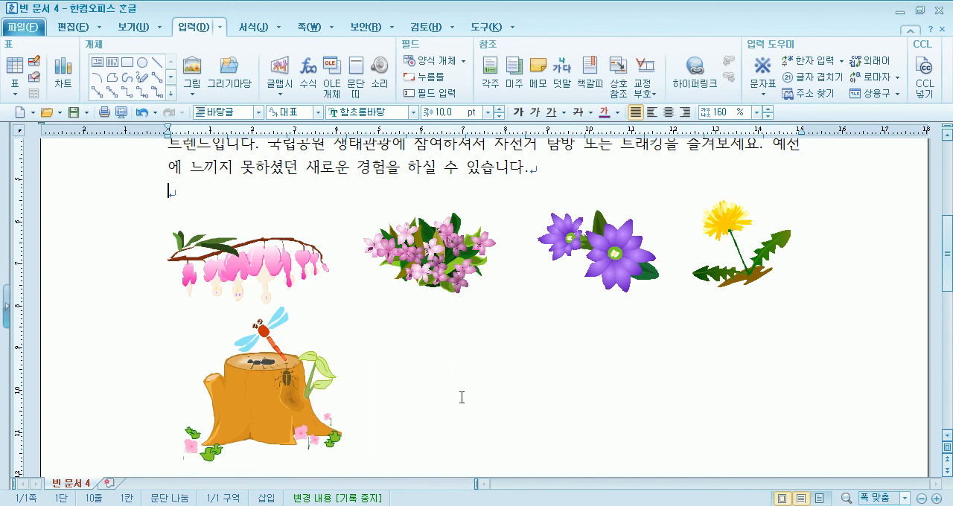
scroll(462, 397, up, 5)
scroll(469, 402, up, 2)
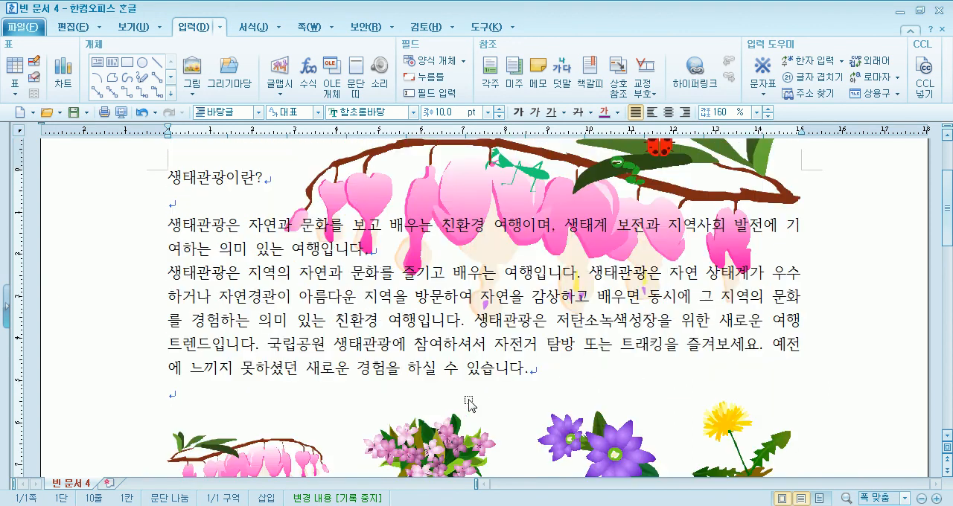
scroll(690, 403, down, 2)
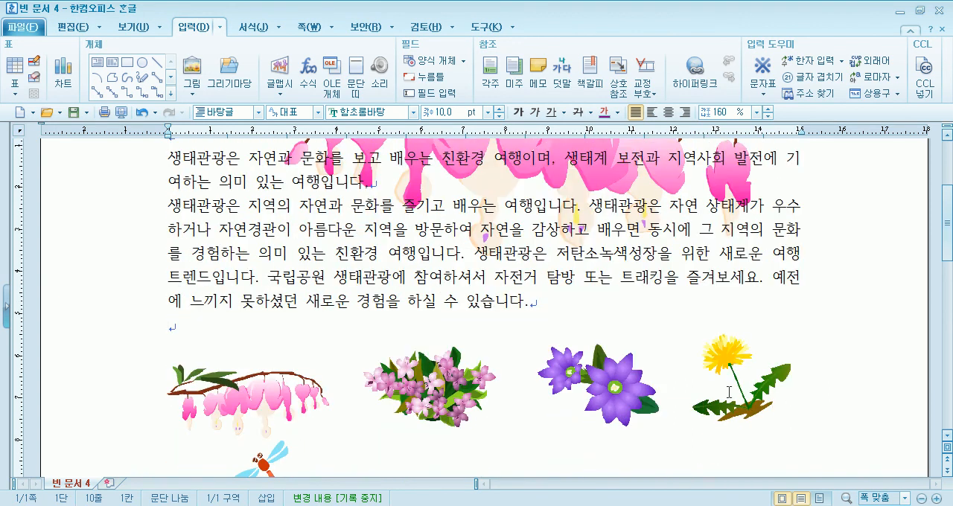
click(763, 380)
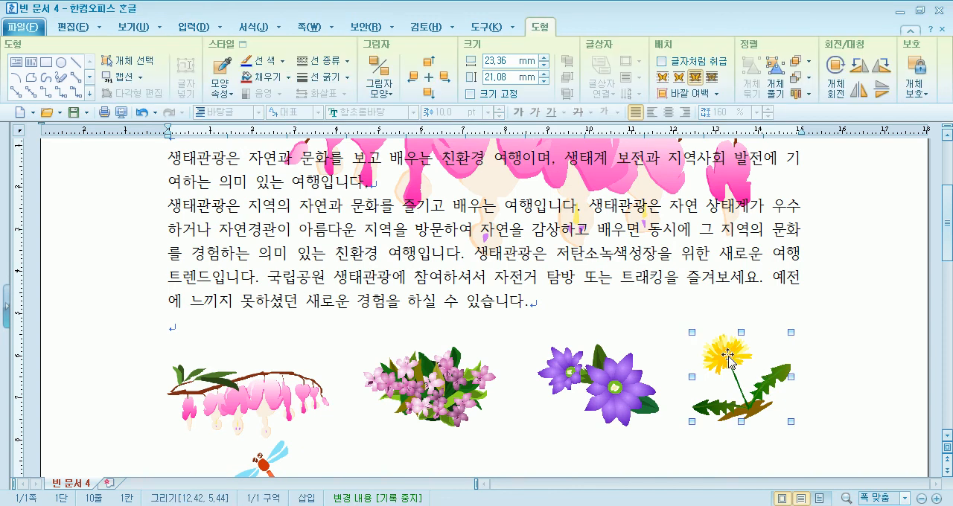
drag(217, 225, 196, 172)
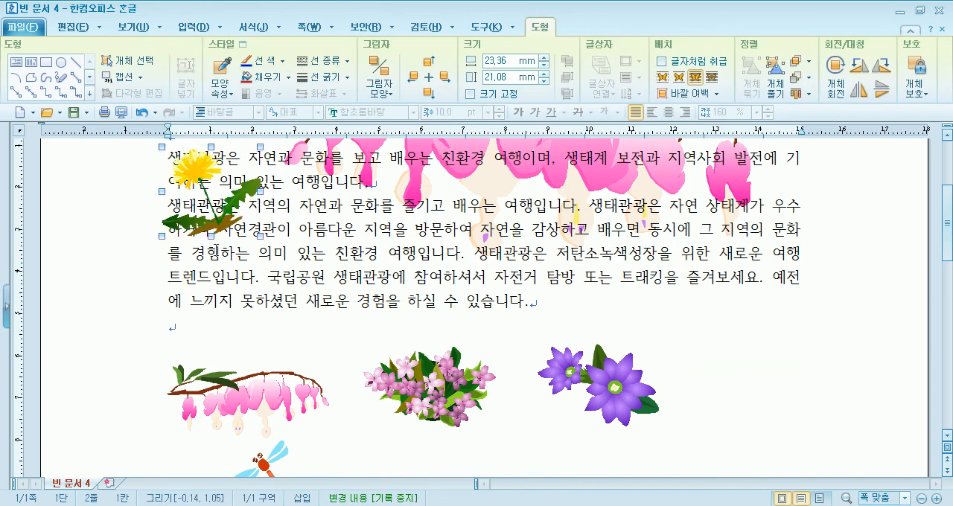
scroll(199, 182, up, 3)
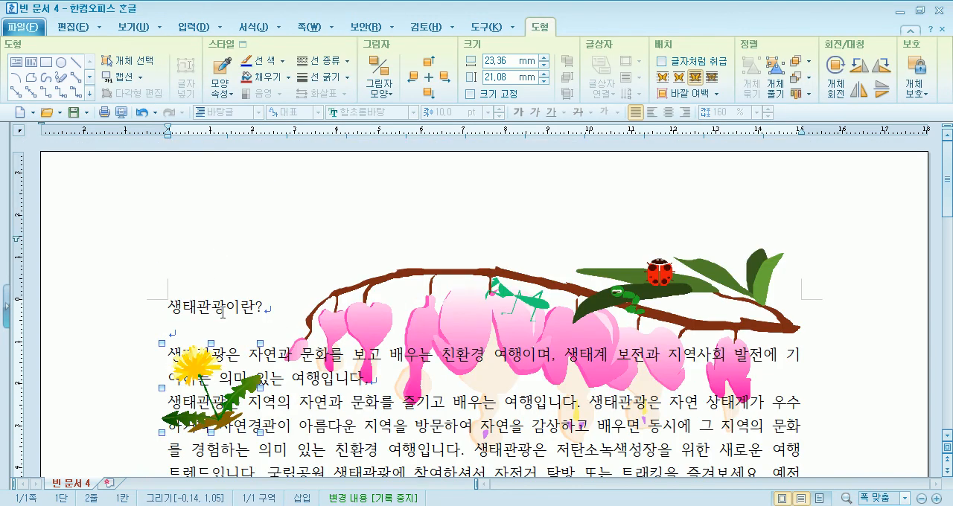
click(663, 76)
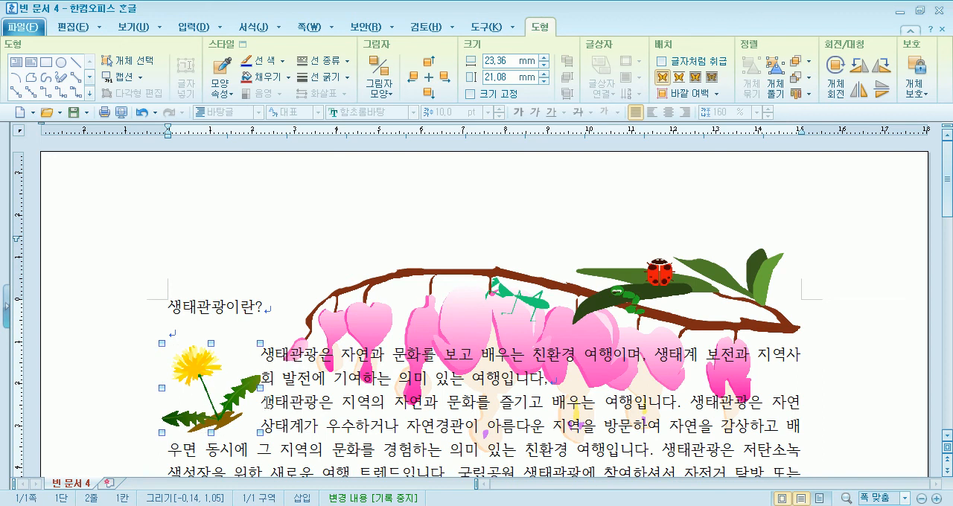
Move the dandelion drawing back below the text, beside the purple flowers
click(319, 406)
scroll(325, 412, down, 3)
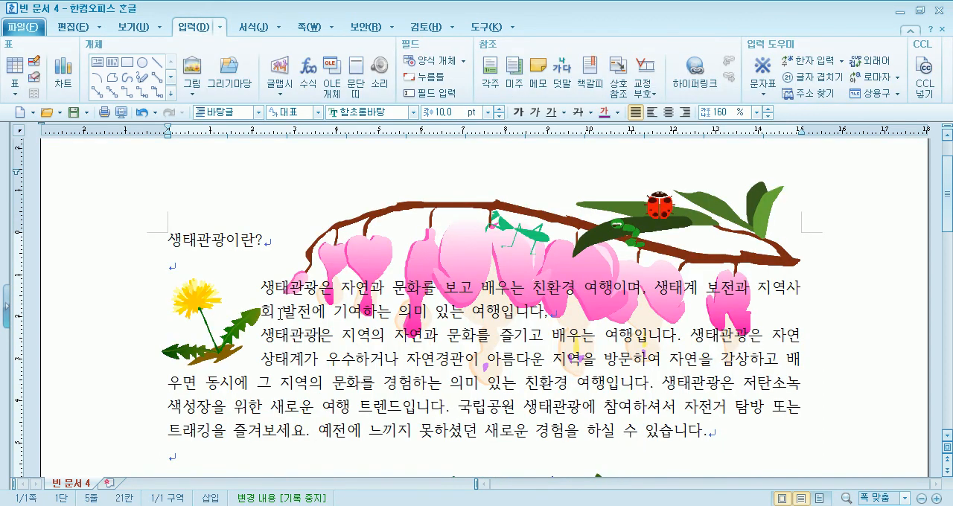
click(211, 329)
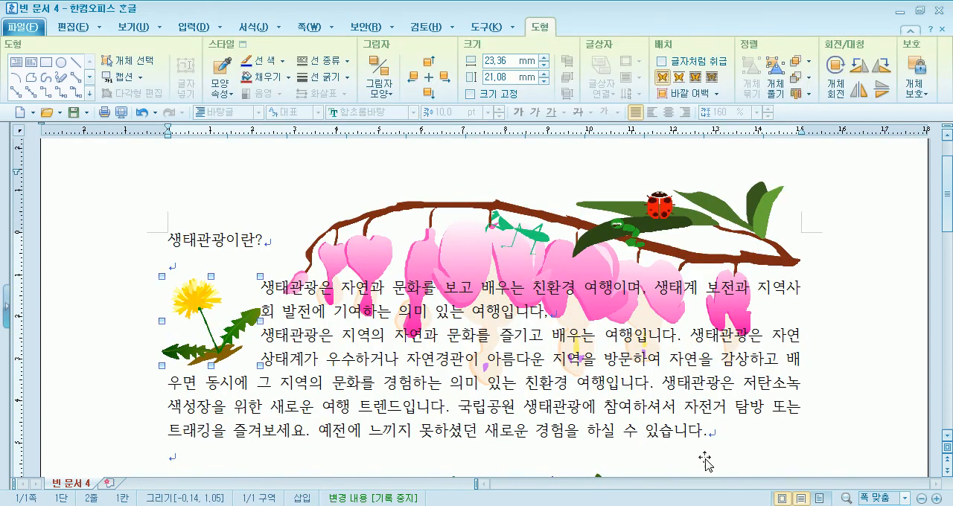
drag(769, 469, 758, 367)
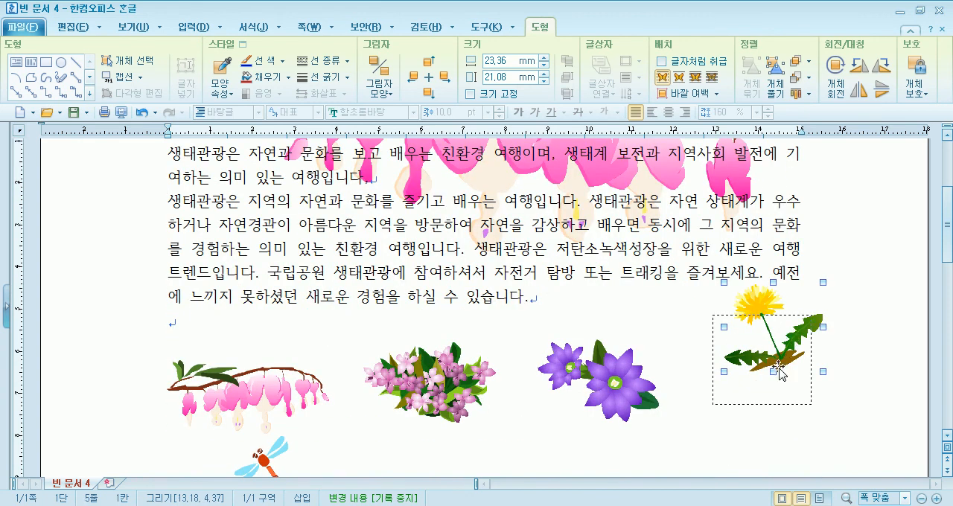
Place the pink flower cluster at the start of the second body paragraph with the text wrapping around it, nudged slightly down
drag(447, 396, 246, 247)
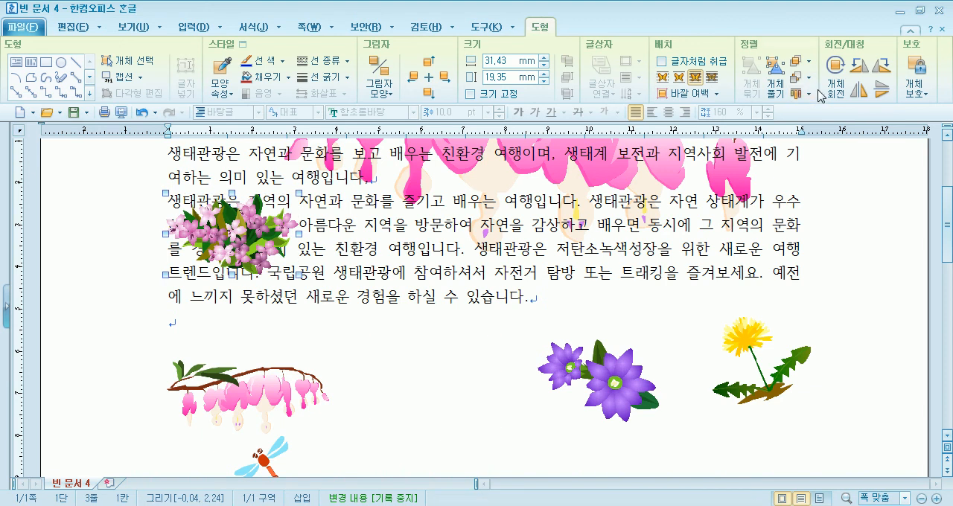
click(663, 77)
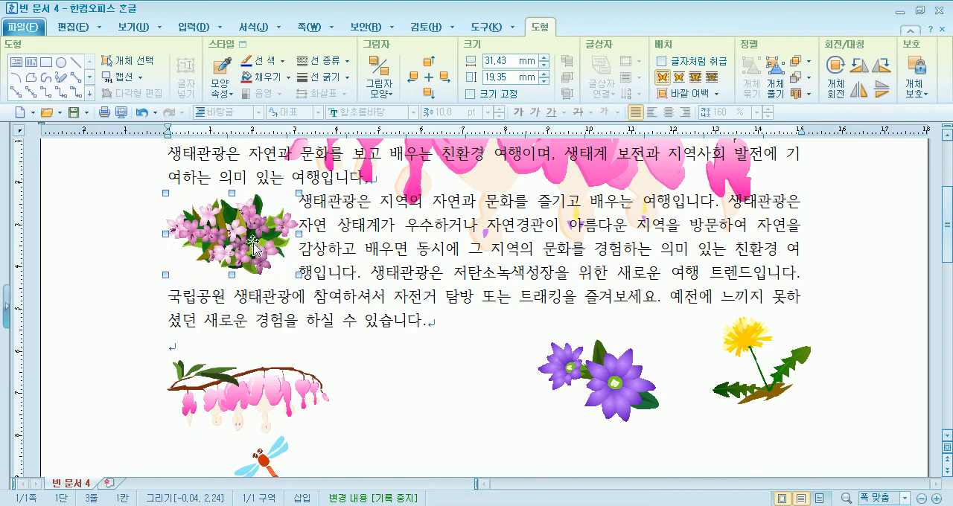
click(411, 303)
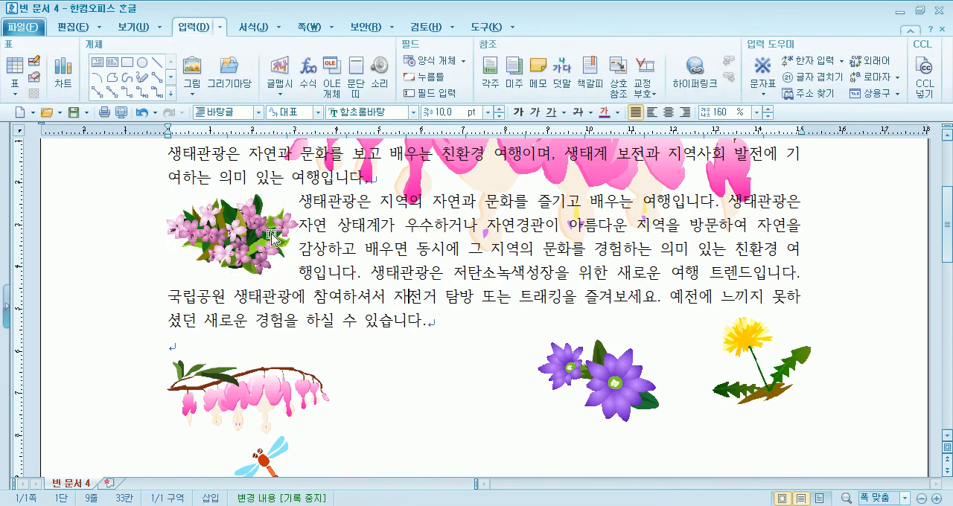
scroll(444, 257, up, 3)
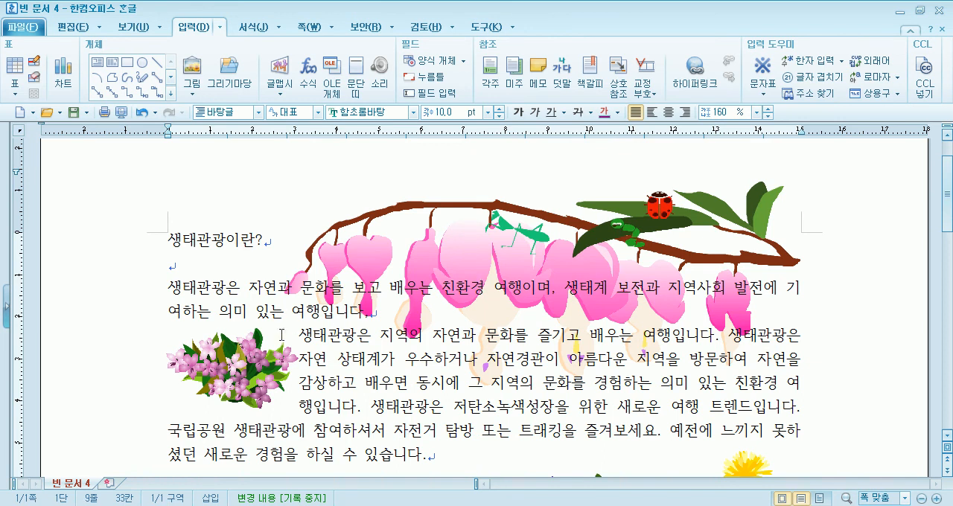
drag(249, 359, 248, 364)
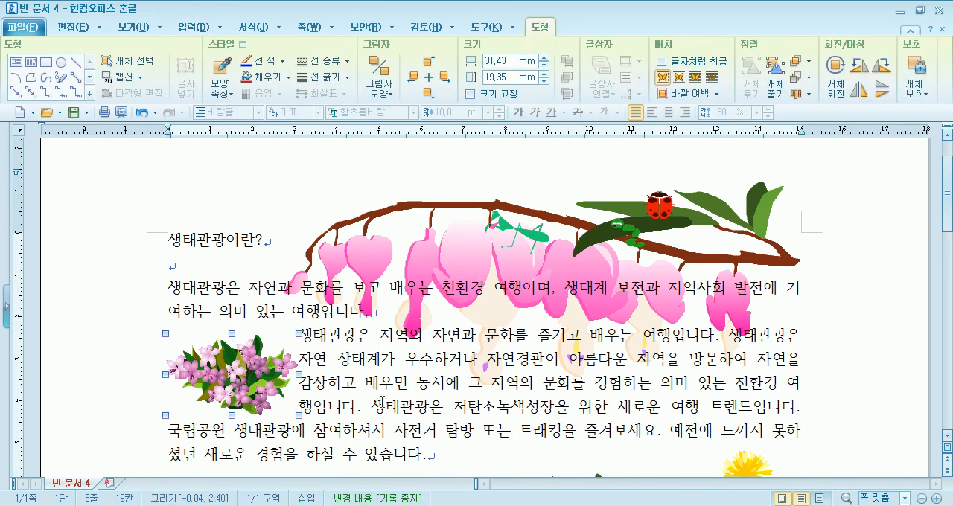
click(416, 414)
scroll(436, 400, down, 3)
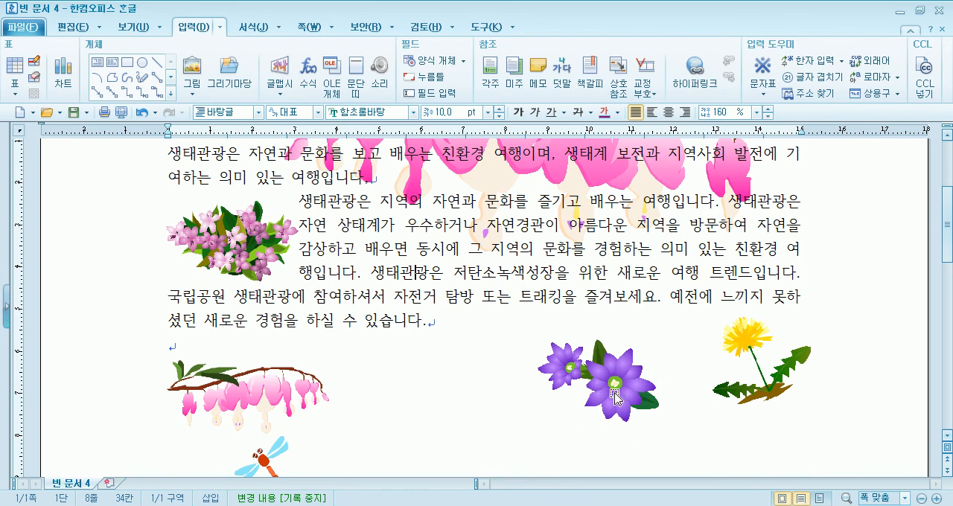
scroll(445, 406, down, 5)
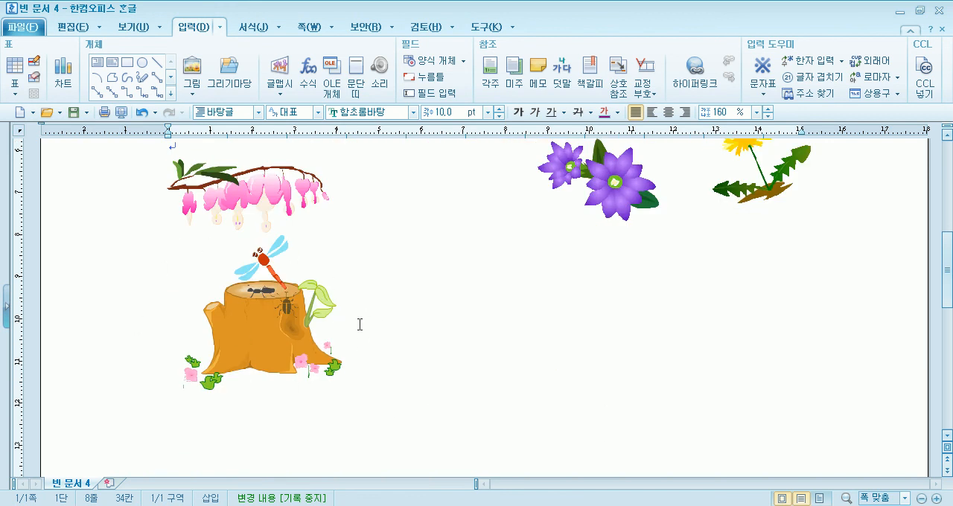
scroll(444, 336, up, 5)
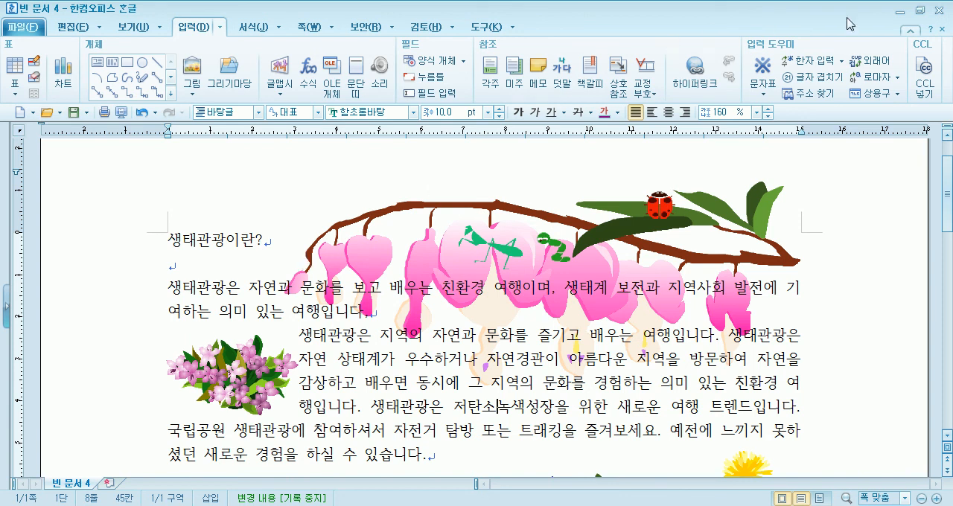
Exit the word processor without saving the open document
click(939, 16)
click(554, 280)
key(alt+x)
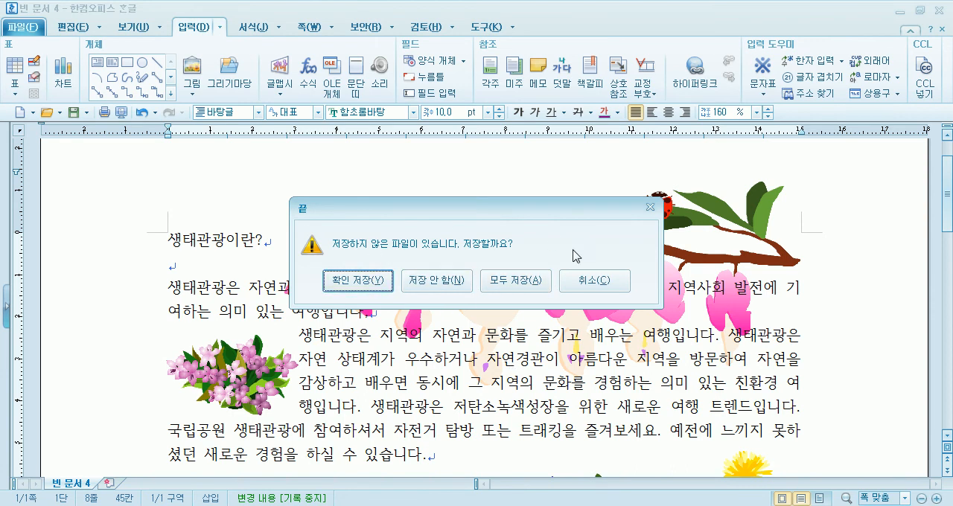
click(439, 285)
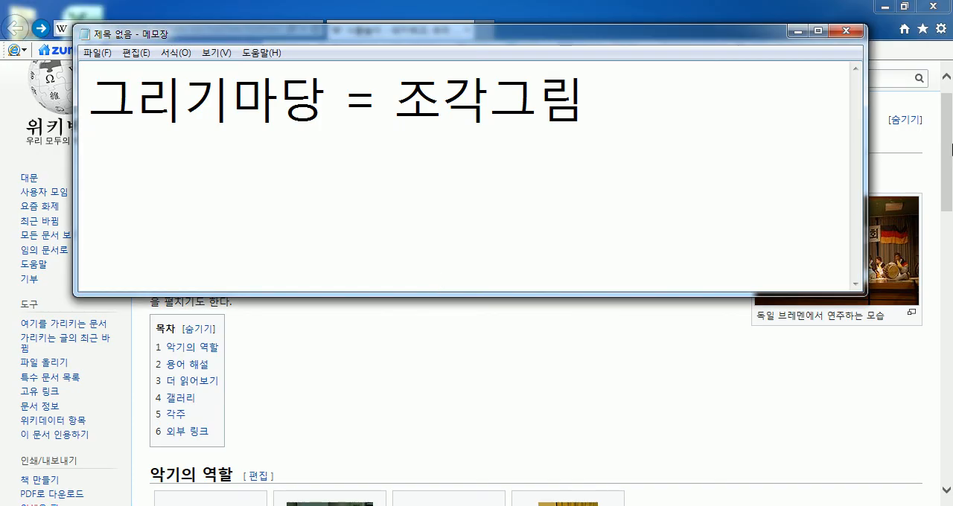
Close the Wikipedia browser window and the untitled Notepad memo without saving it
click(933, 15)
click(933, 6)
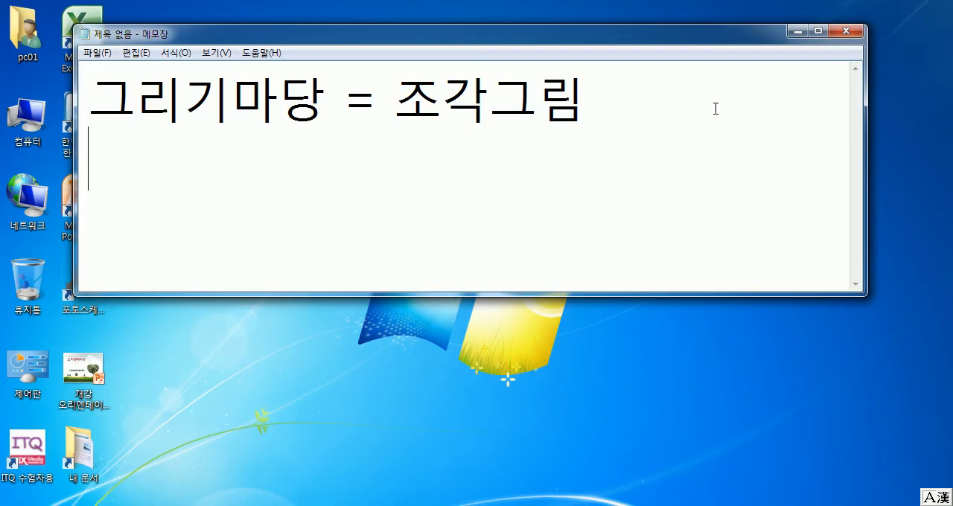
click(840, 31)
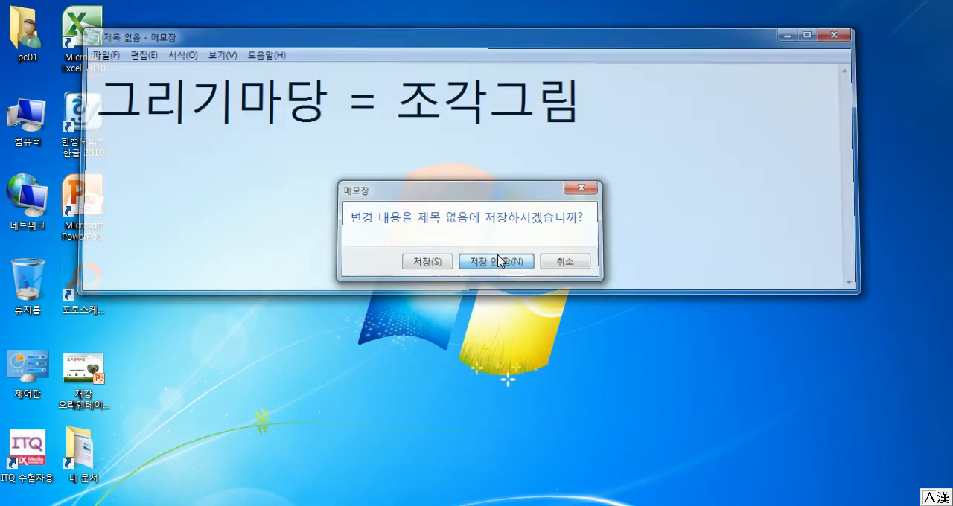
click(500, 261)
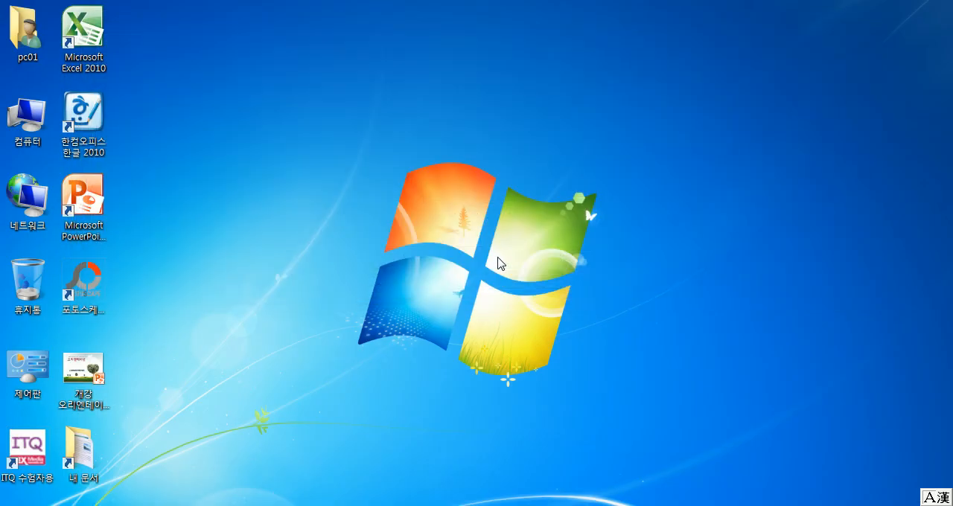